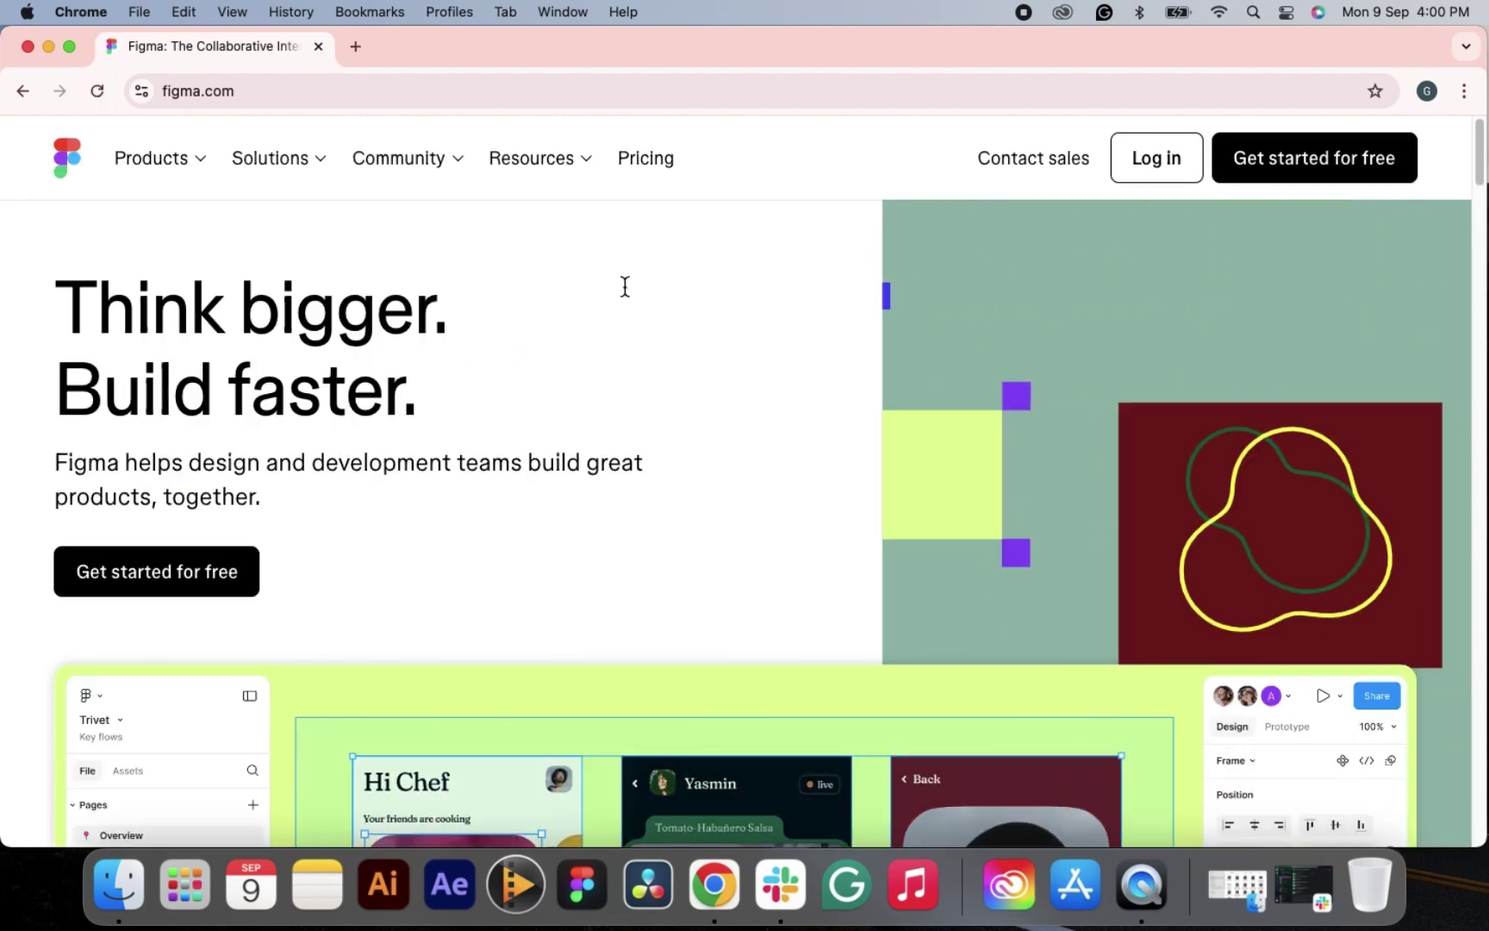
# - Look through the Figma homepage from start to end and back, dismissing the Google sign-in prompt
pyautogui.scroll(-2, 936, 637)
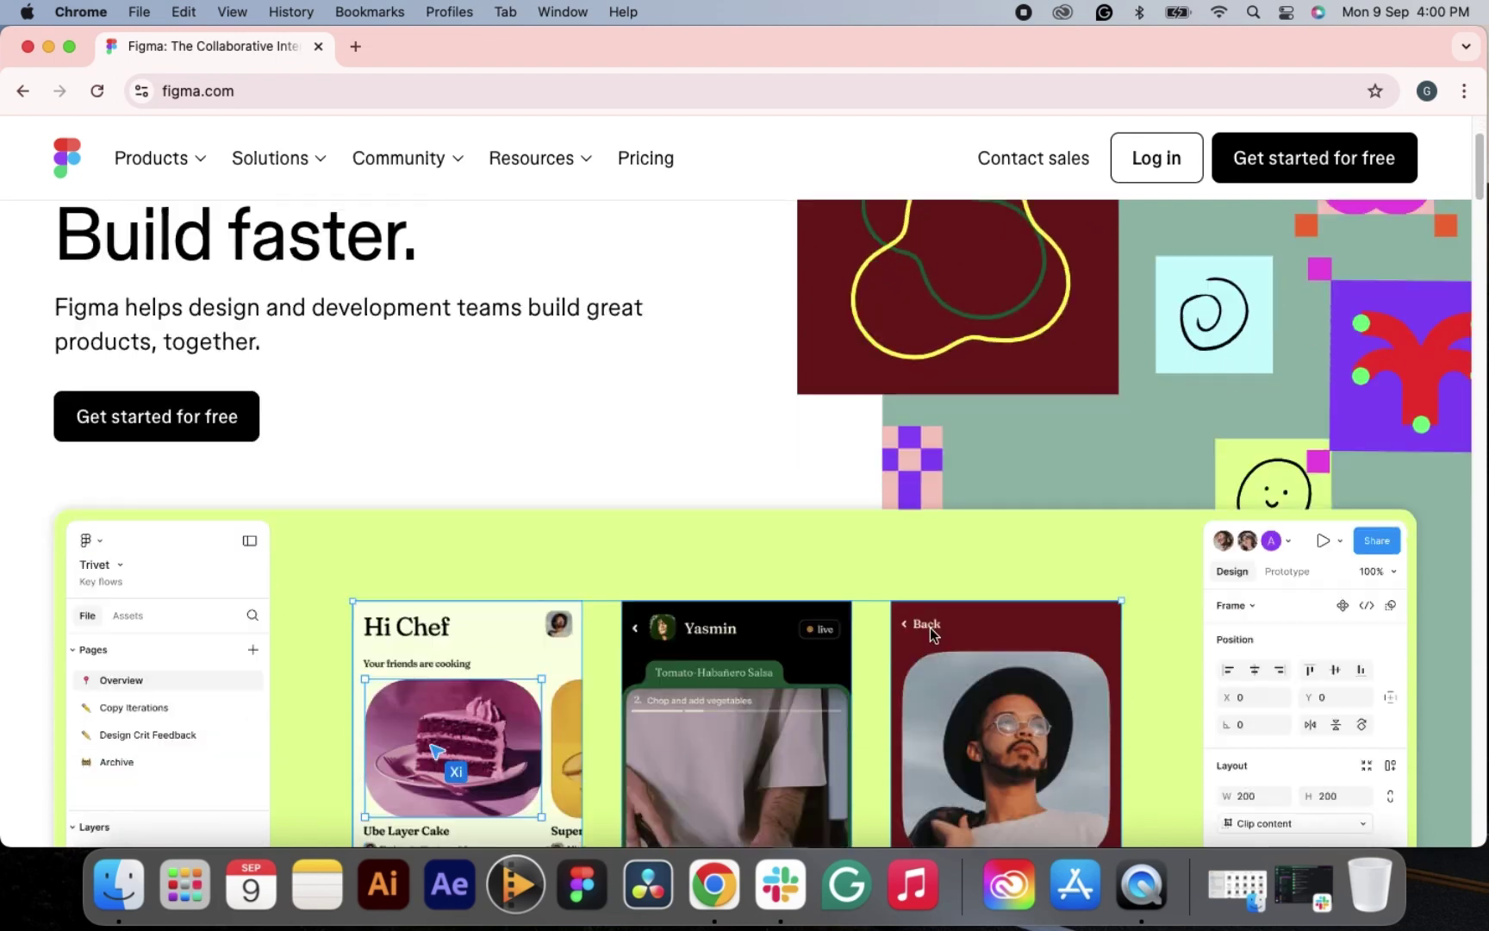
pyautogui.scroll(-8, 931, 635)
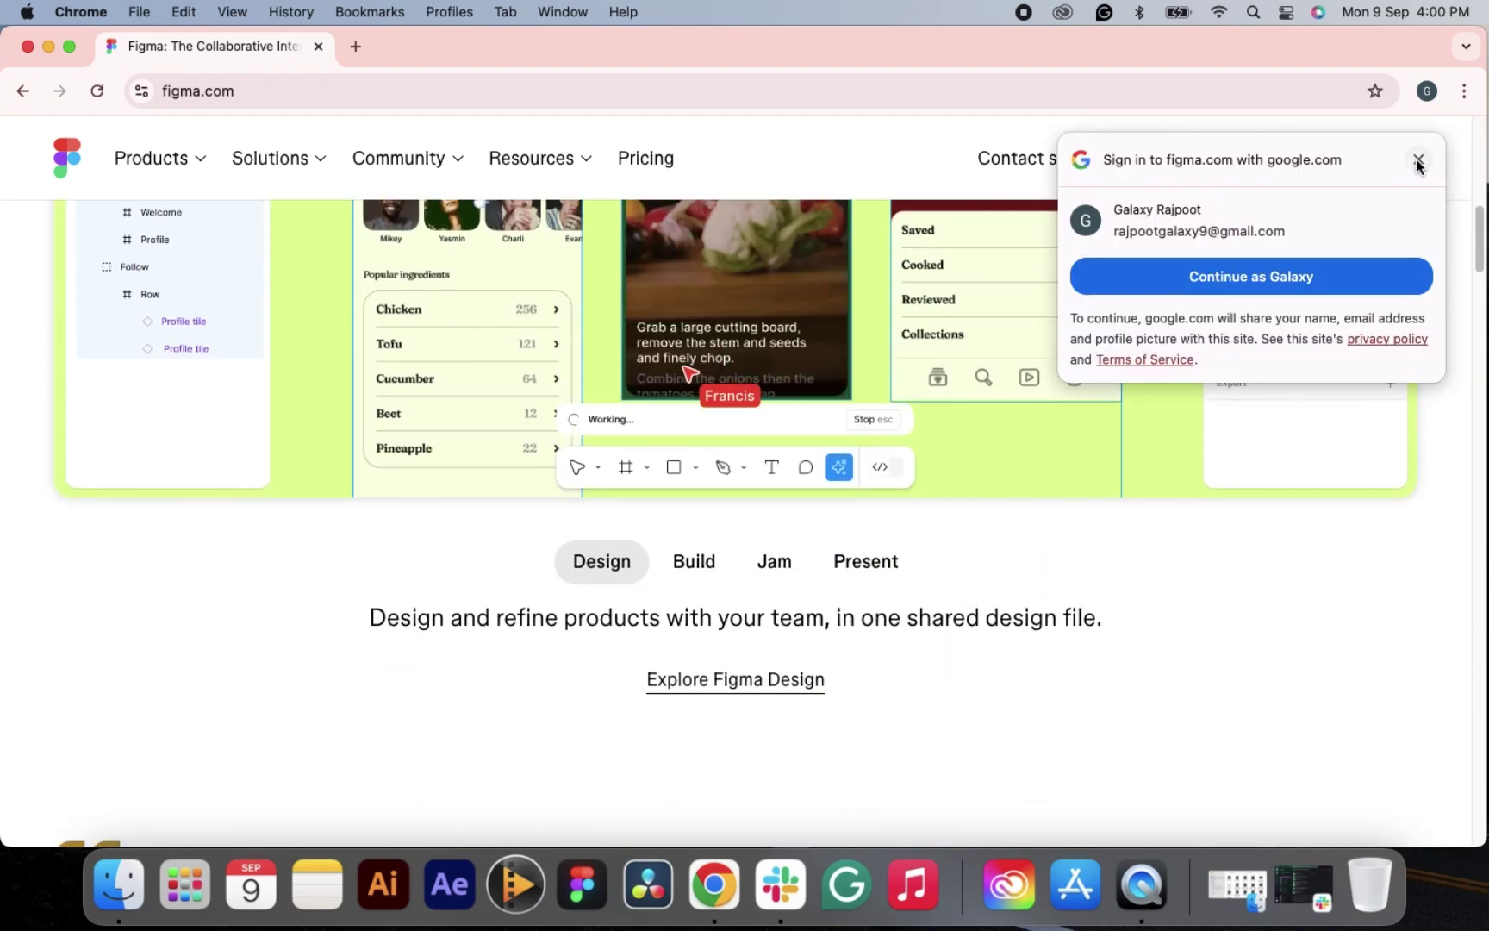
pyautogui.click(1418, 162)
pyautogui.scroll(-6, 1027, 558)
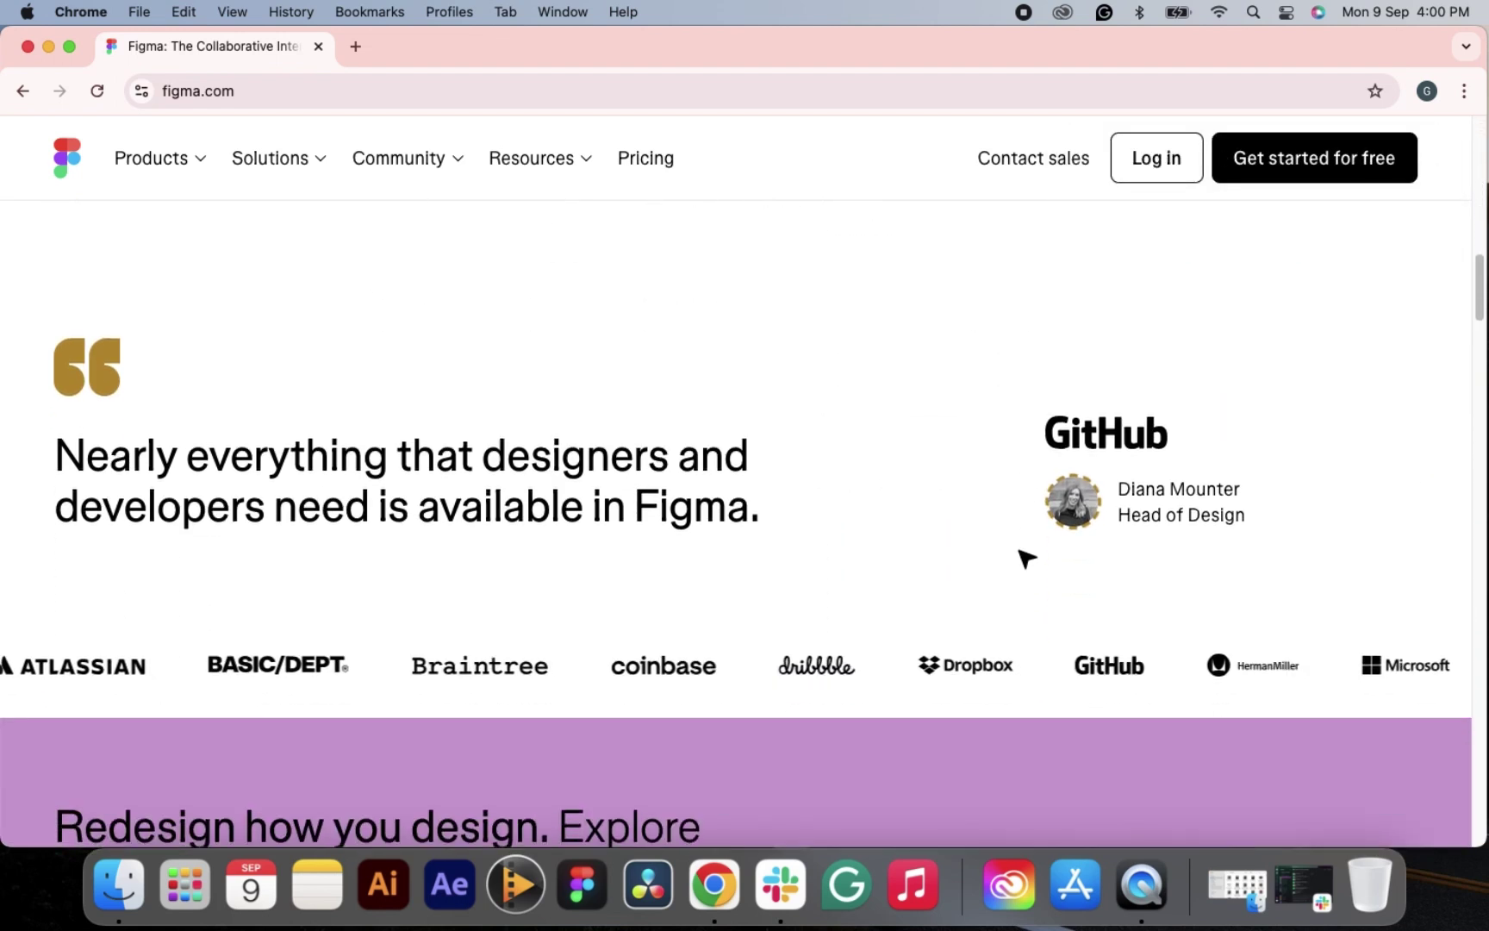
pyautogui.scroll(-20, 1025, 559)
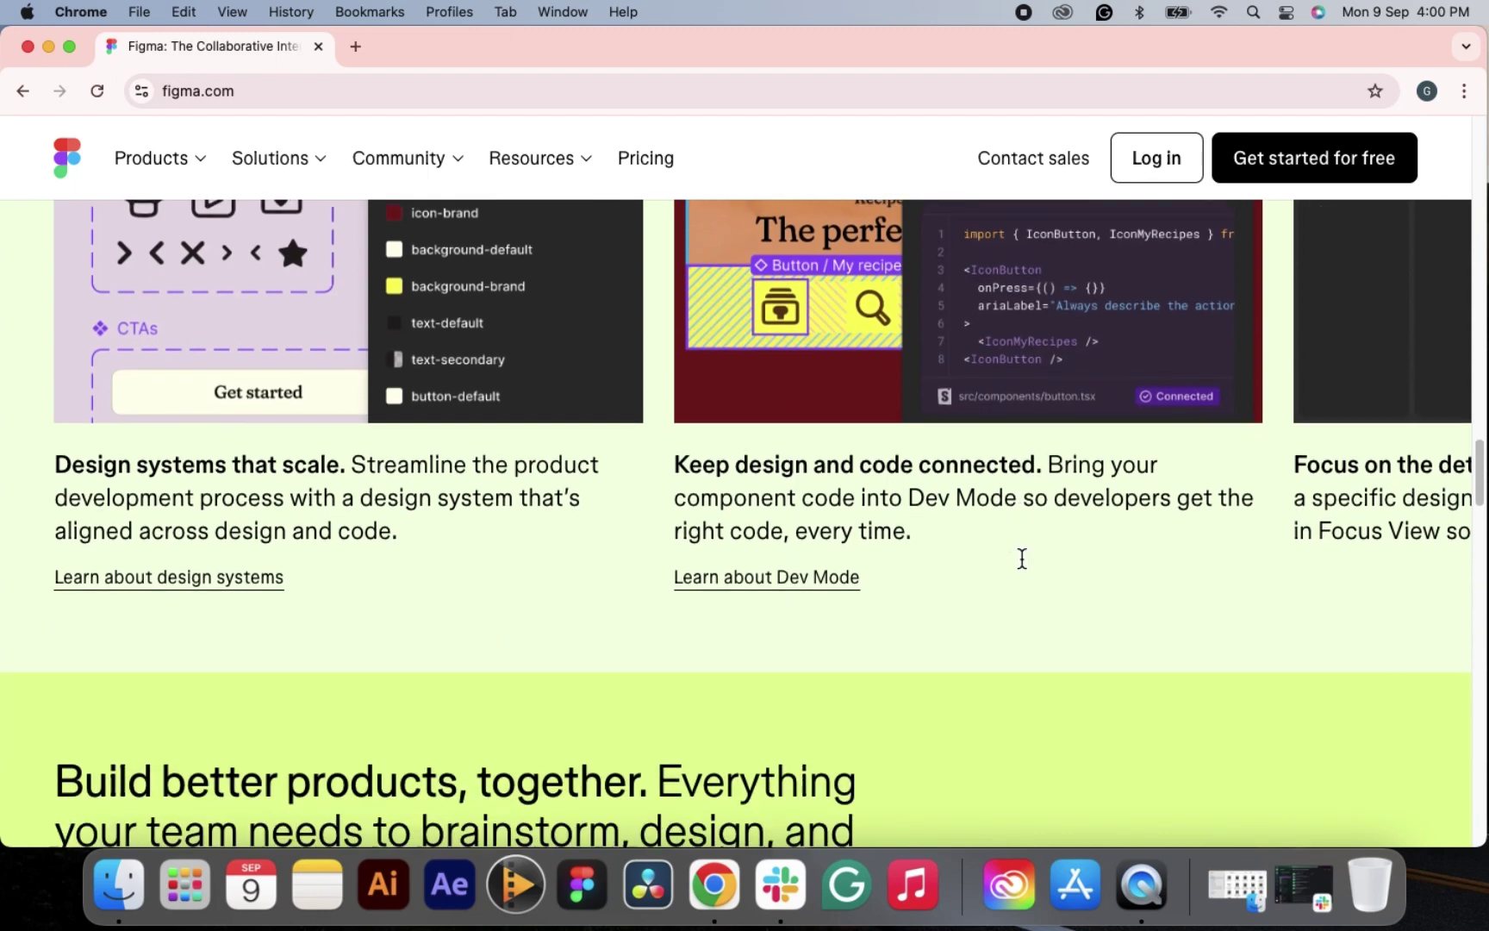
pyautogui.scroll(-20, 1024, 559)
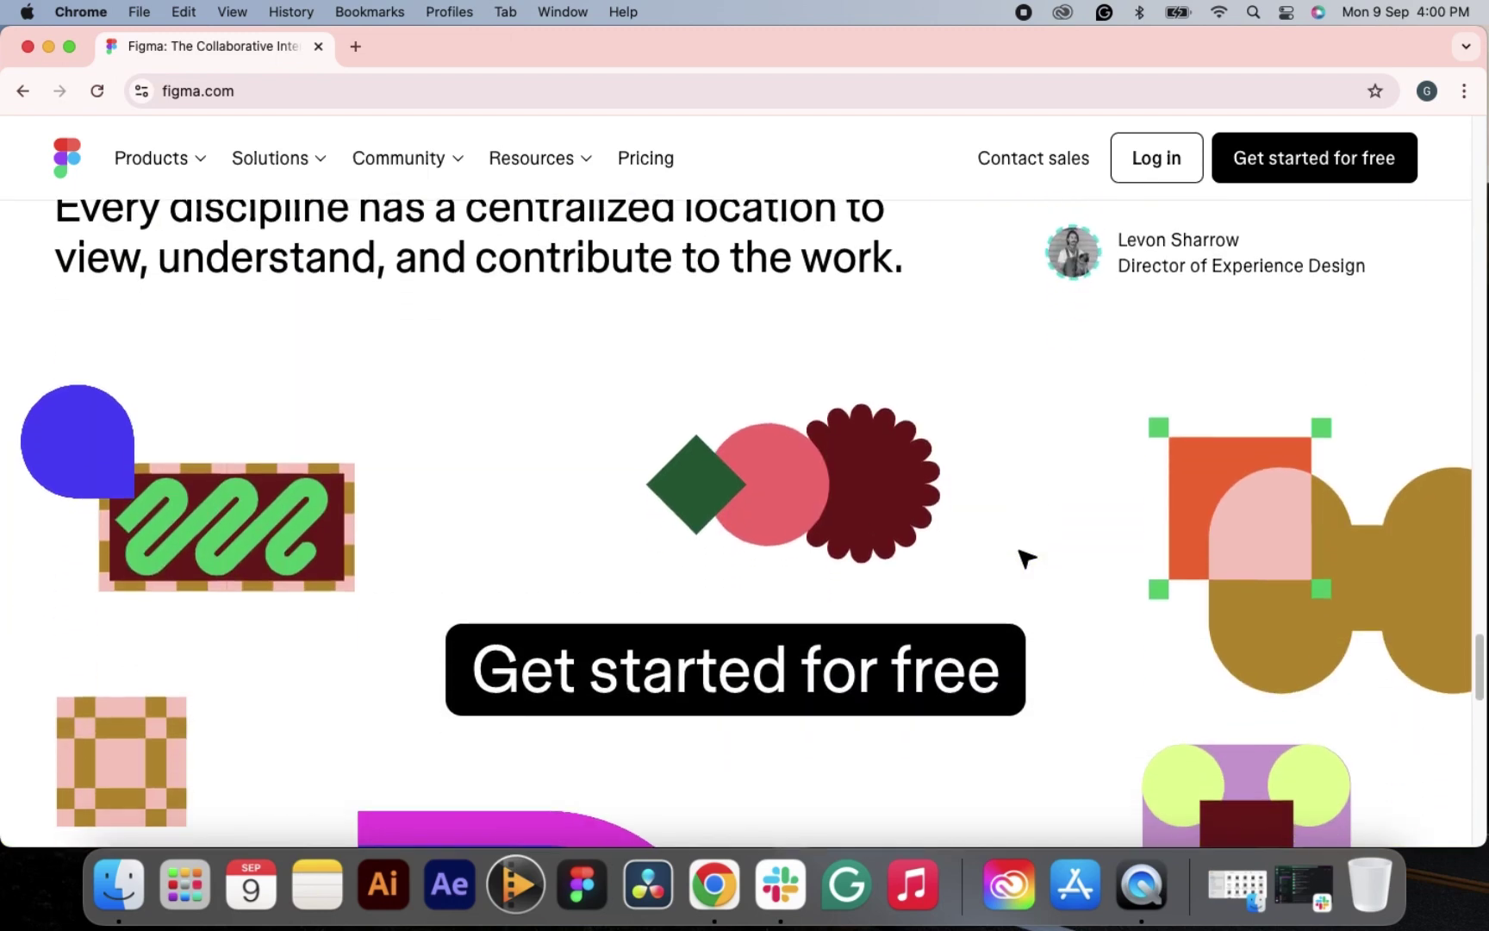
pyautogui.scroll(-10, 1026, 559)
pyautogui.scroll(20, 1026, 559)
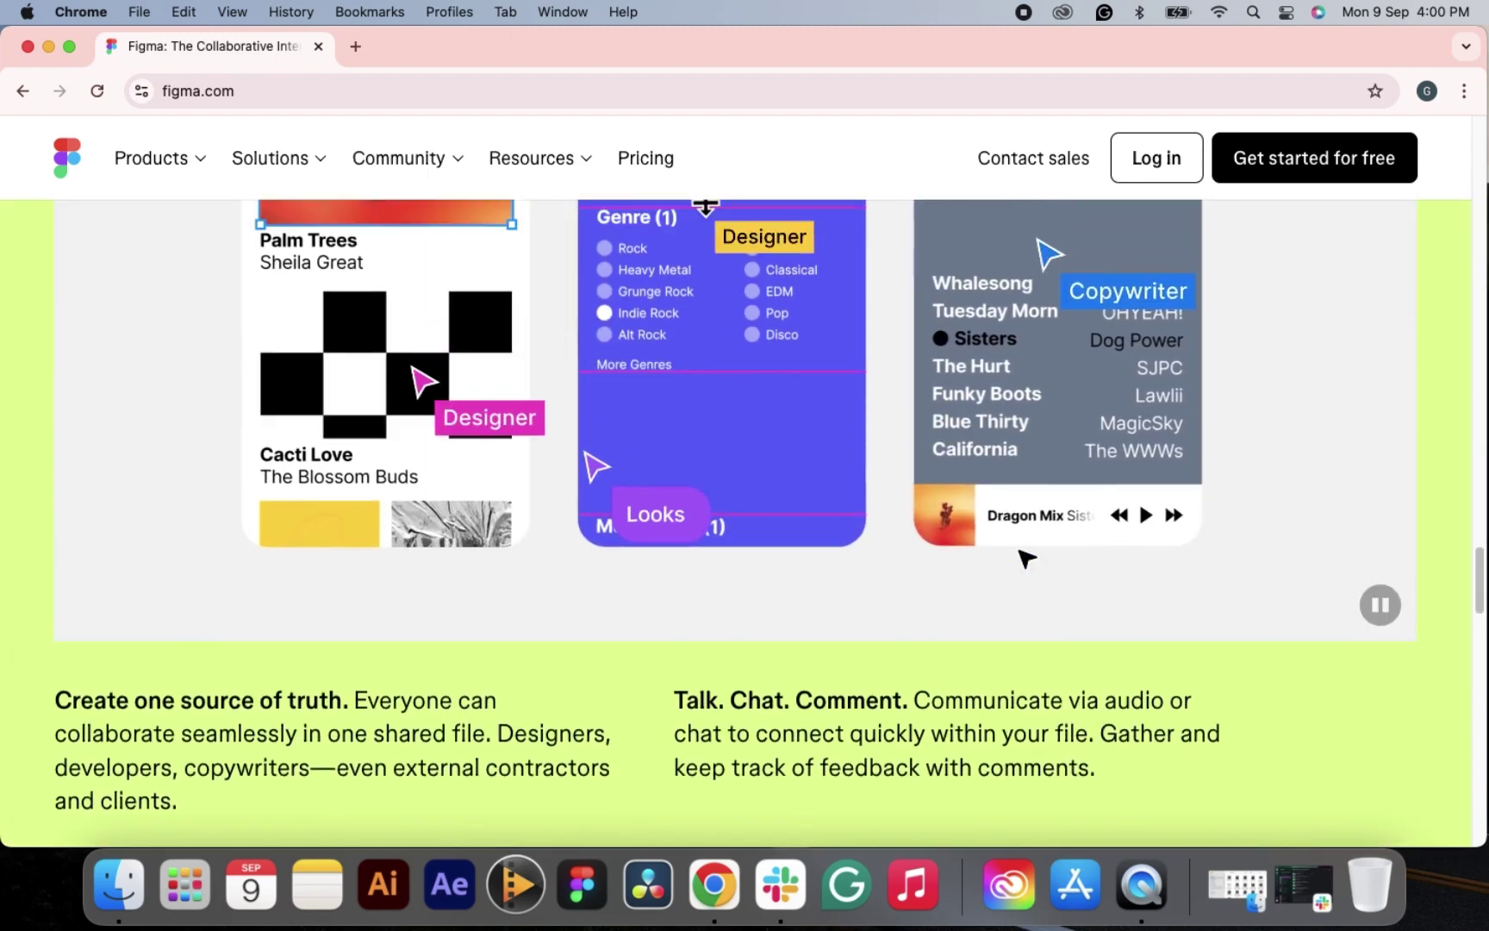
pyautogui.scroll(15, 1025, 559)
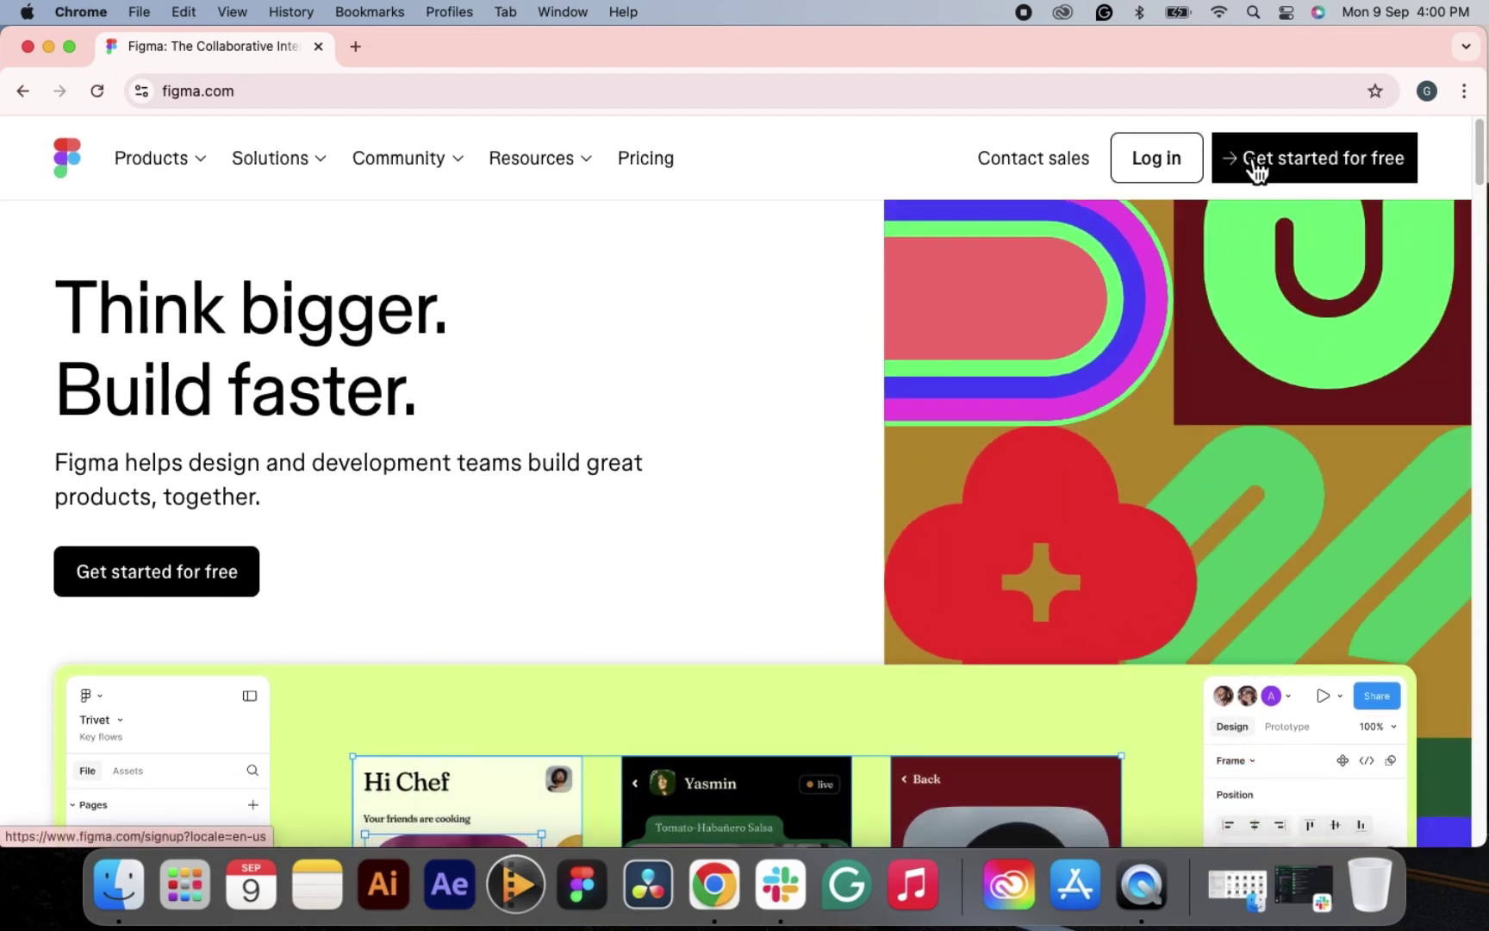
# - Log in to Figma with the existing Google account and approve the sign-in
pyautogui.click(1172, 170)
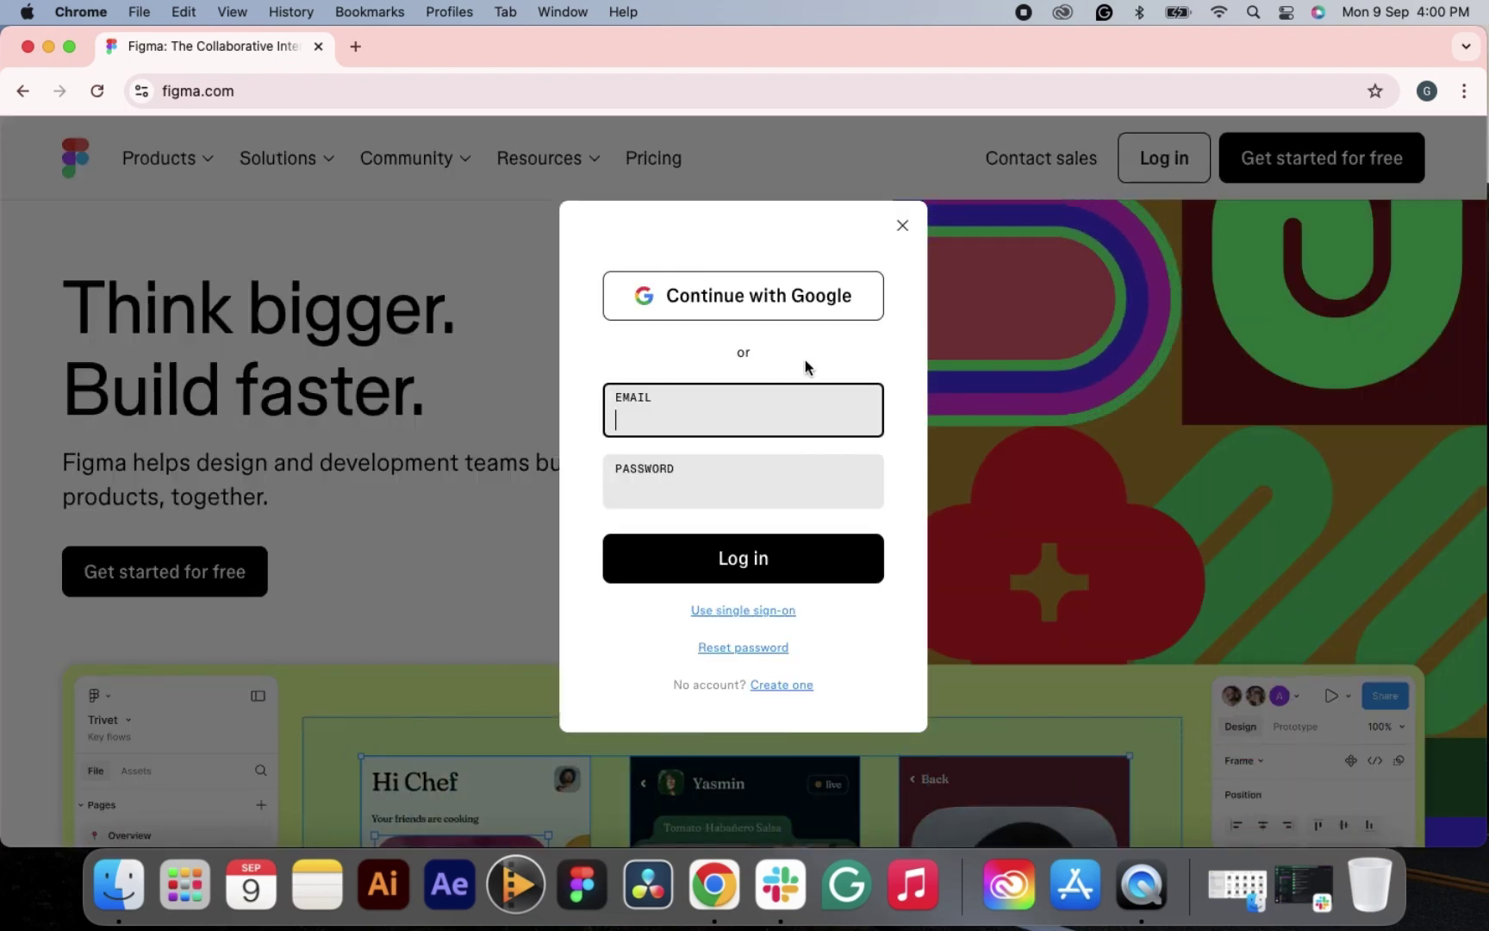
pyautogui.click(810, 297)
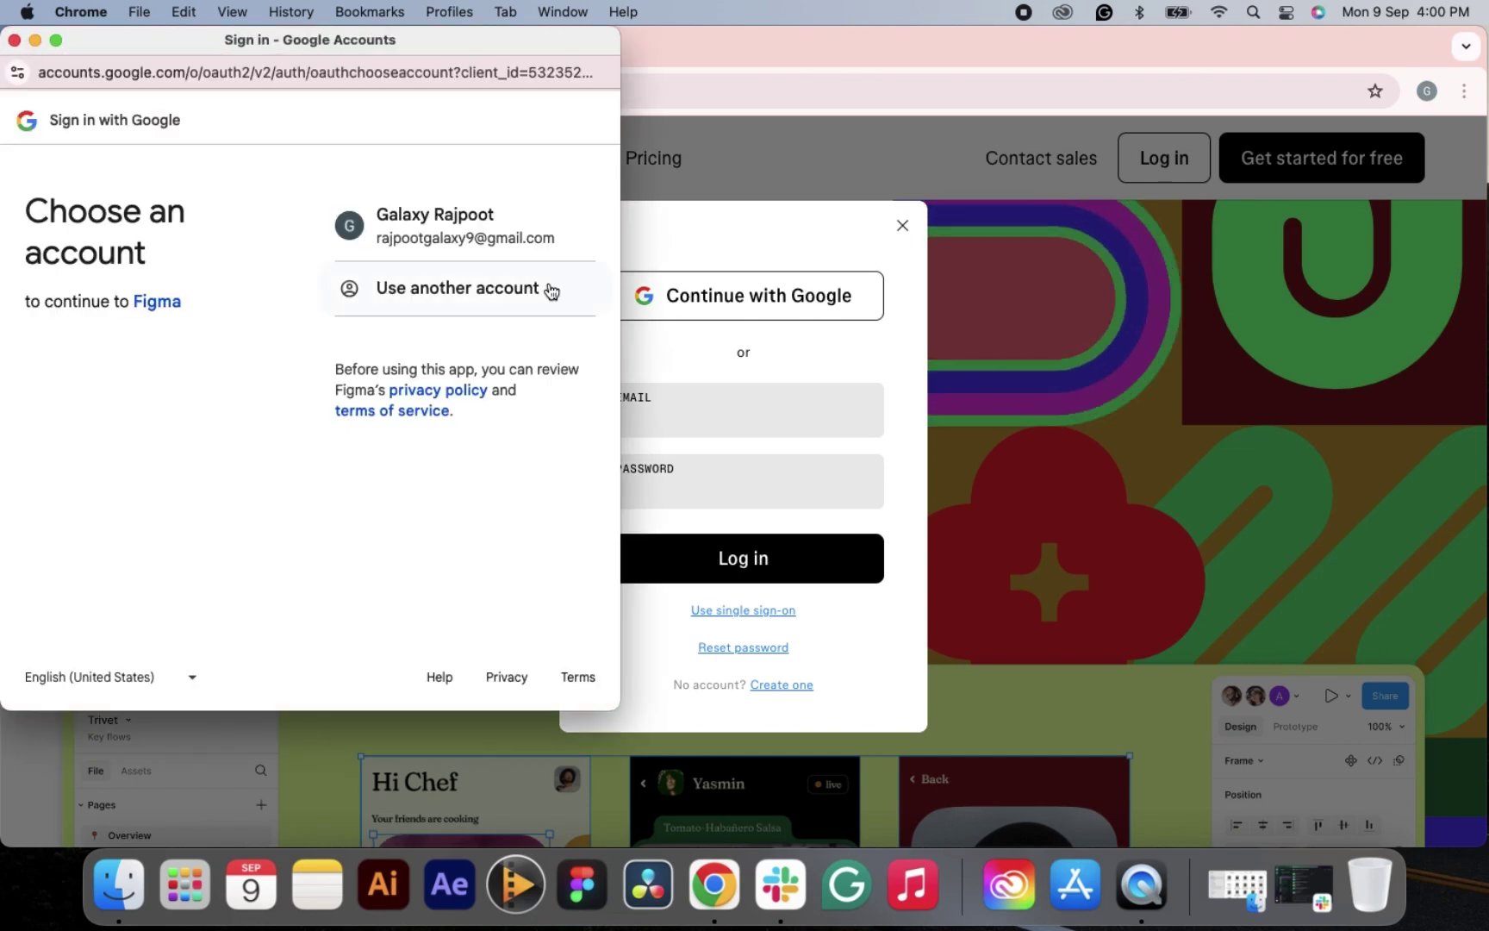
pyautogui.click(501, 238)
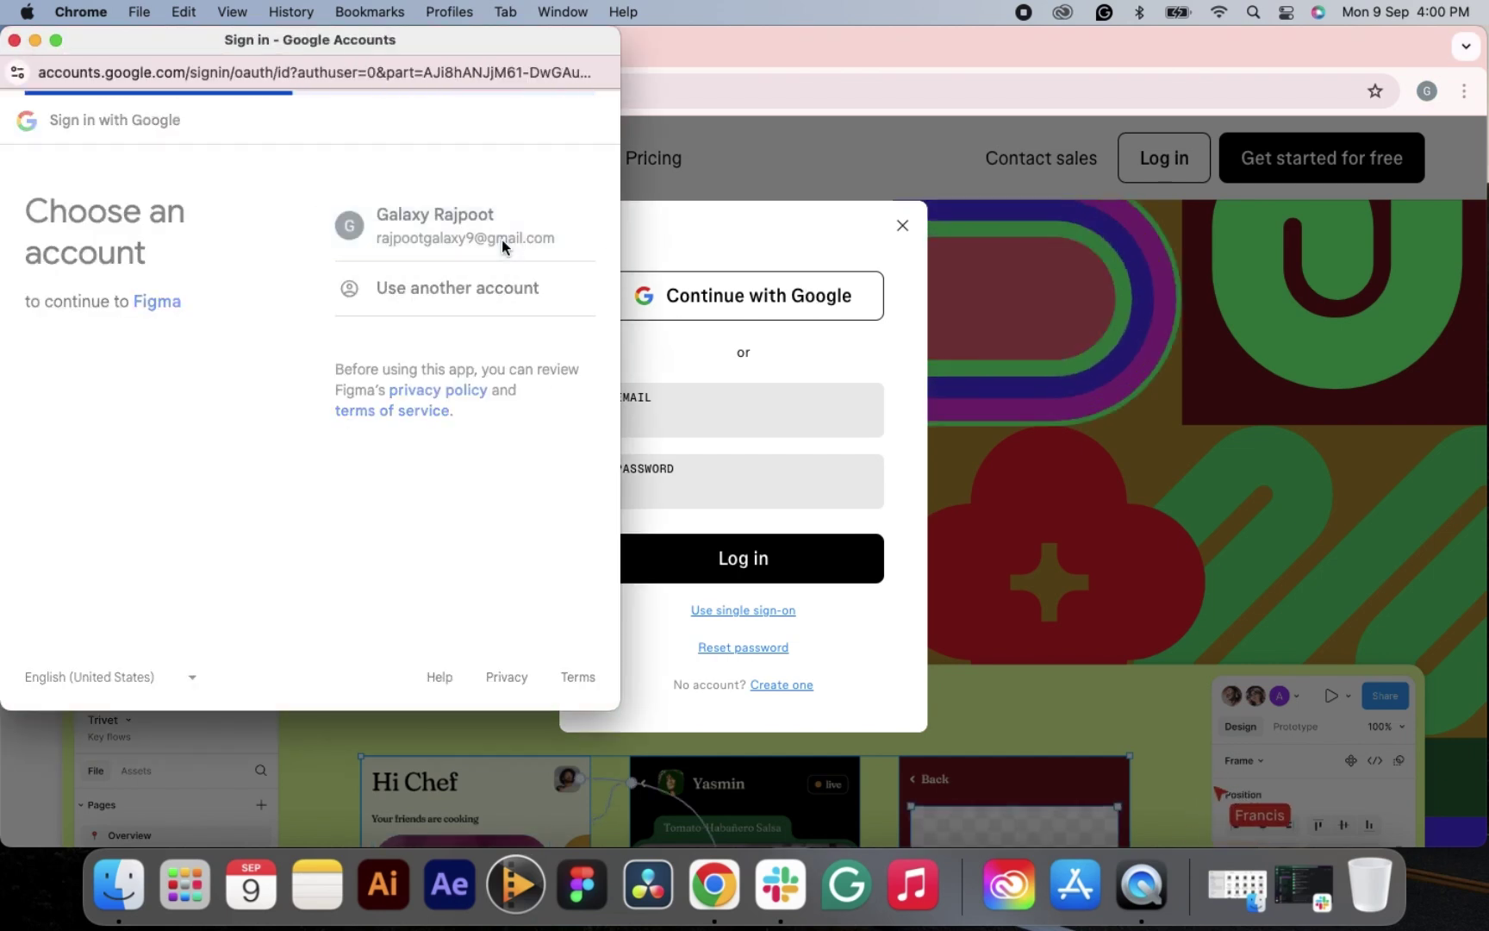
pyautogui.click(529, 420)
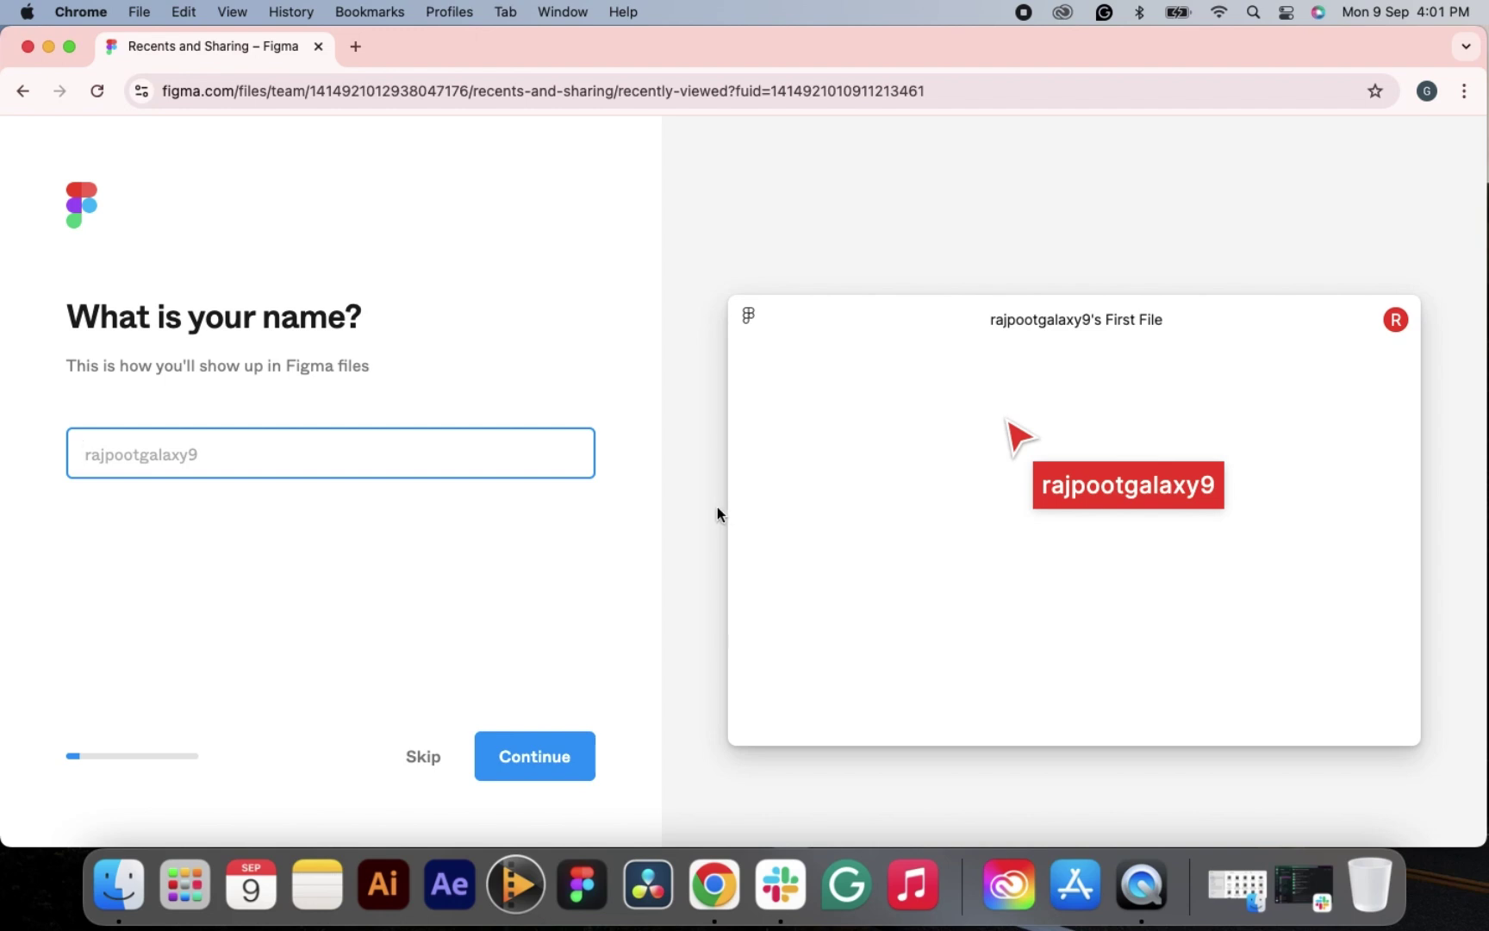
# - Enter the account holder's first name as the display name and continue the setup
pyautogui.write('g')
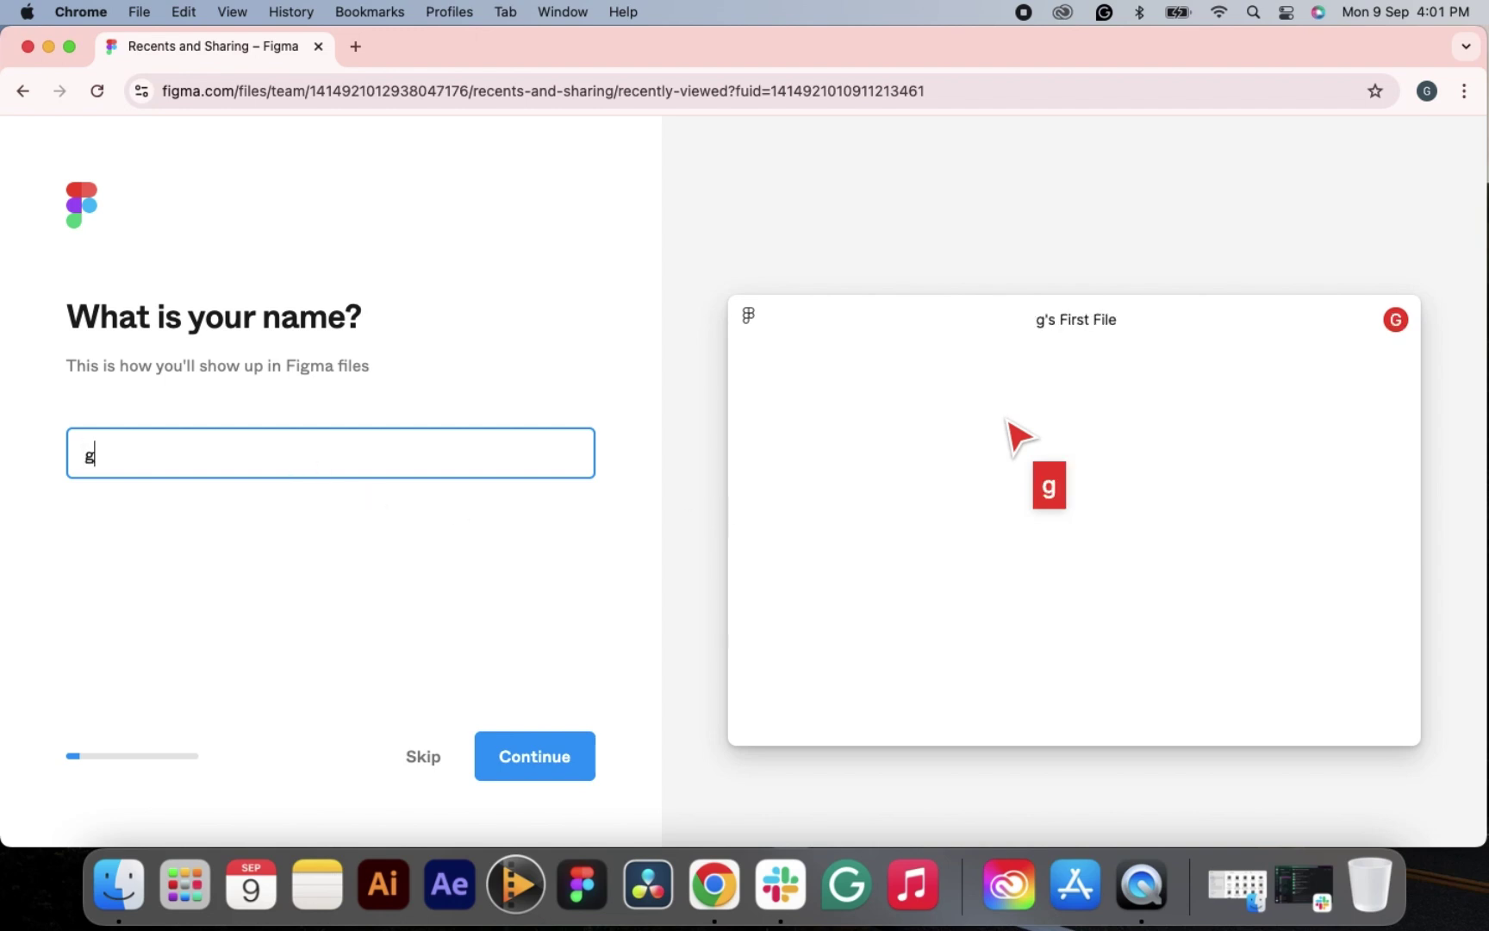
pyautogui.write('alaxy')
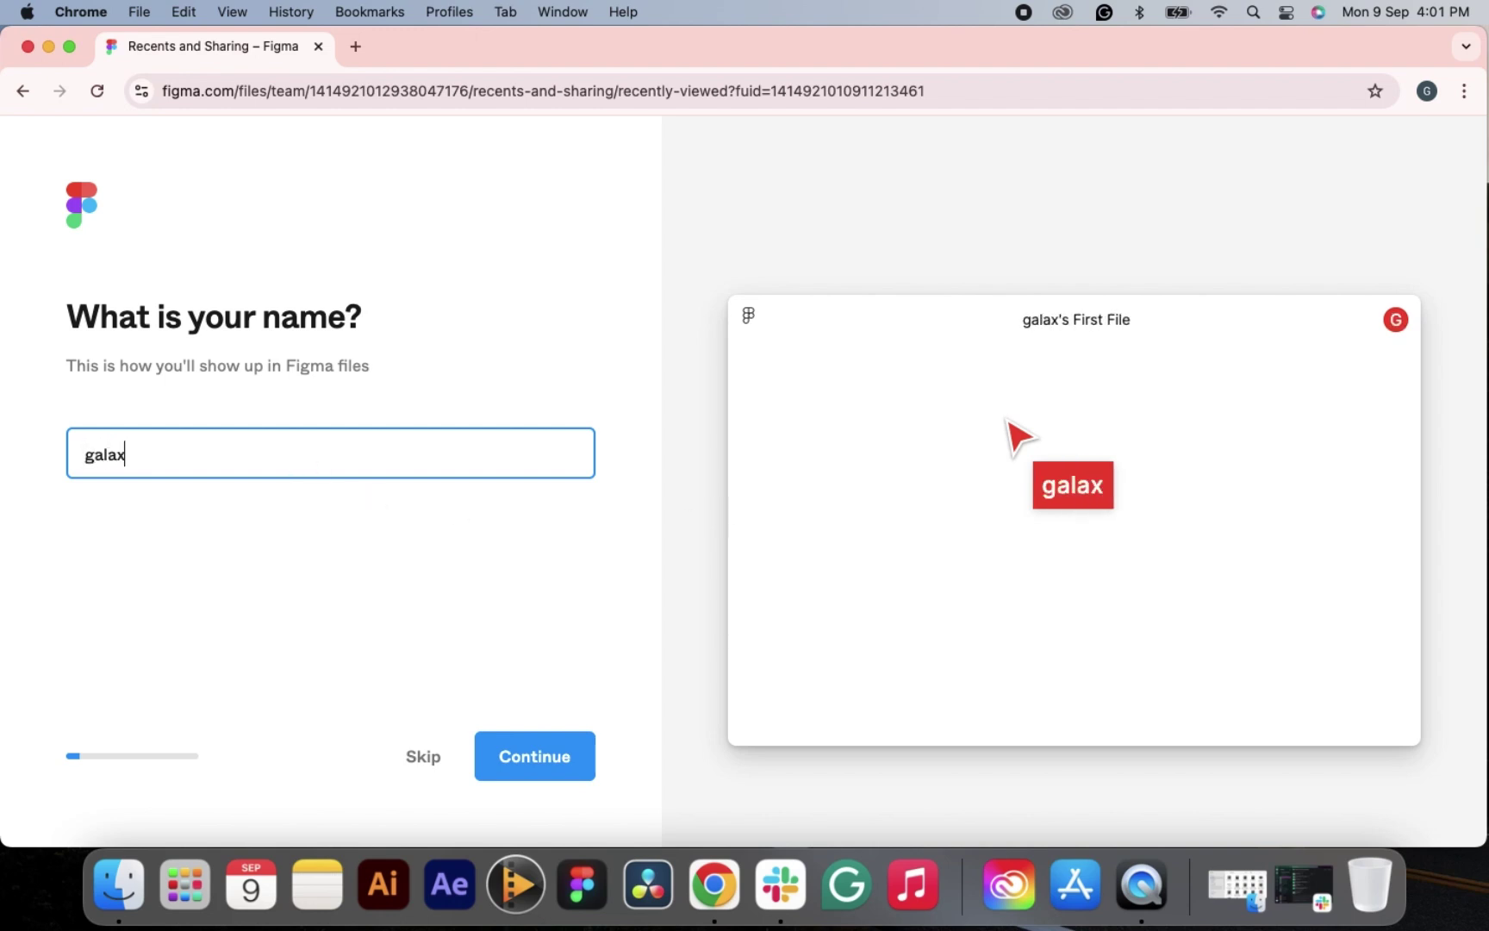
pyautogui.click(543, 757)
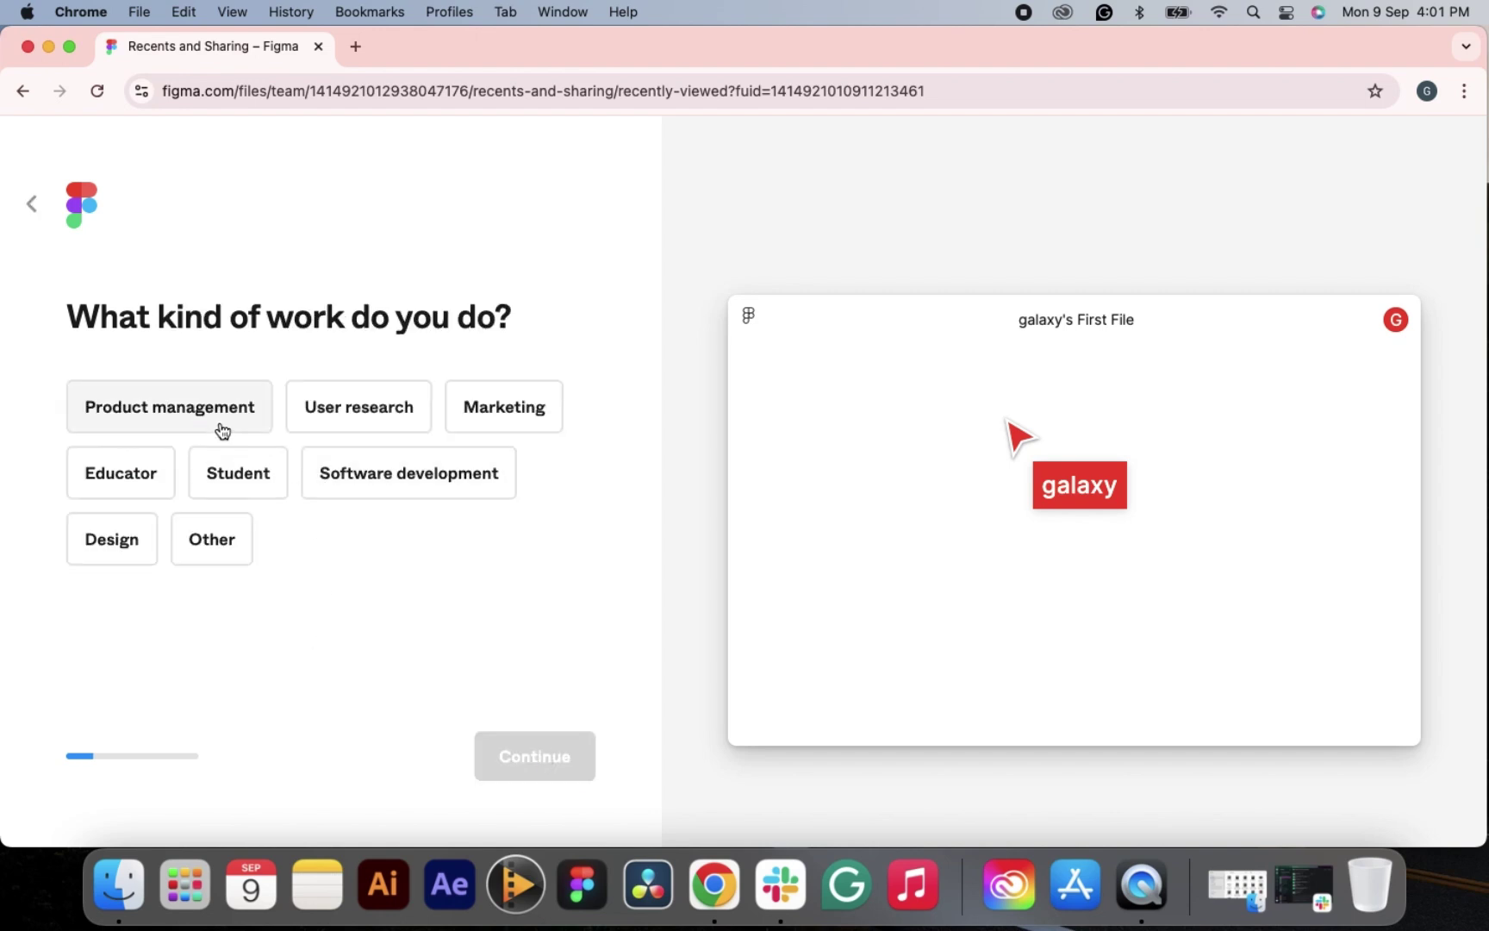
# - Answer the work question with Student and the institution type question with Other
pyautogui.click(247, 484)
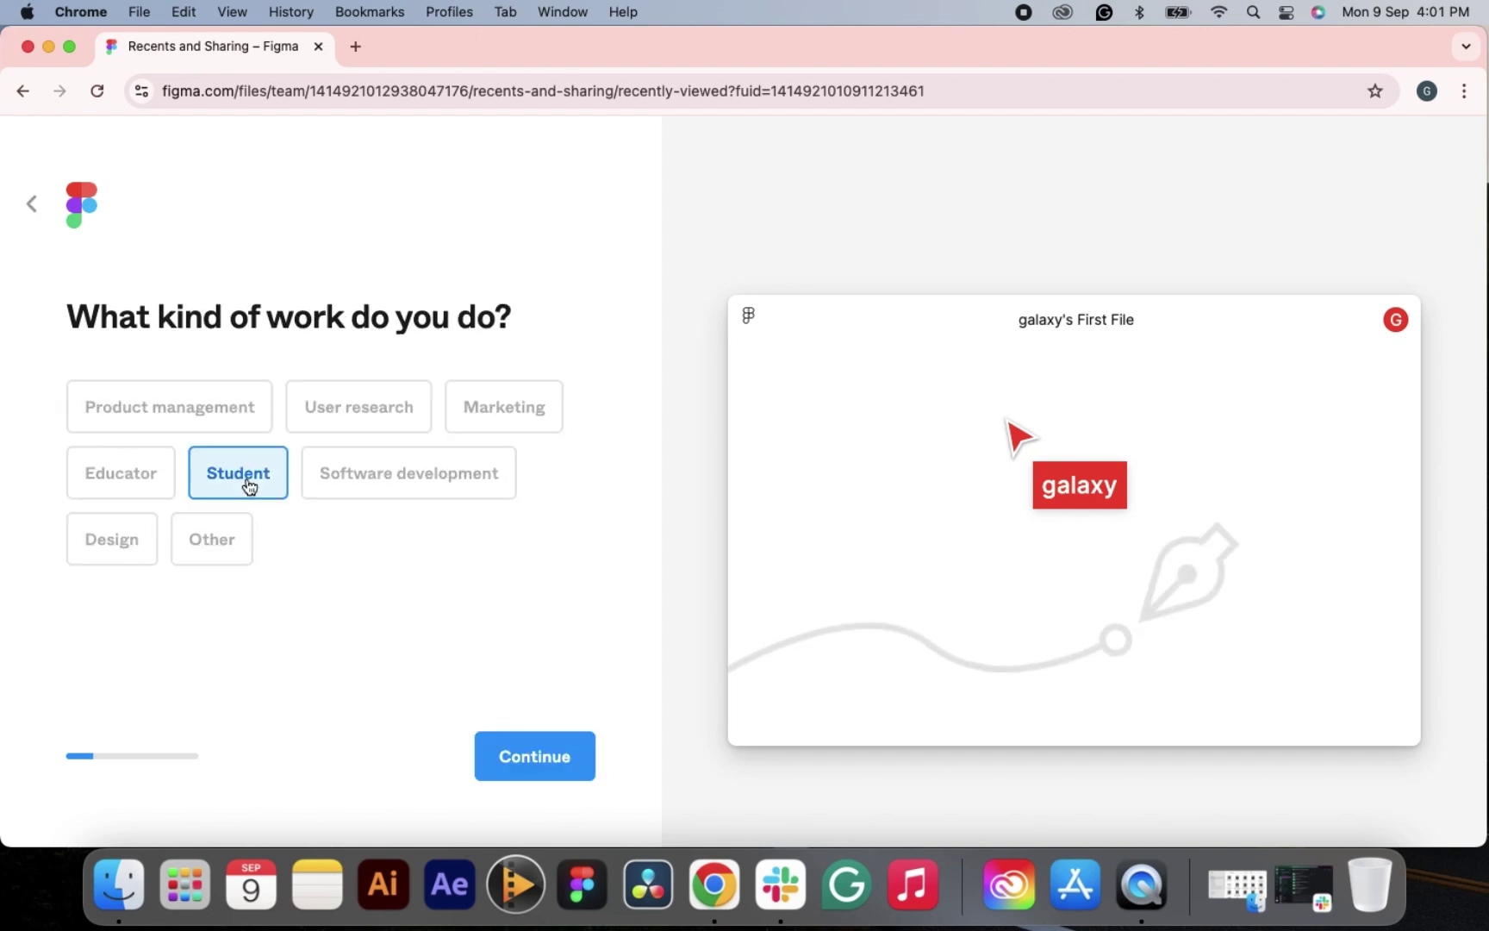
pyautogui.click(557, 758)
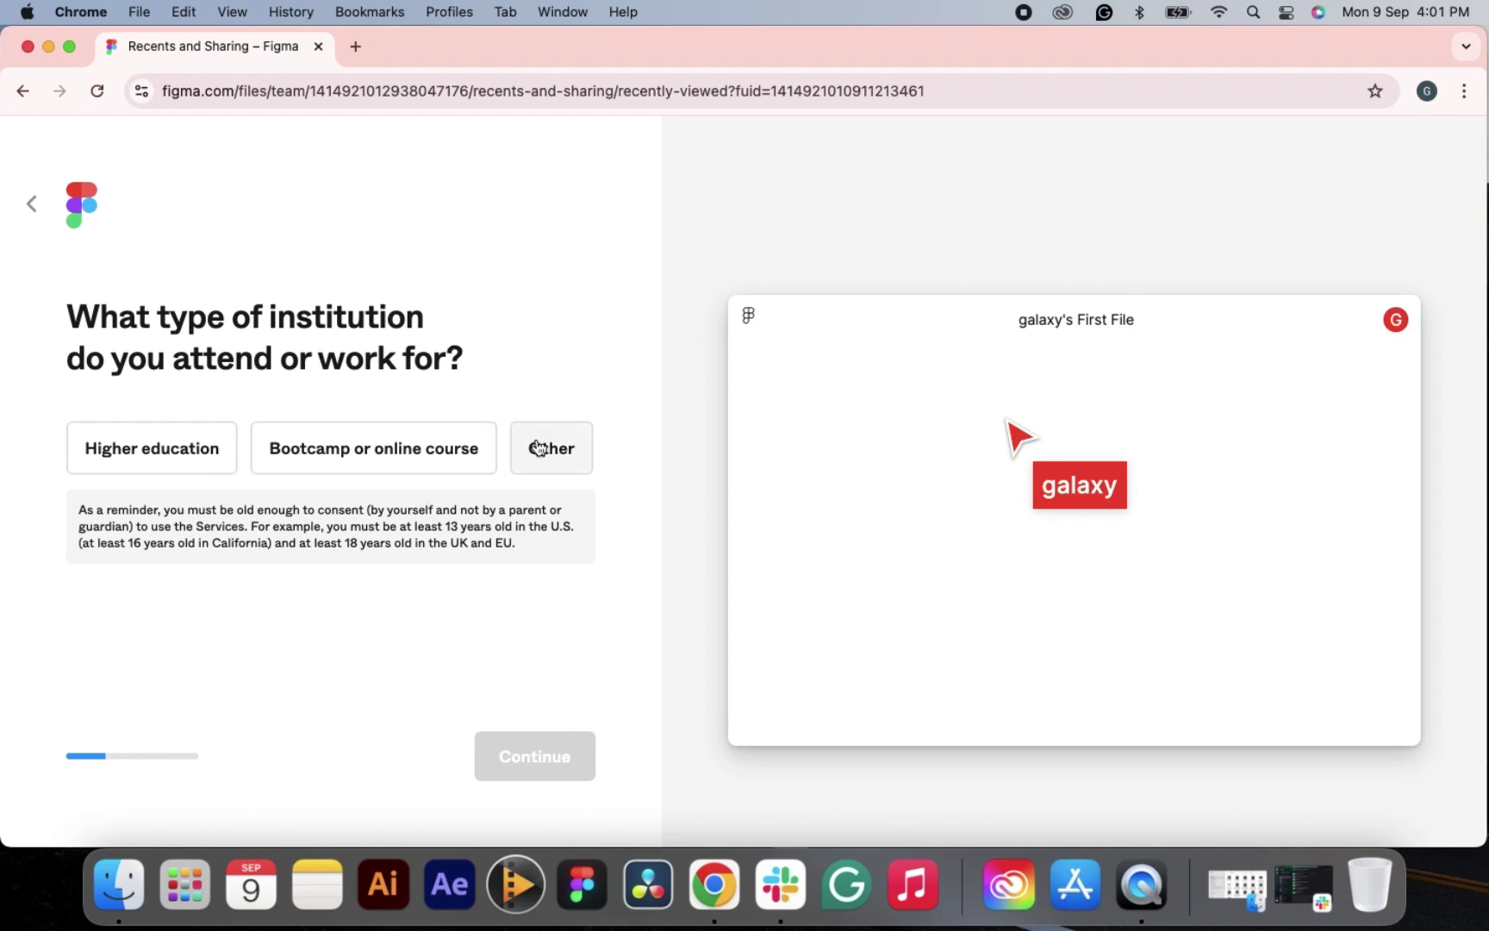
pyautogui.click(562, 440)
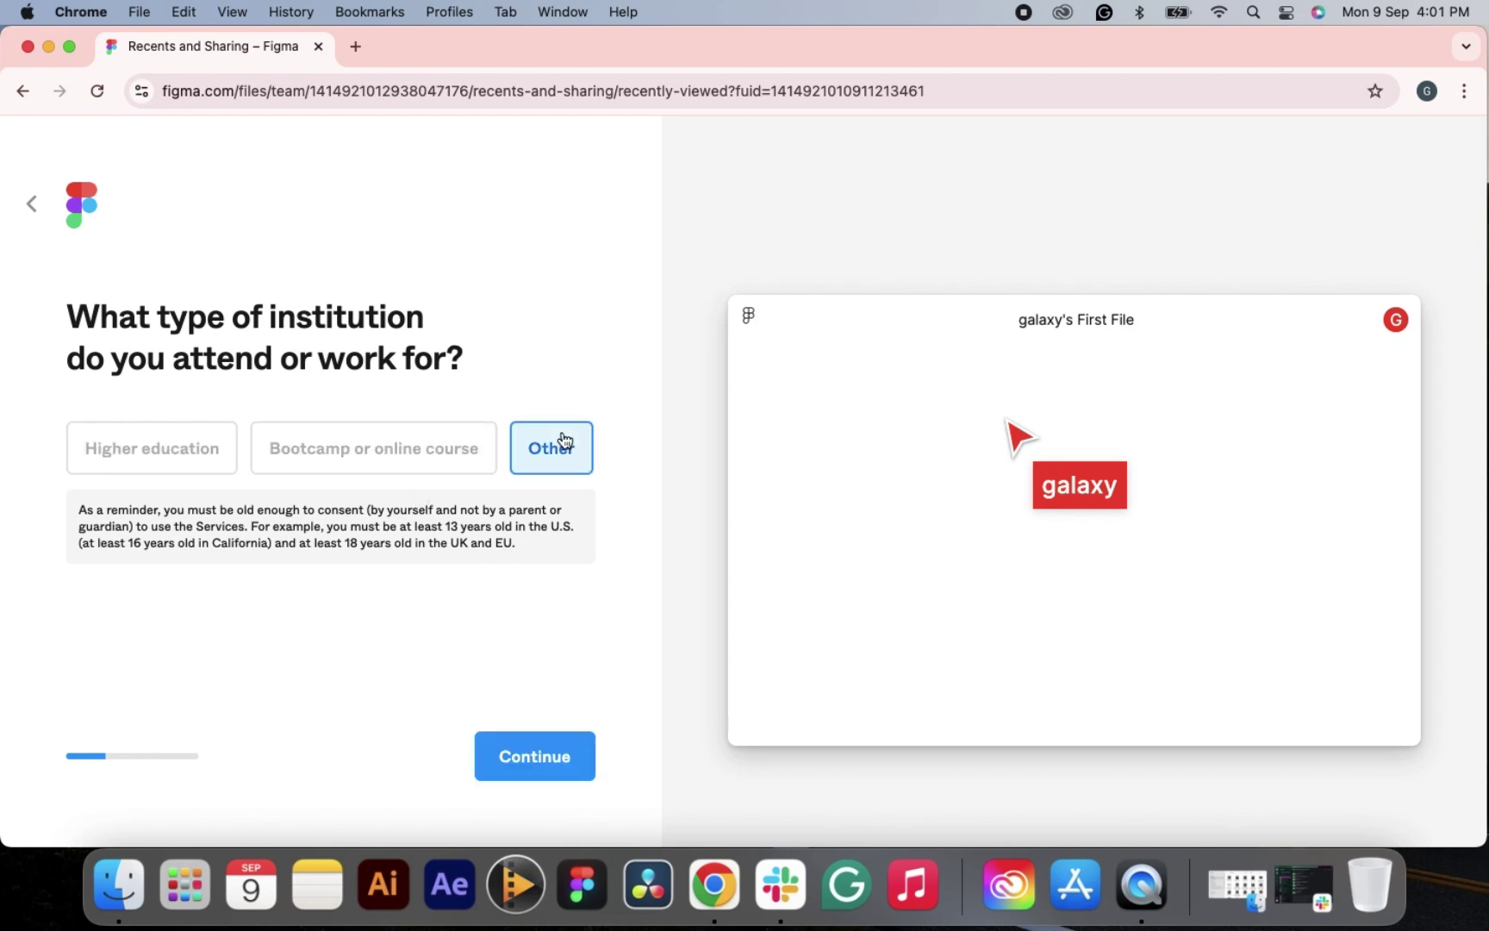
pyautogui.click(555, 759)
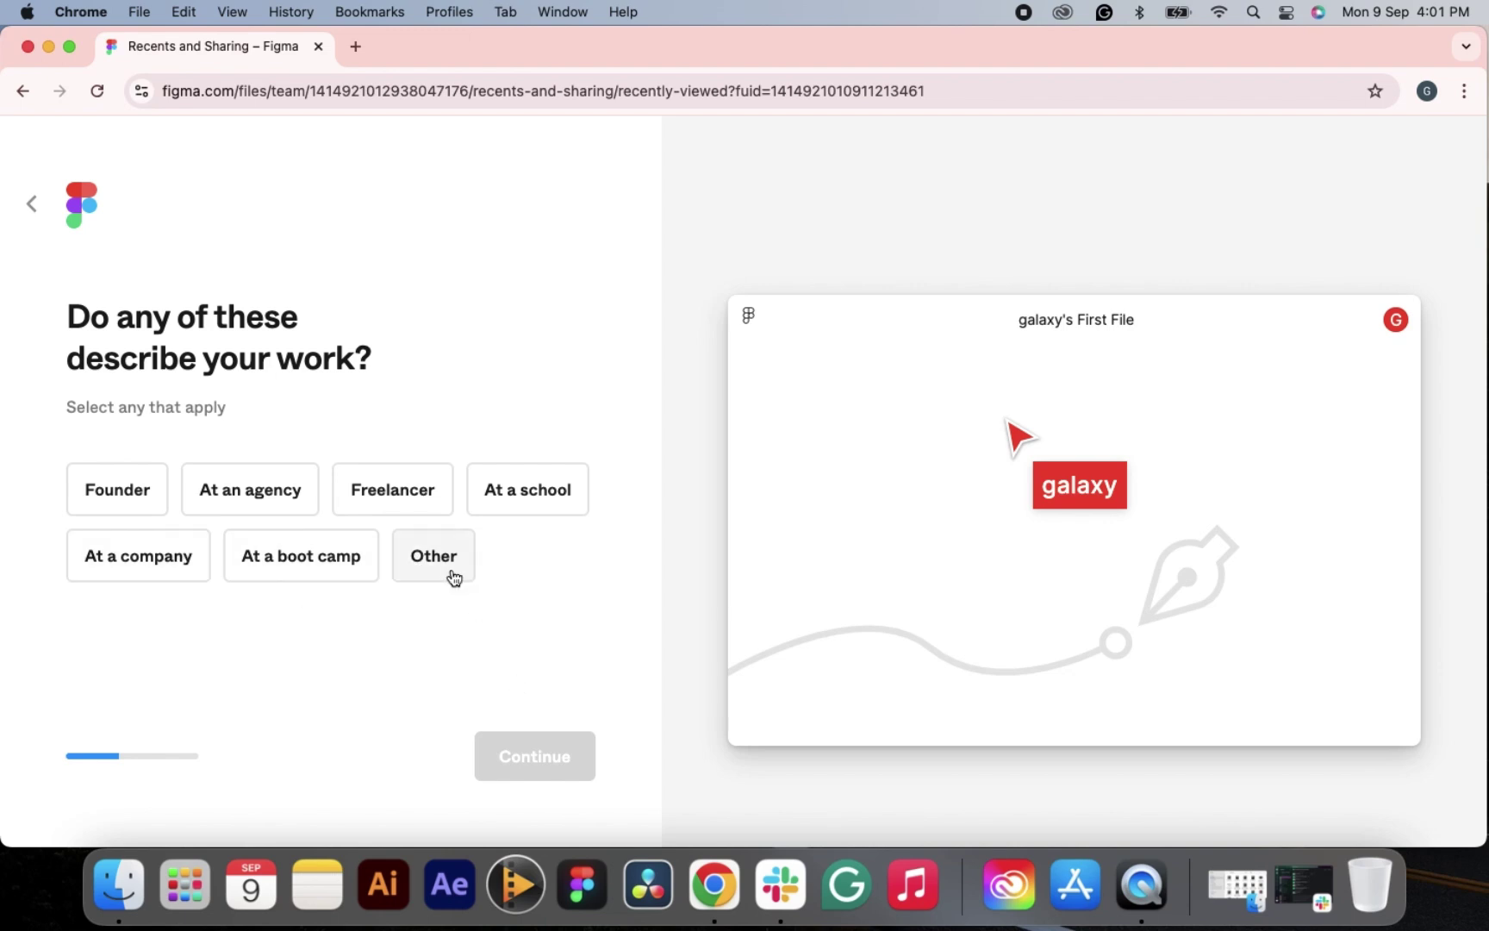
# - Describe the work as Other and choose Teammates as the usual collaborators
pyautogui.click(453, 572)
pyautogui.click(553, 762)
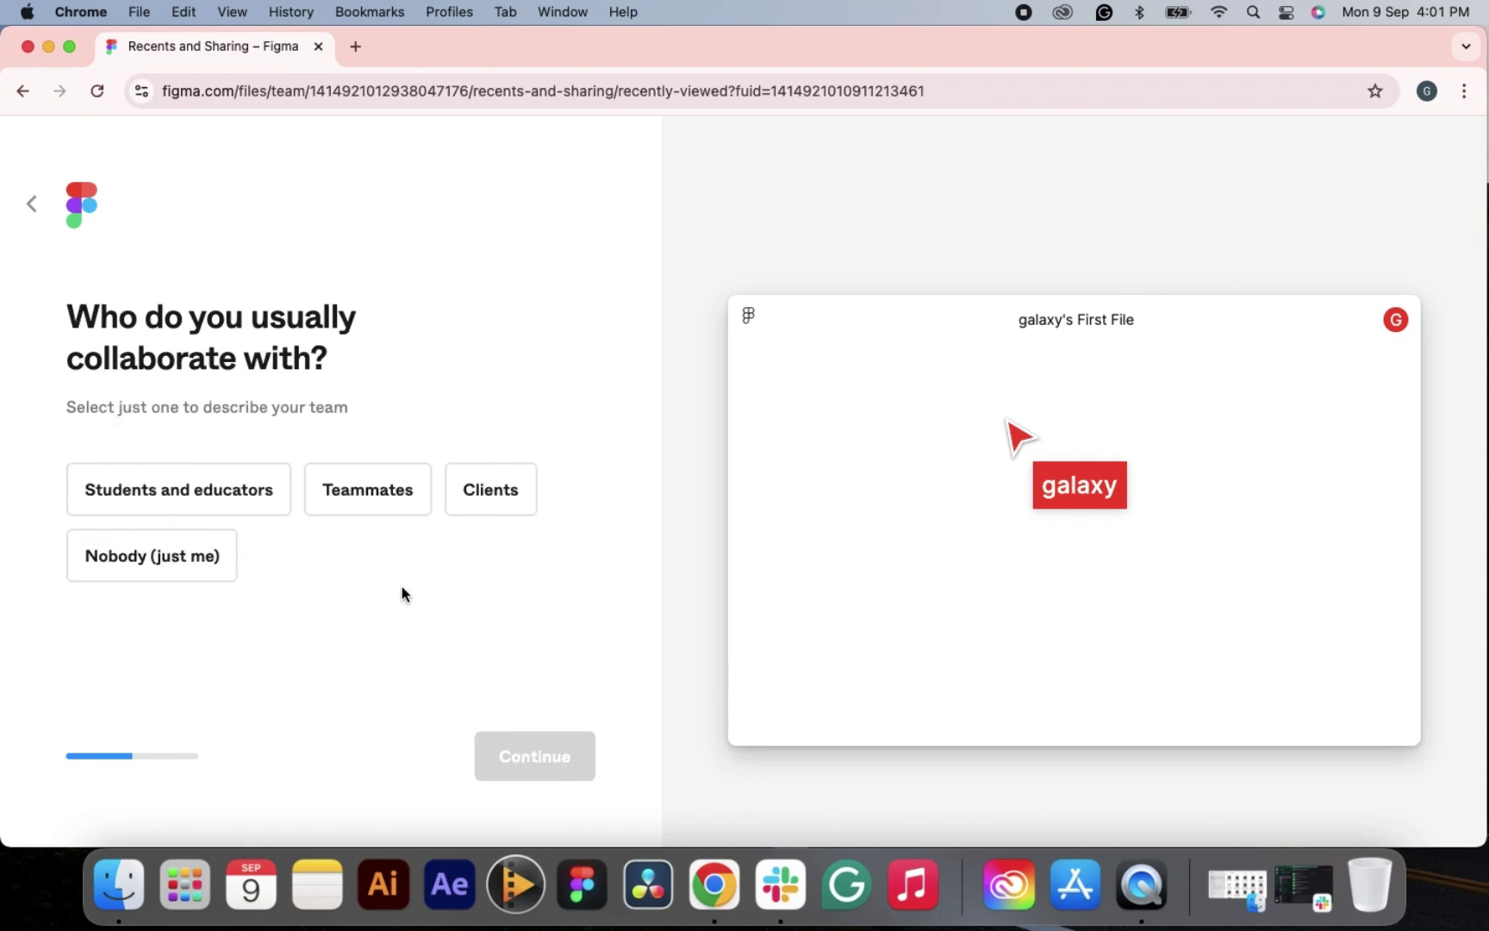
pyautogui.click(374, 509)
pyautogui.click(557, 756)
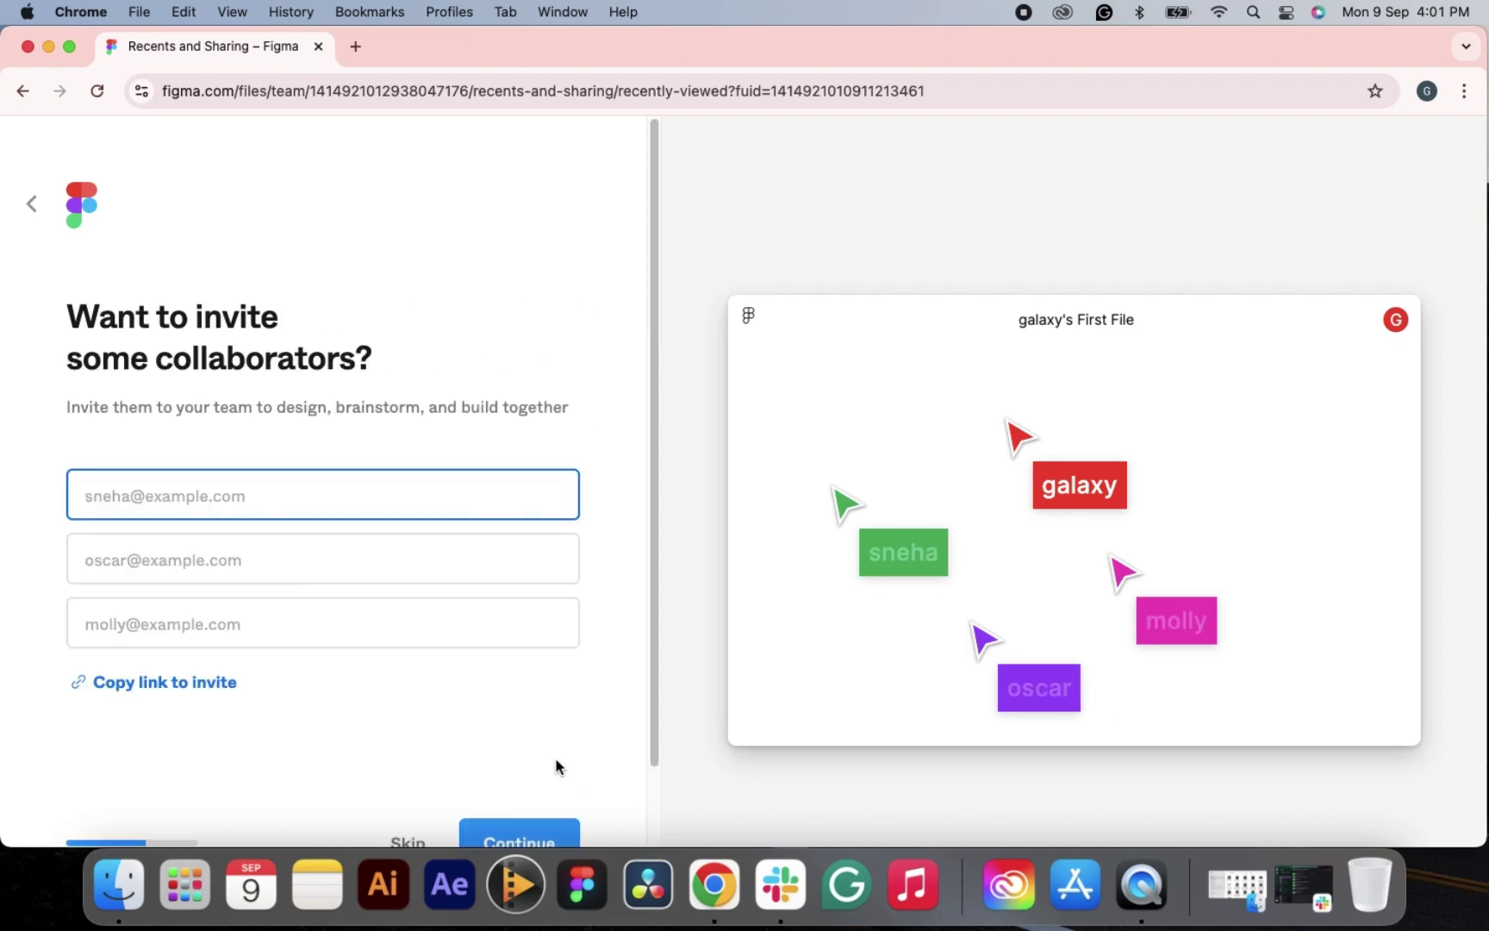
# - Skip inviting collaborators and give Other as the reason for coming to Figma
pyautogui.scroll(-2, 222, 689)
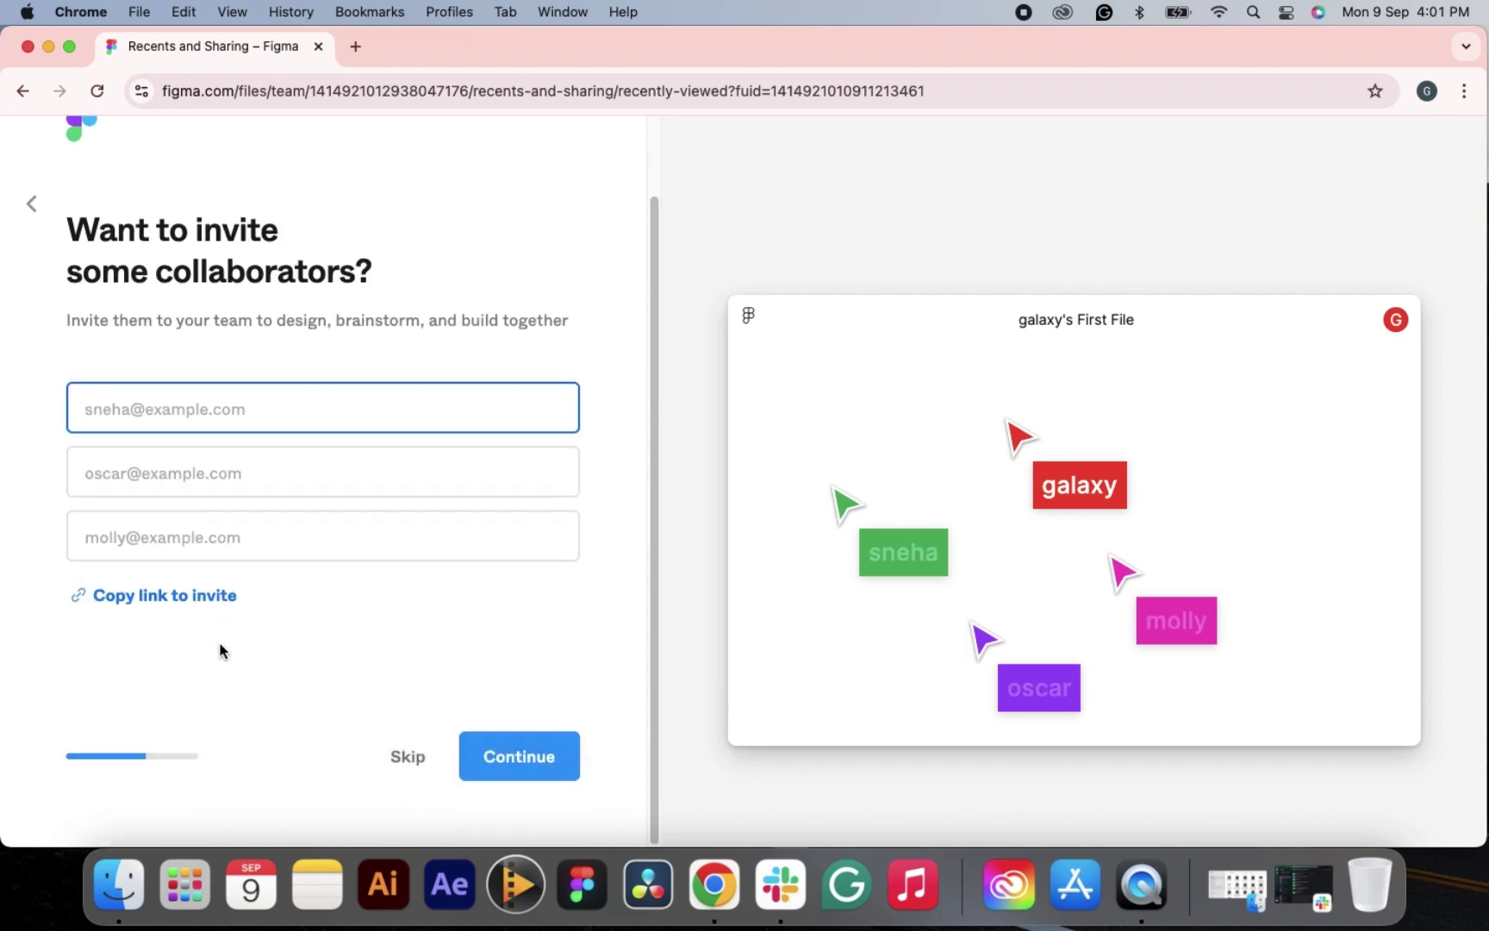
pyautogui.click(412, 756)
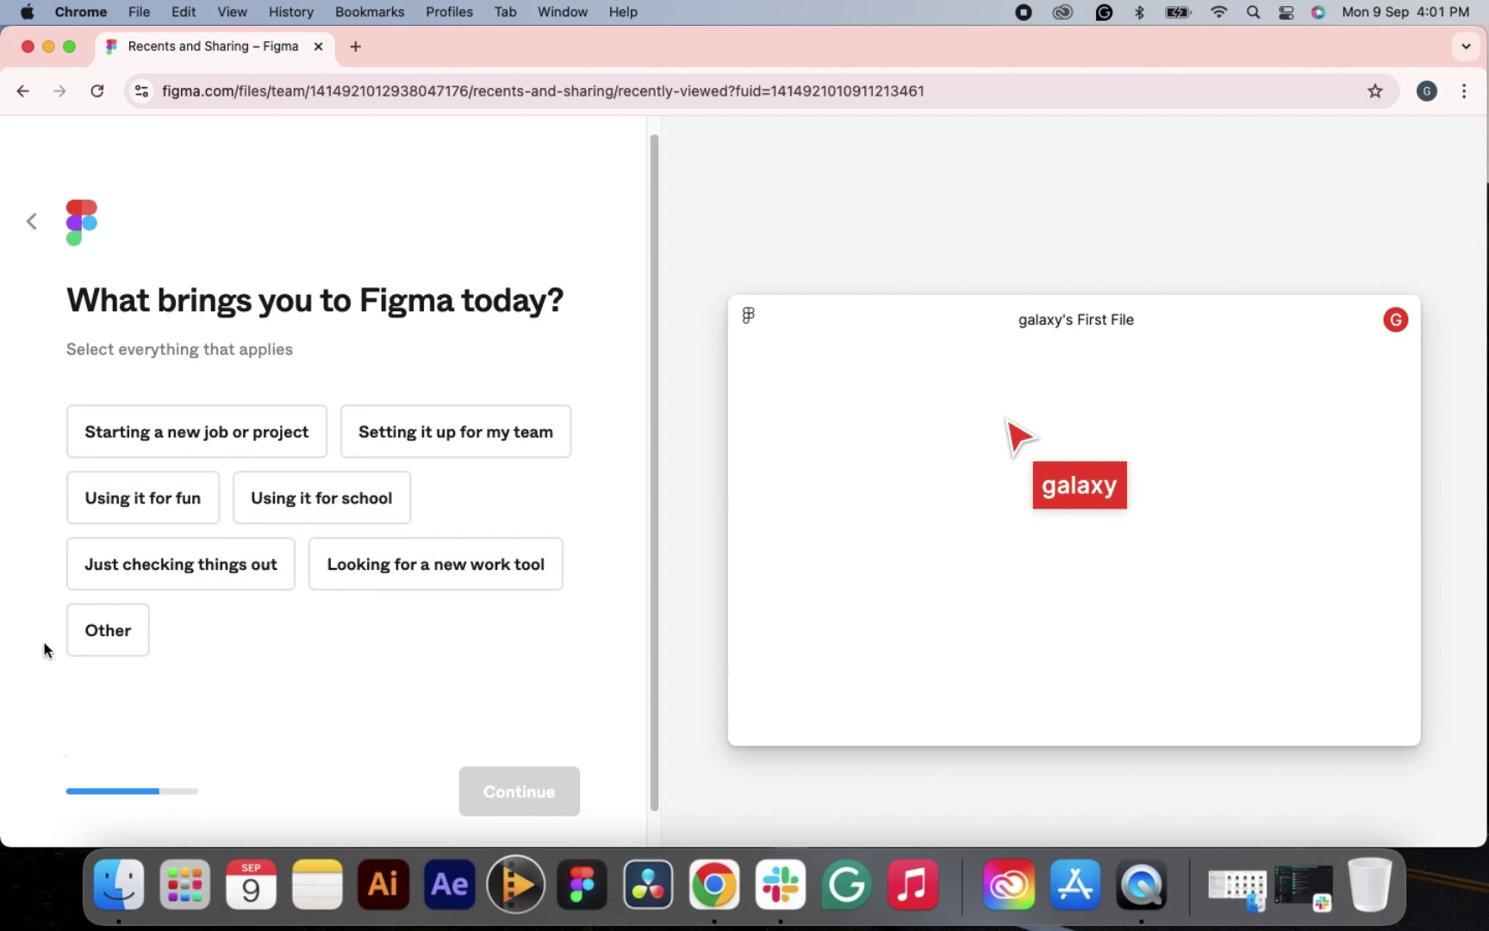
pyautogui.click(127, 638)
pyautogui.click(572, 804)
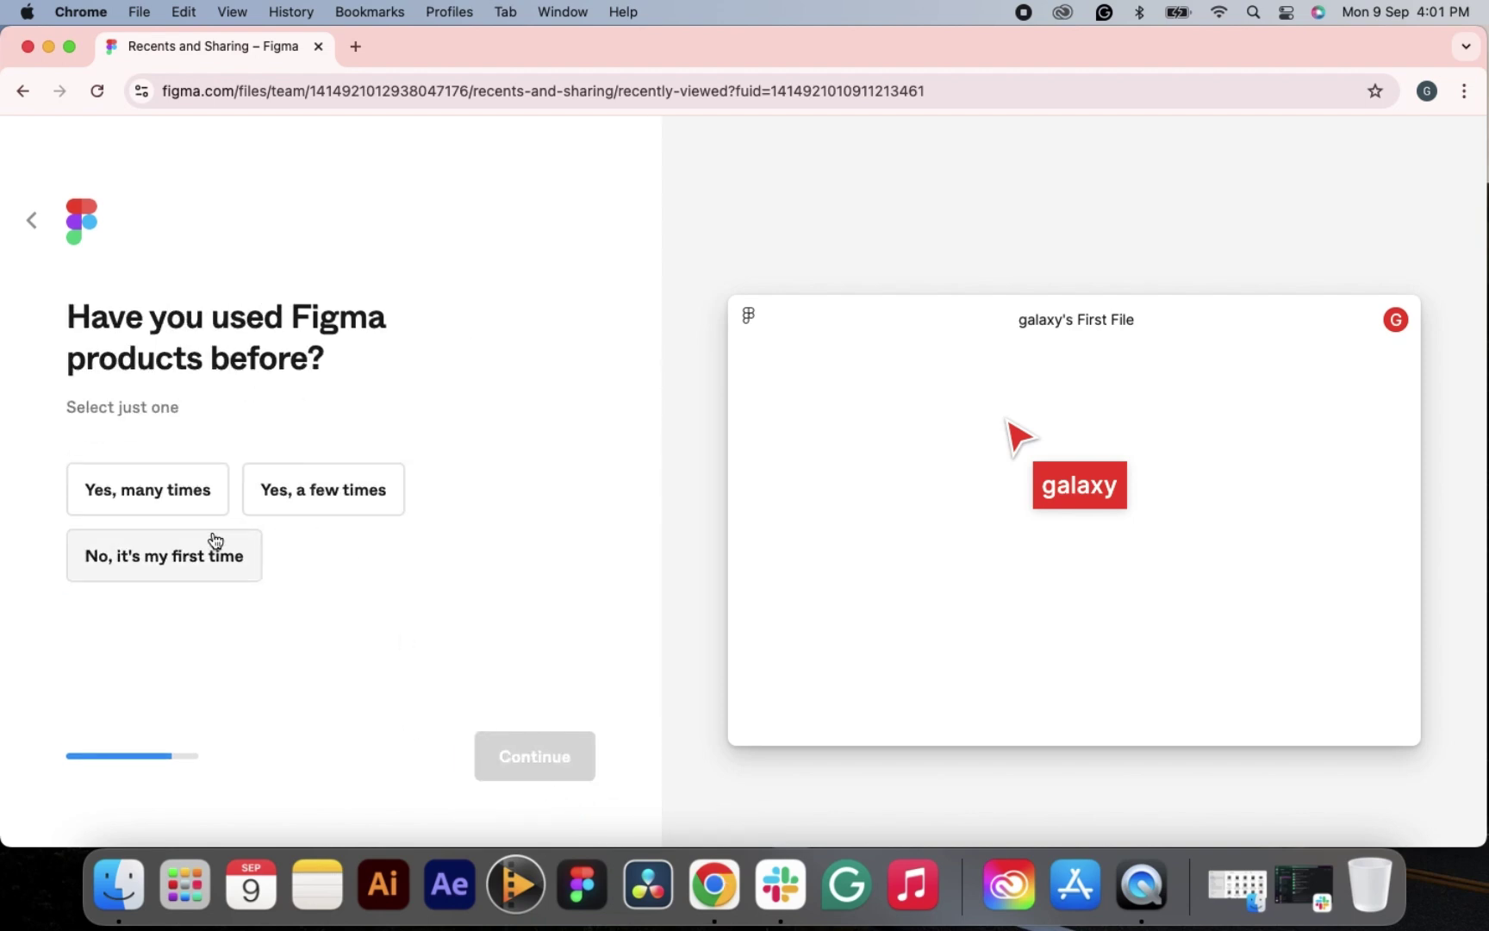
# - Answer the prior experience question with "Yes, a few times" and choose the free Starter plan
pyautogui.click(297, 507)
pyautogui.click(542, 764)
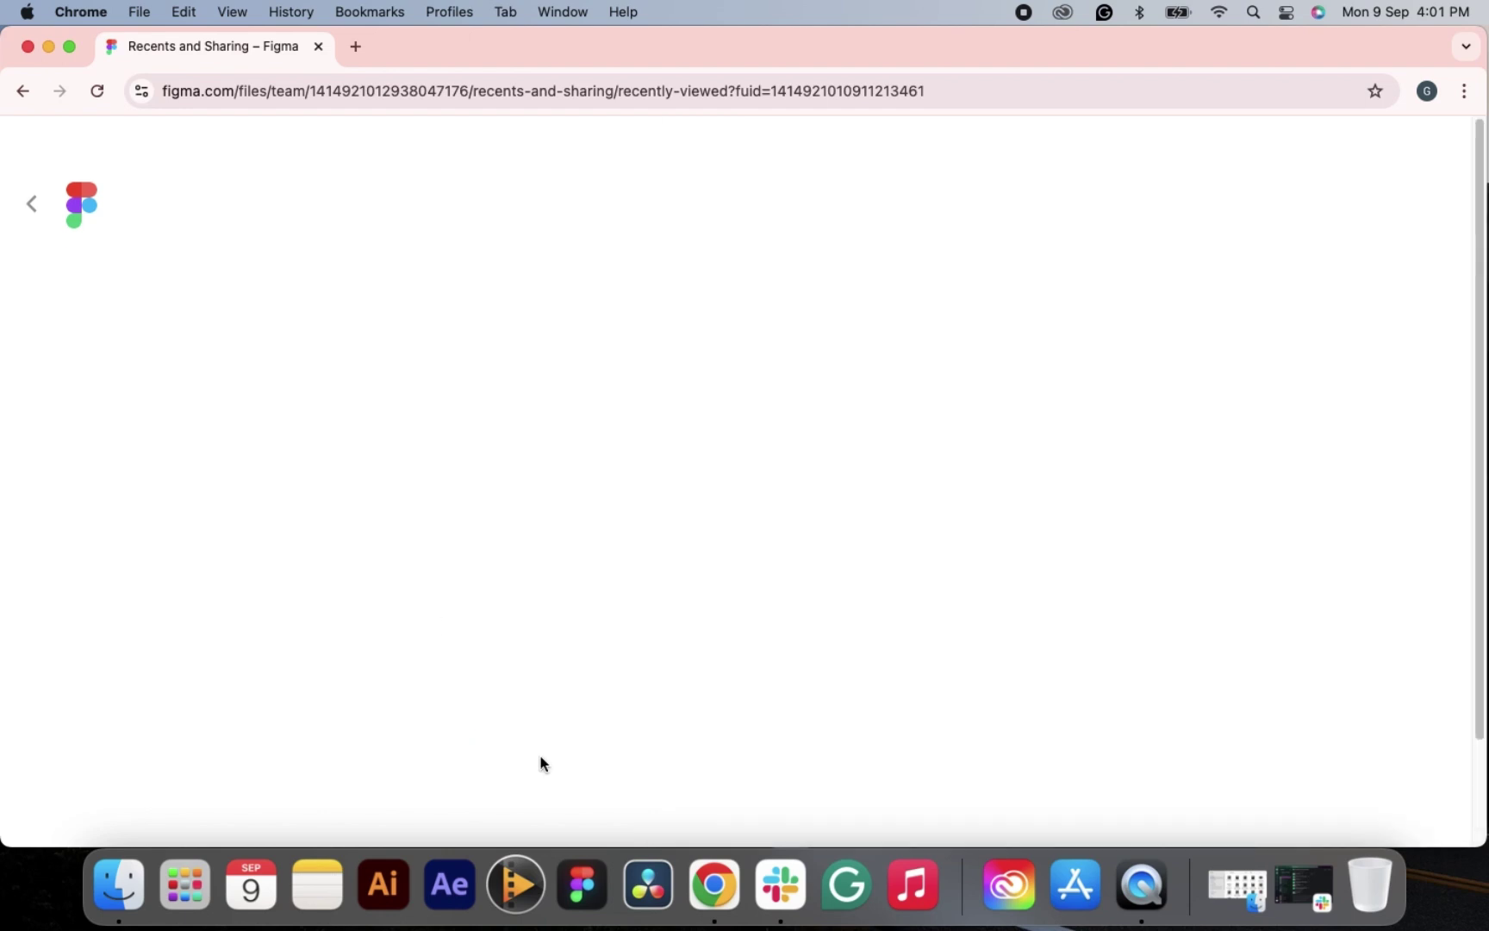
pyautogui.scroll(-3, 539, 750)
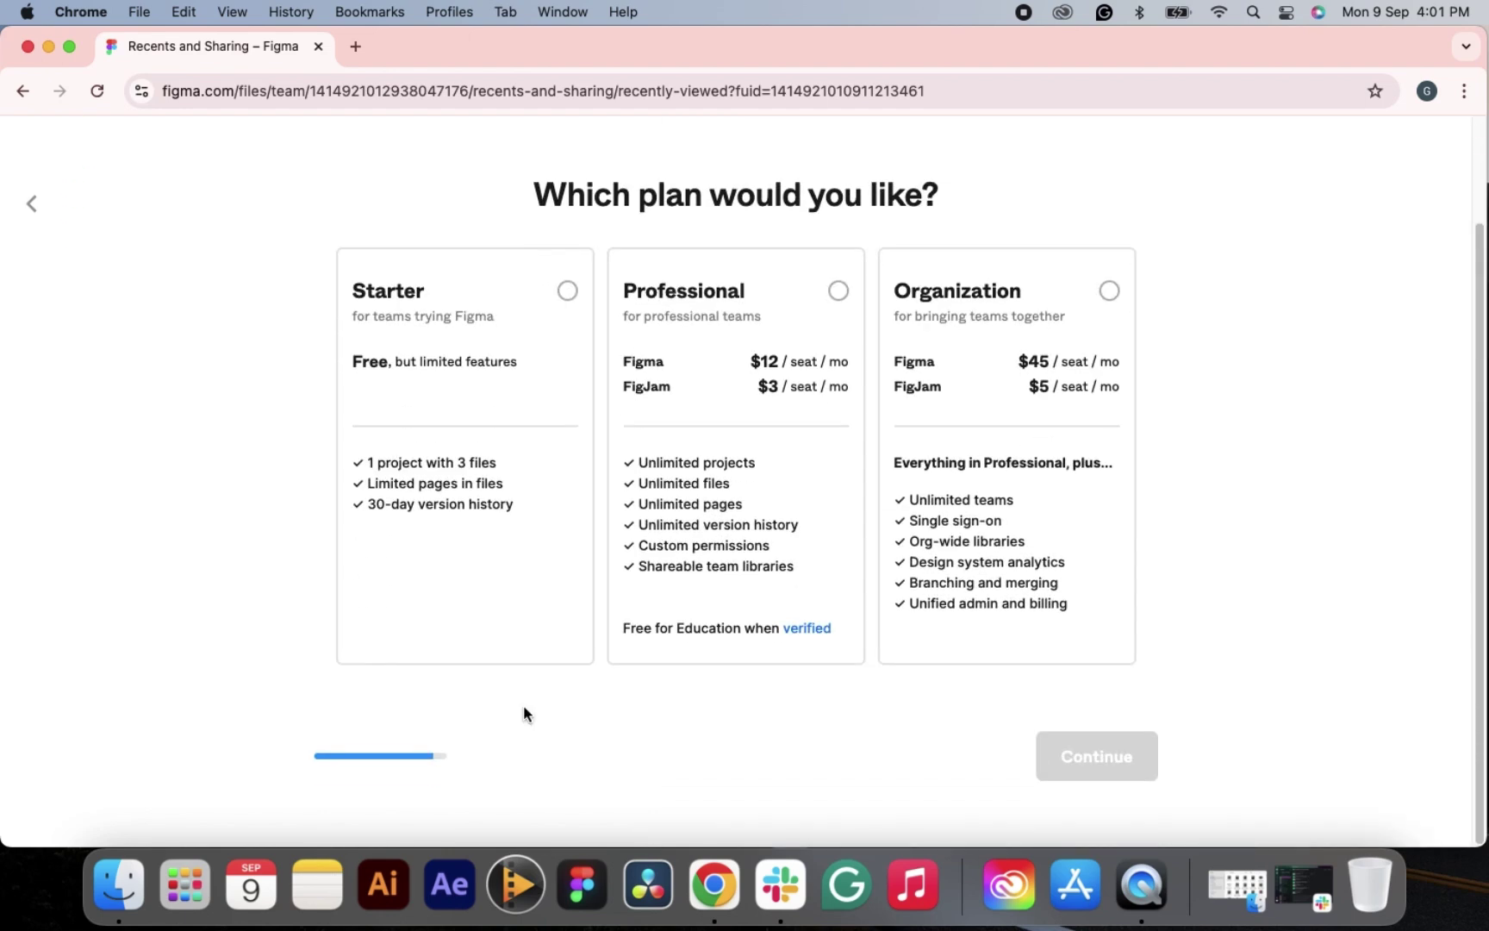
pyautogui.click(568, 292)
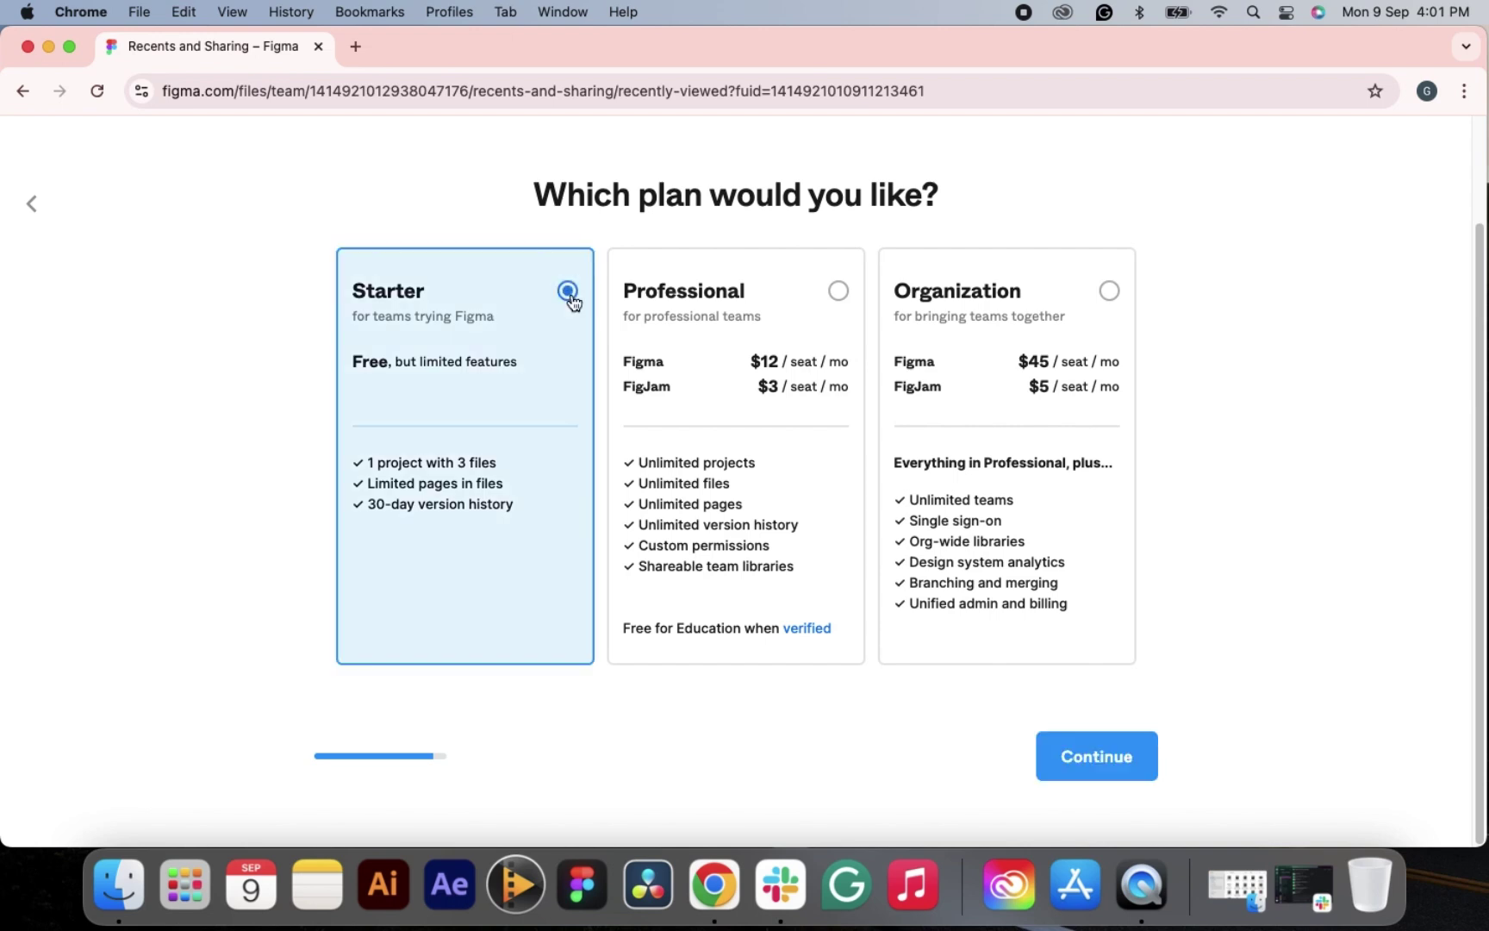
pyautogui.click(1084, 783)
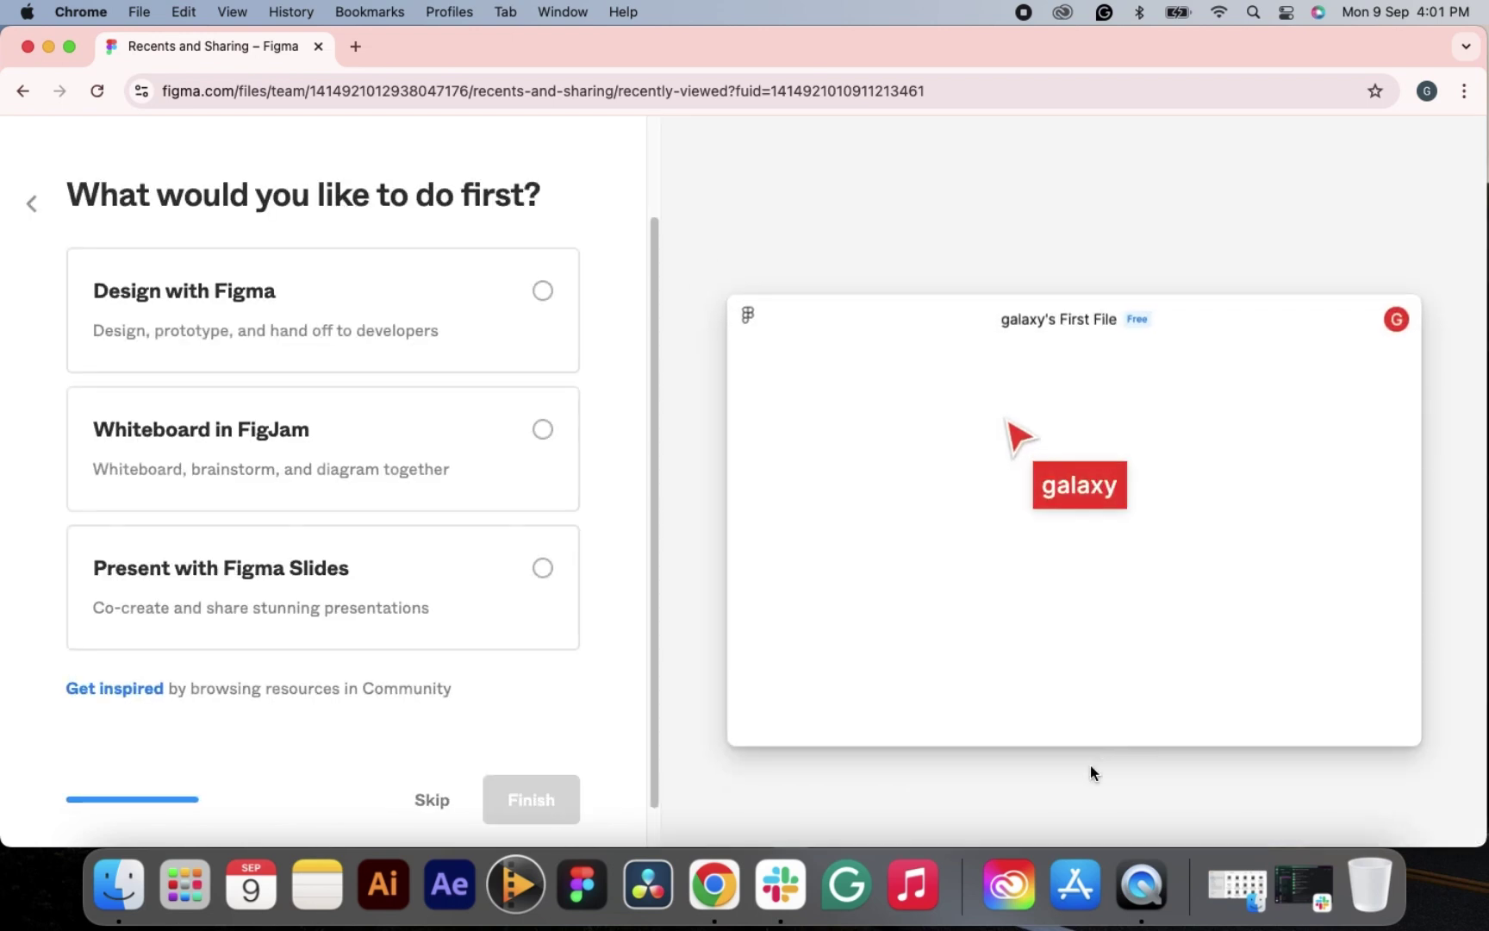
# - Select Design with Figma as the first activity, but skip the question to reach the file browser
pyautogui.click(542, 290)
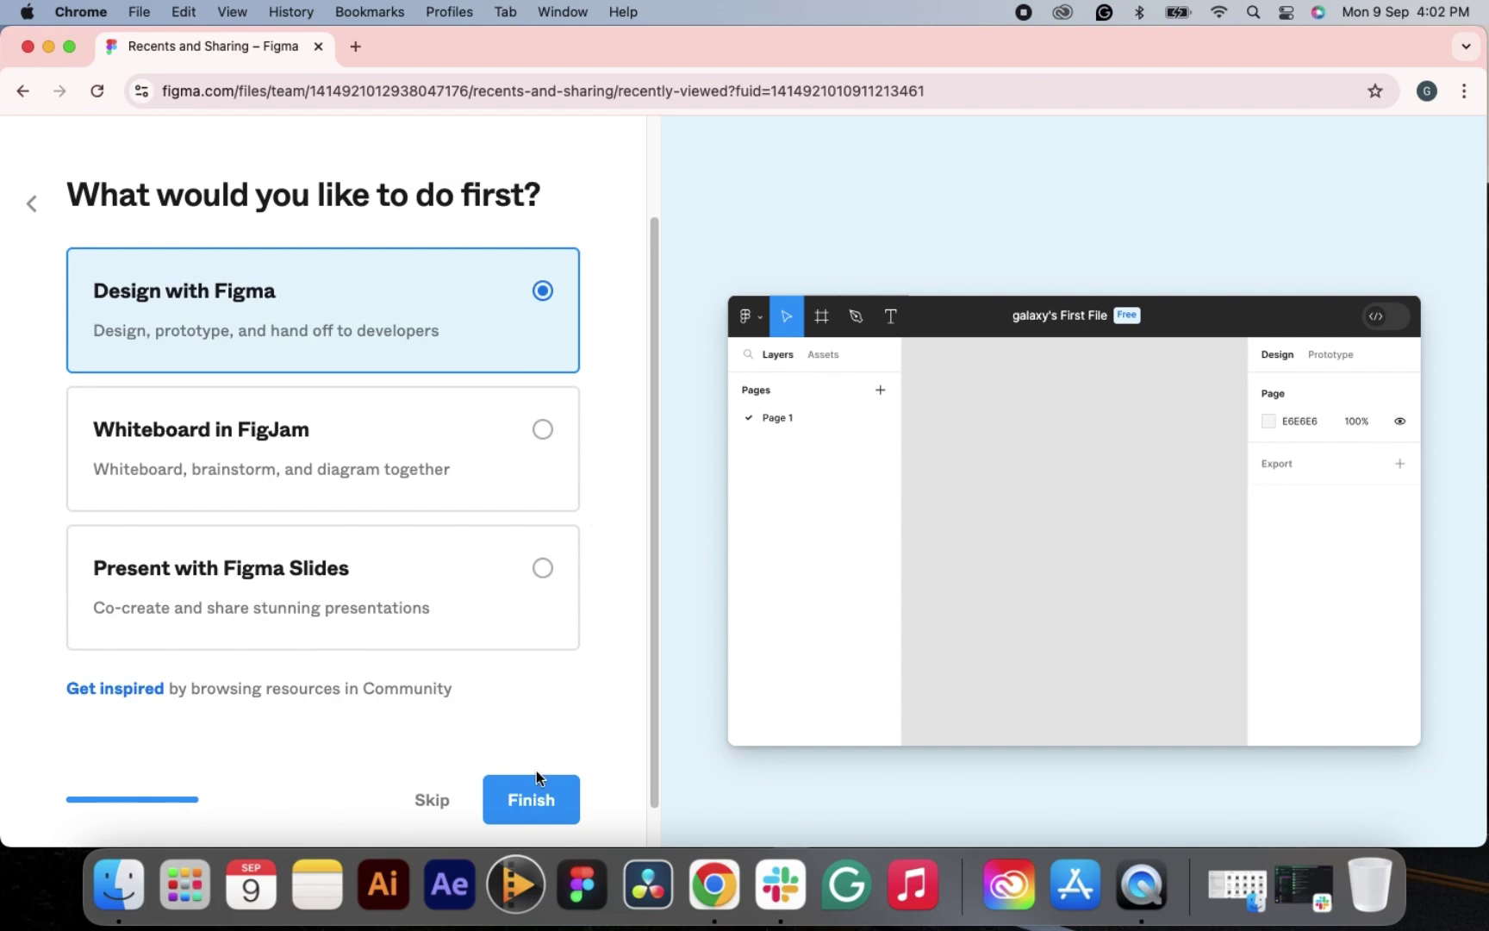
pyautogui.click(434, 802)
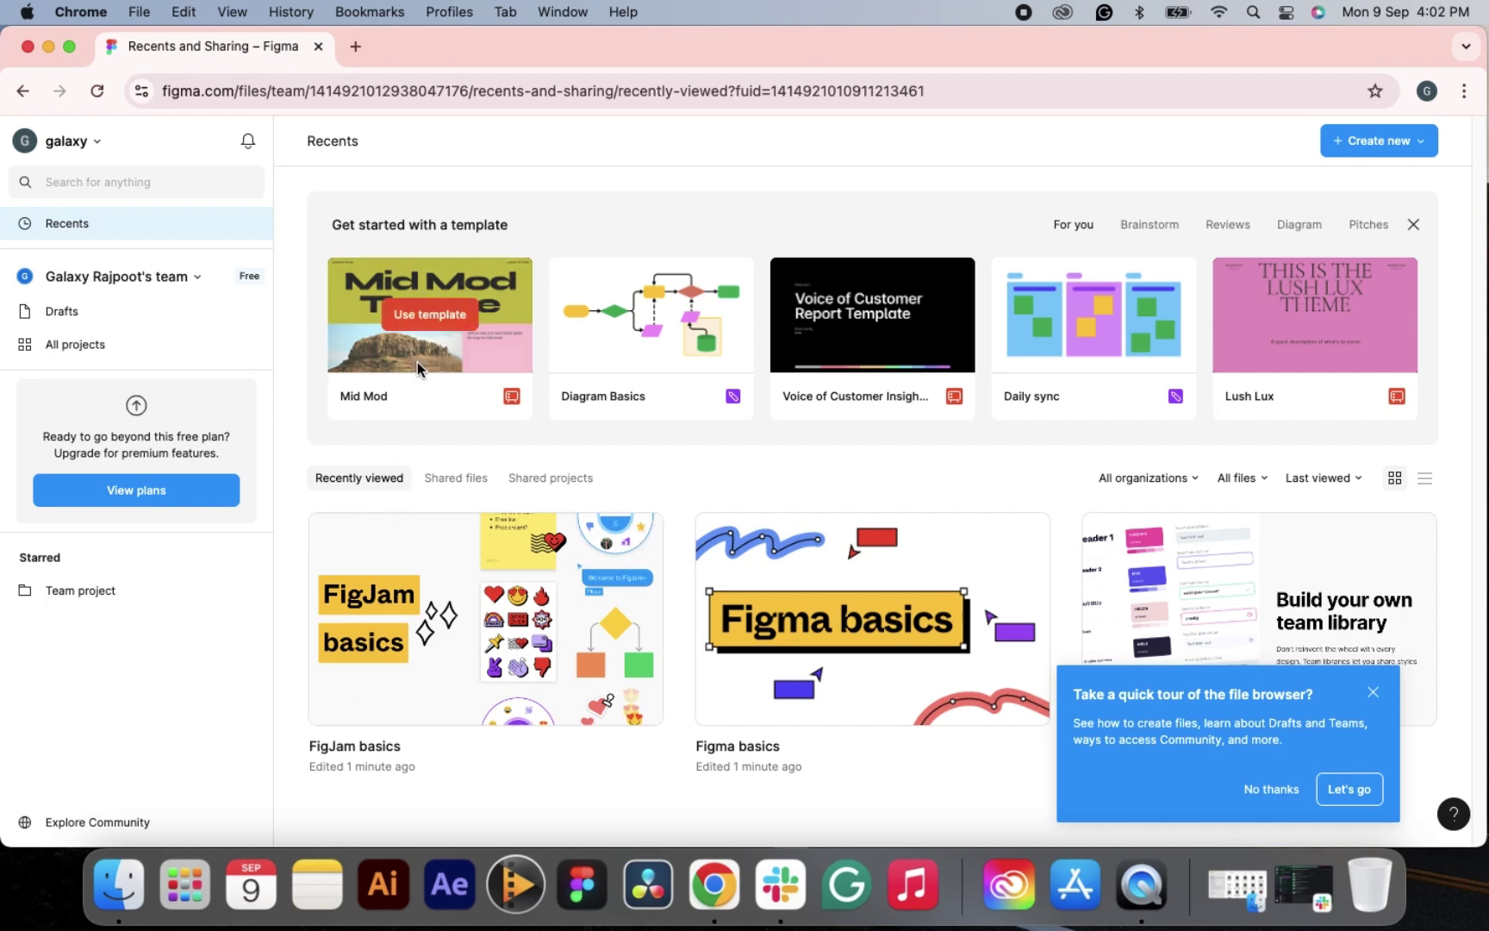
pyautogui.click(165, 279)
pyautogui.click(157, 642)
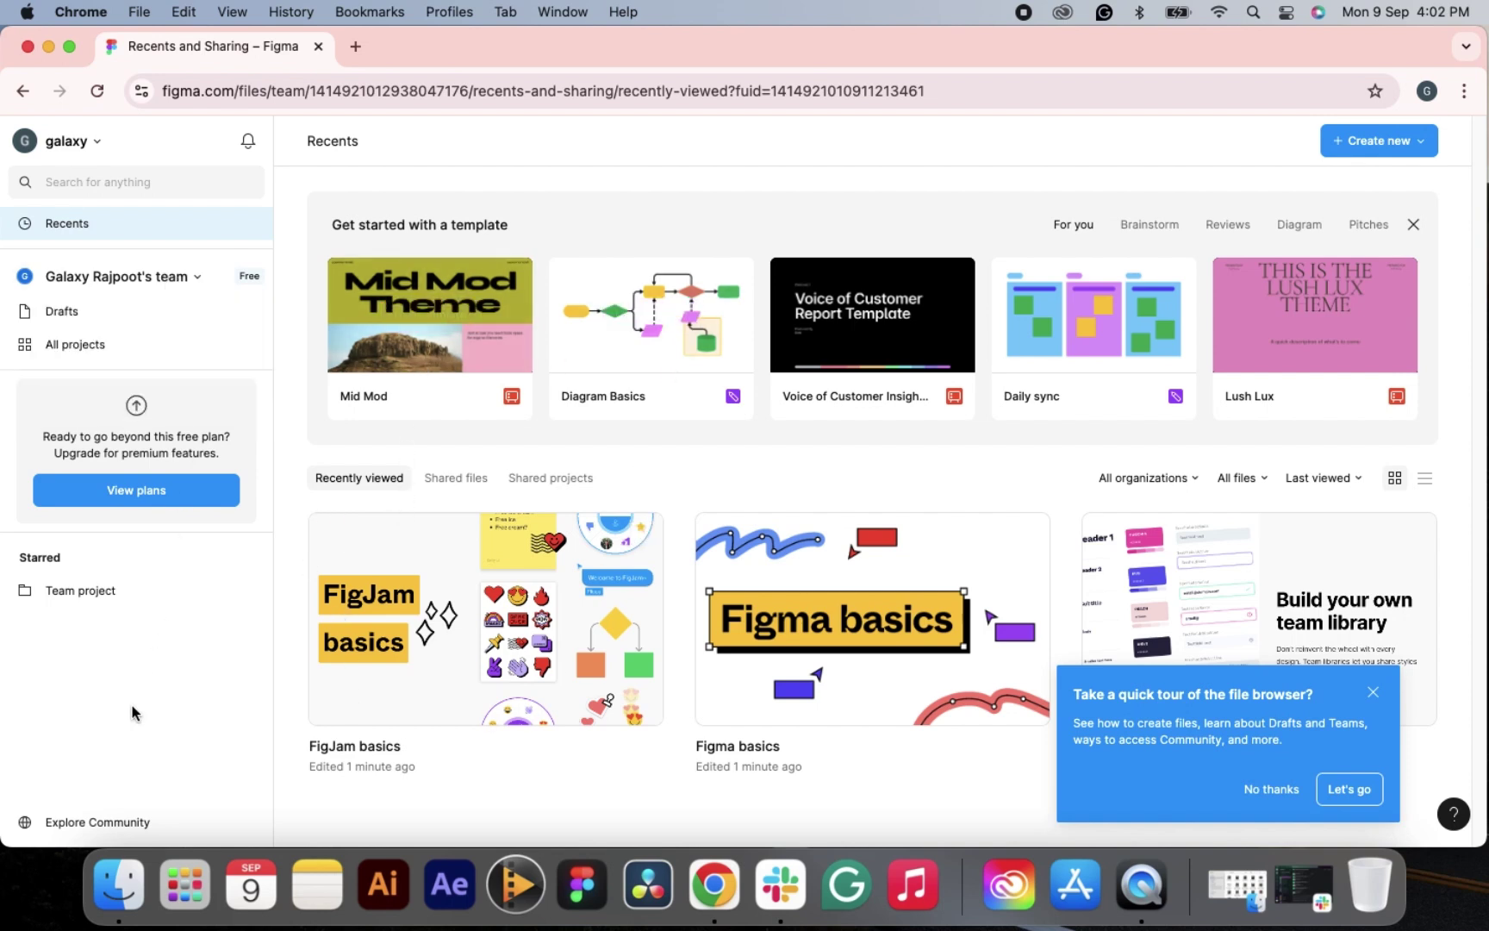
# - Open the Figma Community and look through its presentation templates, design resources and plugins
pyautogui.click(106, 822)
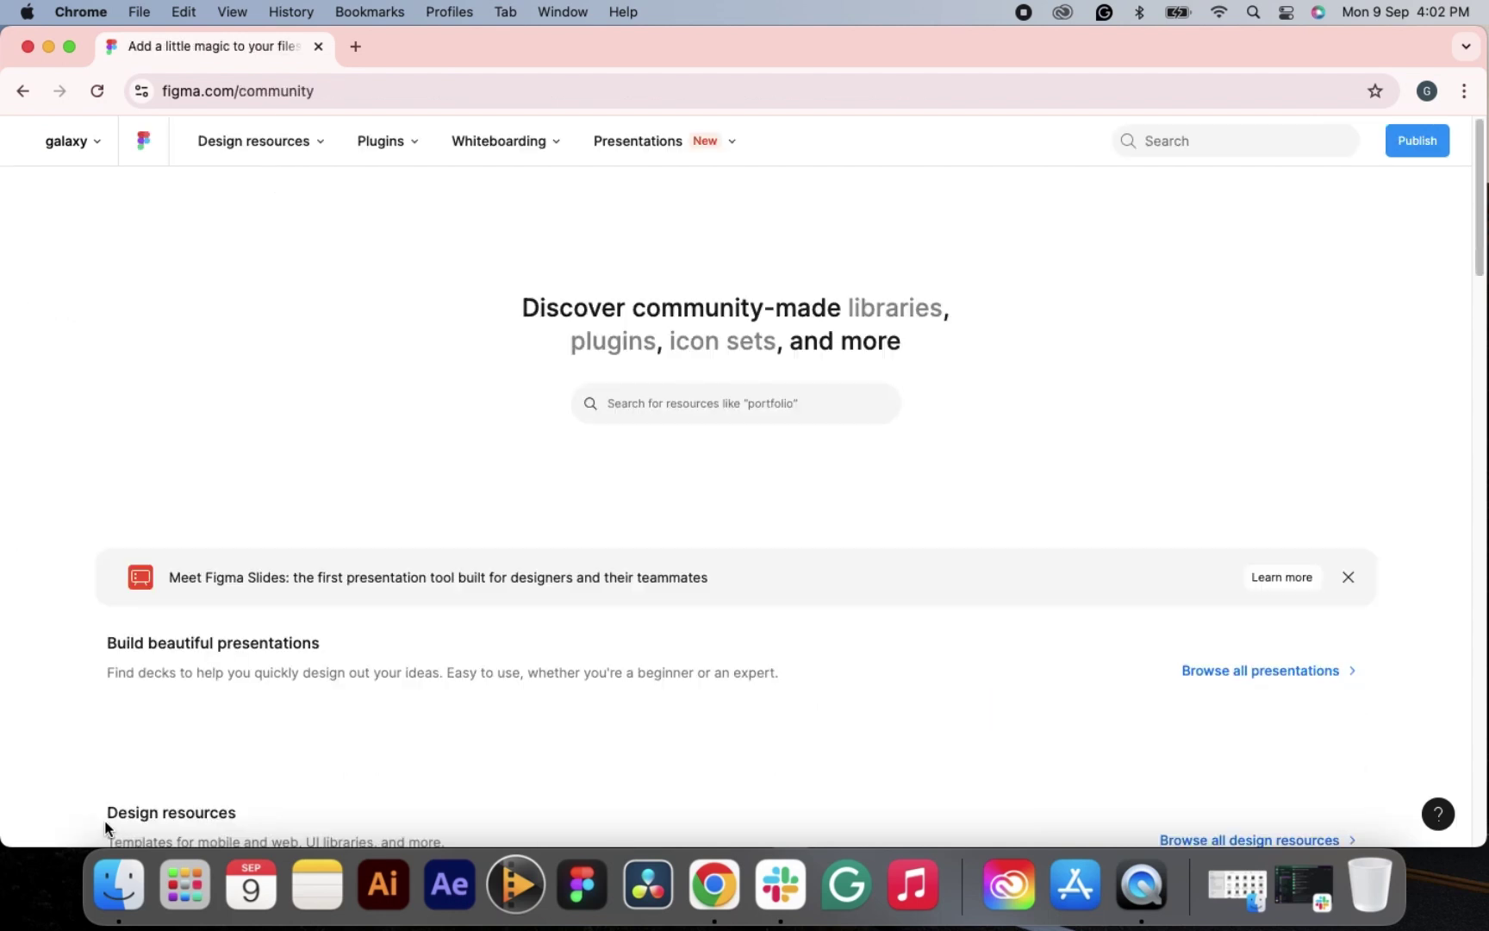
pyautogui.scroll(-5, 487, 607)
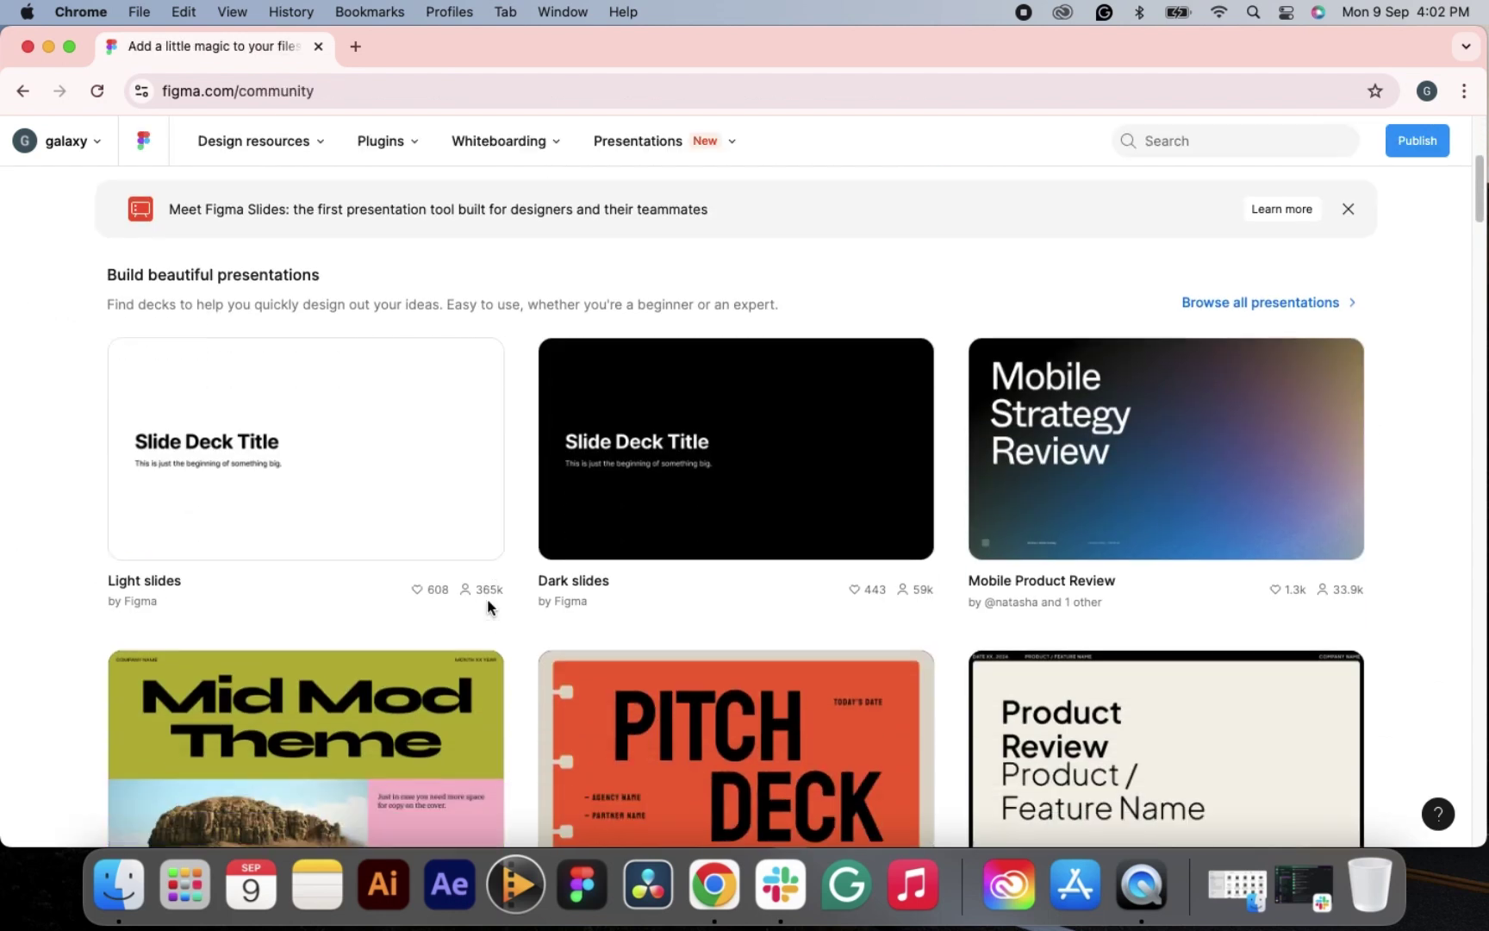
pyautogui.scroll(-1, 690, 681)
pyautogui.scroll(-3, 690, 685)
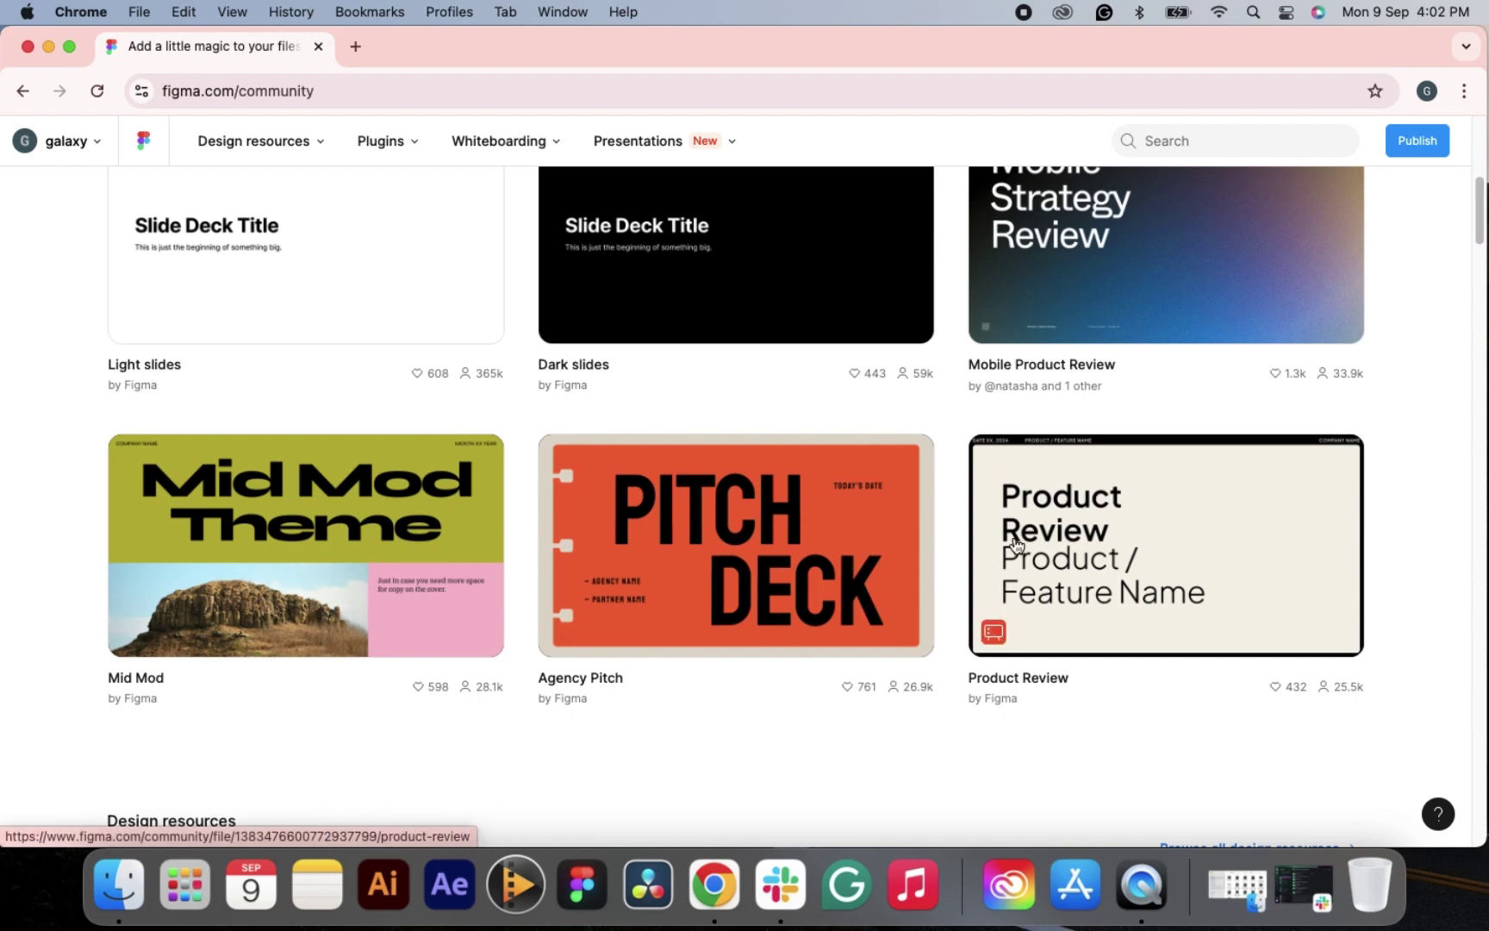
pyautogui.scroll(-8, 764, 590)
pyautogui.scroll(-12, 764, 594)
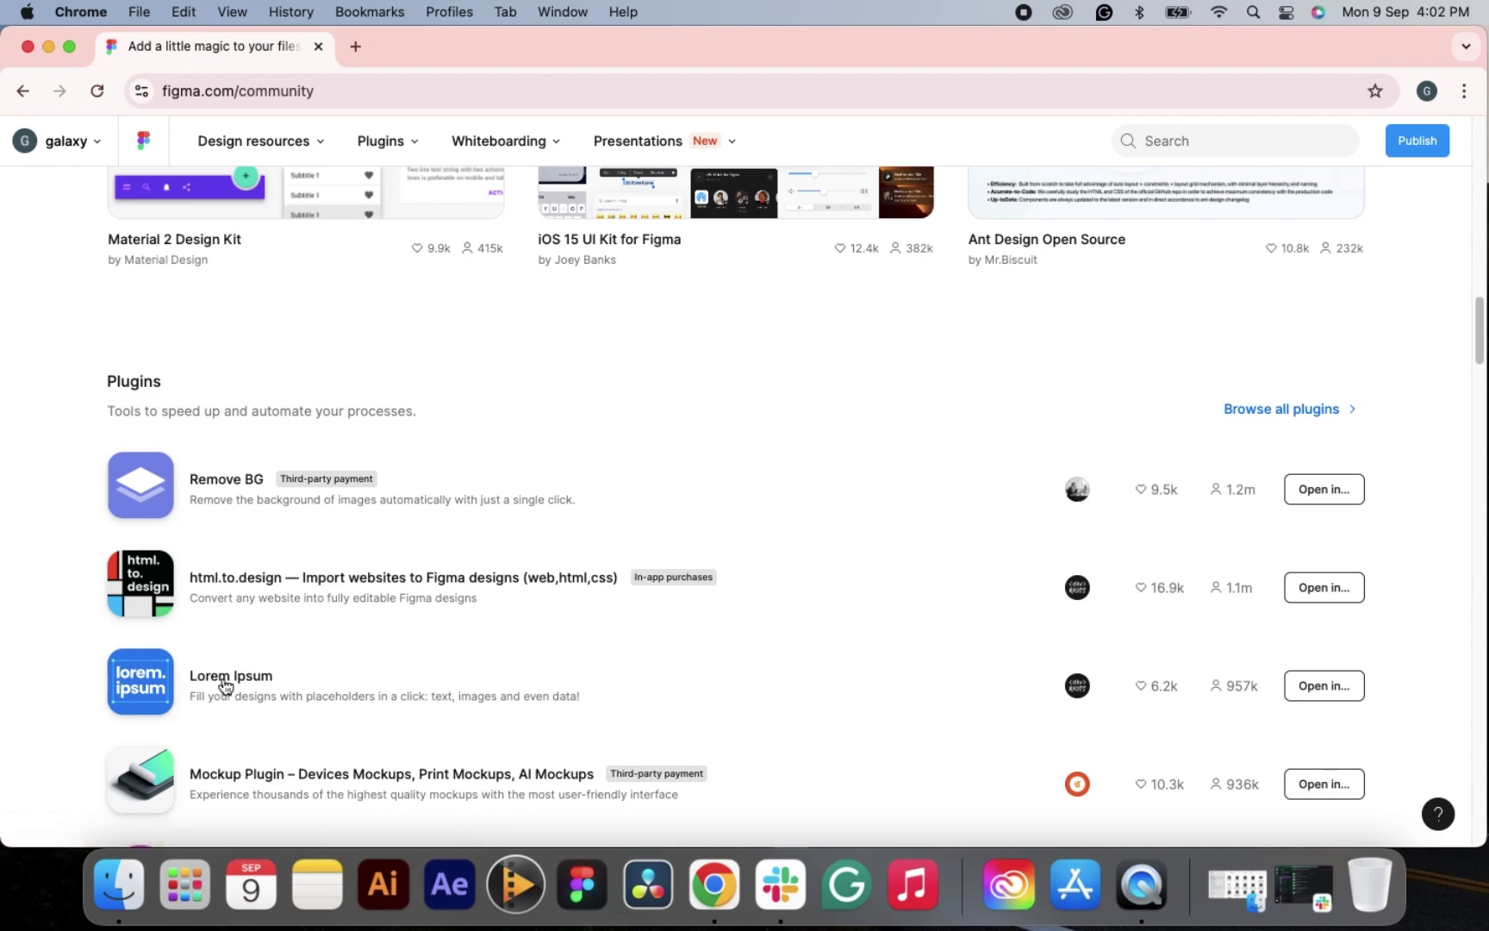
pyautogui.scroll(-3, 225, 702)
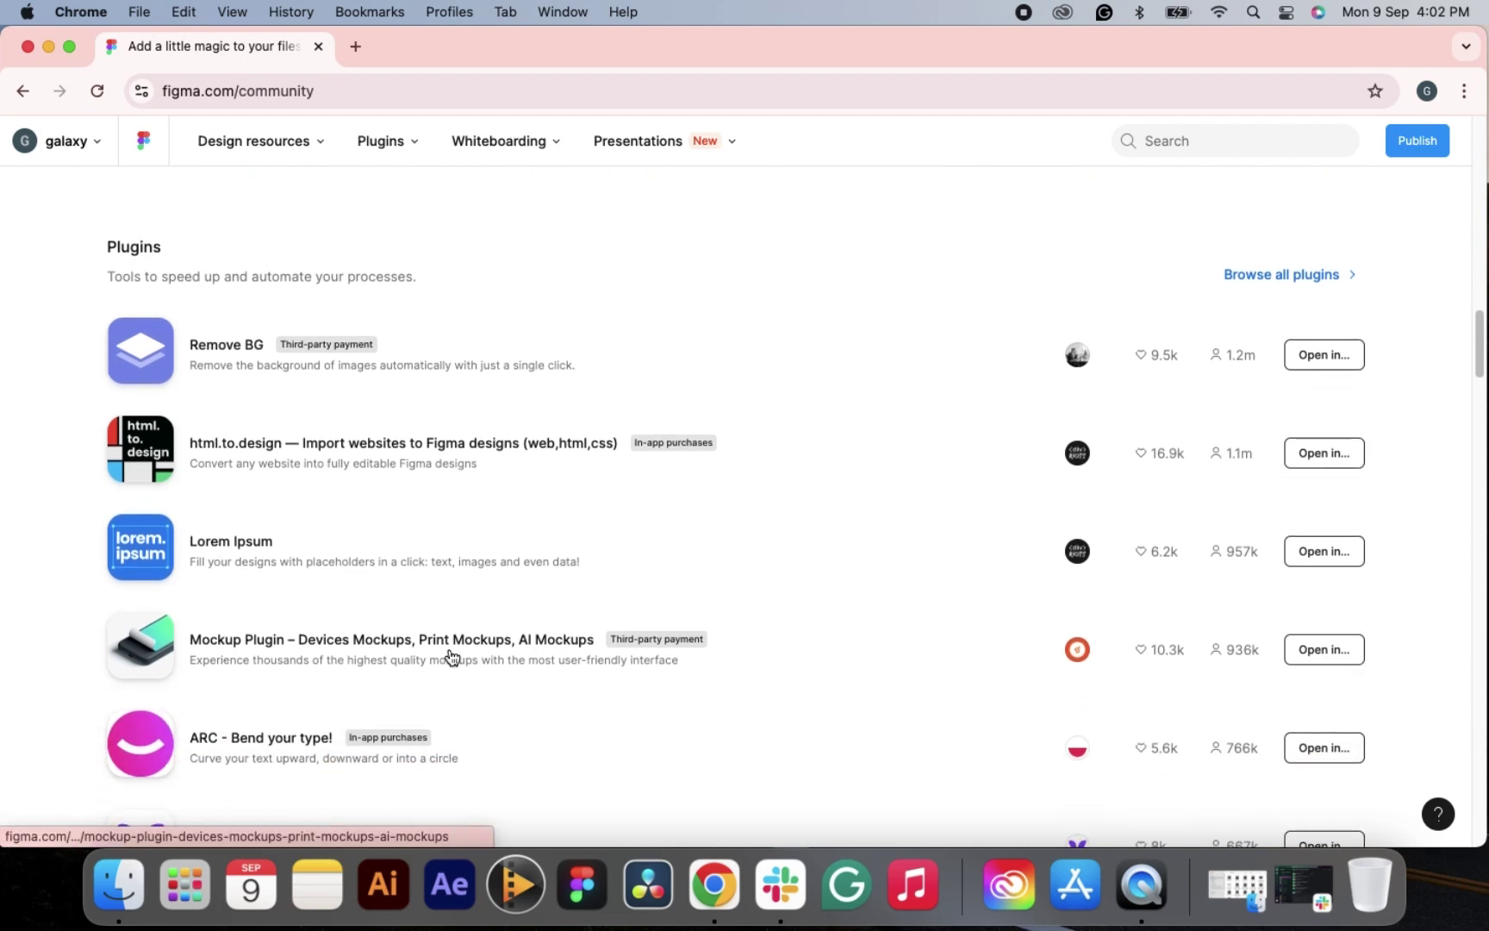
# - Look through the rest of the Community plugin list and return to the recent files
pyautogui.scroll(-7, 402, 787)
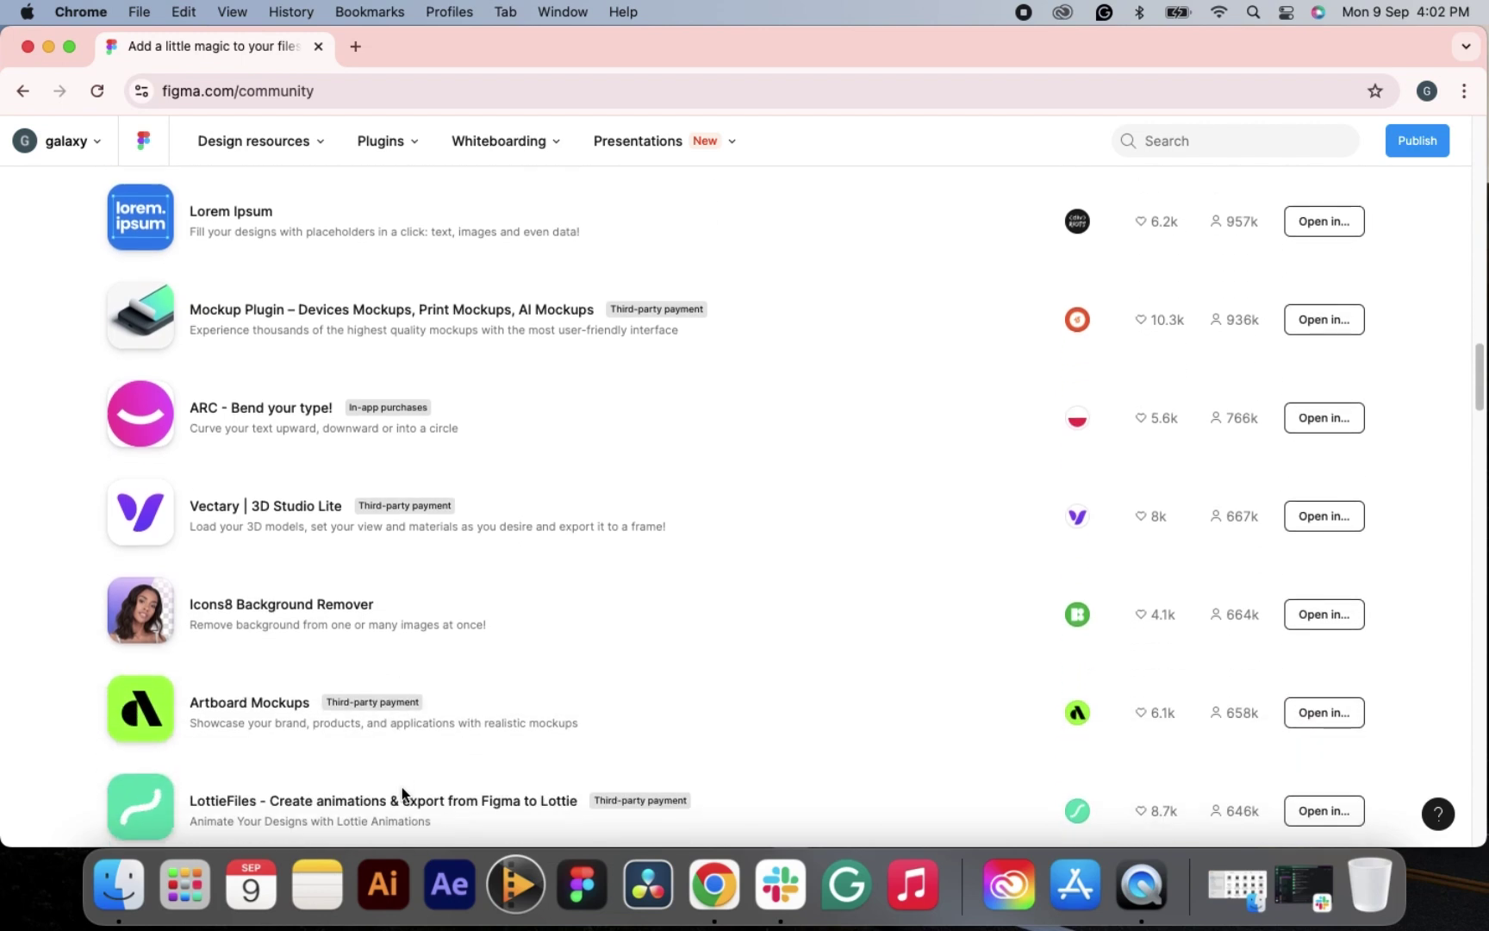
pyautogui.scroll(-4, 482, 728)
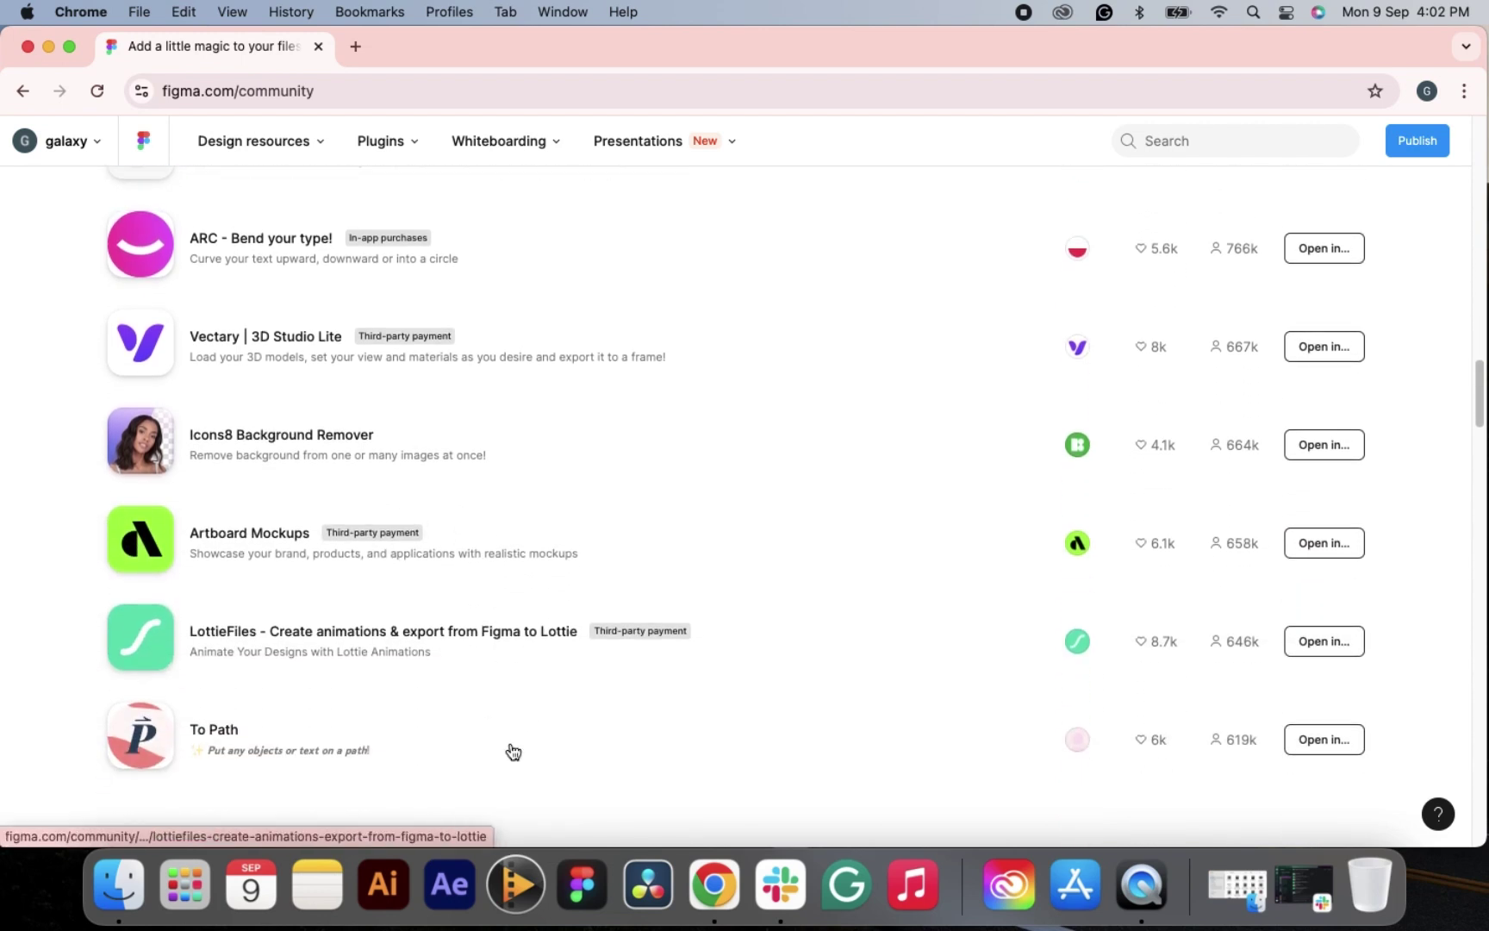
pyautogui.scroll(-10, 513, 741)
pyautogui.scroll(20, 511, 747)
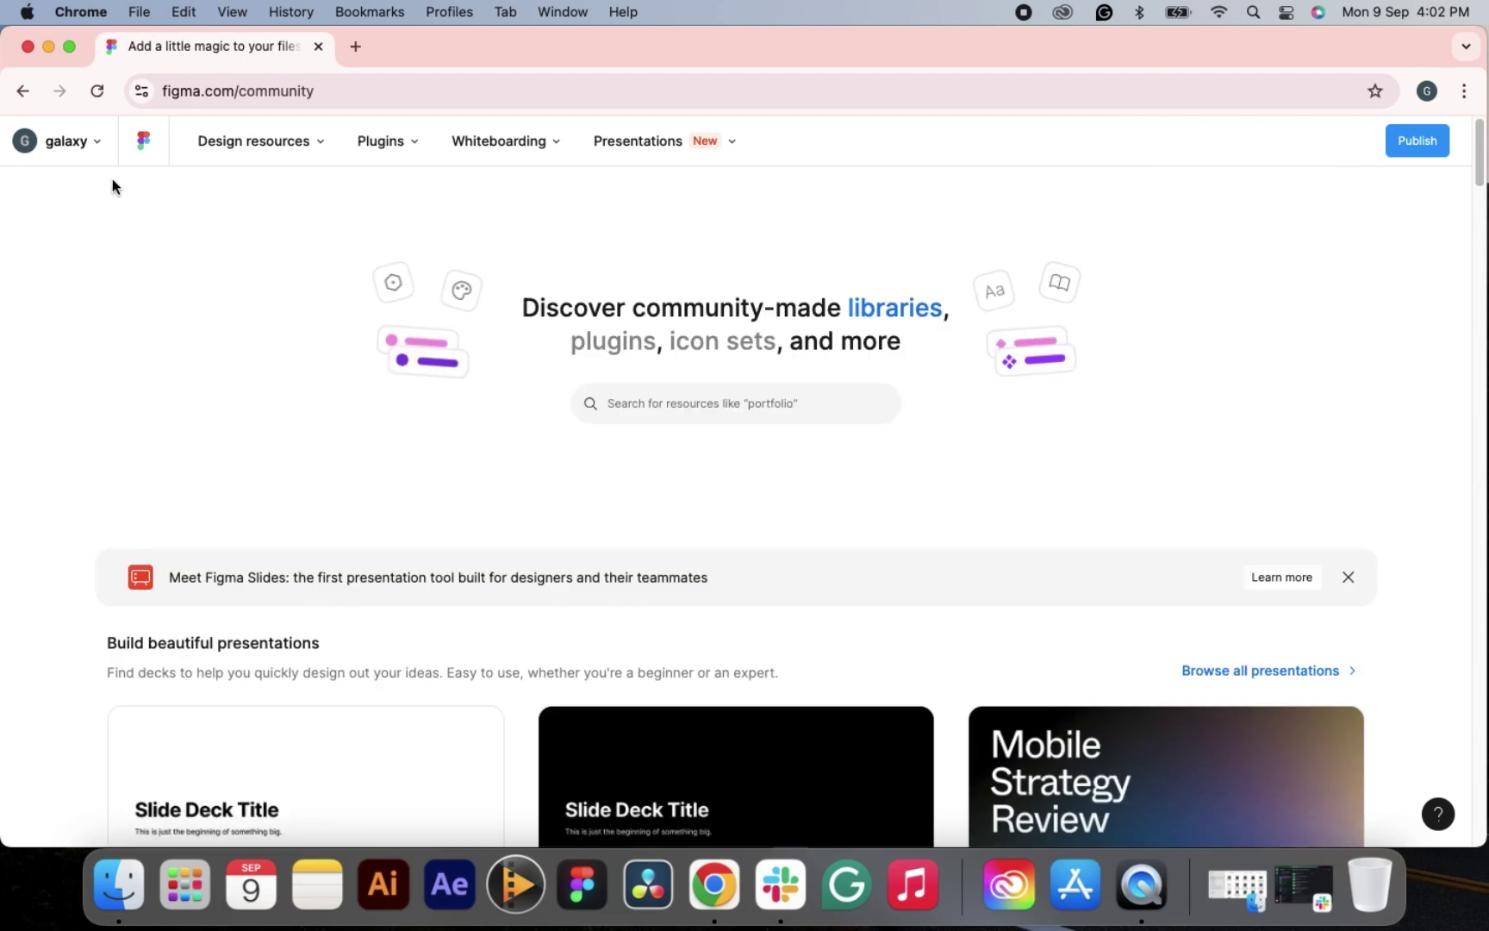
pyautogui.click(23, 91)
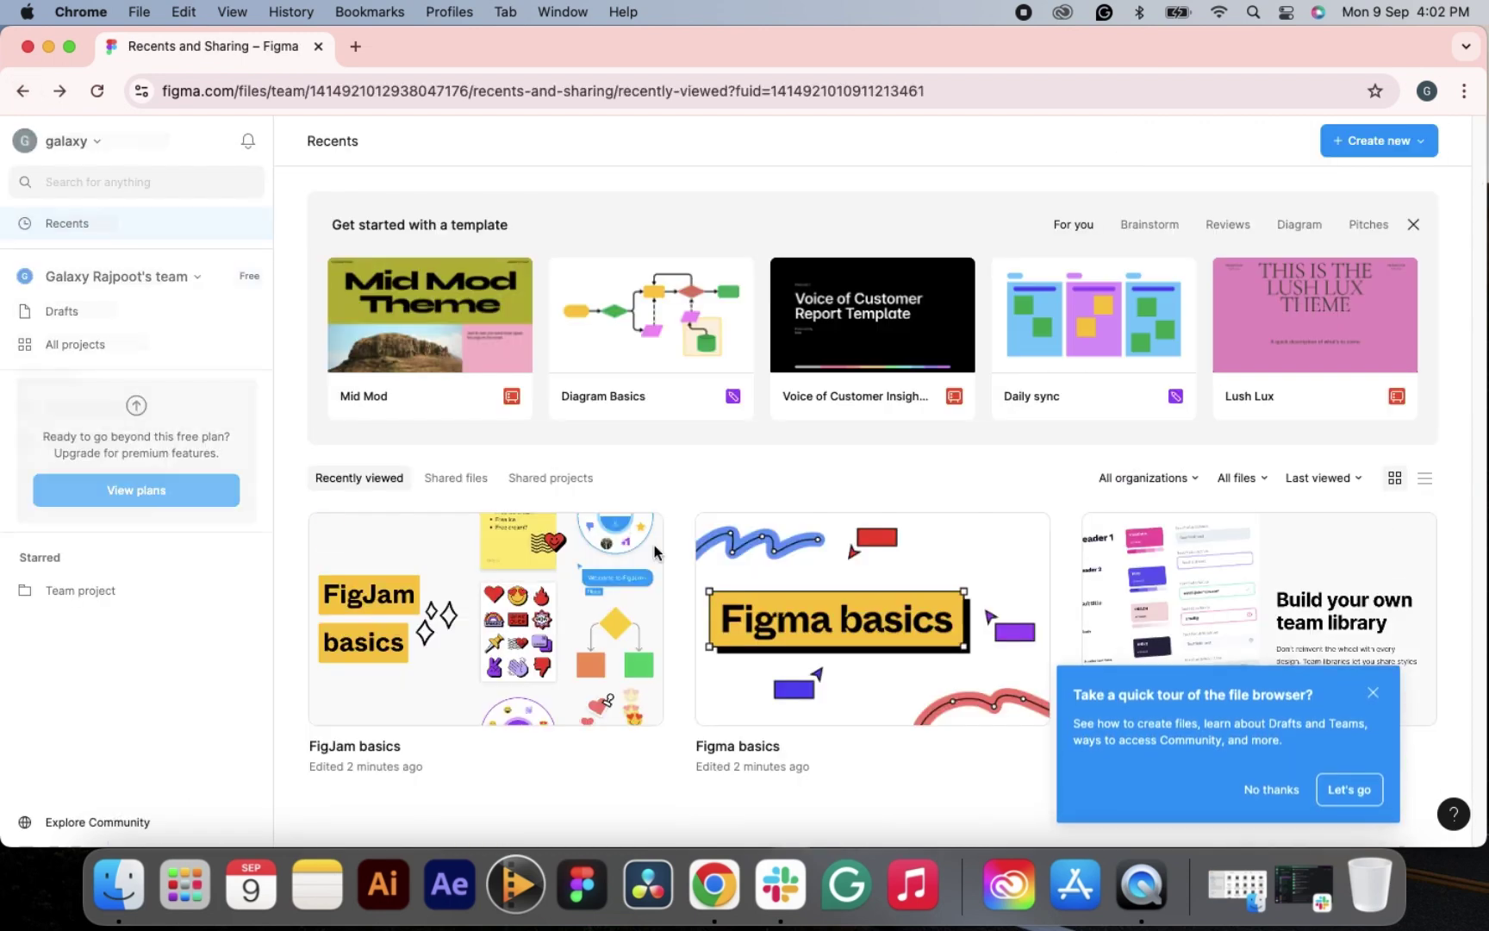
# - Dismiss the file browser tour offer and create a new design file
pyautogui.click(1374, 694)
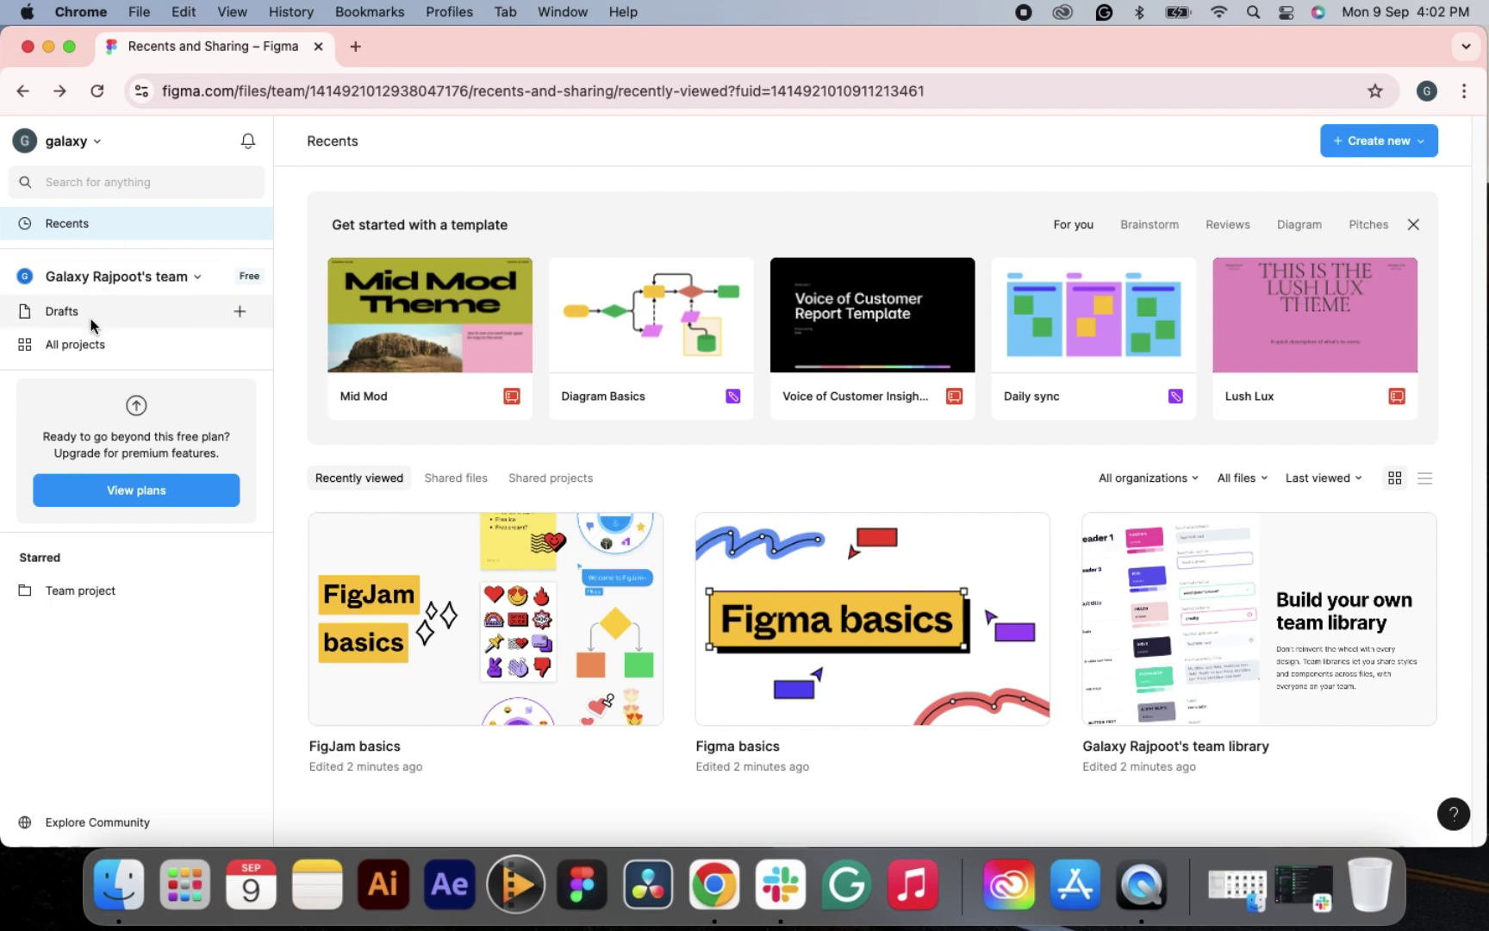
pyautogui.click(1371, 149)
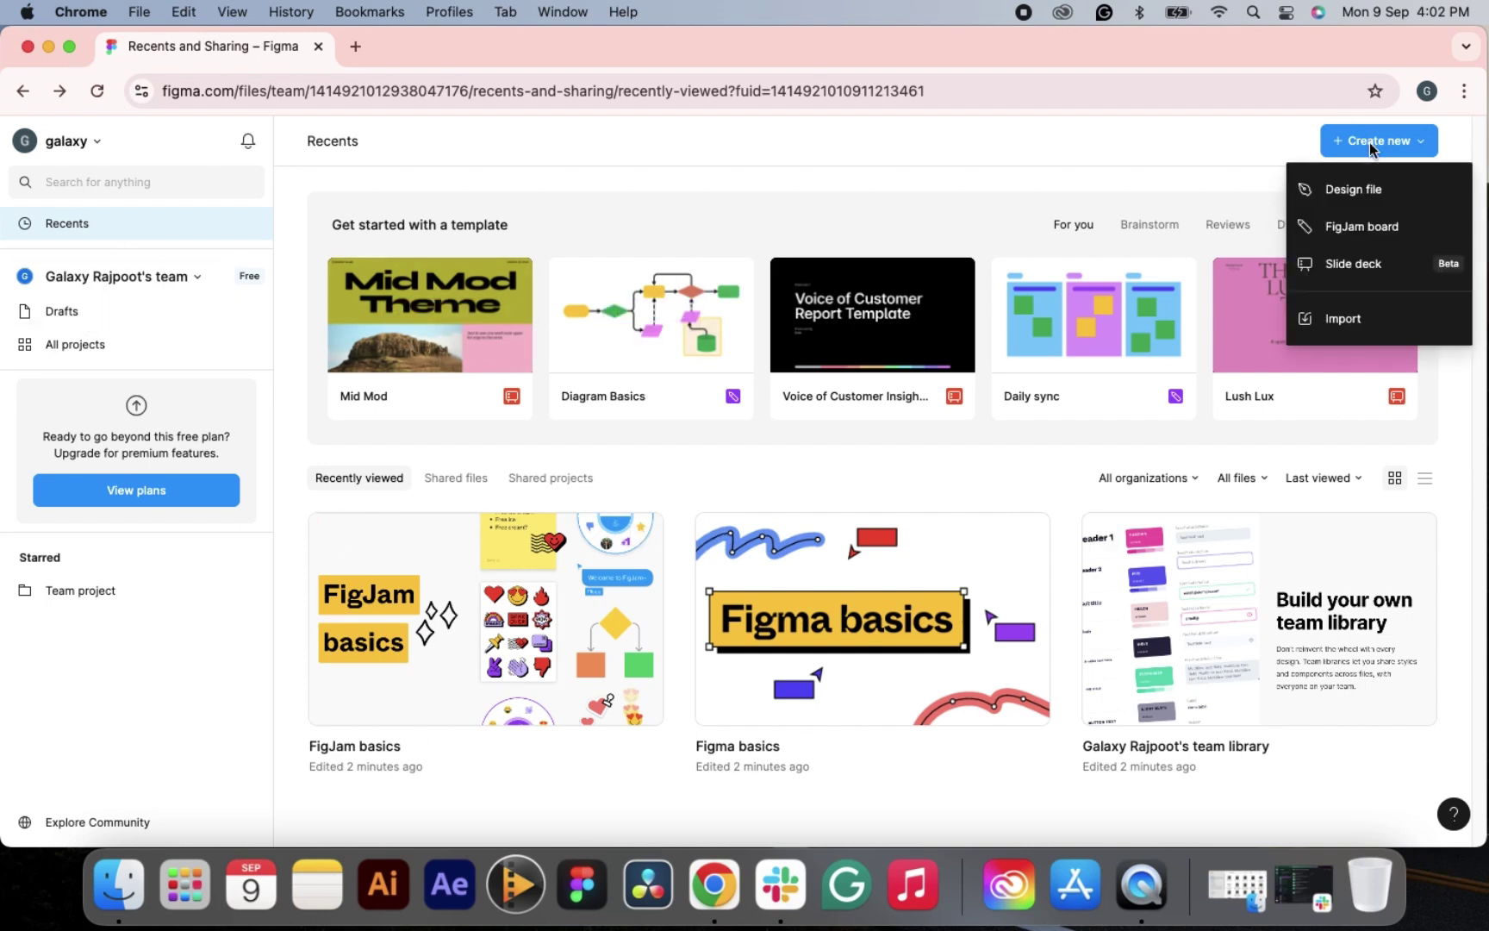
pyautogui.click(1352, 191)
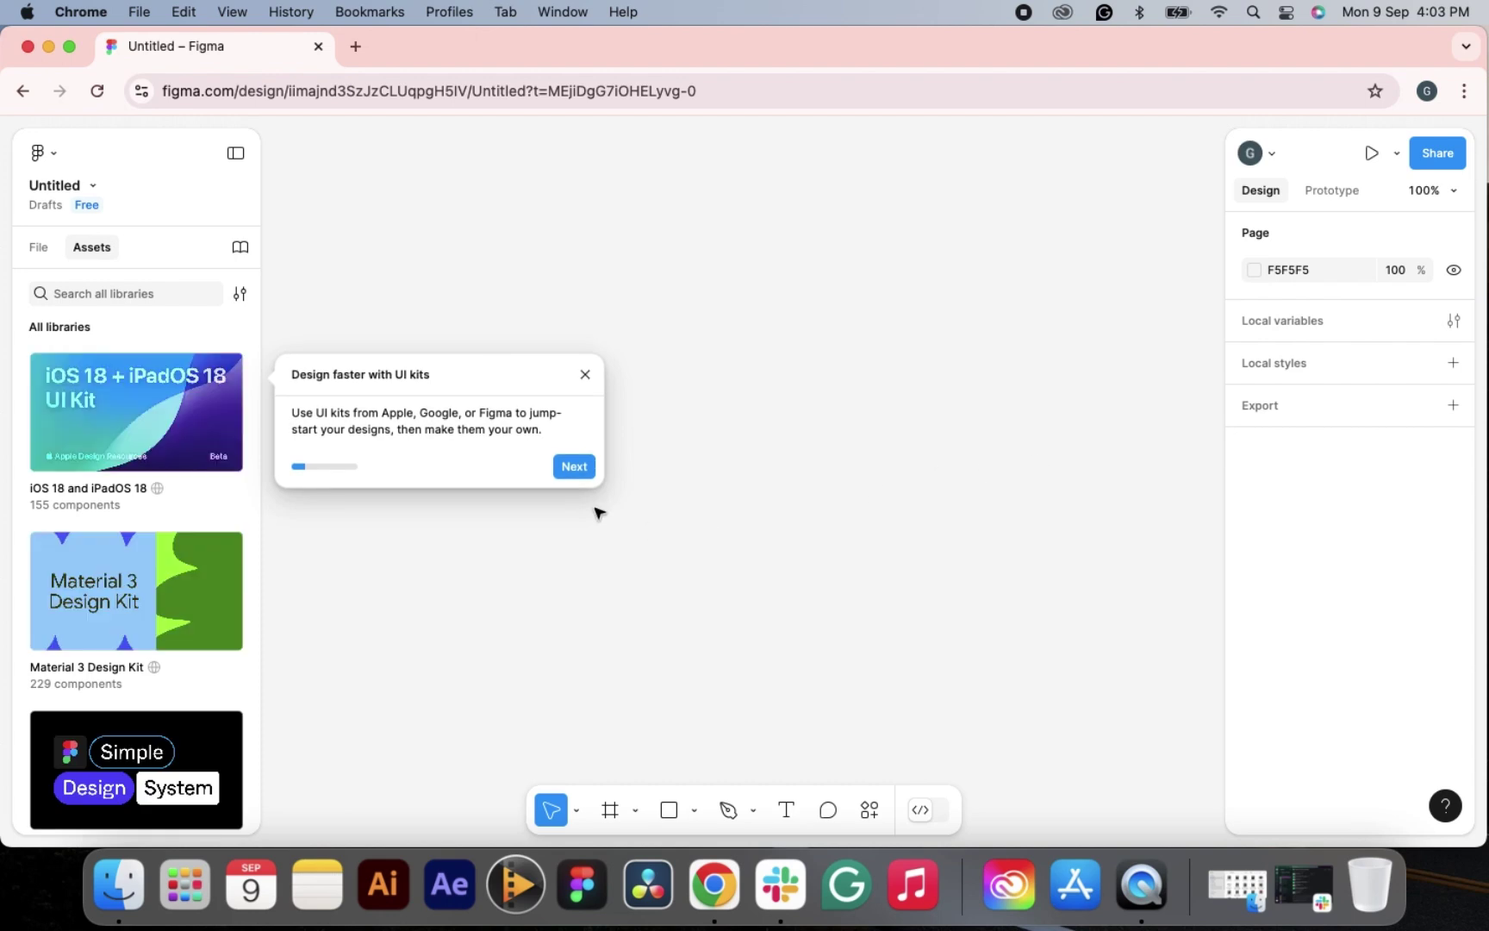
# - Go through the introductory tips on UI kits, frames and text layers, and show the file's pages and layers
pyautogui.click(581, 468)
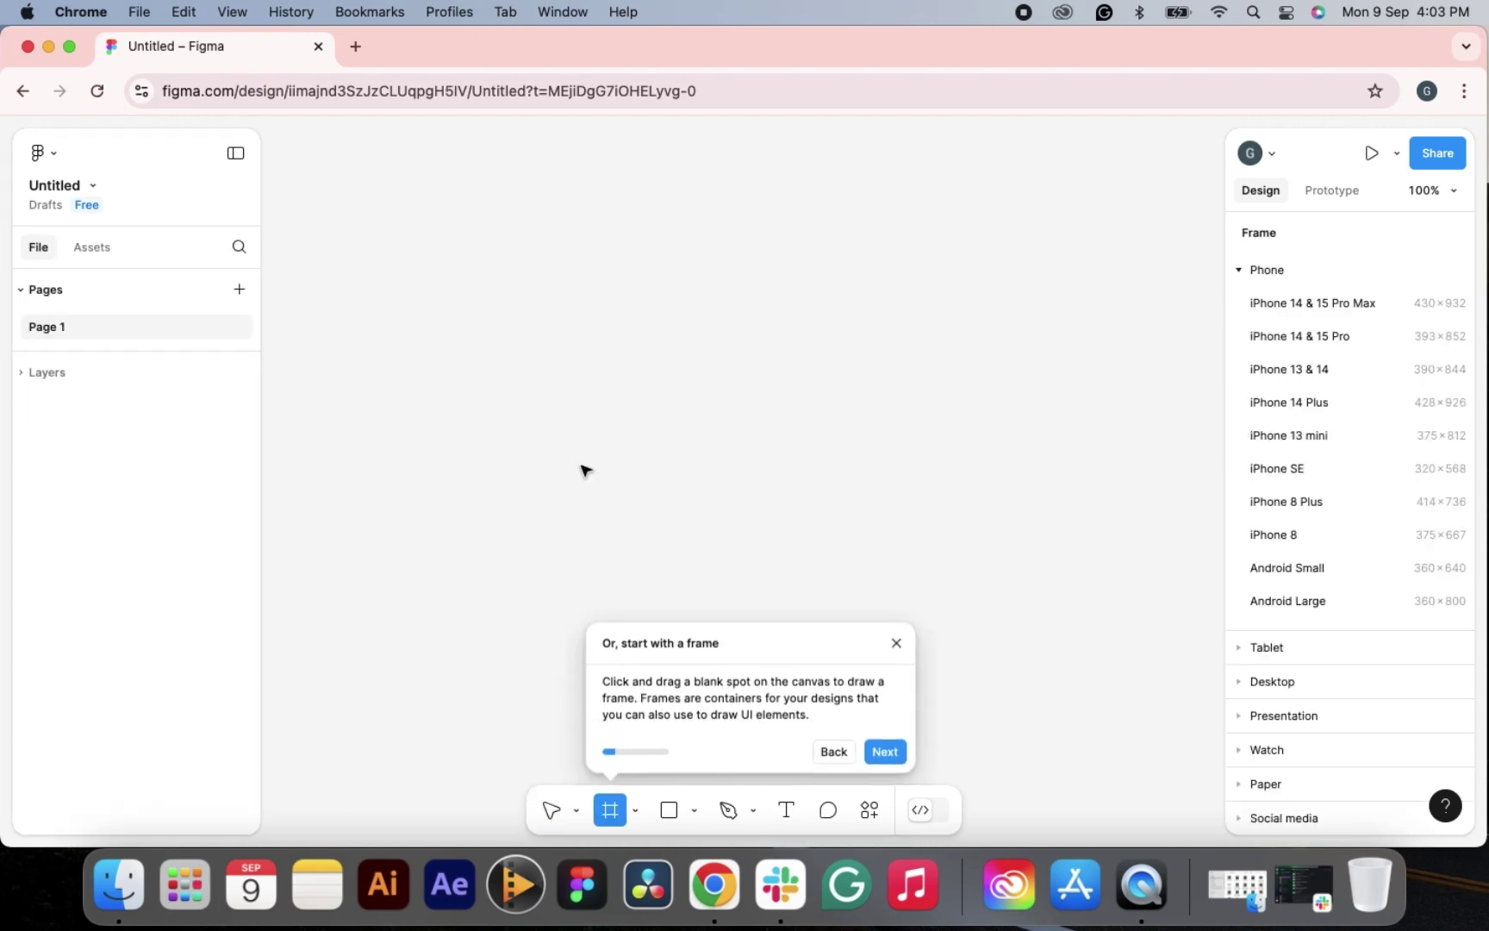
pyautogui.click(892, 751)
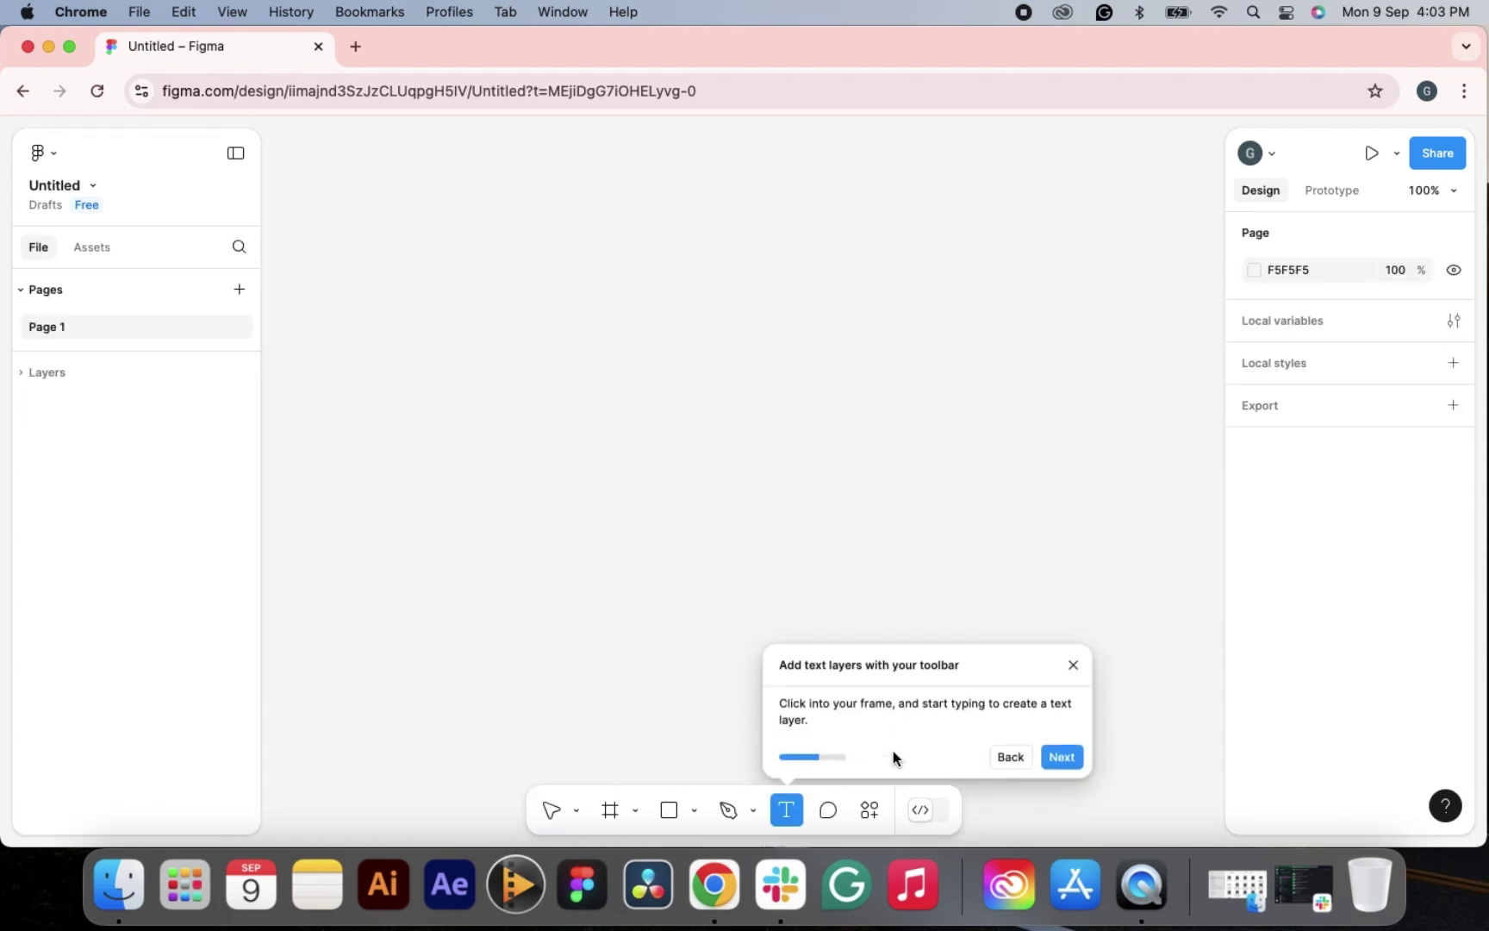
pyautogui.click(1062, 750)
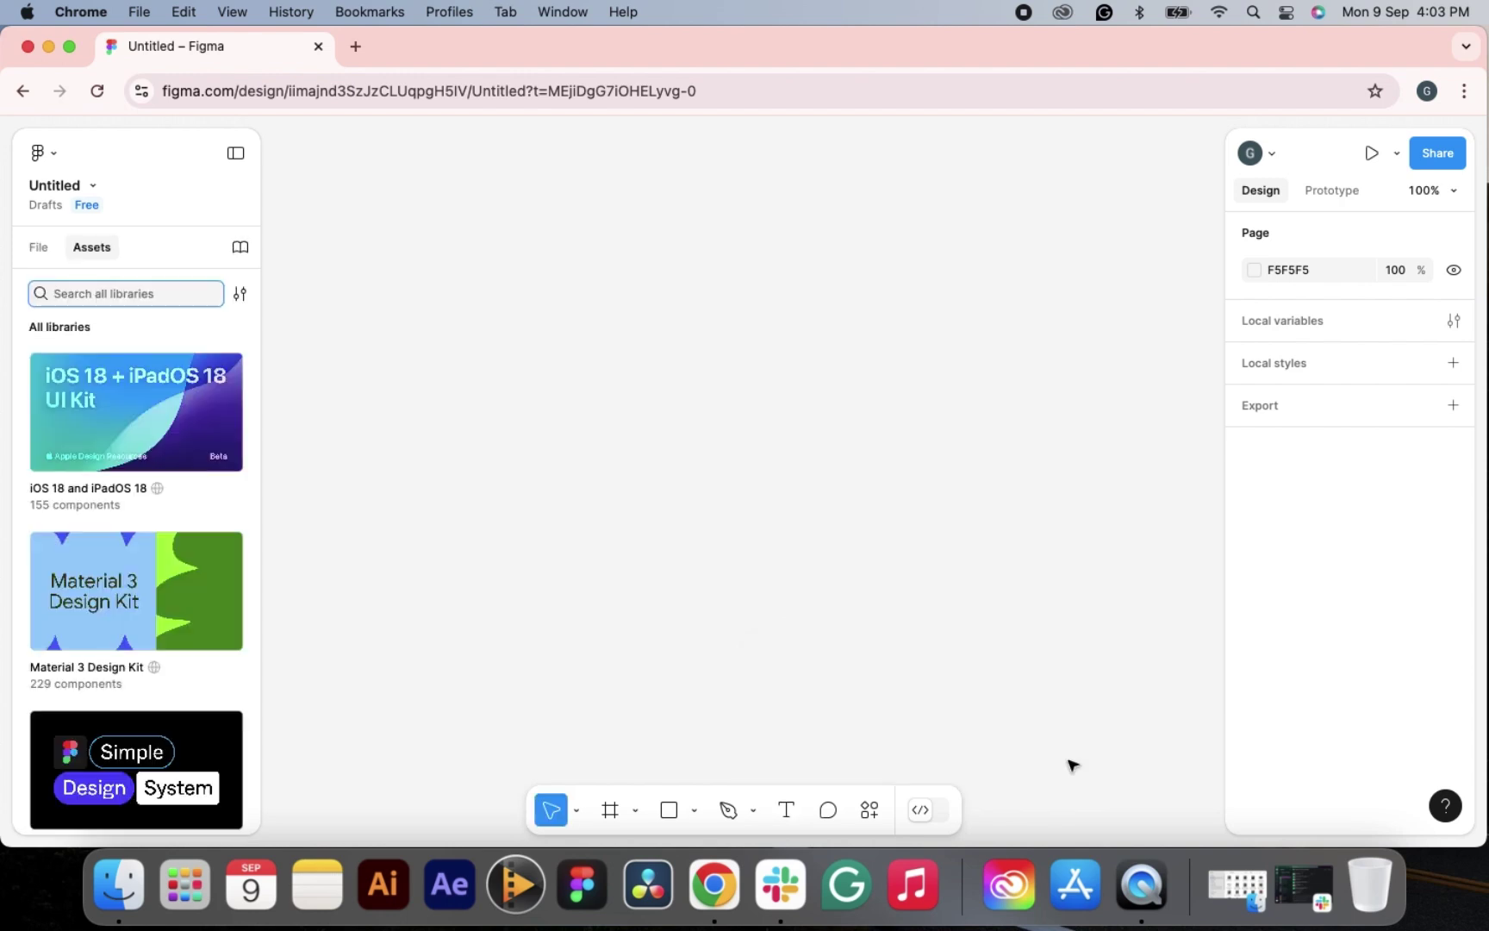
pyautogui.click(587, 471)
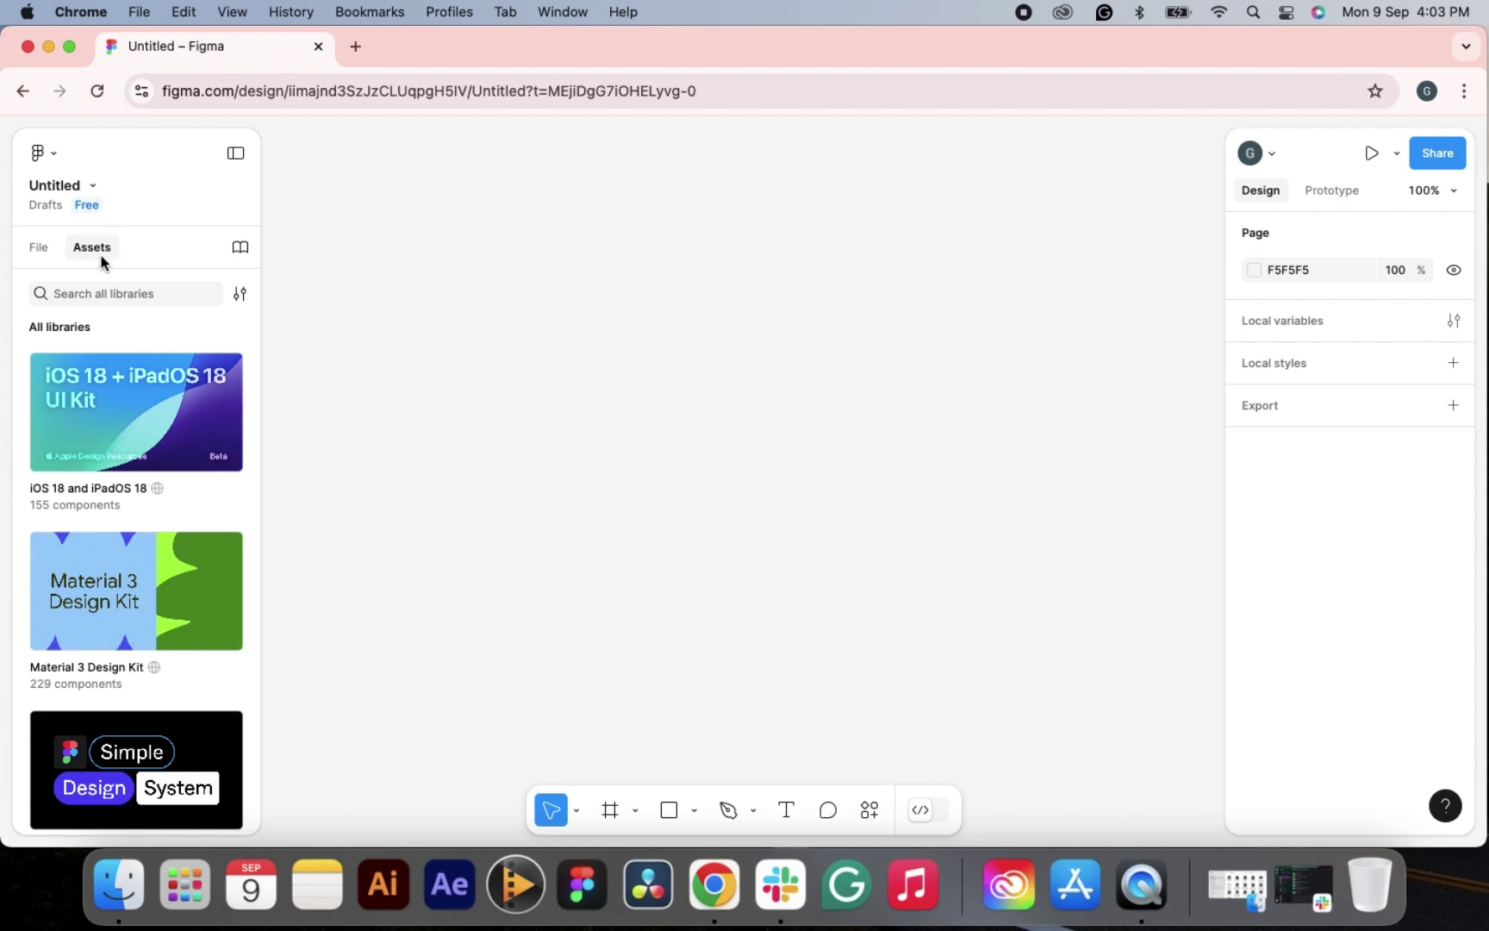
pyautogui.click(40, 248)
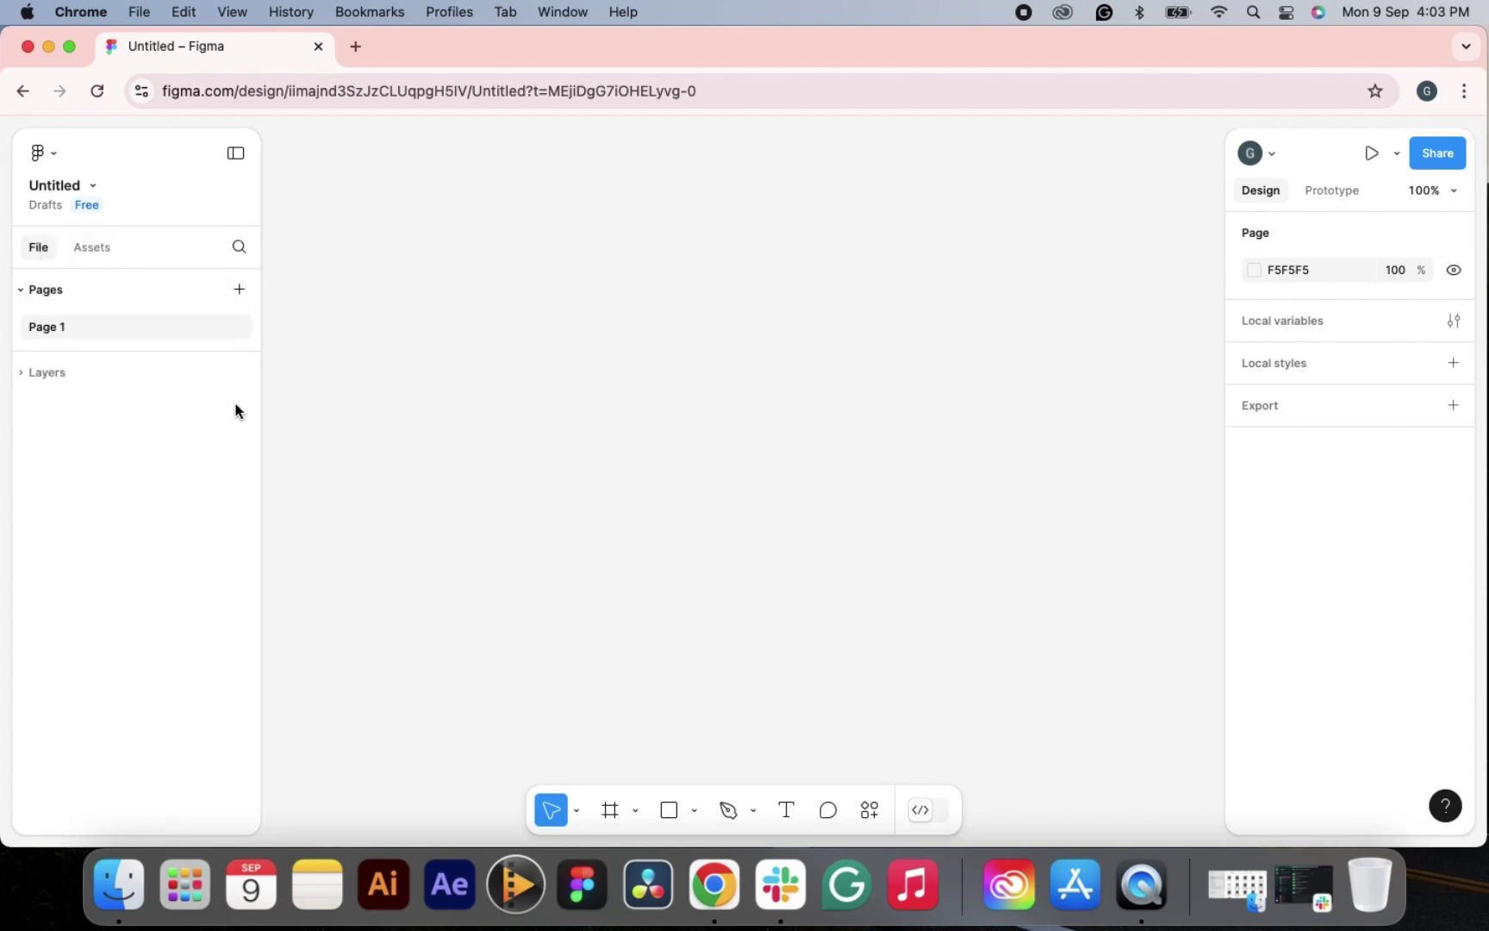
# - Examine the main menu's File, Edit, View, Object, Arrange, Vector, and Help and account commands
pyautogui.click(50, 155)
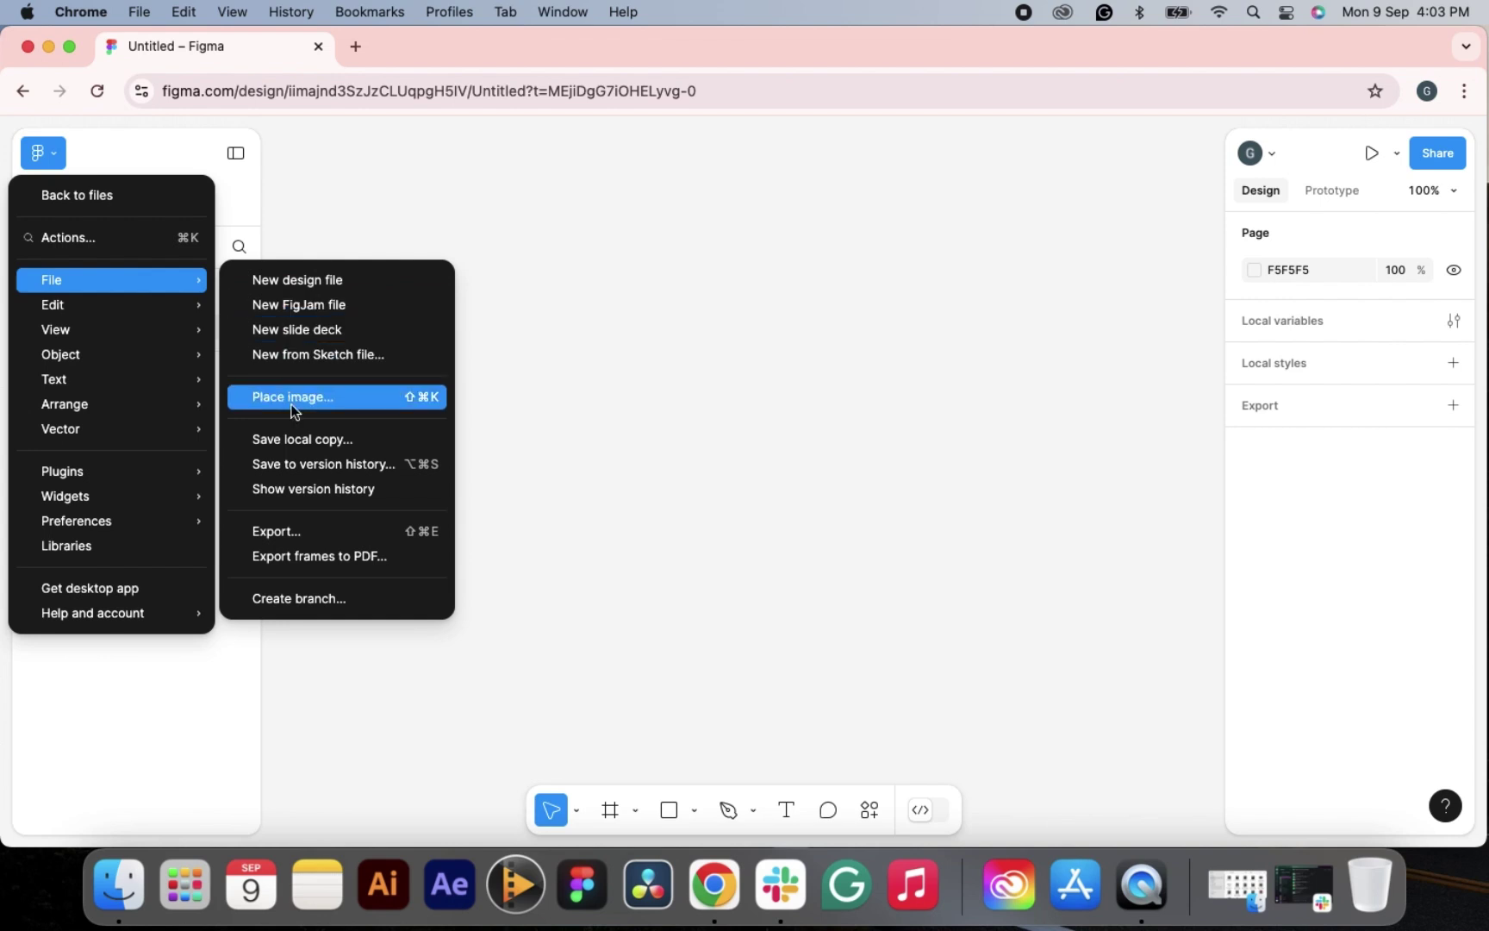
pyautogui.moveTo(119, 320)
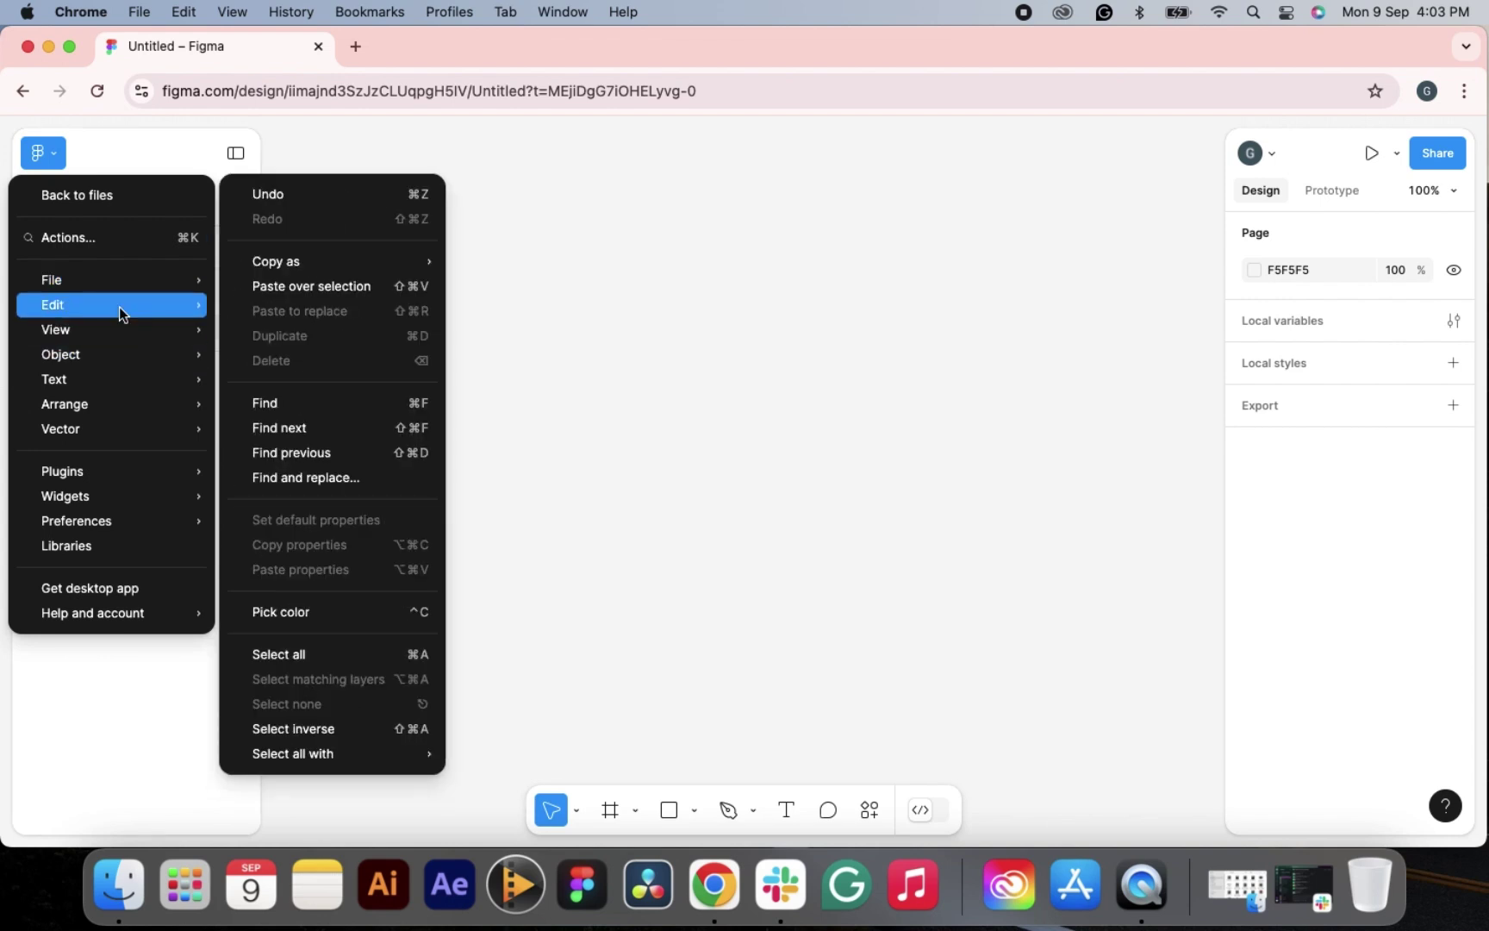
pyautogui.moveTo(320, 263)
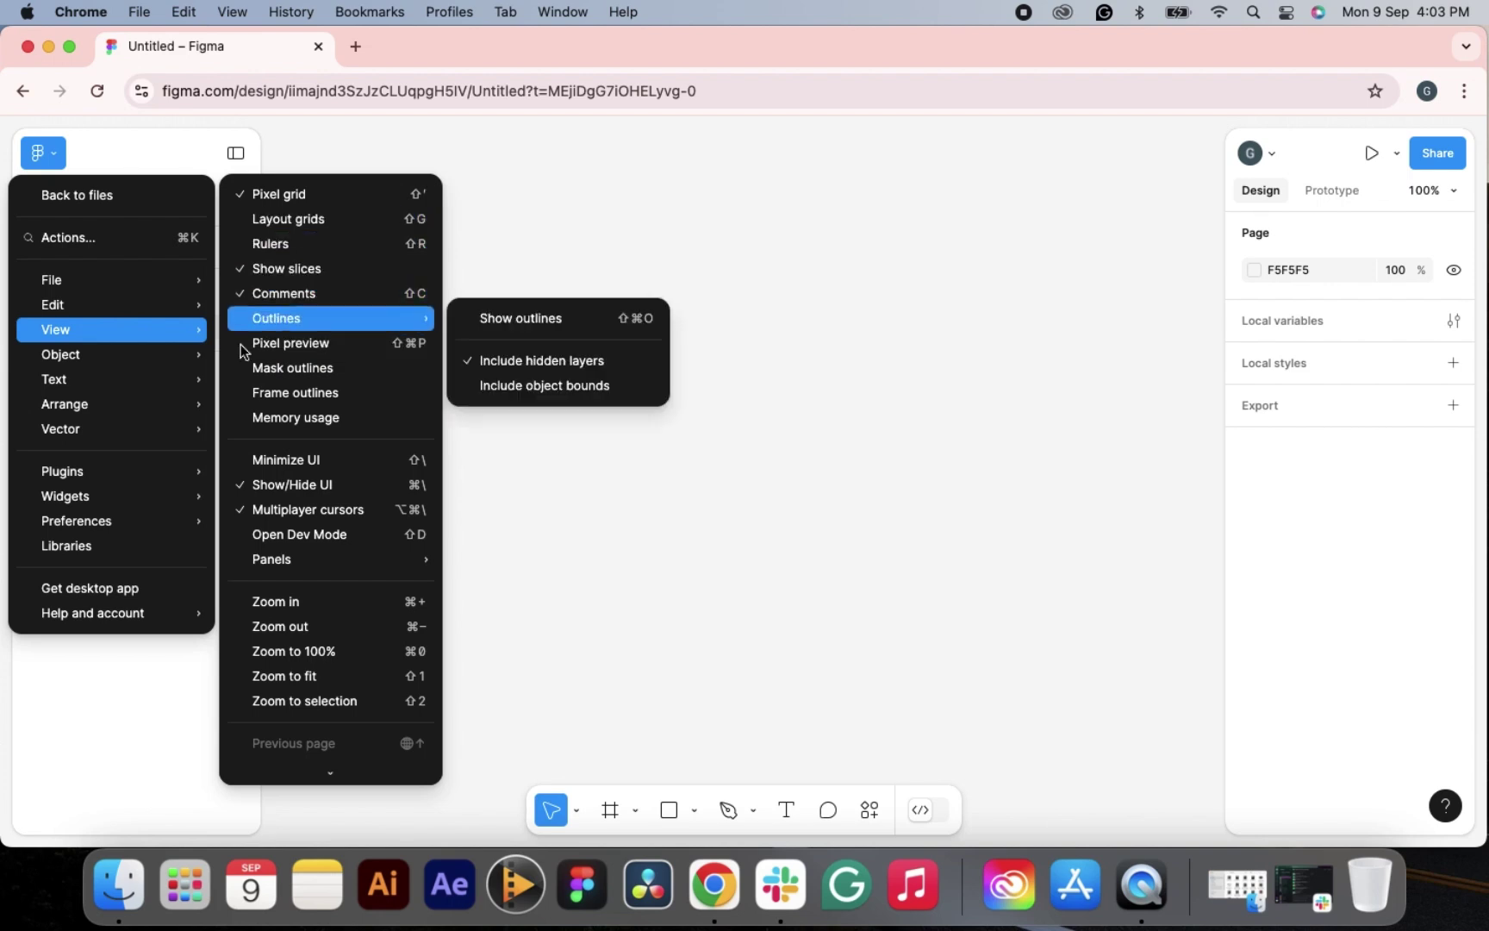
pyautogui.moveTo(179, 365)
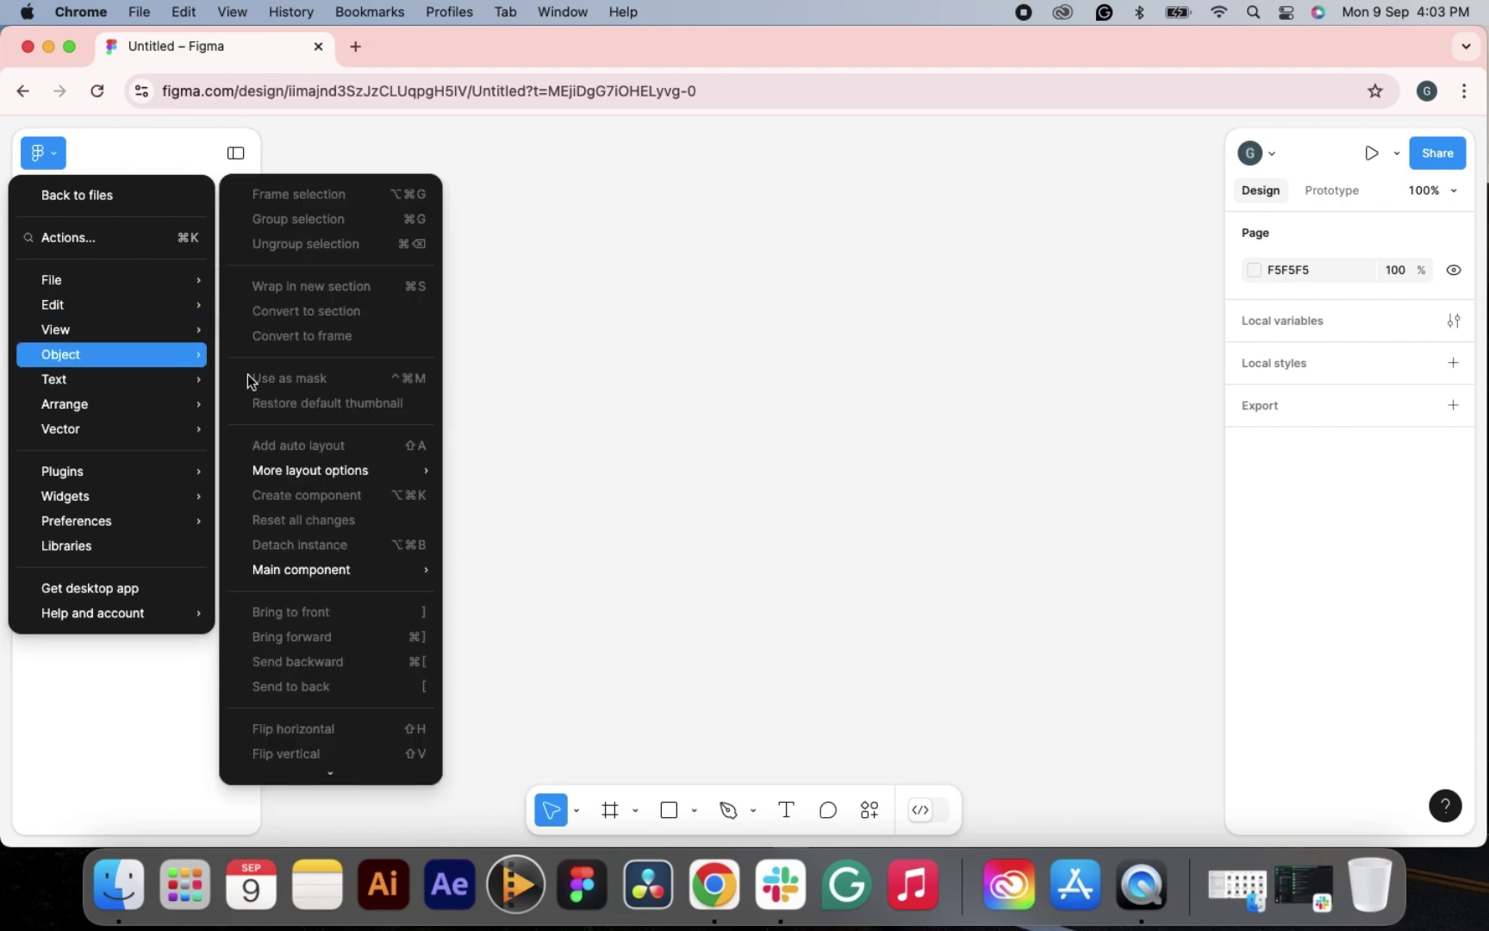
pyautogui.moveTo(166, 405)
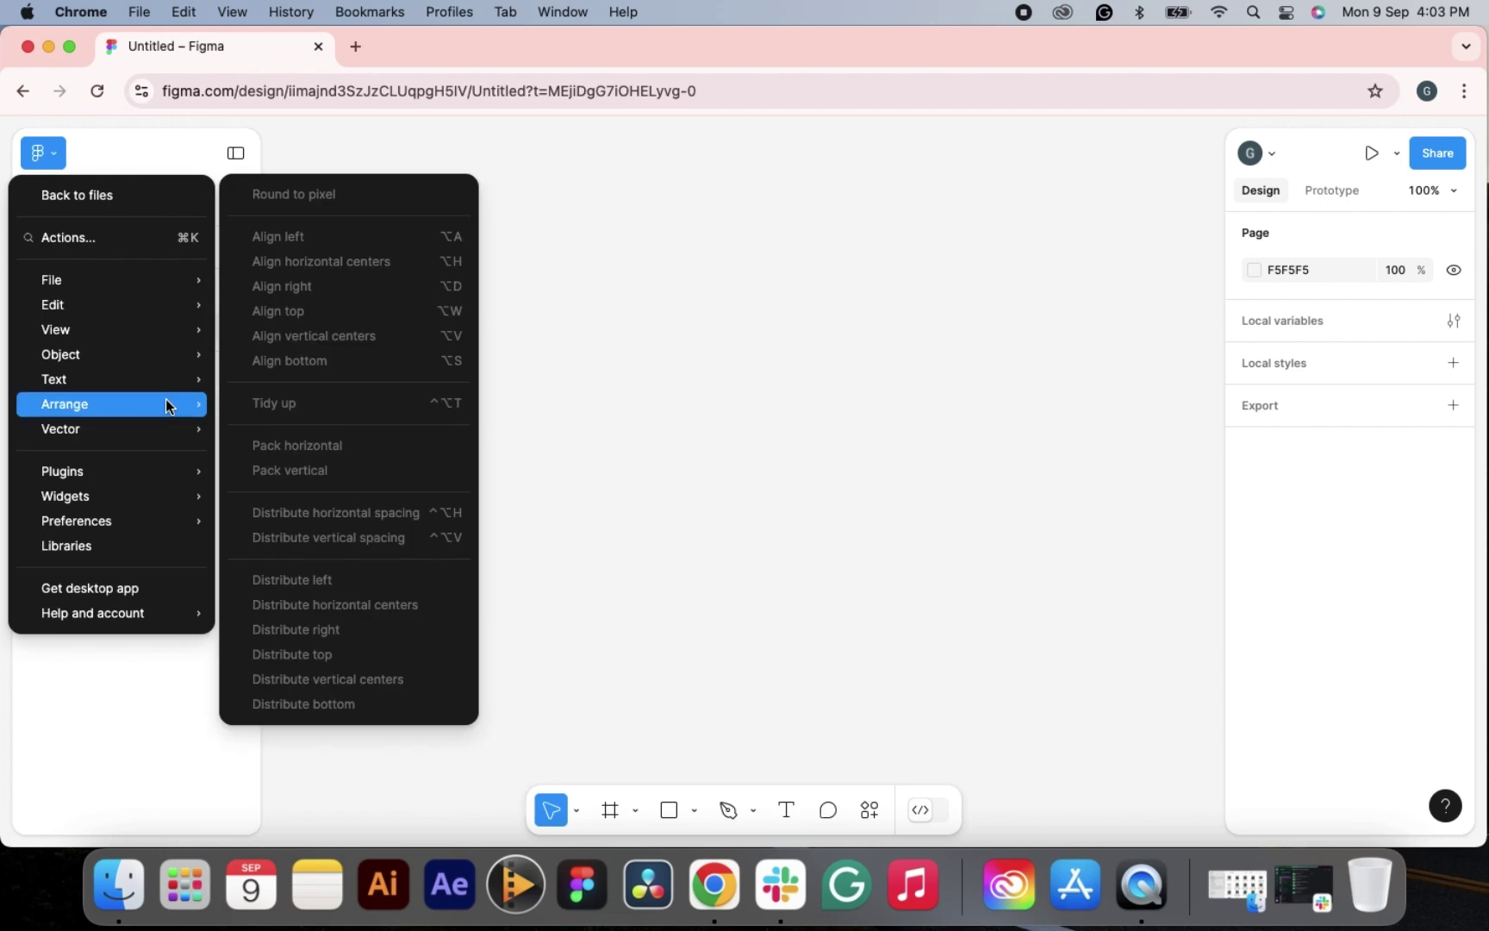
pyautogui.moveTo(198, 440)
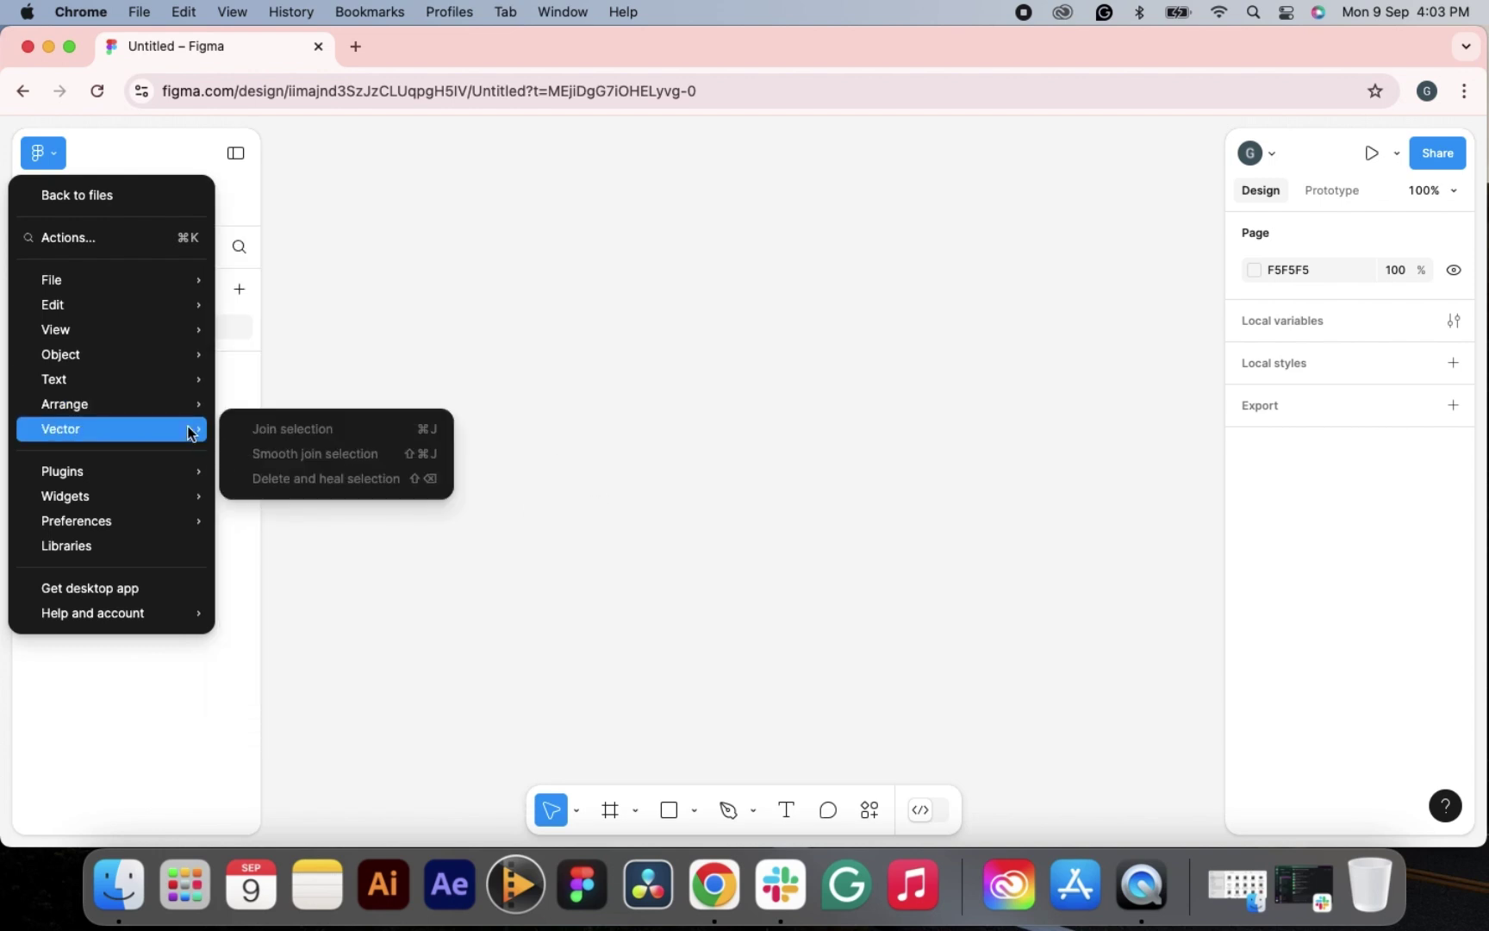
pyautogui.moveTo(138, 612)
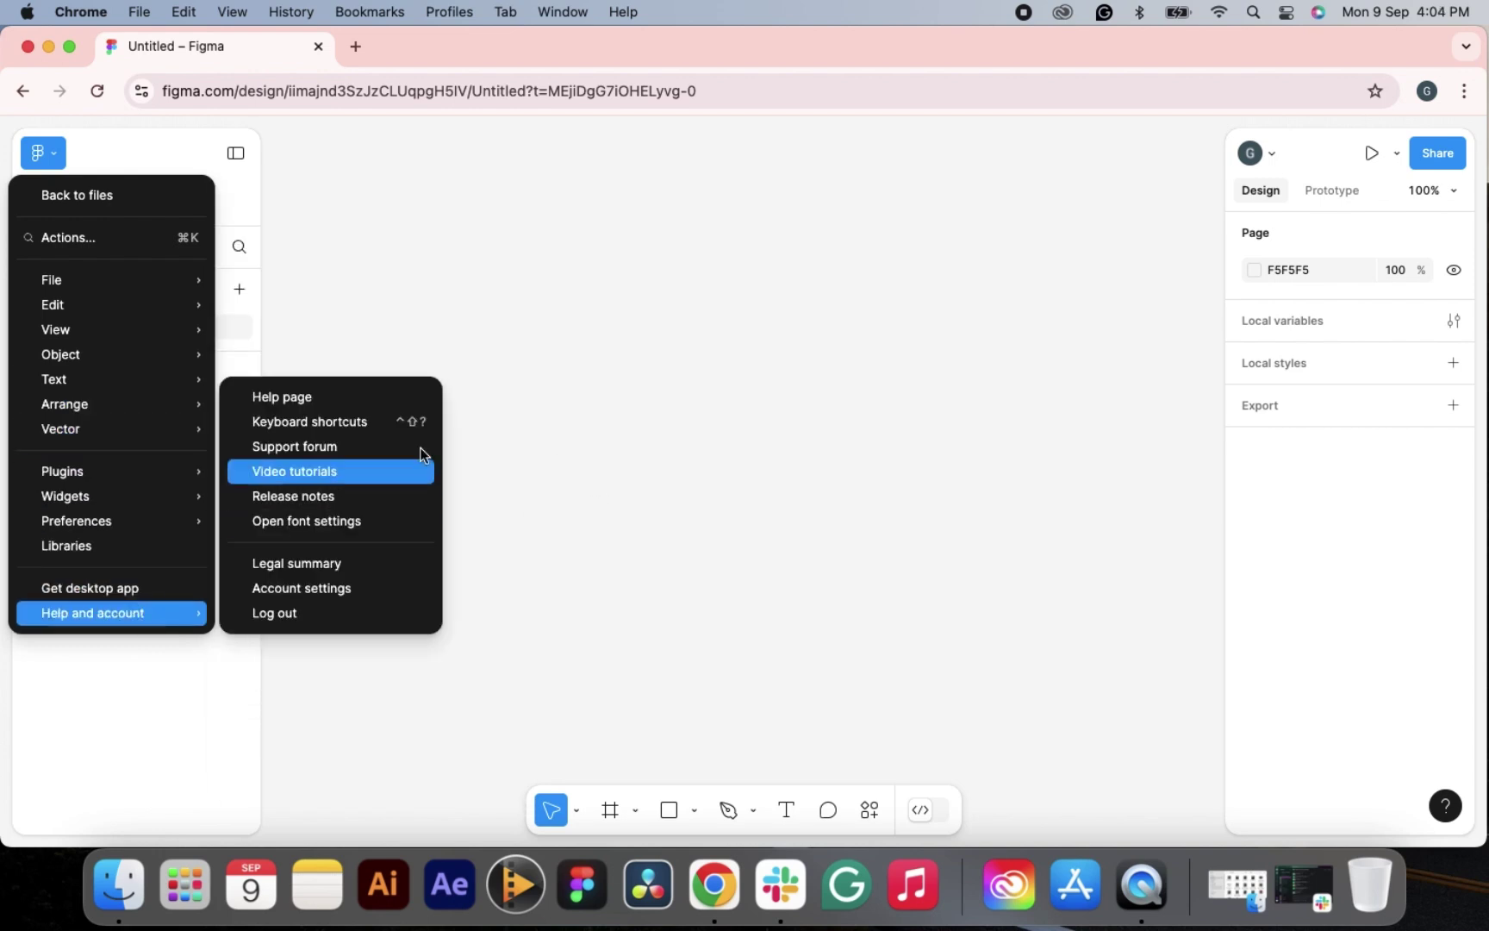
pyautogui.click(448, 289)
# - Minimize the editor's interface to clear the canvas and restore the full side panels
pyautogui.click(235, 154)
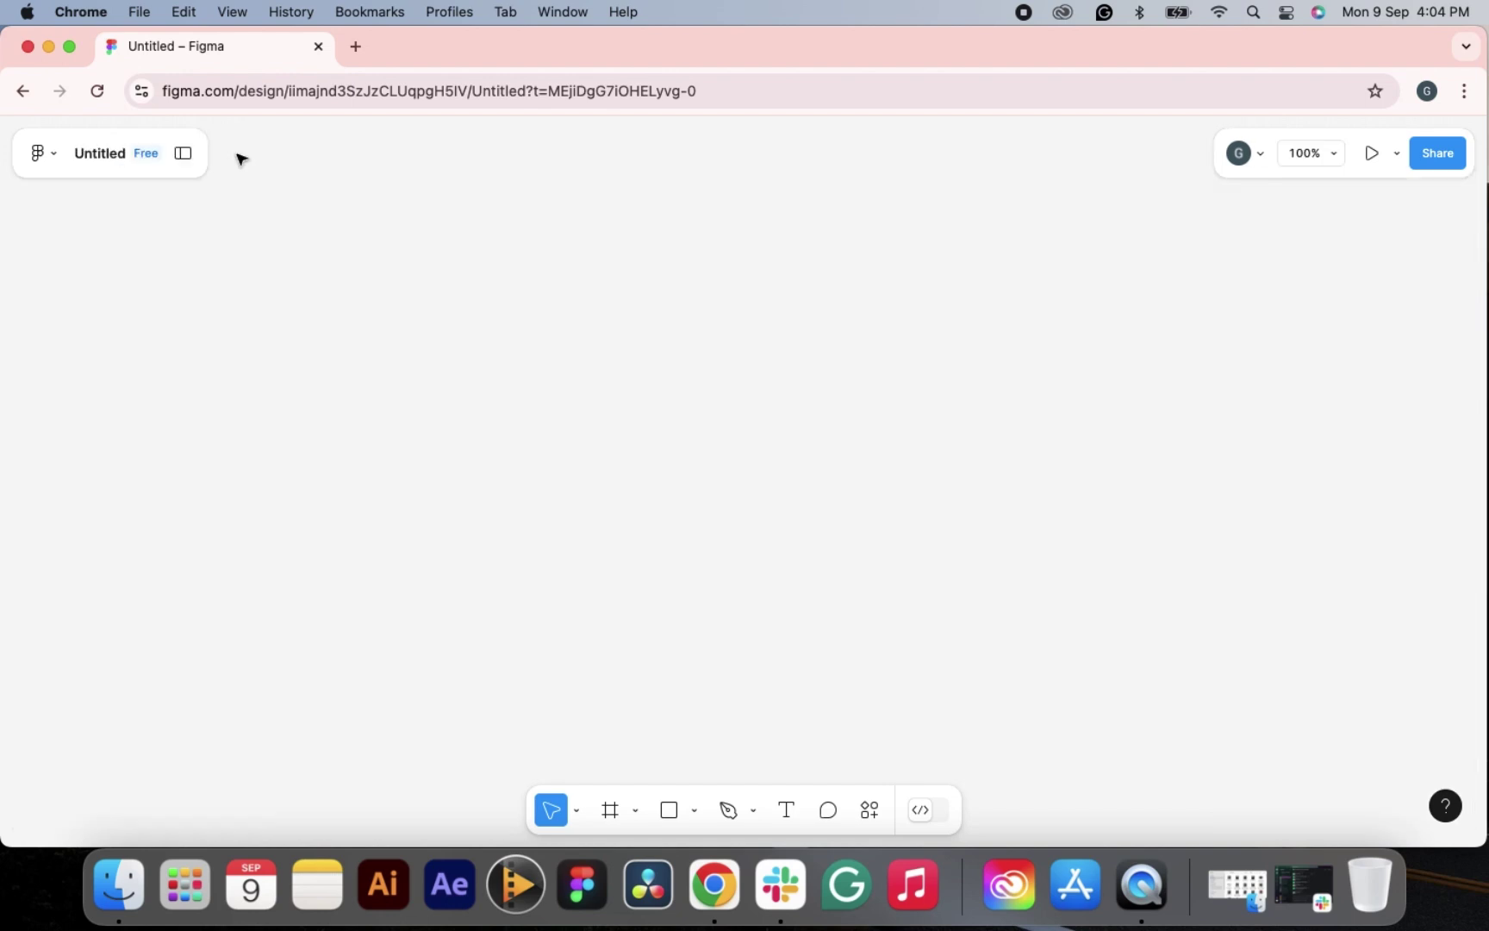
pyautogui.click(189, 160)
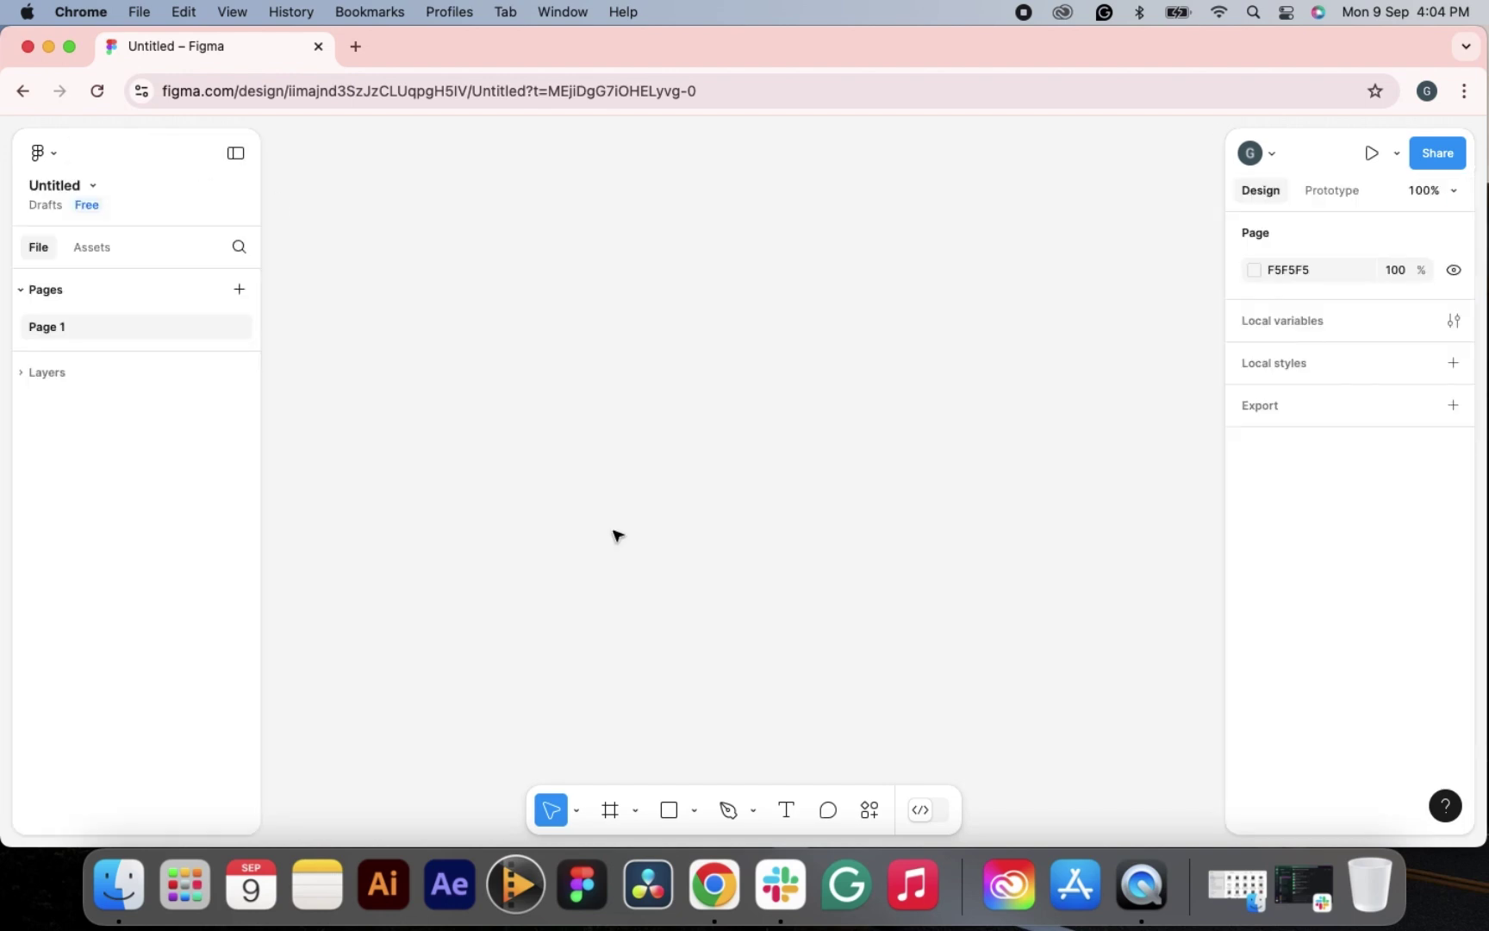
# - Add a frame to the canvas using the 1440 × 1024 Desktop preset
pyautogui.click(608, 808)
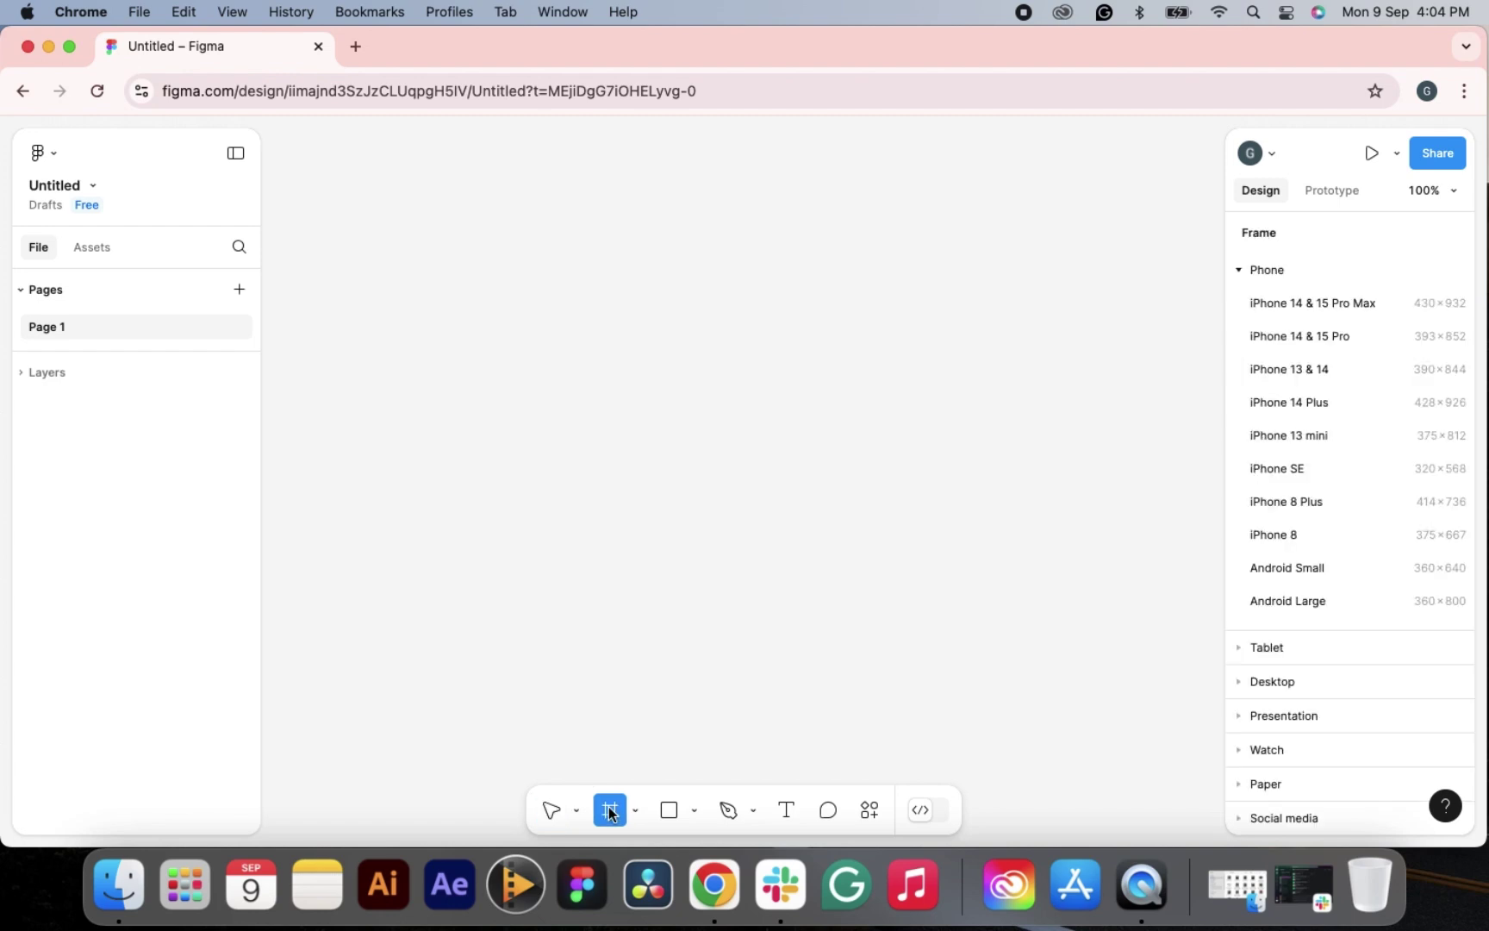
pyautogui.click(1242, 681)
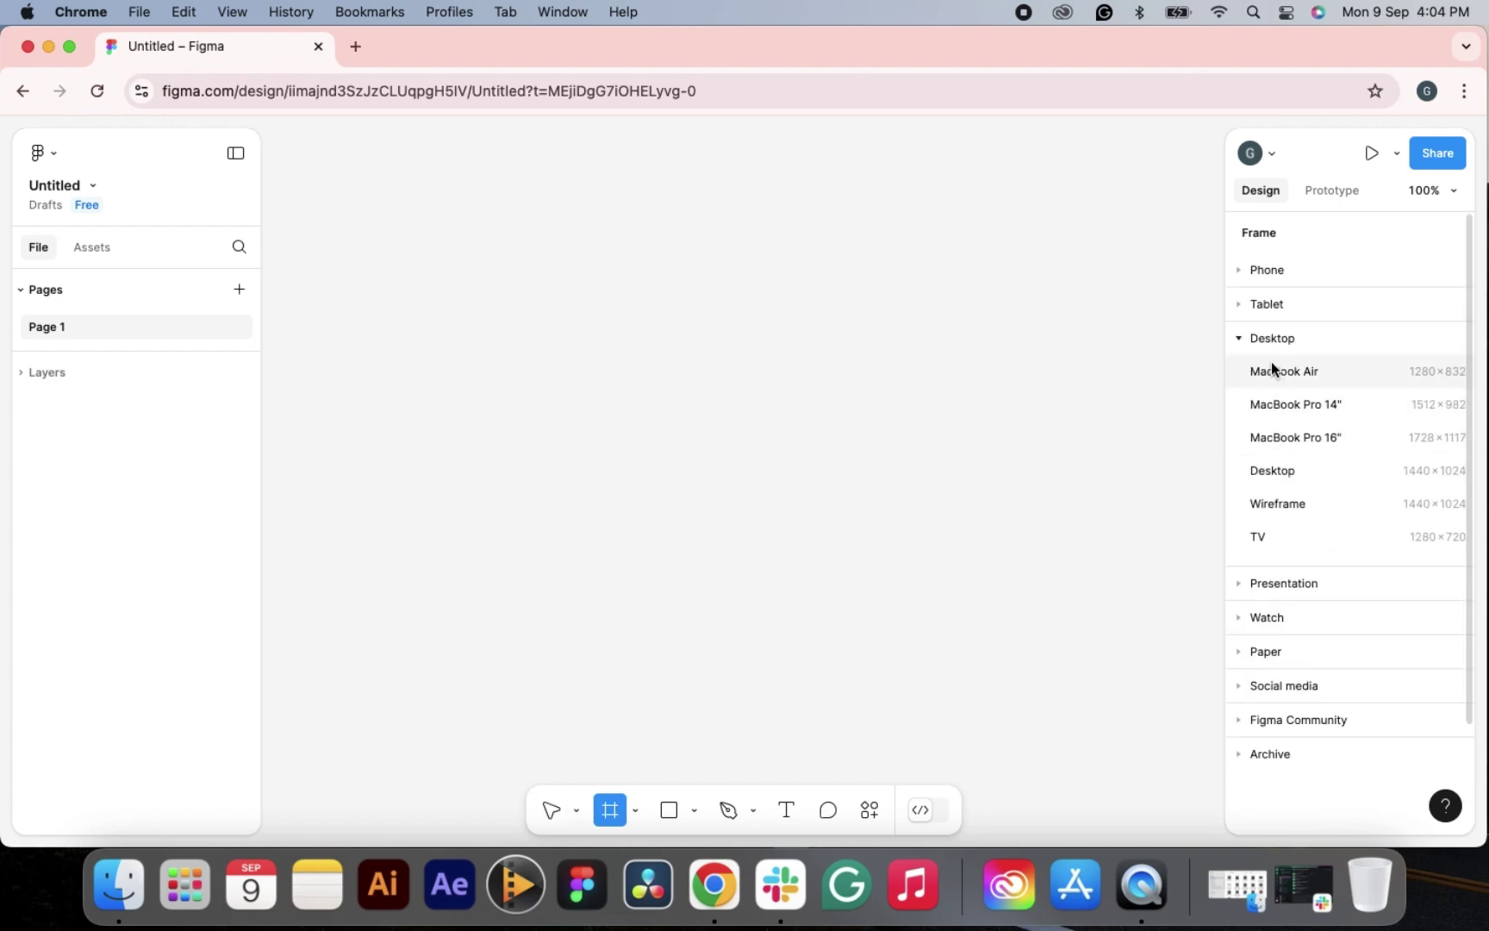
pyautogui.click(1276, 471)
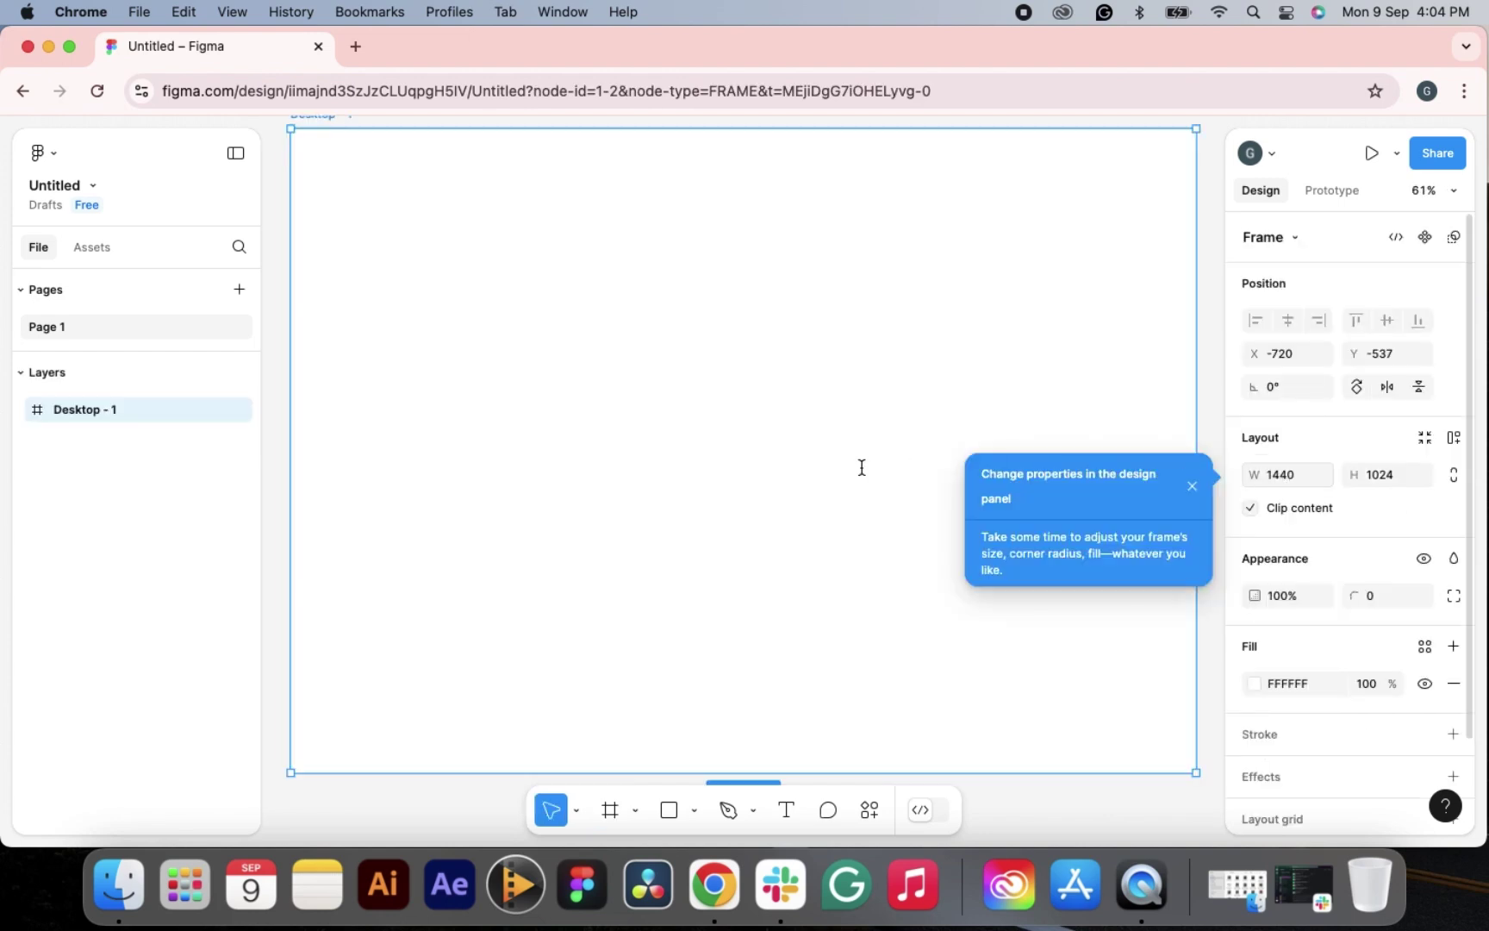
pyautogui.scroll(5, 849, 476)
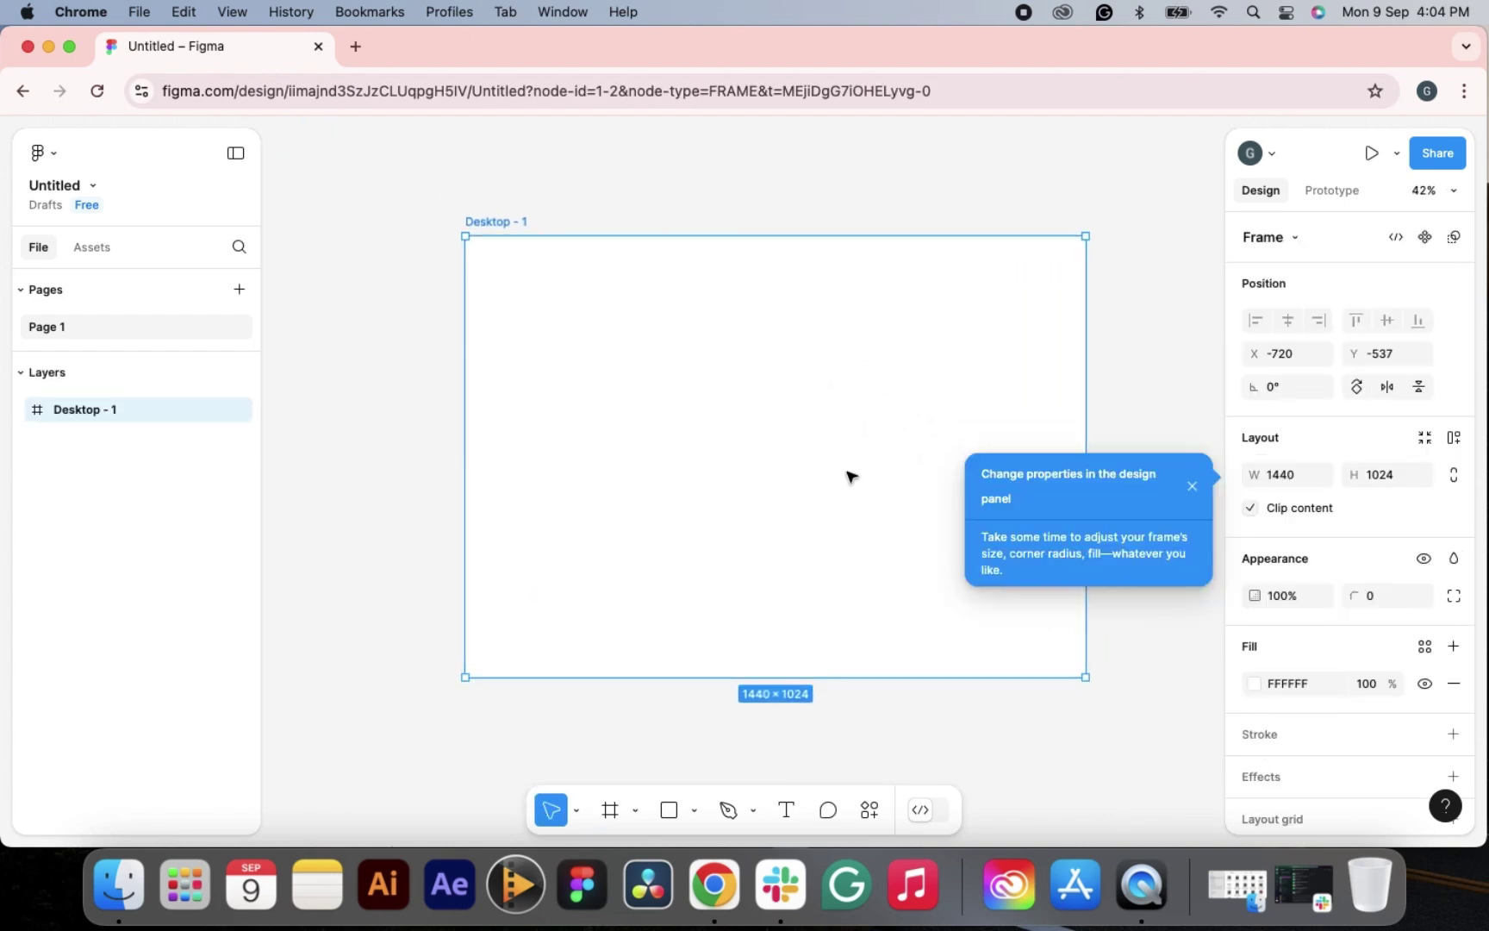
pyautogui.scroll(2, 849, 475)
pyautogui.scroll(-5, 849, 476)
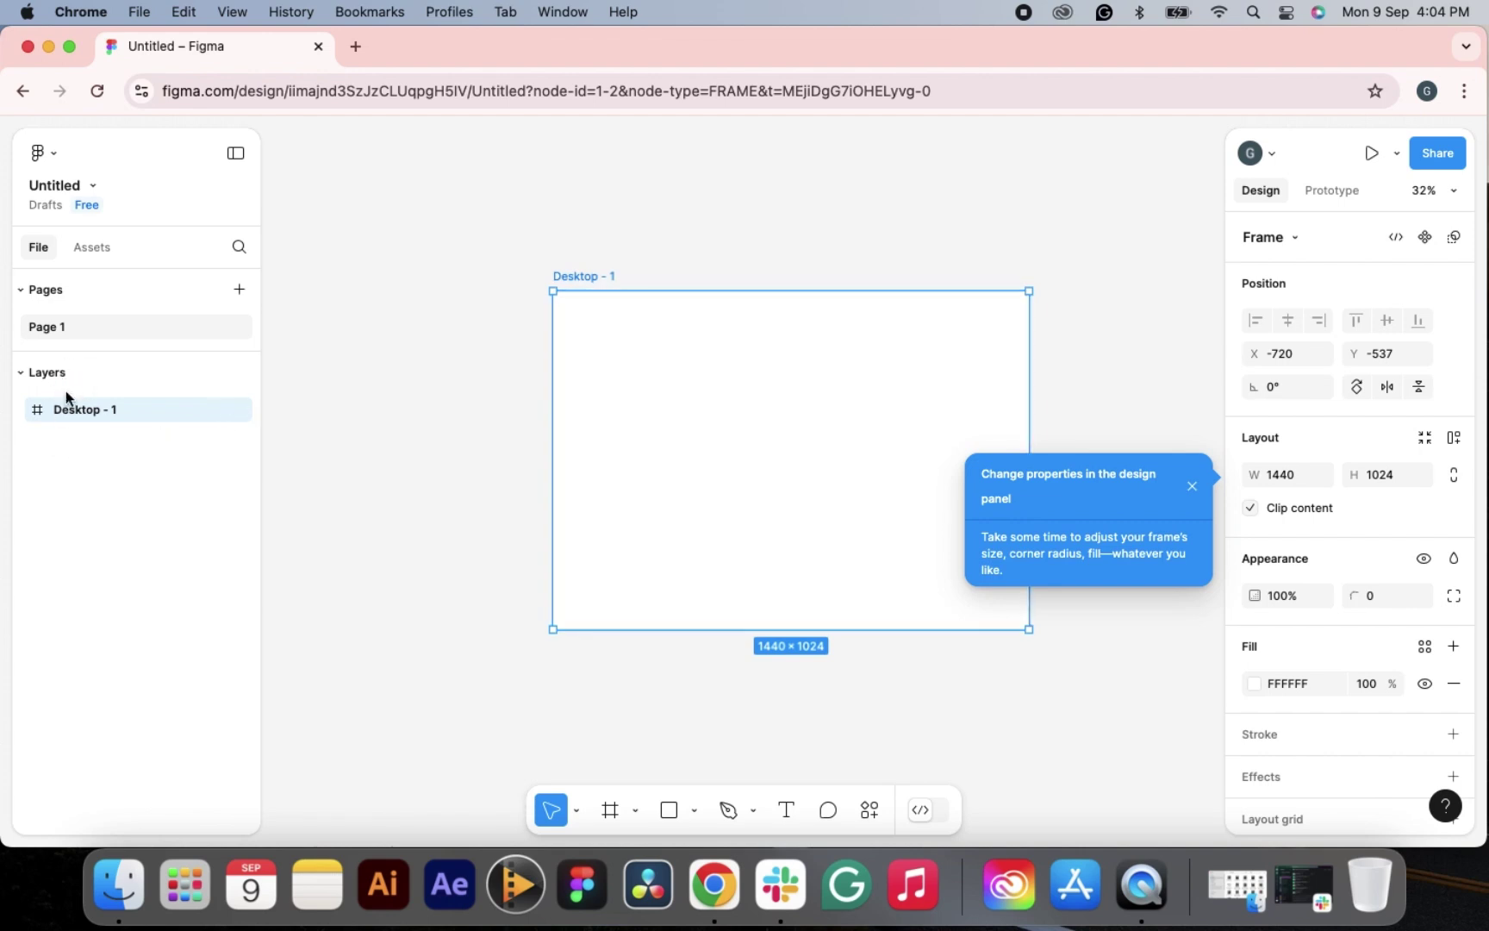
# - Try renaming the Desktop - 1 frame as bhhbhjb, undo the typed name, and deselect the frame
pyautogui.doubleClick(584, 277)
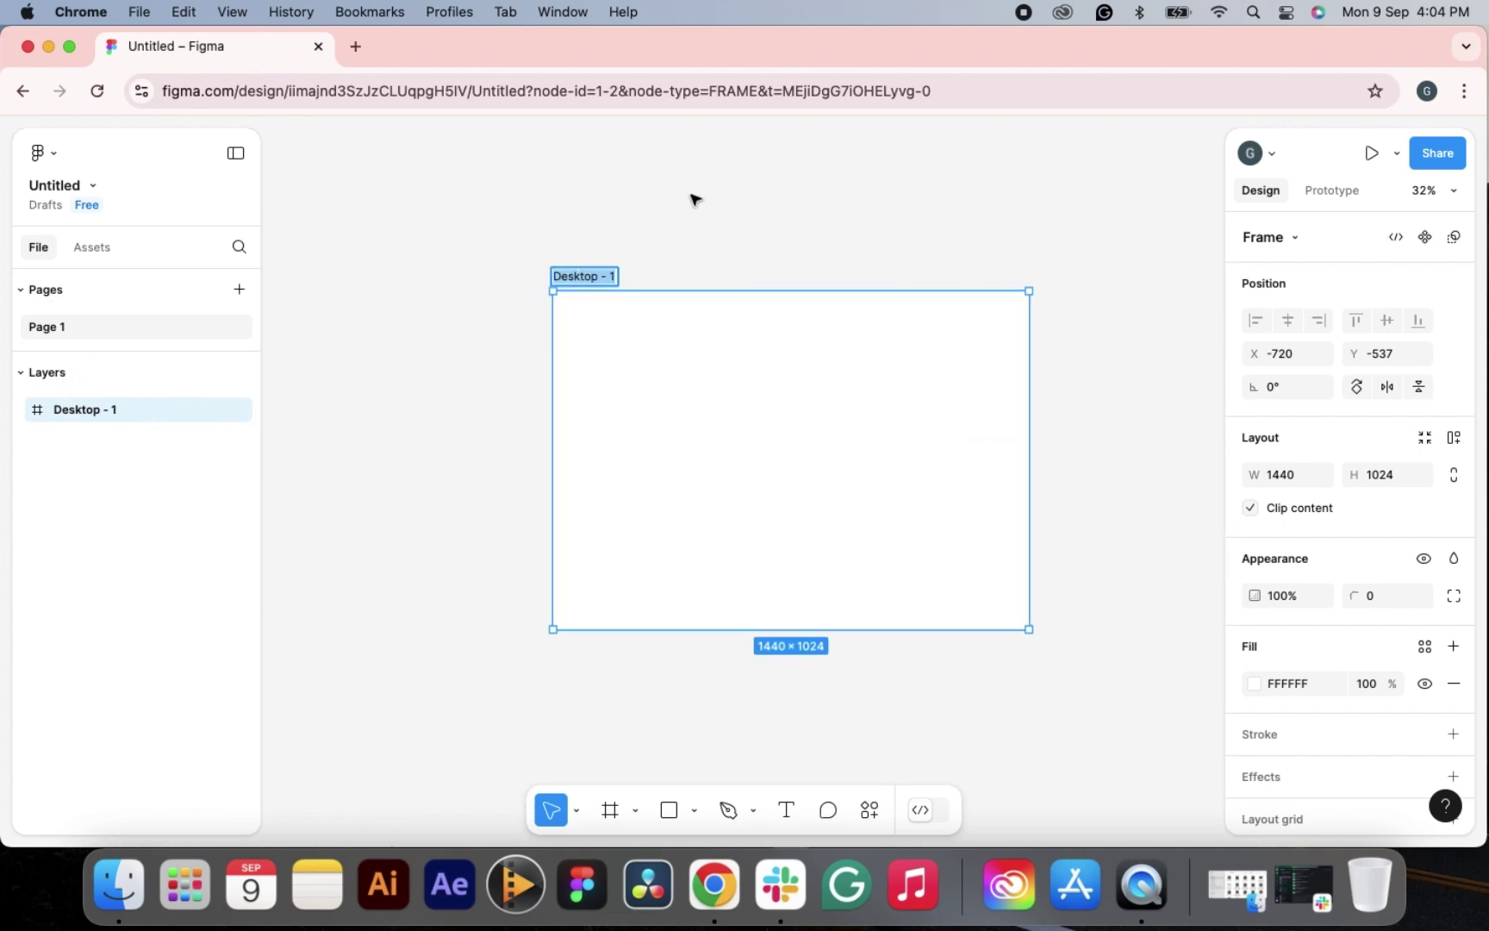
pyautogui.scroll(-4, 694, 199)
pyautogui.write('bhhbhjb')
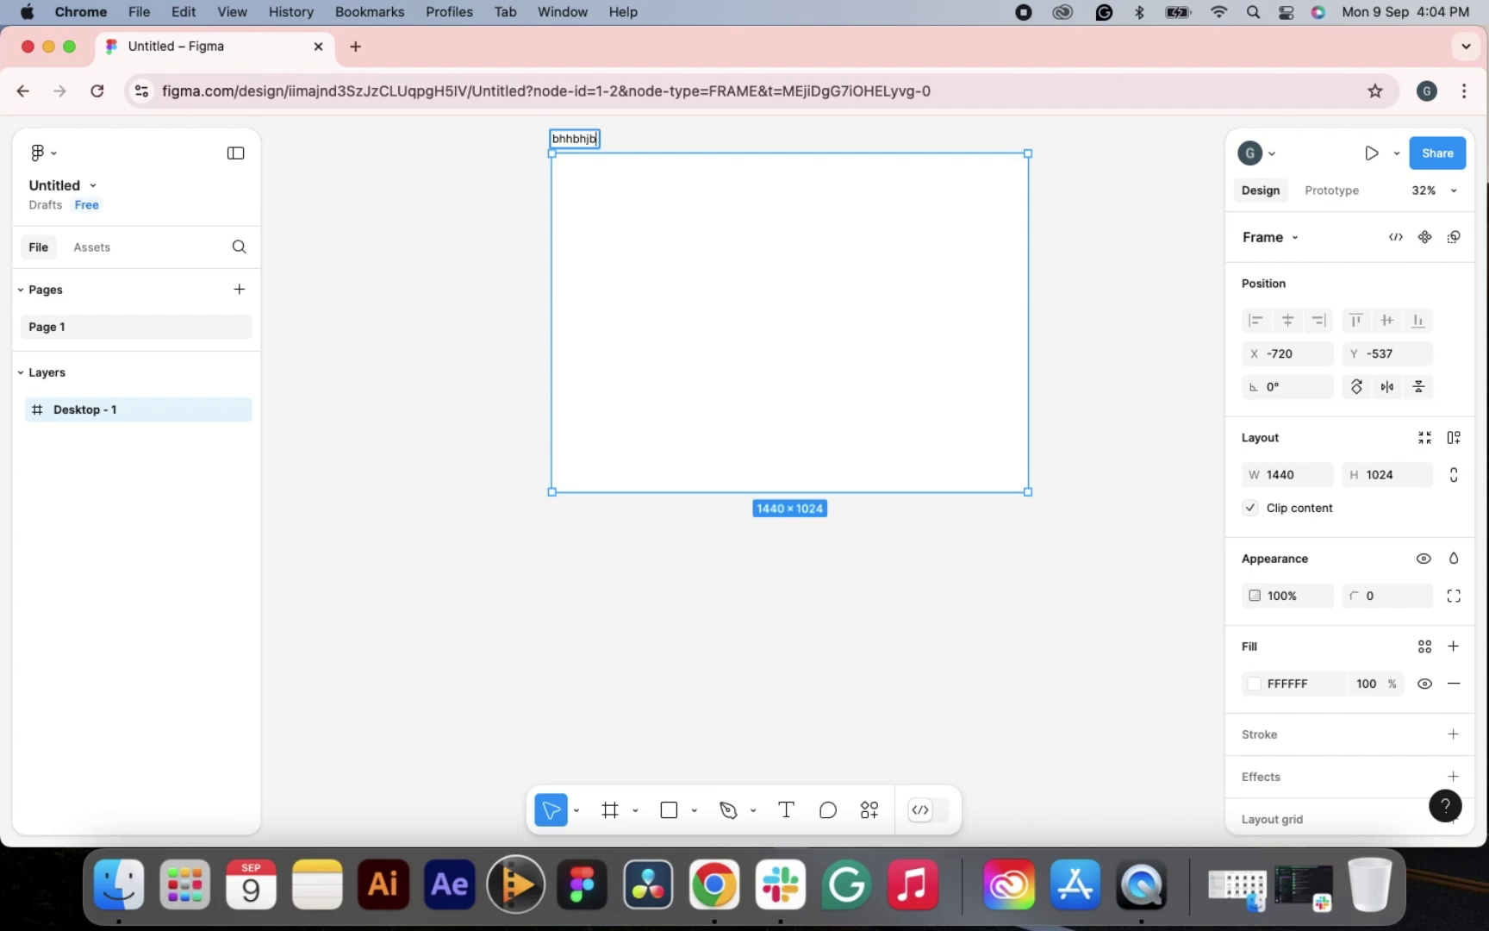
pyautogui.scroll(3, 602, 279)
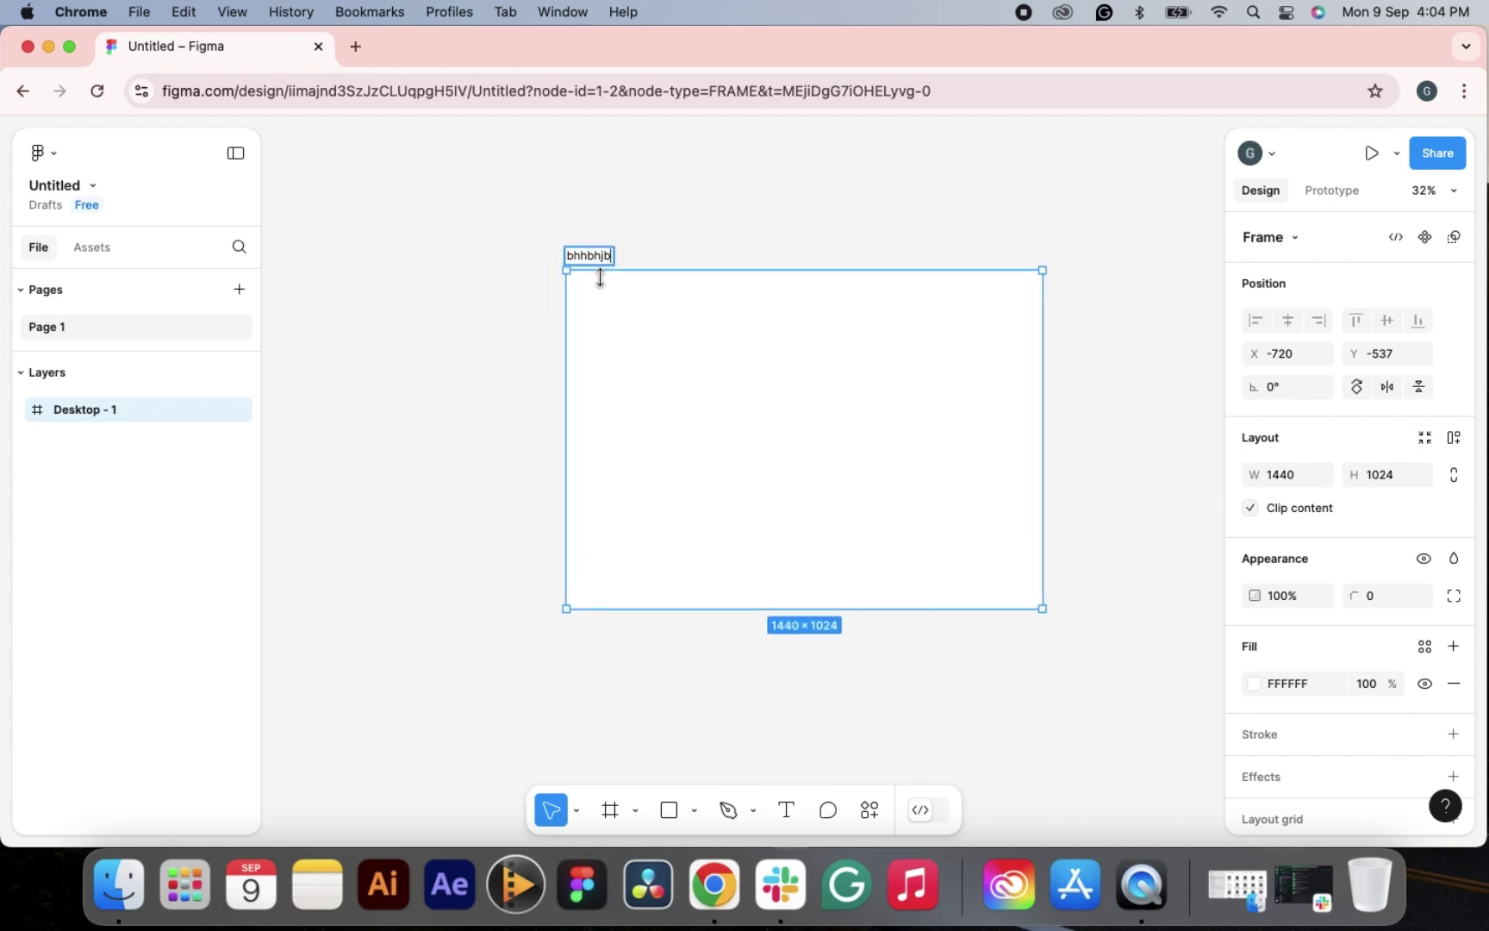
pyautogui.press('super+z')
pyautogui.press('Return')
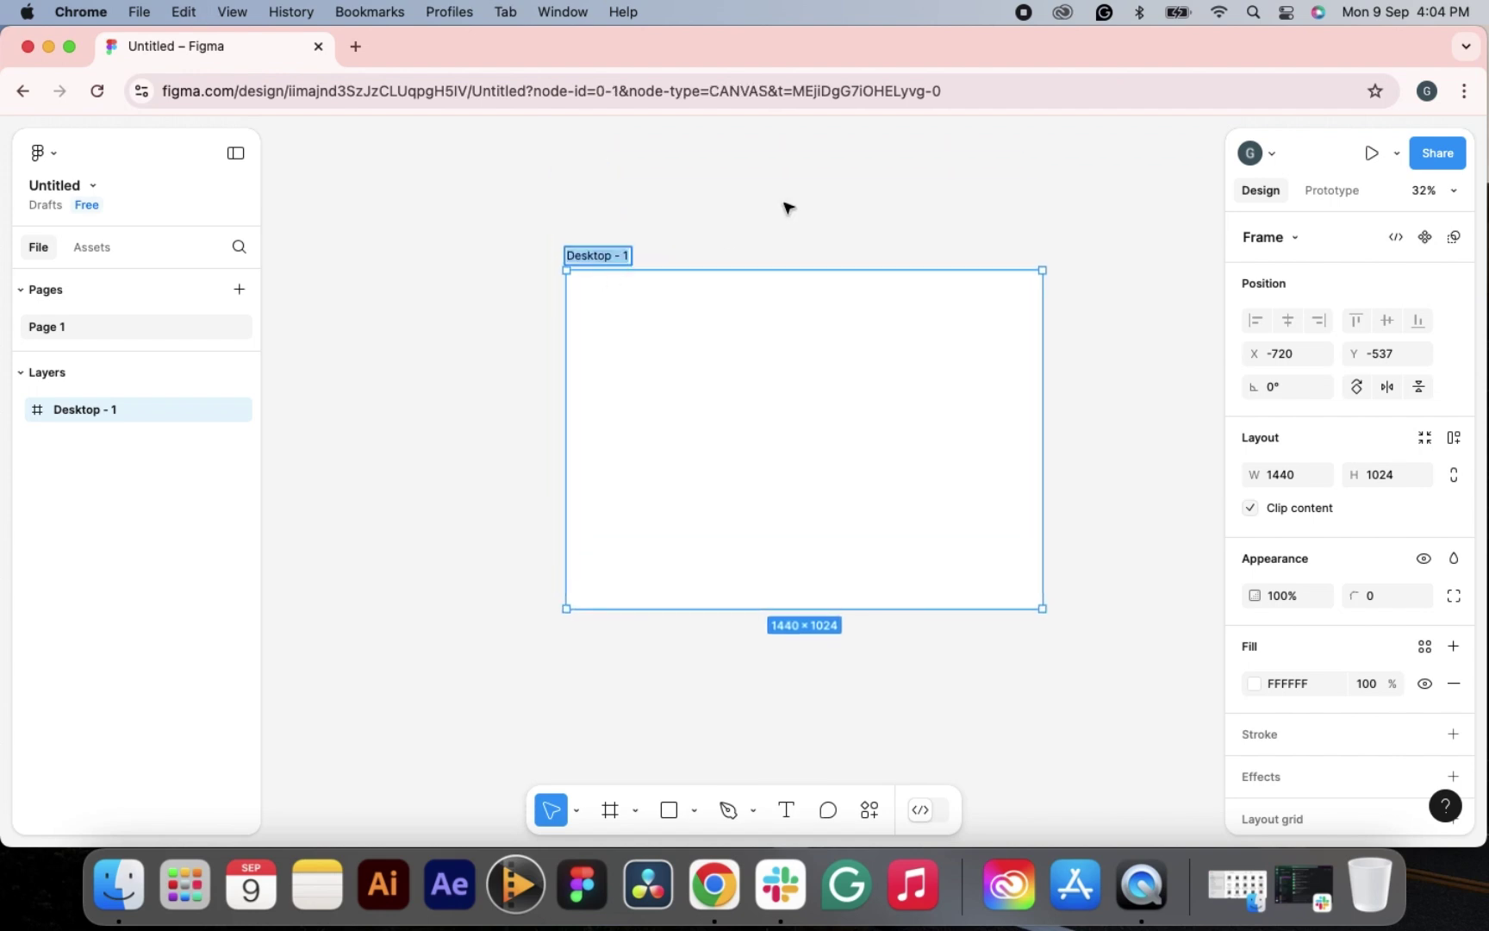
pyautogui.click(784, 206)
# - Select the Desktop - 1 frame and move it to X -818, Y -558
pyautogui.click(672, 415)
pyautogui.scroll(1, 672, 415)
pyautogui.scroll(-3, 672, 416)
pyautogui.scroll(2, 672, 415)
pyautogui.scroll(-2, 672, 415)
pyautogui.hscroll(2, 672, 416)
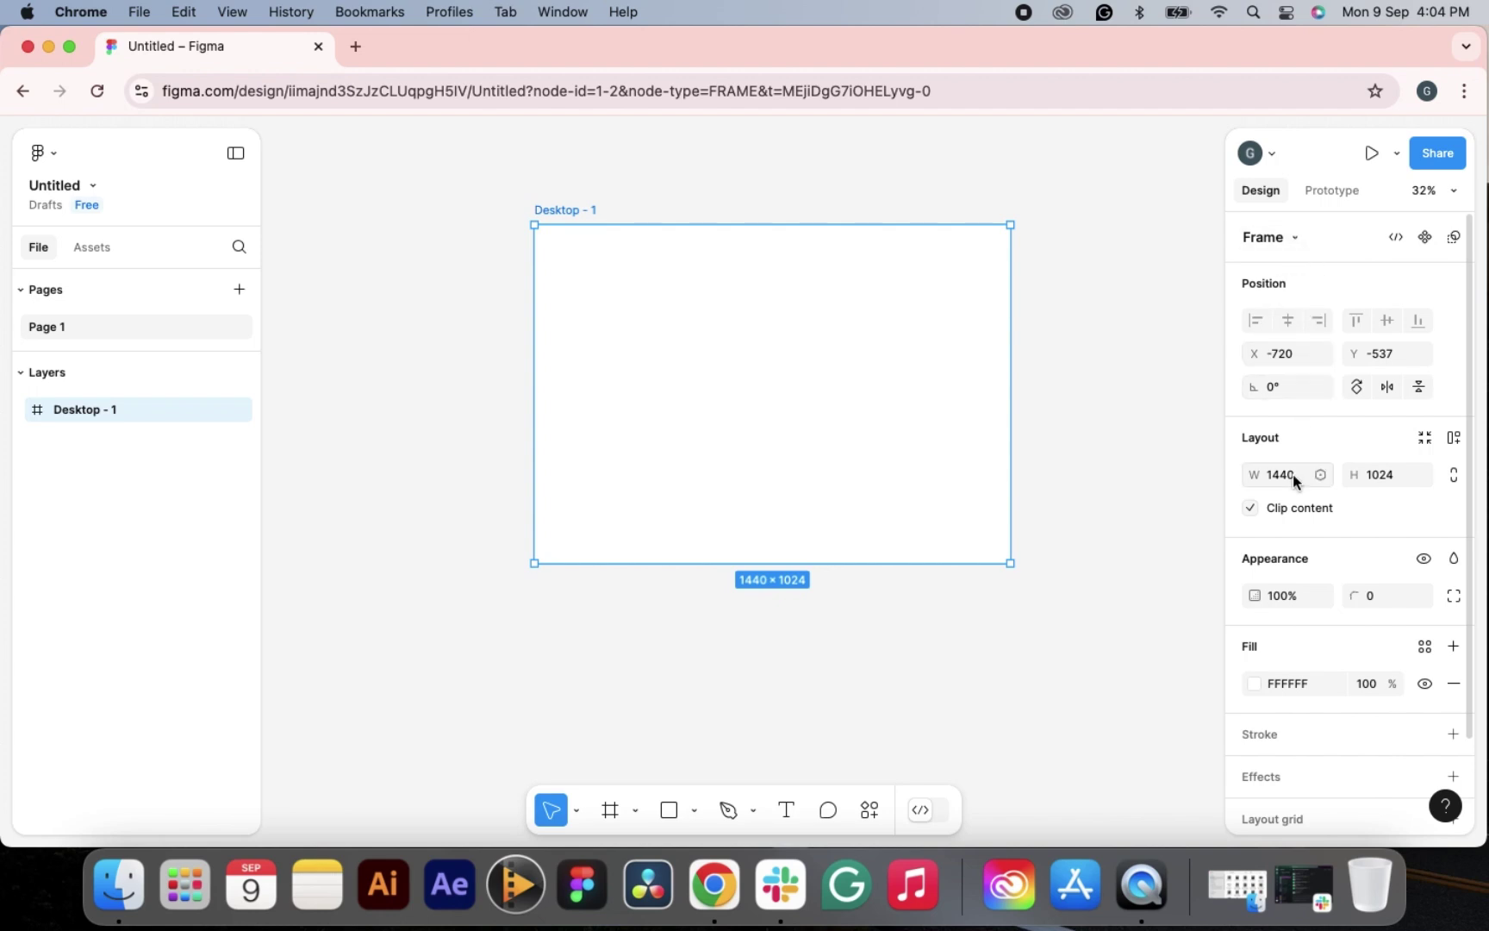
pyautogui.scroll(-3, 1268, 597)
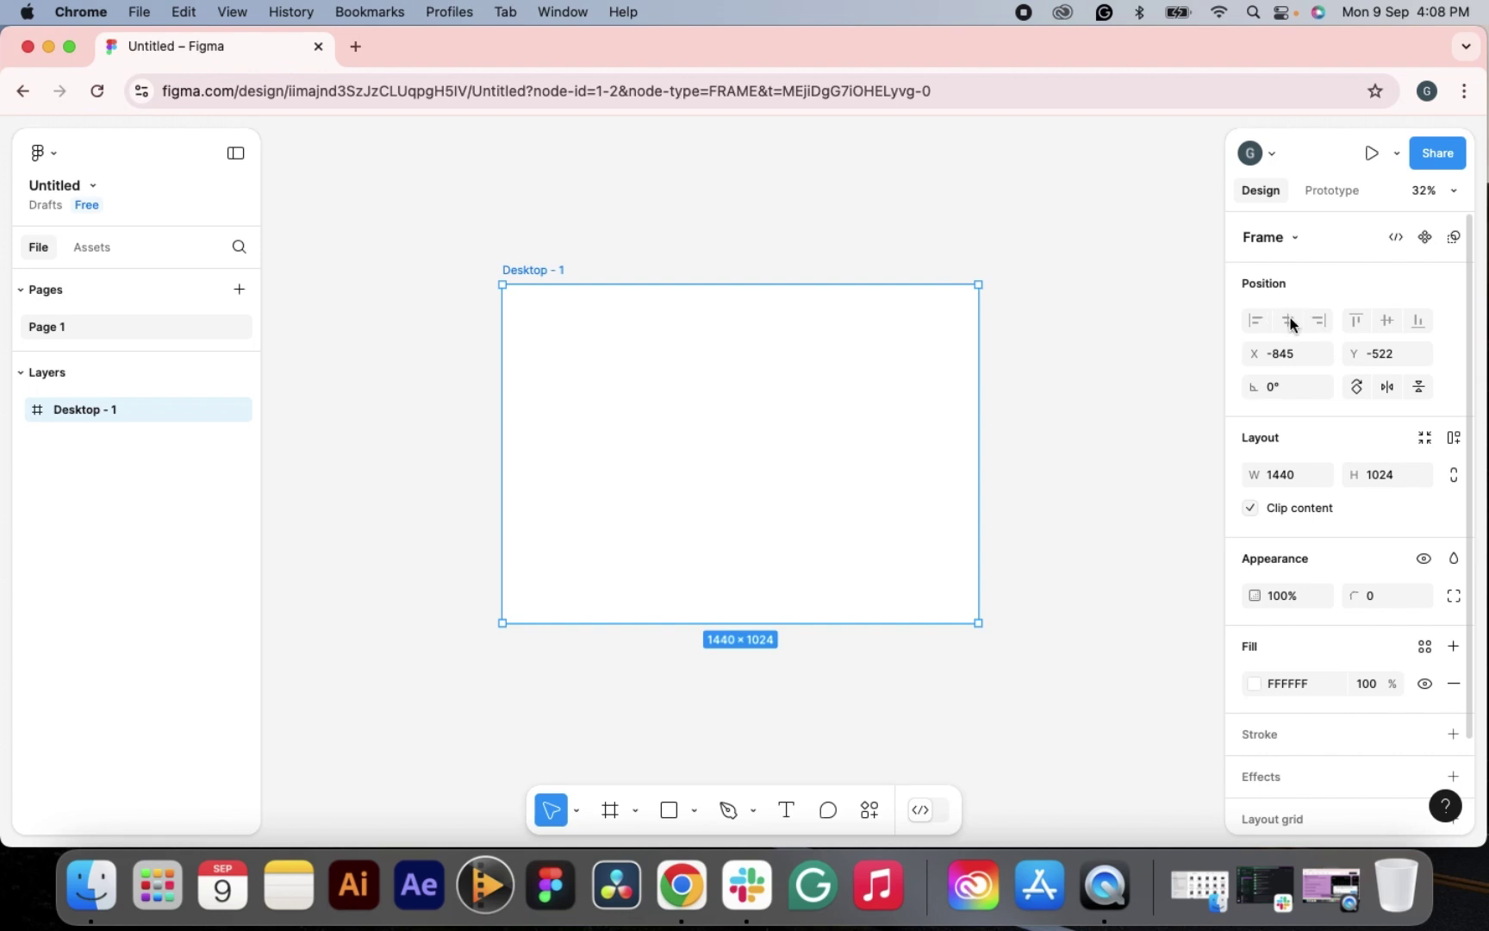
pyautogui.moveTo(1254, 353); pyautogui.dragTo(1348, 367)
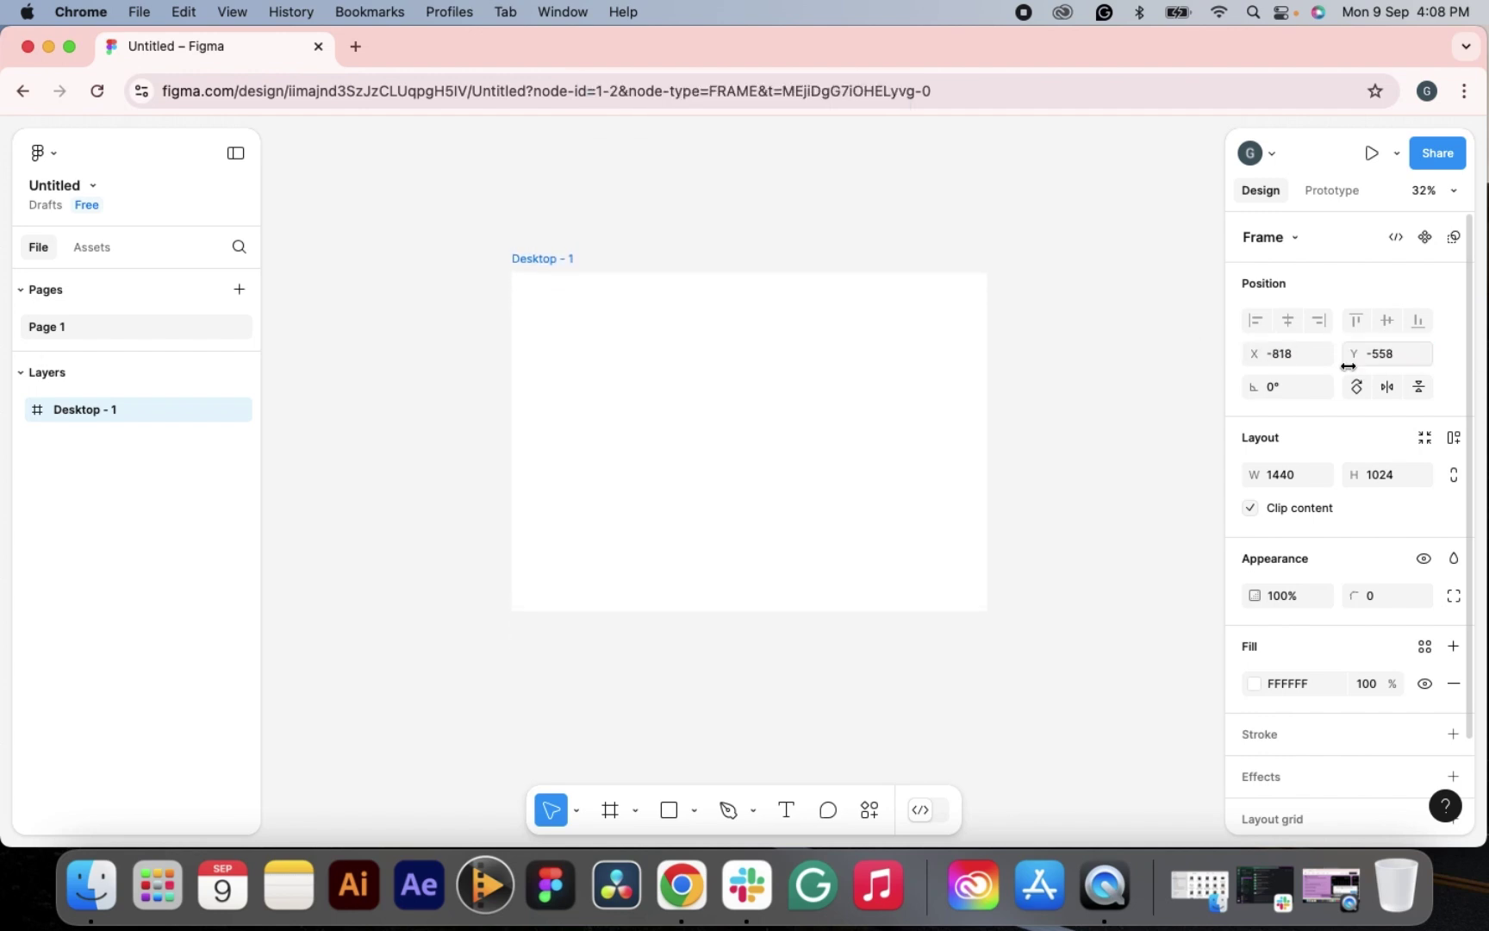
# - Rotate the Desktop - 1 frame to about -26° and reset its rotation to 0°
pyautogui.moveTo(1258, 388); pyautogui.dragTo(1297, 388)
pyautogui.click(1294, 392)
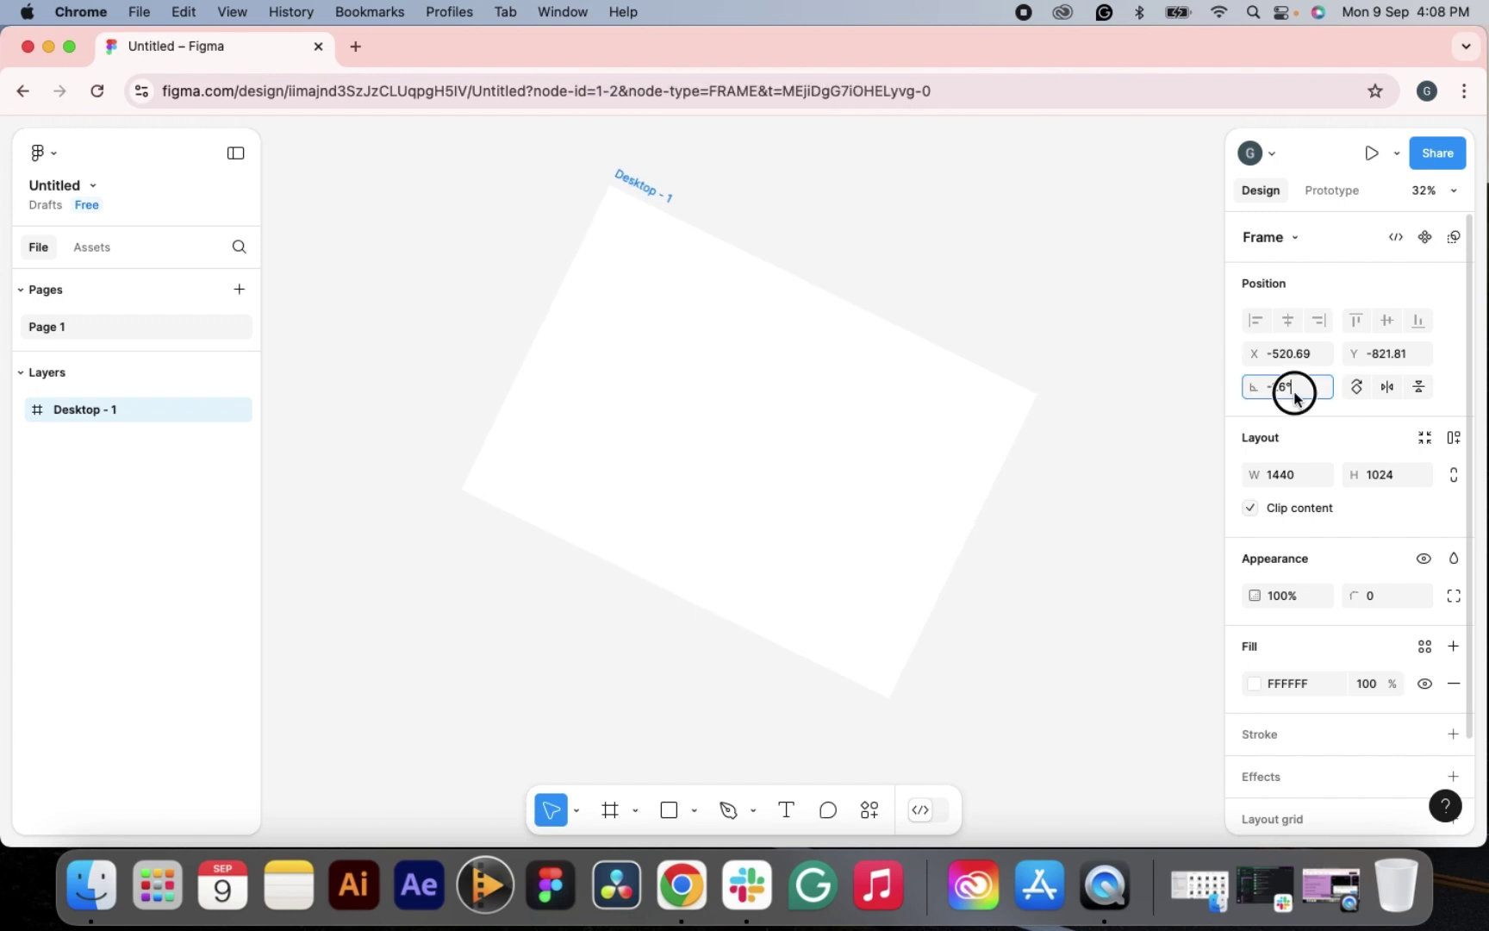
pyautogui.write('0')
pyautogui.press('Return')
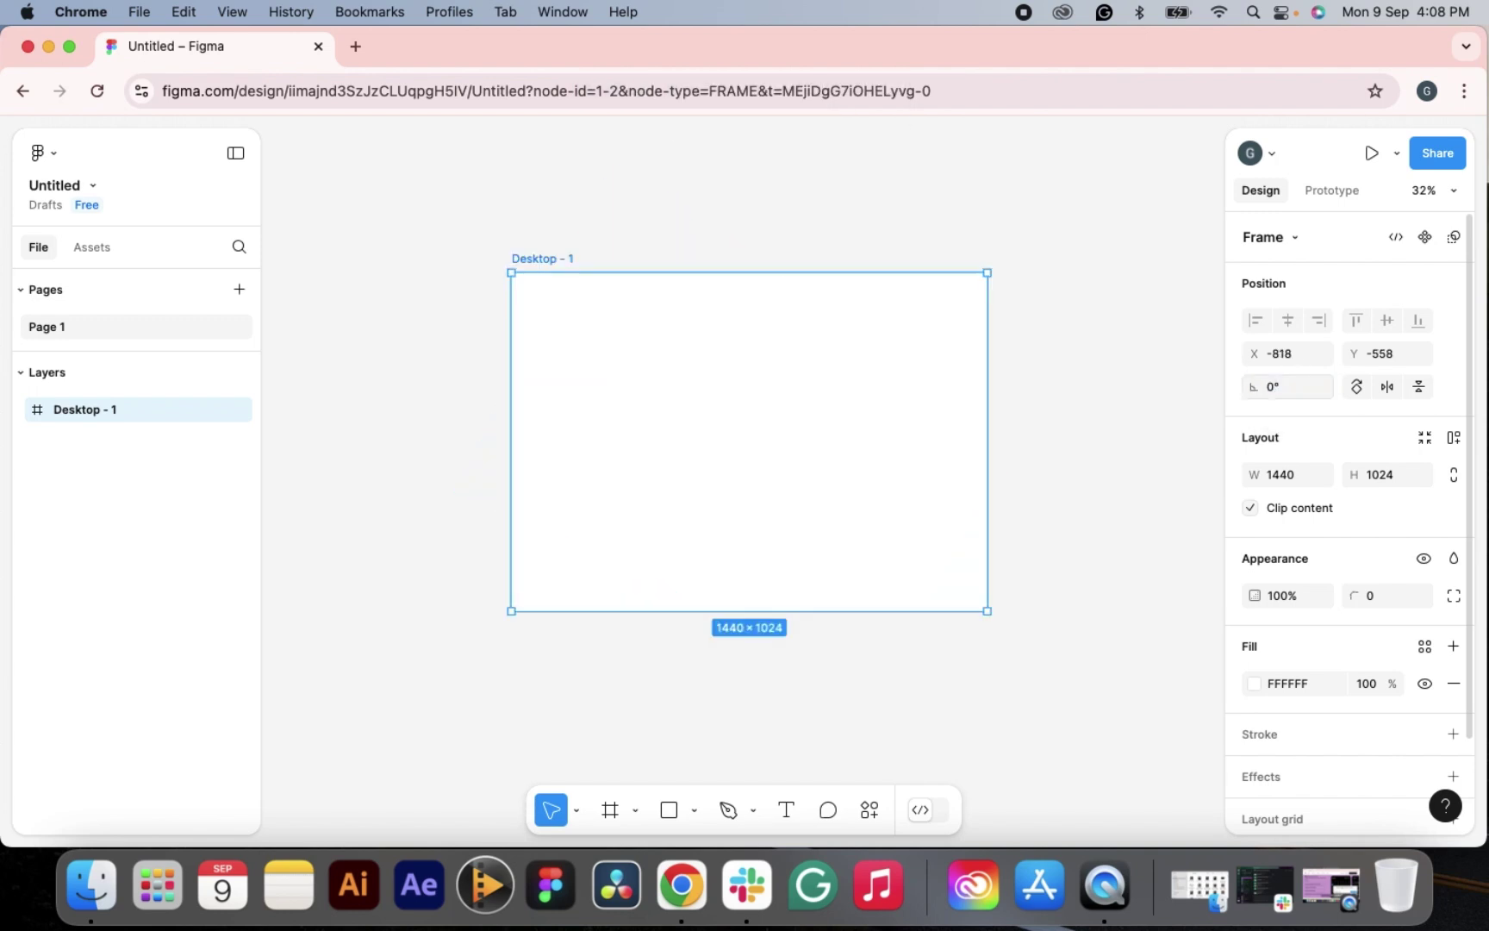
# - Flip the Desktop - 1 frame horizontally several times, bringing its rotation back to 0°
pyautogui.click(1392, 392)
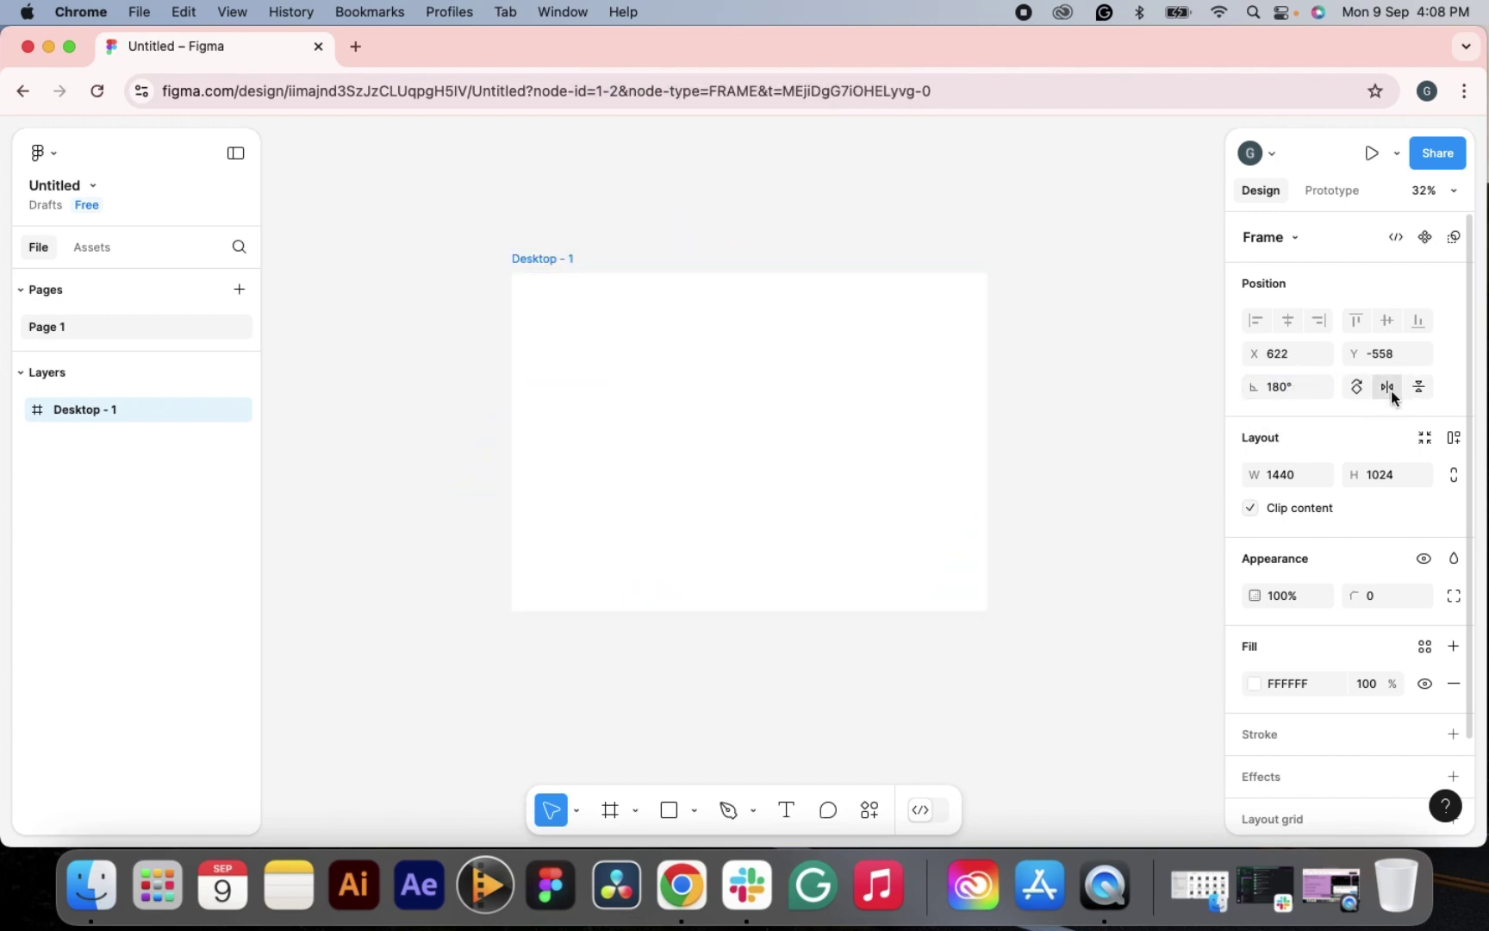
pyautogui.click(1389, 390)
pyautogui.click(1388, 388)
pyautogui.click(1389, 389)
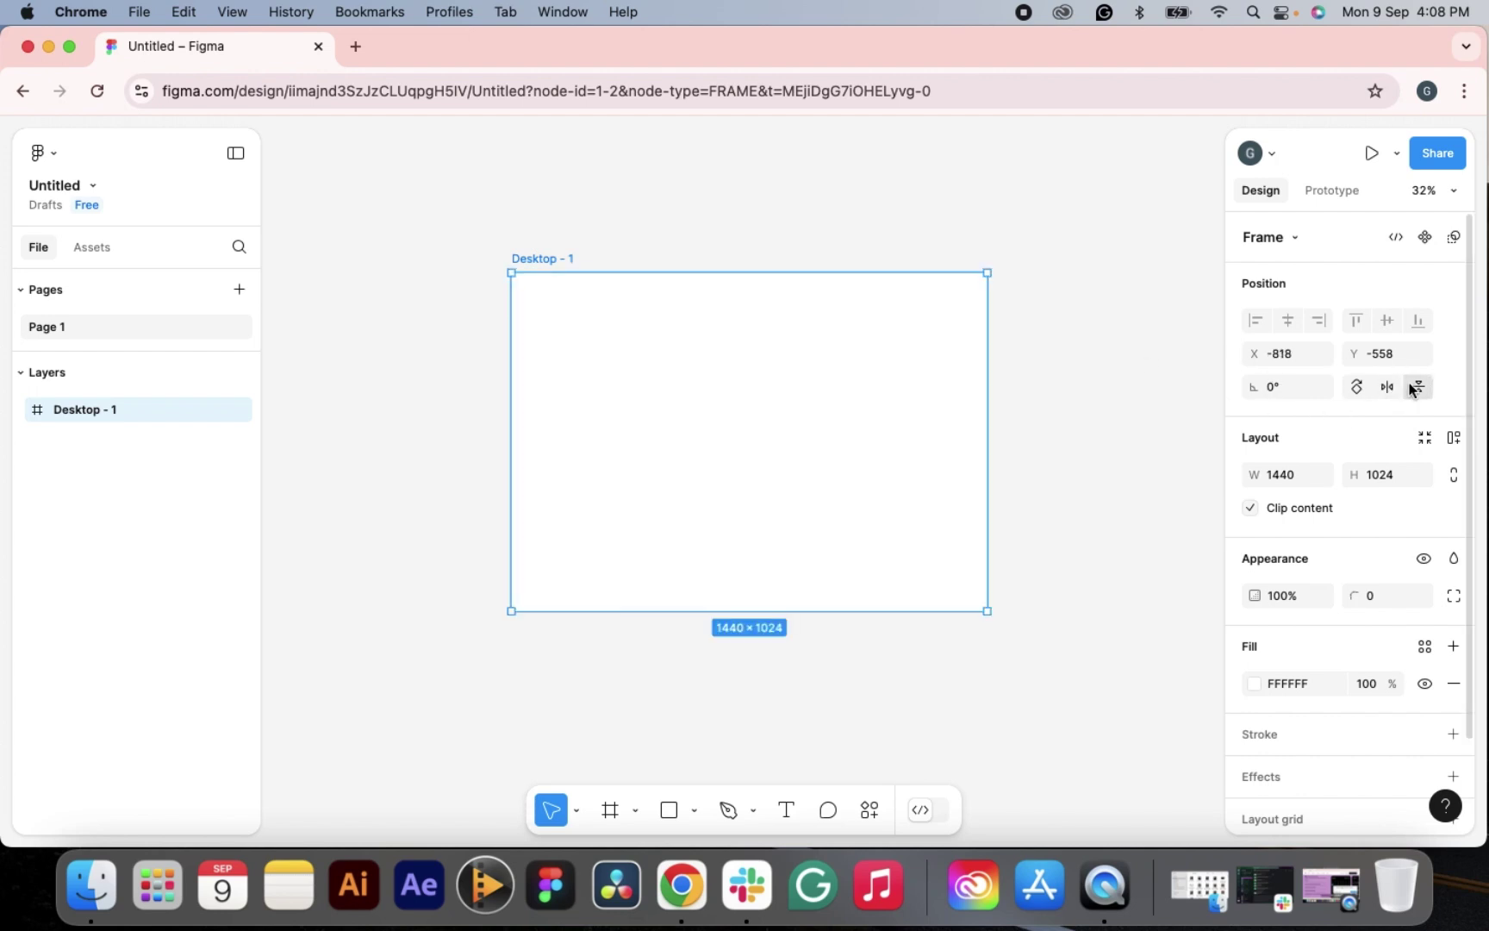
# - Flip the Desktop - 1 frame vertically, rotate it in 90° increments to 180°, and deselect it
pyautogui.click(1410, 388)
pyautogui.click(1360, 390)
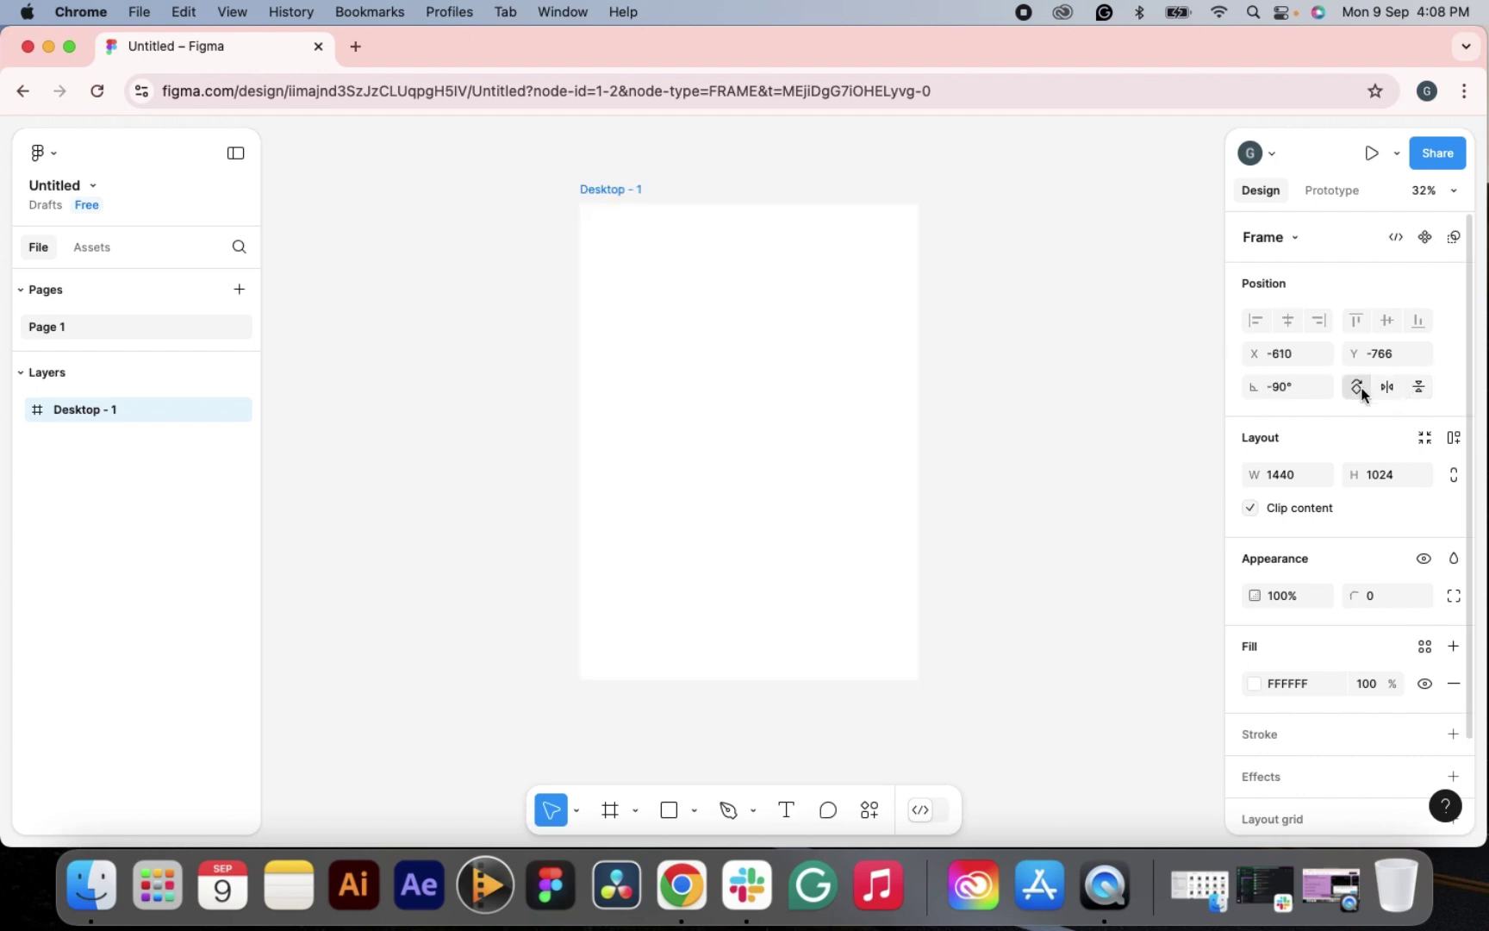
pyautogui.click(1359, 390)
pyautogui.click(1218, 343)
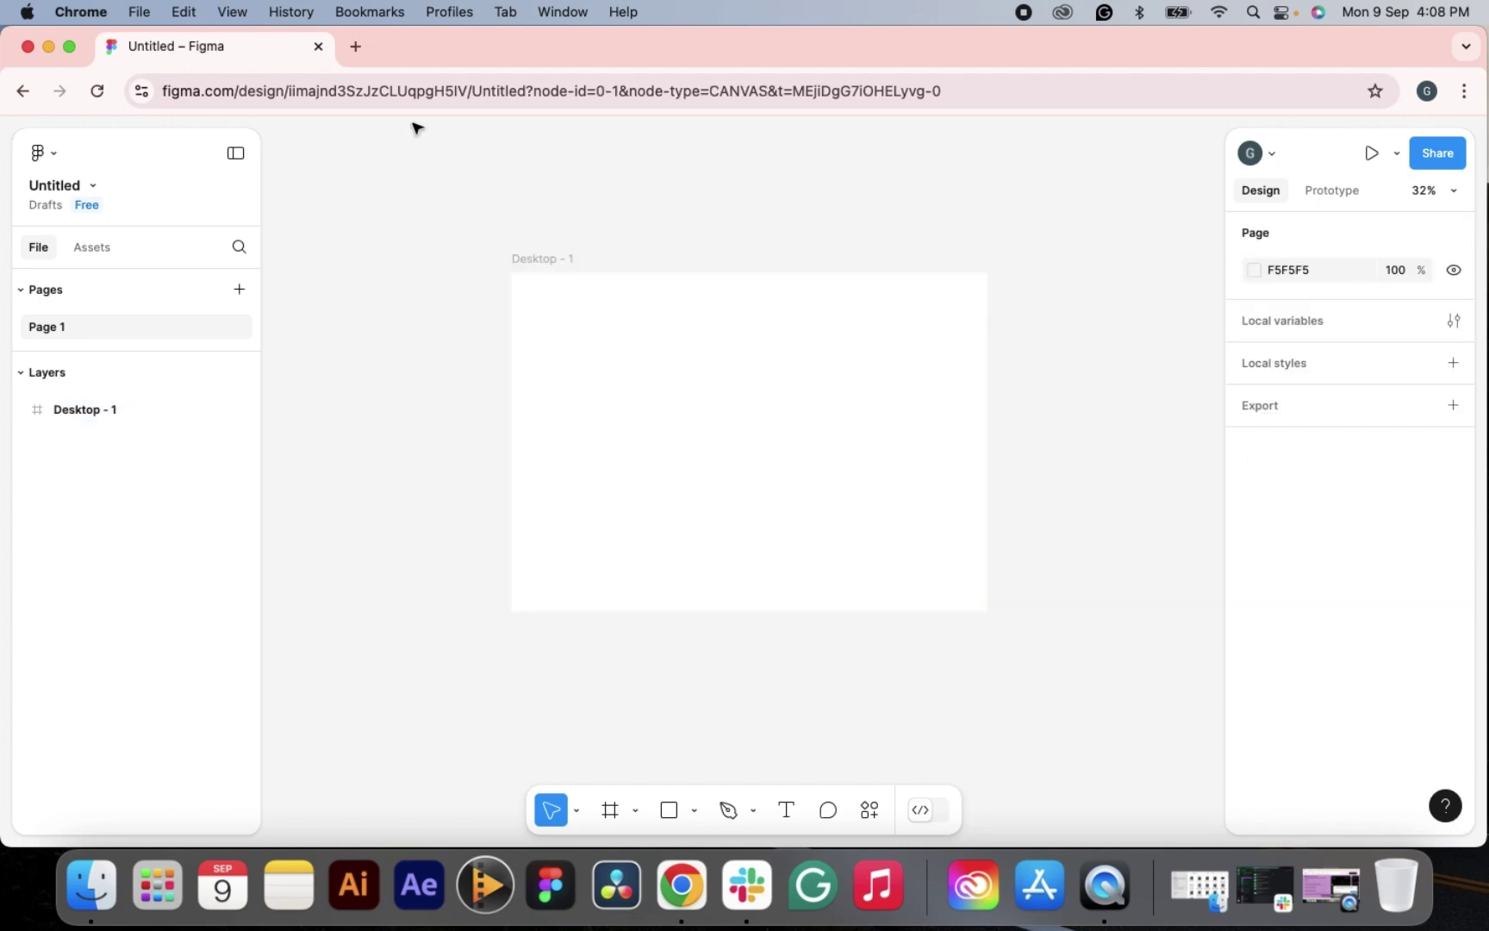
# - Add auto layout with centered alignment to the Desktop - 1 frame and remove the auto layout again
pyautogui.click(927, 416)
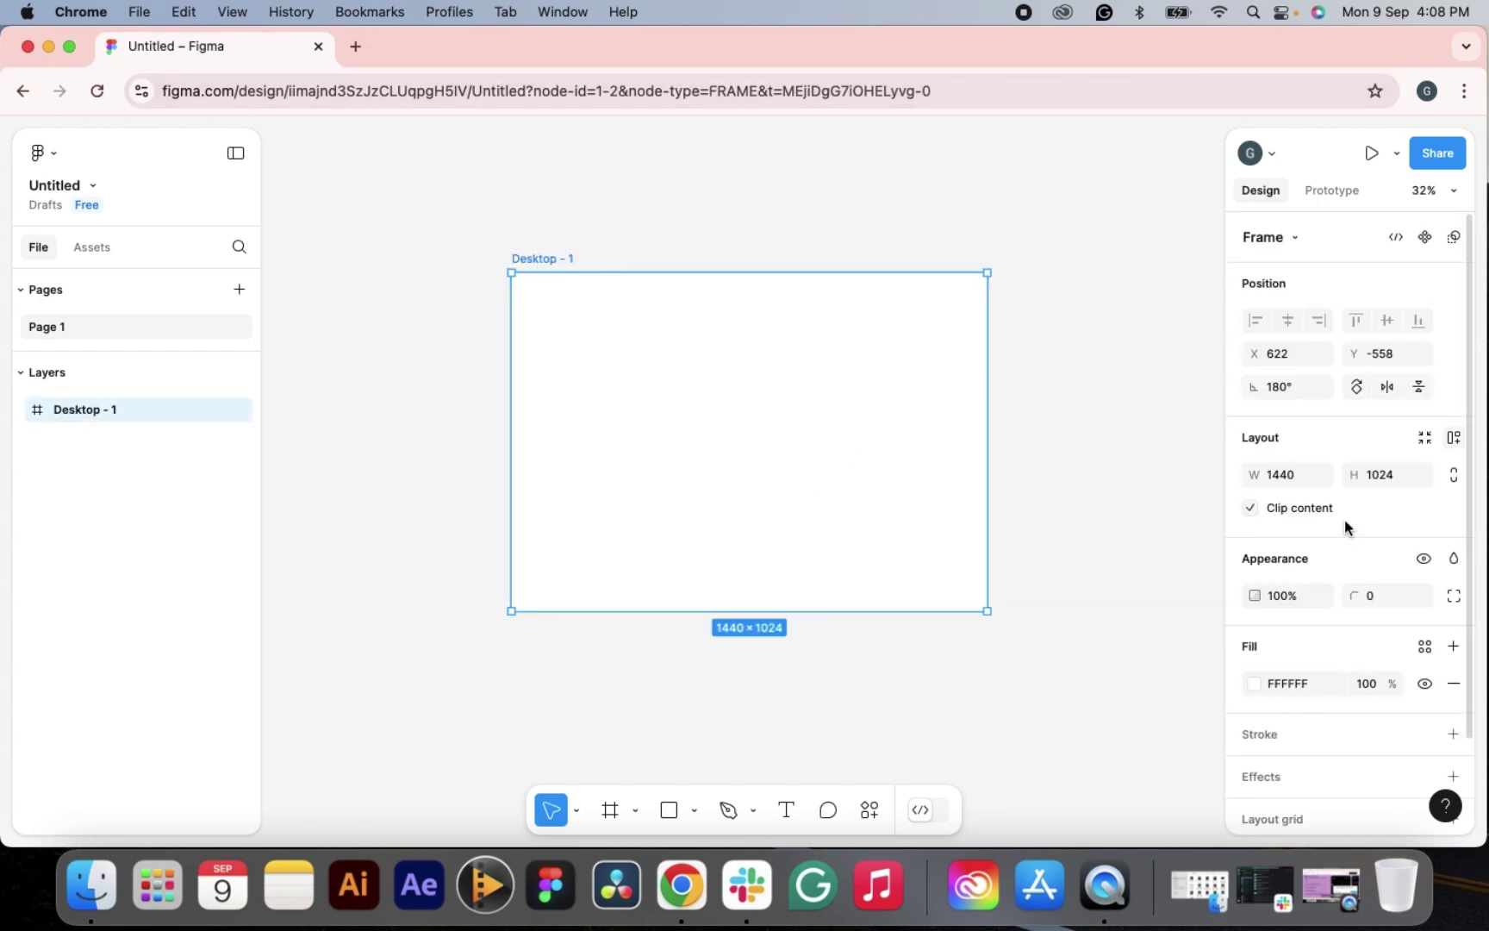
pyautogui.scroll(-2, 1282, 517)
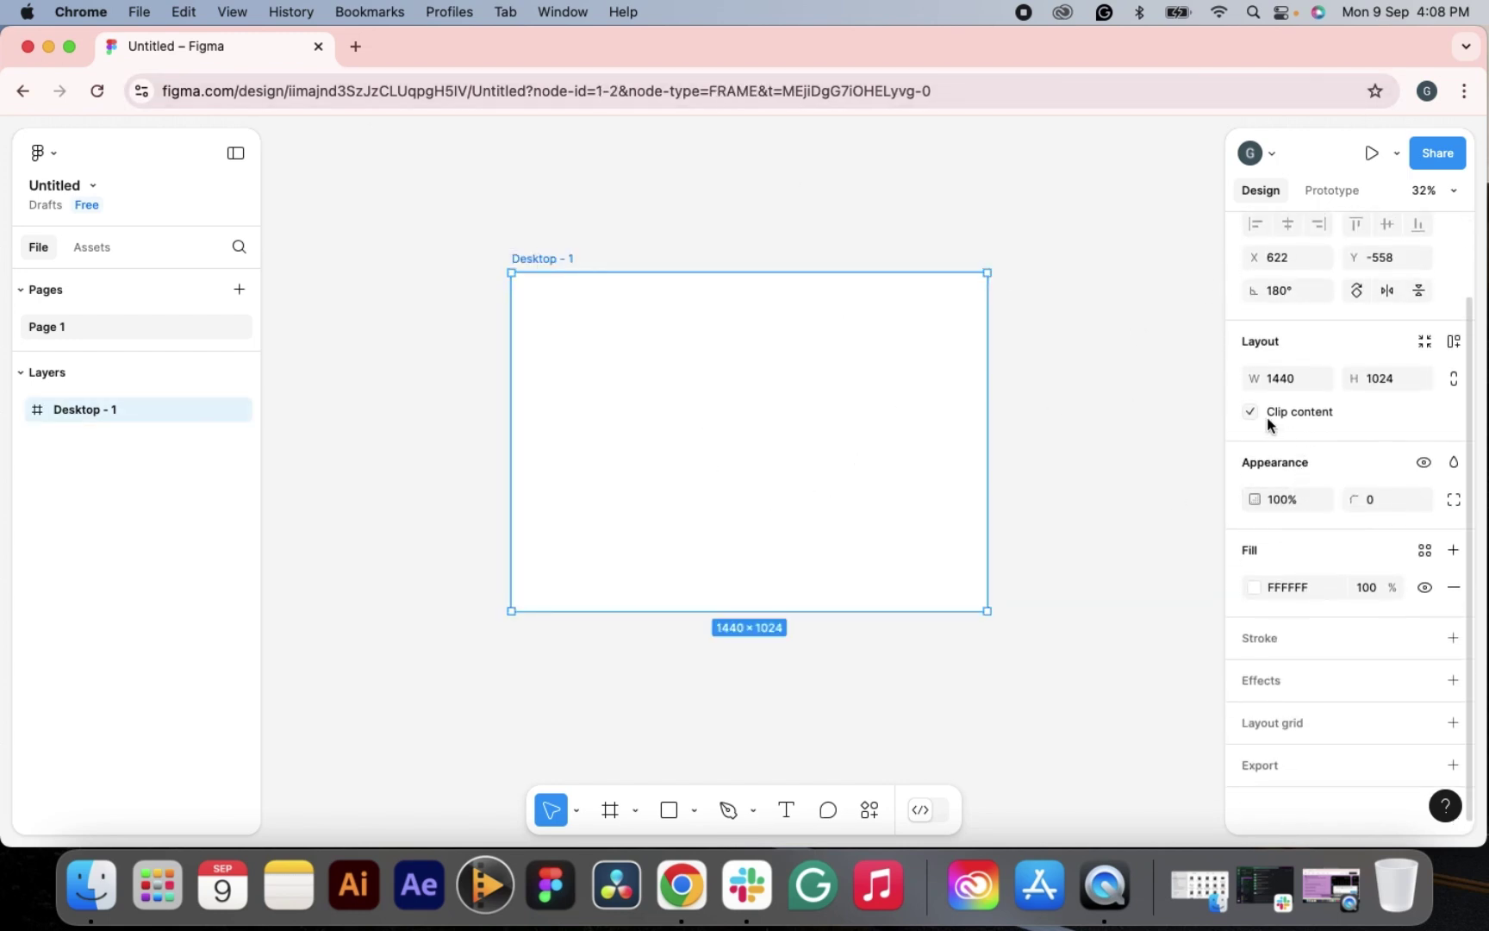
pyautogui.click(1454, 342)
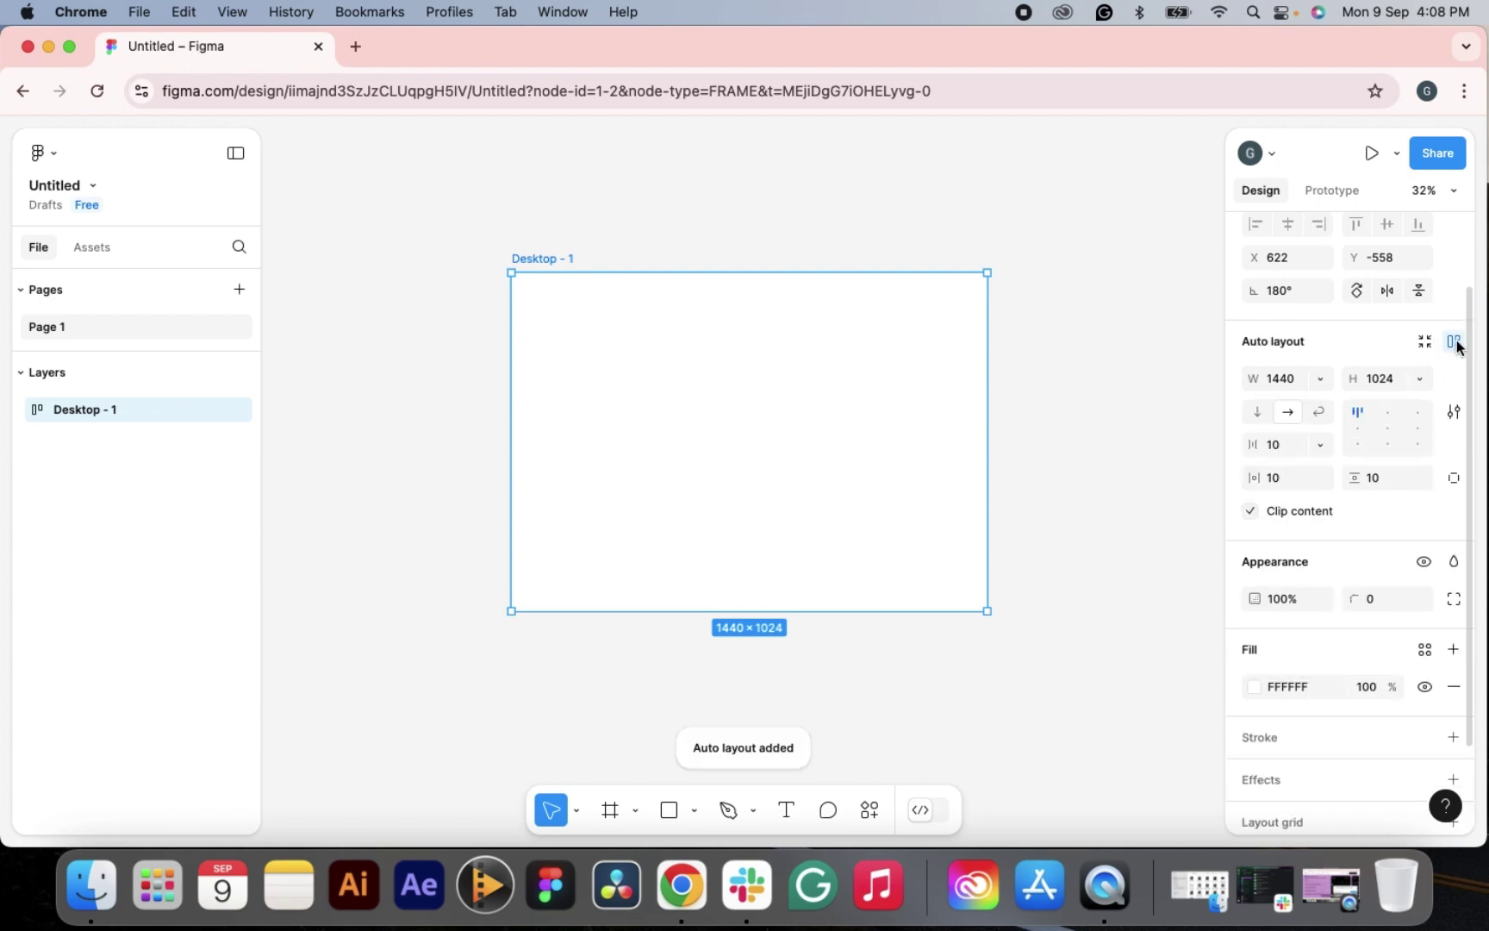
pyautogui.click(1388, 427)
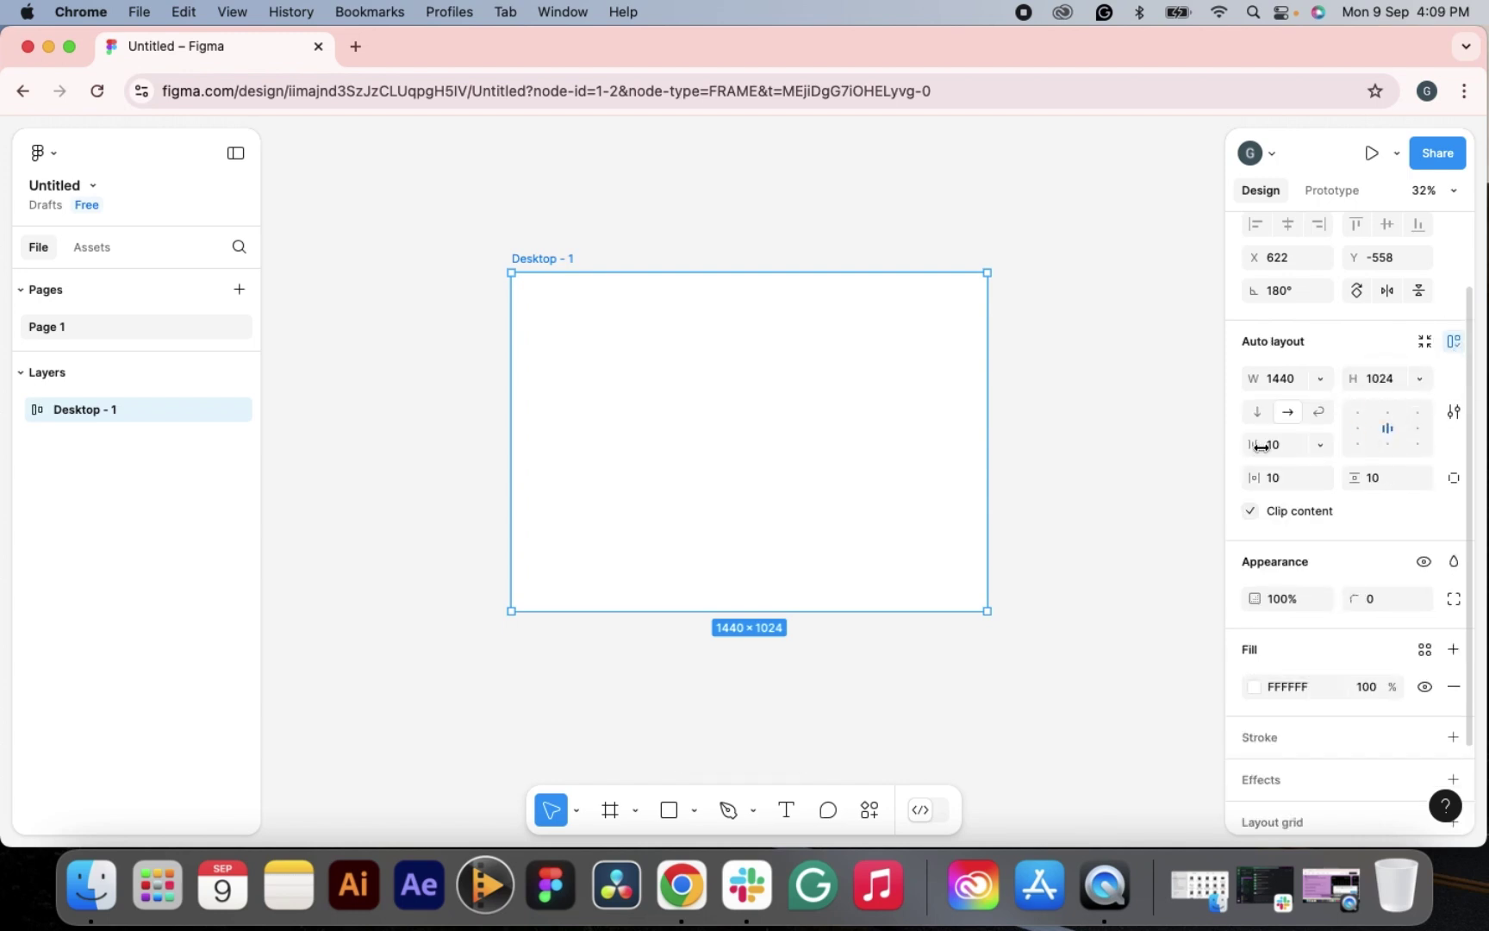
pyautogui.click(1454, 341)
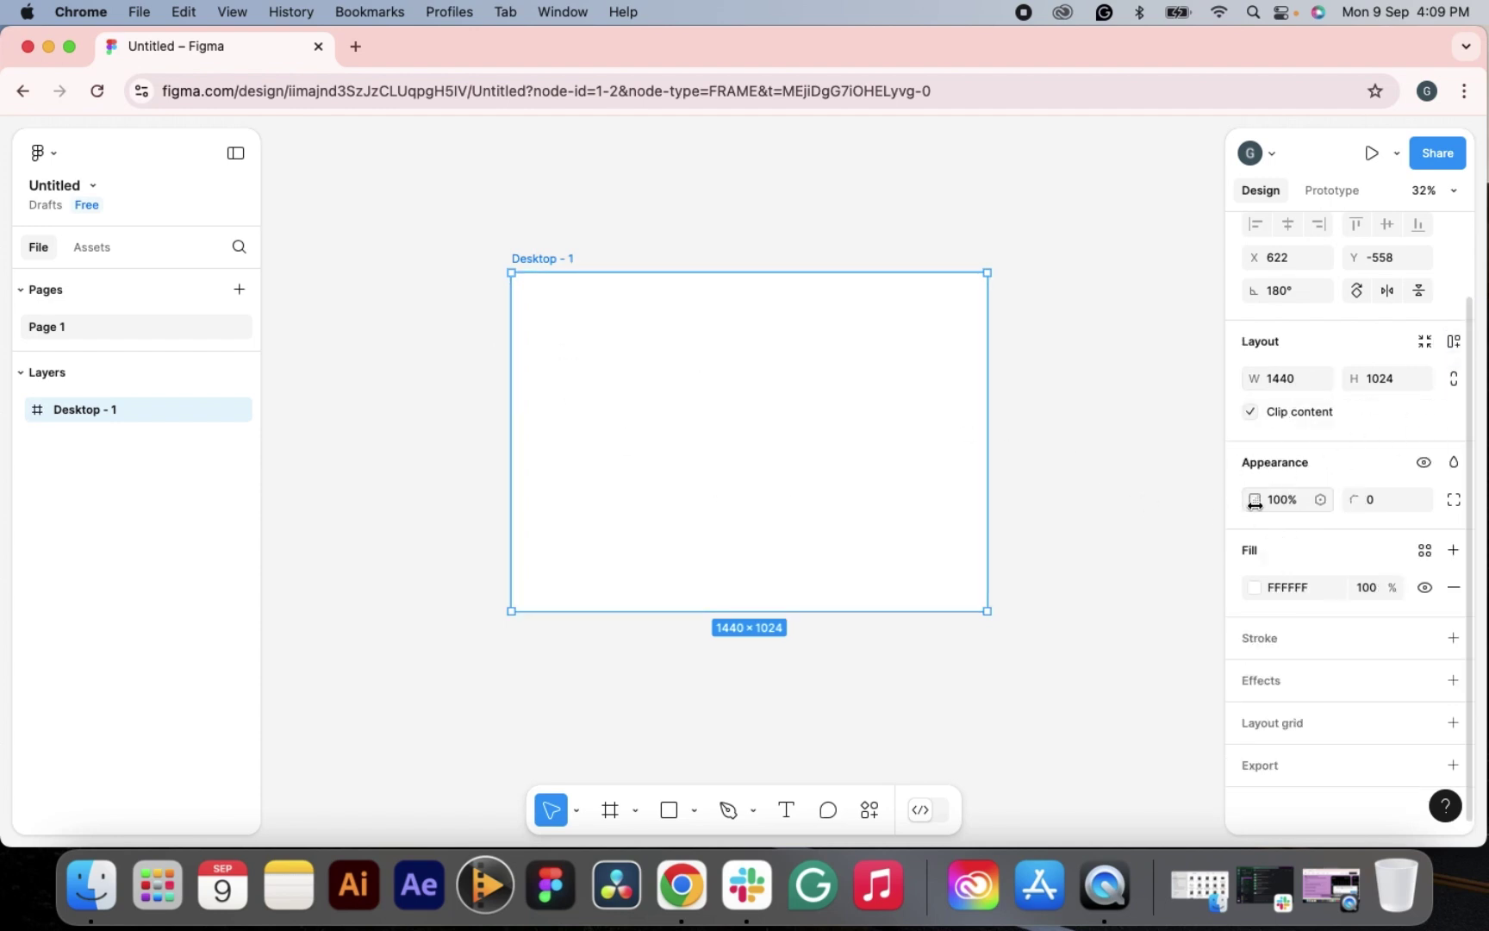
# - Change the Desktop - 1 frame's fill to the dark maroon 5E3535 and reselect the frame
pyautogui.click(1285, 503)
pyautogui.click(1254, 587)
pyautogui.moveTo(1156, 461); pyautogui.dragTo(1083, 481)
pyautogui.click(904, 206)
pyautogui.click(978, 443)
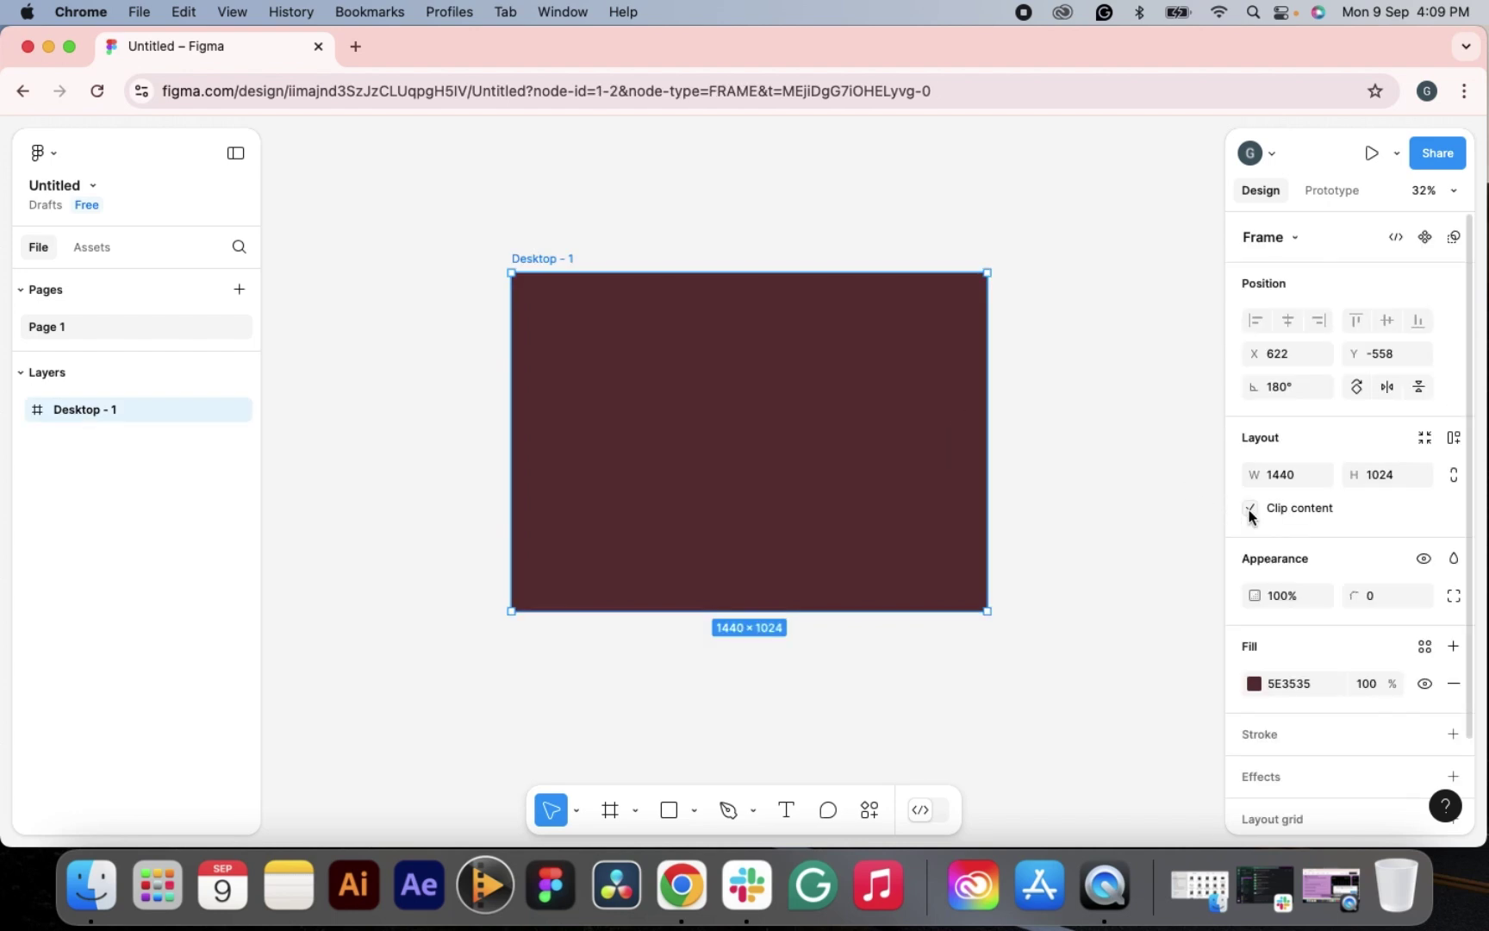
# - Lower the Desktop - 1 frame's opacity to about 90% and restore it to 100%
pyautogui.click(1259, 595)
pyautogui.moveTo(1260, 594)
pyautogui.mouseDown()
pyautogui.moveTo(1117, 594)
pyautogui.moveTo(1339, 595)
pyautogui.moveTo(1048, 560)
pyautogui.moveTo(1303, 578)
pyautogui.moveTo(1237, 595)
pyautogui.mouseUp()
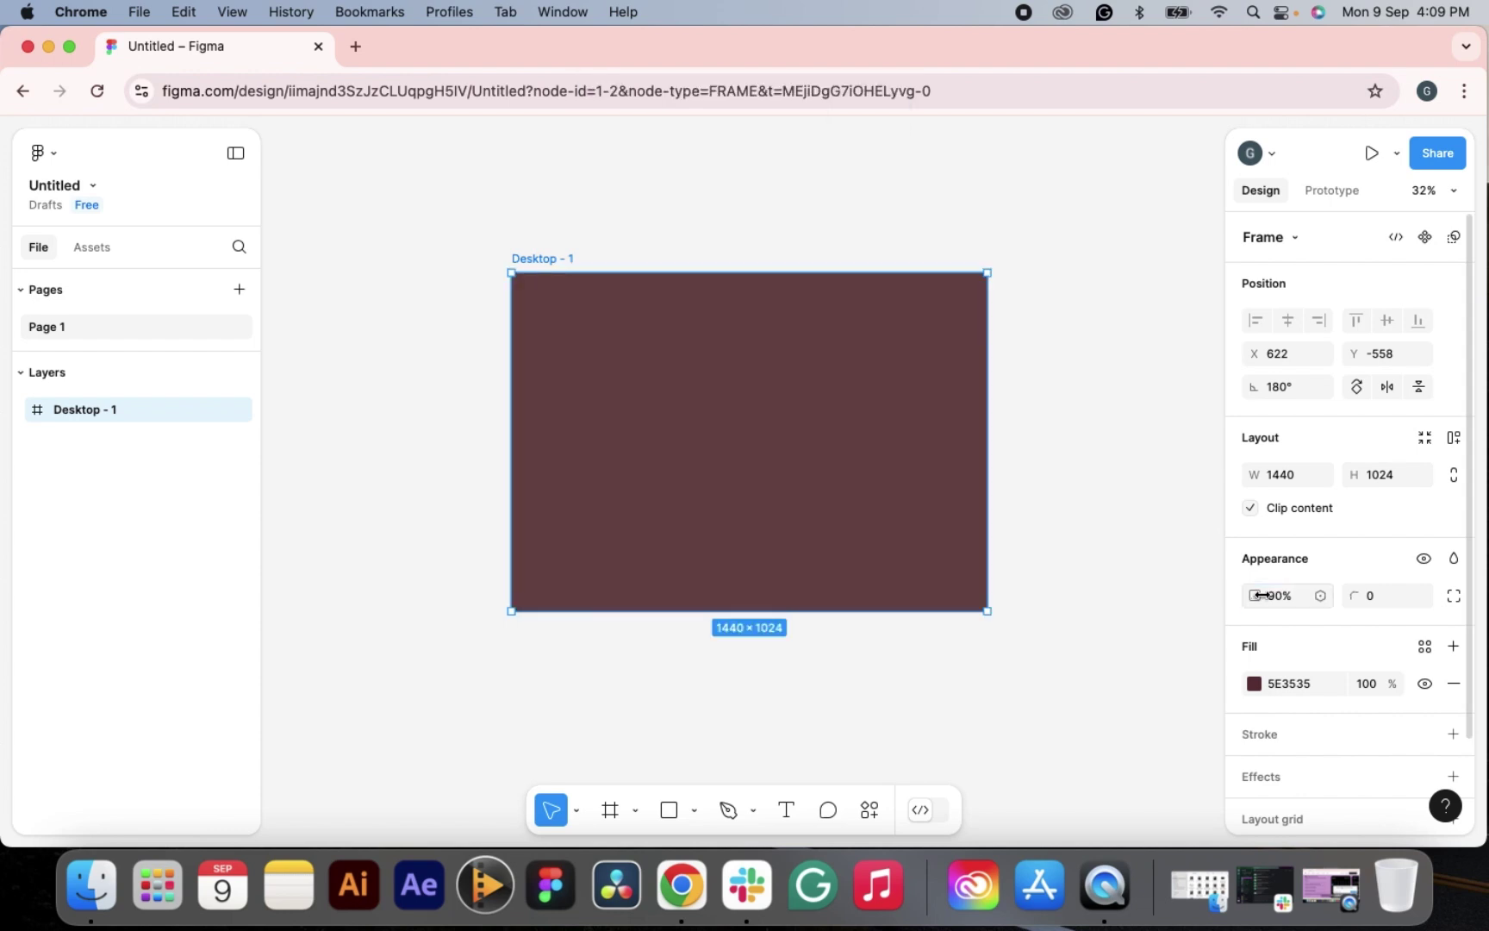
pyautogui.press('Escape')
pyautogui.click(943, 459)
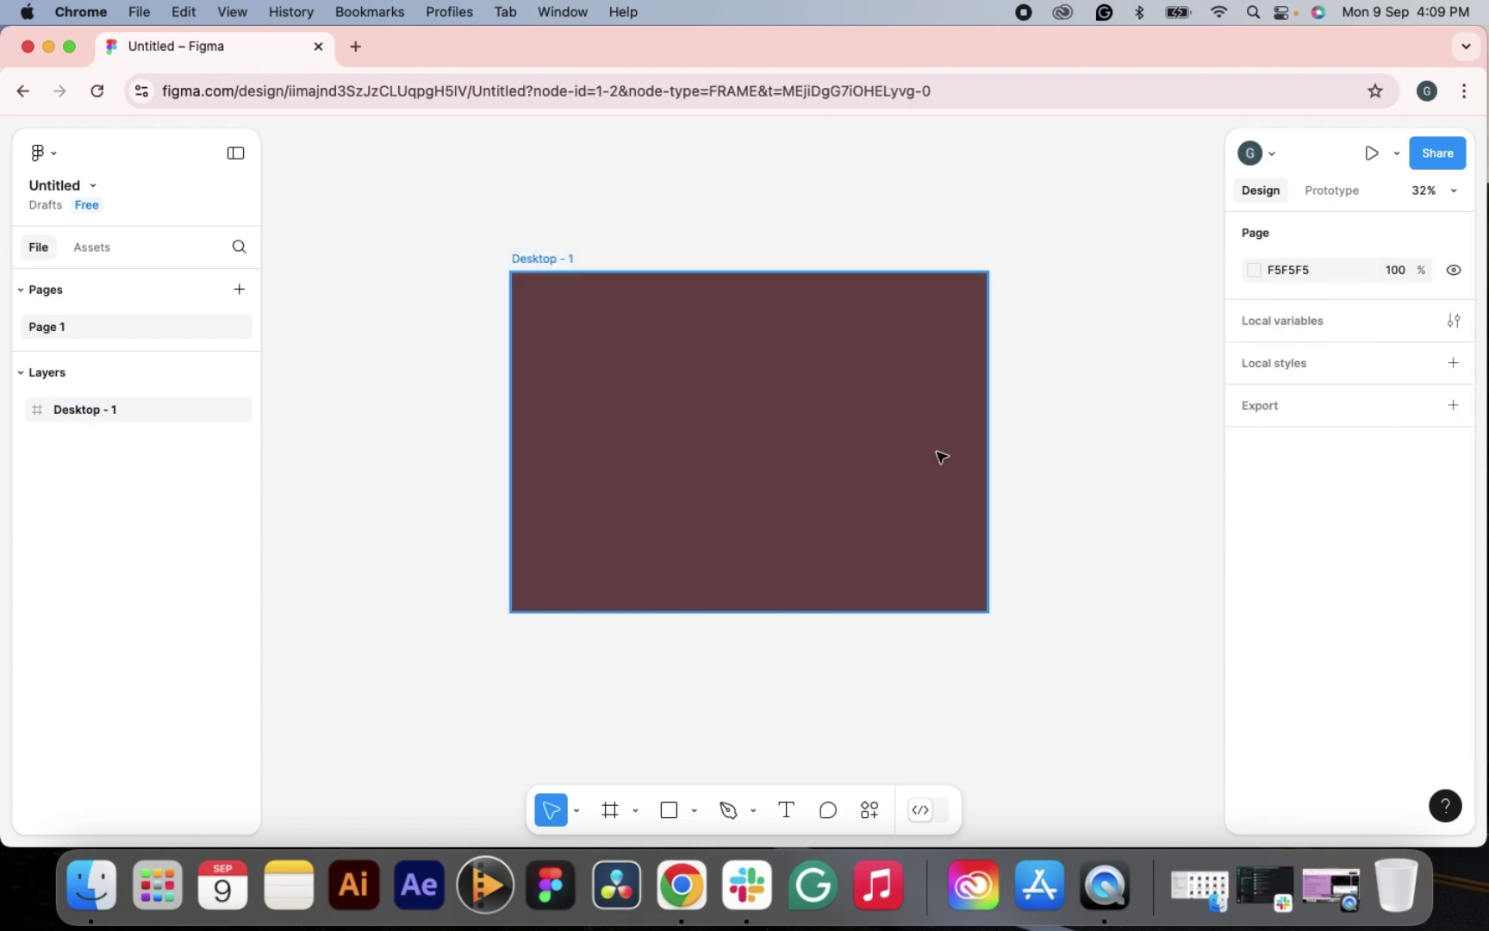
pyautogui.moveTo(1256, 596); pyautogui.dragTo(1256, 595)
pyautogui.click(1190, 594)
pyautogui.click(907, 472)
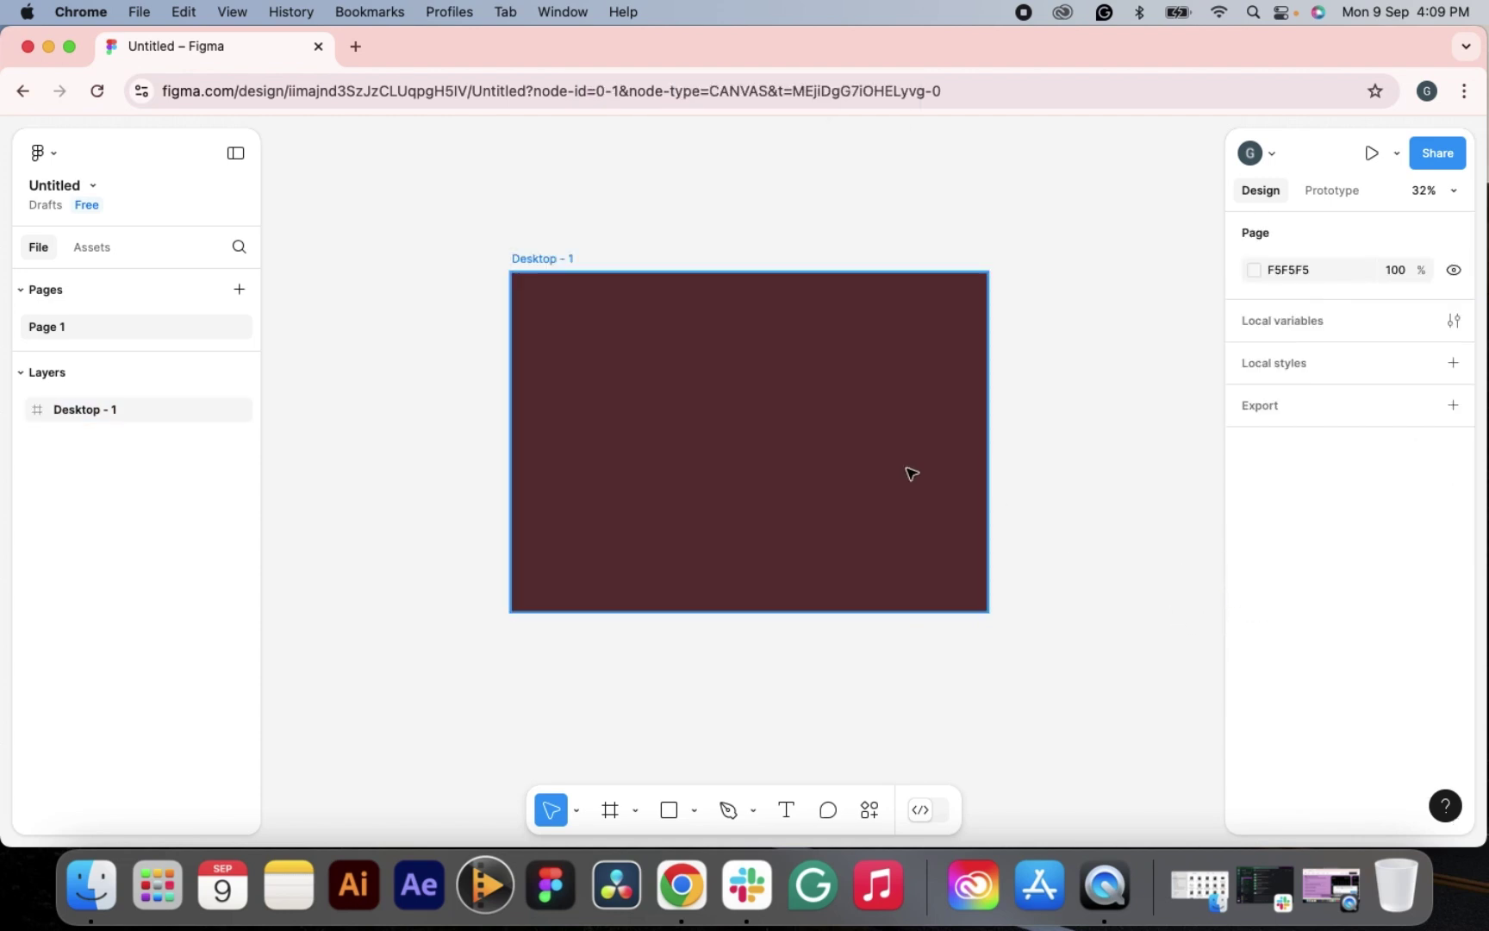
pyautogui.click(1081, 548)
pyautogui.click(940, 495)
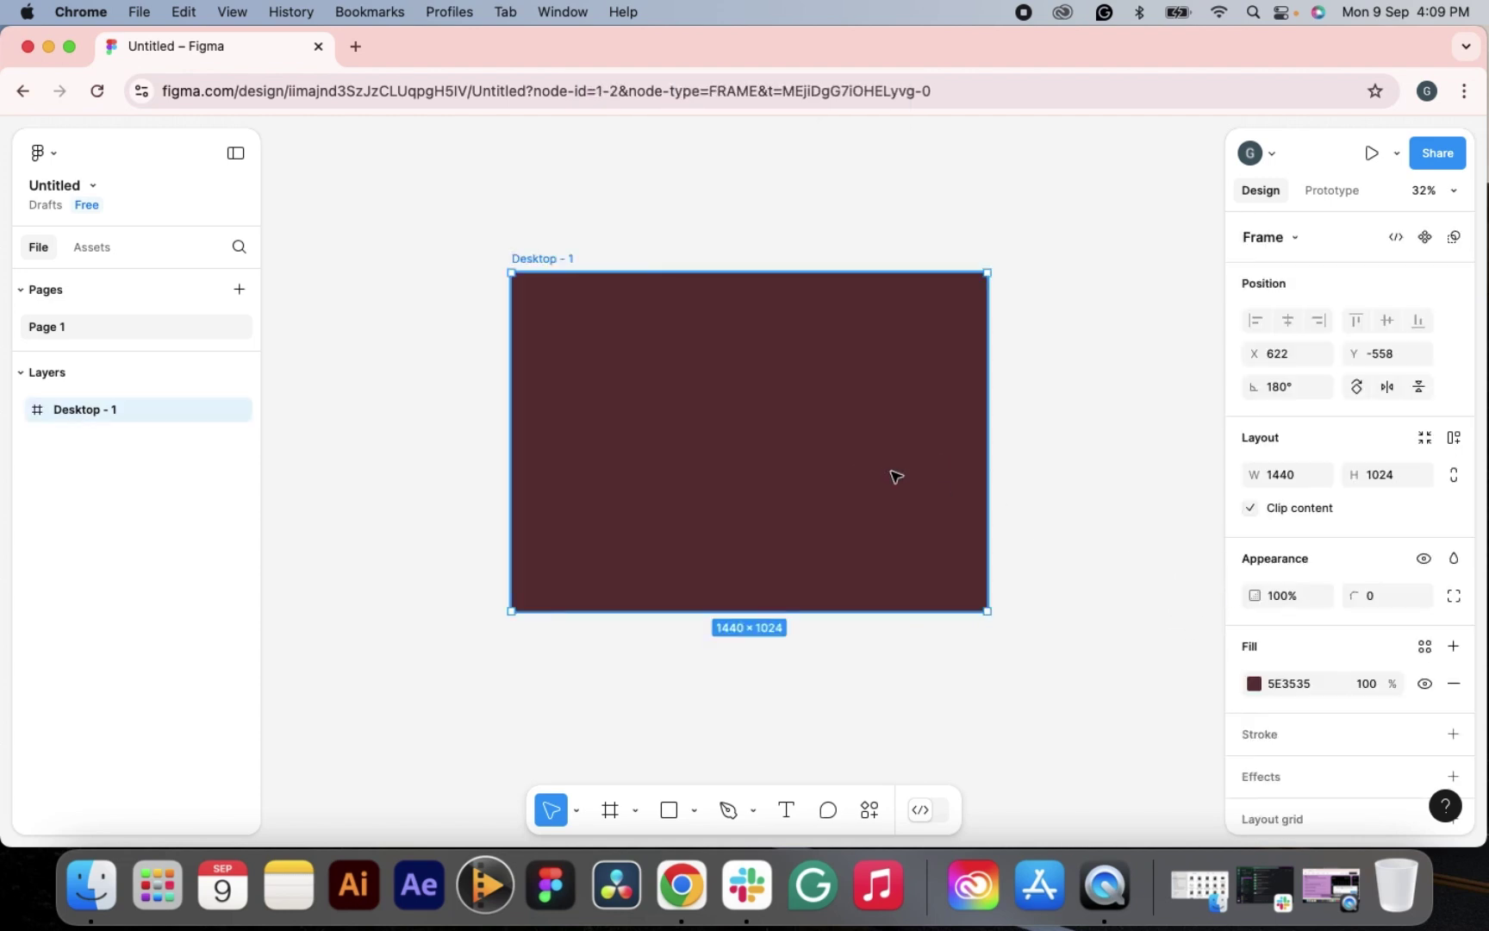
# - Try F5F5F5 as the Desktop - 1 frame's fill color and set the fill to FFFFFF
pyautogui.click(1254, 684)
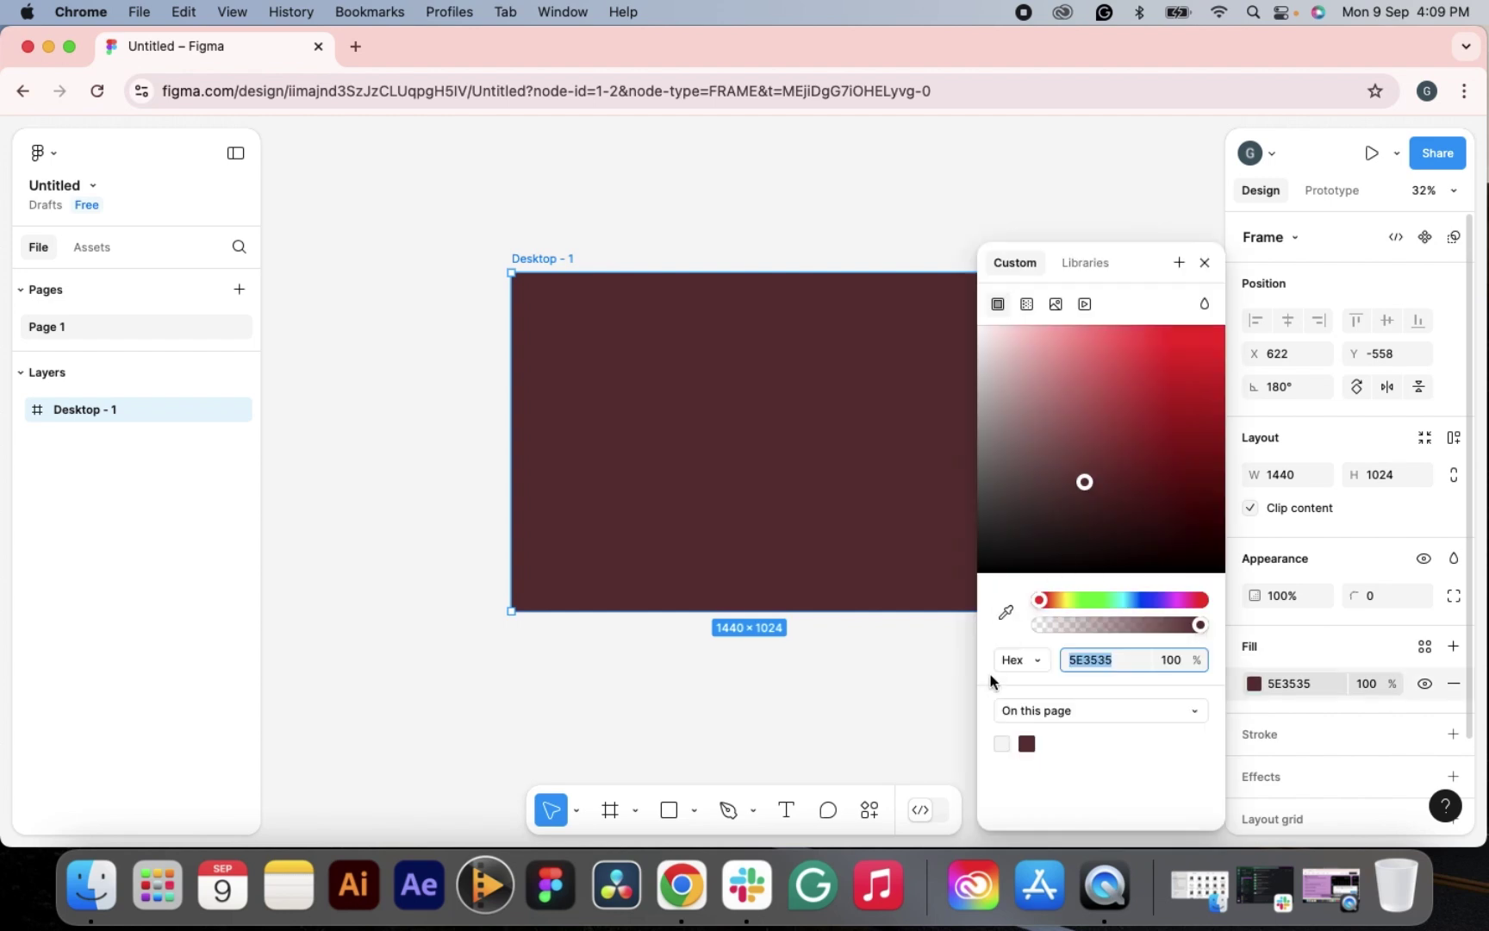
pyautogui.click(1001, 742)
pyautogui.click(1092, 661)
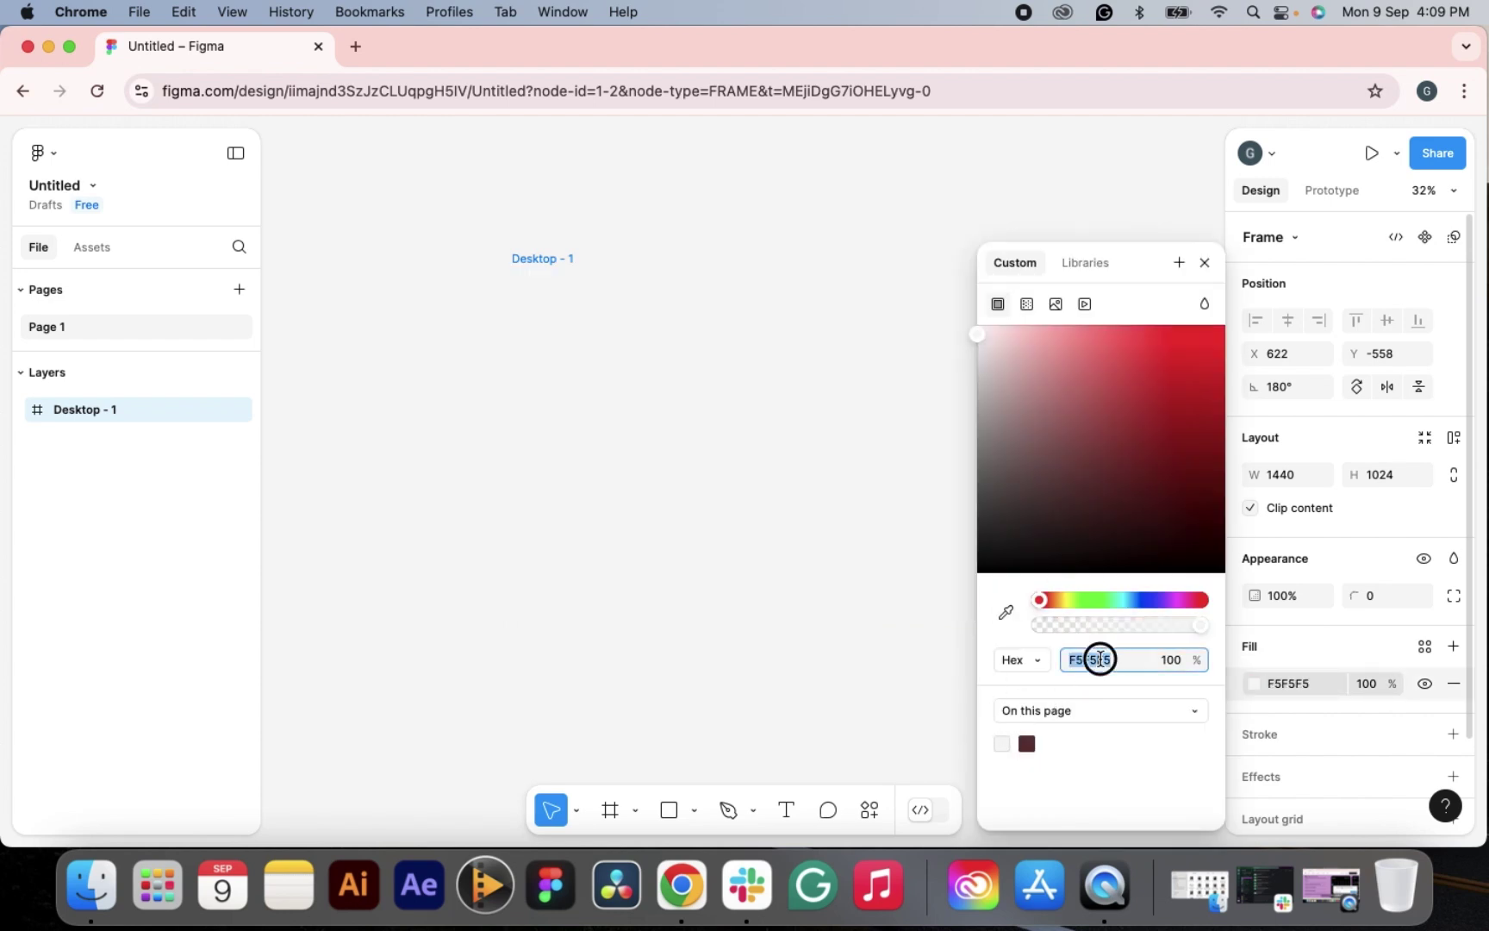
pyautogui.write('ff')
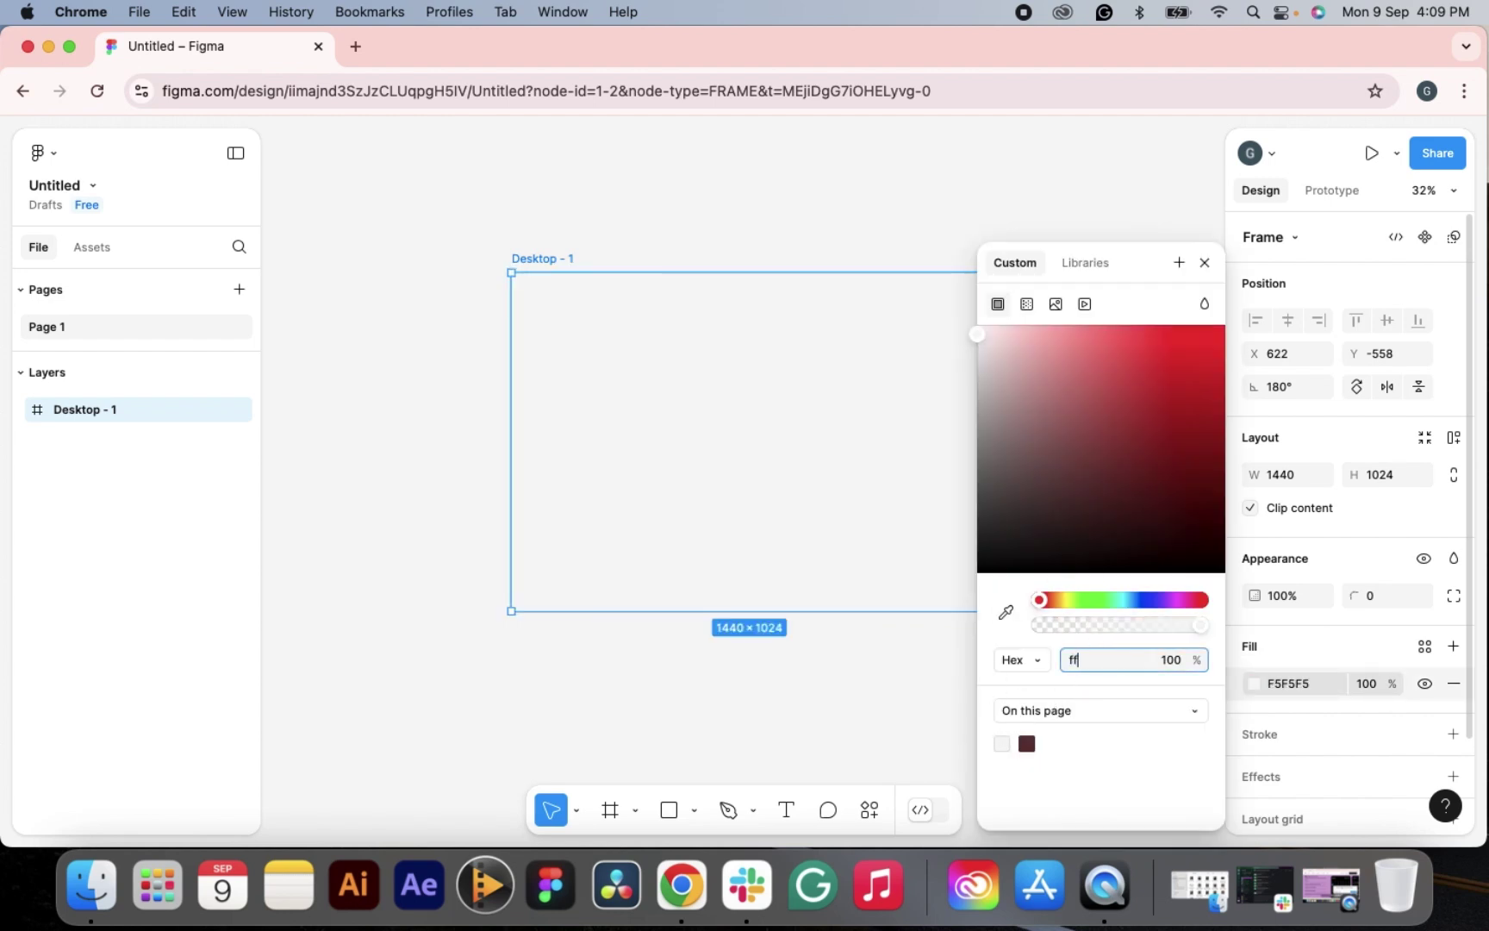
pyautogui.write('ffff')
pyautogui.press('Return')
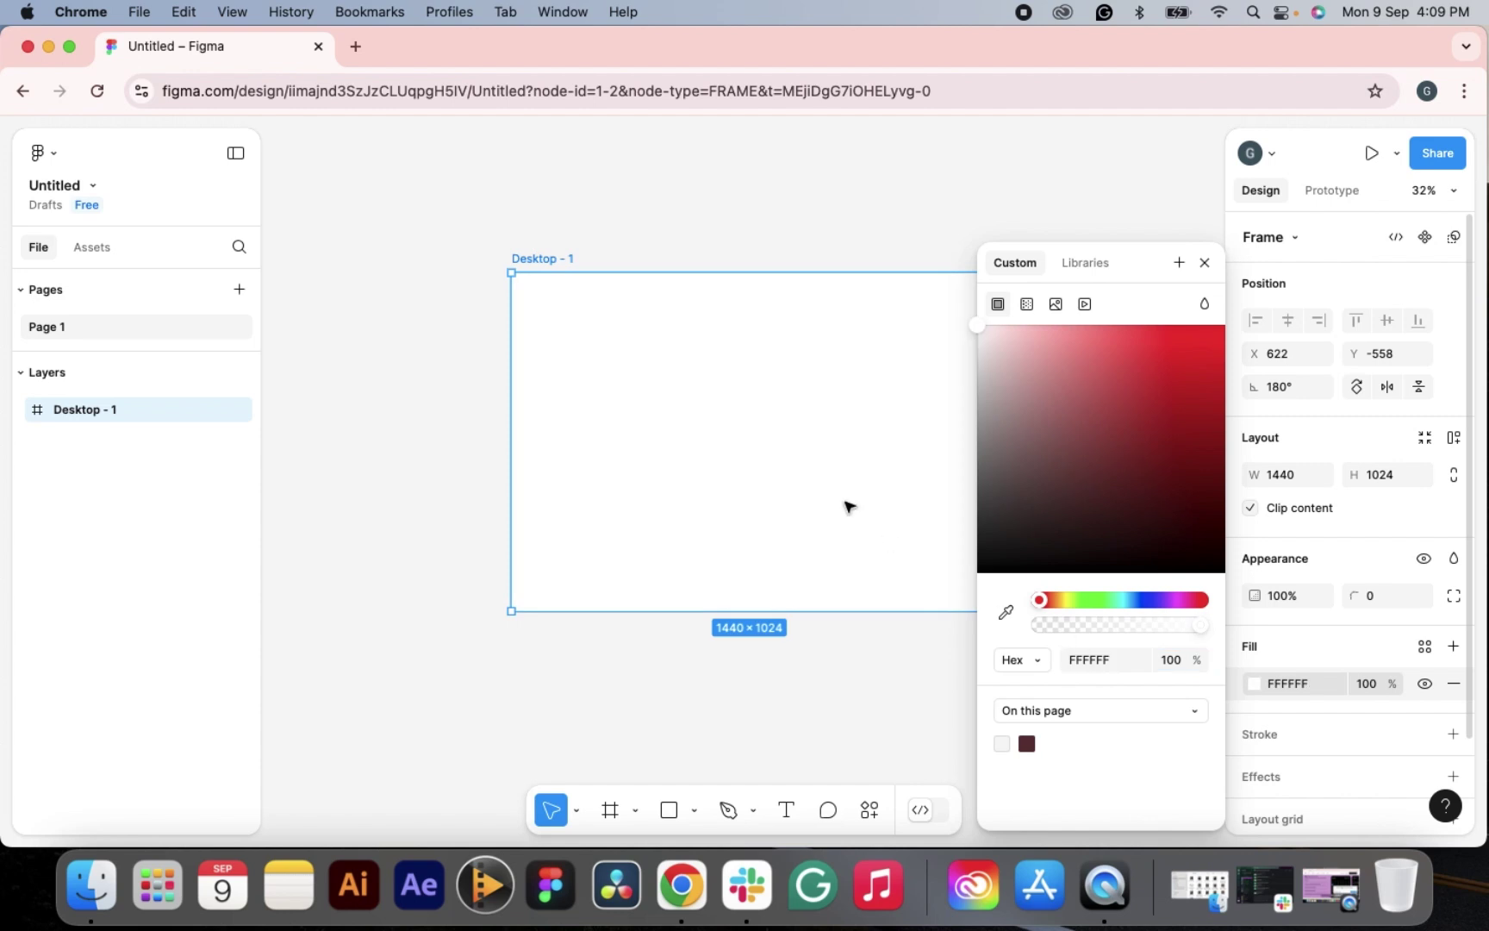
pyautogui.click(830, 678)
# - Look at the library styles available for the Desktop - 1 frame's stroke
pyautogui.click(894, 535)
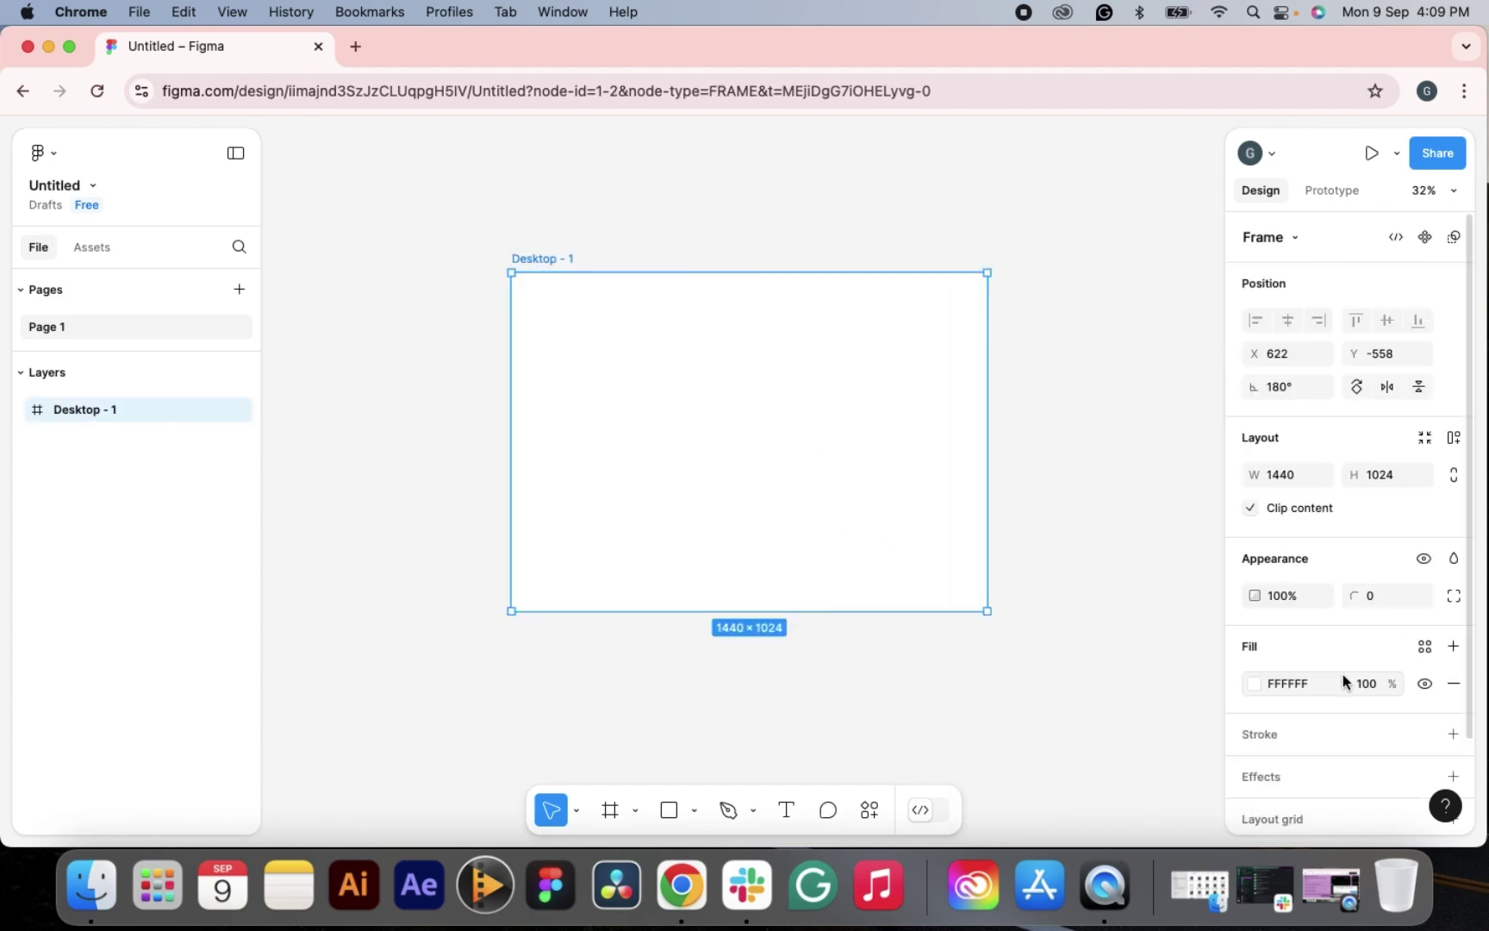
pyautogui.scroll(-2, 1340, 672)
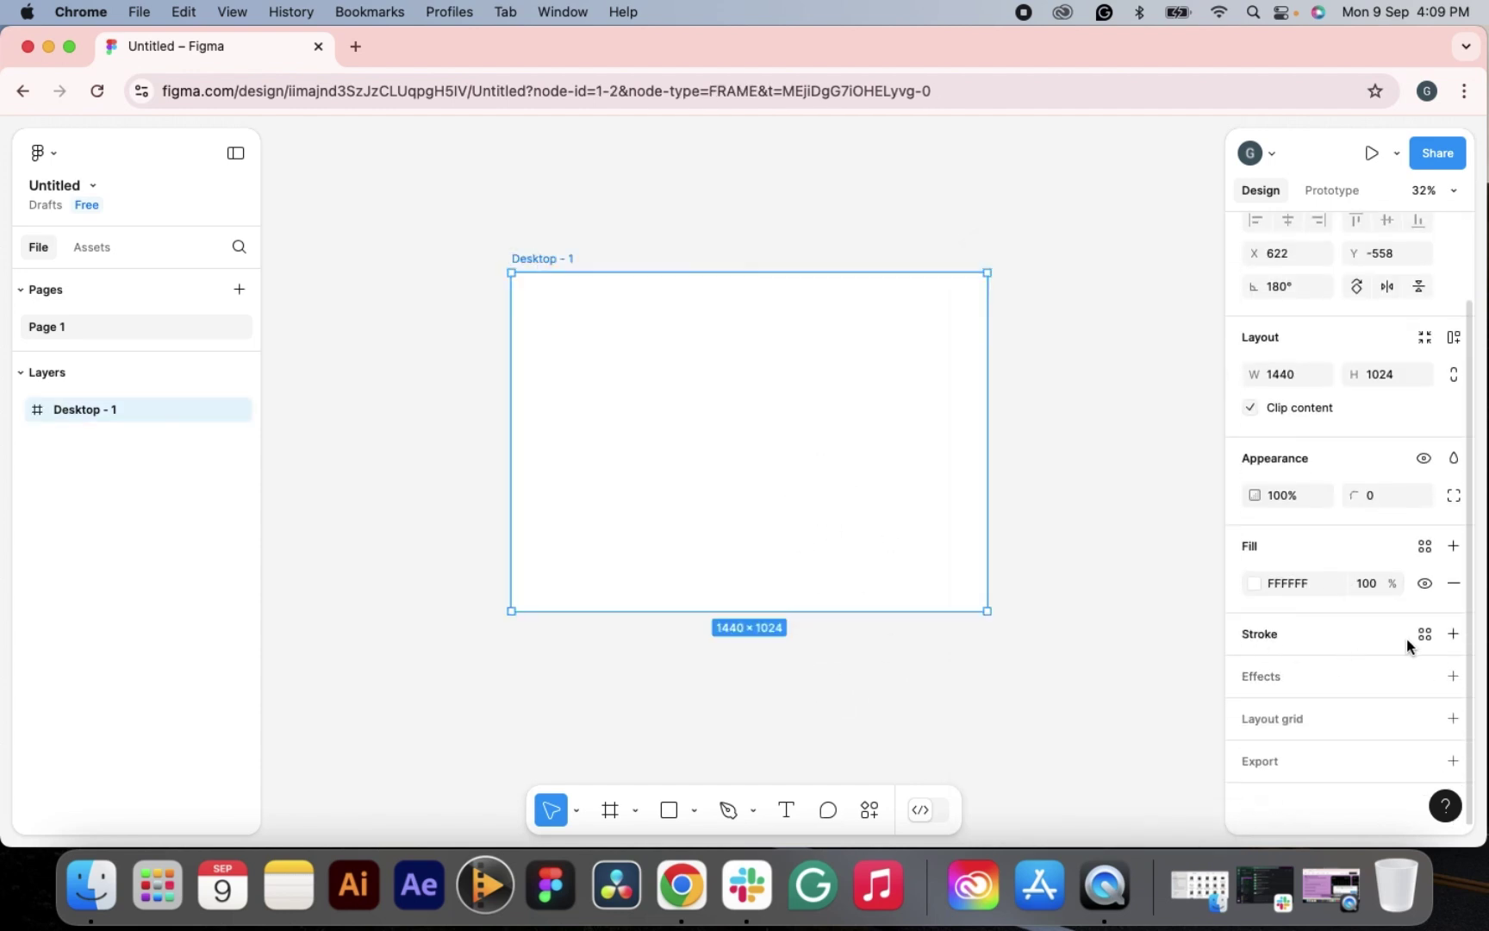
pyautogui.click(1423, 636)
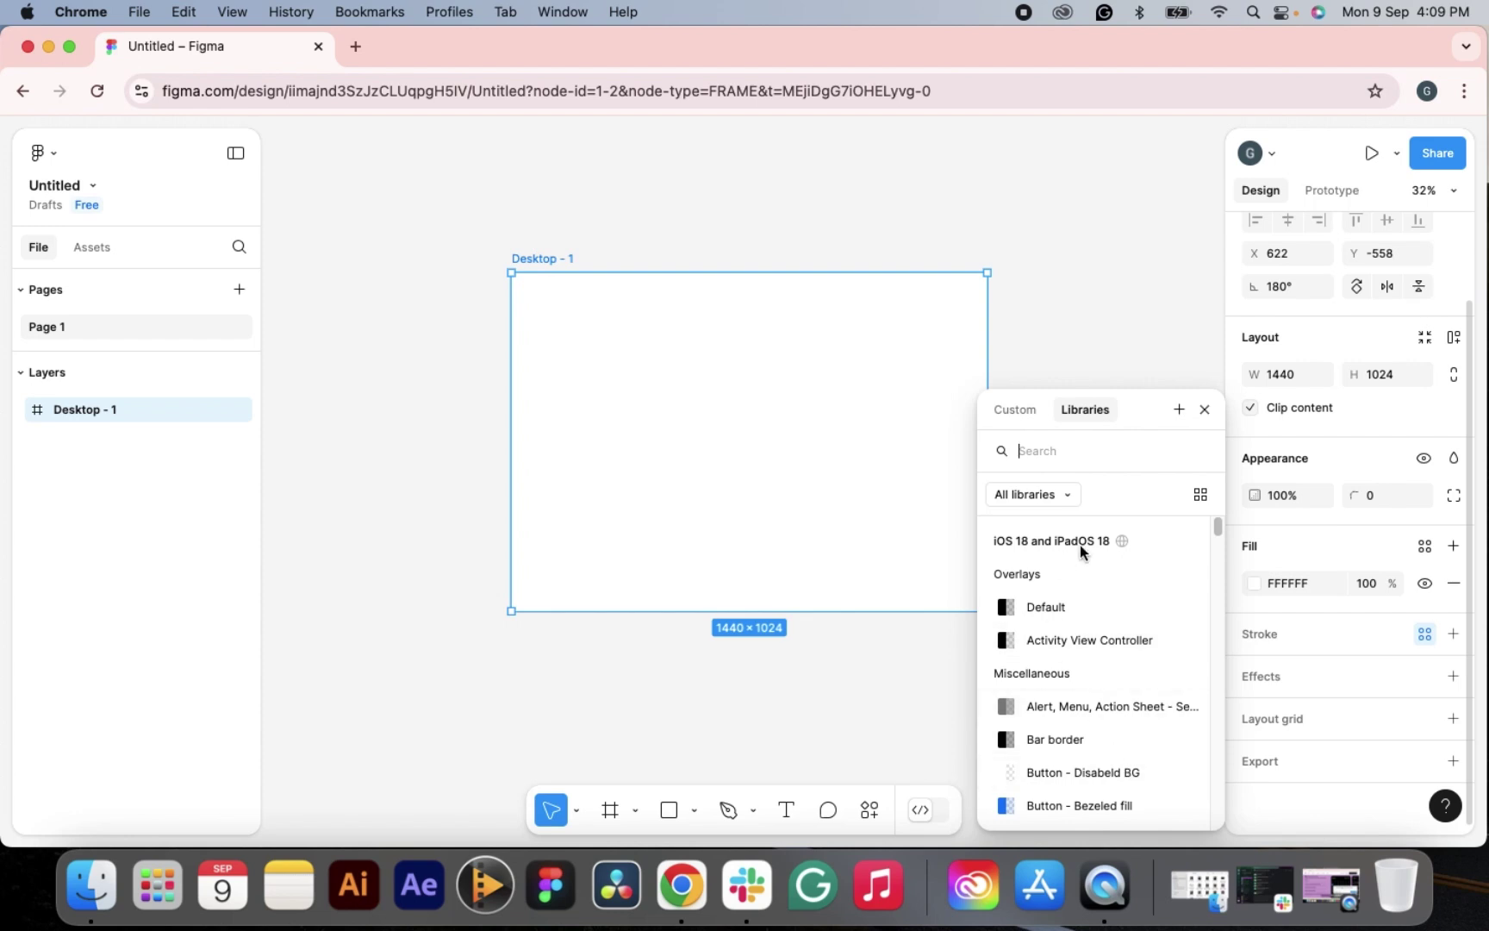
pyautogui.click(1205, 409)
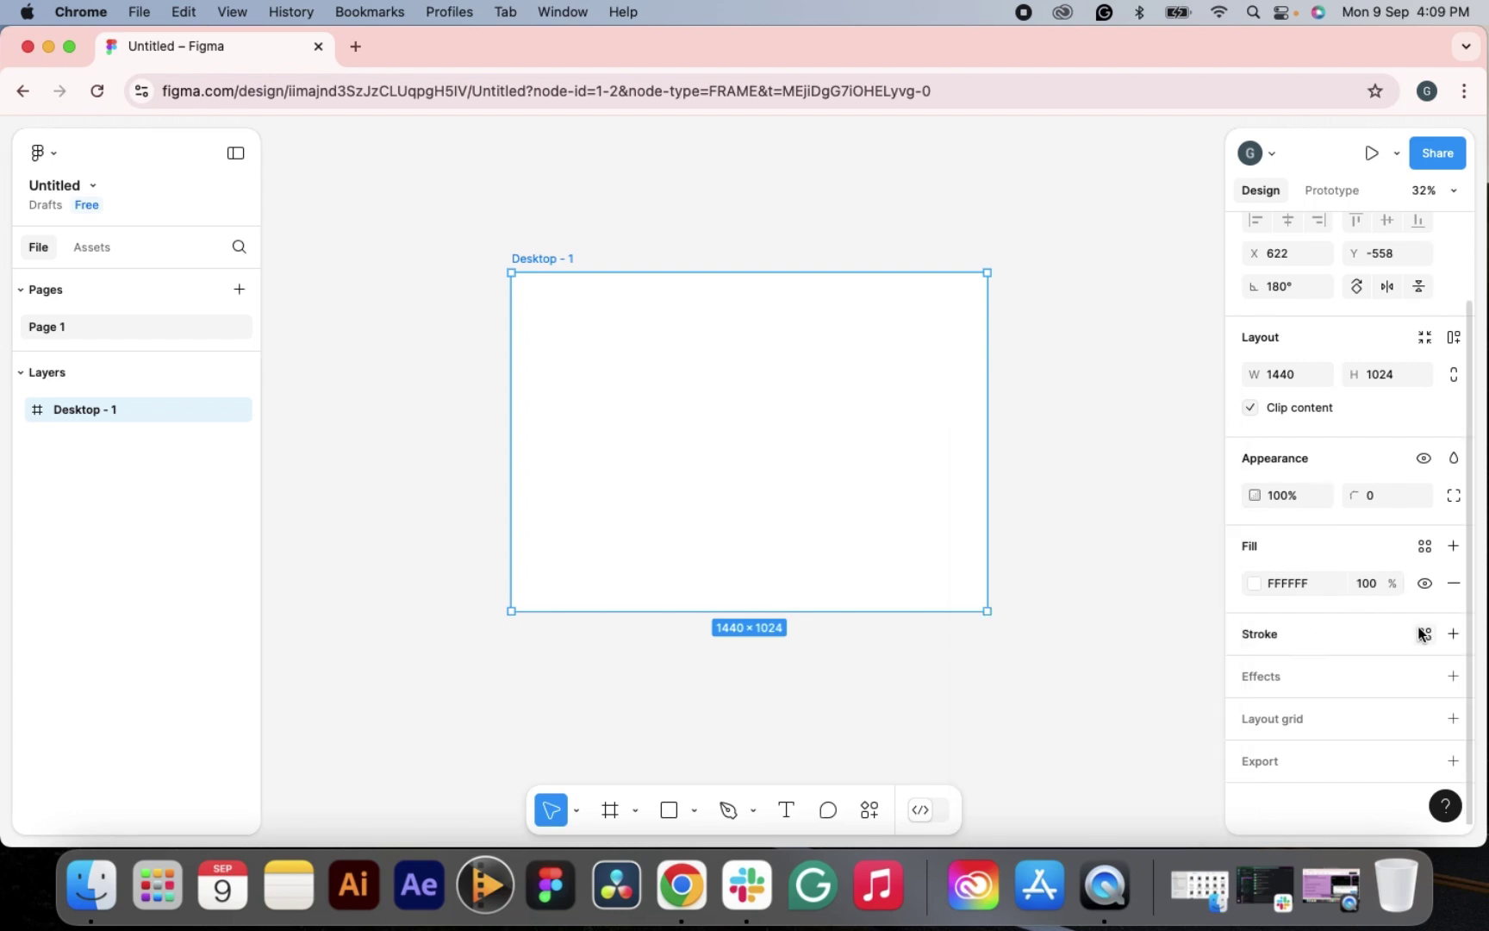
# - Add a stroke to the Desktop - 1 frame with a weight of 29 and the dark blue color 0A0738
pyautogui.click(1452, 633)
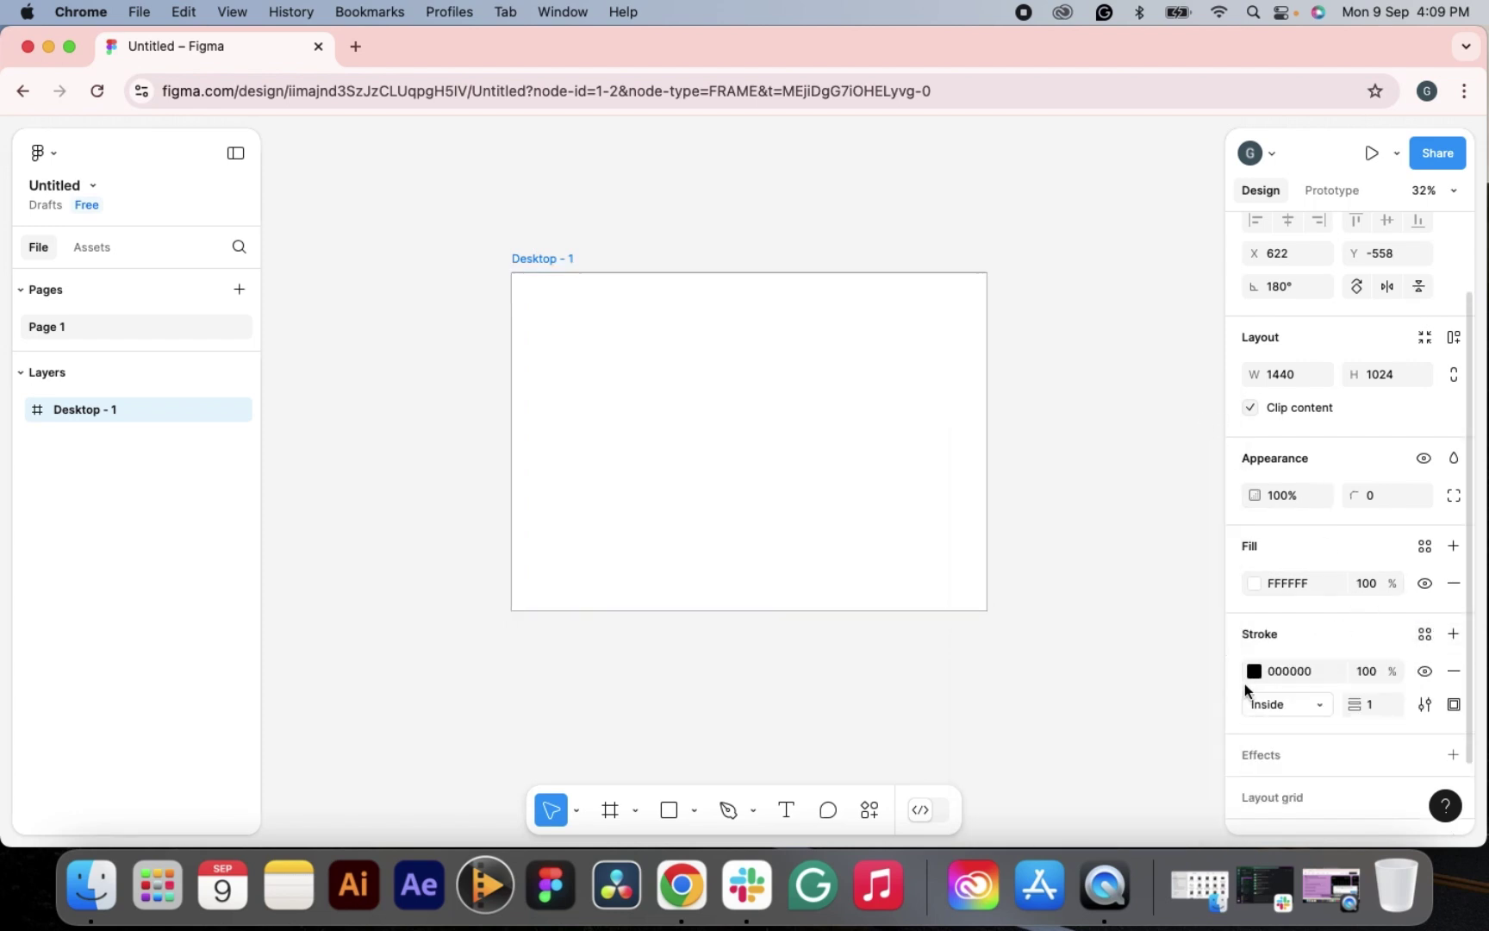
pyautogui.moveTo(1349, 705); pyautogui.dragTo(1383, 707)
pyautogui.click(1254, 672)
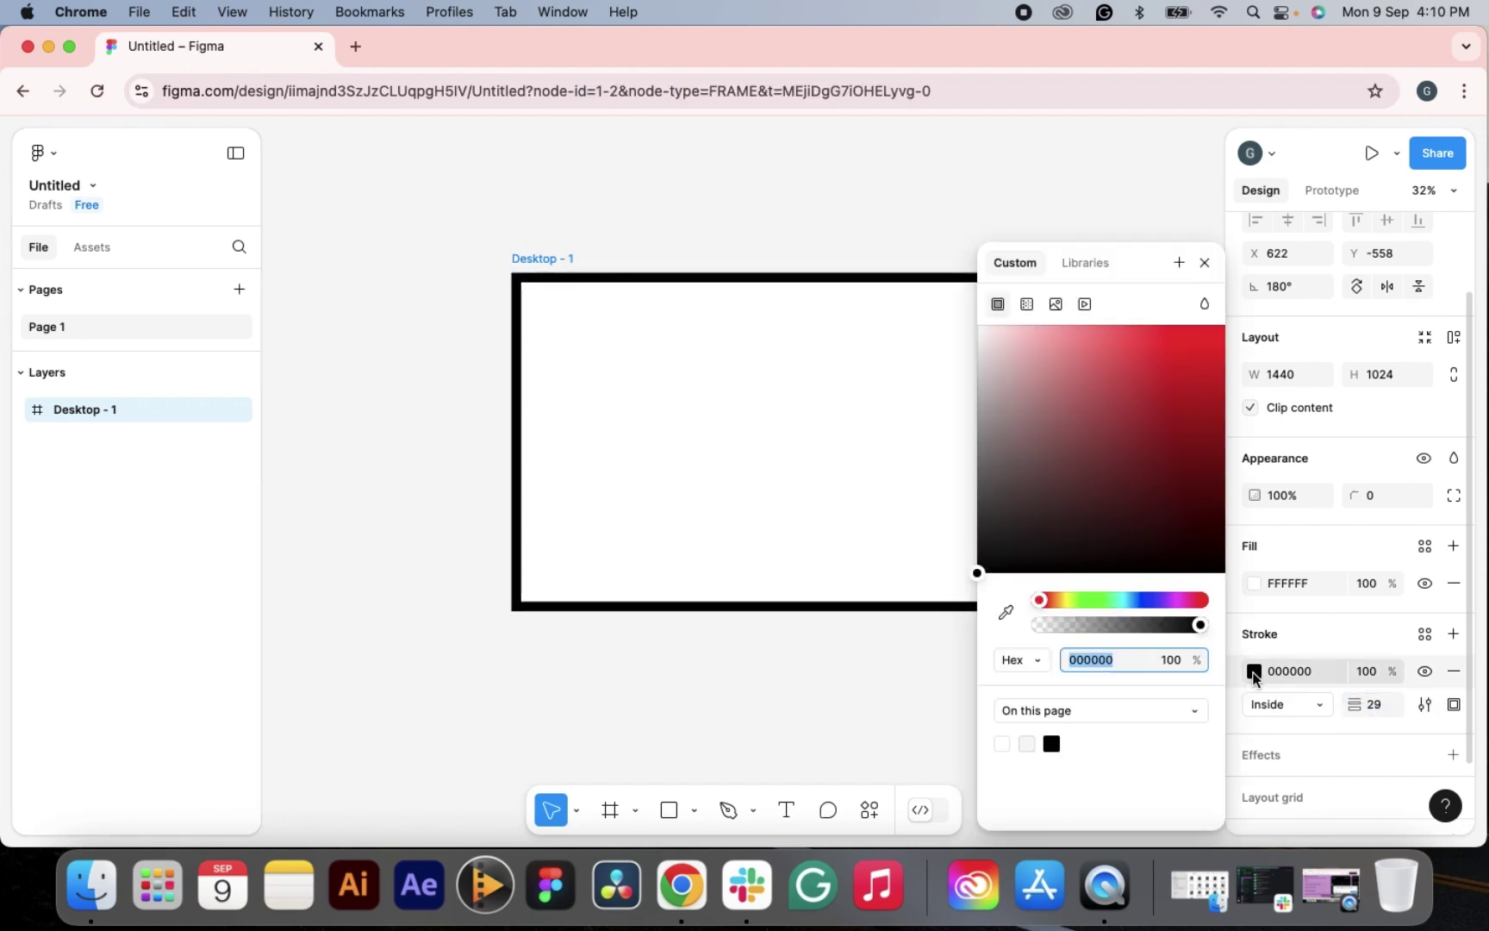
pyautogui.click(1147, 599)
pyautogui.moveTo(1140, 439)
pyautogui.mouseDown()
pyautogui.moveTo(1180, 345)
pyautogui.moveTo(1004, 339)
pyautogui.mouseUp()
pyautogui.click(1190, 369)
pyautogui.moveTo(1147, 353); pyautogui.dragTo(1193, 518)
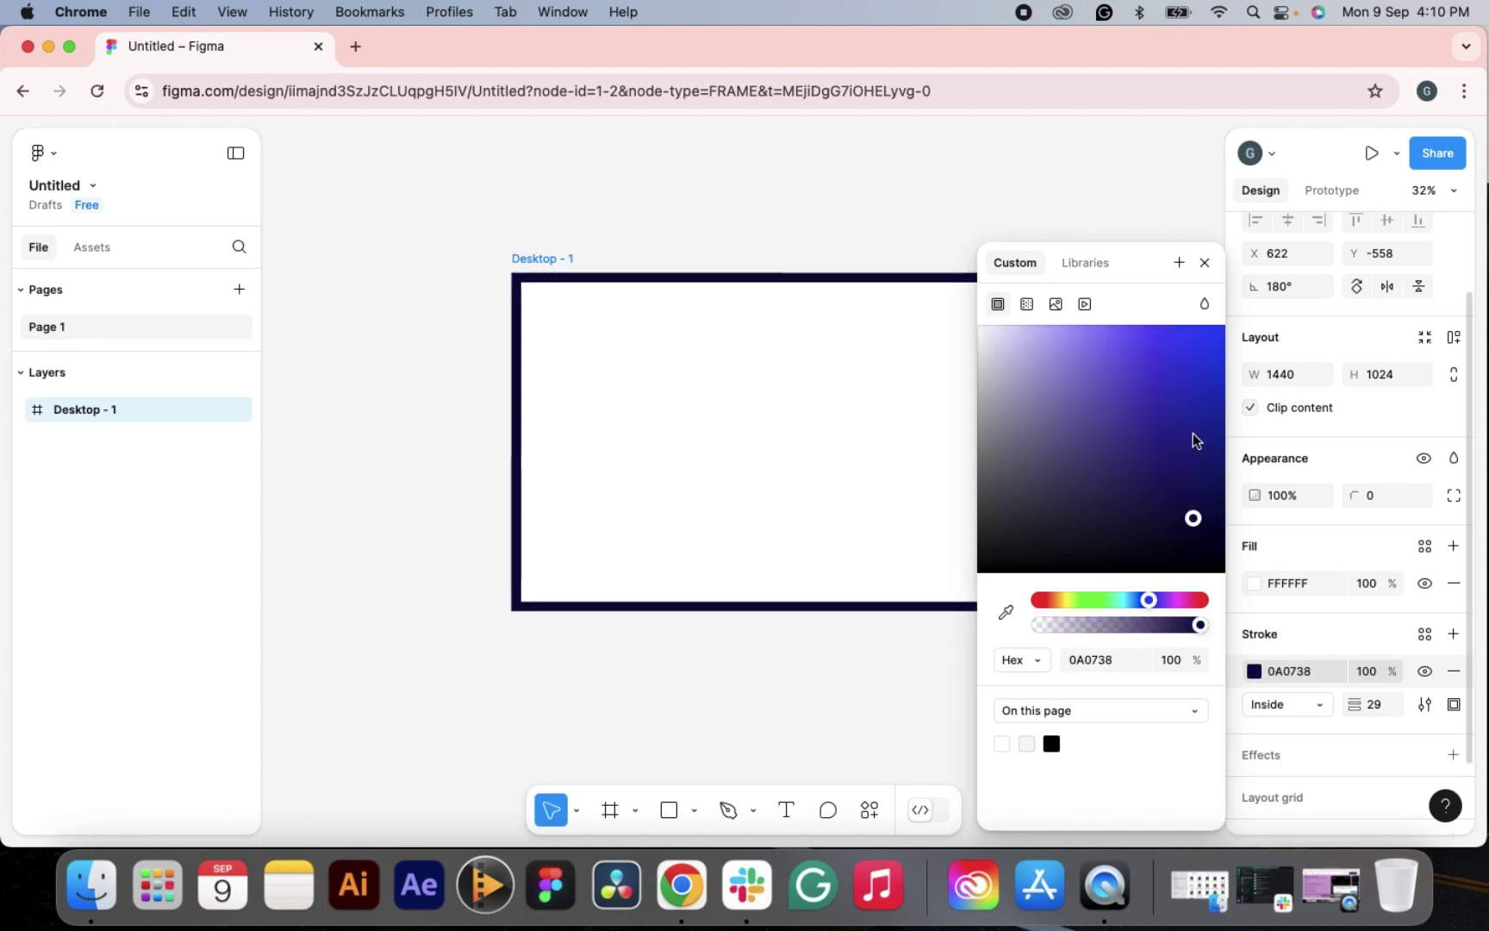
pyautogui.click(1205, 263)
# - Try the Outside stroke position, change it to Center, and reduce the stroke weight to 7
pyautogui.click(1284, 704)
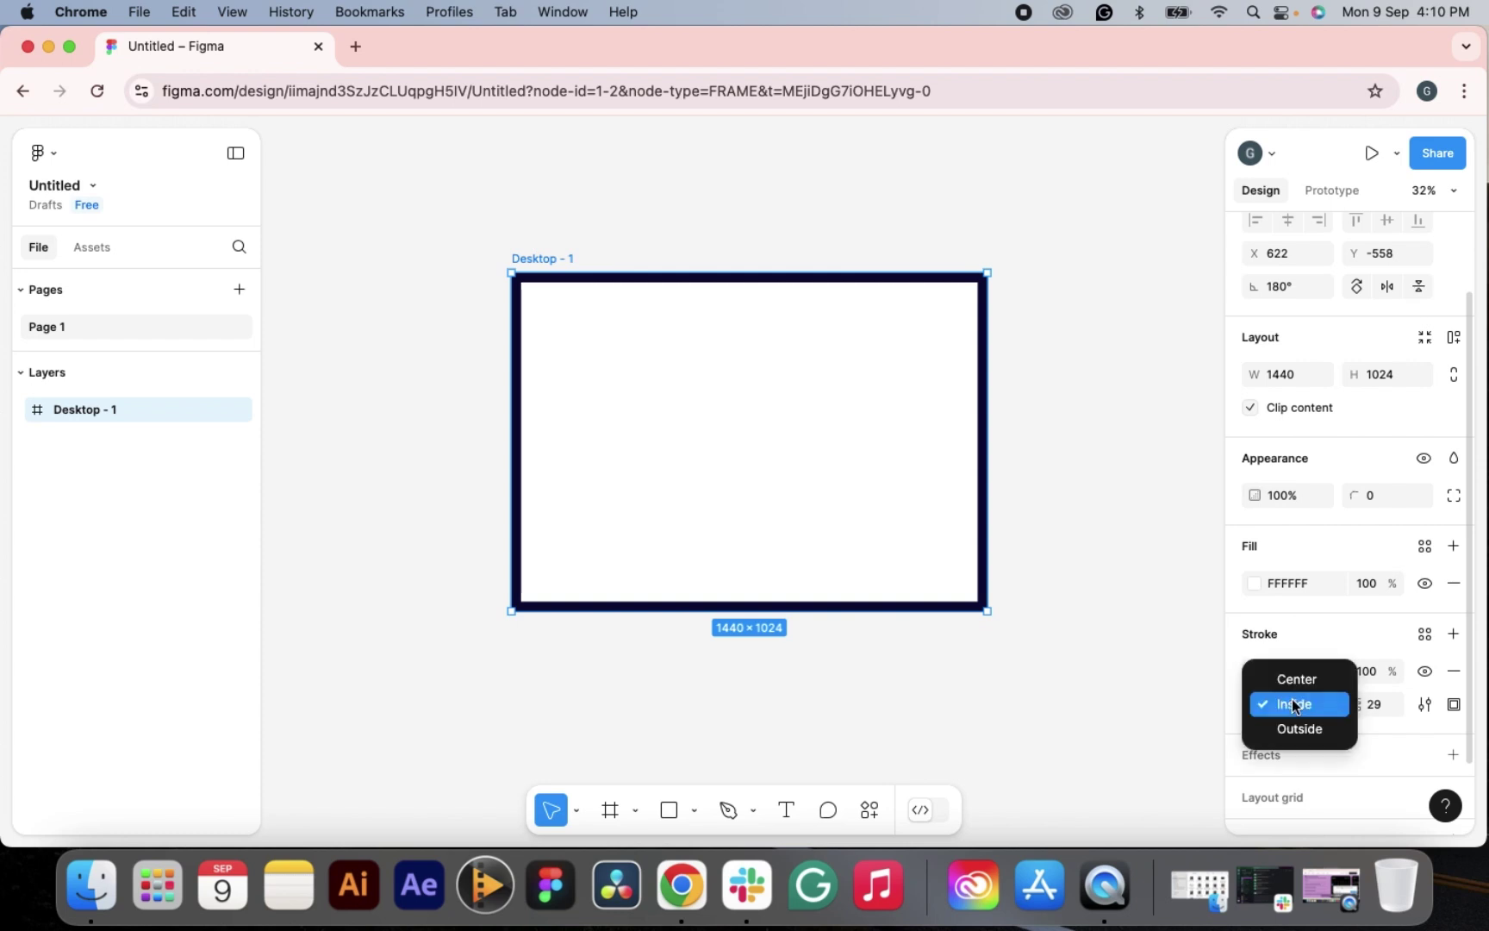
pyautogui.click(1287, 727)
pyautogui.click(1284, 704)
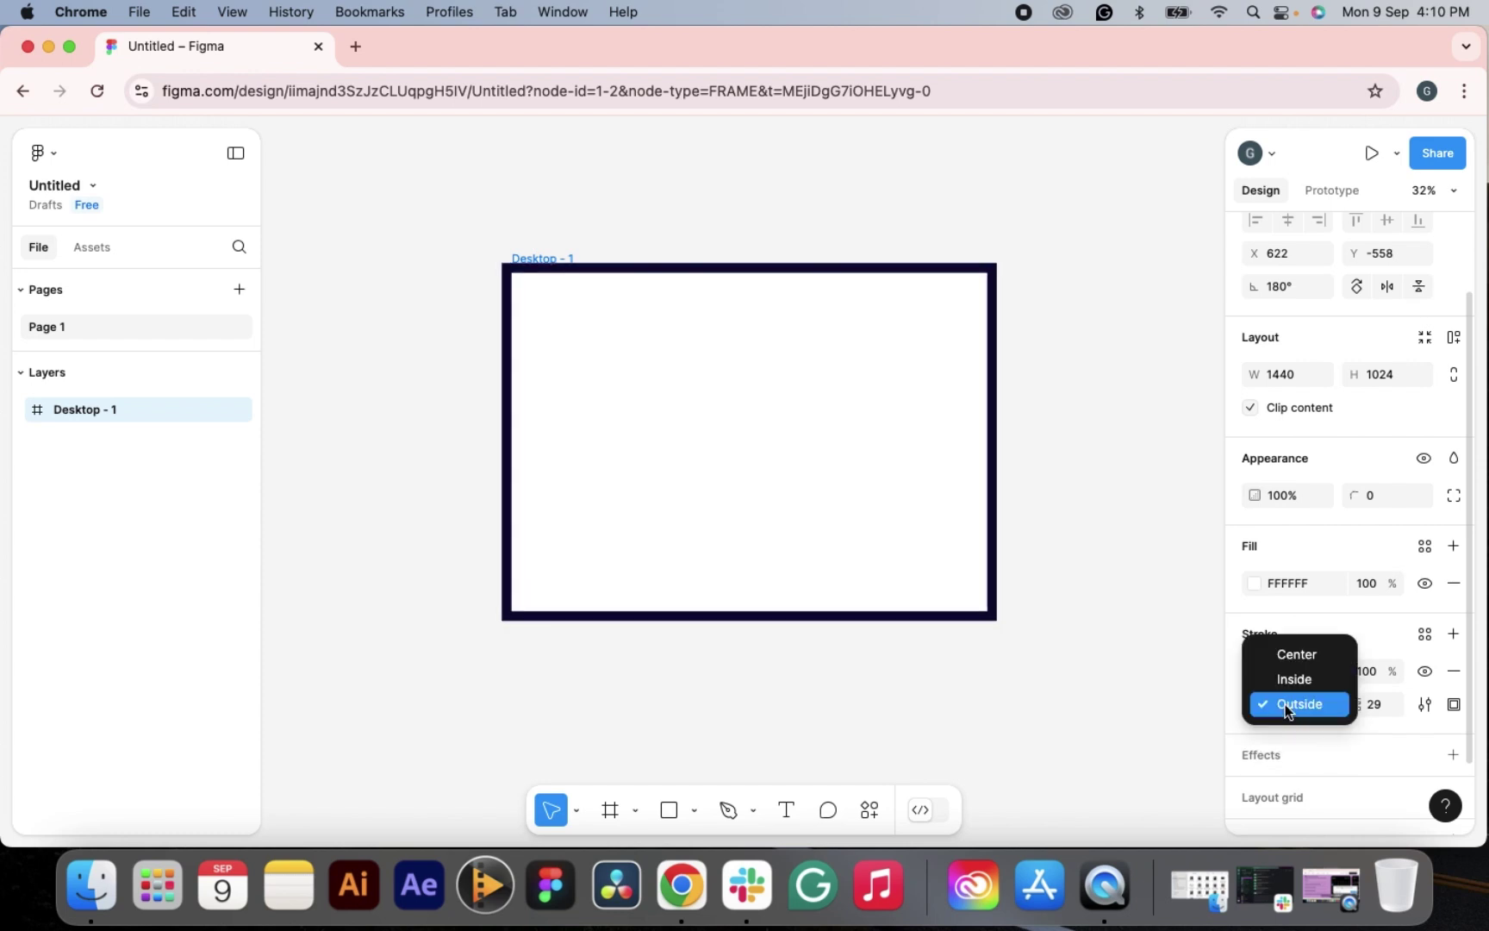
pyautogui.click(1287, 657)
pyautogui.moveTo(1353, 704)
pyautogui.mouseDown()
pyautogui.moveTo(1237, 701)
pyautogui.moveTo(1393, 704)
pyautogui.moveTo(1300, 701)
pyautogui.mouseUp()
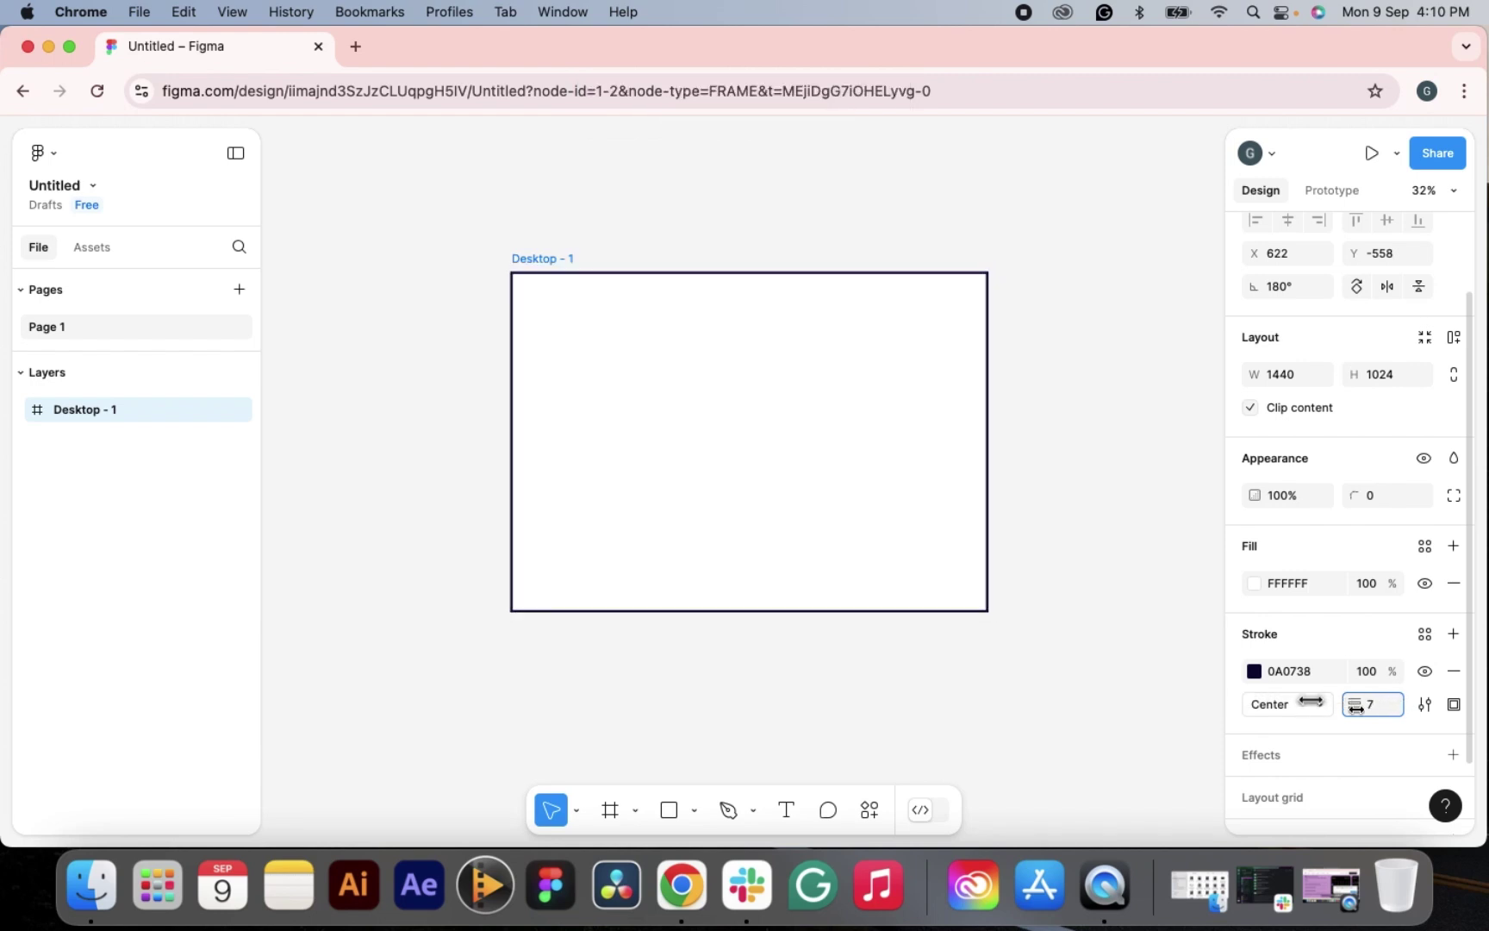
# - Remove the dark blue stroke from the Desktop - 1 frame and add a new 000000 stroke
pyautogui.click(1451, 673)
pyautogui.click(1008, 560)
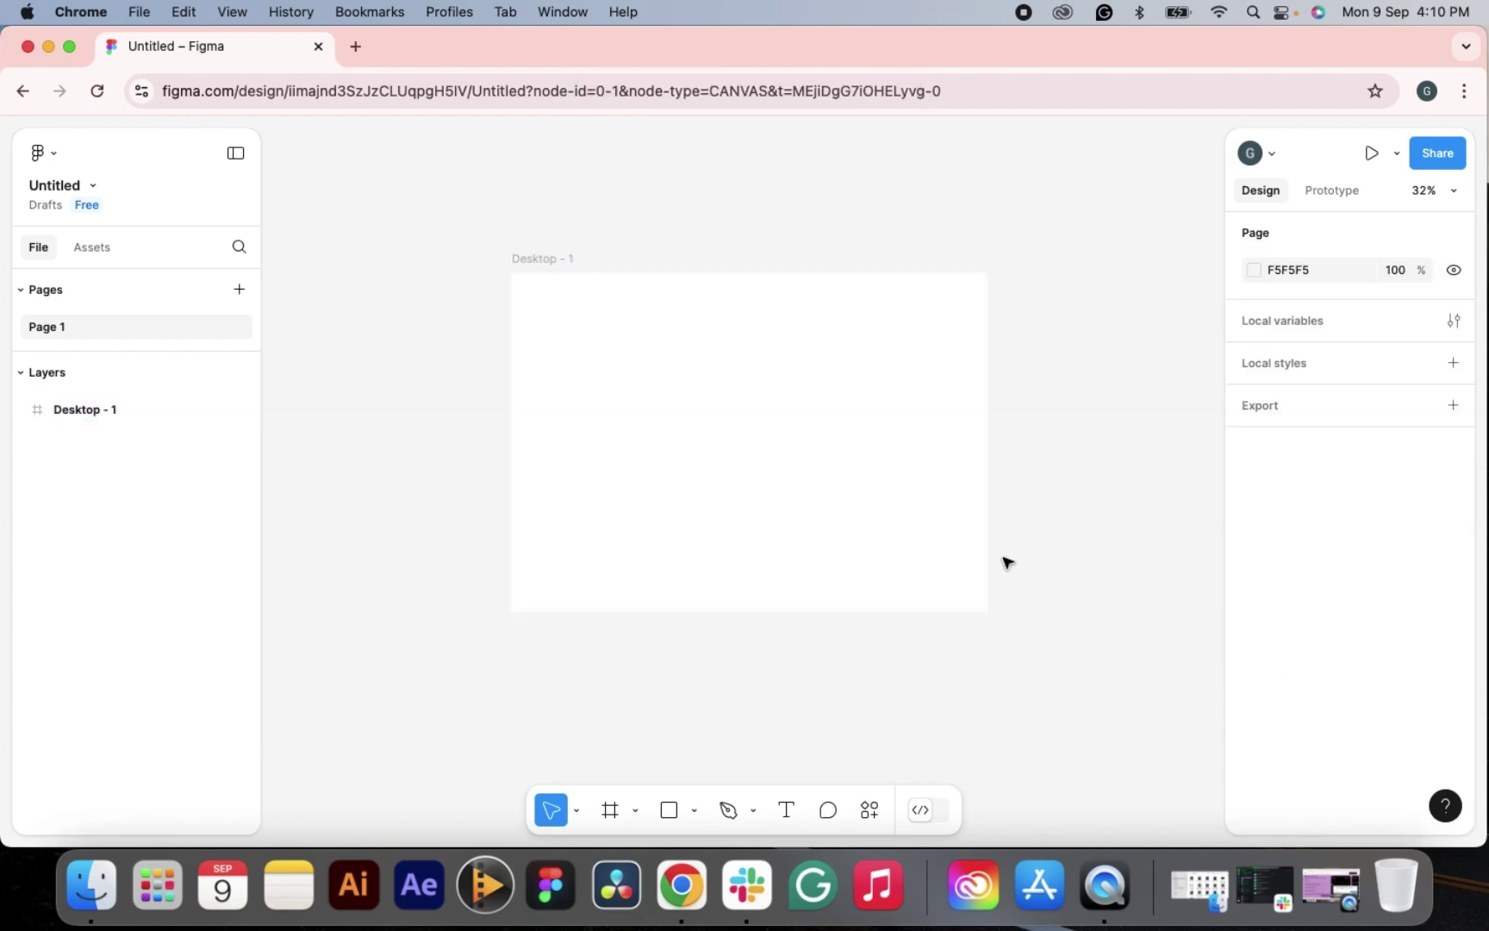
pyautogui.click(744, 487)
pyautogui.click(1453, 734)
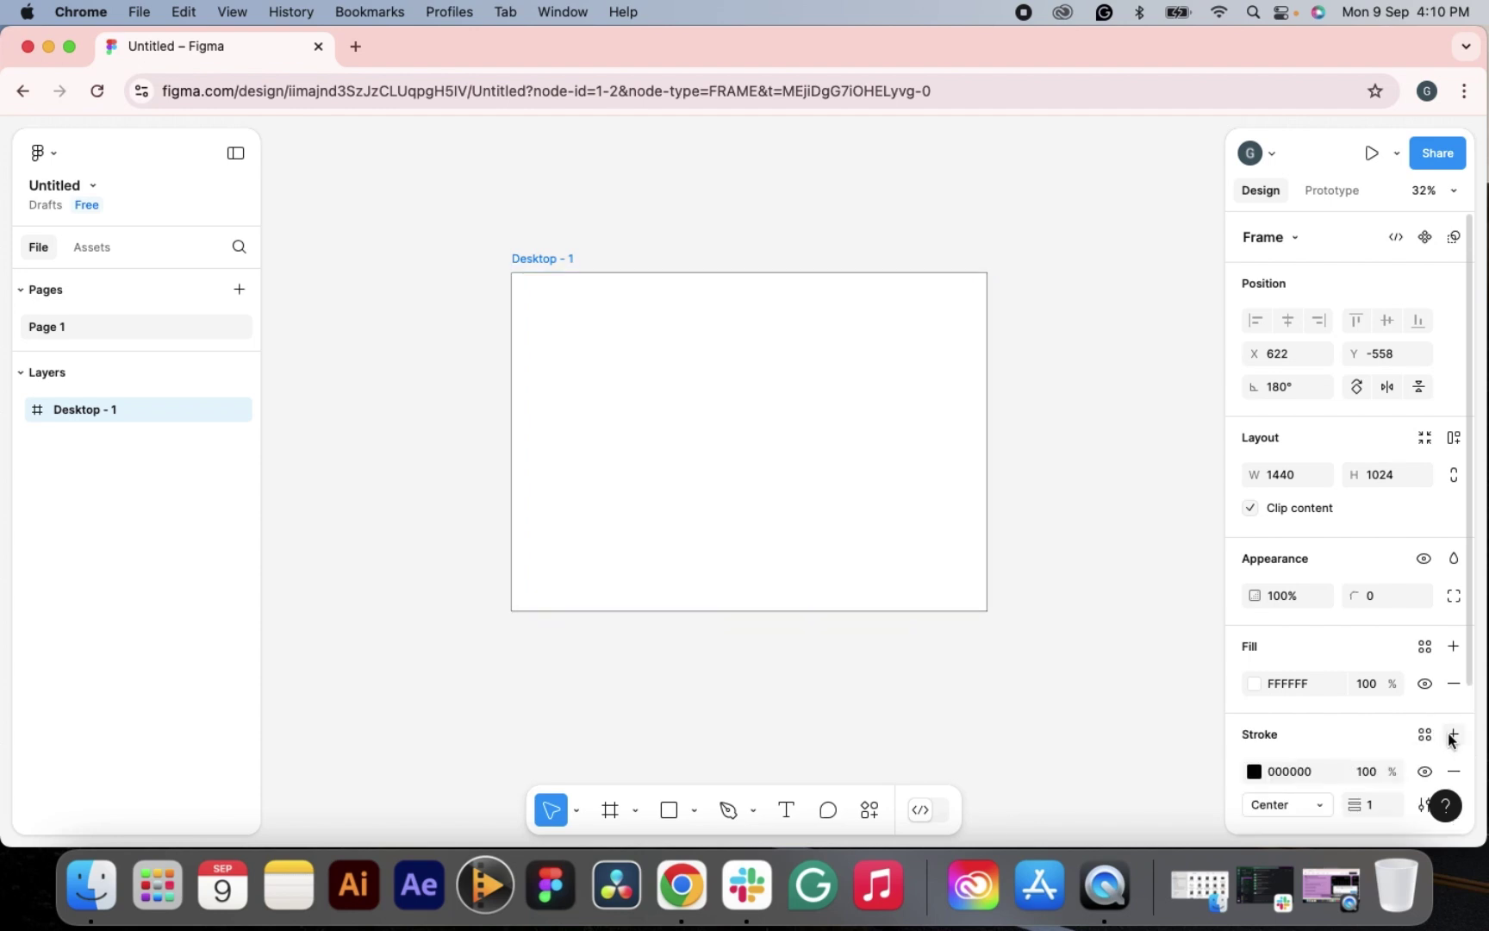
# - Give the Desktop - 1 frame's stroke custom side weights of 16 top, 10 bottom, 0 left and 28 right
pyautogui.scroll(-3, 1344, 724)
pyautogui.click(1453, 690)
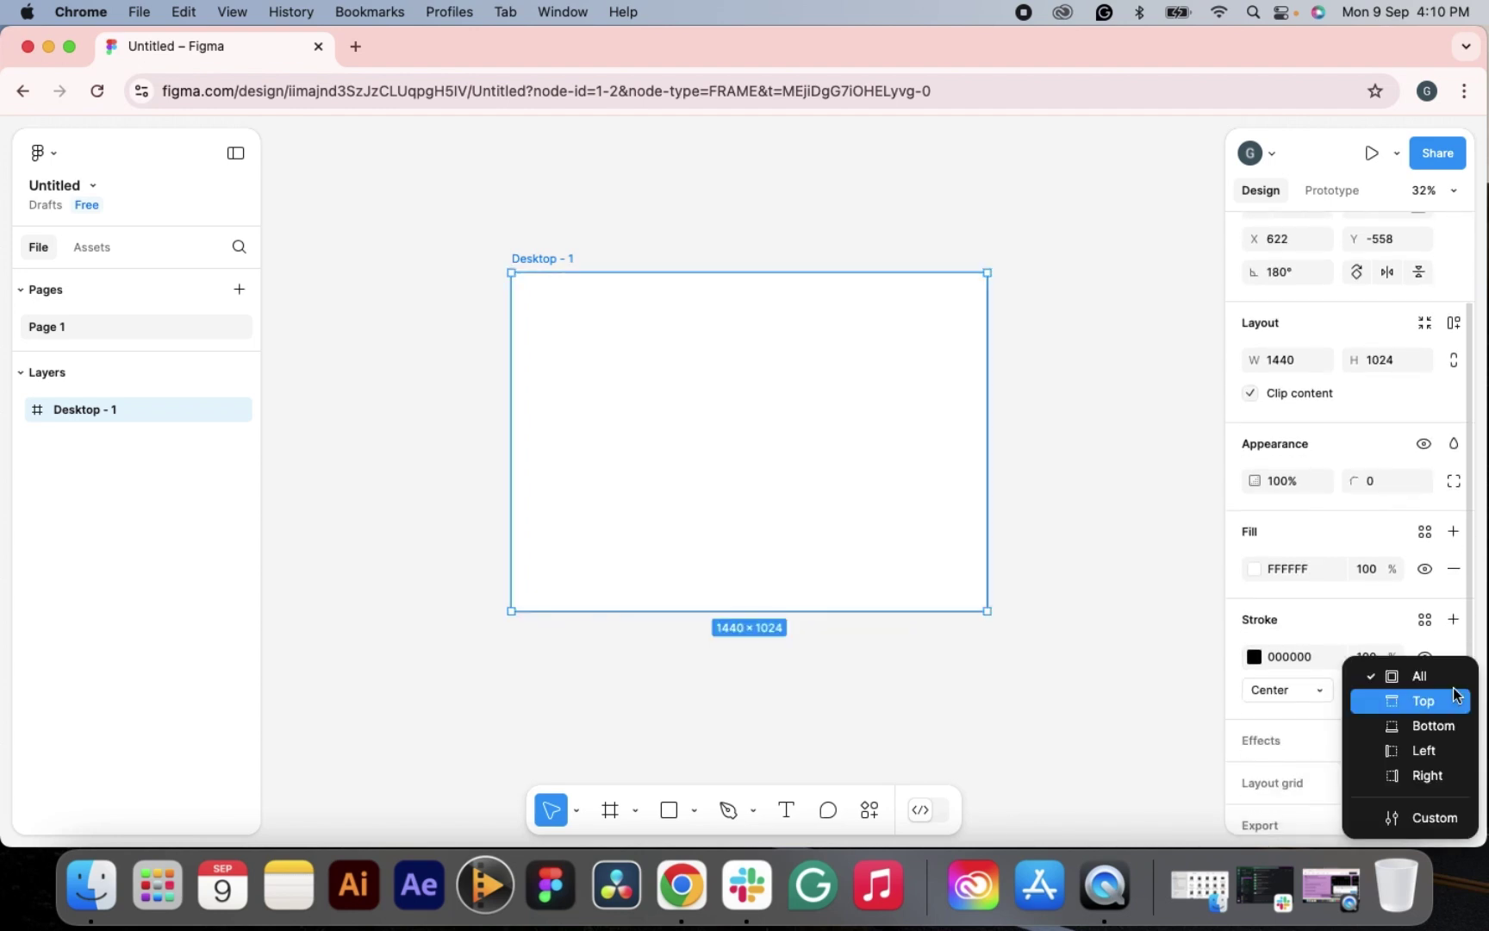
pyautogui.click(1420, 810)
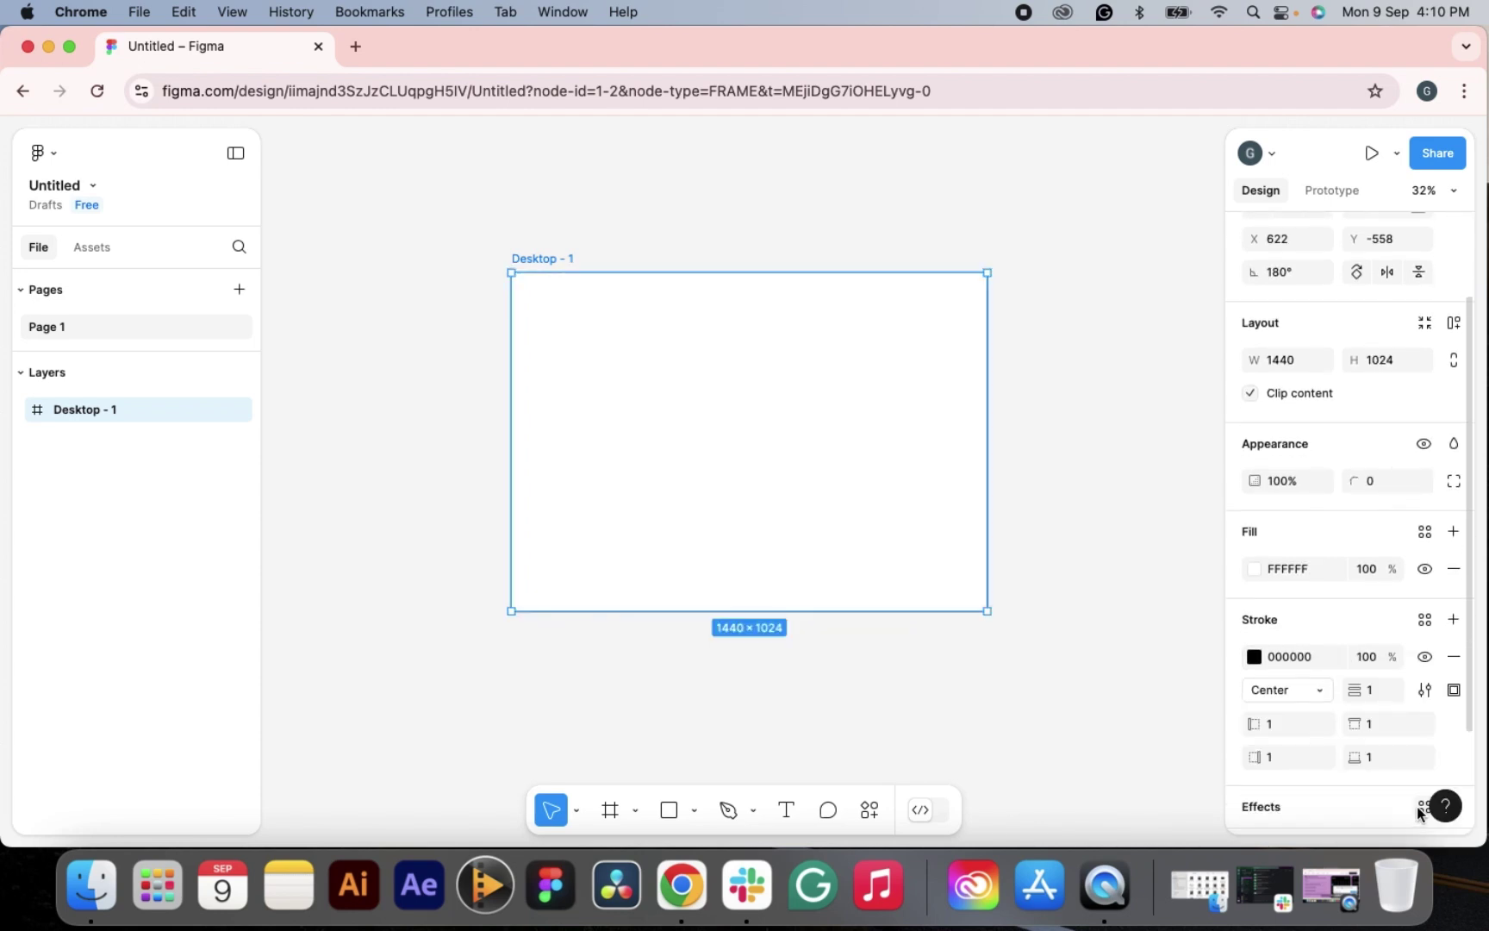
pyautogui.moveTo(1355, 725)
pyautogui.mouseDown()
pyautogui.moveTo(1368, 724)
pyautogui.moveTo(1363, 756)
pyautogui.moveTo(1280, 732)
pyautogui.mouseUp()
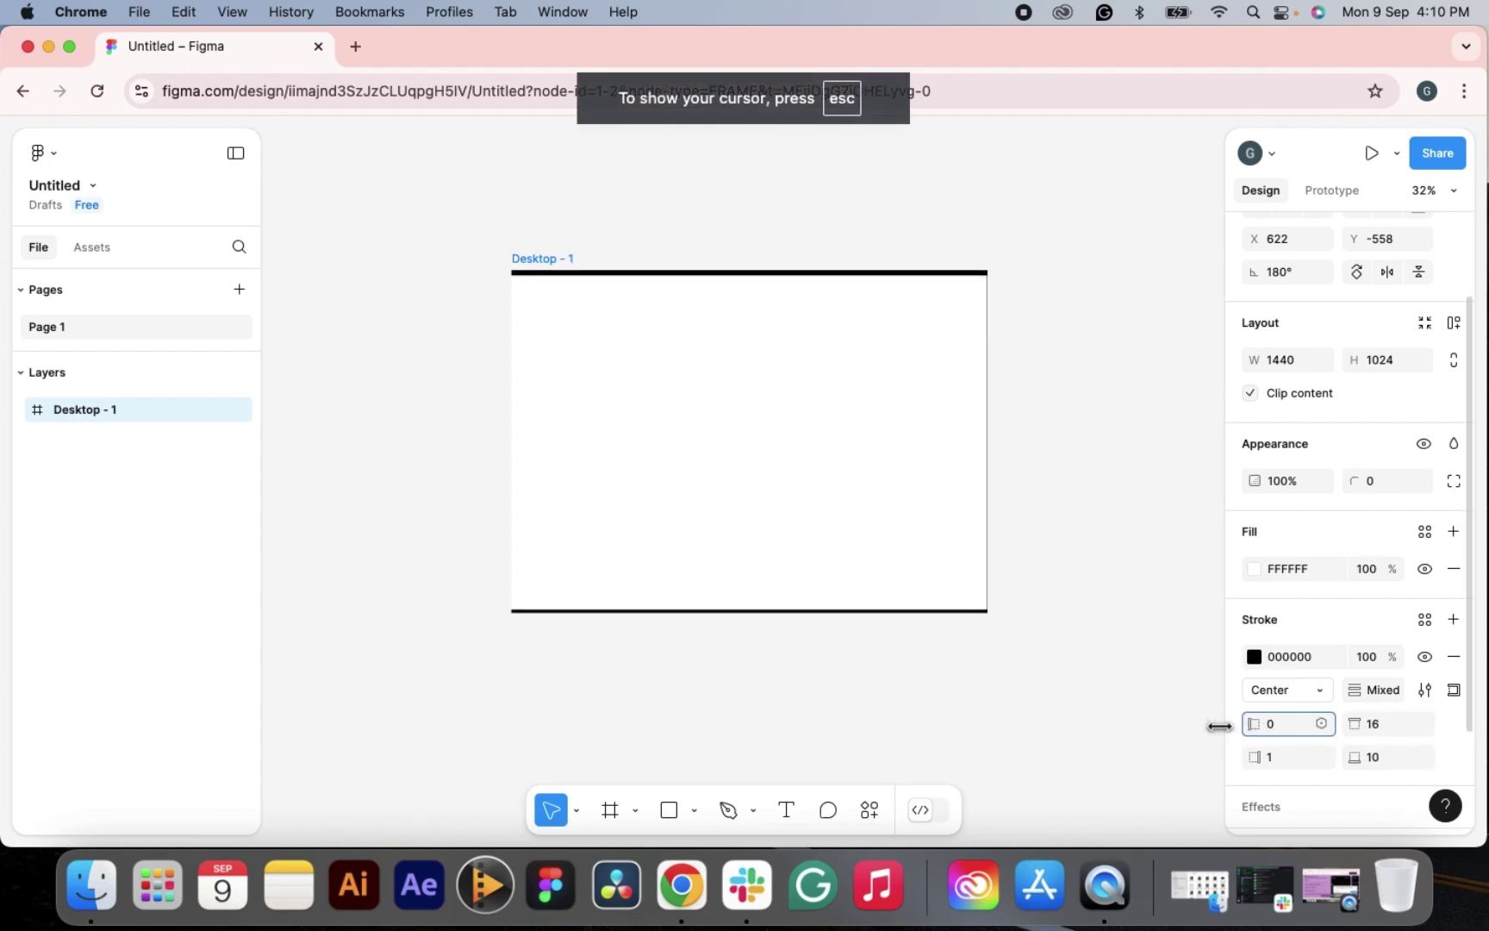
pyautogui.moveTo(1255, 756); pyautogui.dragTo(1320, 755)
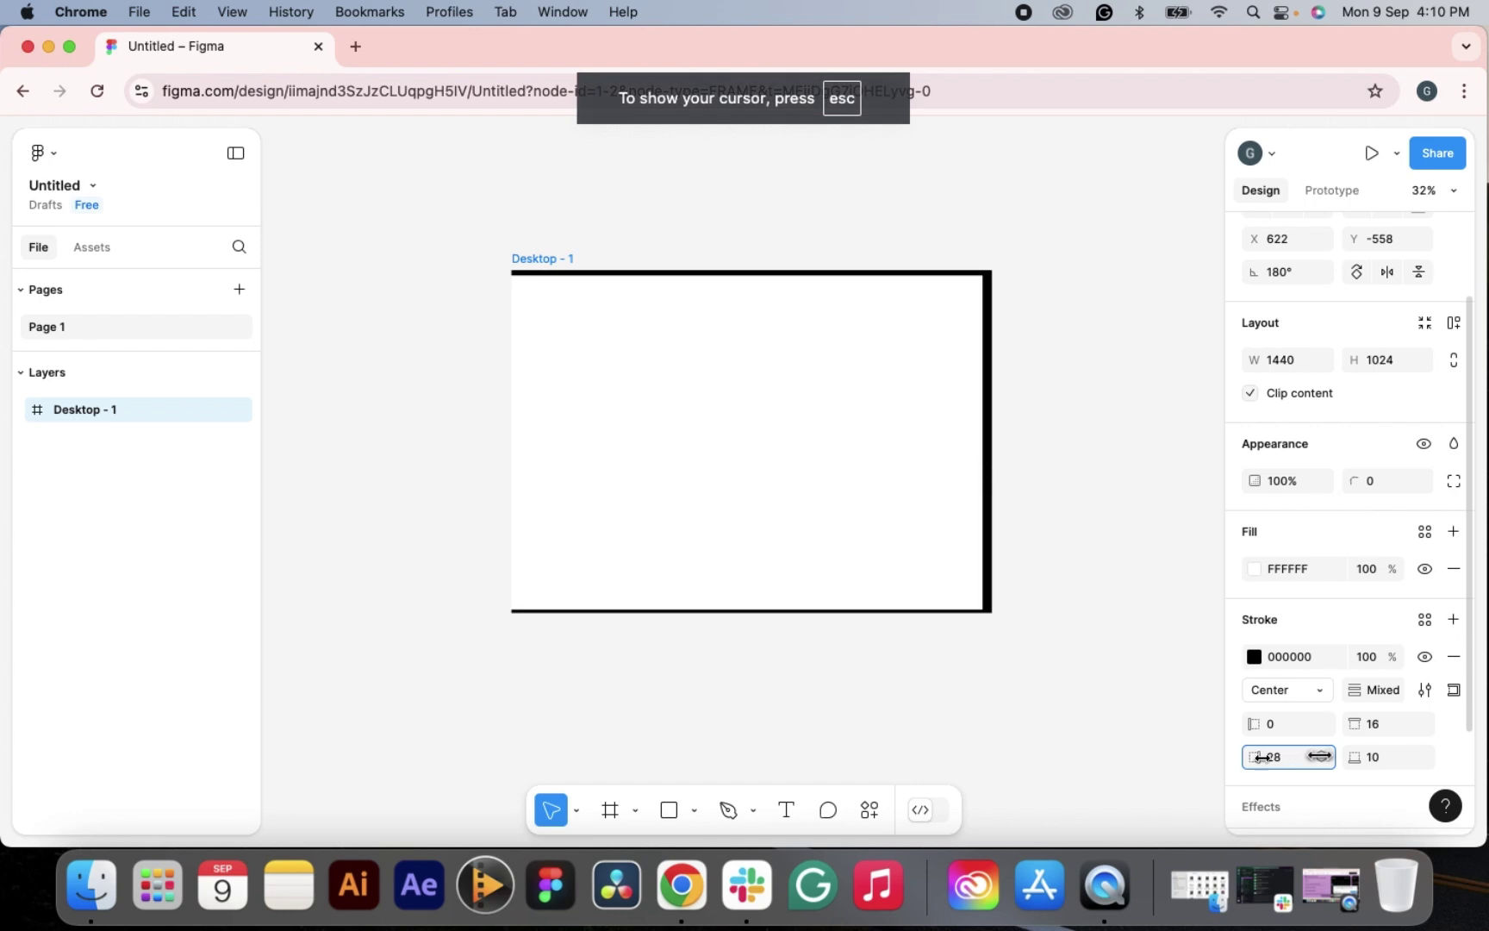
# - Try the Inside and Center positions for the Desktop - 1 frame's stroke, and set it to Outside
pyautogui.click(1276, 689)
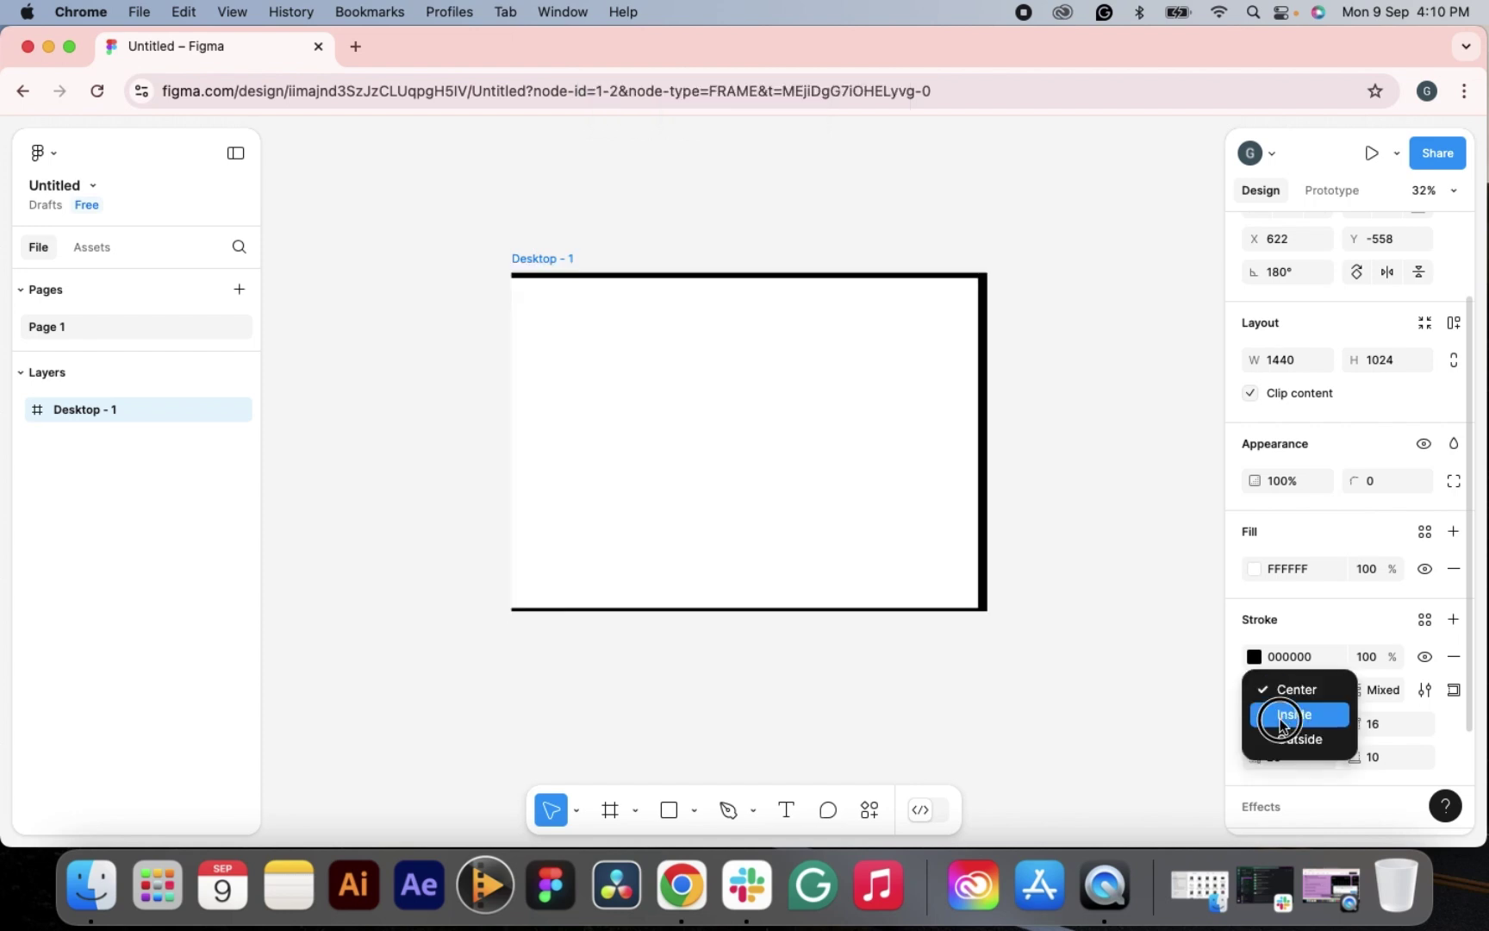
pyautogui.click(1279, 724)
pyautogui.click(1294, 694)
pyautogui.click(1293, 669)
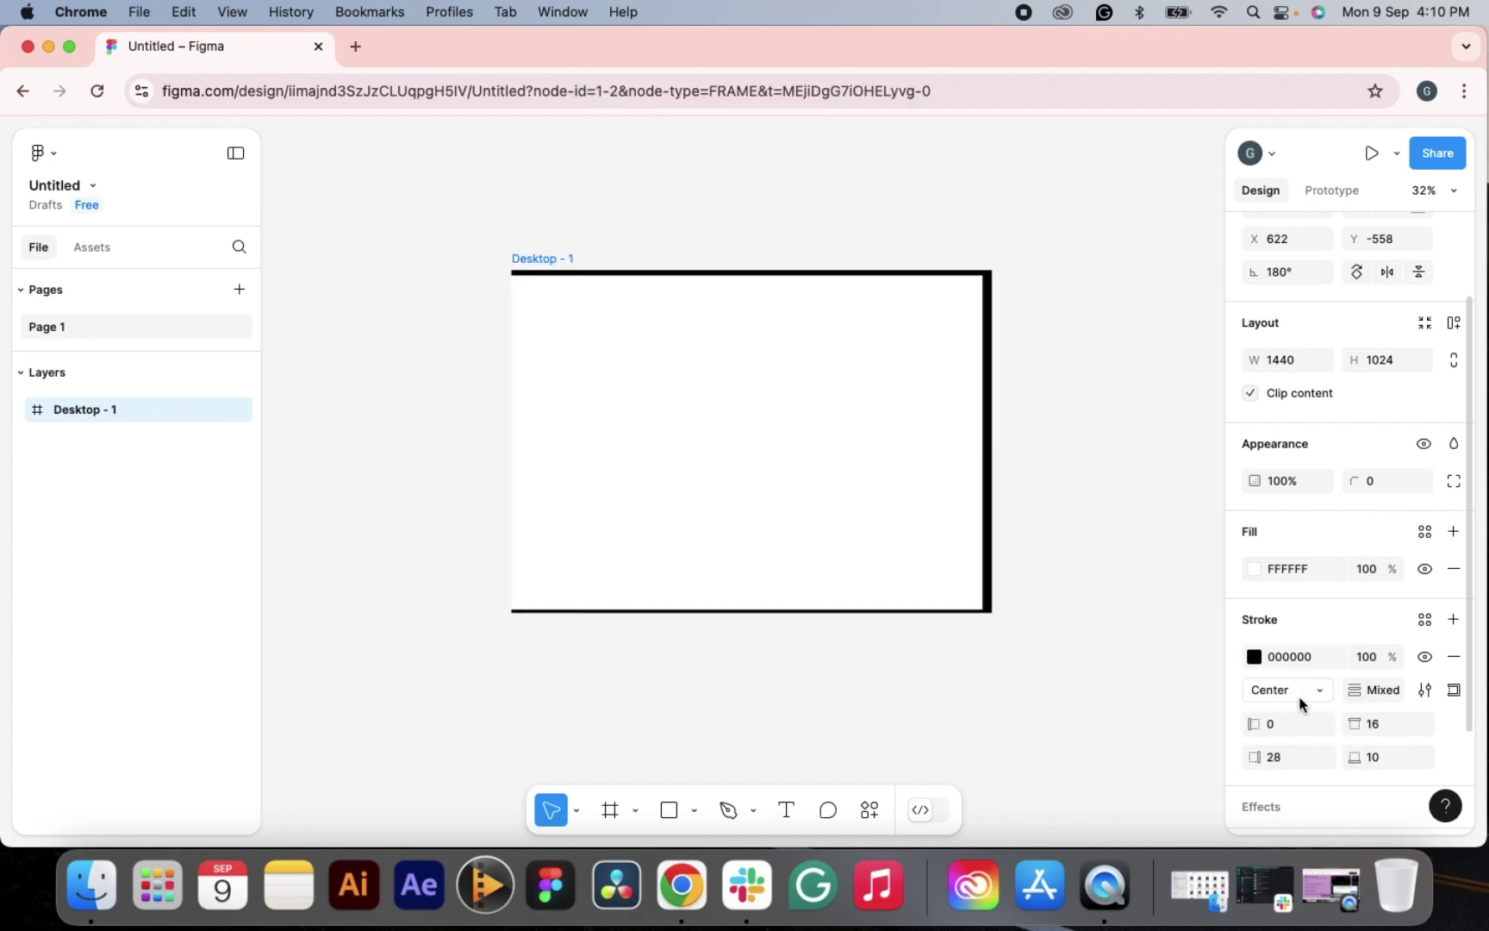
pyautogui.click(1299, 694)
pyautogui.click(1314, 731)
# - Change the frame's stroke style to Dash and give the dashes a square cap
pyautogui.click(1423, 692)
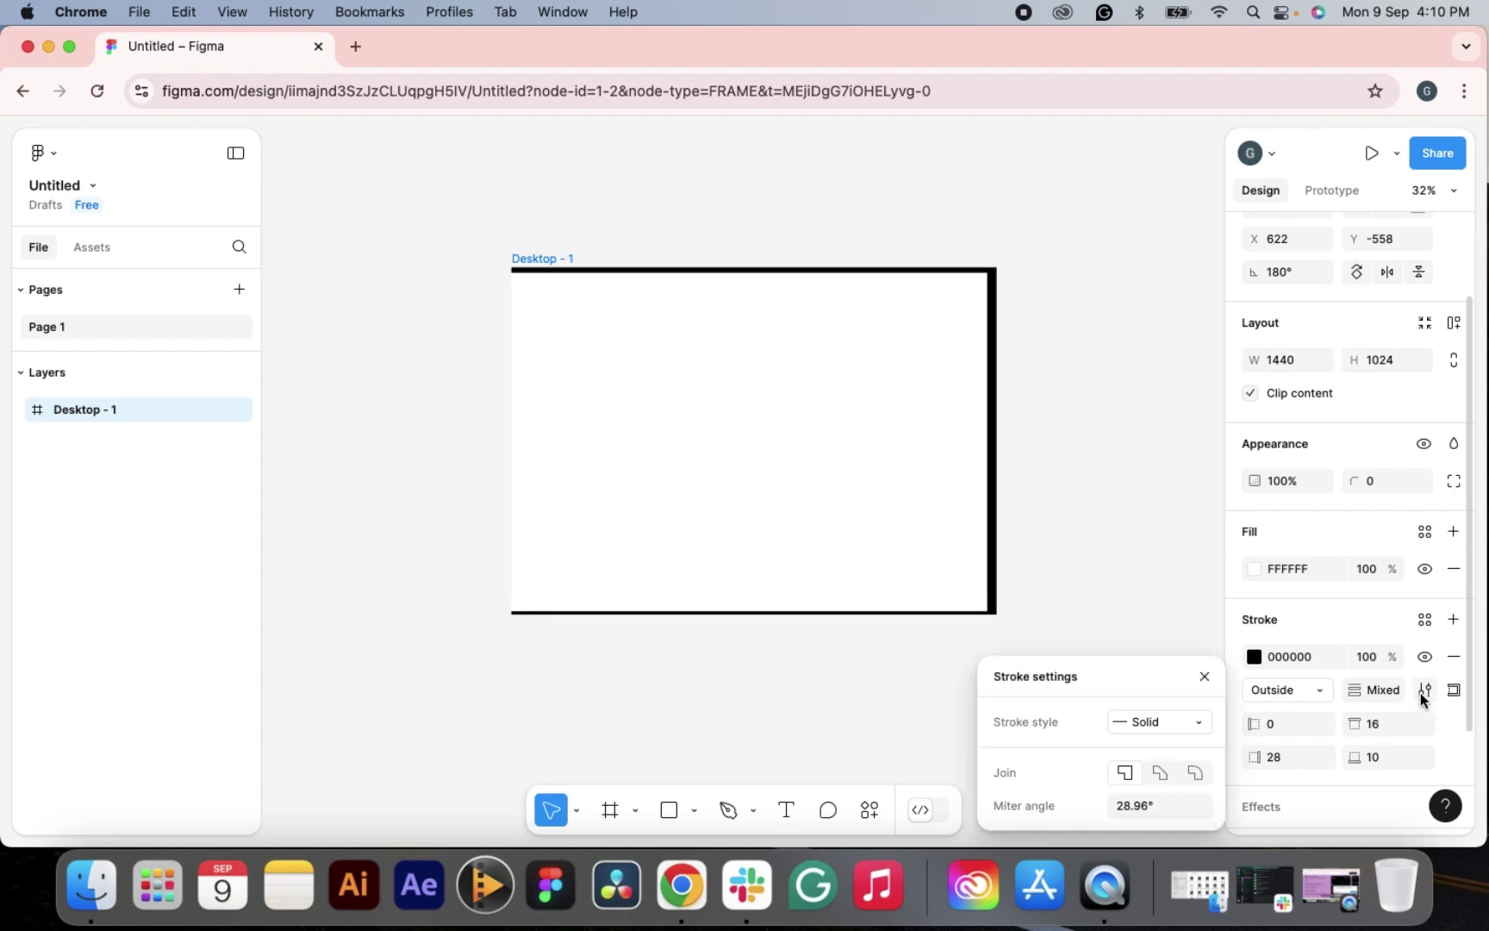
pyautogui.click(1182, 722)
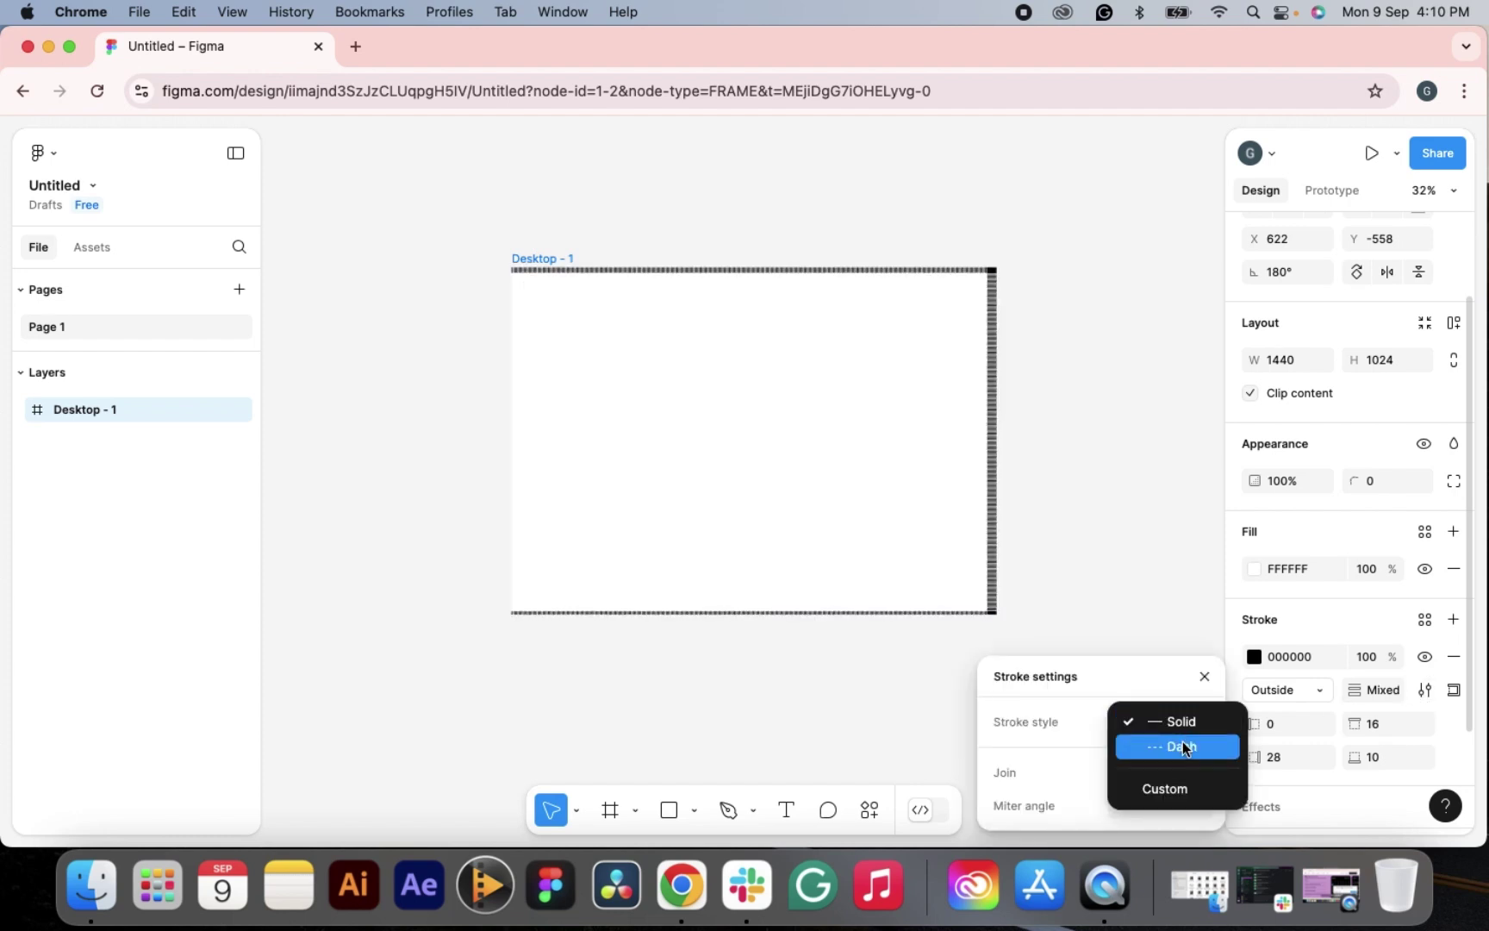
pyautogui.click(1182, 745)
pyautogui.click(1163, 724)
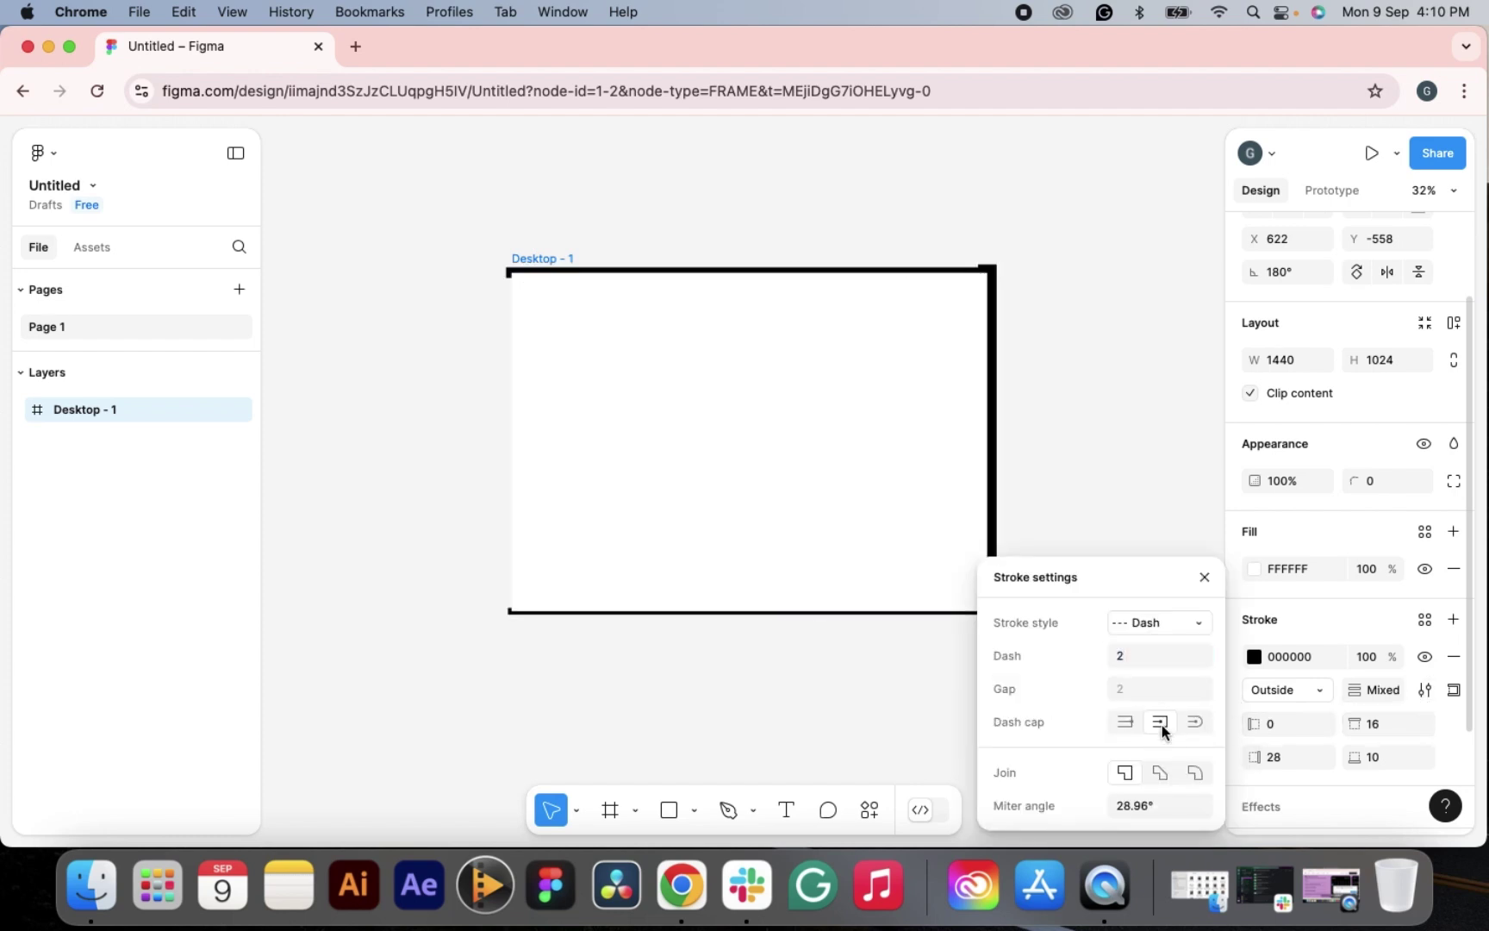
# - Remove the 000000 stroke from the Desktop - 1 frame
pyautogui.click(904, 641)
pyautogui.click(982, 611)
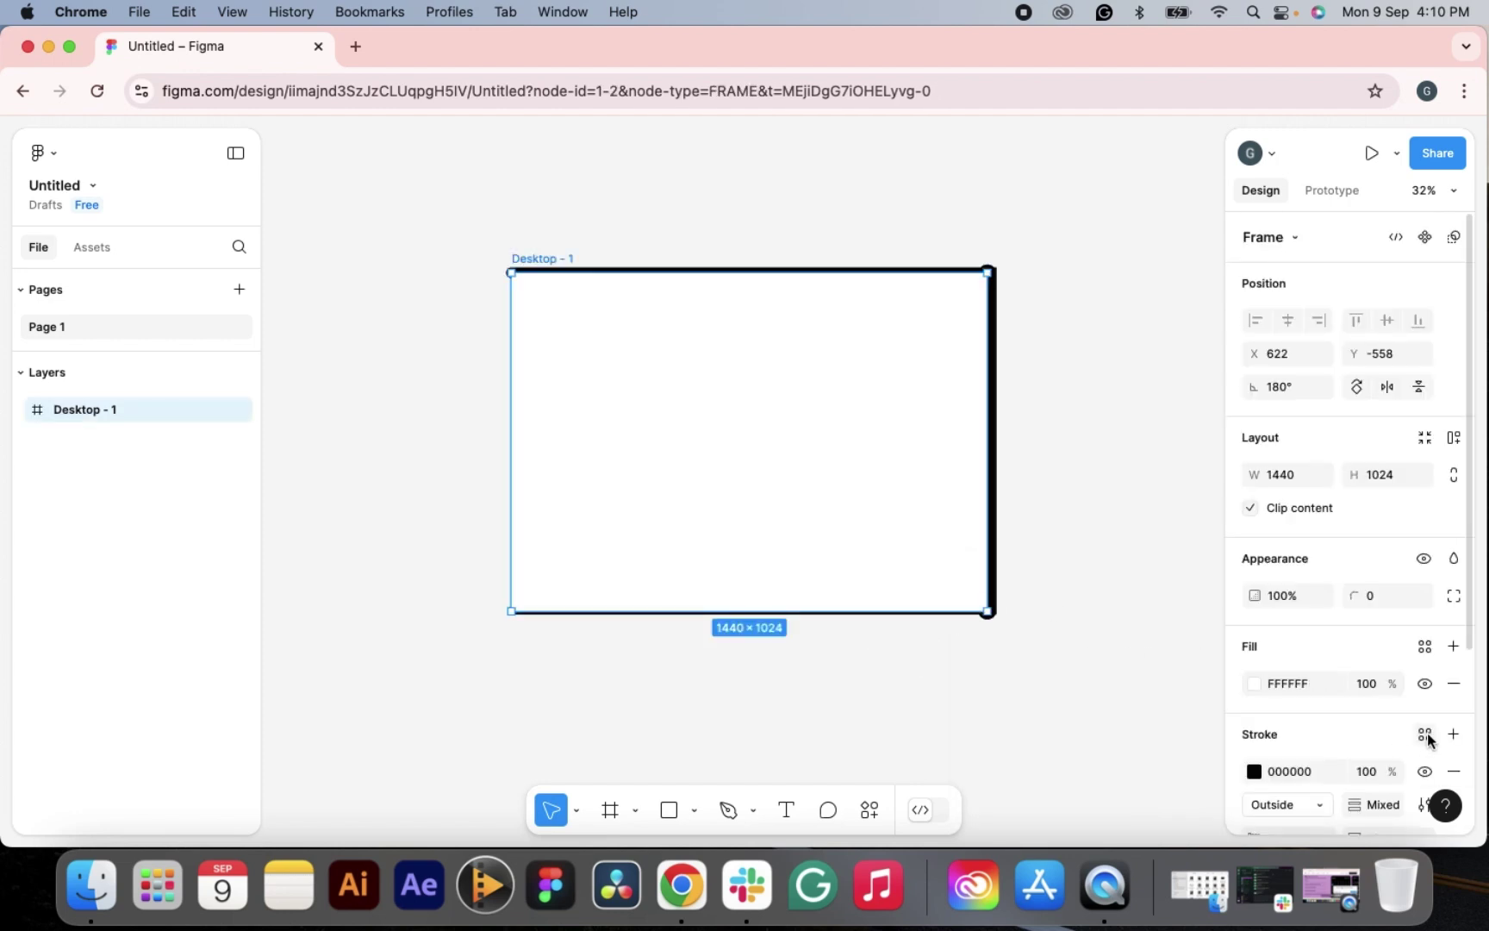
pyautogui.click(1452, 773)
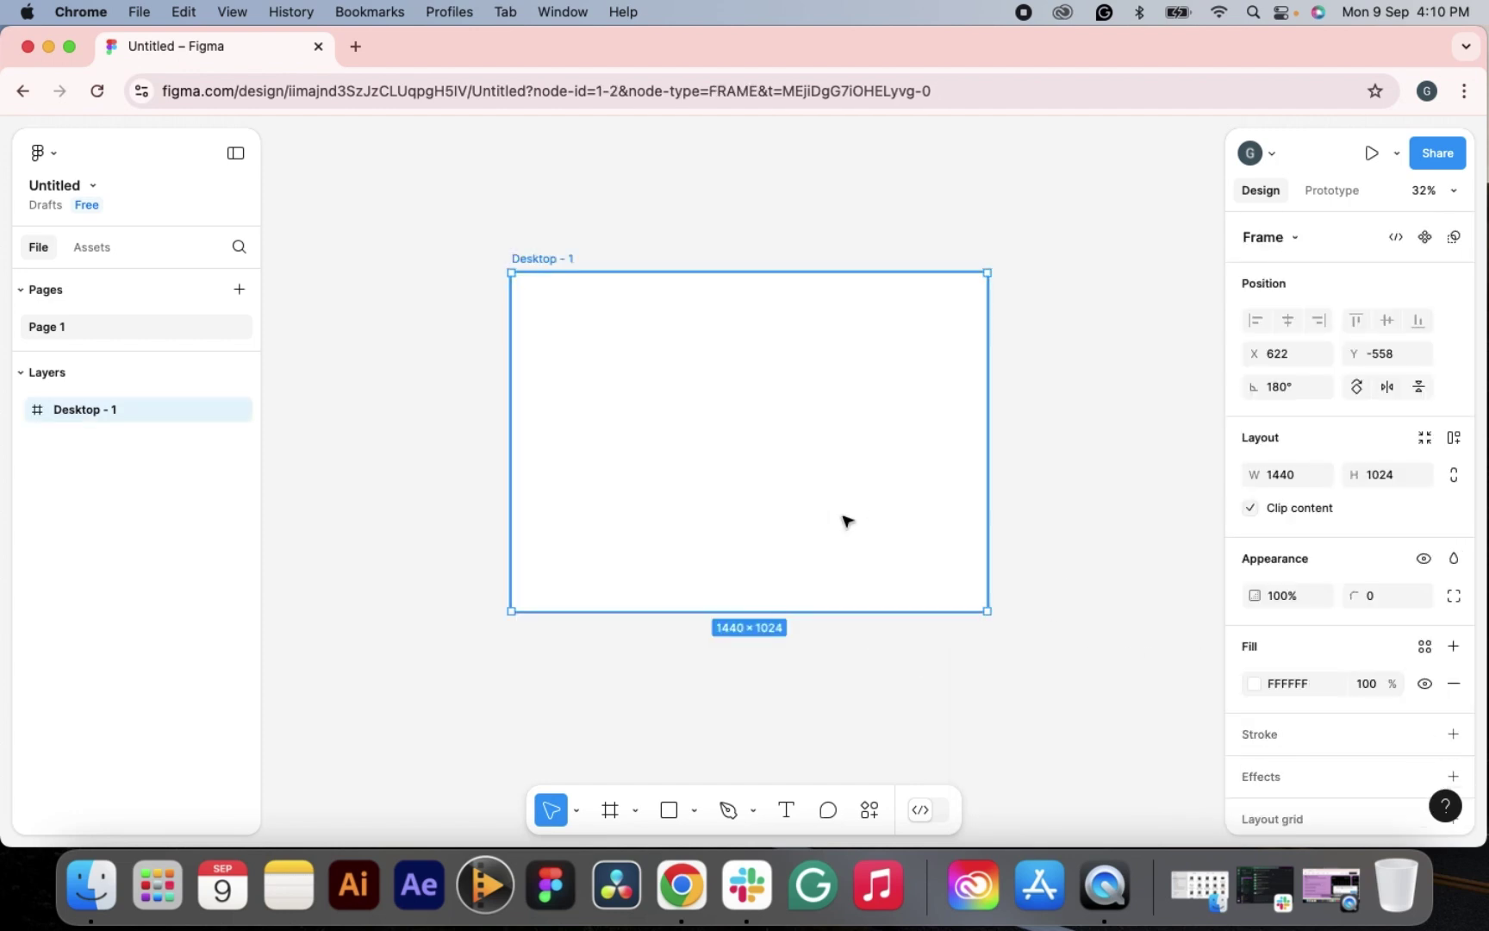
# - Add an effect to the Desktop - 1 frame, try Inner shadow and Layer blur, and return it to Drop shadow
pyautogui.scroll(-2, 1303, 750)
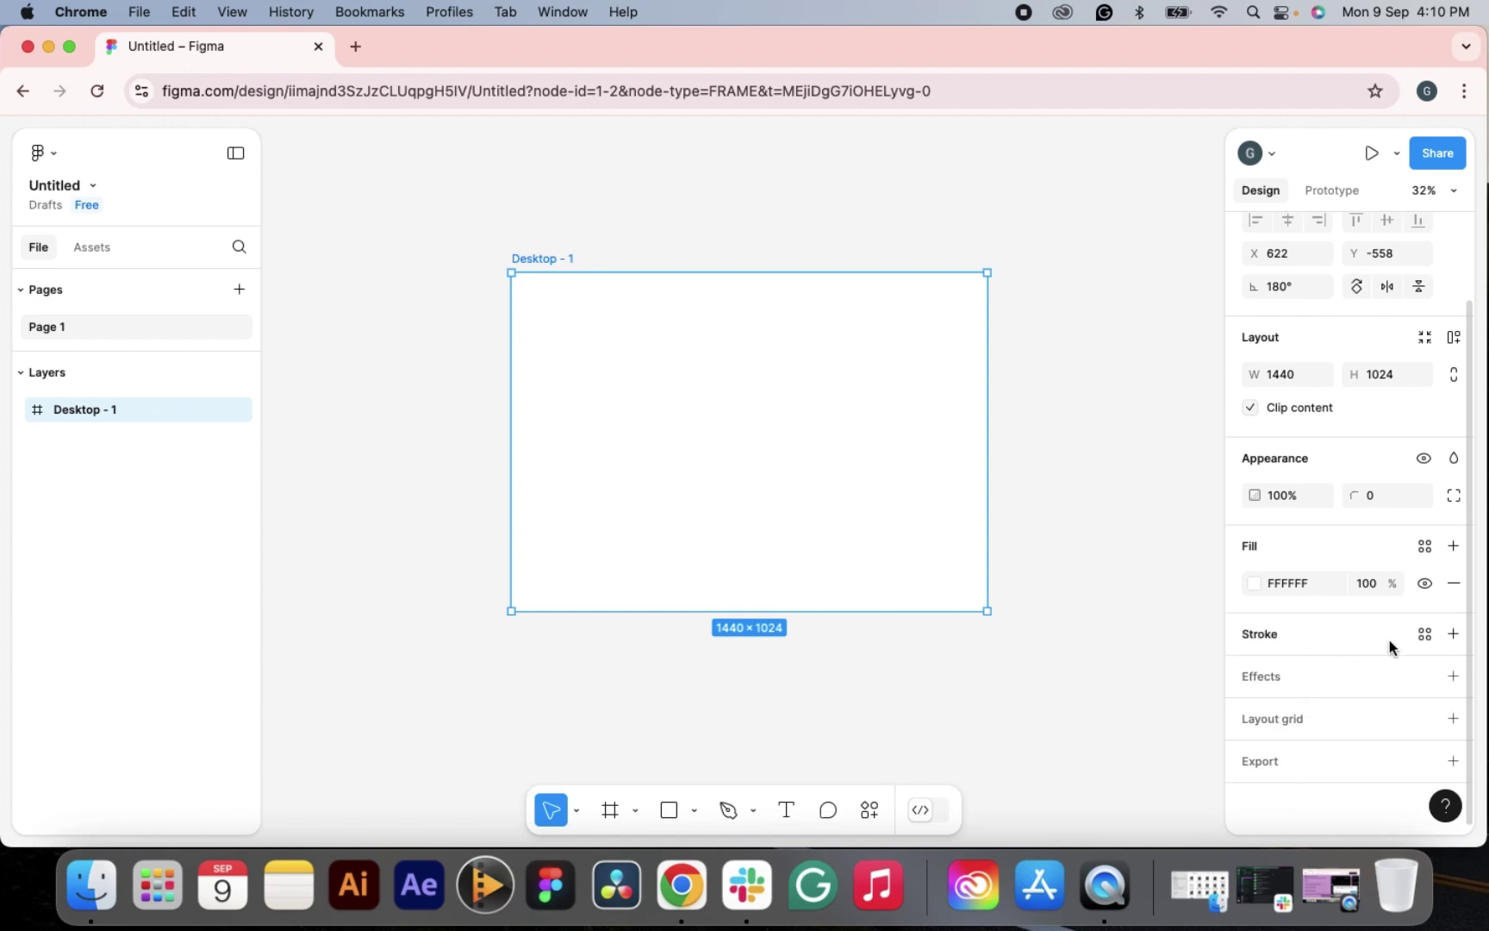
pyautogui.click(1451, 675)
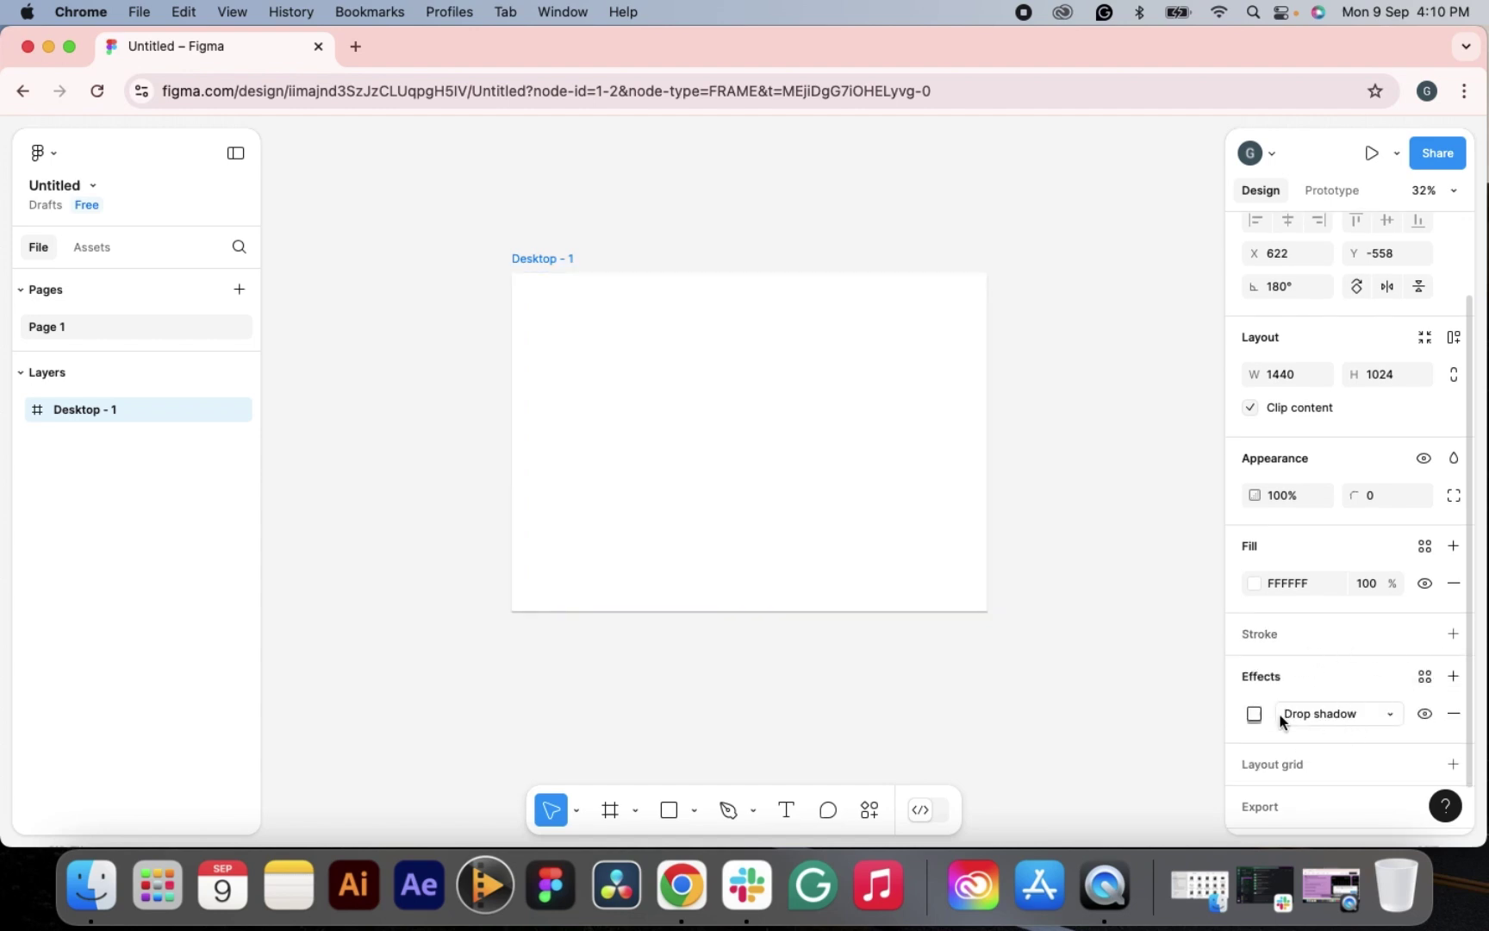
pyautogui.click(1336, 715)
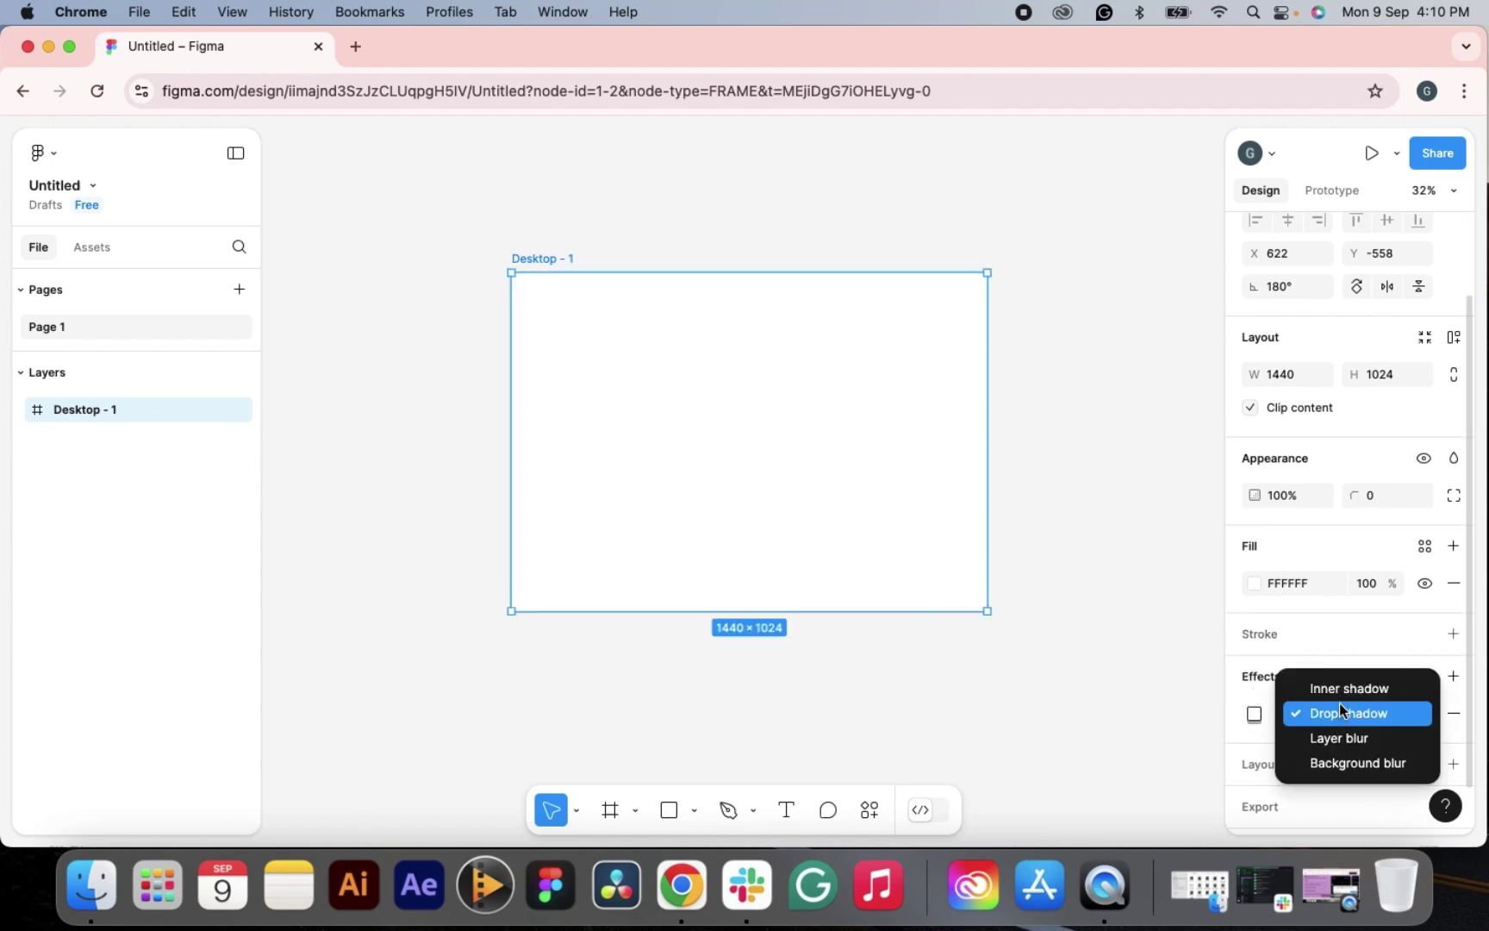
pyautogui.click(1332, 688)
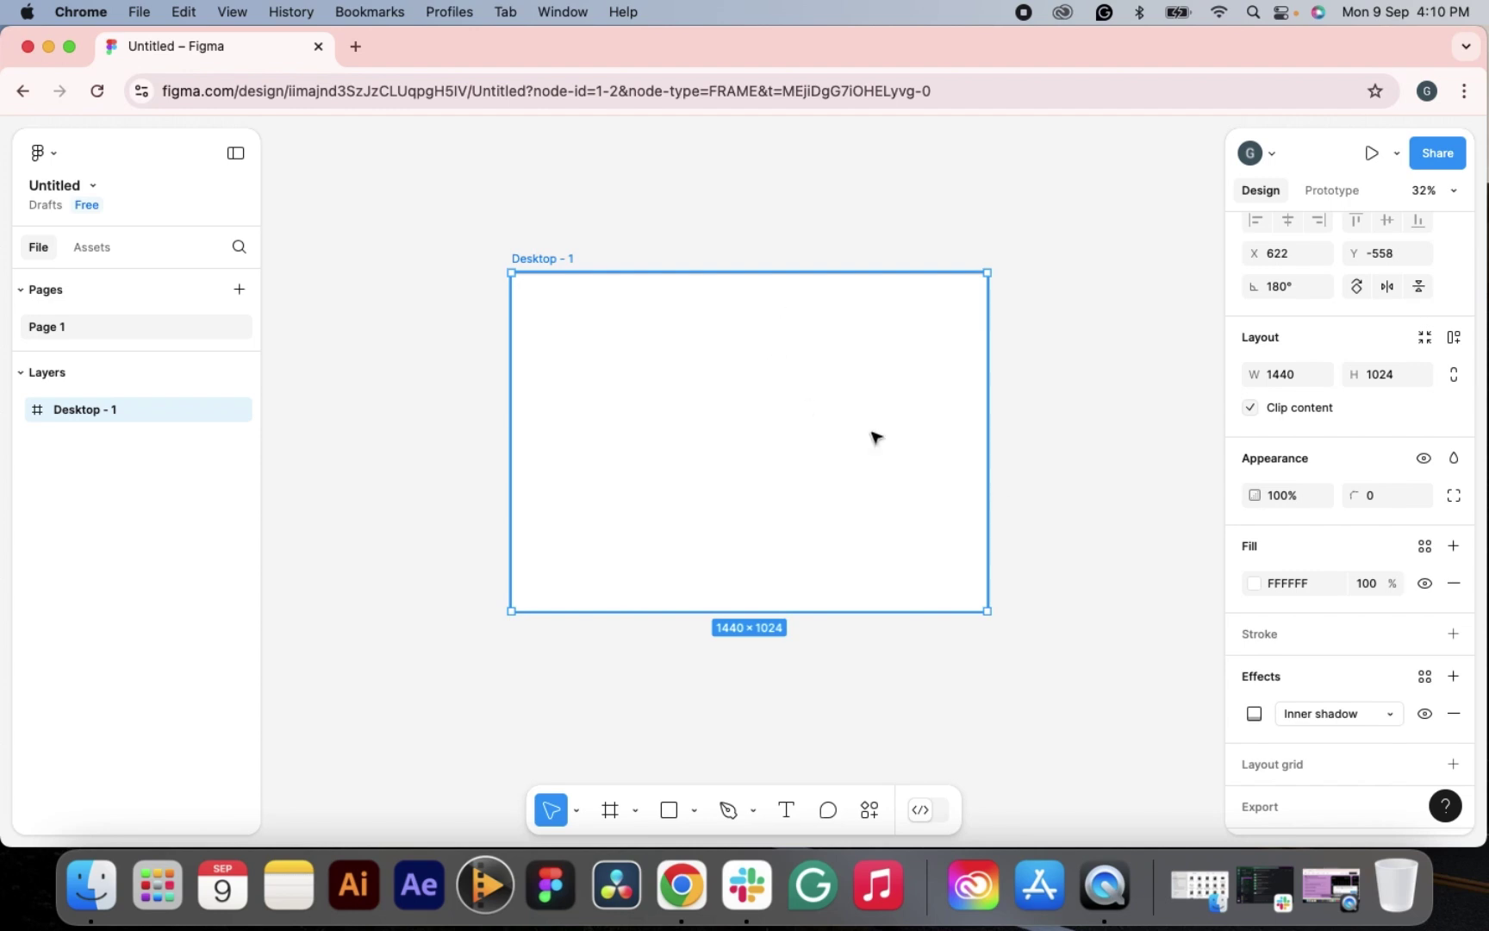
pyautogui.click(1357, 717)
pyautogui.click(1362, 761)
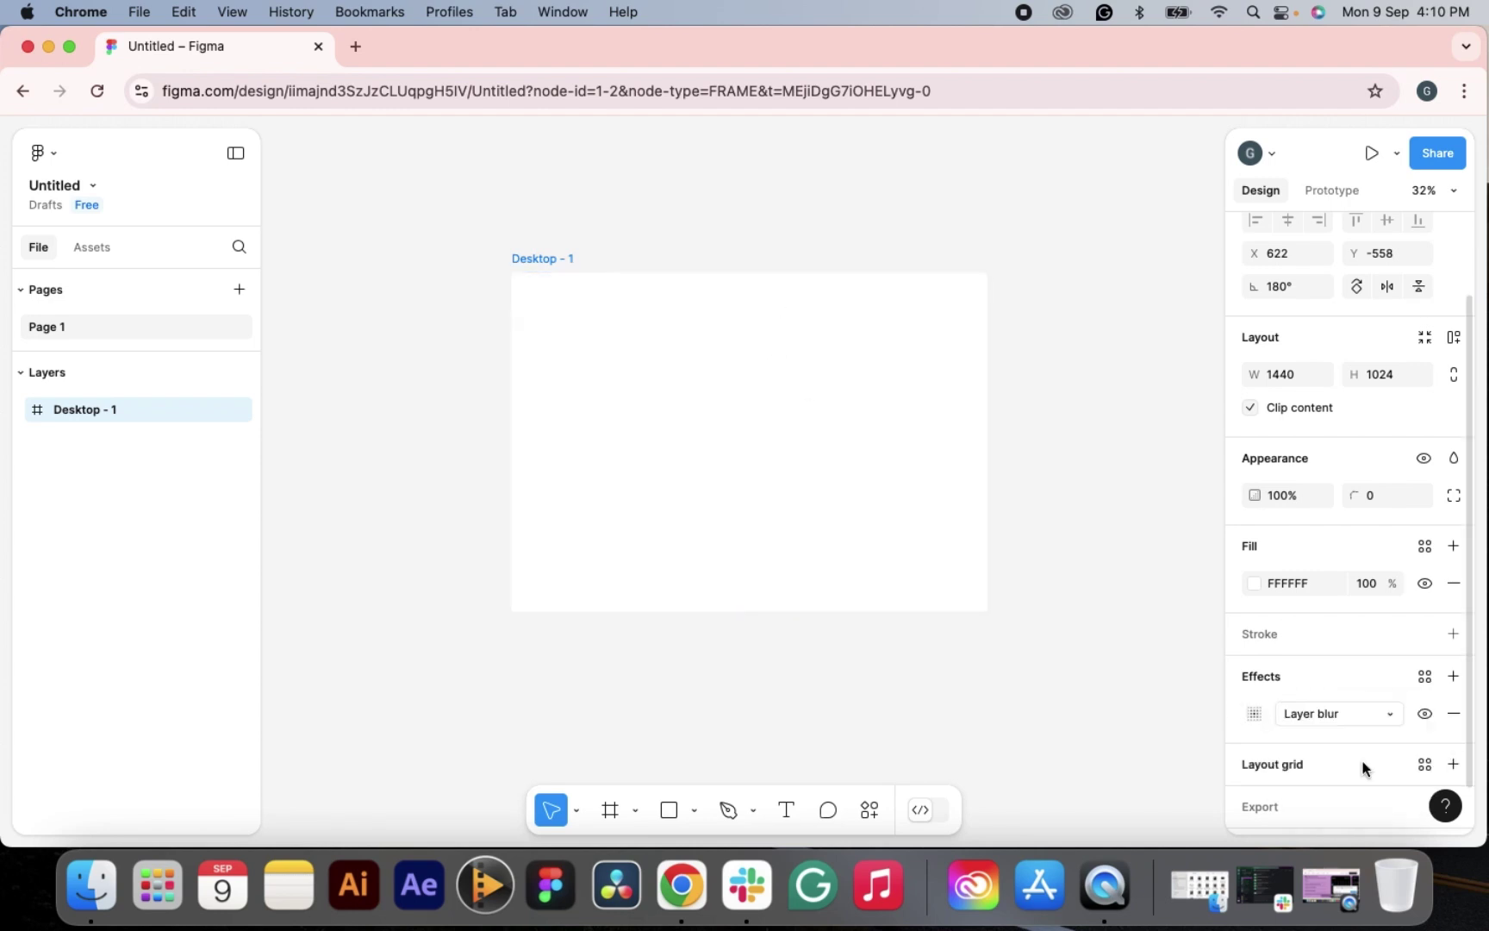
pyautogui.click(1345, 715)
pyautogui.click(1293, 688)
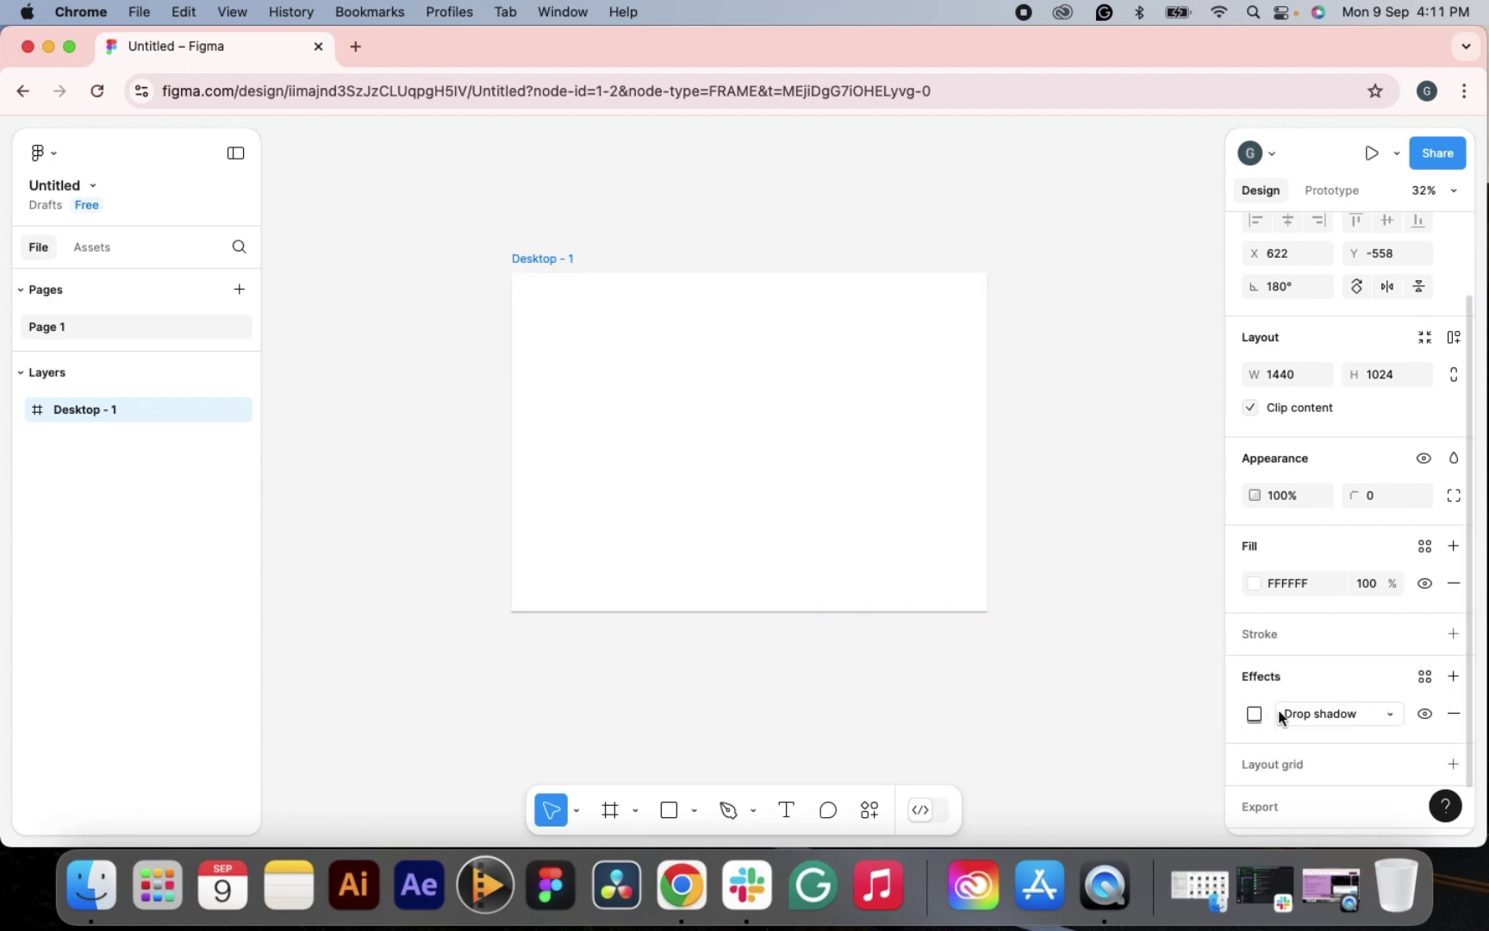
# - Set the drop shadow to color D32222, spread 2, blur 20.8 and a position of X 1, Y 1
pyautogui.click(1253, 714)
pyautogui.click(1080, 801)
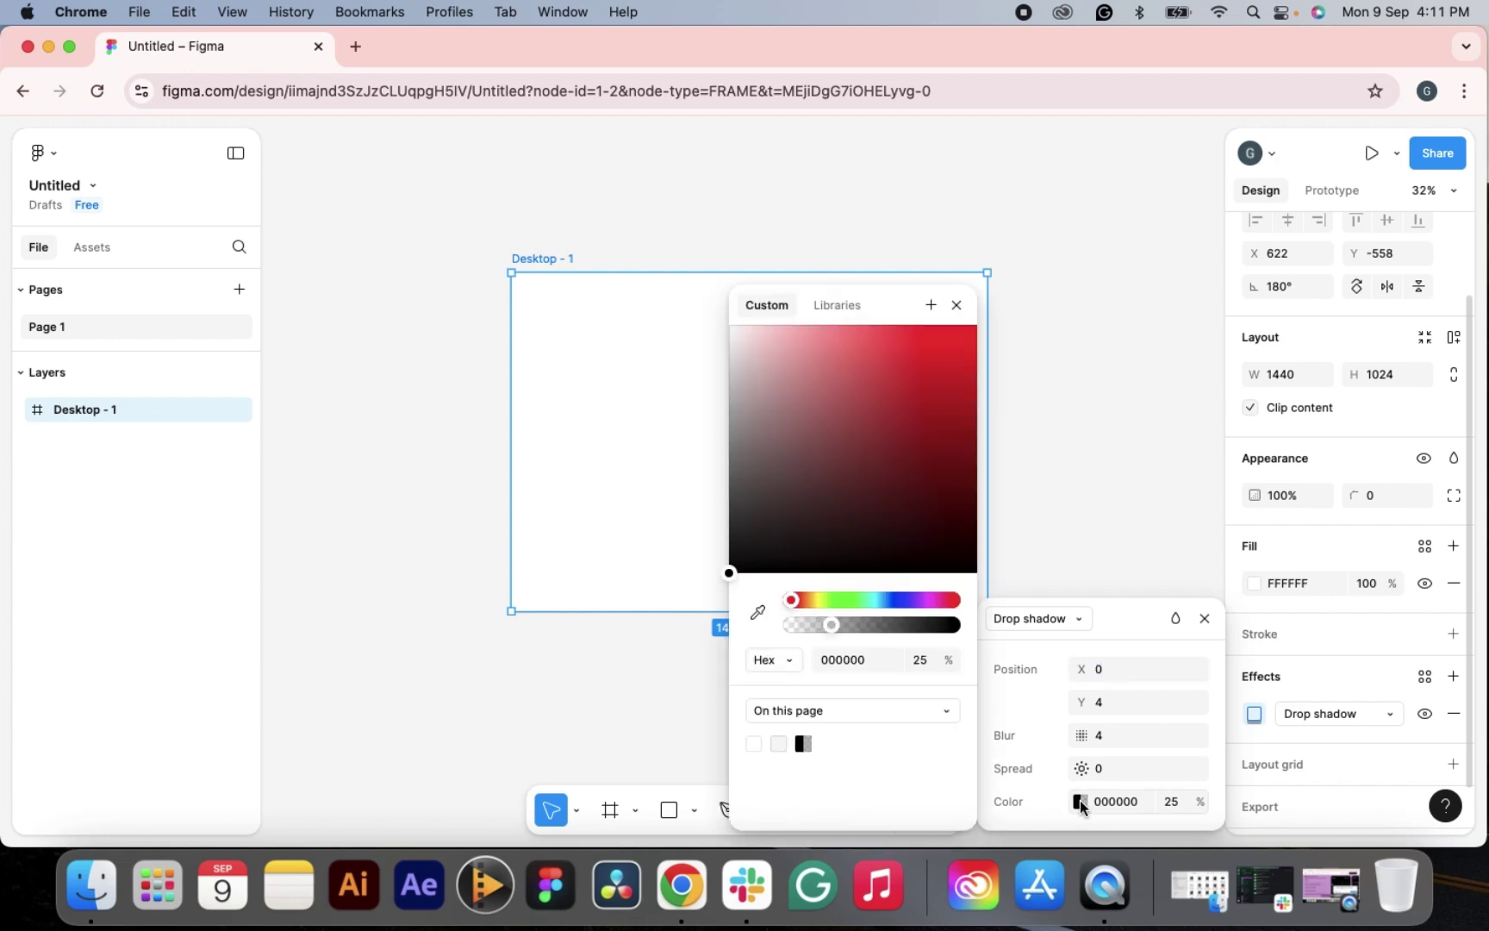
pyautogui.moveTo(878, 566); pyautogui.dragTo(937, 368)
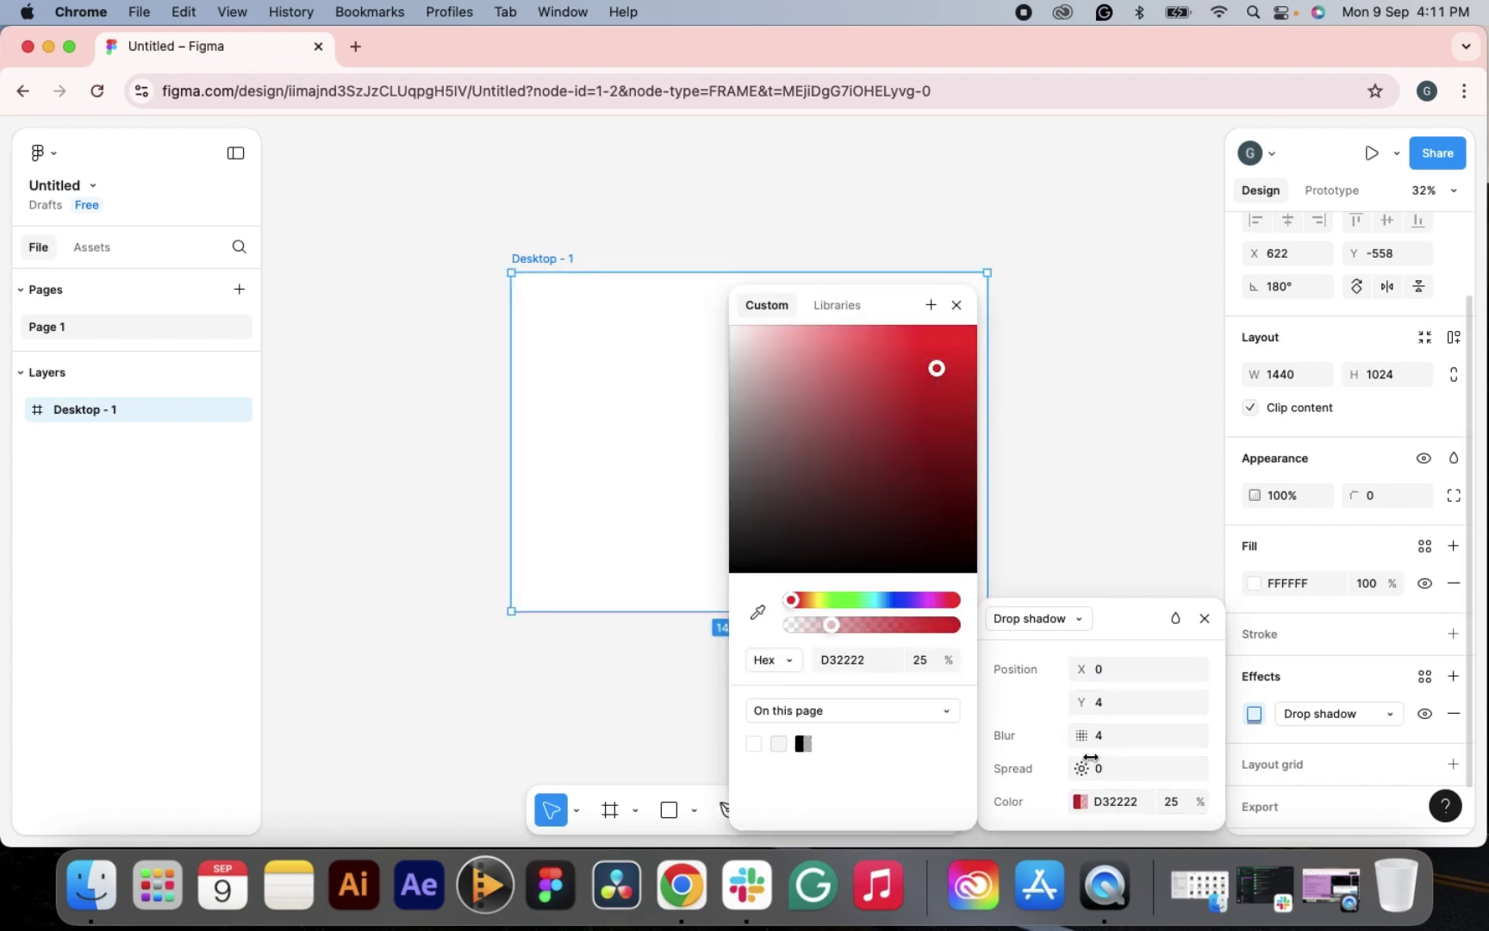
pyautogui.moveTo(1082, 768); pyautogui.dragTo(1369, 732)
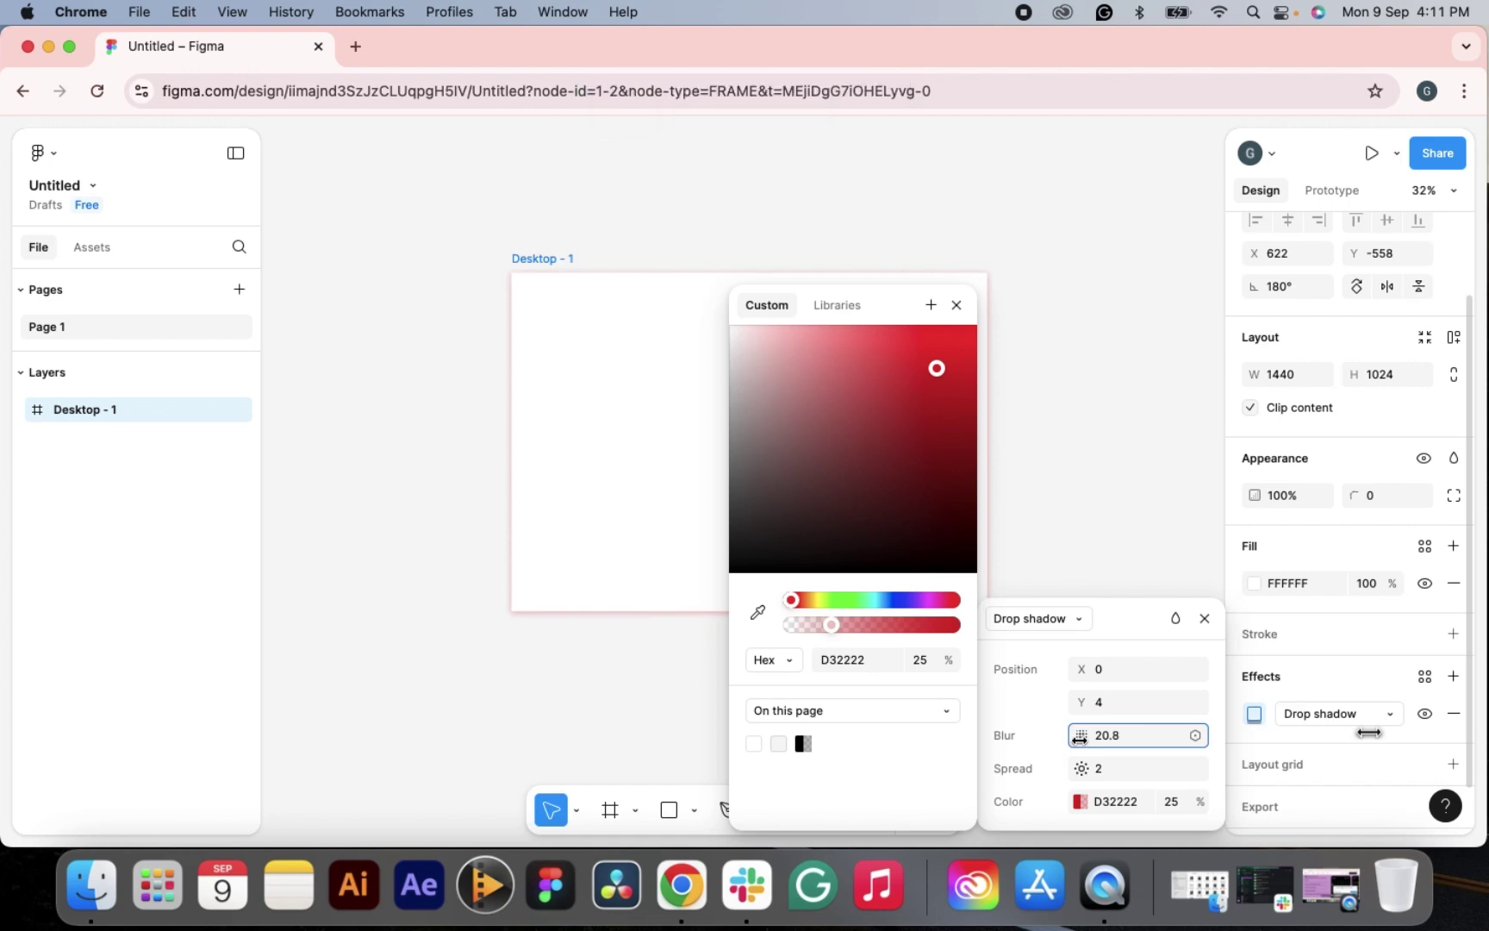
pyautogui.moveTo(1082, 701)
pyautogui.mouseDown()
pyautogui.moveTo(1057, 703)
pyautogui.moveTo(1087, 702)
pyautogui.mouseUp()
pyautogui.moveTo(894, 310); pyautogui.dragTo(335, 265)
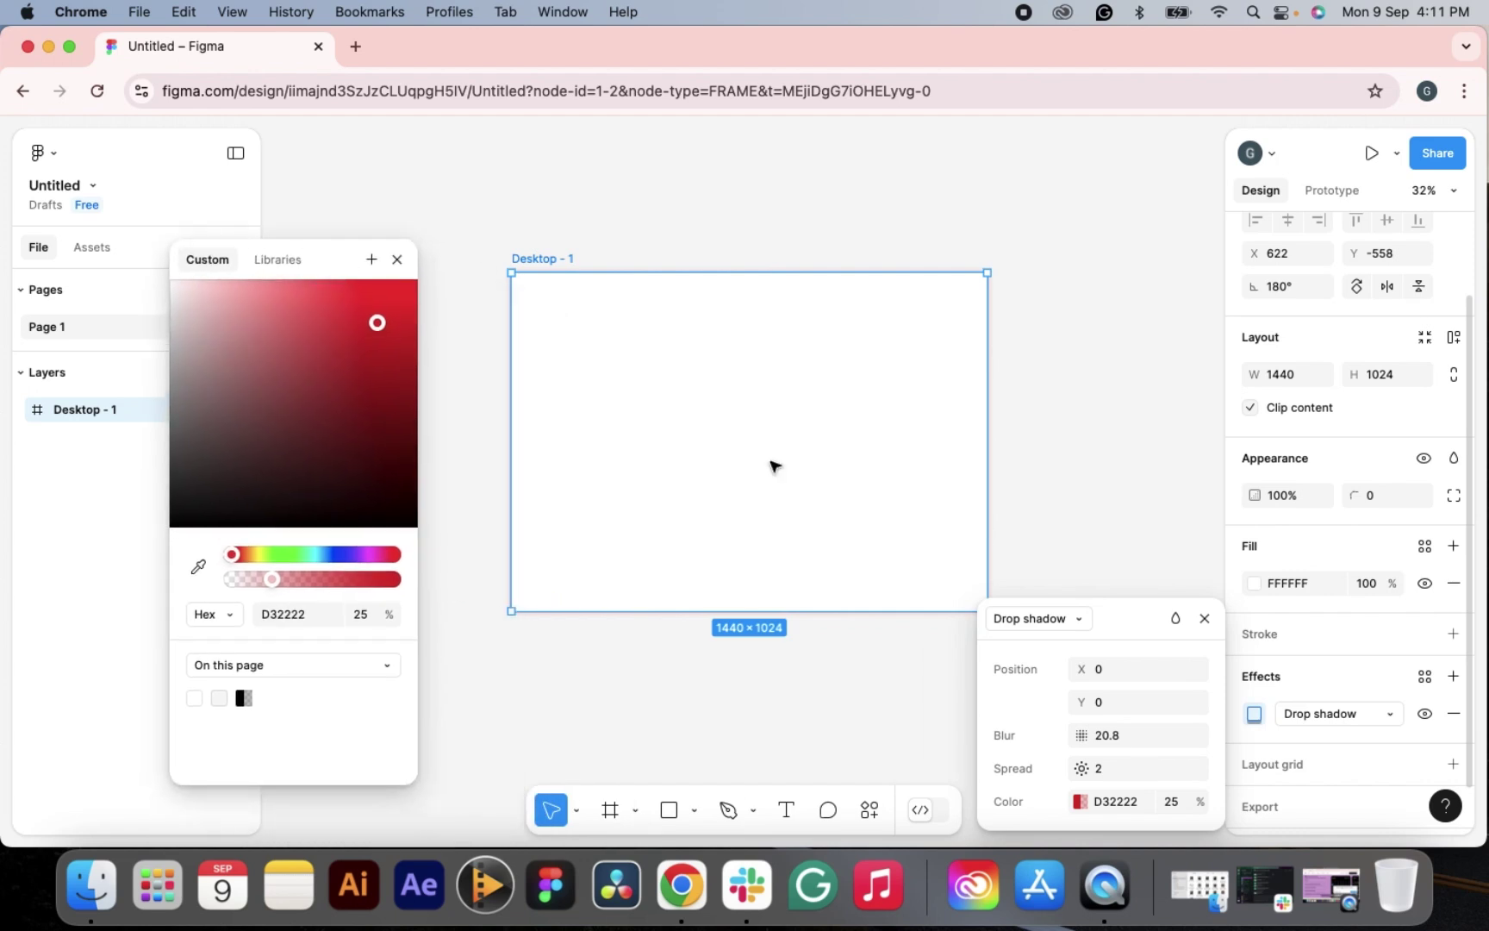
pyautogui.moveTo(1070, 712); pyautogui.dragTo(1066, 636)
pyautogui.click(1067, 636)
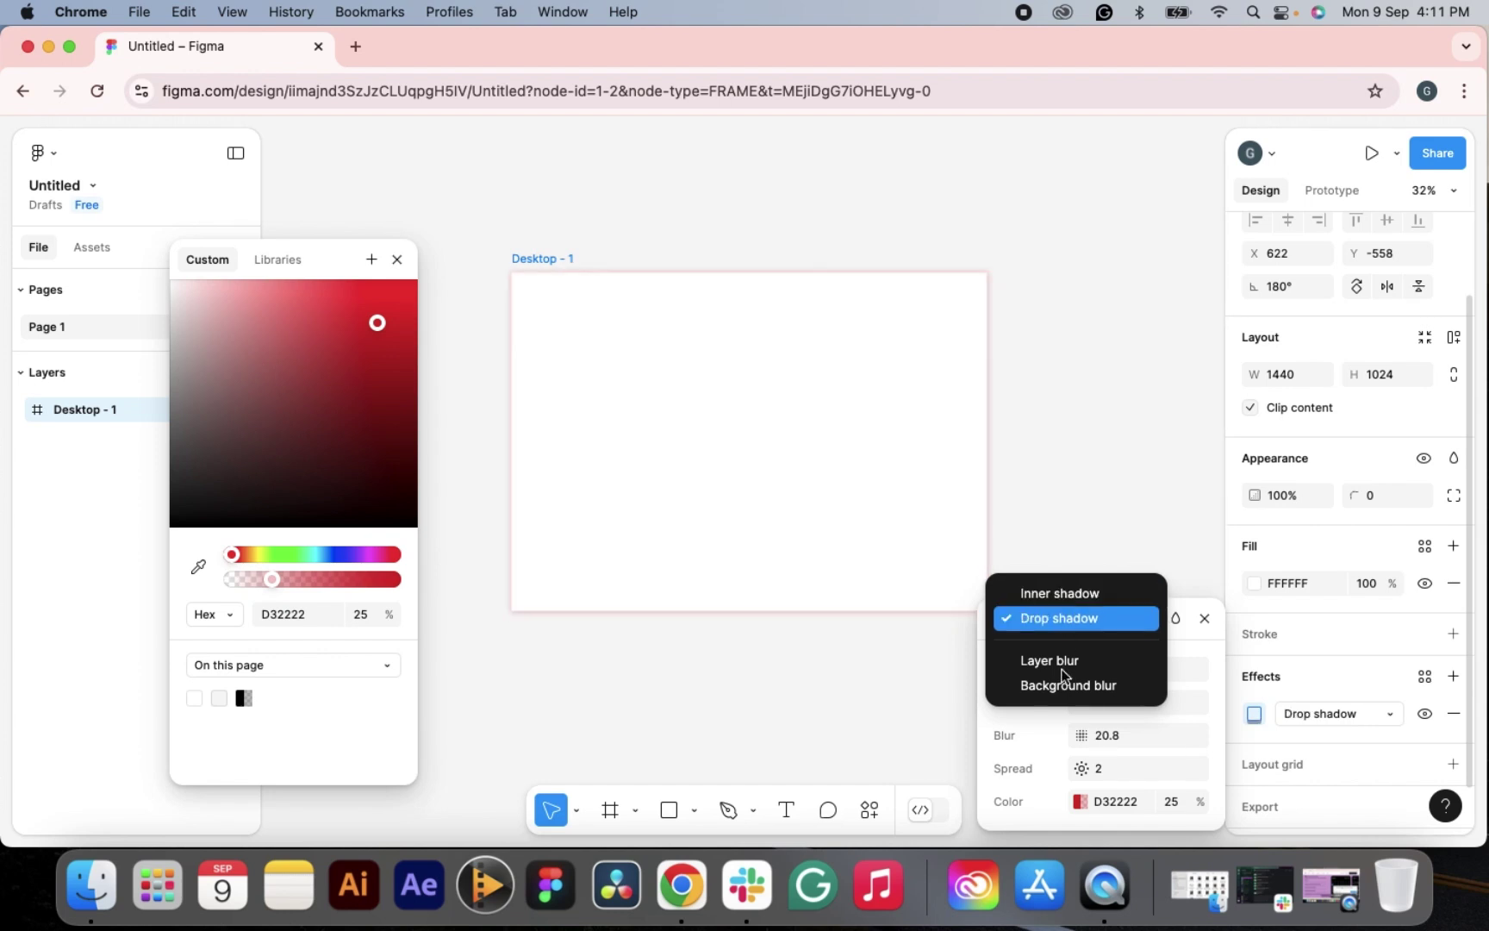
pyautogui.click(1187, 618)
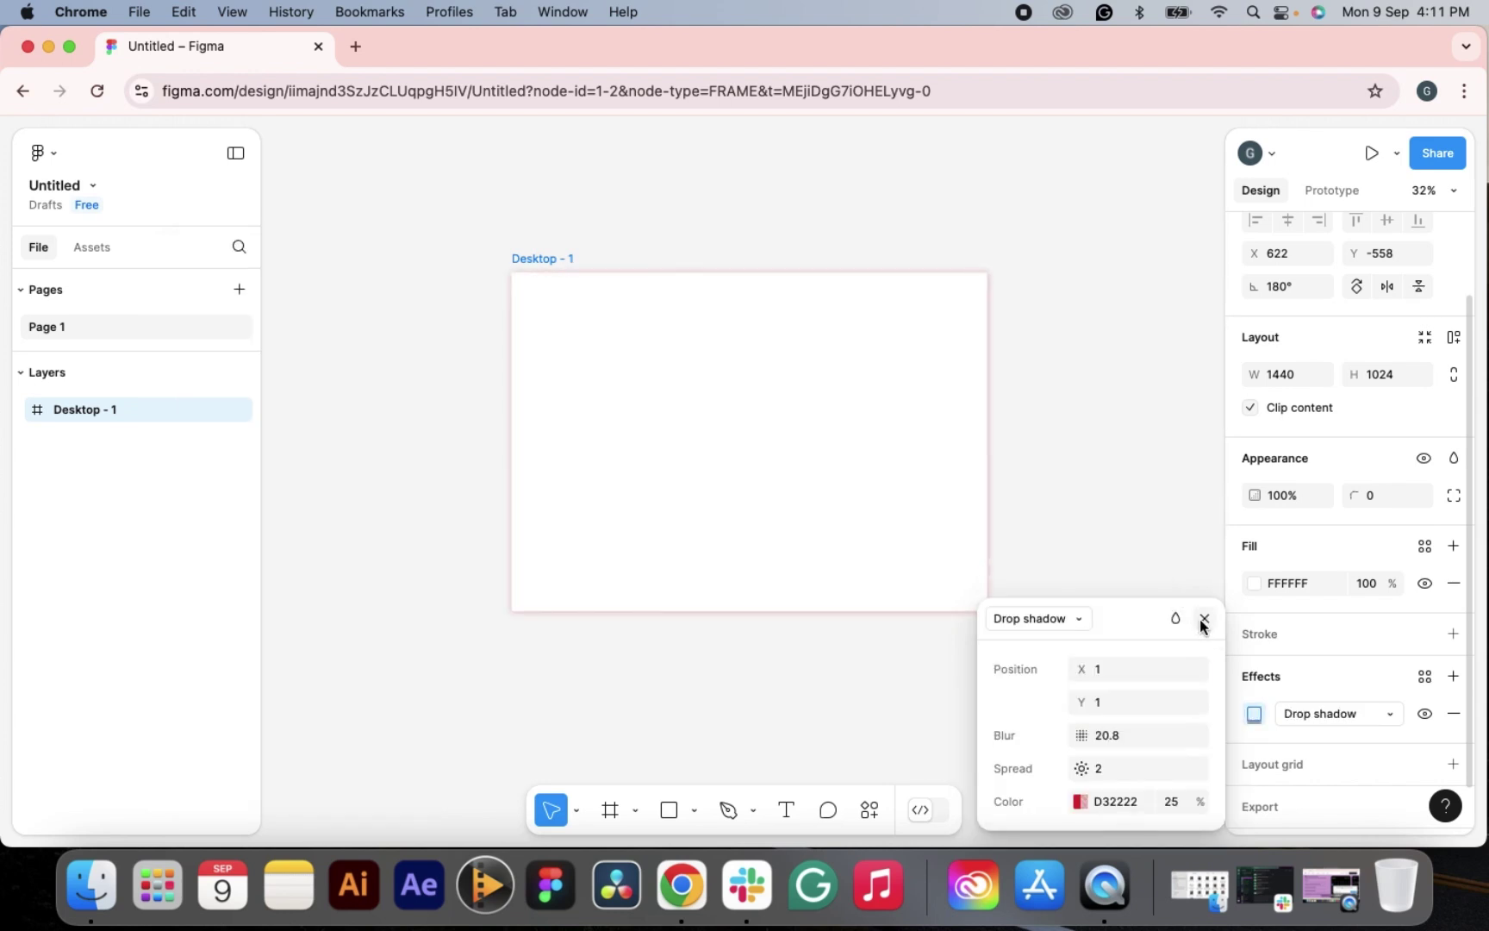
# - Switch the effect to Inner shadow and set its spread to 25 and its position to X 24, Y -17
pyautogui.click(1023, 623)
pyautogui.click(1041, 594)
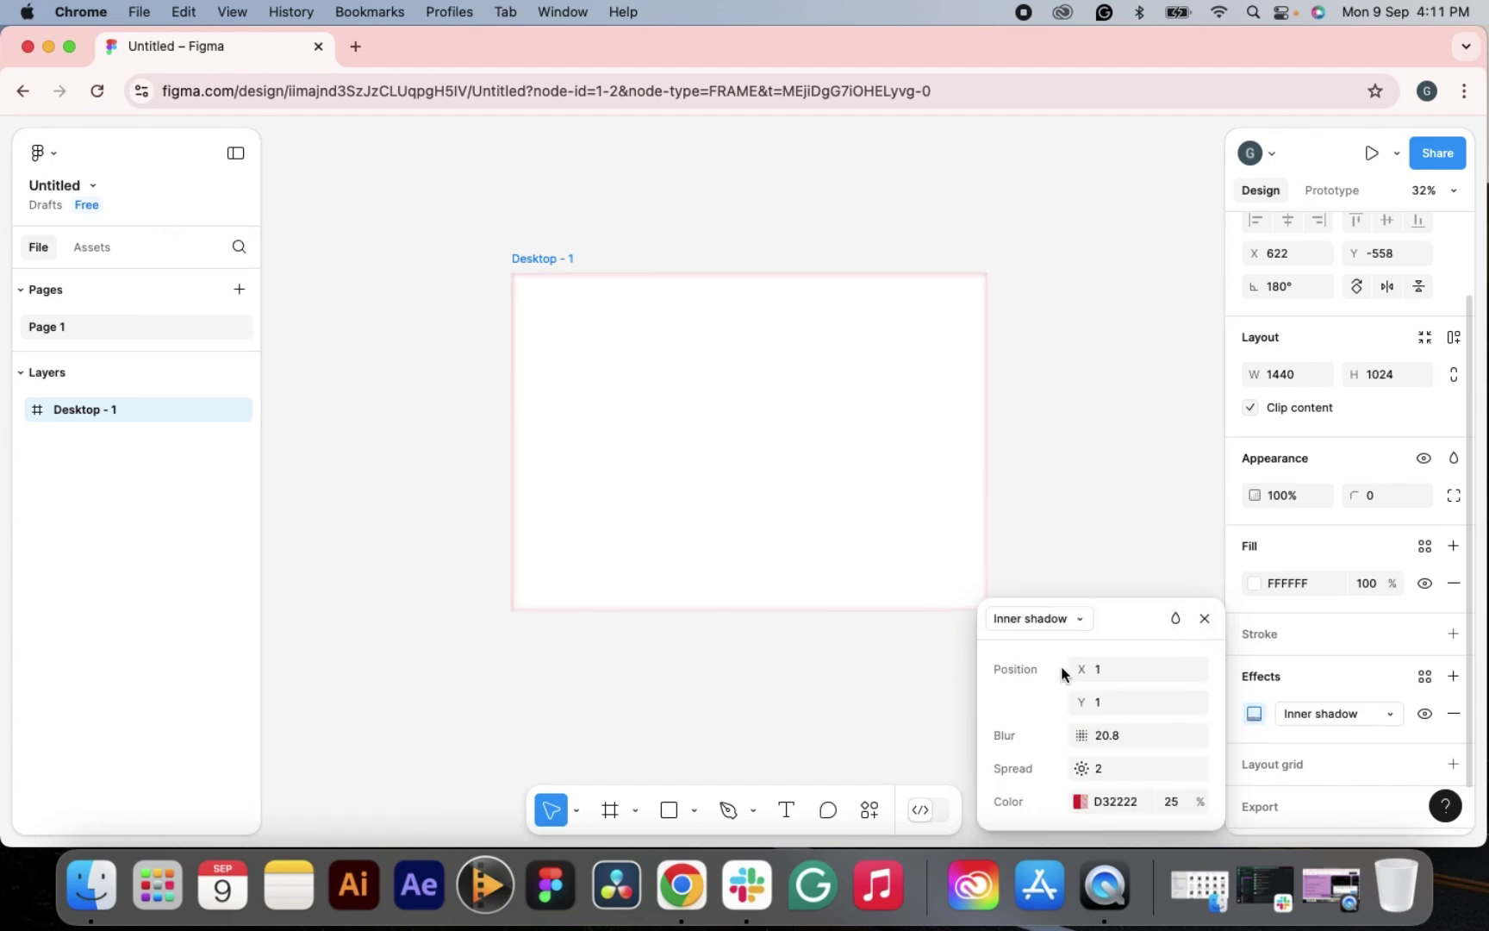
pyautogui.moveTo(1079, 768); pyautogui.dragTo(1120, 768)
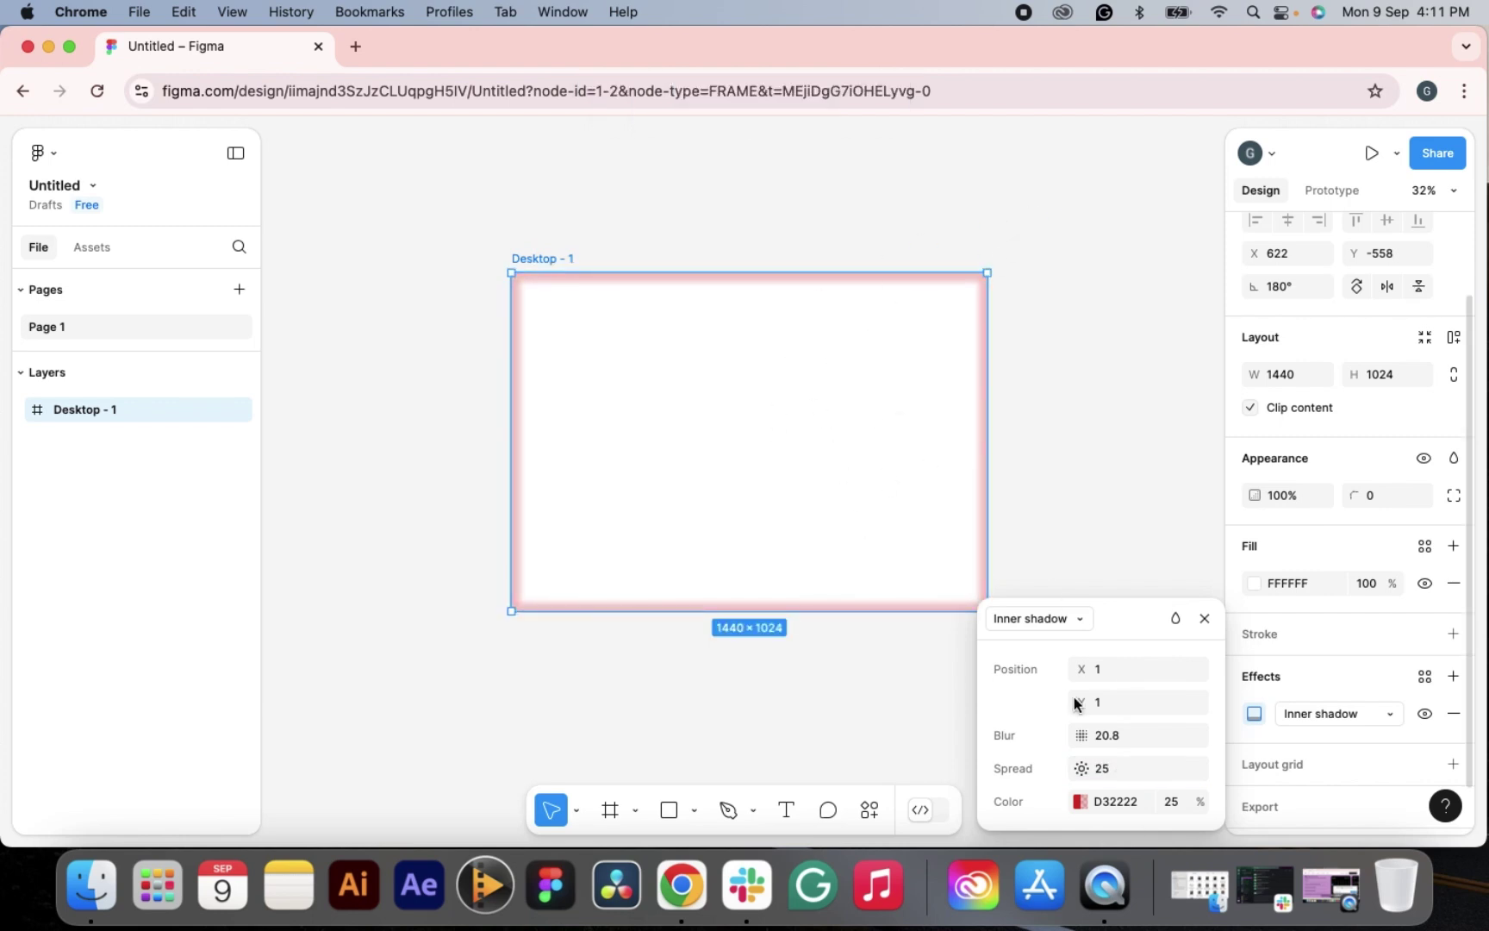
pyautogui.moveTo(1081, 702); pyautogui.dragTo(1129, 685)
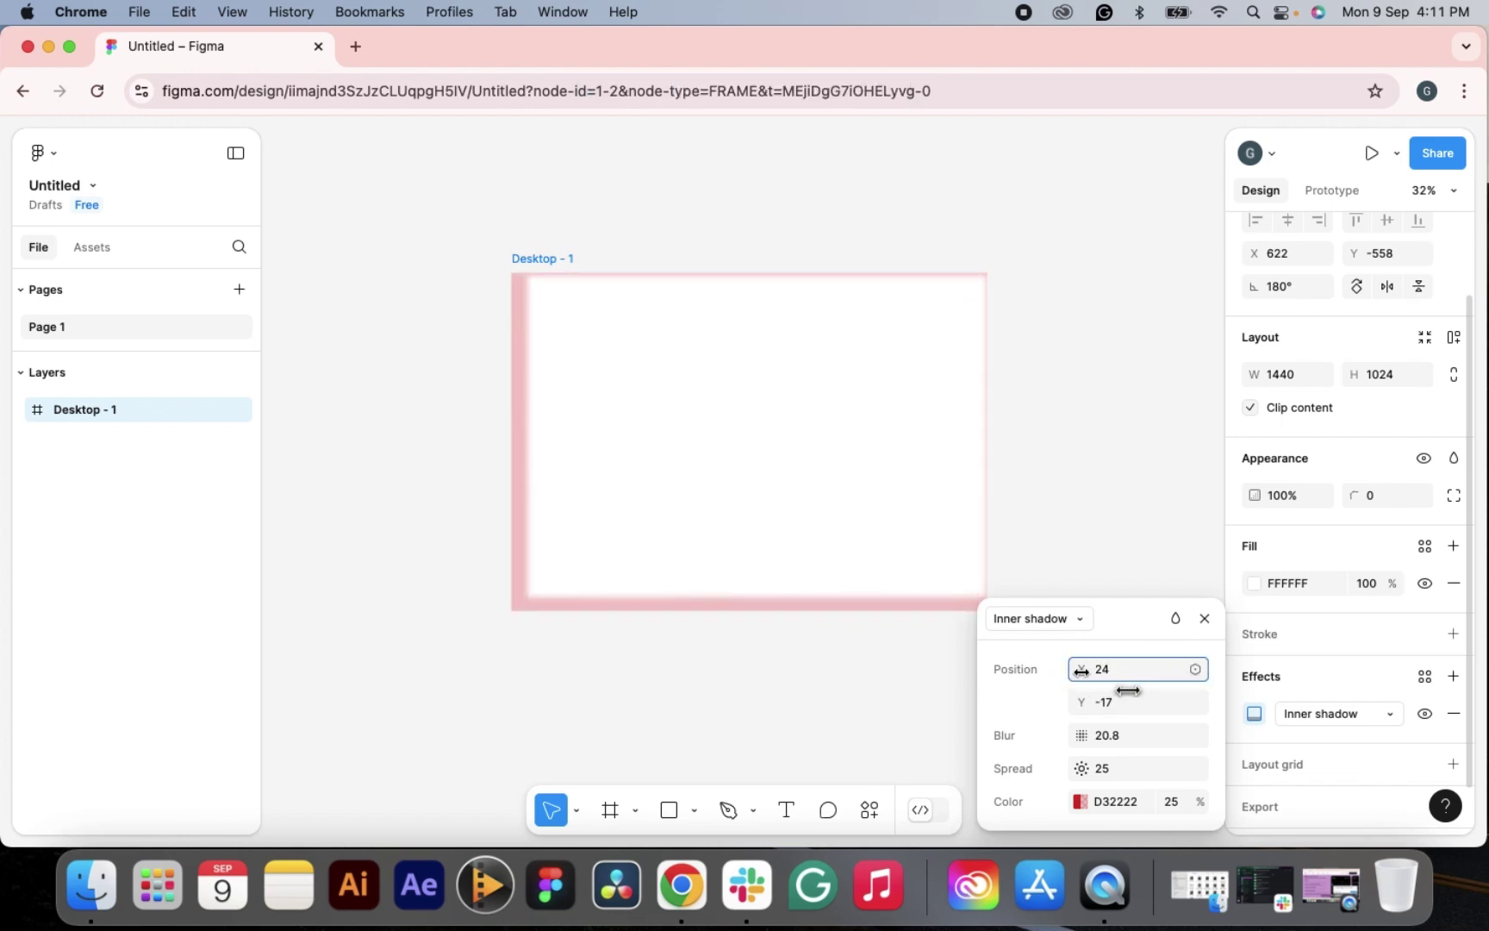
# - Look through the inner shadow's blend modes, keep Normal, and remove the effect from the frame
pyautogui.click(1176, 619)
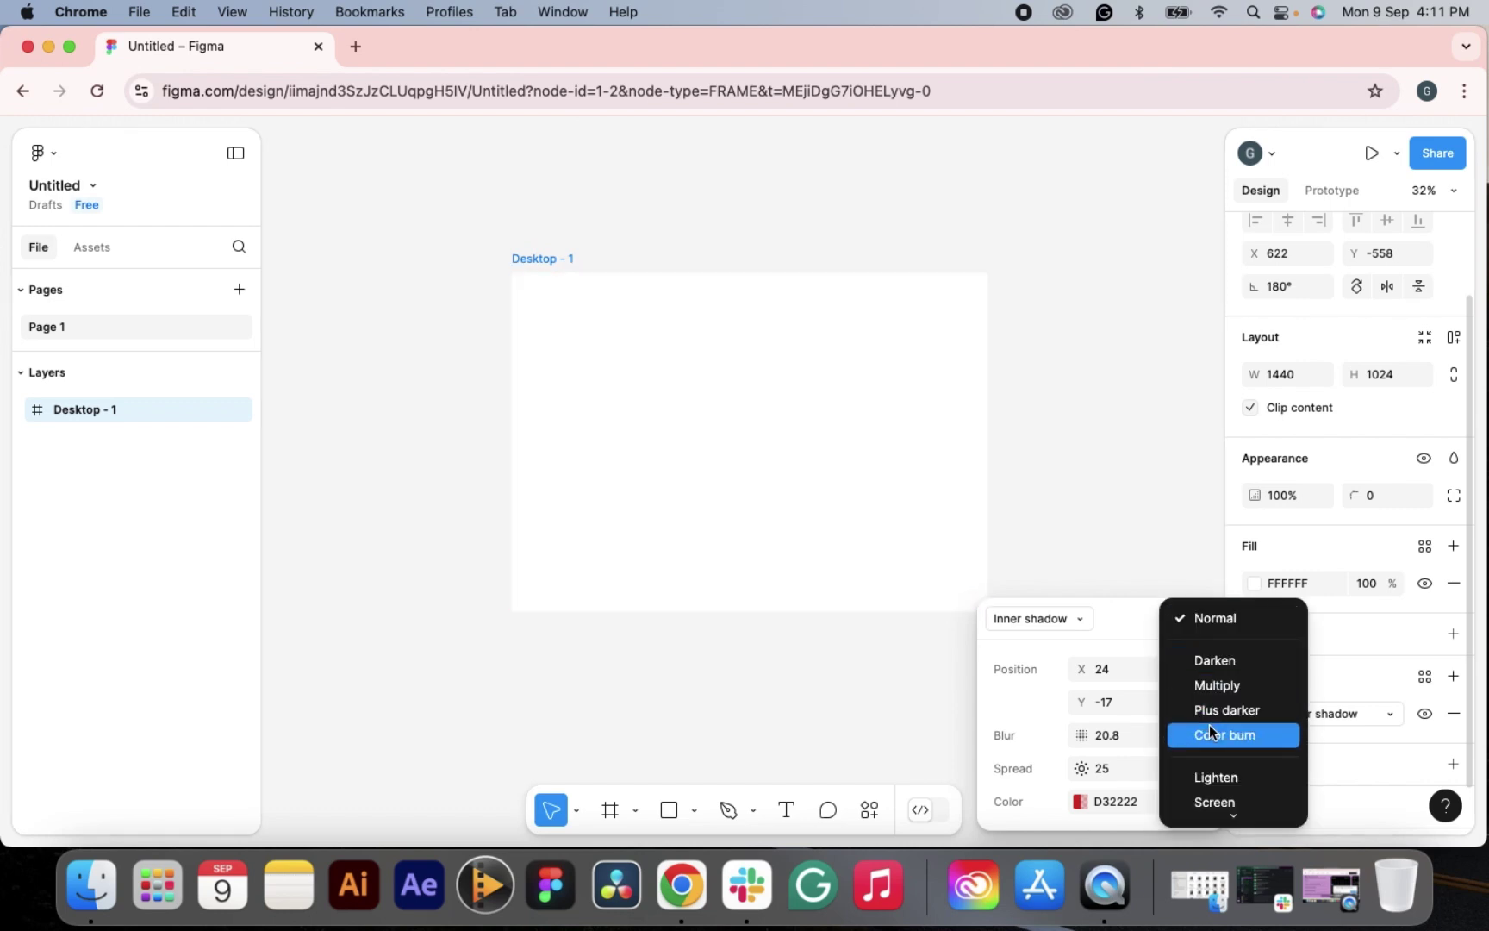
pyautogui.scroll(-5, 1209, 725)
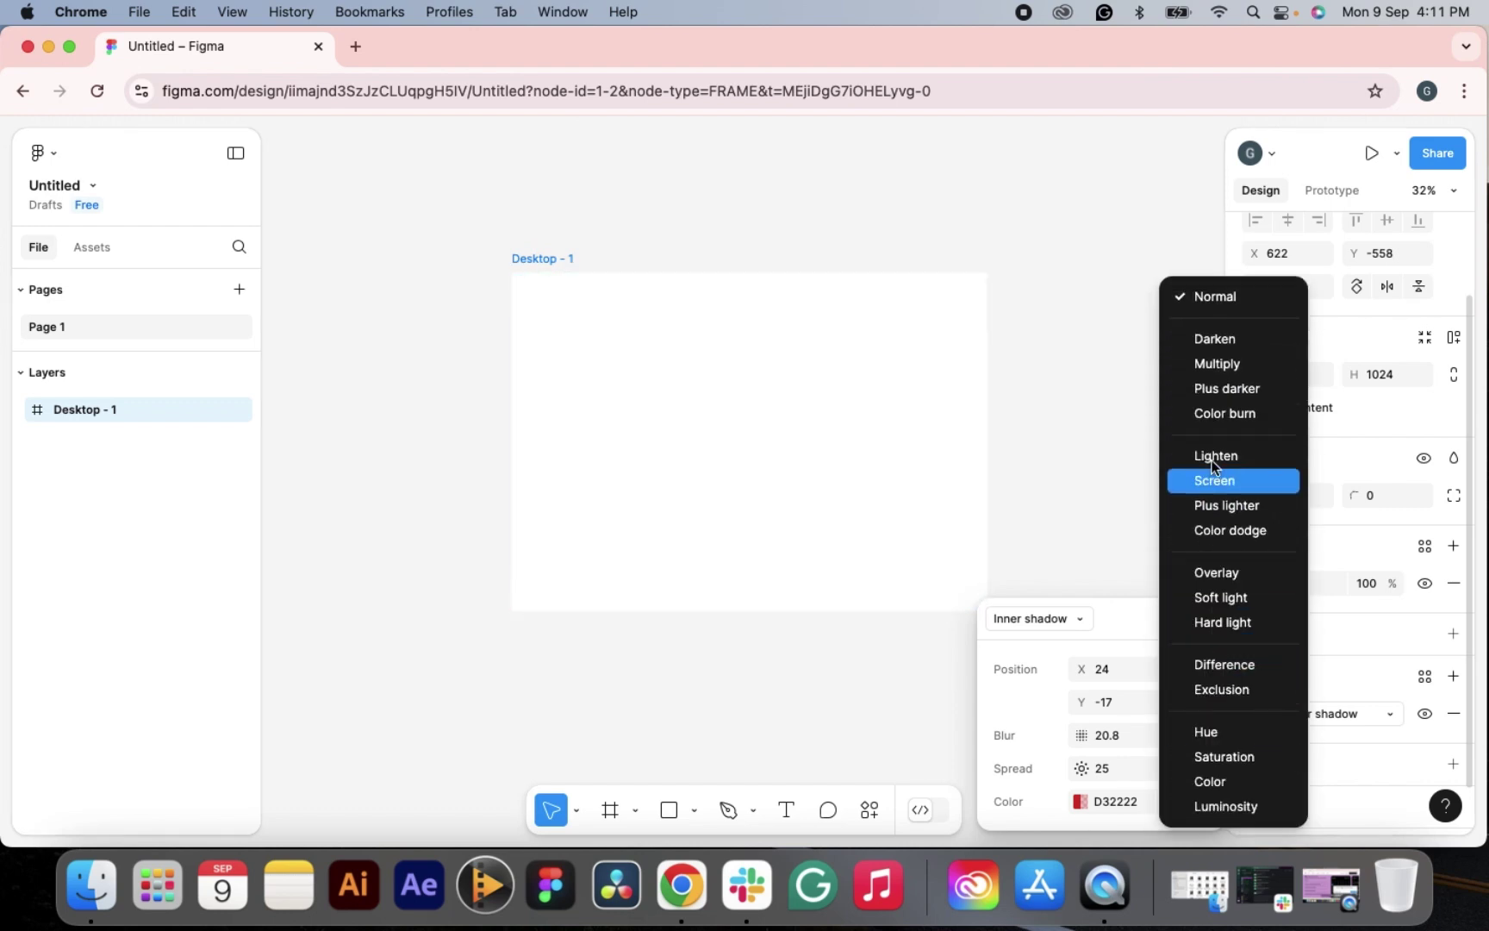
pyautogui.click(1093, 524)
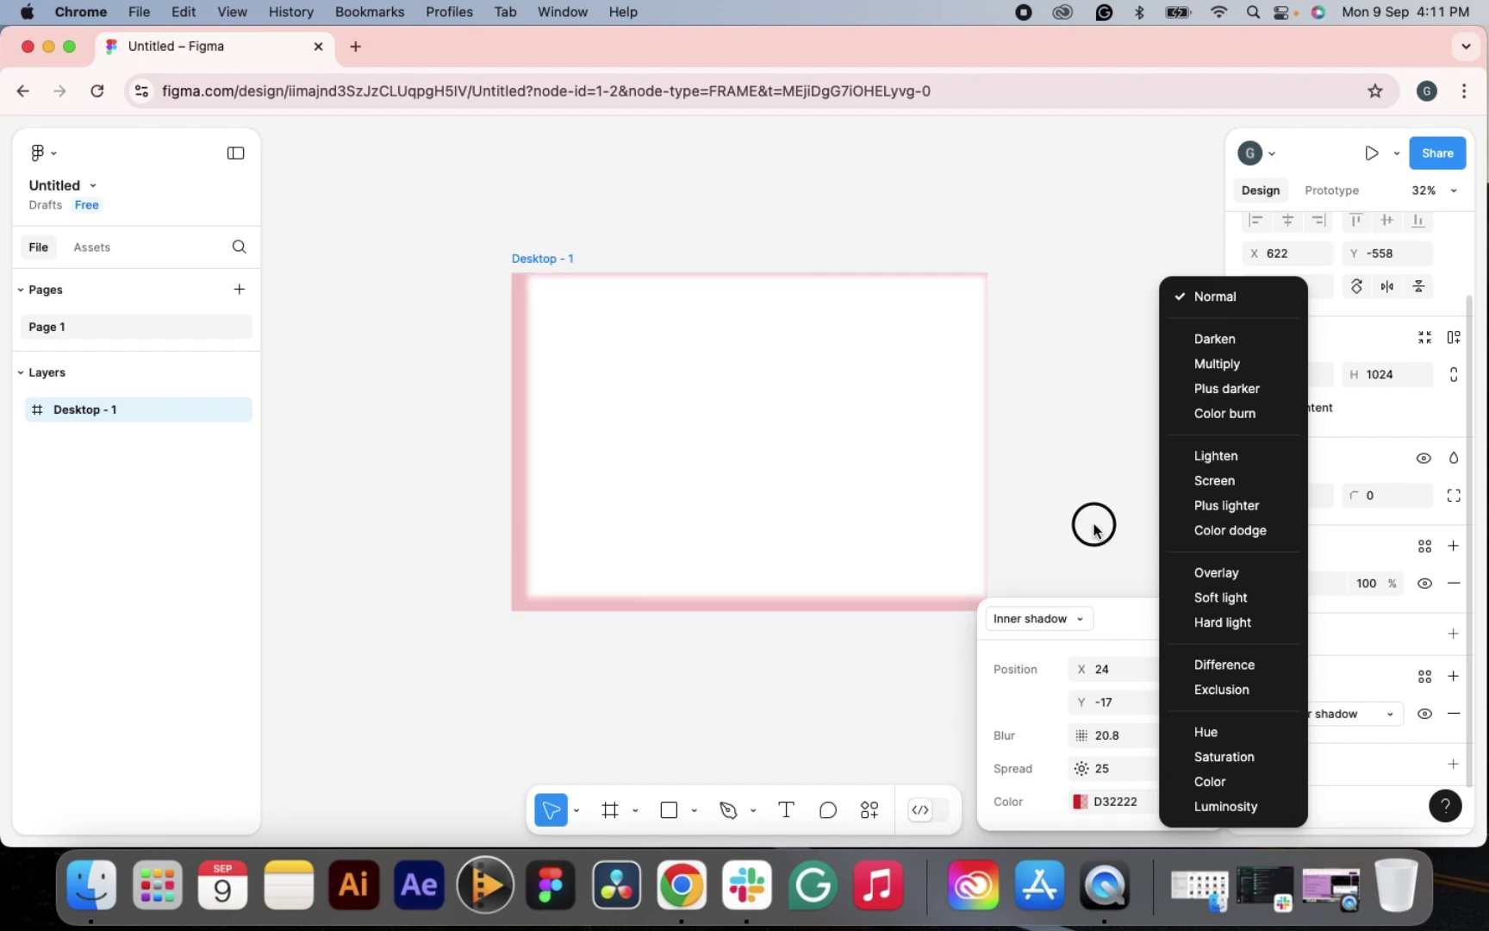
pyautogui.click(1204, 619)
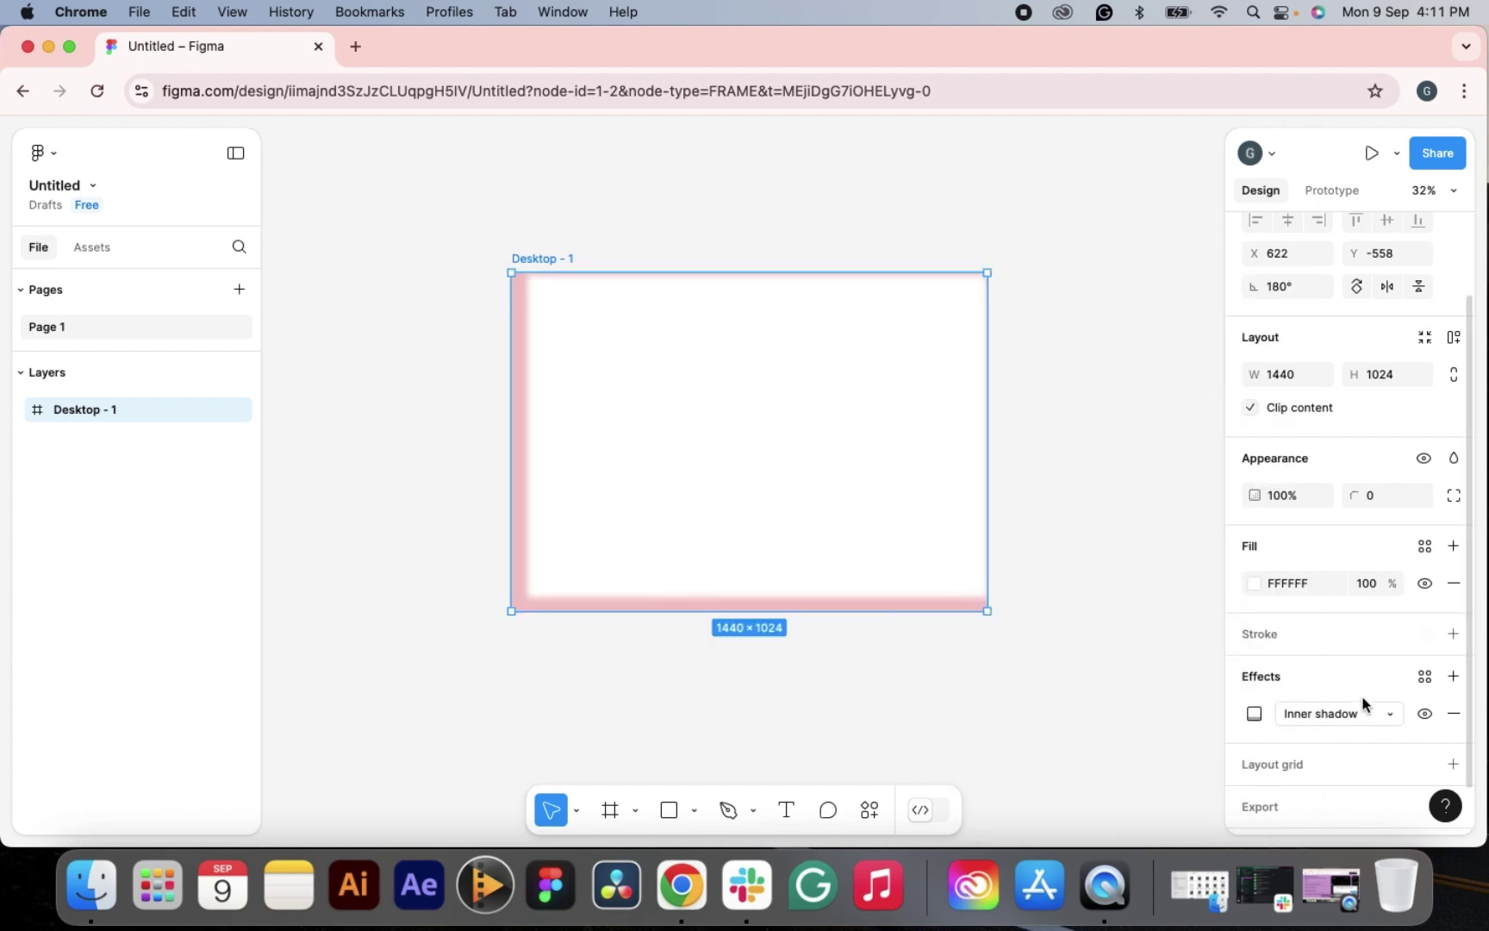
pyautogui.click(1451, 714)
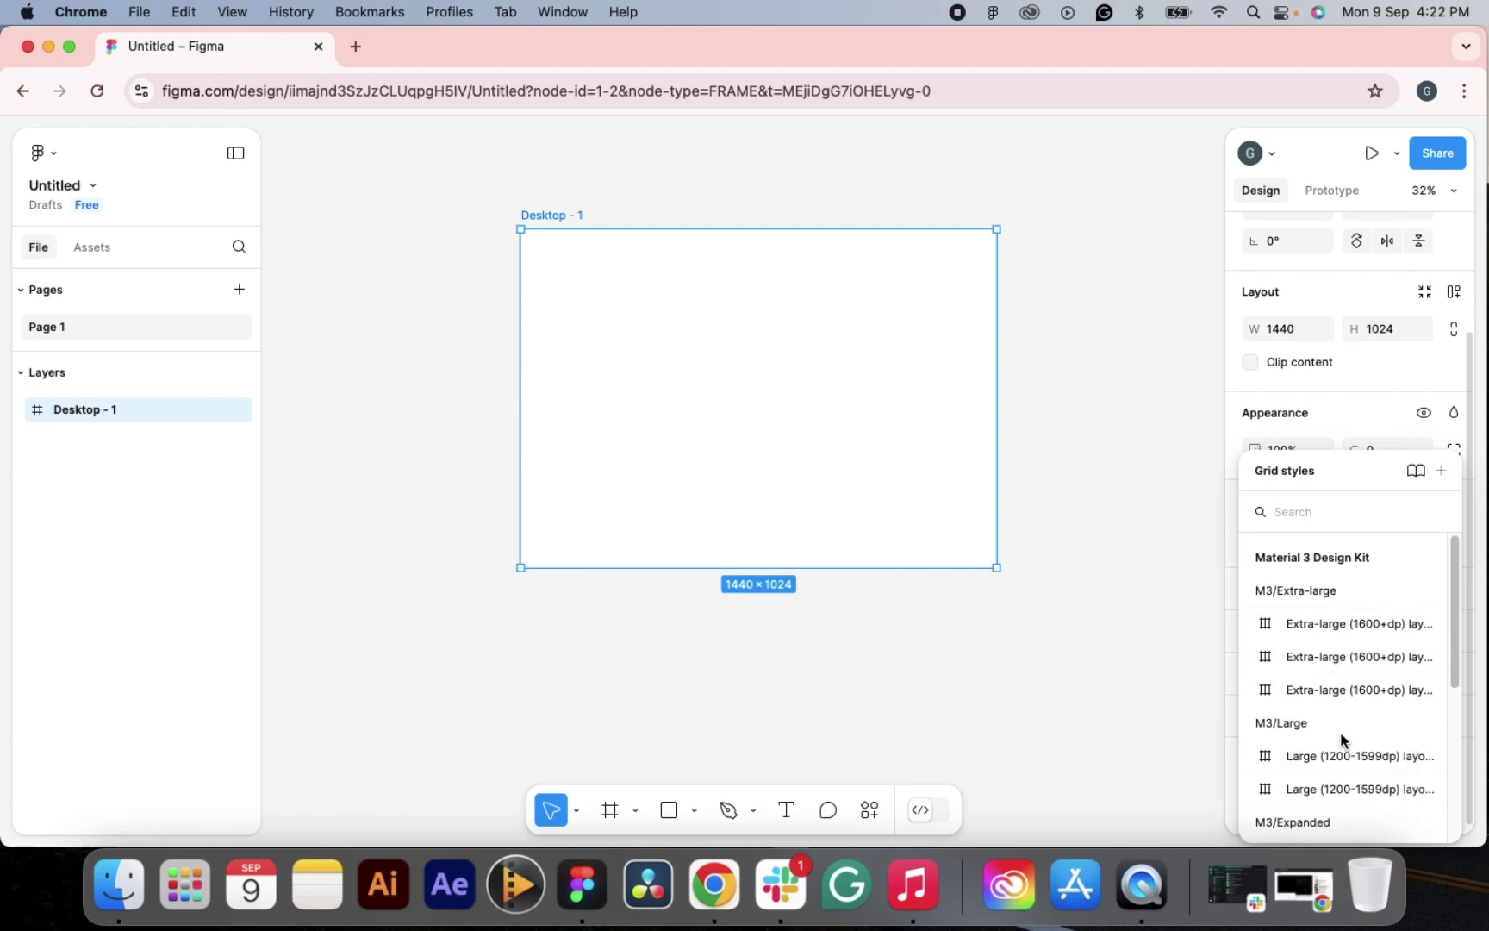
# - Apply the first Extra-large (1600+dp) grid style from the Material 3 Design Kit to the Desktop - 1 frame
pyautogui.click(1352, 629)
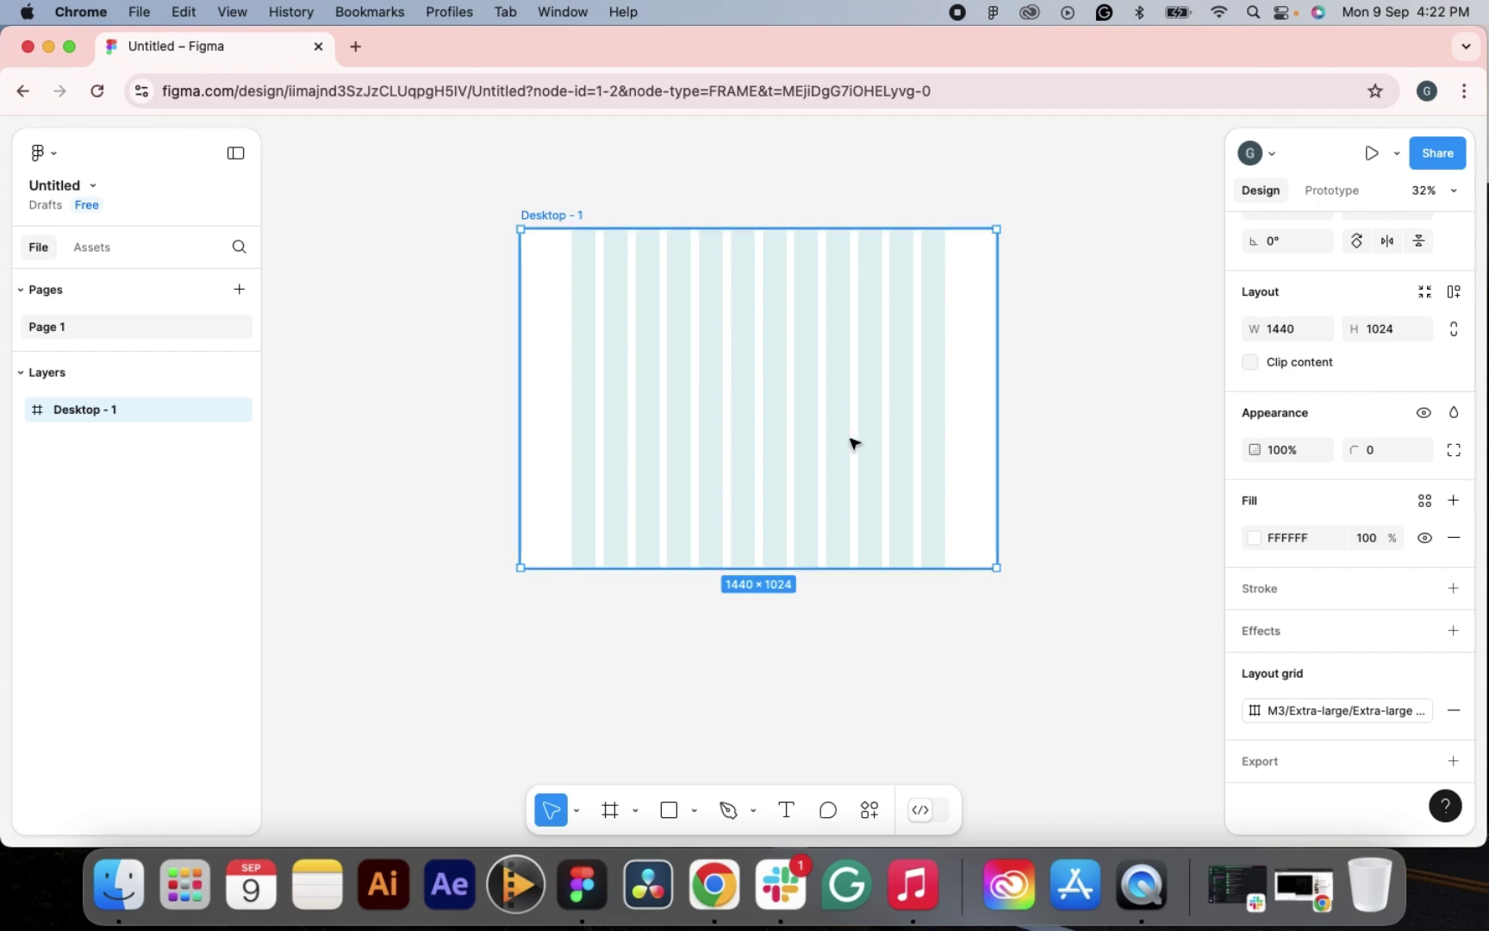
pyautogui.click(1254, 709)
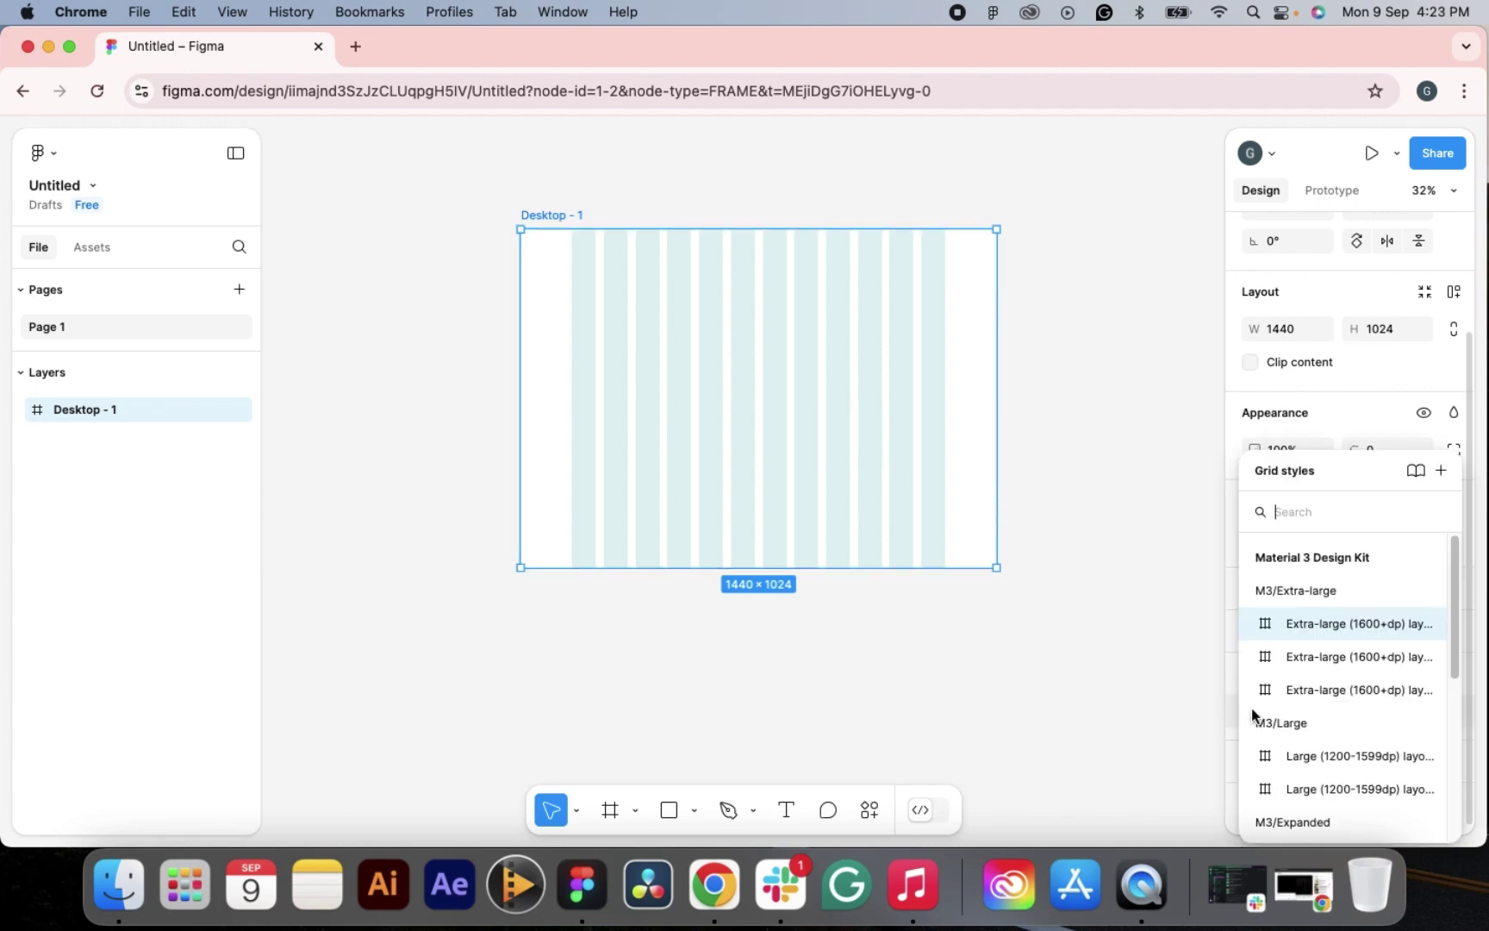
pyautogui.click(1140, 655)
pyautogui.click(857, 518)
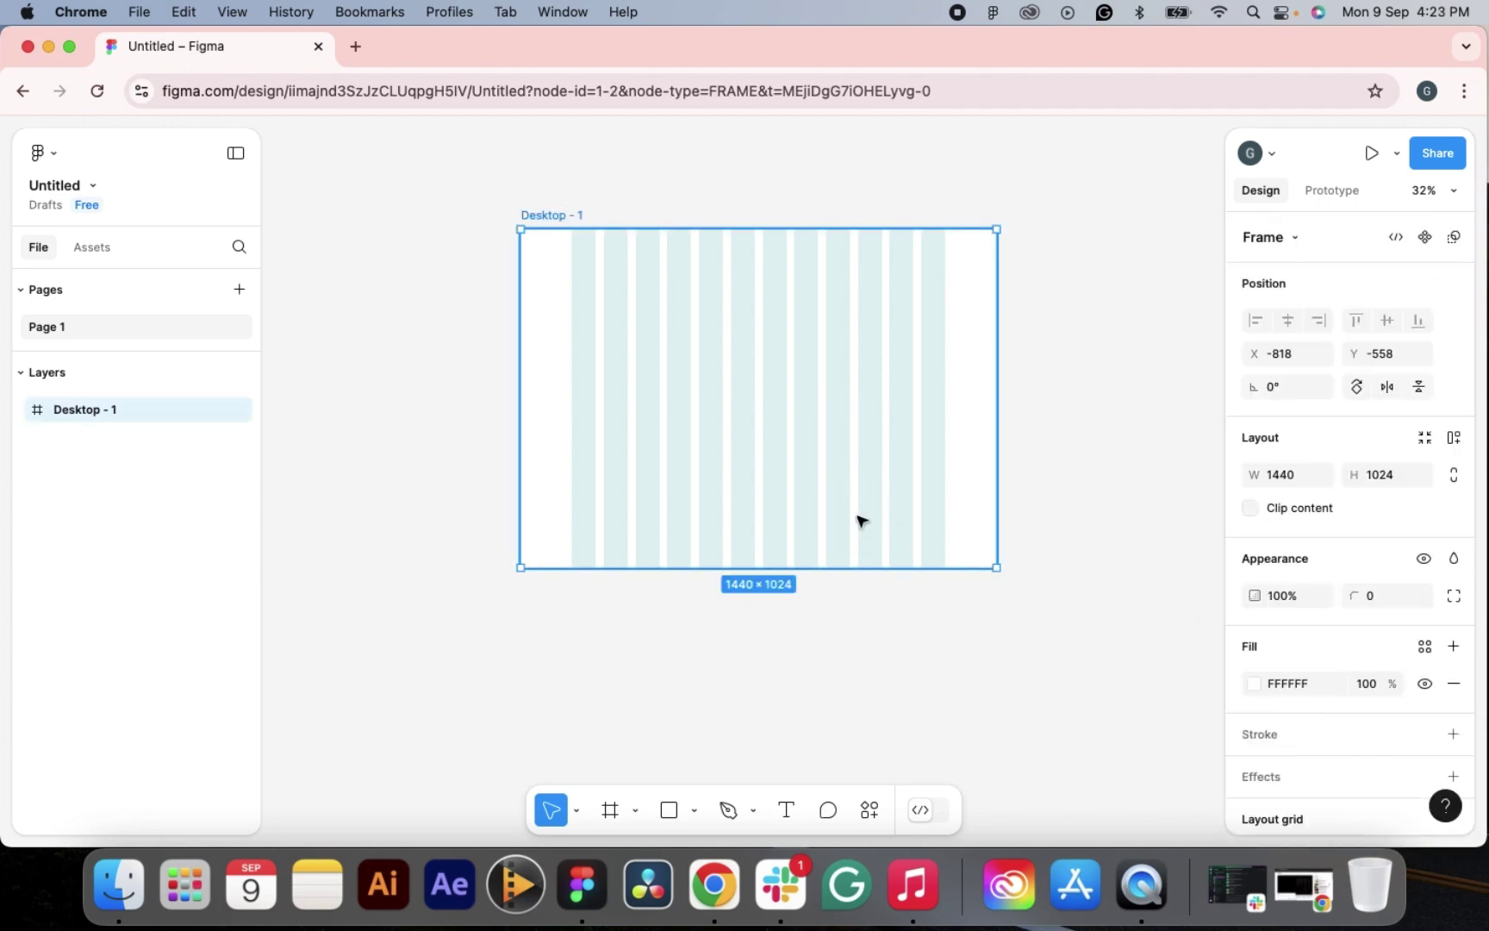
# - Toggle the layout grid's visibility off and on, and detach the grid from its style
pyautogui.scroll(-3, 1291, 792)
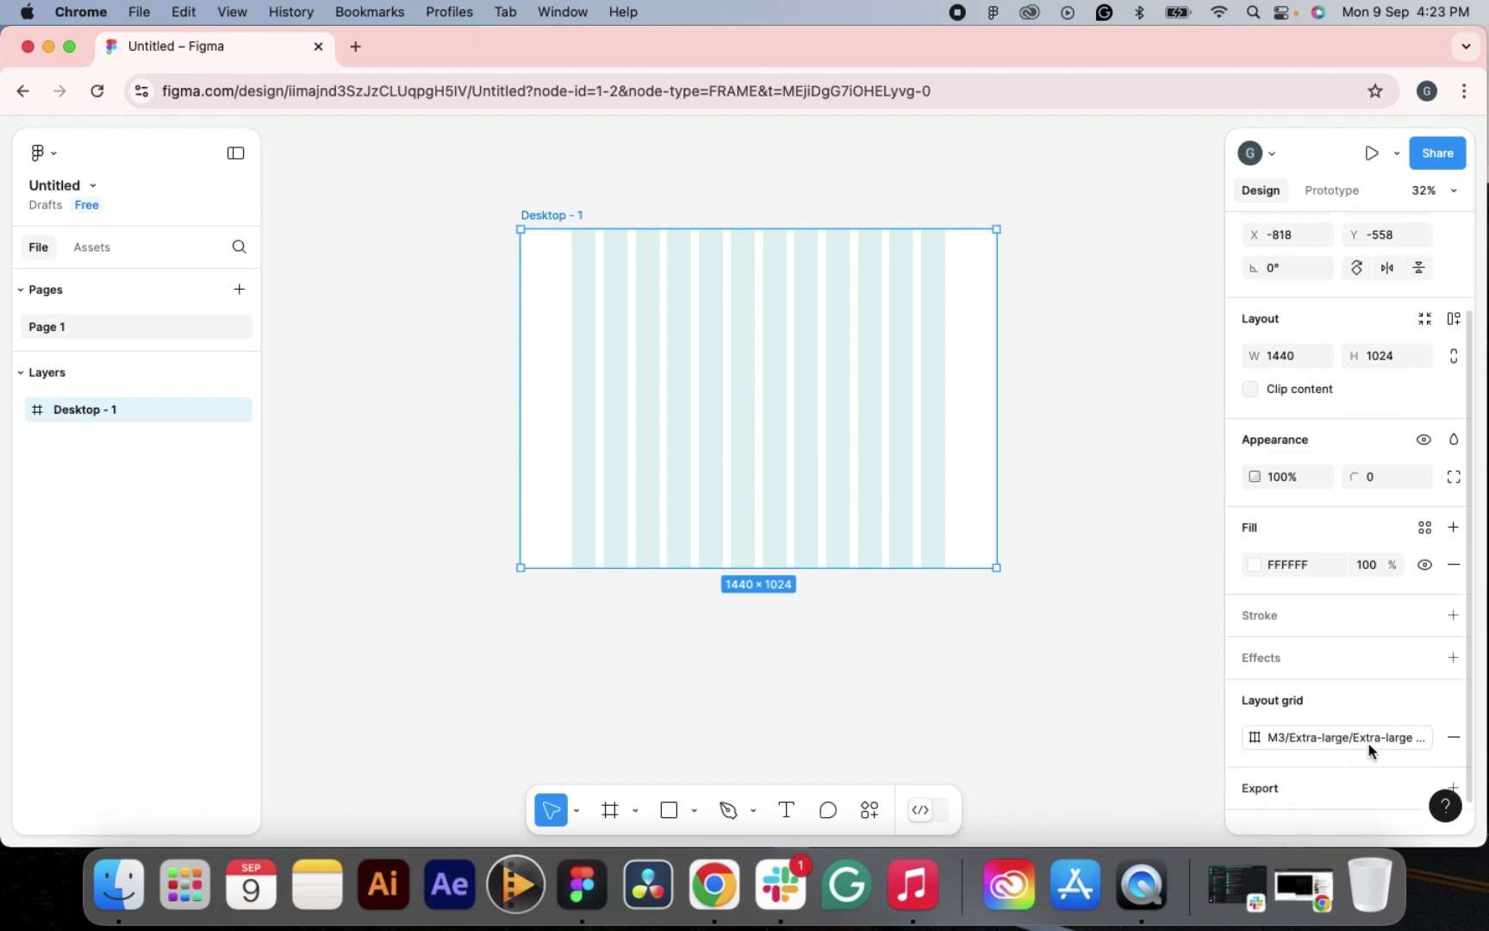
pyautogui.click(1397, 738)
pyautogui.click(1396, 737)
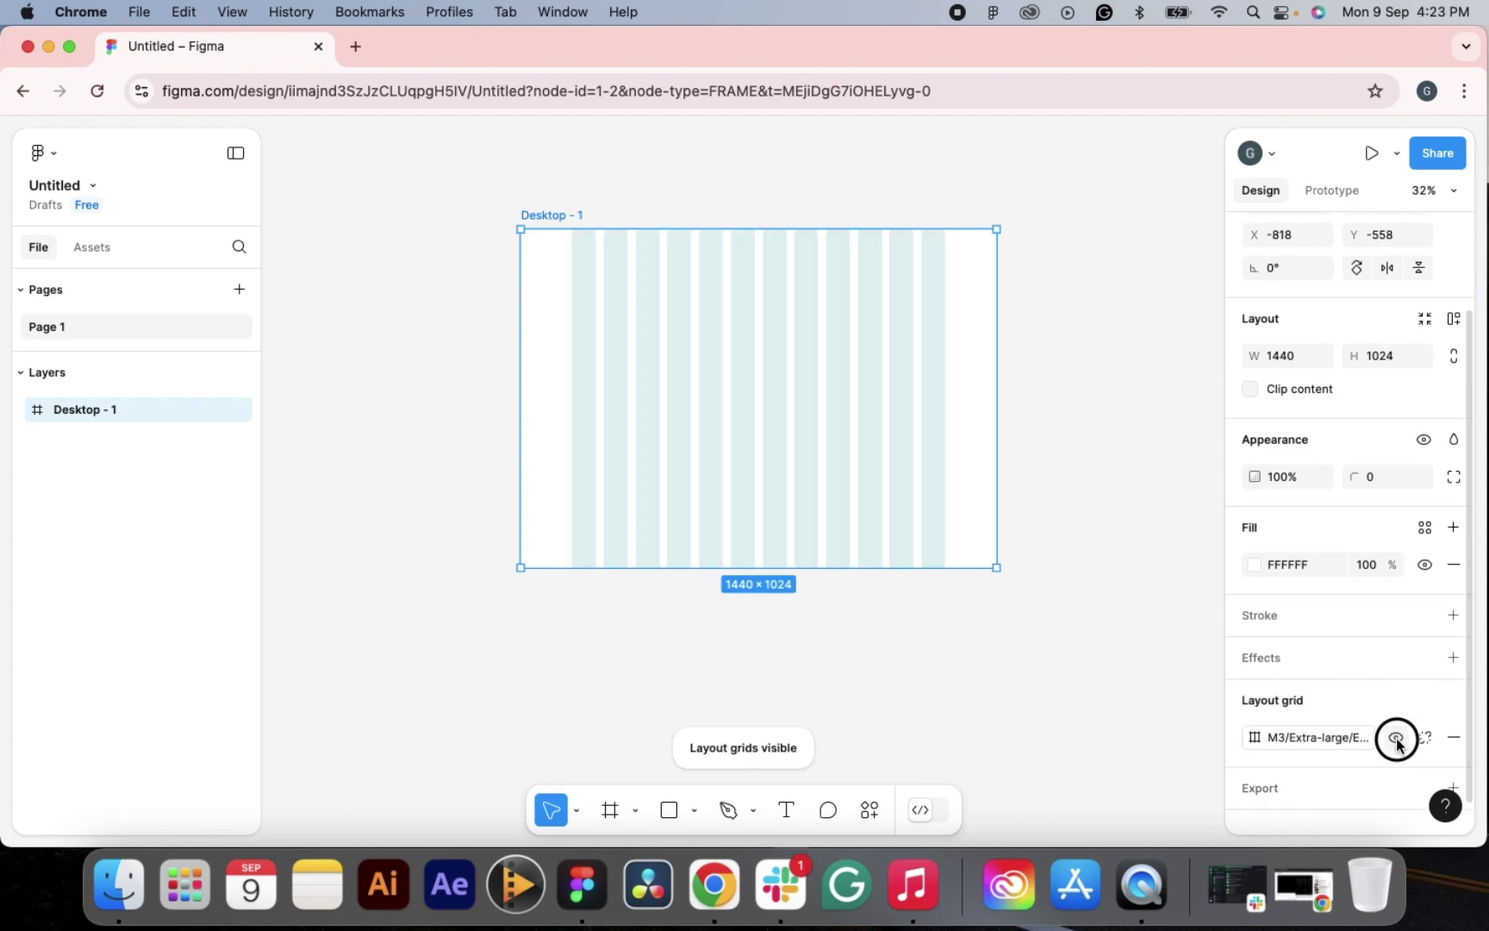
pyautogui.click(1421, 737)
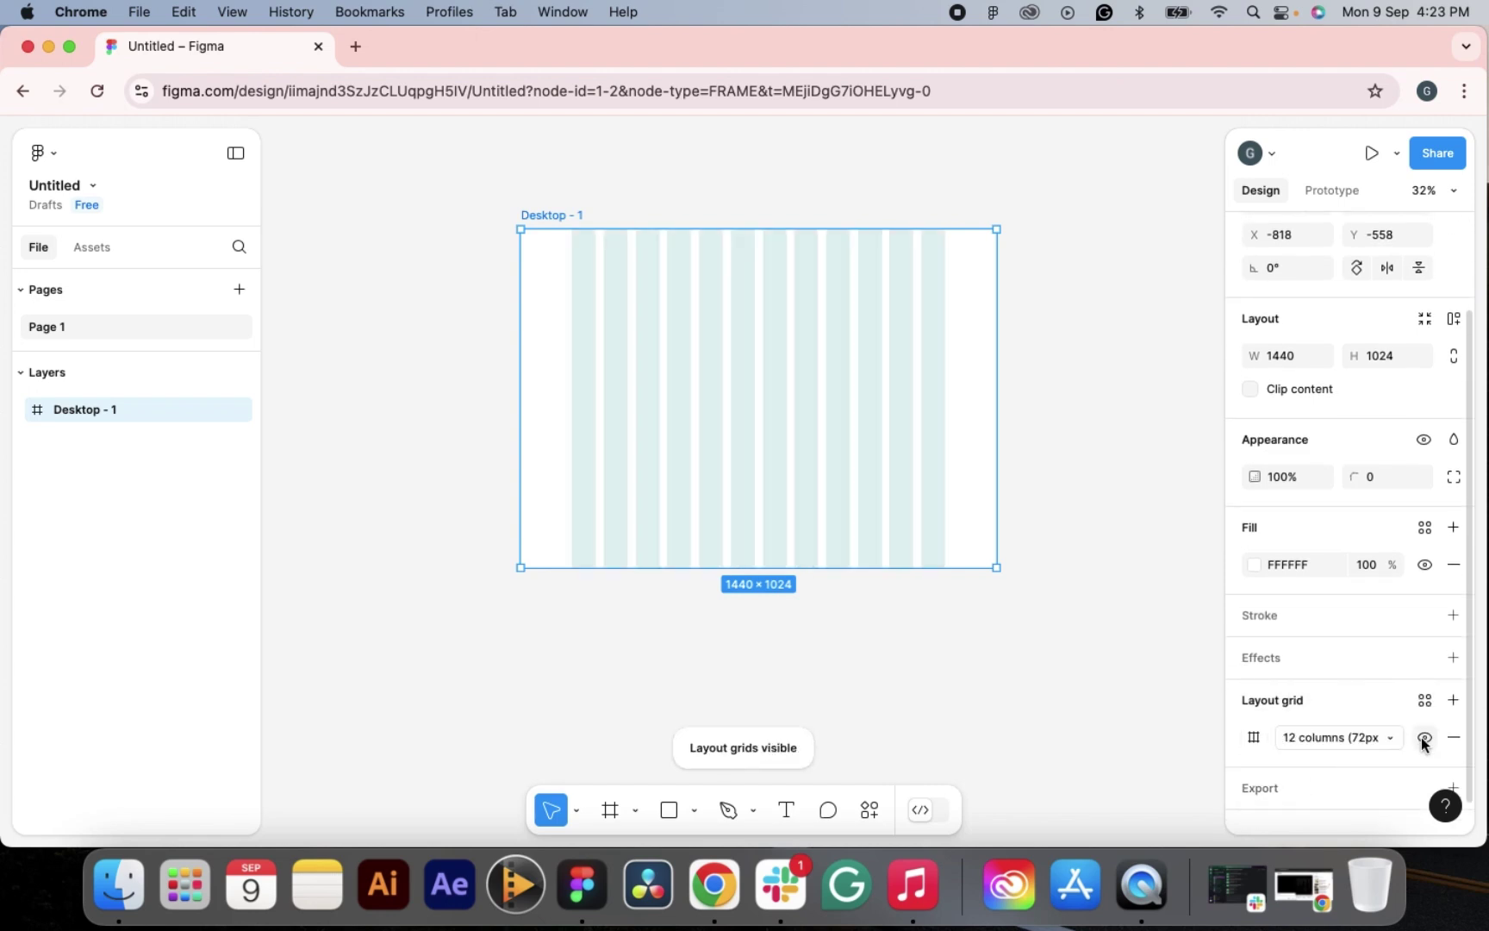
# - Change the color of the frame's 12-column layout grid to red E53030
pyautogui.click(1255, 737)
pyautogui.click(1082, 672)
pyautogui.moveTo(948, 431); pyautogui.dragTo(925, 351)
pyautogui.click(788, 599)
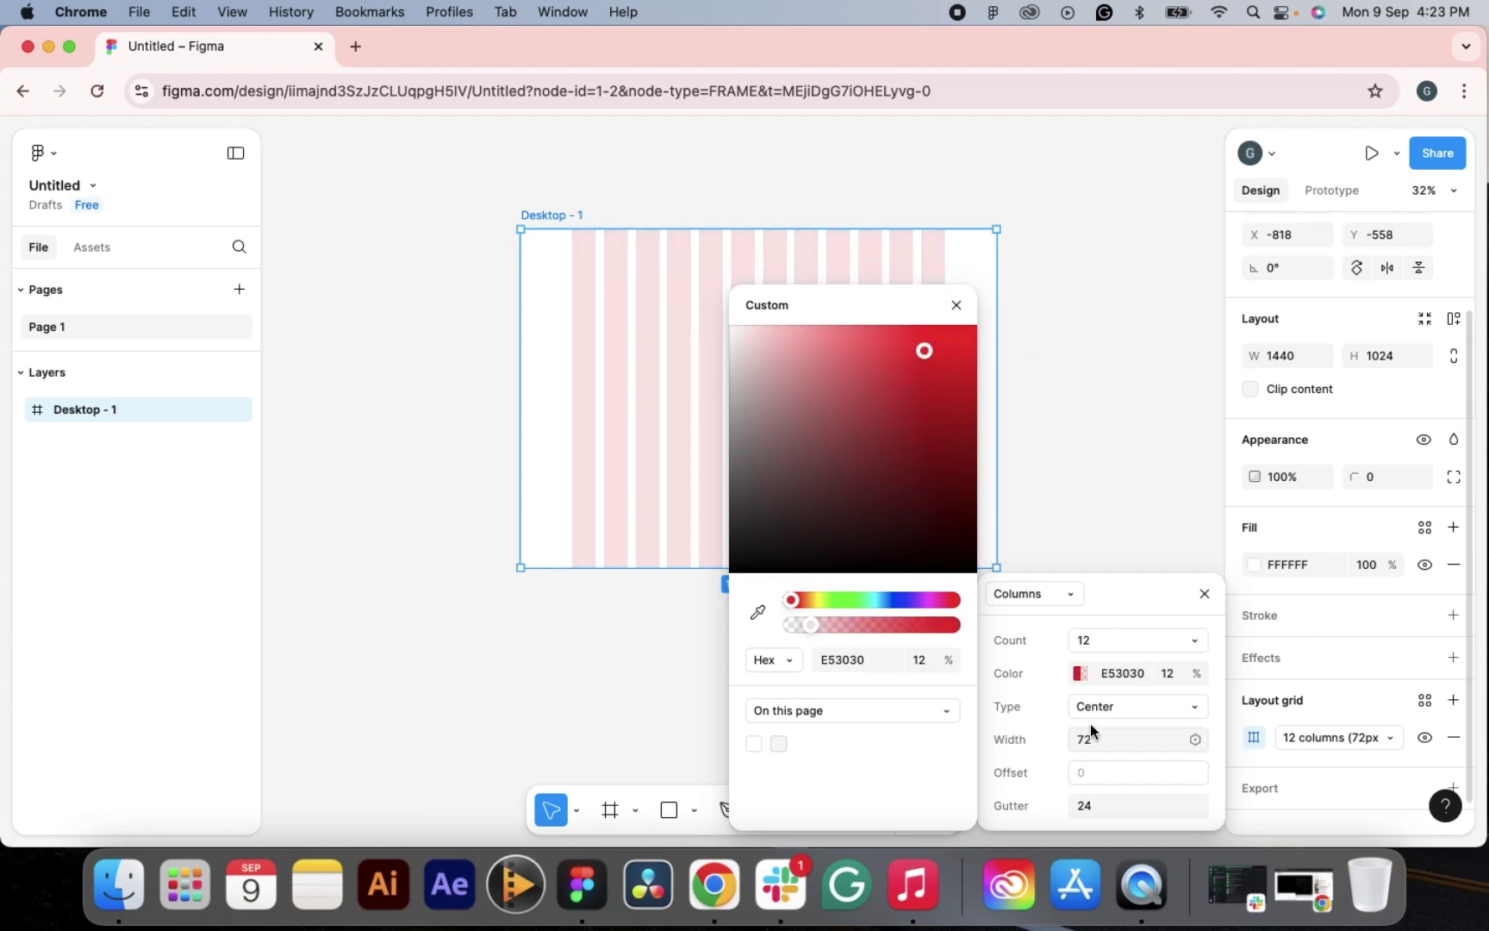
pyautogui.click(957, 307)
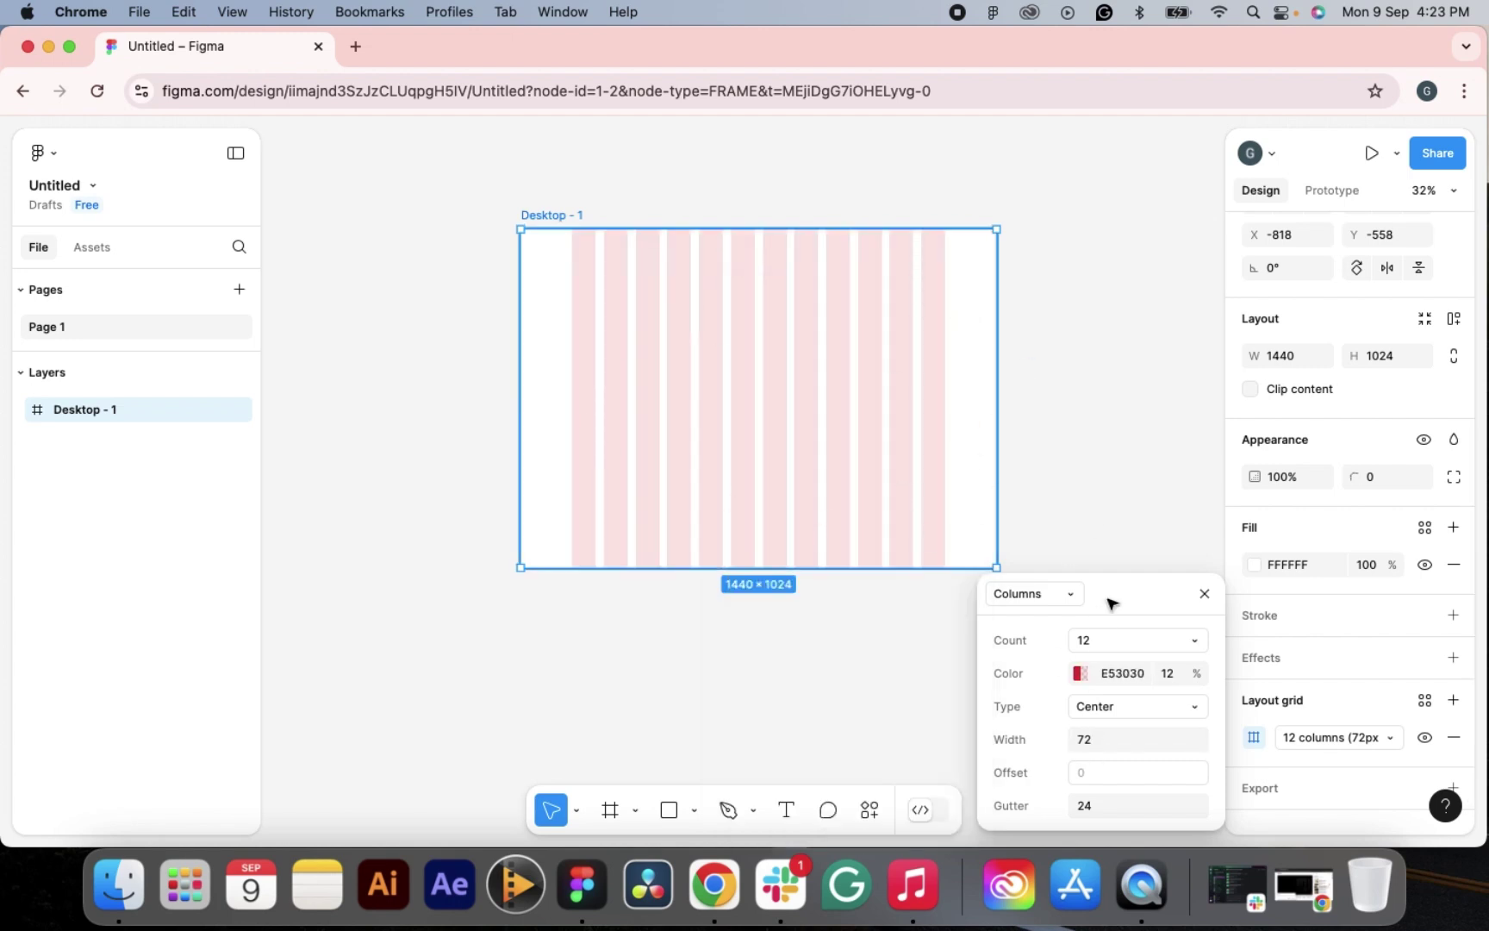
# - Try the Right, Left and Stretch types on the frame's 12-column layout grid and set it back to Center
pyautogui.click(1114, 705)
pyautogui.click(1116, 669)
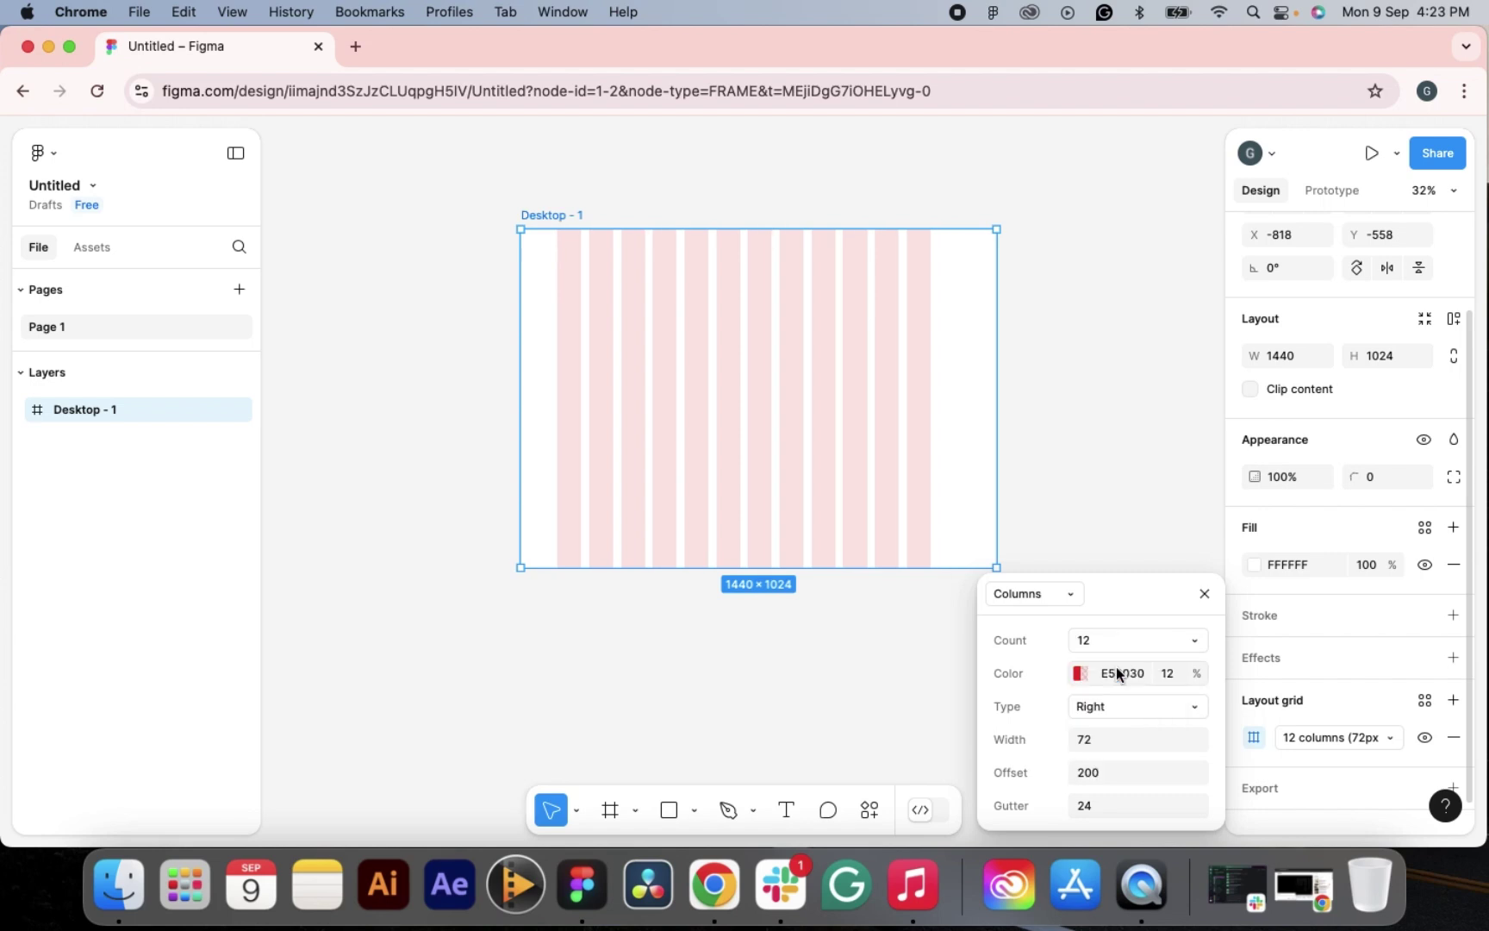
pyautogui.click(1124, 704)
pyautogui.click(1124, 728)
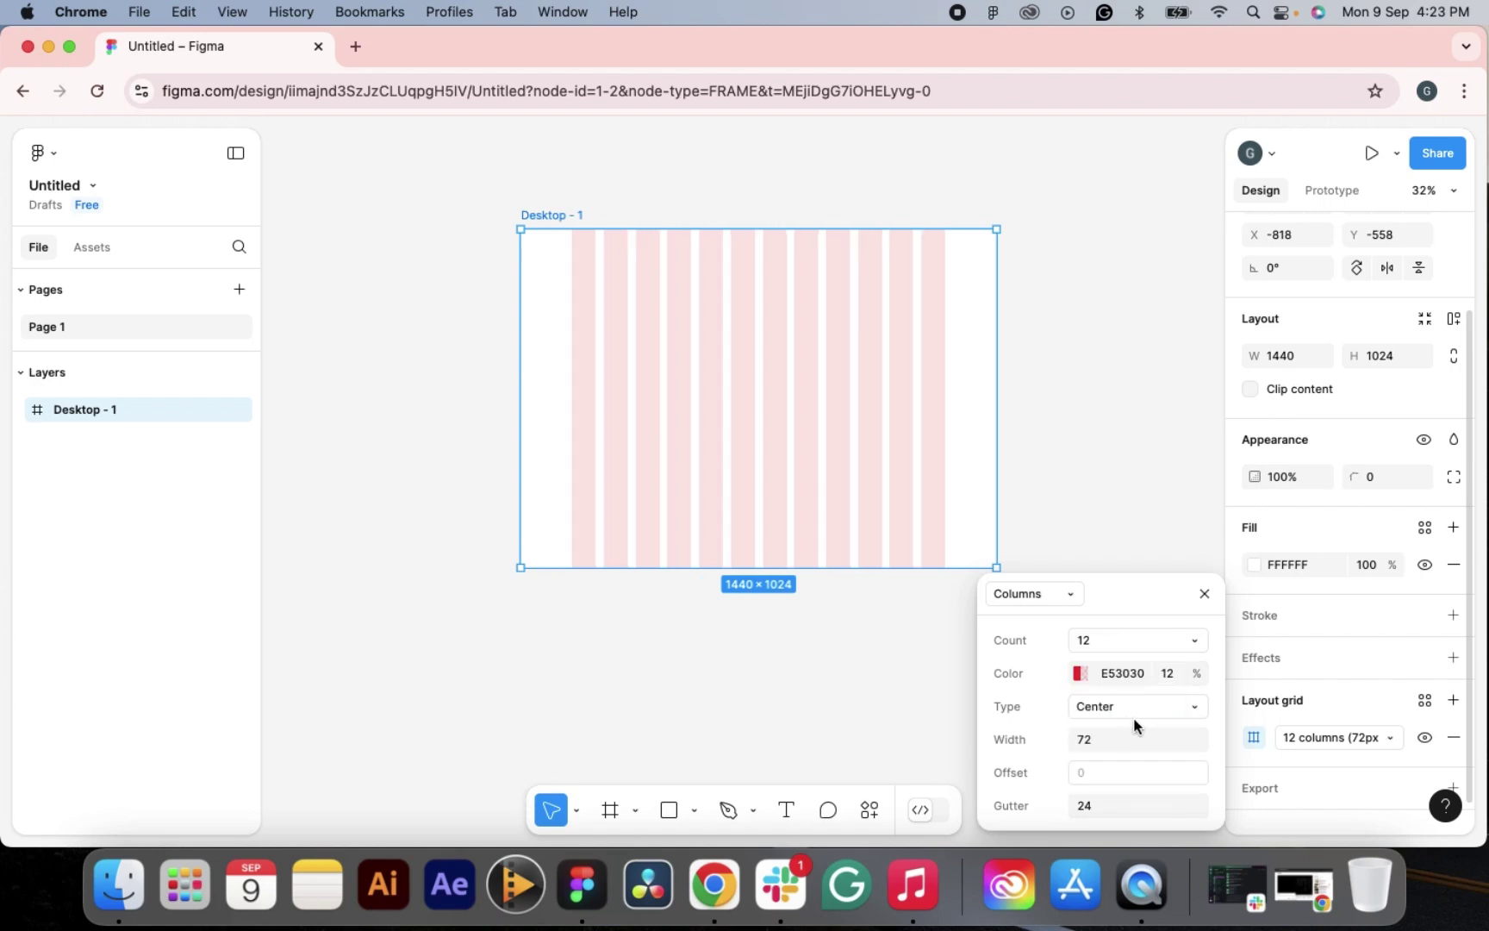
pyautogui.click(1133, 715)
pyautogui.click(1138, 658)
pyautogui.click(1140, 702)
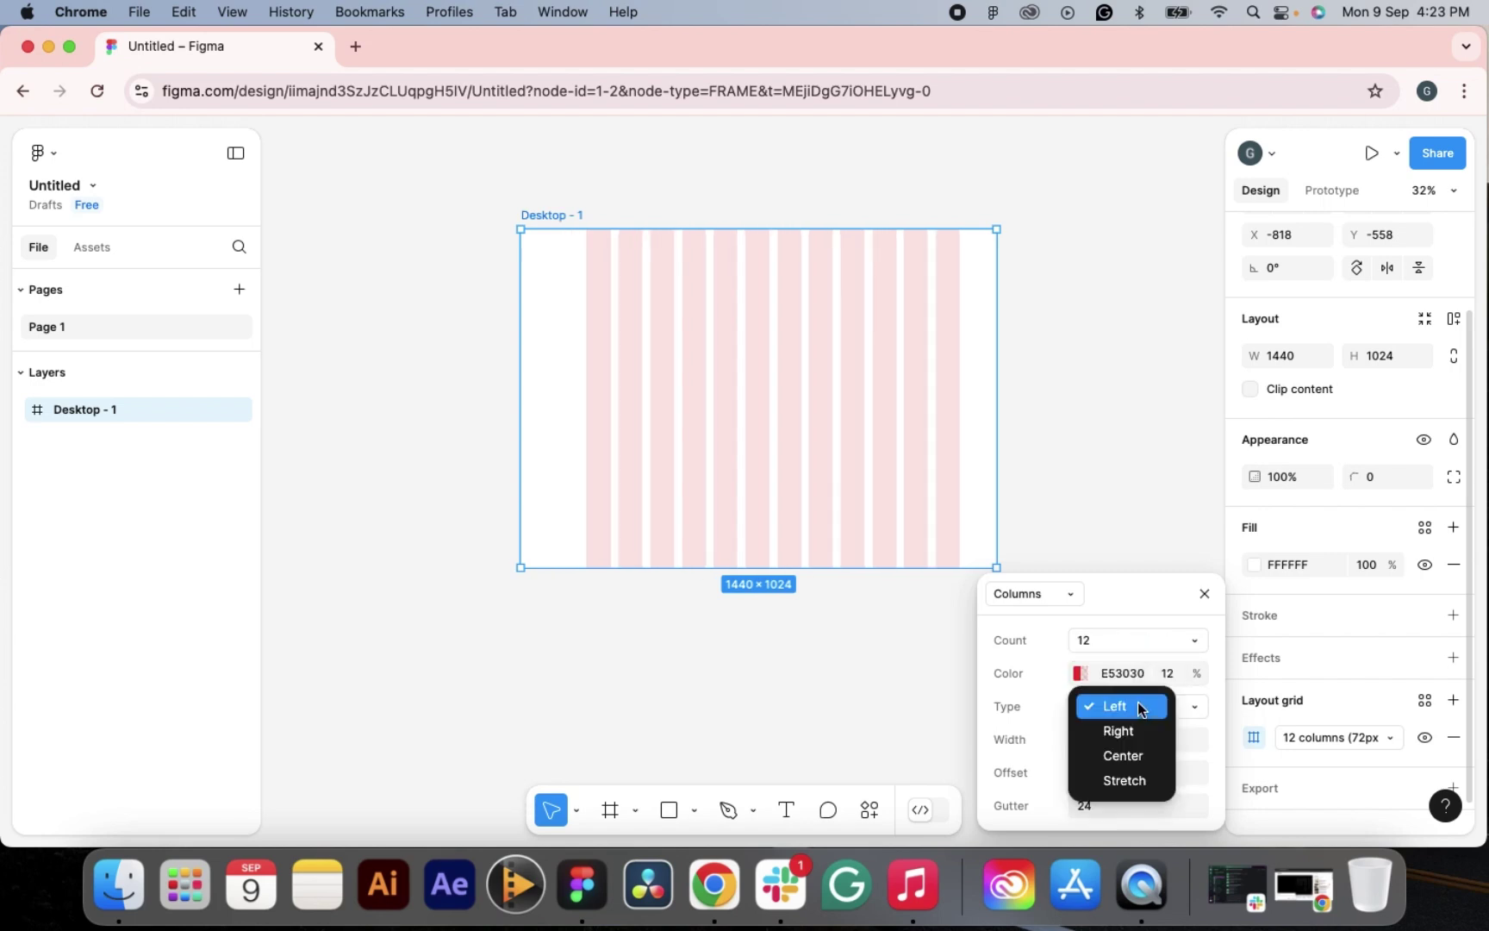
pyautogui.click(1134, 781)
pyautogui.click(1136, 713)
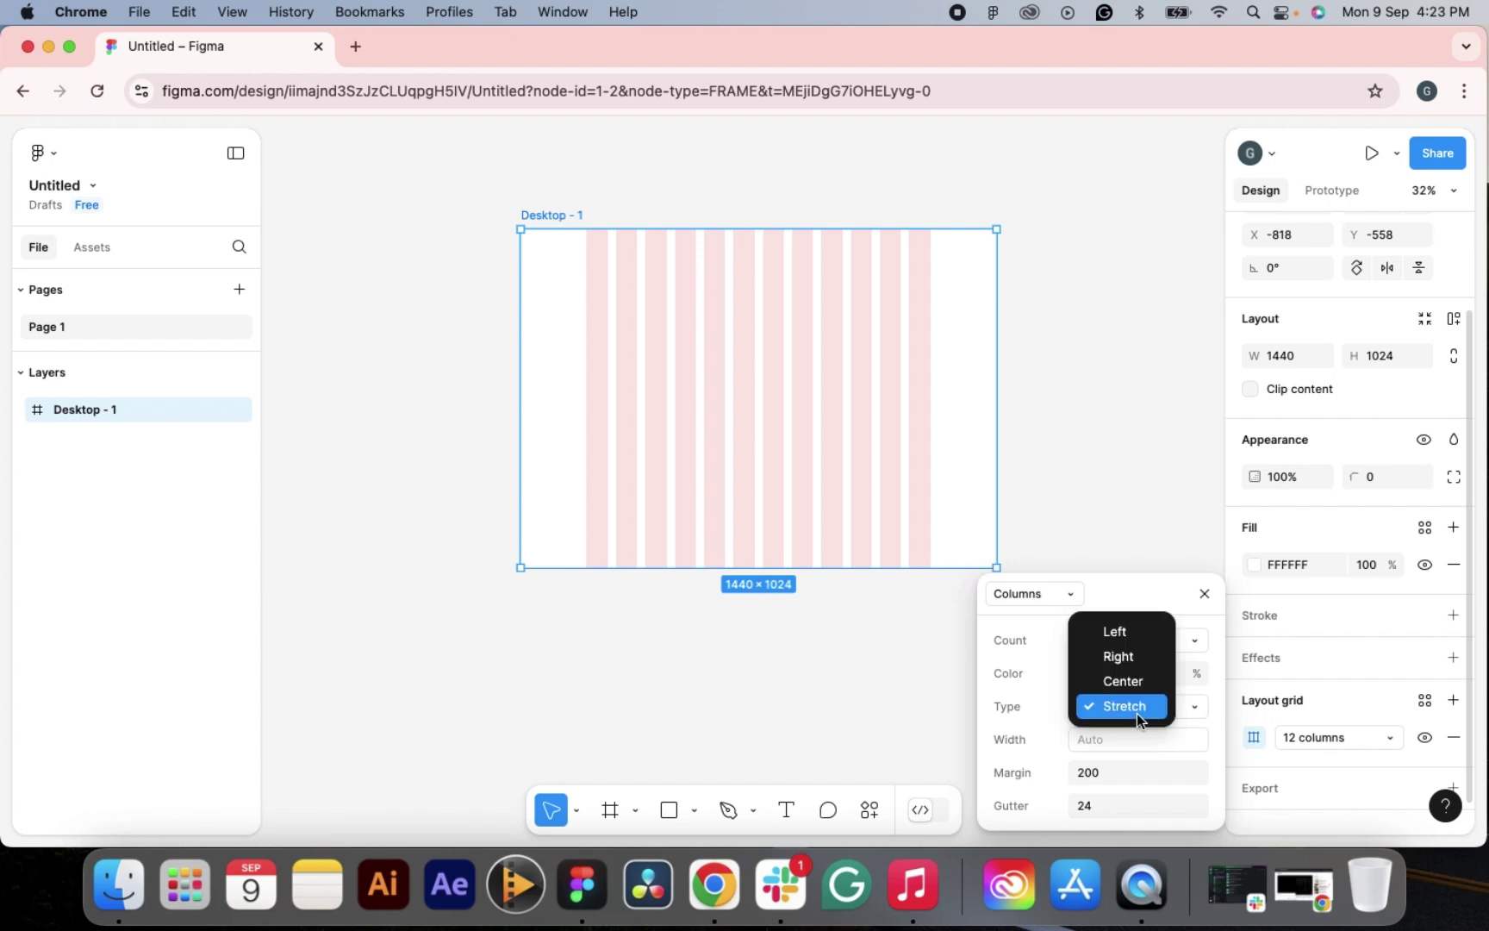
pyautogui.click(1136, 681)
pyautogui.click(941, 732)
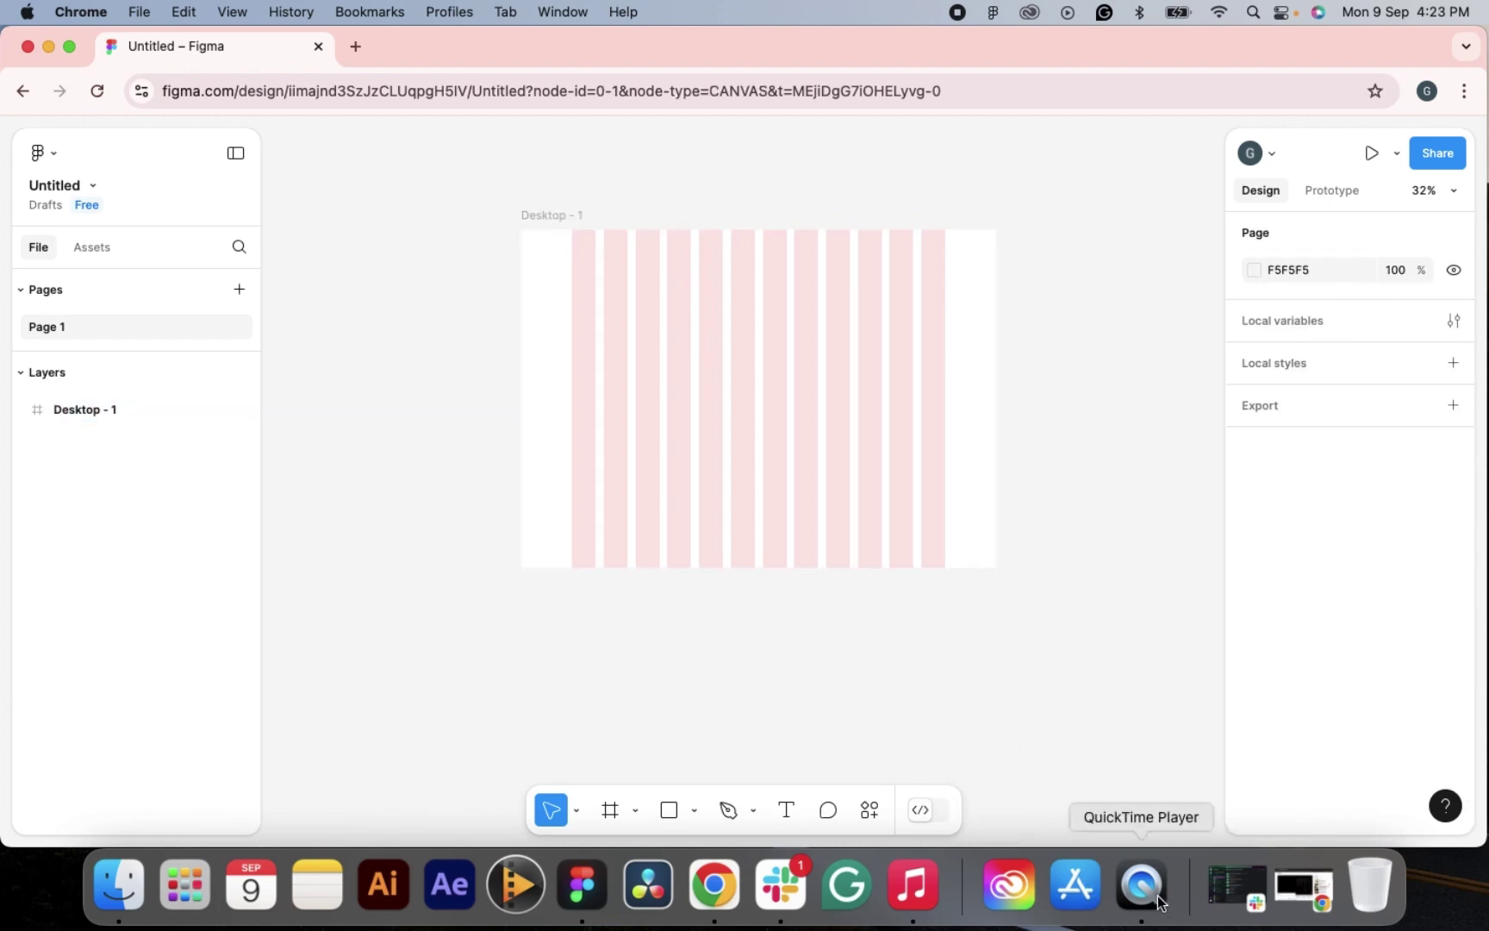
# - Hide the layout grid of the Desktop - 1 frame
pyautogui.click(786, 384)
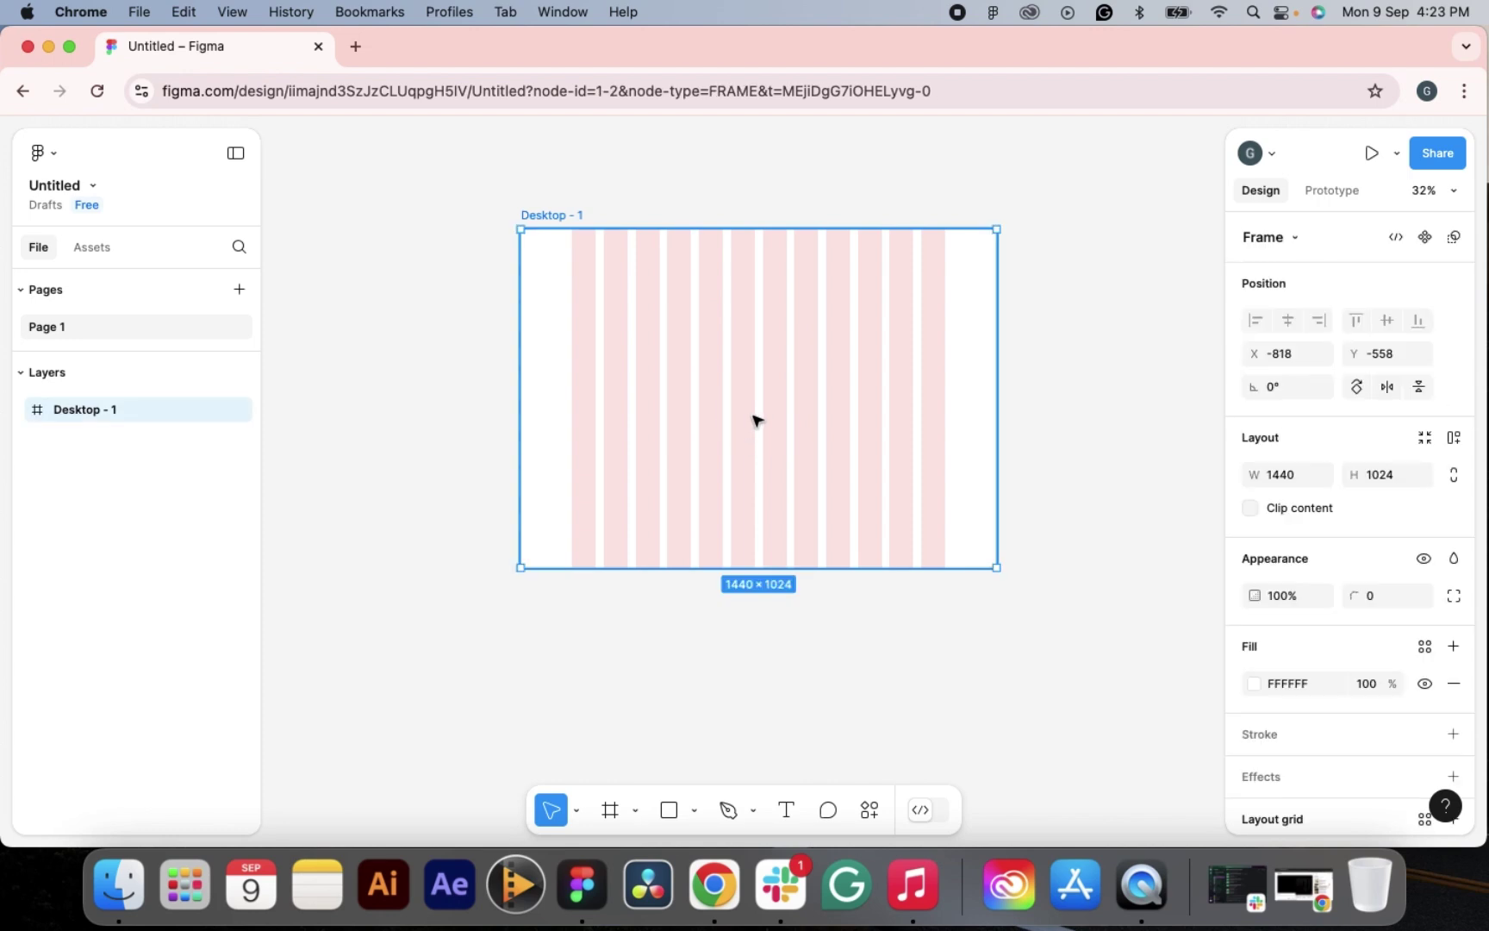
pyautogui.scroll(-3, 1339, 720)
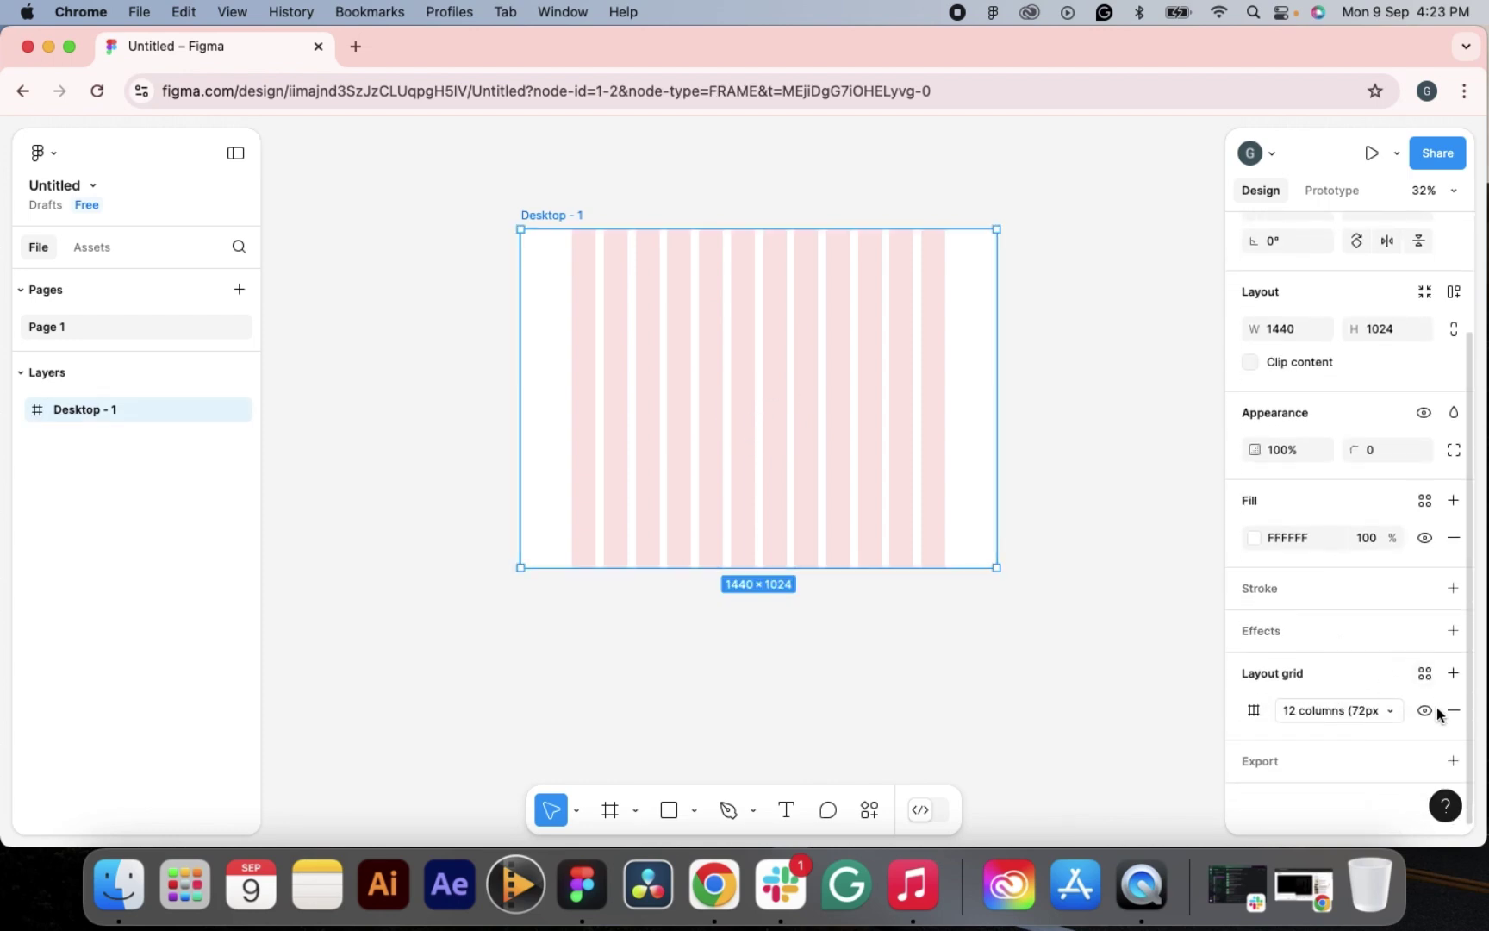
pyautogui.click(1431, 710)
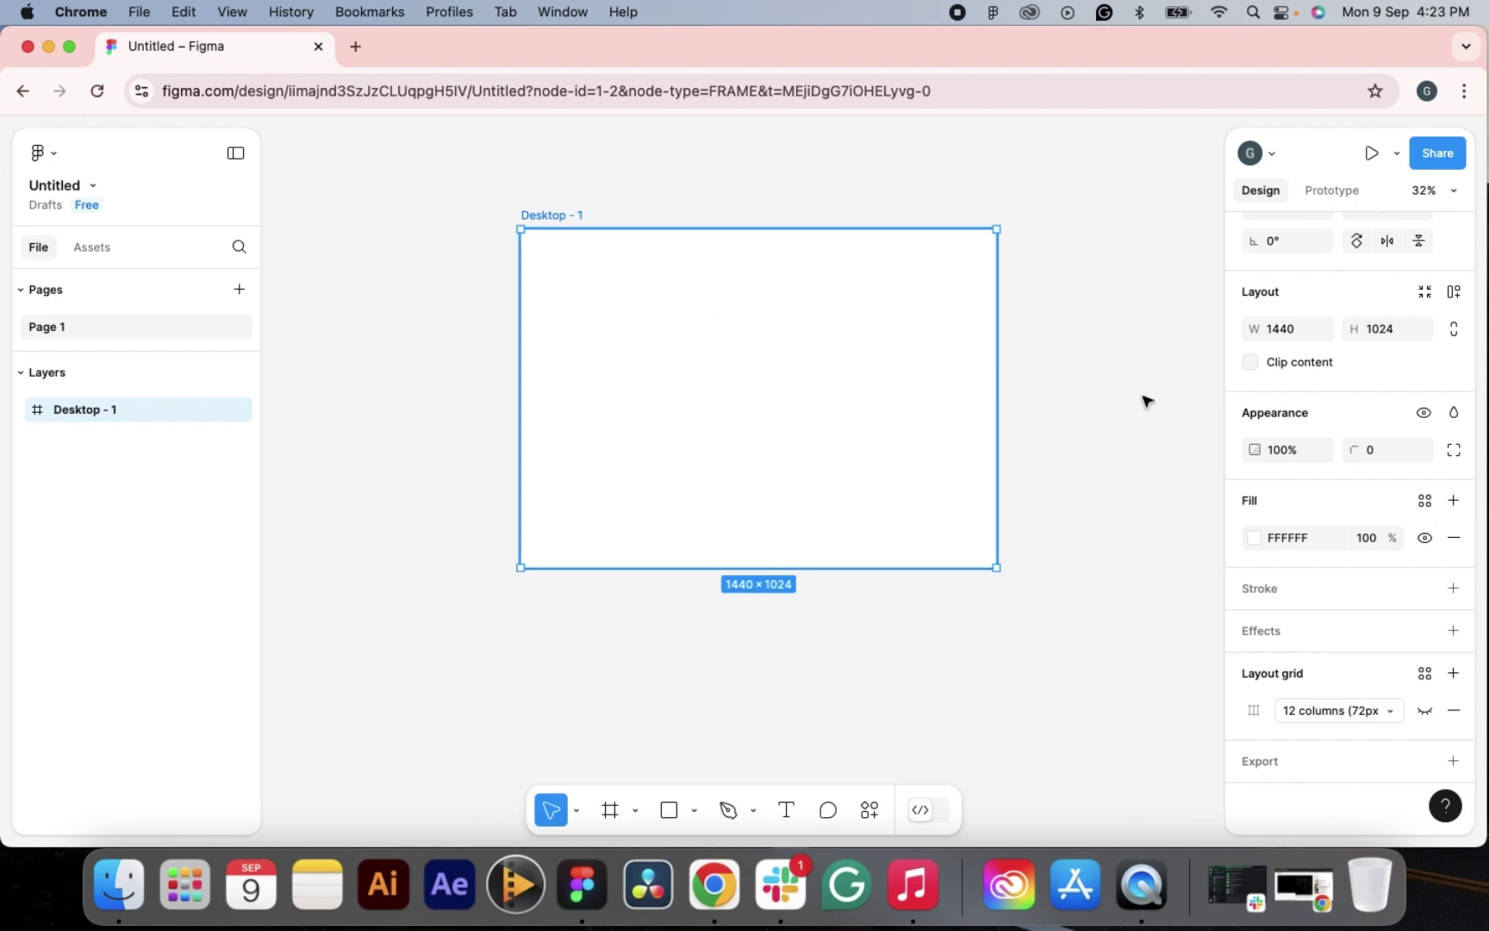
pyautogui.click(822, 394)
# - Load the Business Branding (1).jpg image from the Downloads folder for placement in the design
pyautogui.click(59, 153)
pyautogui.moveTo(71, 281)
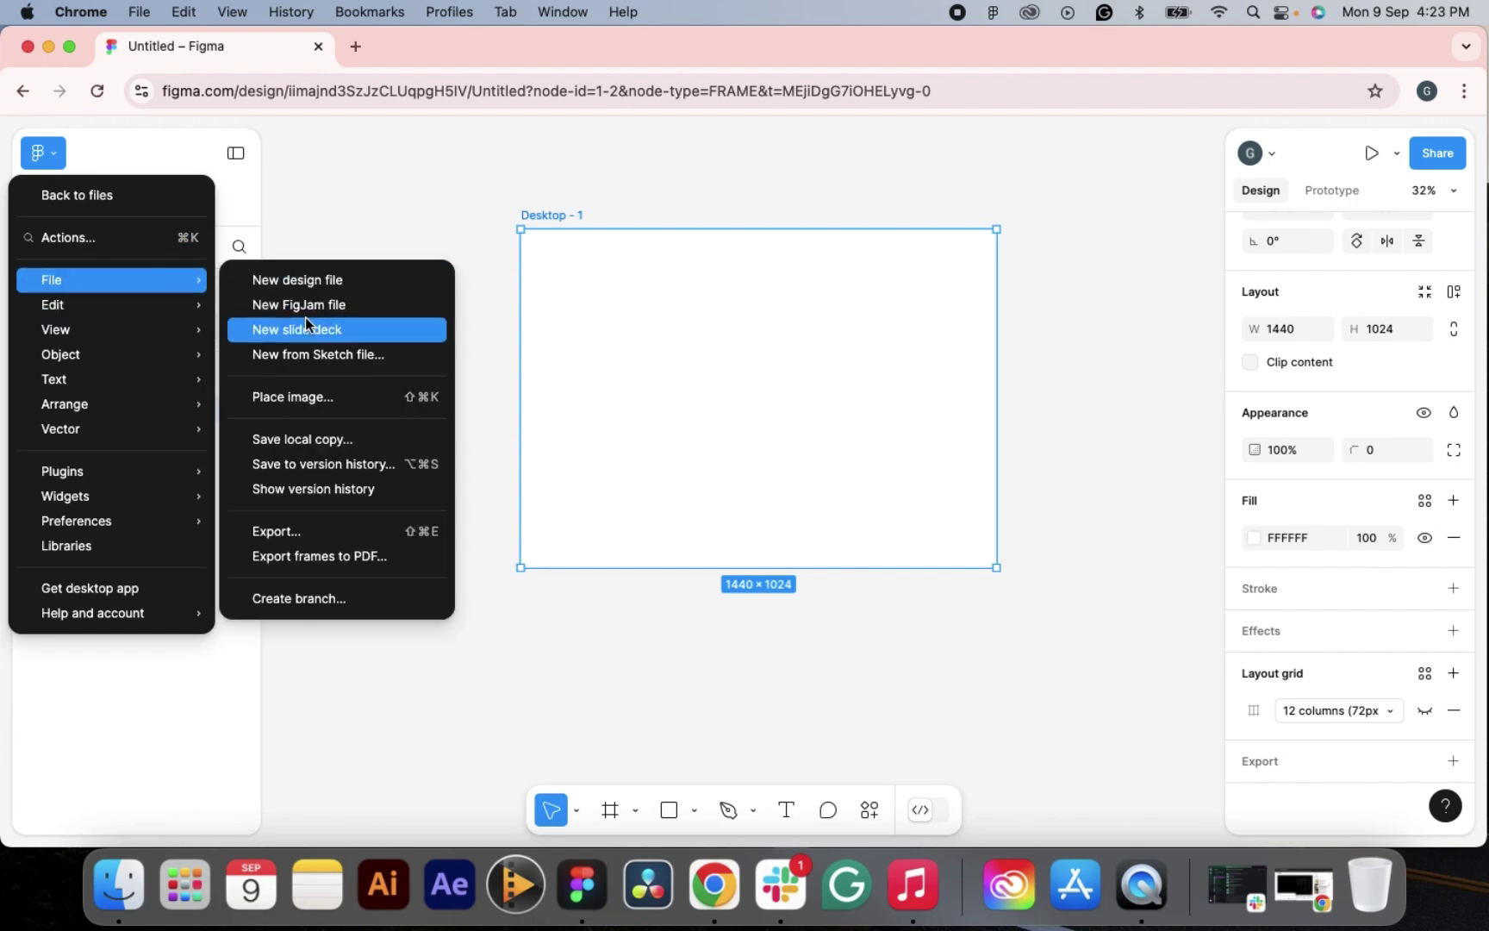
pyautogui.click(303, 393)
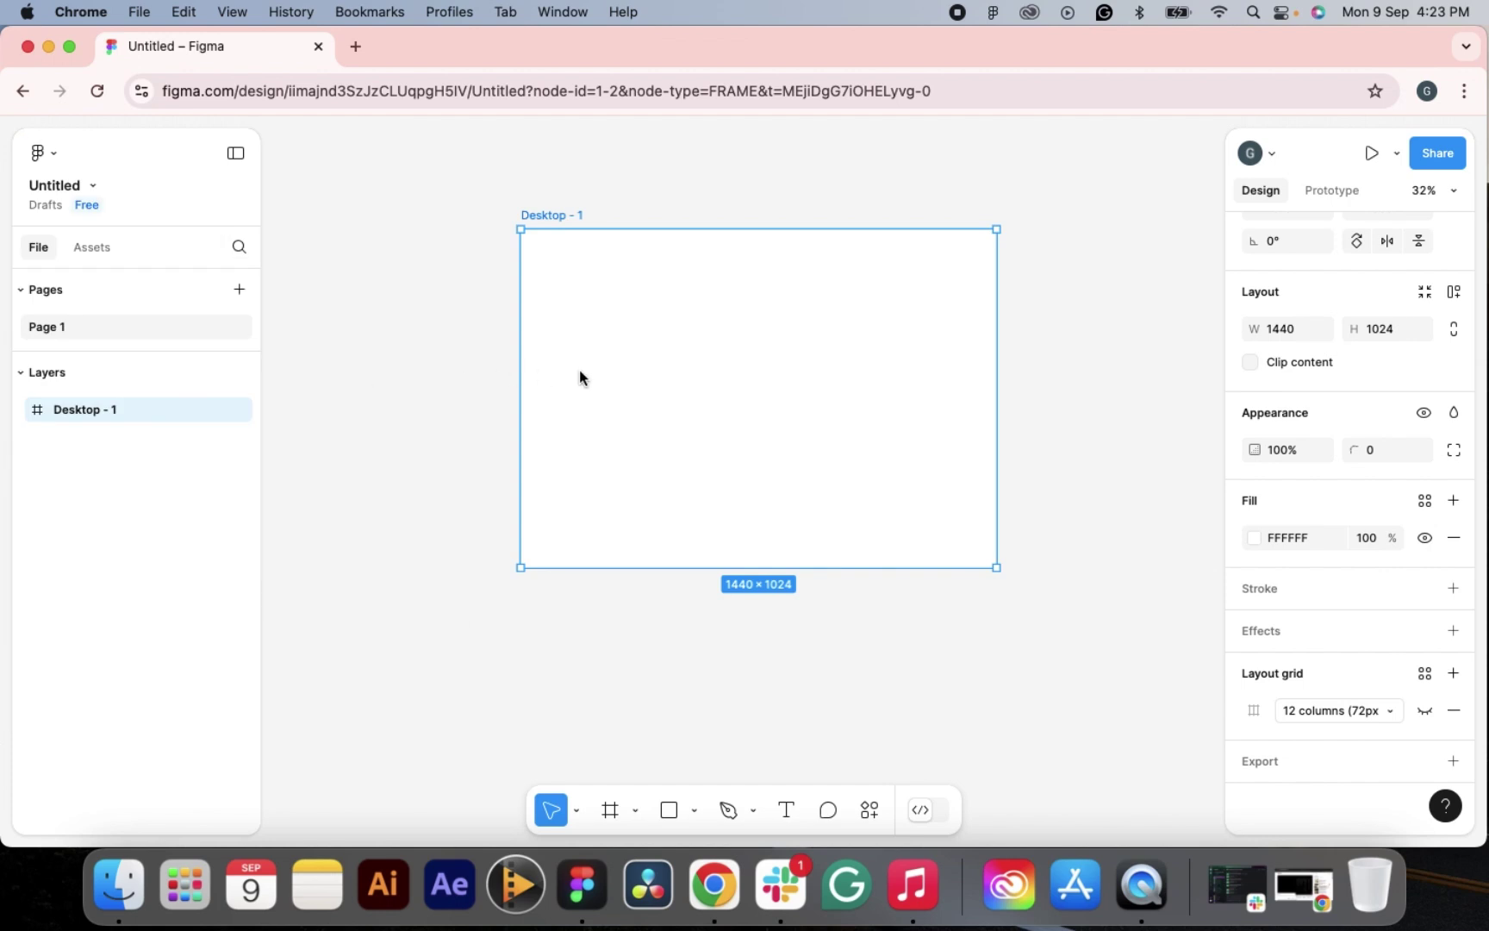
pyautogui.scroll(-5, 606, 488)
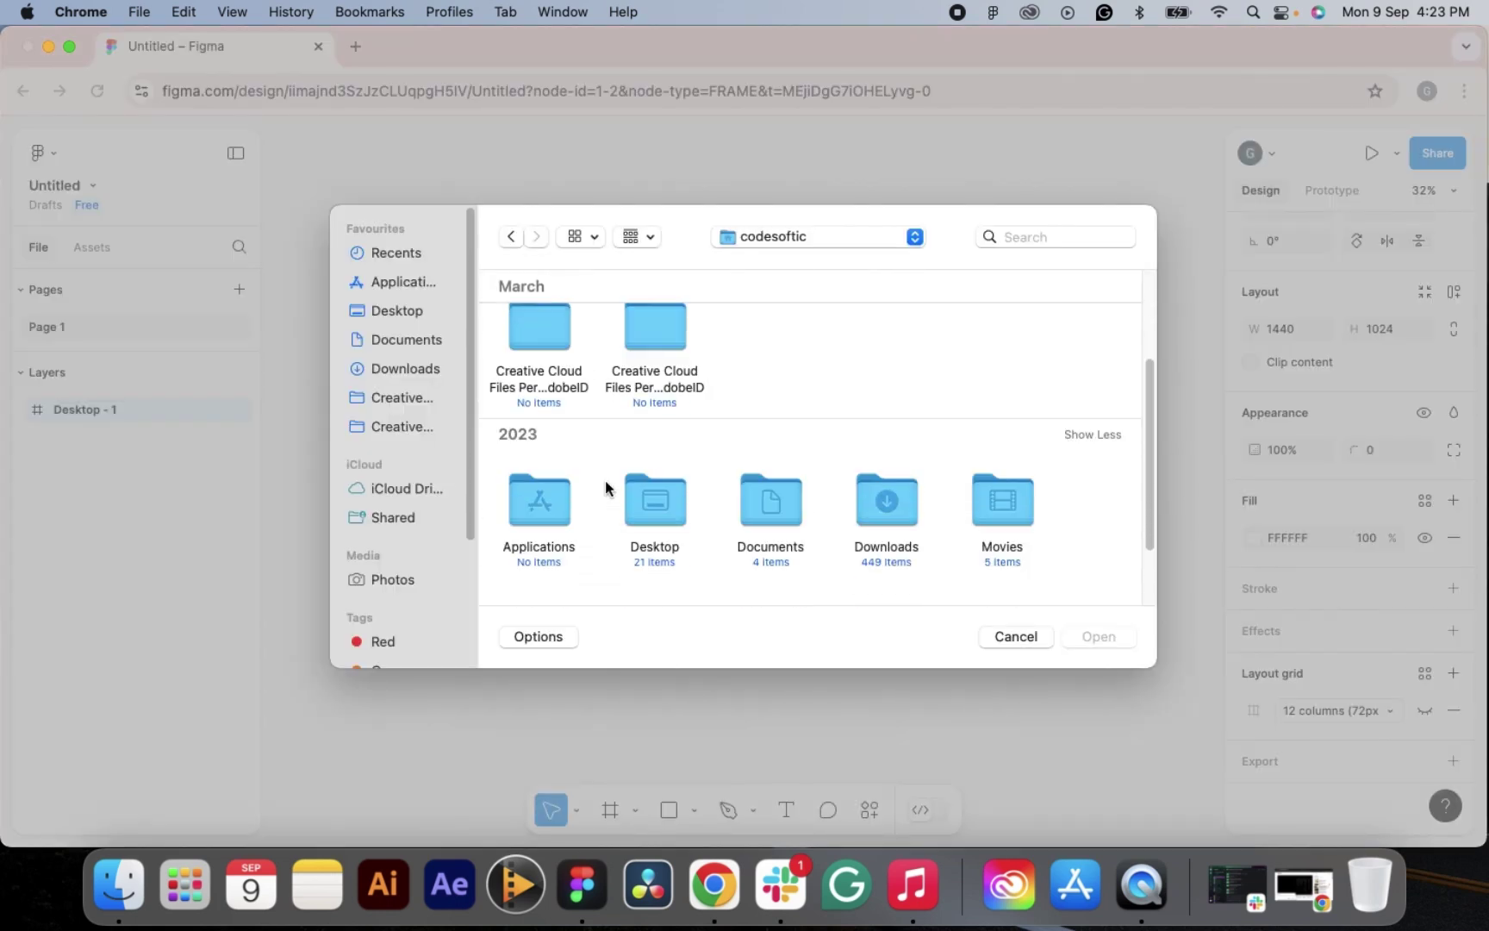
pyautogui.scroll(-2, 551, 370)
pyautogui.click(392, 346)
pyautogui.click(395, 373)
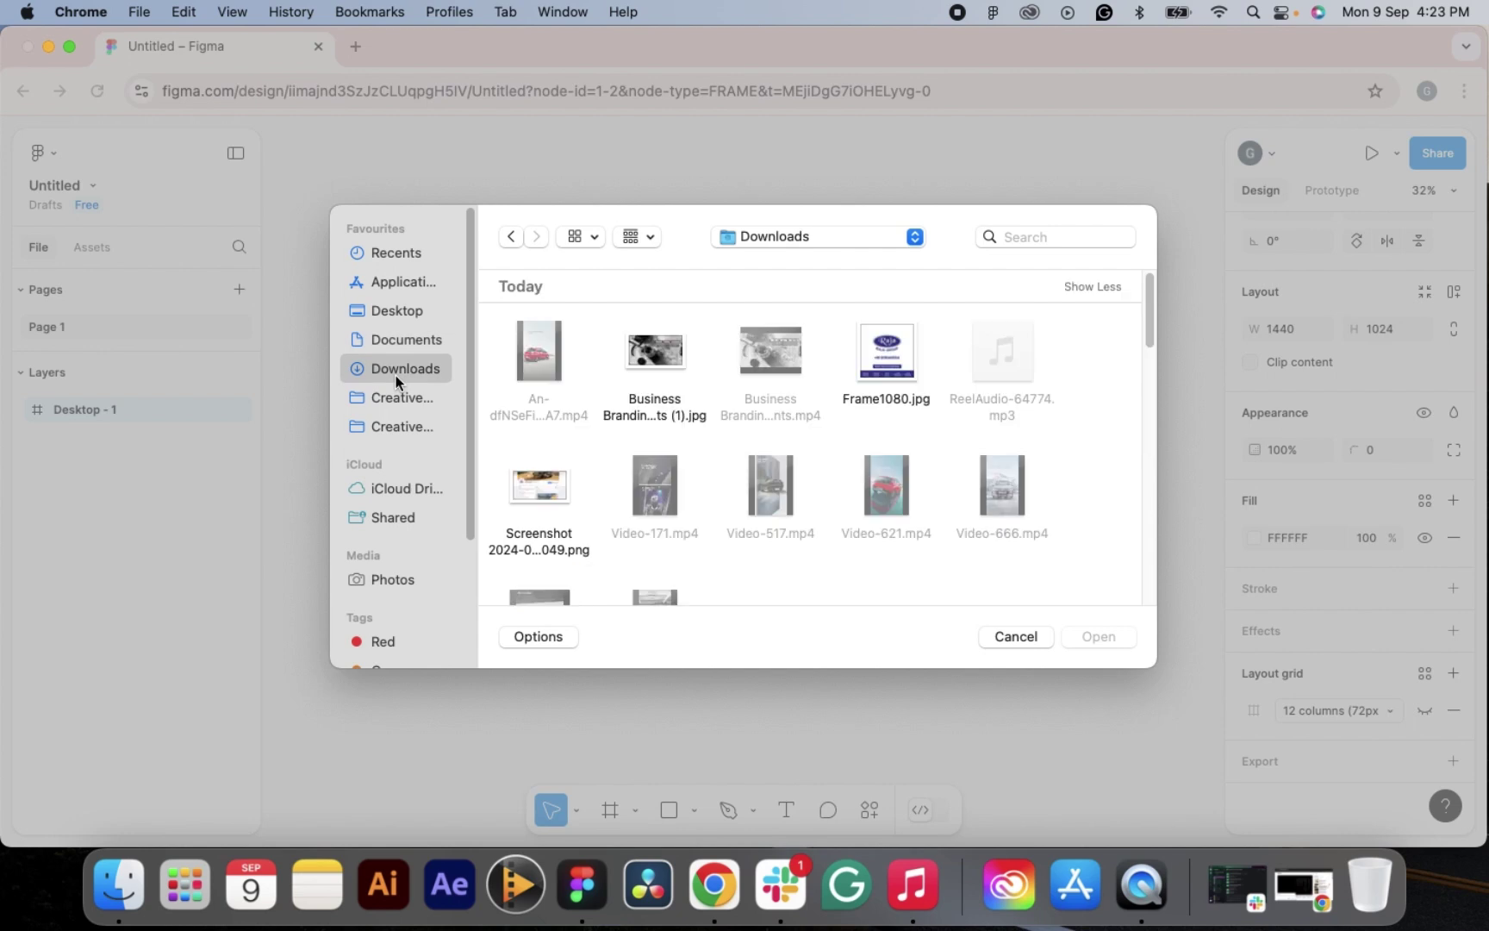
pyautogui.click(650, 352)
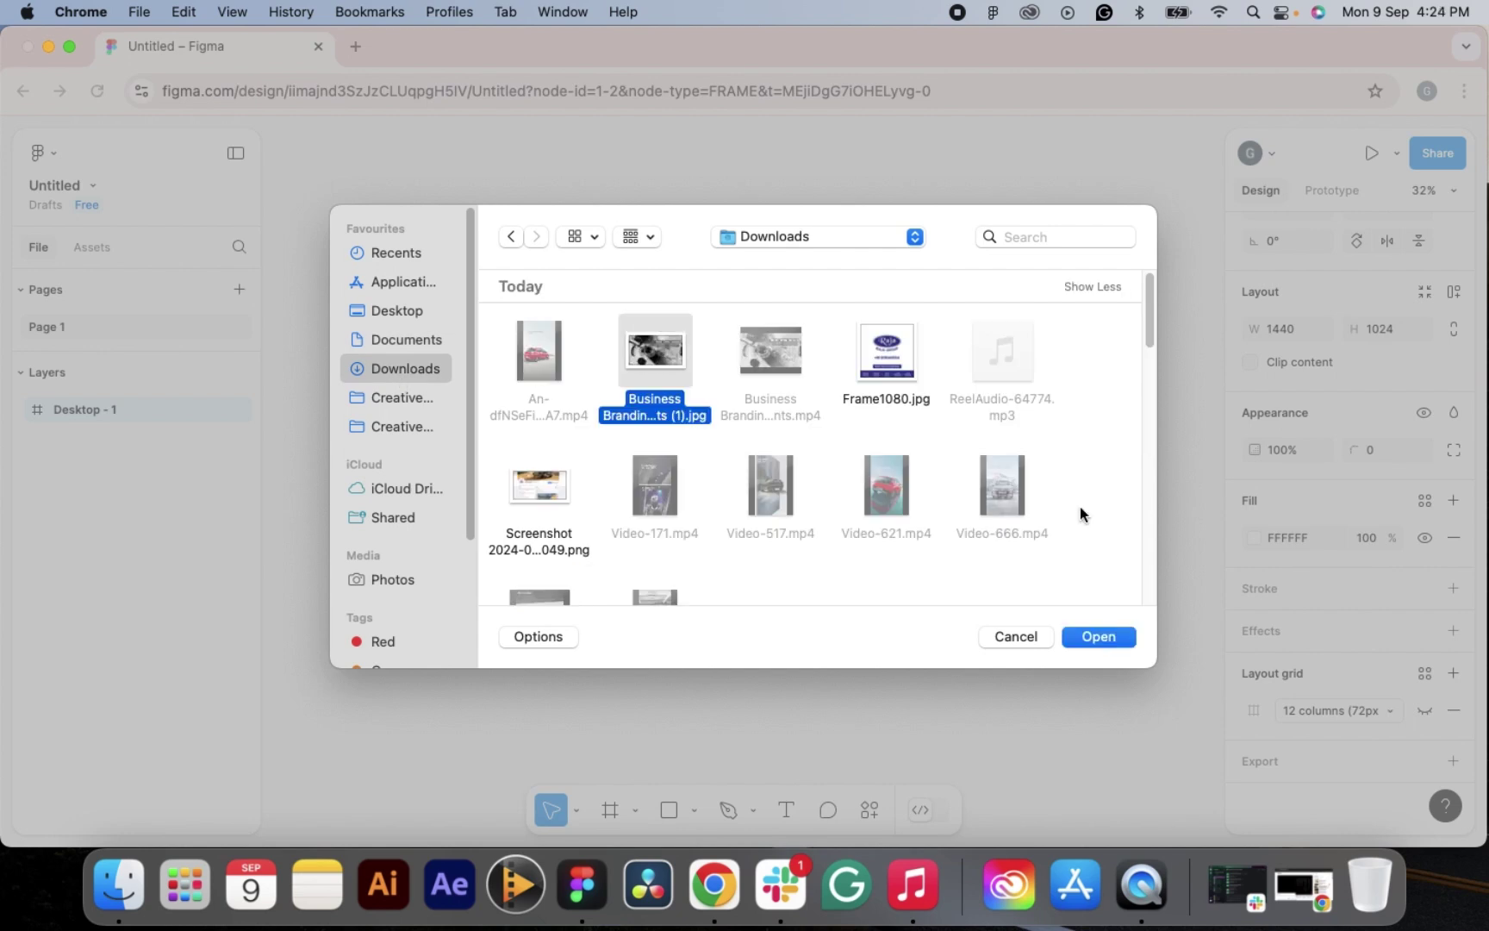
pyautogui.click(1079, 632)
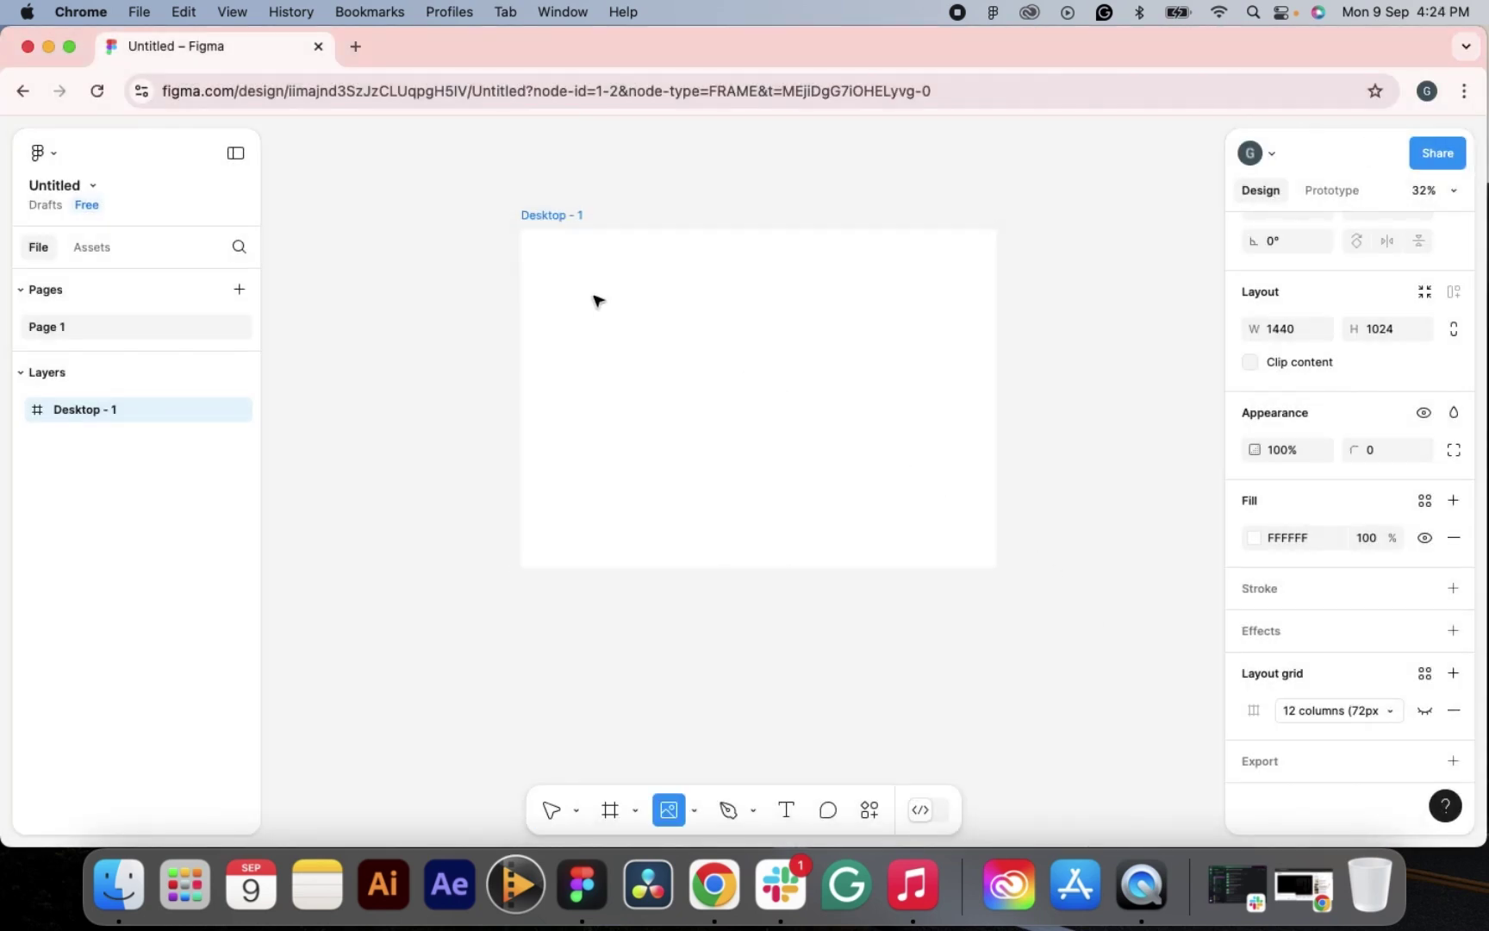
# - Place the image inside the Desktop - 1 frame and enlarge it to span the frame's full width, centered vertically
pyautogui.moveTo(553, 261); pyautogui.dragTo(883, 446)
pyautogui.moveTo(747, 389); pyautogui.dragTo(710, 364)
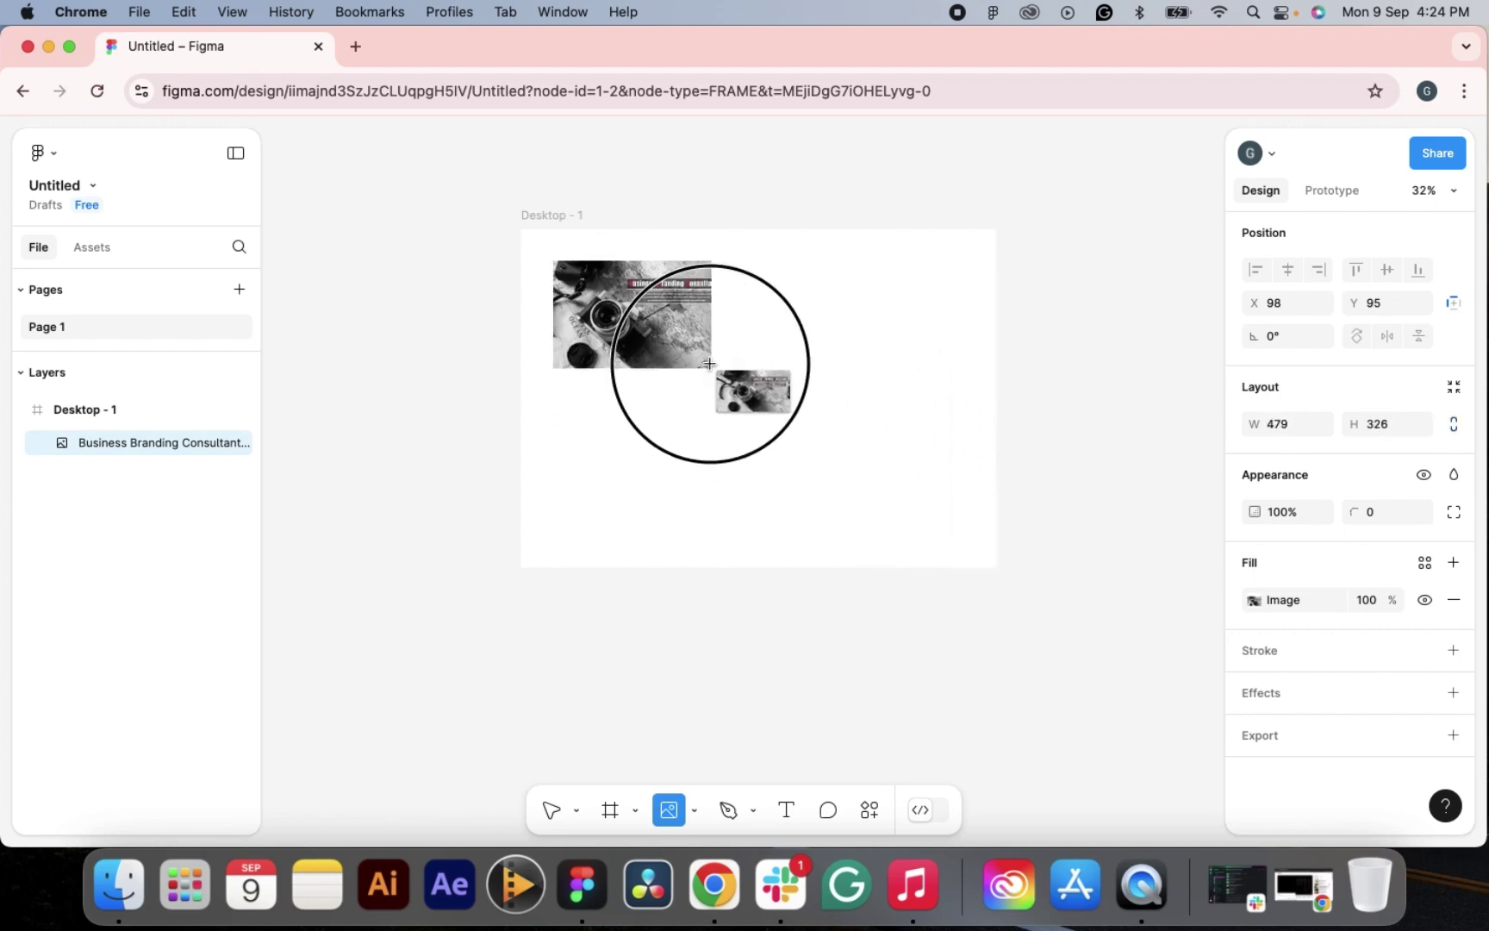
pyautogui.moveTo(863, 445); pyautogui.dragTo(679, 334)
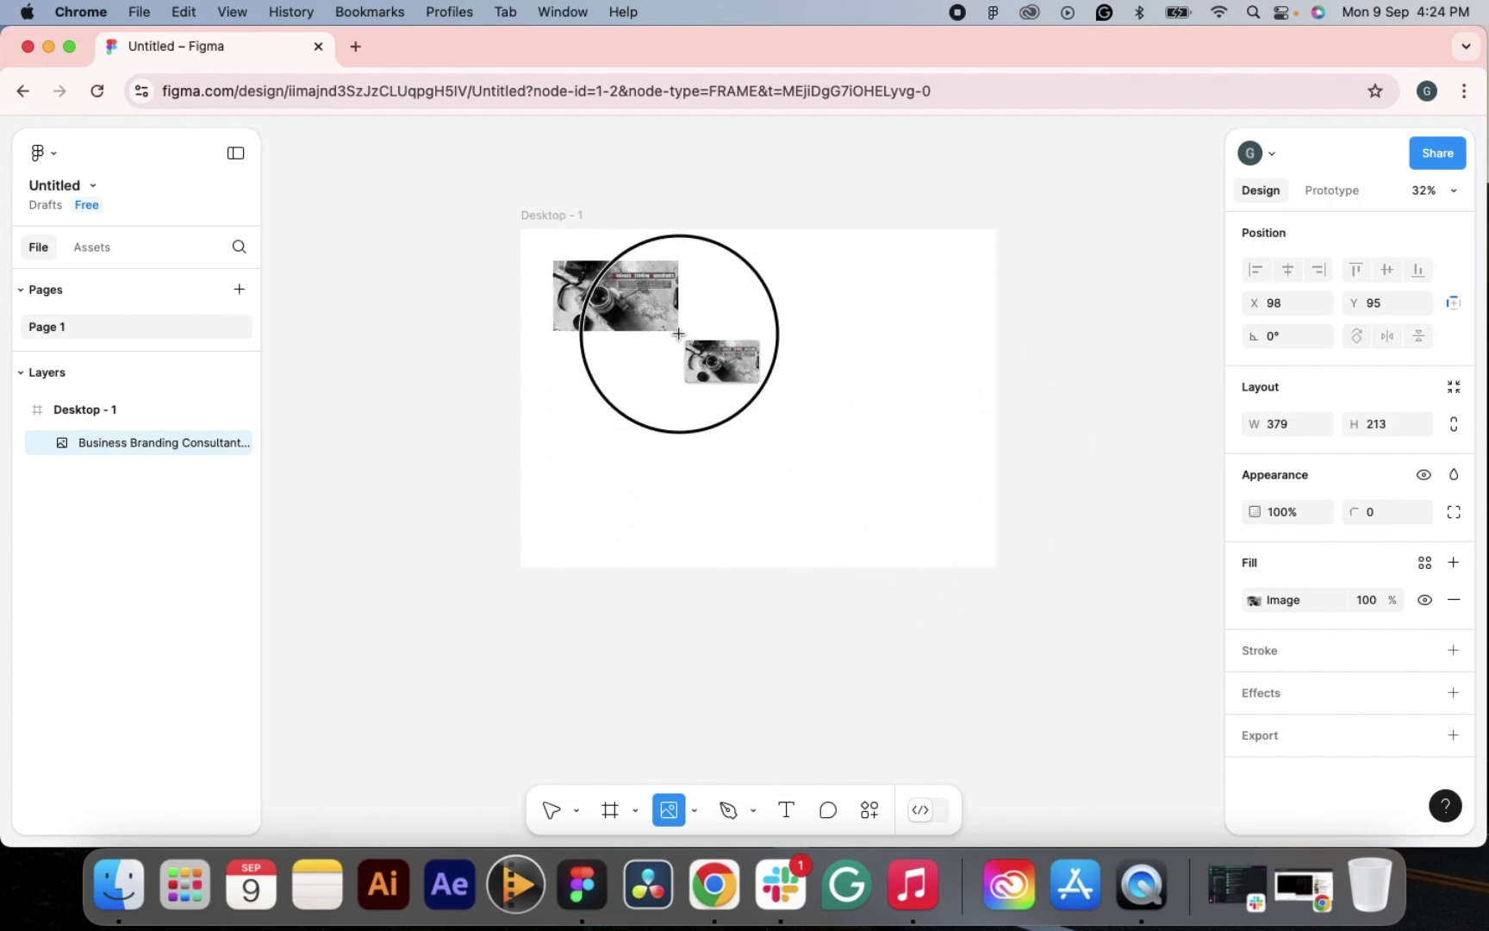
pyautogui.moveTo(823, 498); pyautogui.dragTo(894, 543)
pyautogui.moveTo(905, 442); pyautogui.dragTo(1064, 349)
pyautogui.moveTo(1040, 275); pyautogui.dragTo(803, 365)
pyautogui.moveTo(750, 465); pyautogui.dragTo(791, 345)
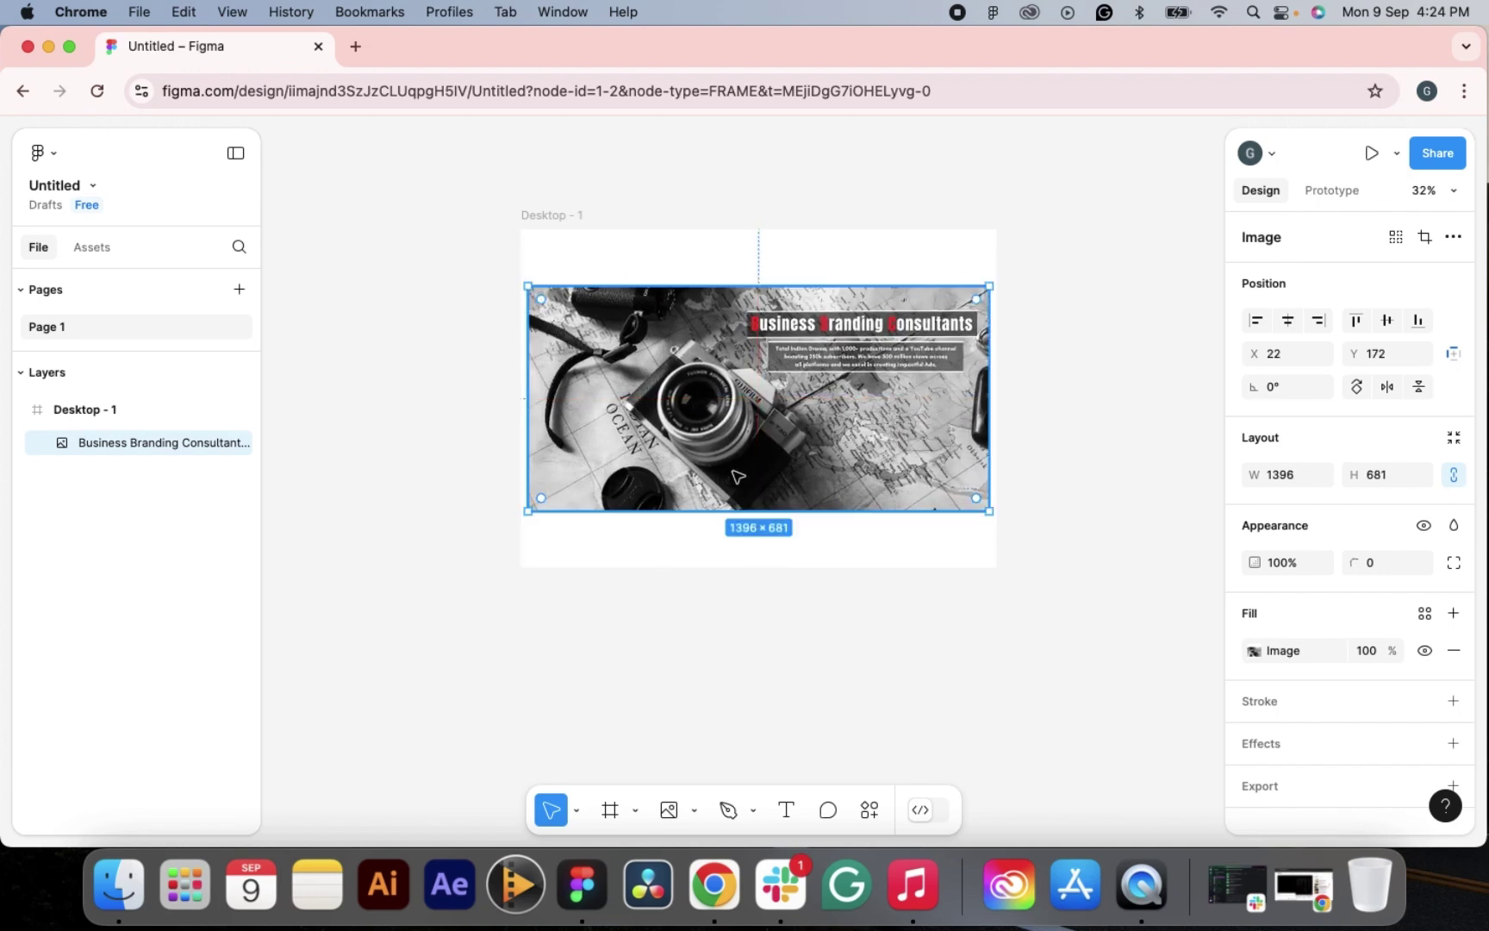
pyautogui.moveTo(524, 515); pyautogui.dragTo(518, 521)
pyautogui.moveTo(715, 482); pyautogui.dragTo(723, 478)
pyautogui.click(1090, 527)
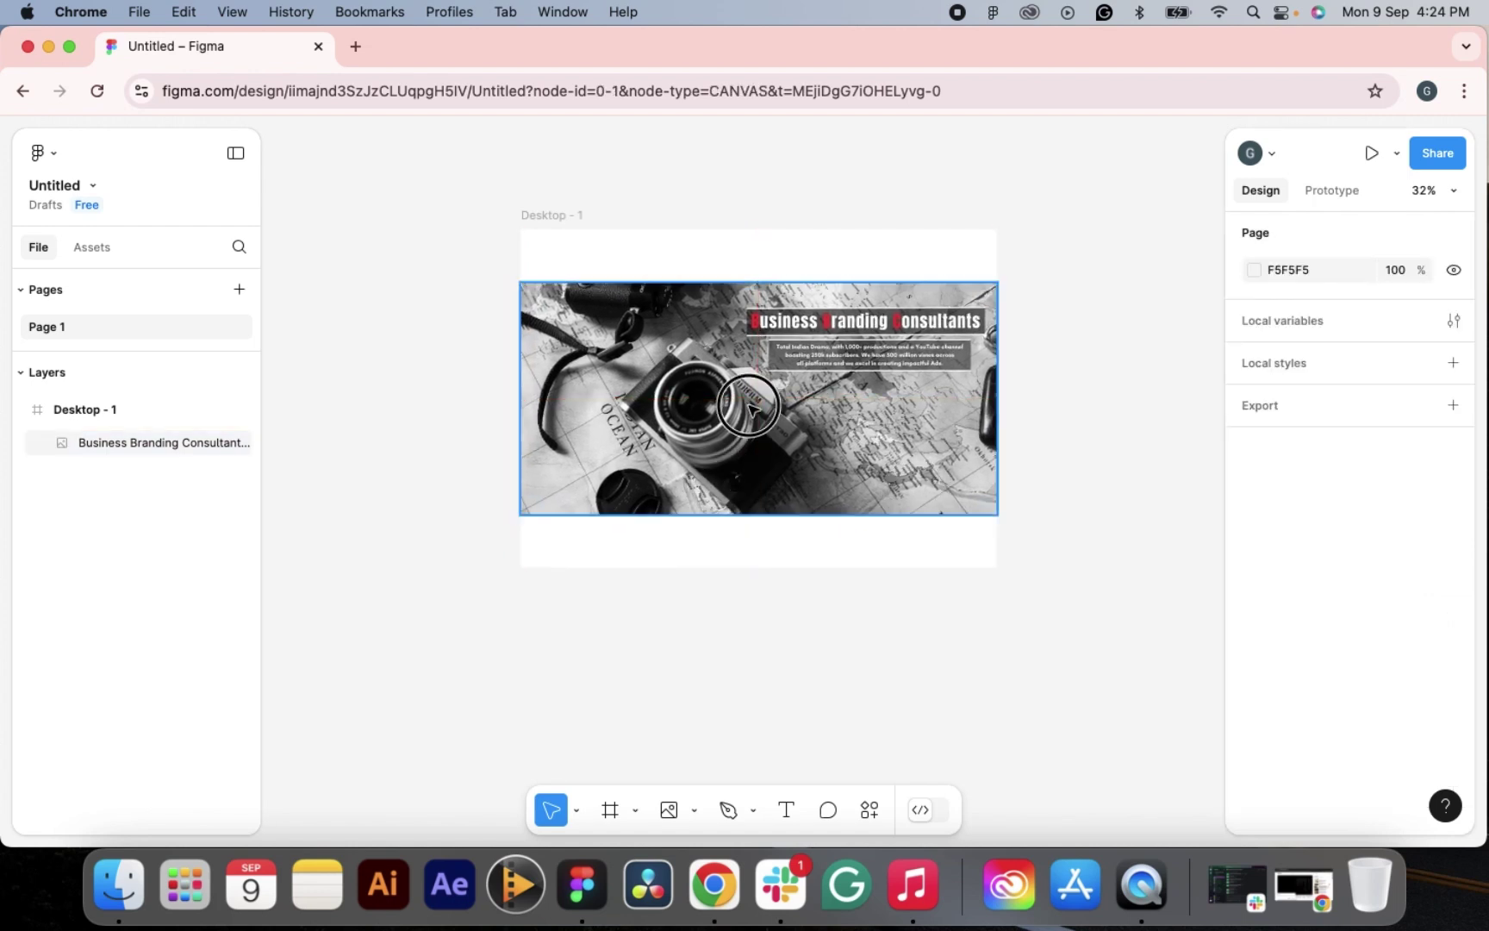
# - Delete the placed image from the Desktop - 1 frame
pyautogui.click(955, 461)
pyautogui.moveTo(871, 420)
pyautogui.mouseDown()
pyautogui.moveTo(874, 395)
pyautogui.moveTo(874, 422)
pyautogui.mouseUp()
pyautogui.press('Delete')
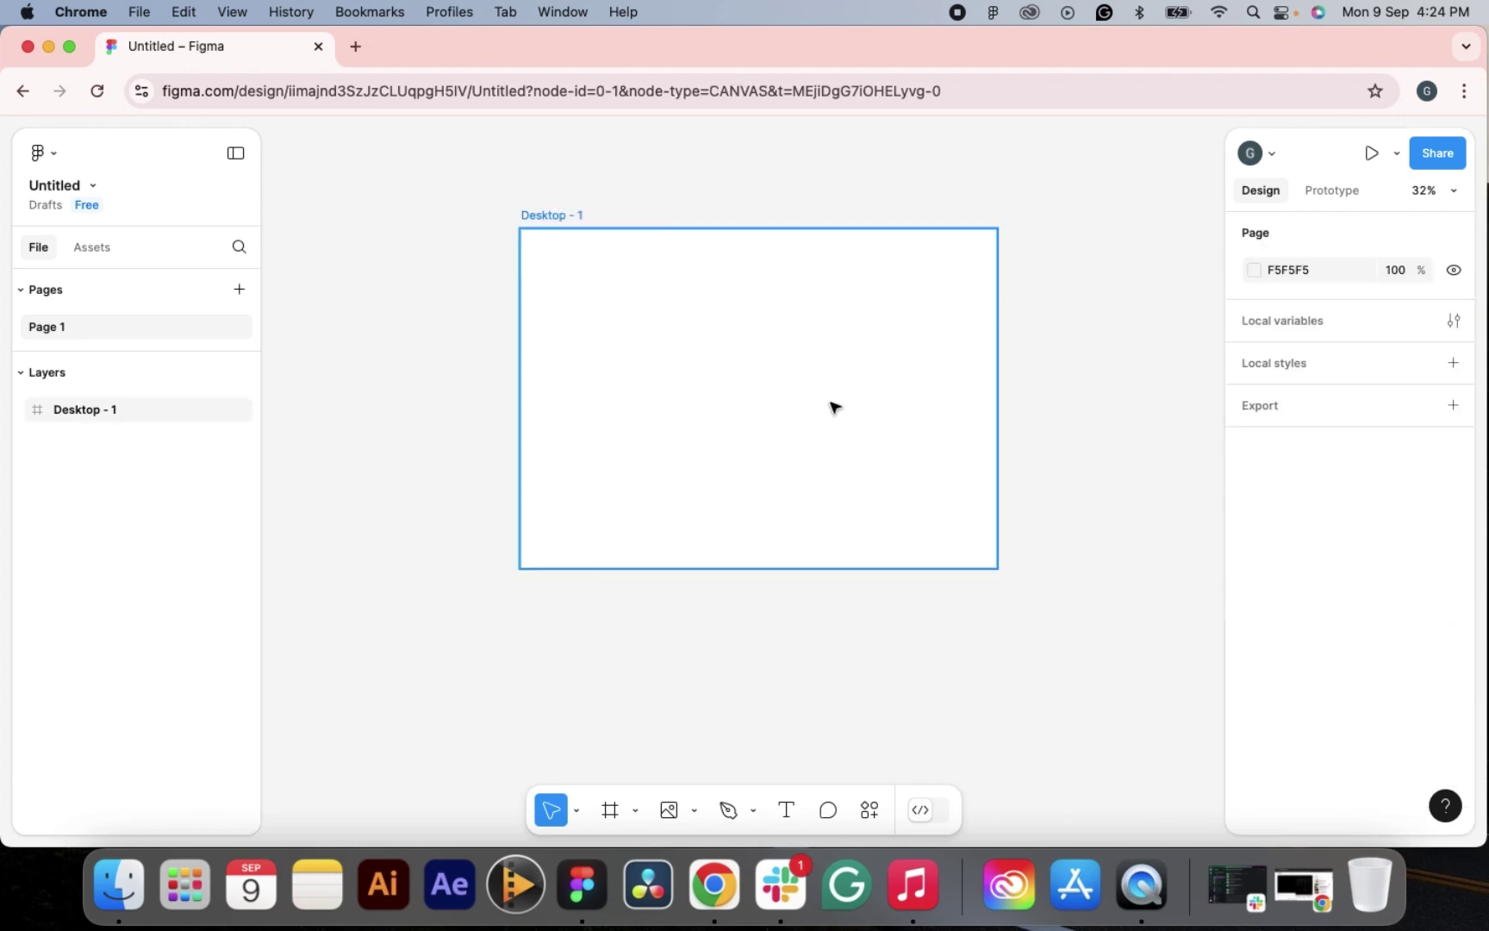
pyautogui.click(459, 399)
pyautogui.click(603, 355)
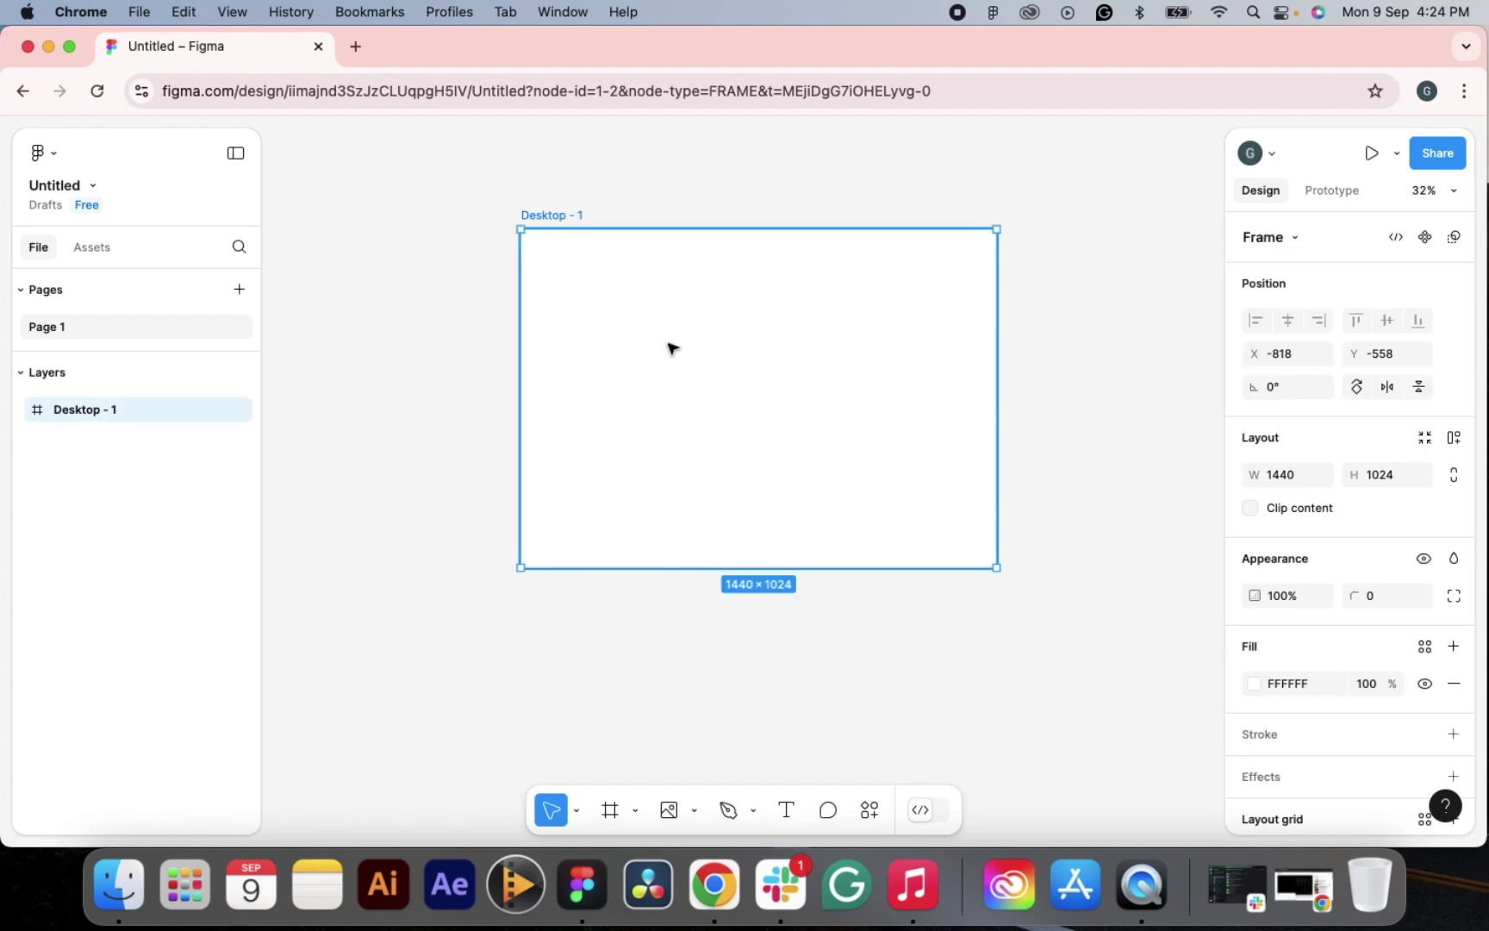
pyautogui.click(51, 156)
pyautogui.moveTo(101, 351)
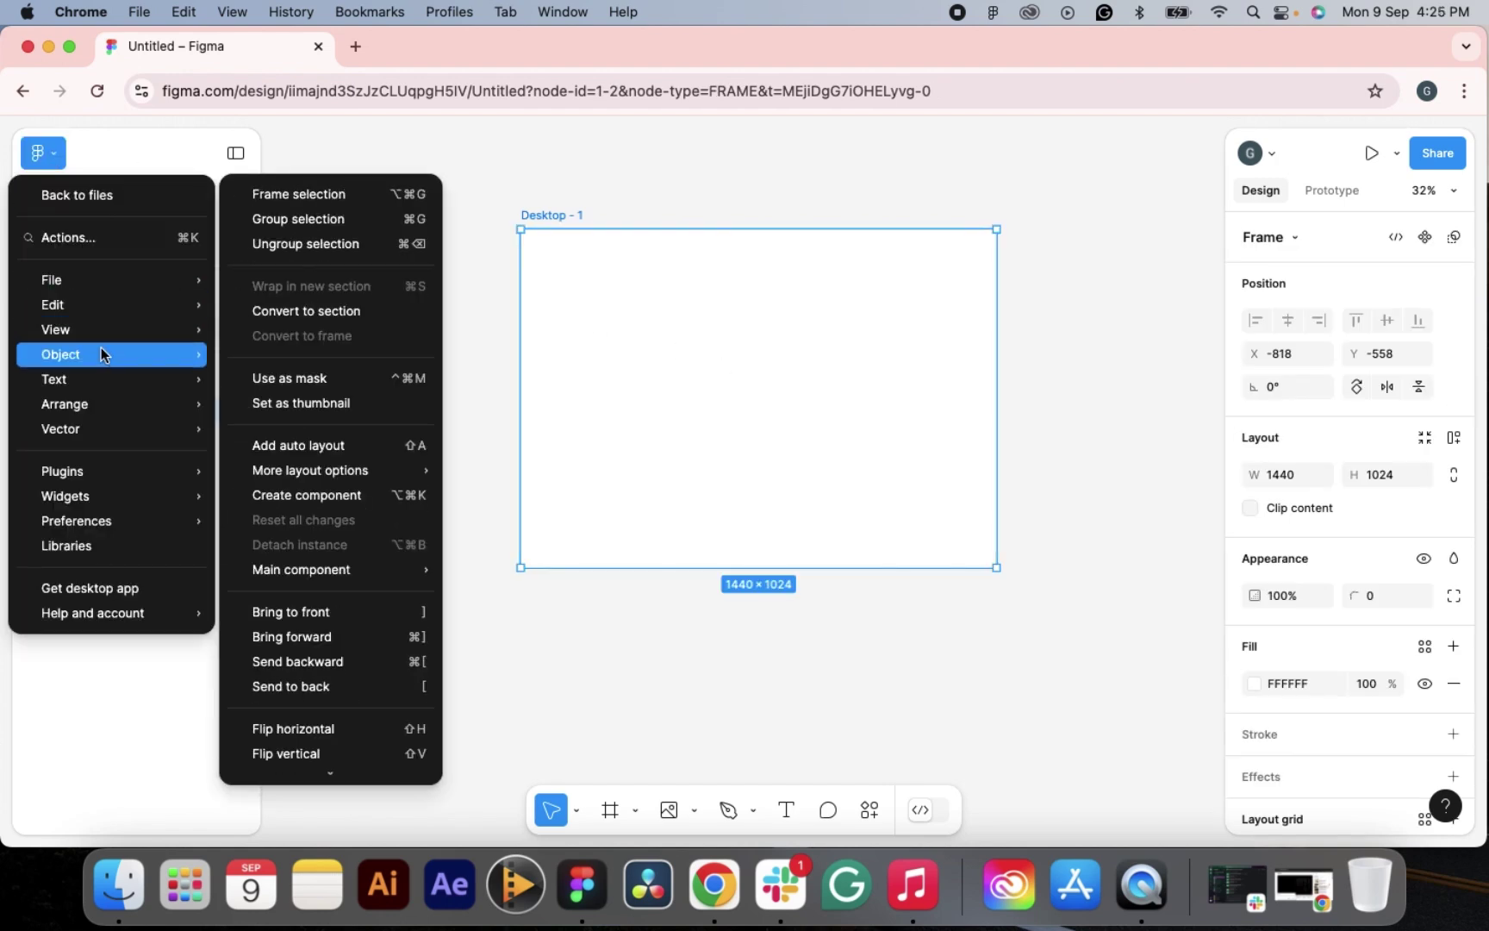
pyautogui.moveTo(107, 312)
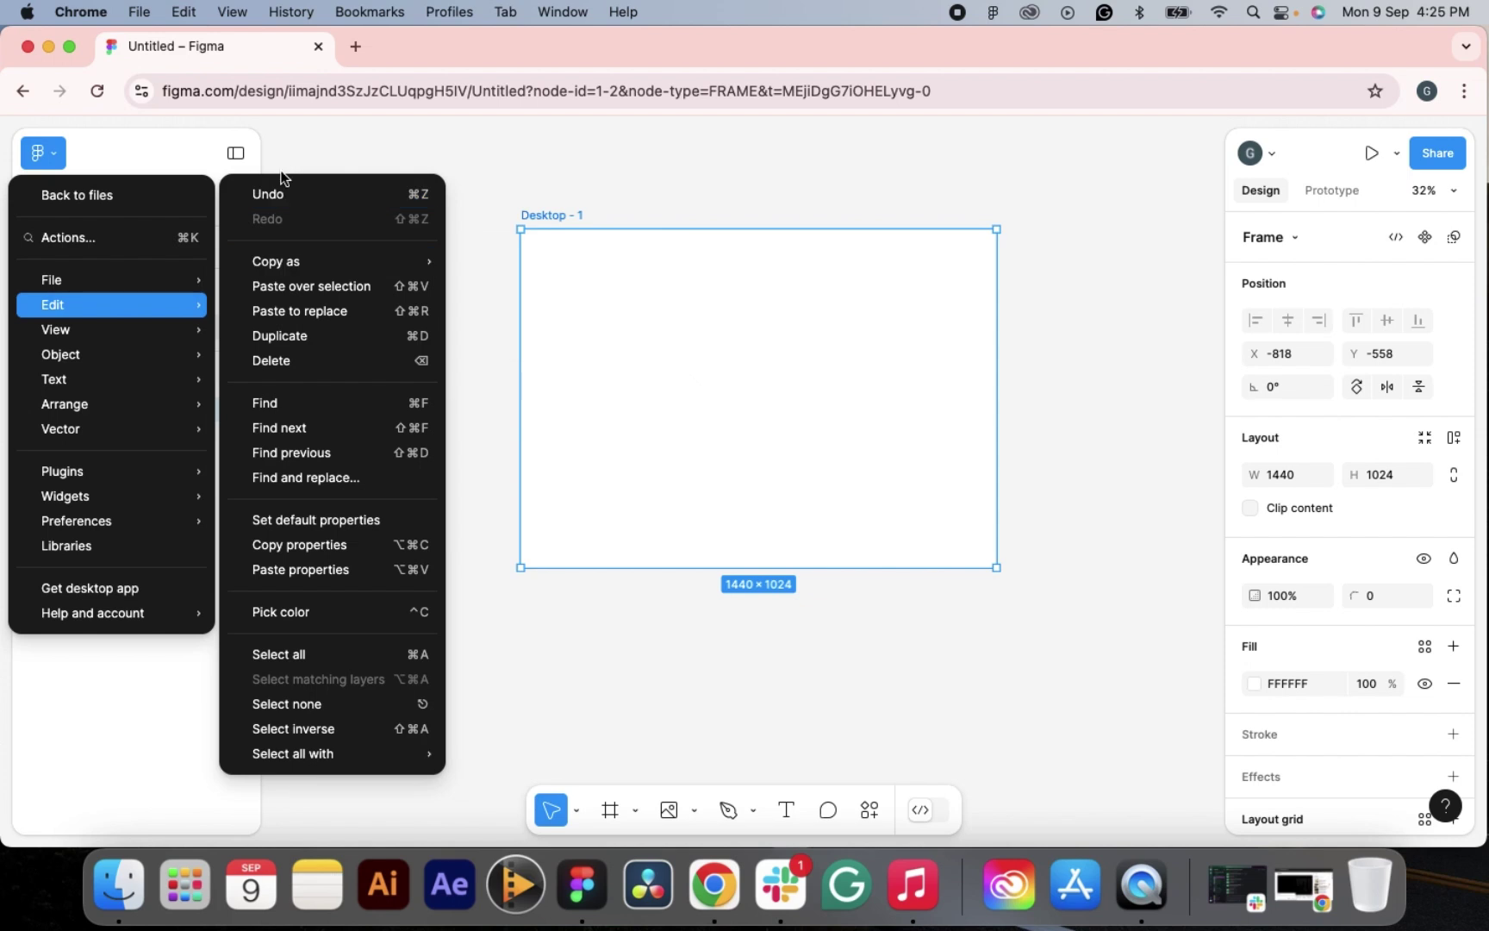
pyautogui.moveTo(302, 259)
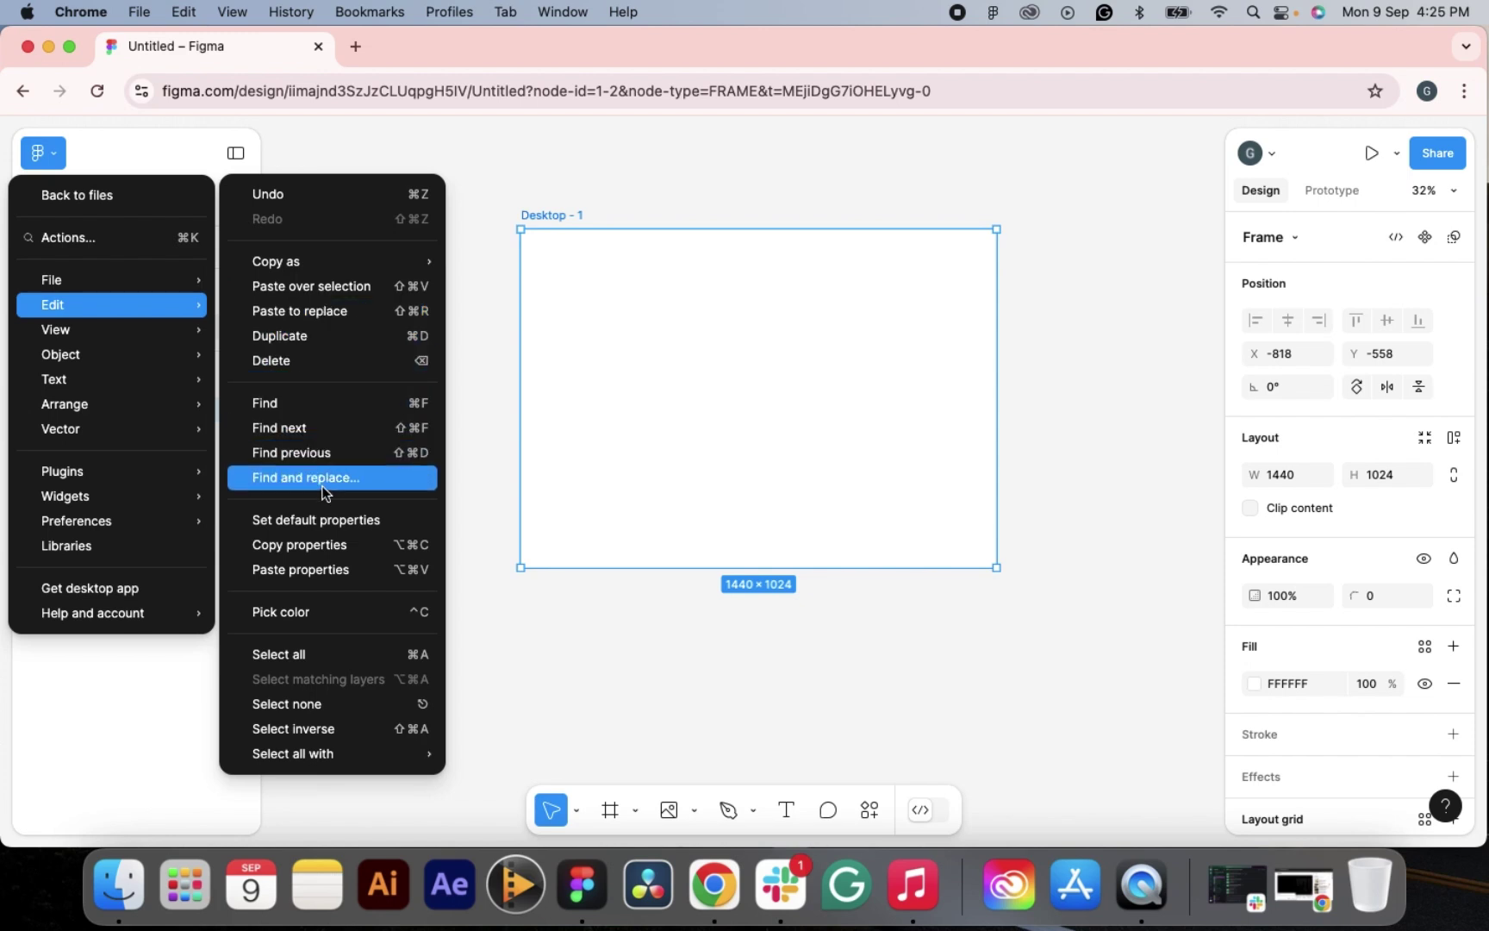
pyautogui.click(774, 471)
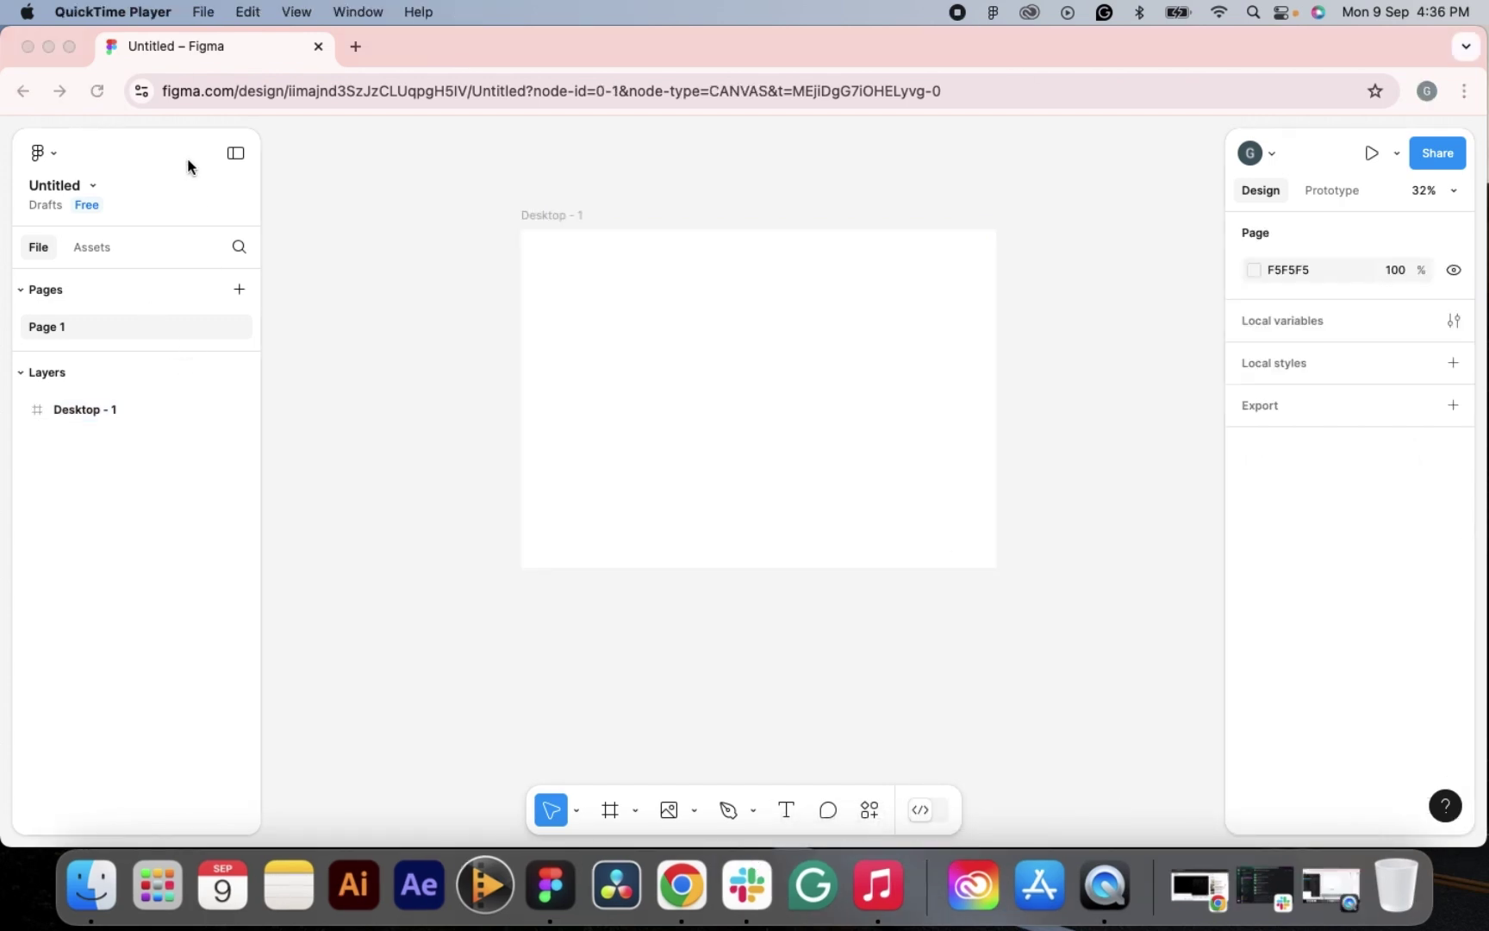
# - Start the Pick color eyedropper to inspect colors on the canvas, and return to the Move tool
pyautogui.click(50, 162)
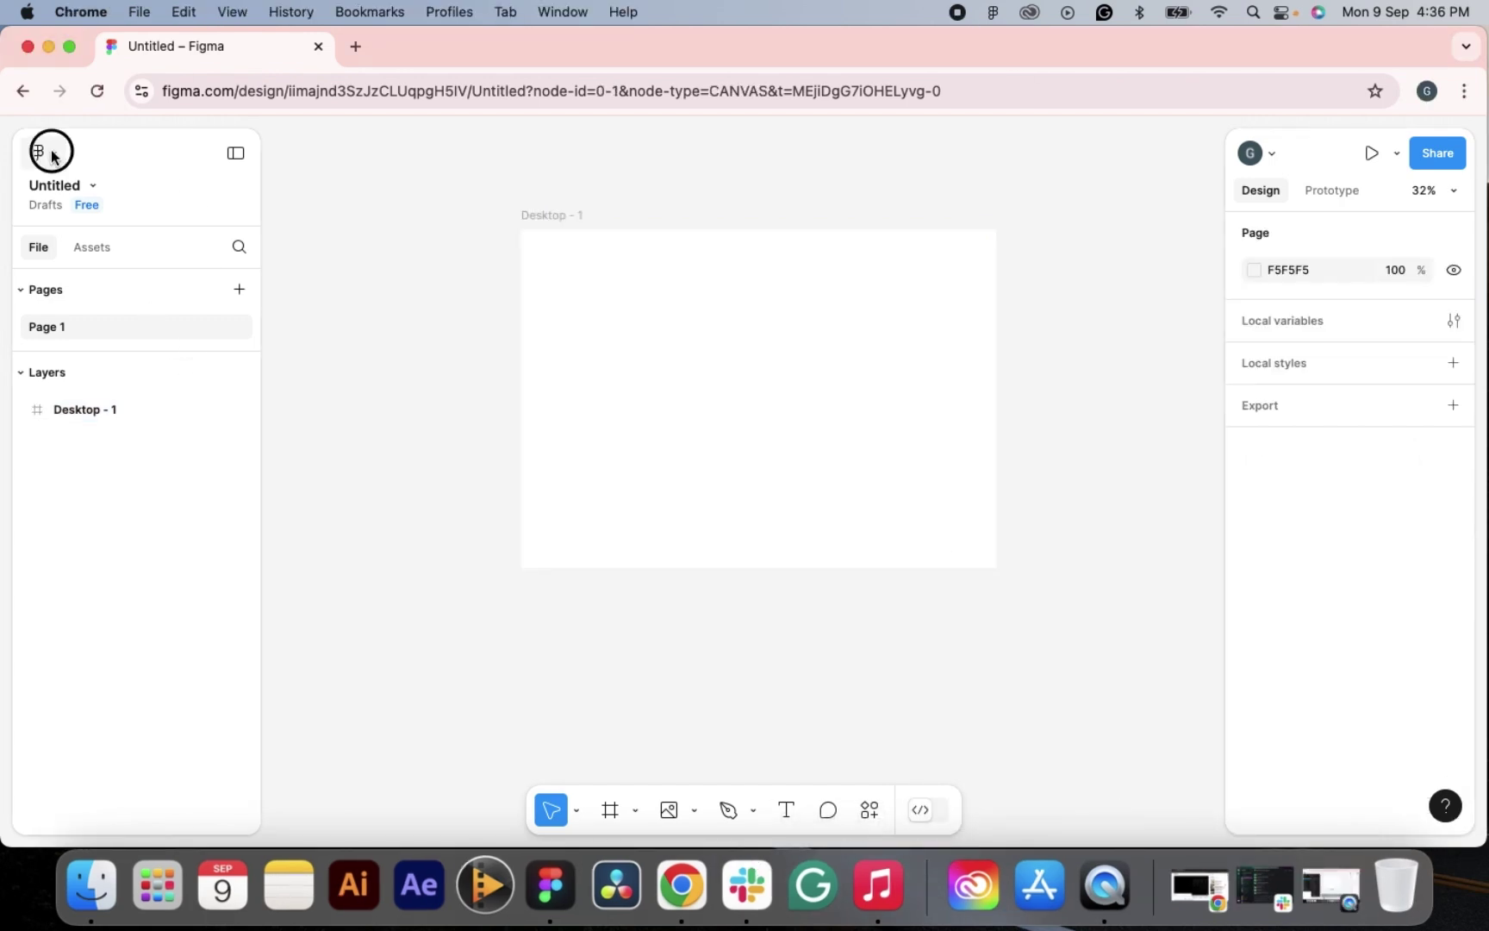
pyautogui.click(51, 152)
pyautogui.moveTo(95, 320)
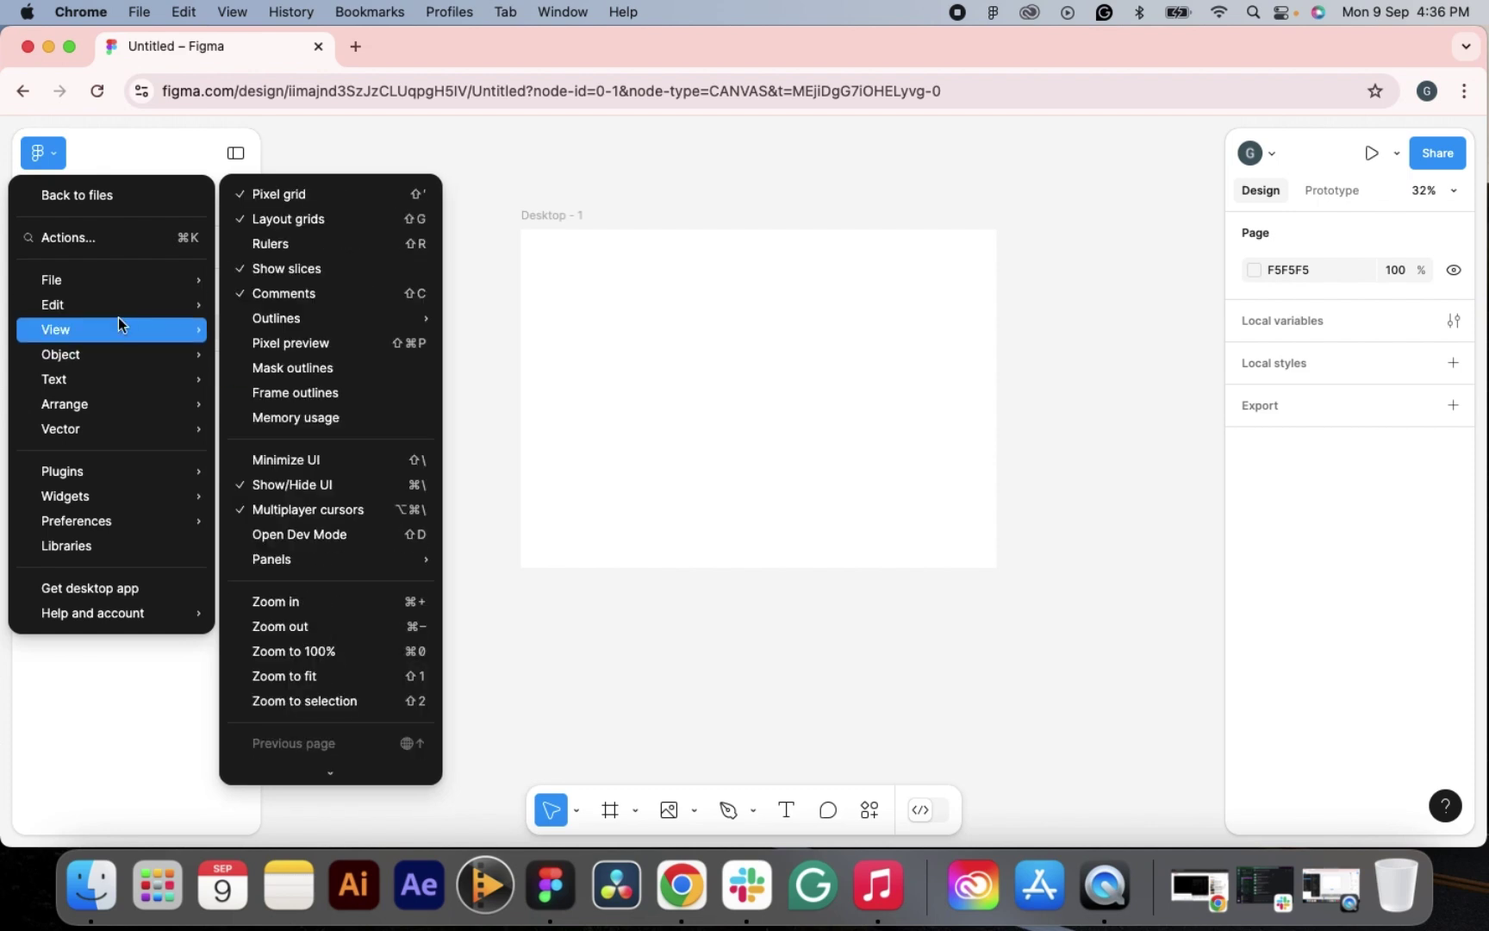
pyautogui.moveTo(167, 312)
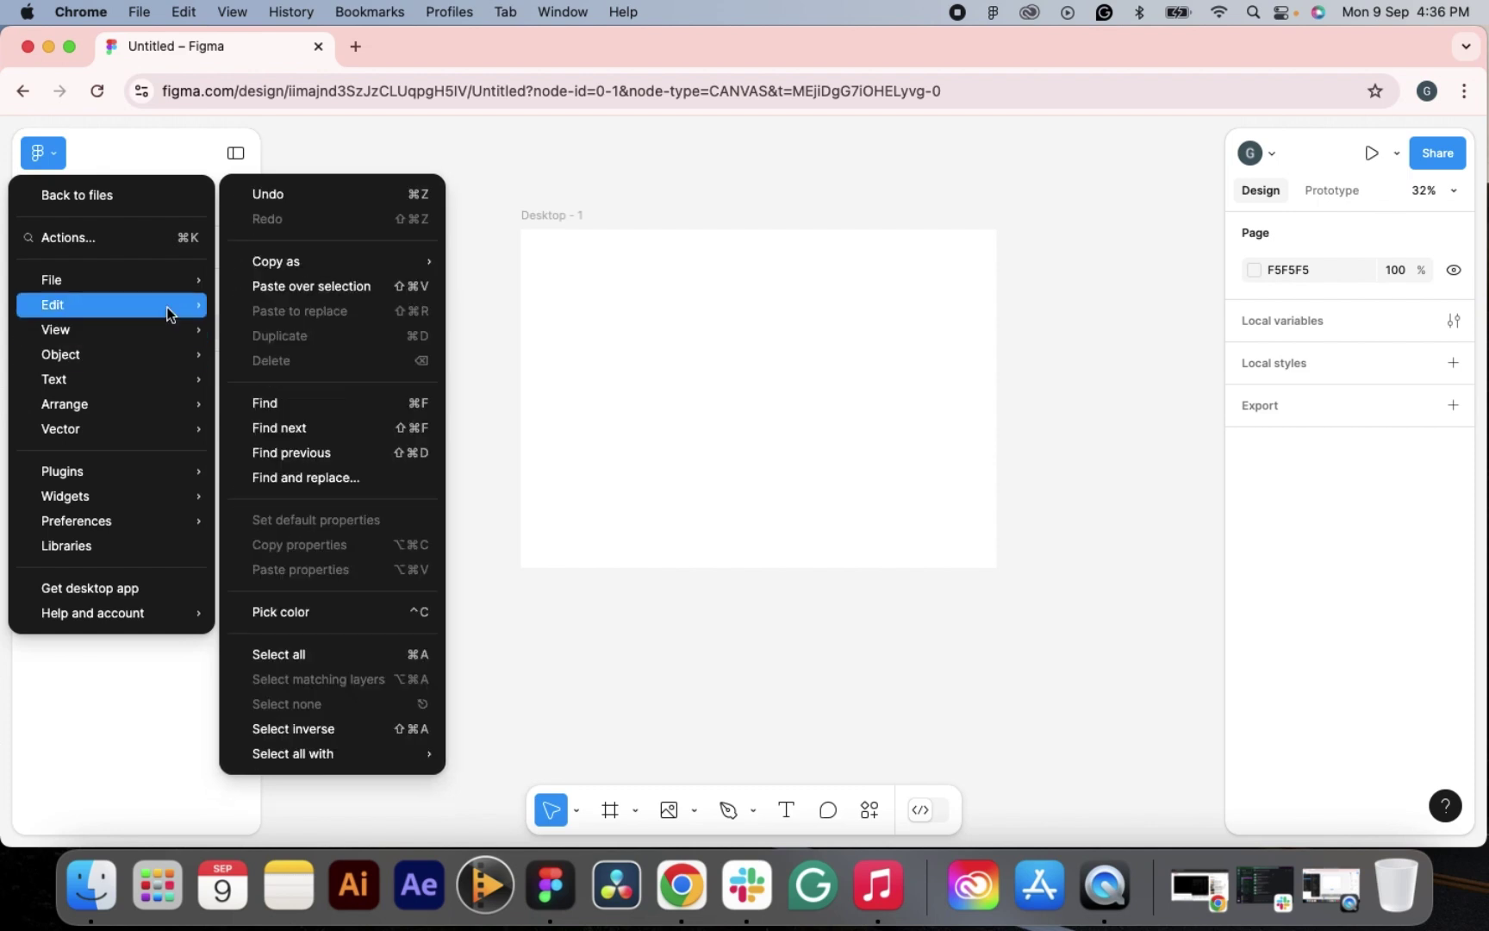
pyautogui.click(293, 611)
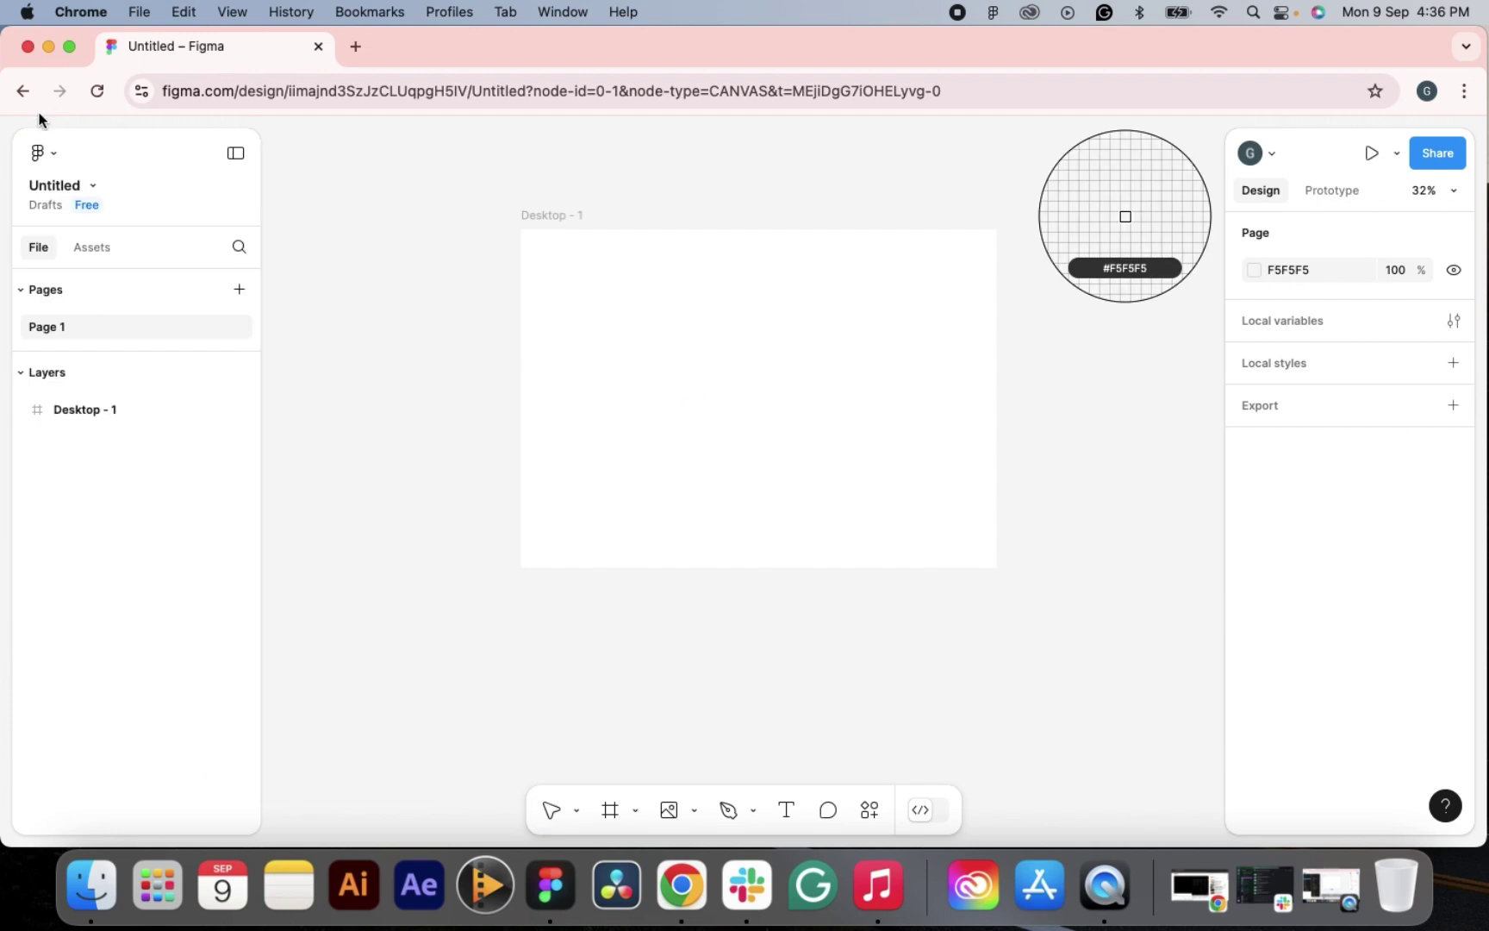
pyautogui.click(753, 810)
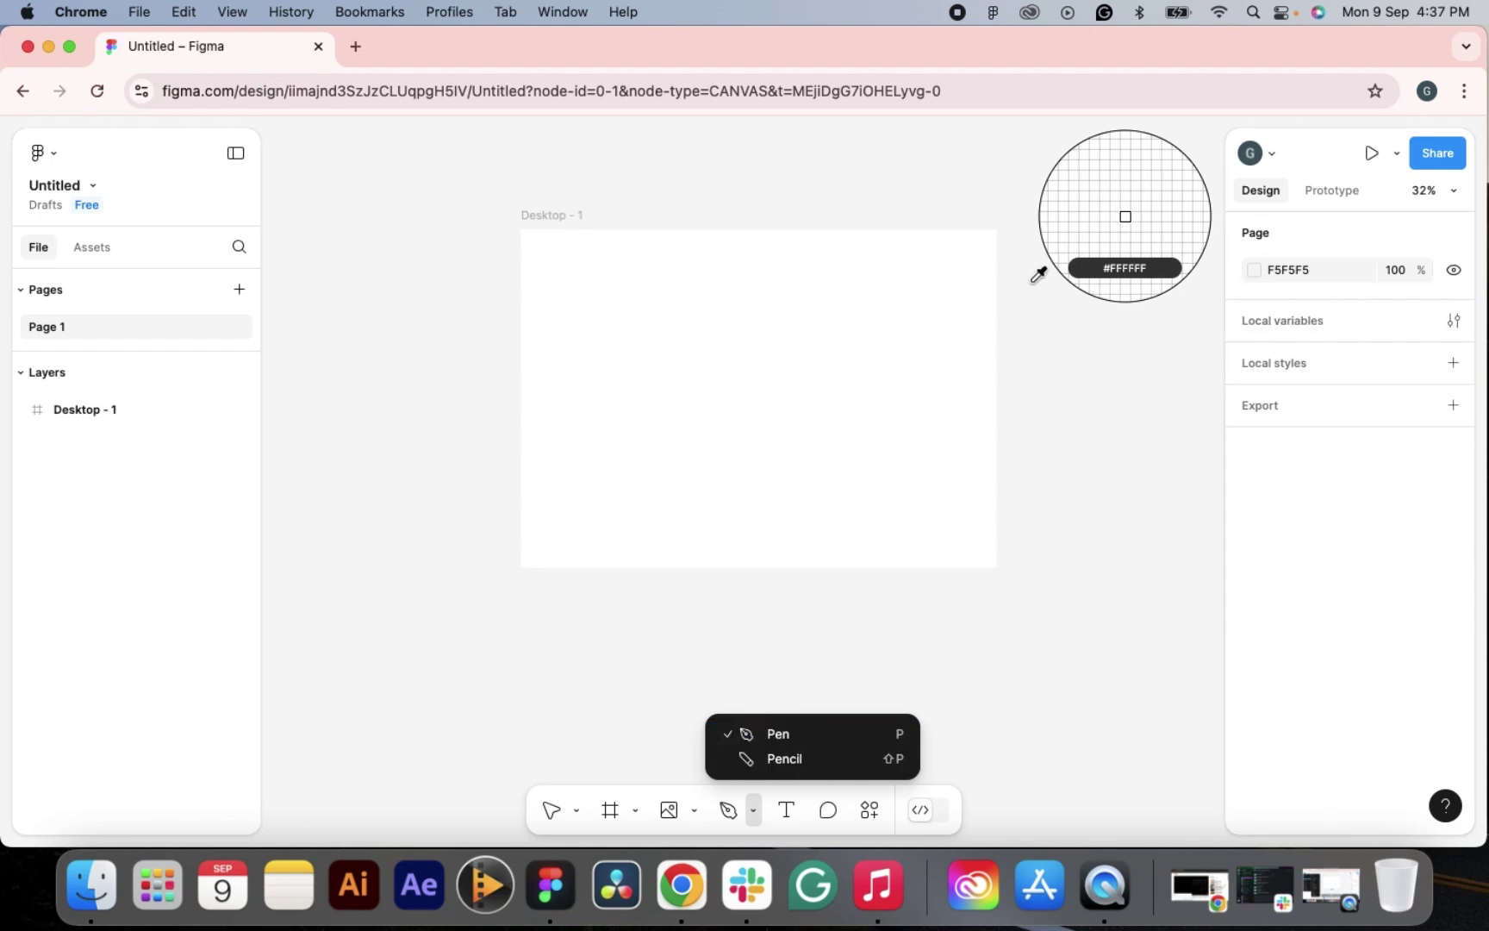
pyautogui.click(549, 812)
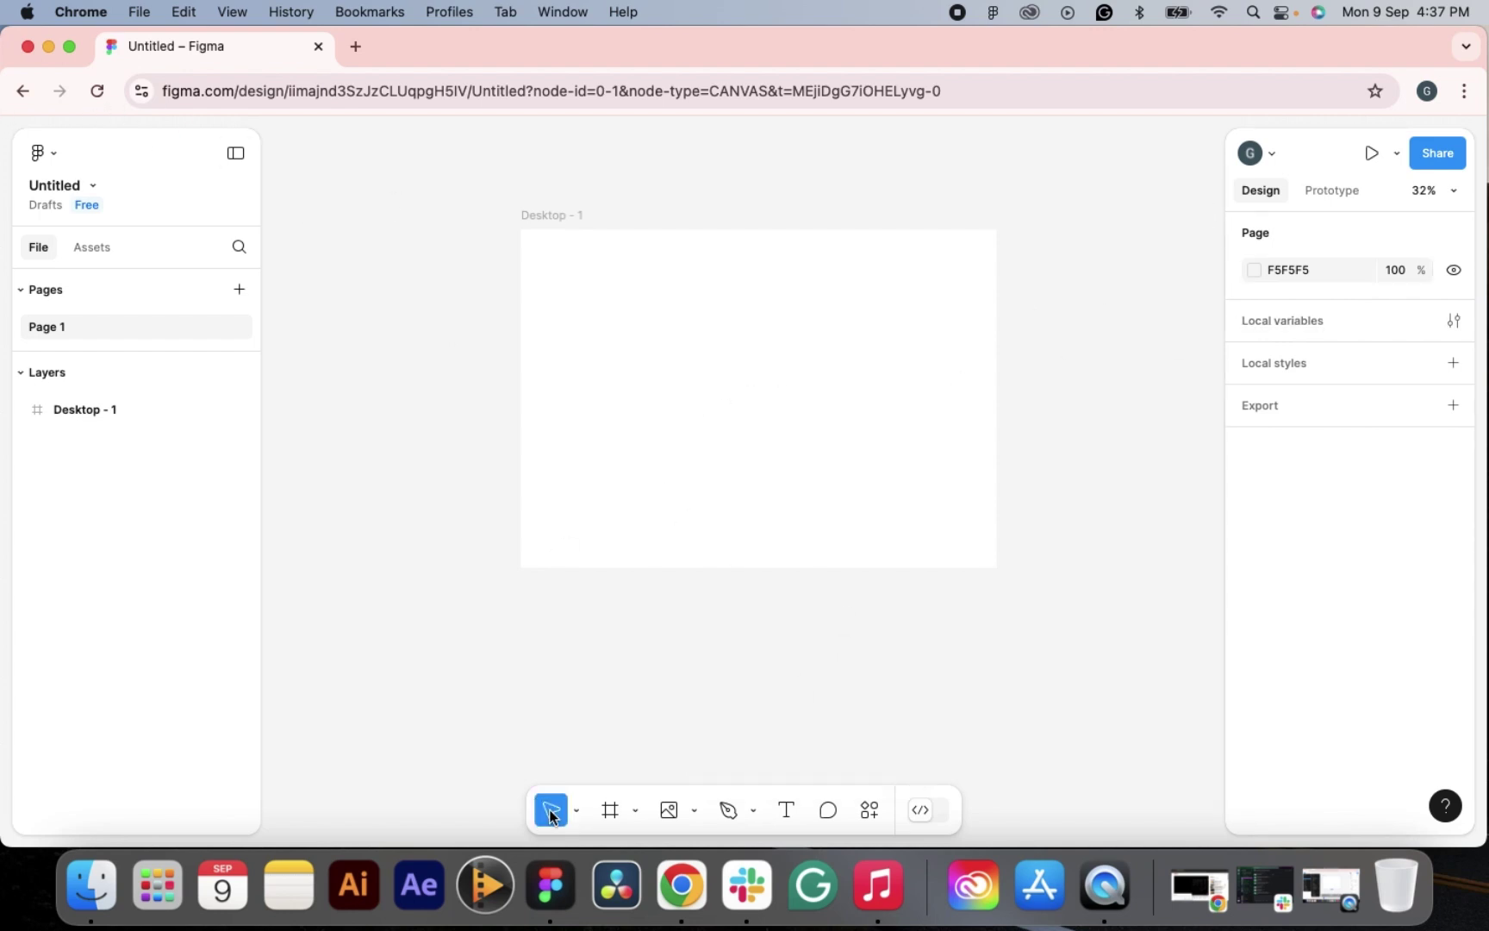
# - Draw a frame about 157 × 135 inside Desktop - 1 and fill it with red E94747
pyautogui.click(611, 812)
pyautogui.moveTo(647, 354); pyautogui.dragTo(700, 399)
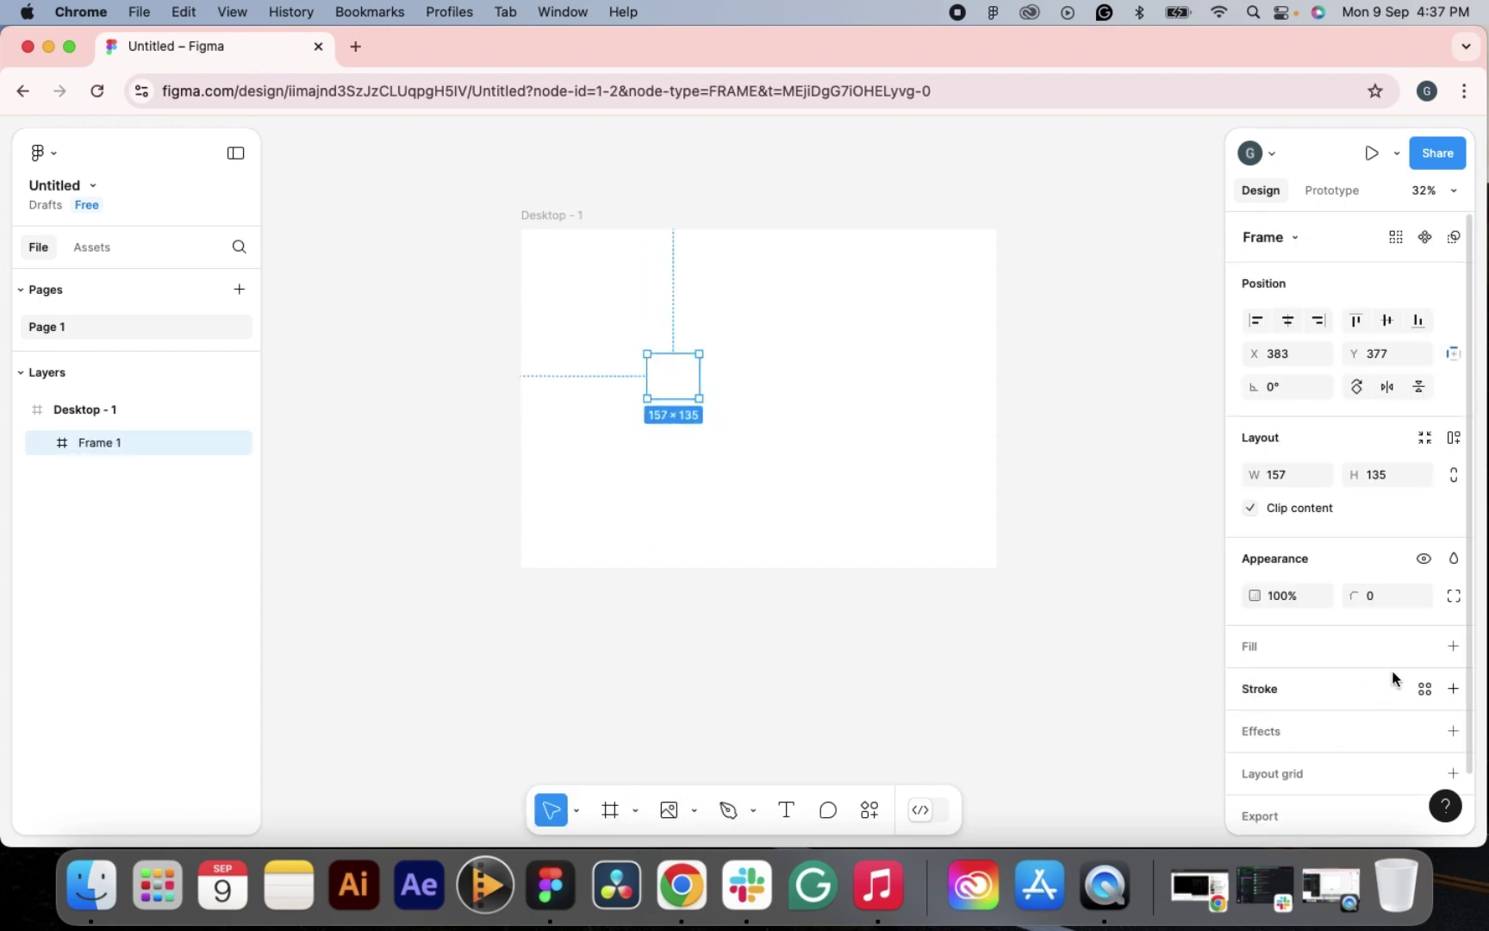
pyautogui.click(1453, 646)
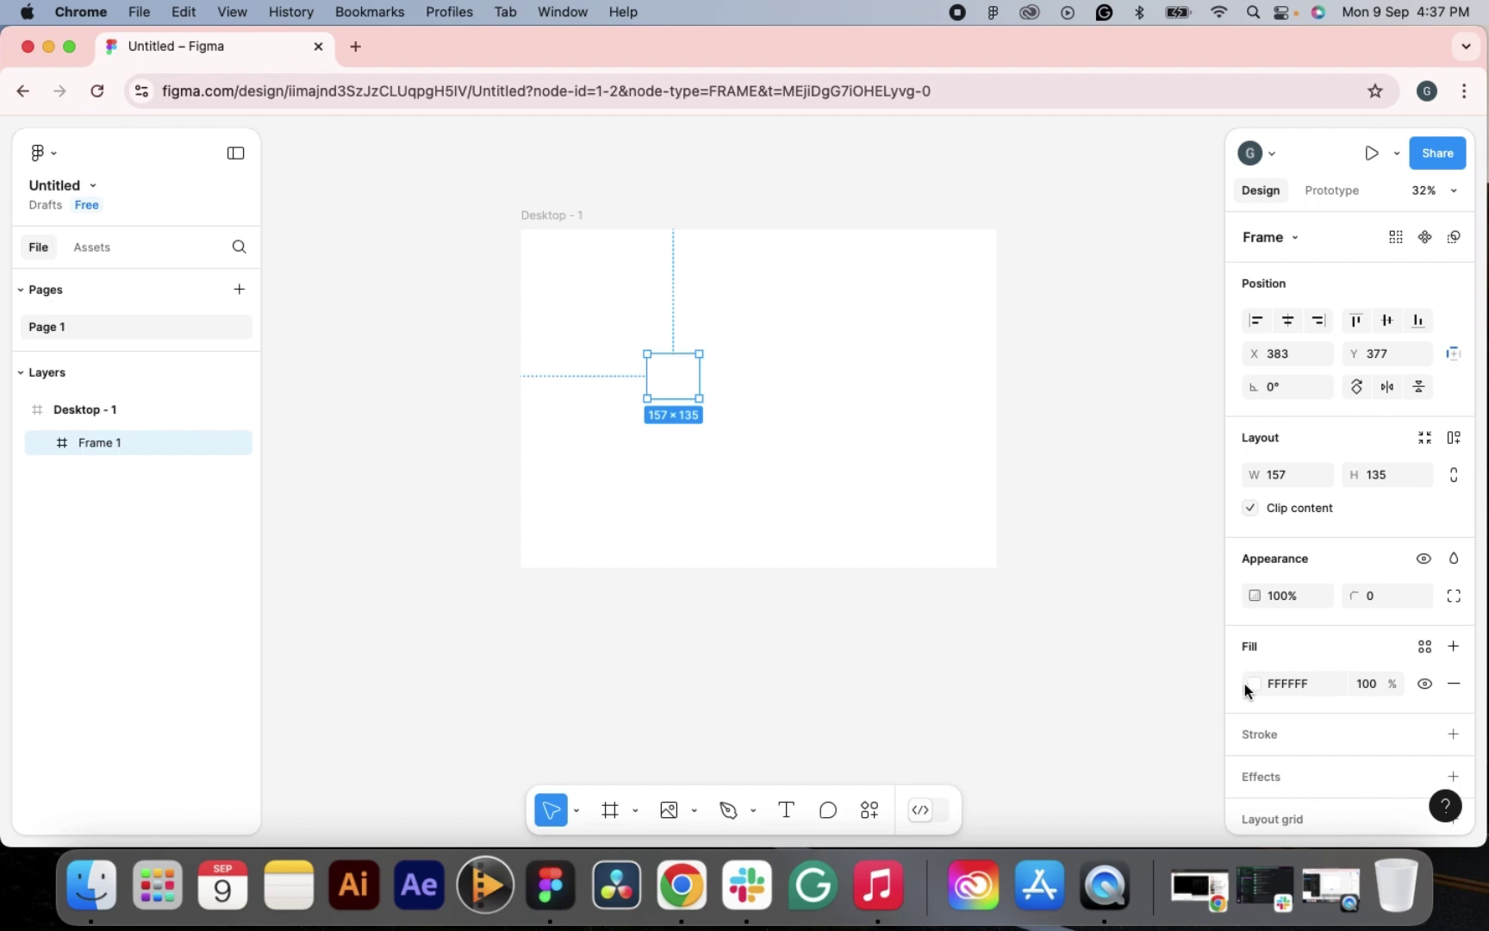
pyautogui.click(1255, 684)
pyautogui.click(1150, 346)
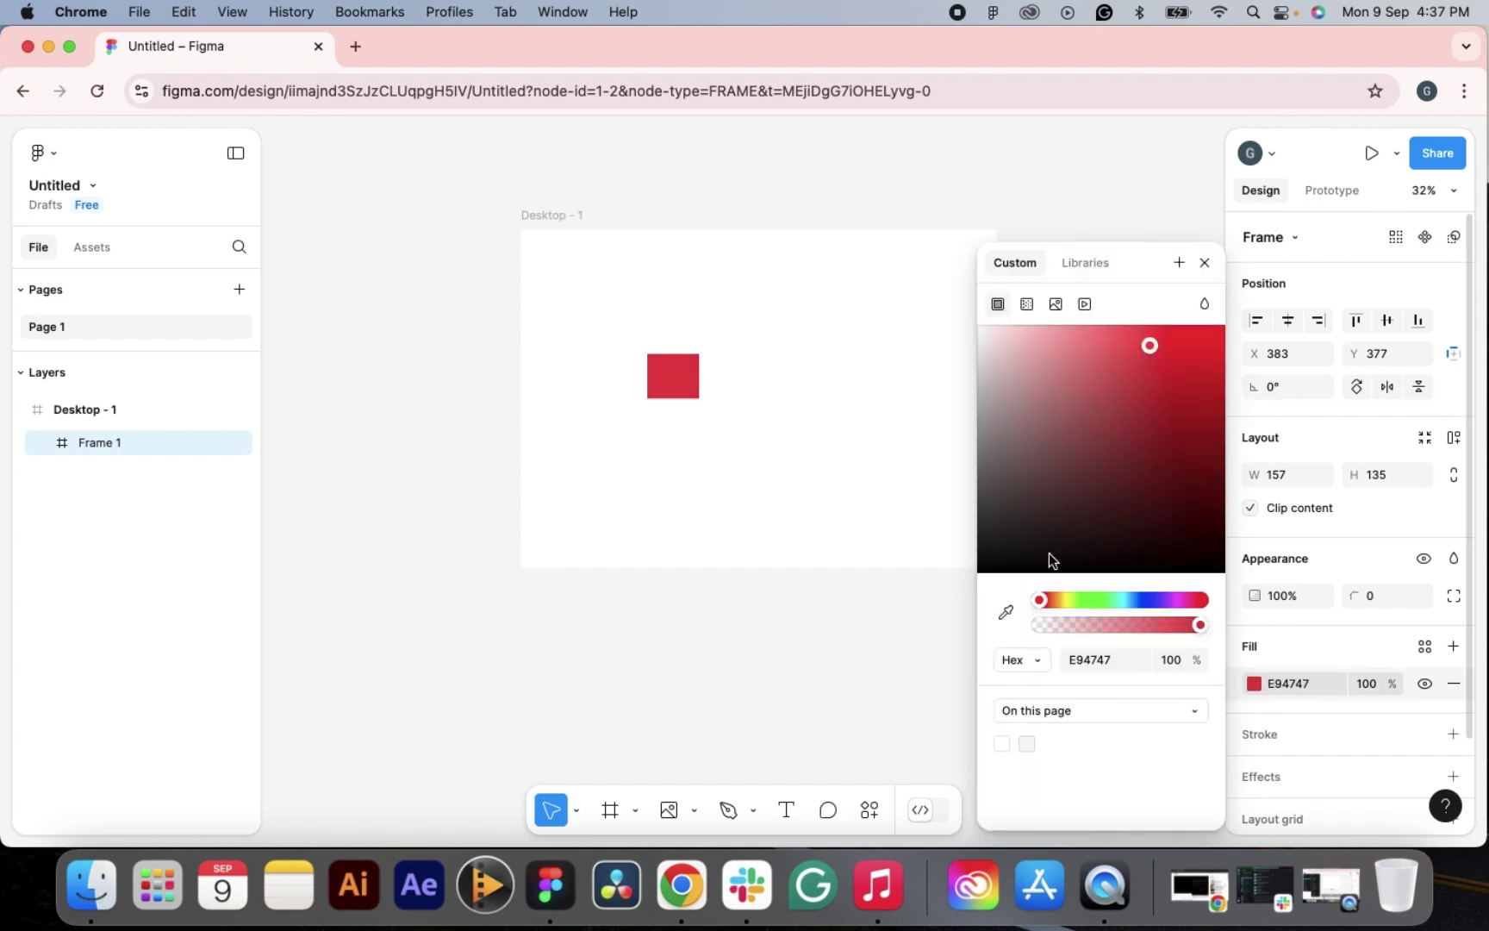
pyautogui.click(1205, 262)
# - Duplicate the small red frame twice to form a row of three, and fill the middle one with dark red 4B1010
pyautogui.moveTo(668, 376); pyautogui.dragTo(739, 388)
pyautogui.click(641, 382)
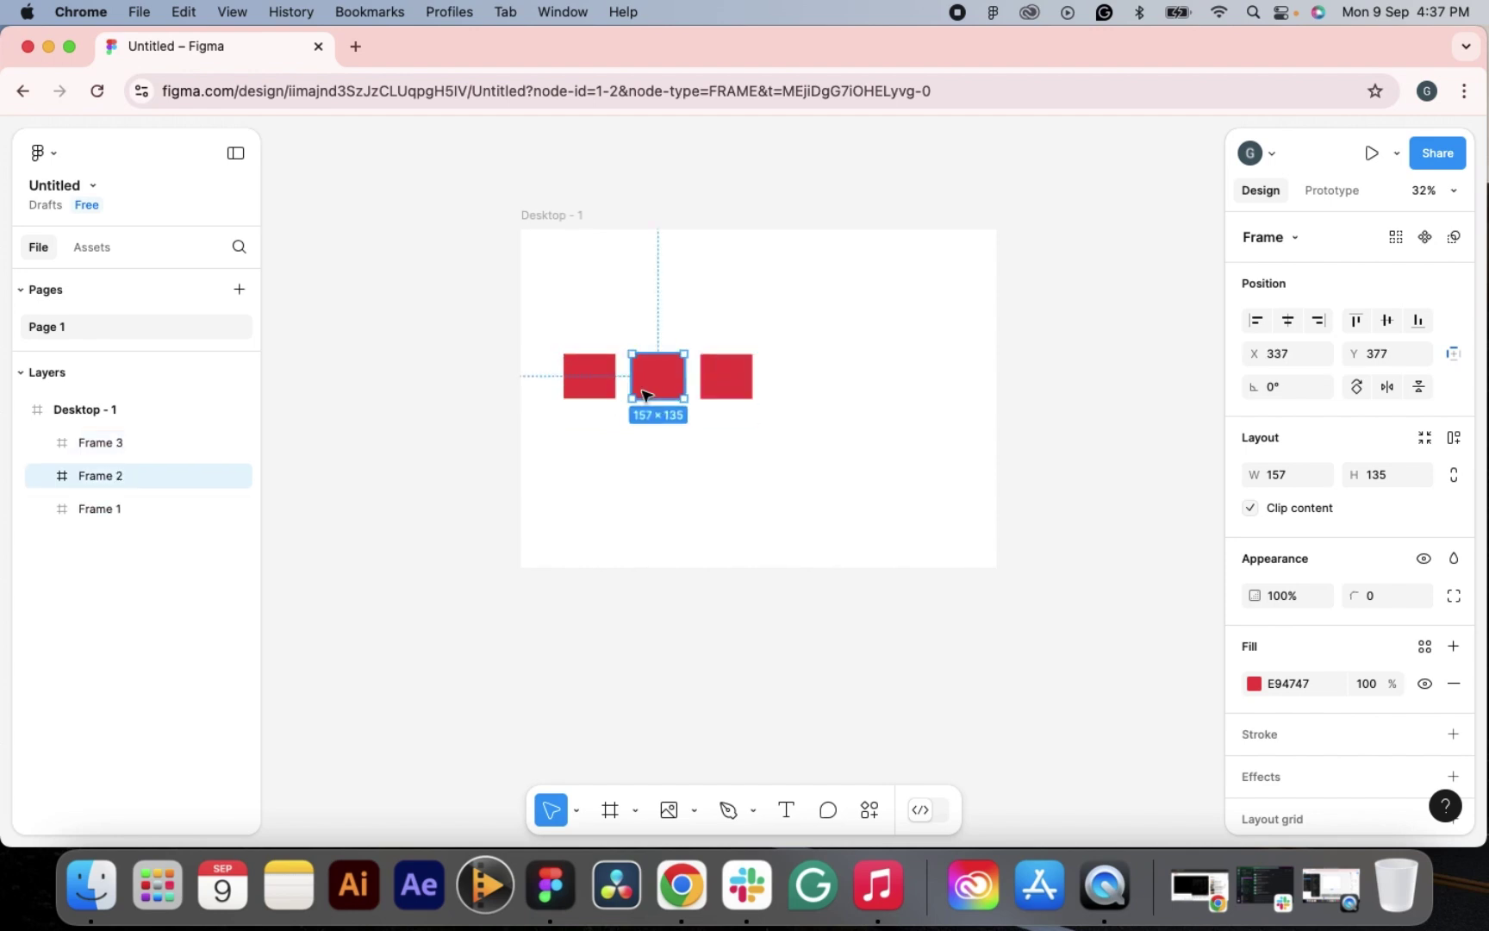
pyautogui.click(1255, 684)
pyautogui.click(1170, 510)
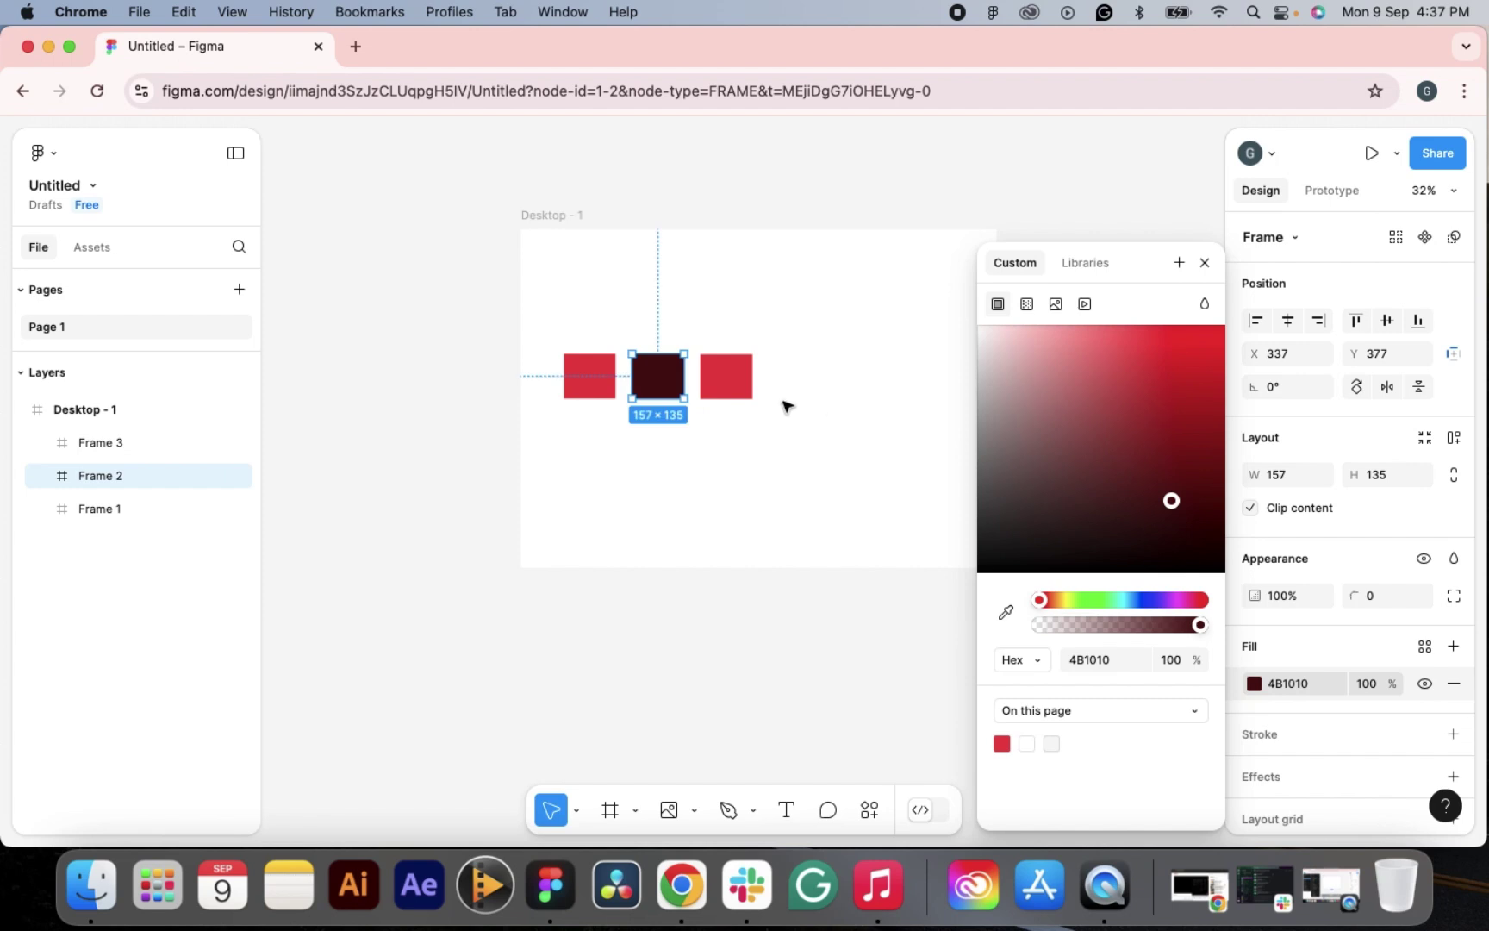
# - Fill the third frame in the row with very dark red 2B0707 and clear the selection
pyautogui.click(731, 380)
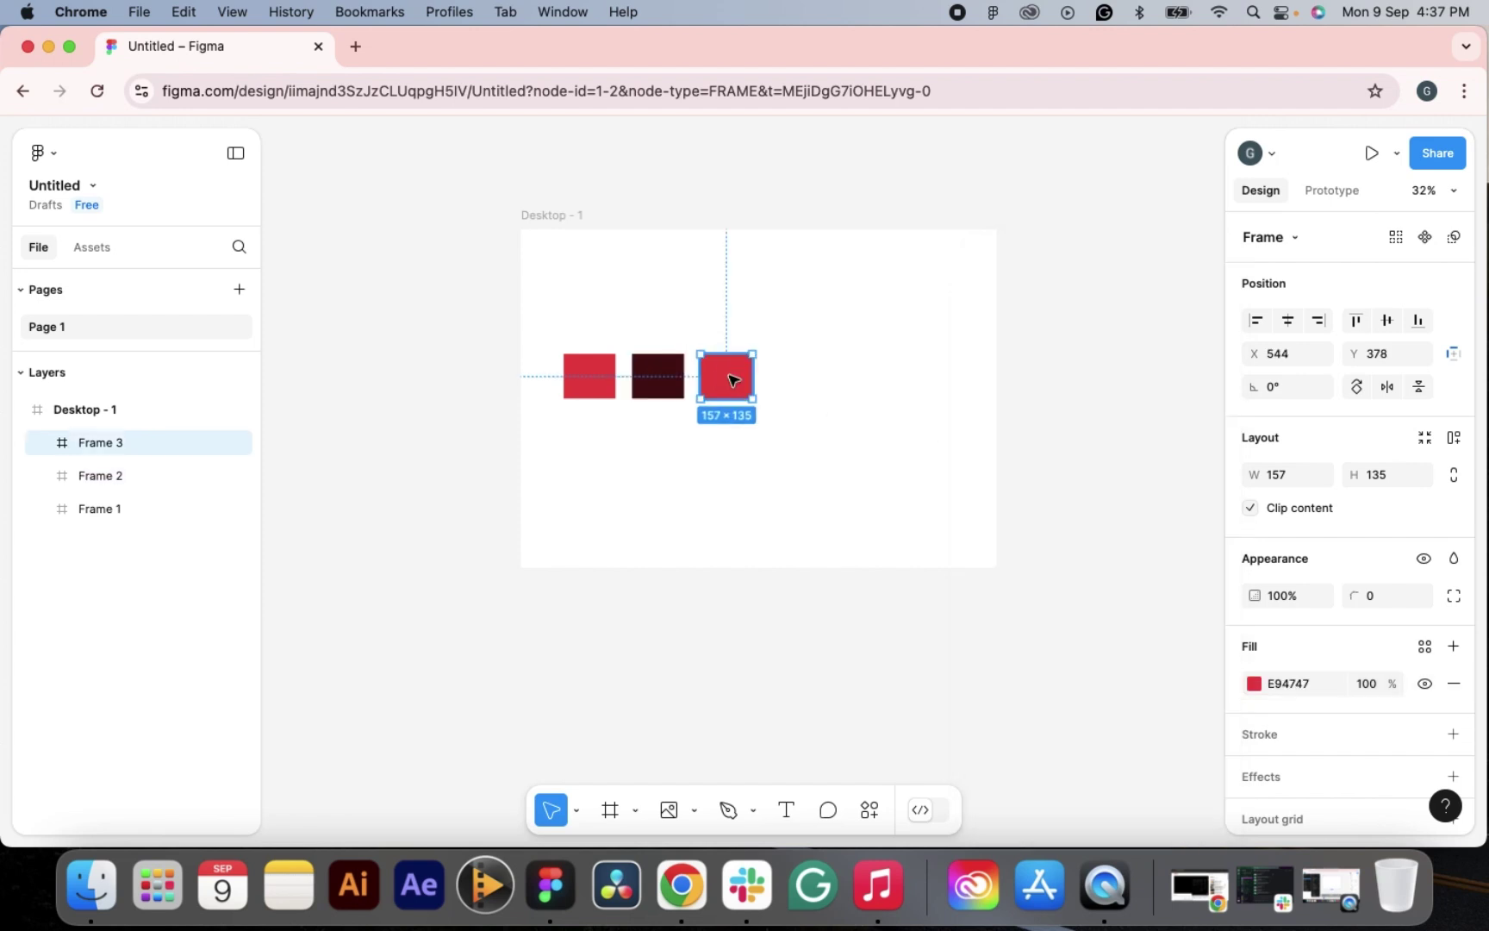
pyautogui.click(1254, 683)
pyautogui.click(1182, 517)
pyautogui.moveTo(1182, 524); pyautogui.dragTo(1186, 529)
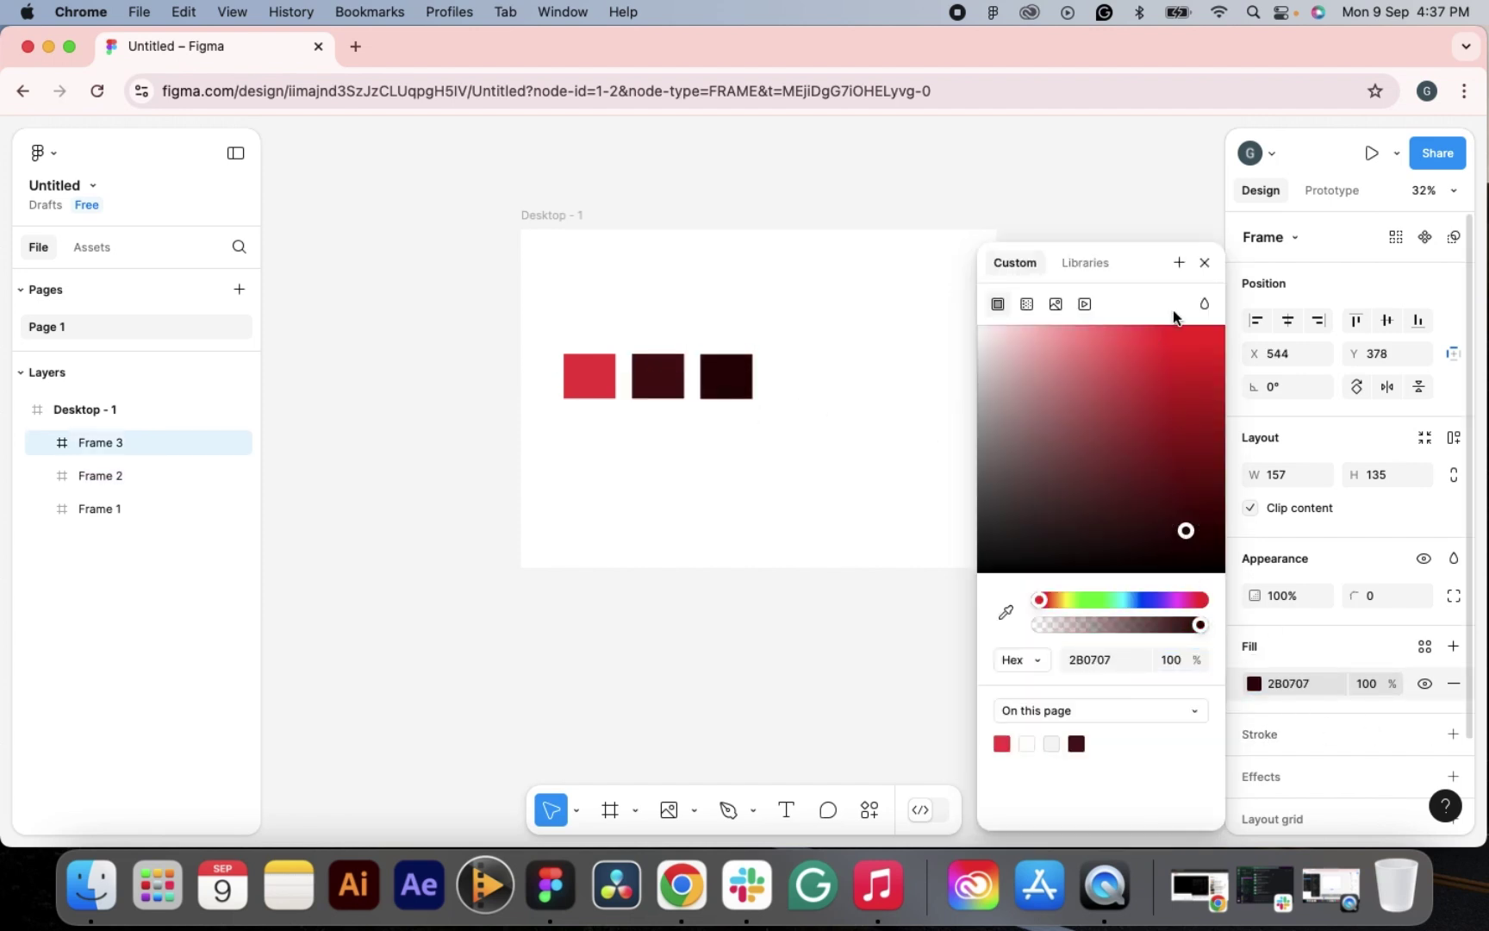
pyautogui.click(1204, 262)
pyautogui.click(775, 473)
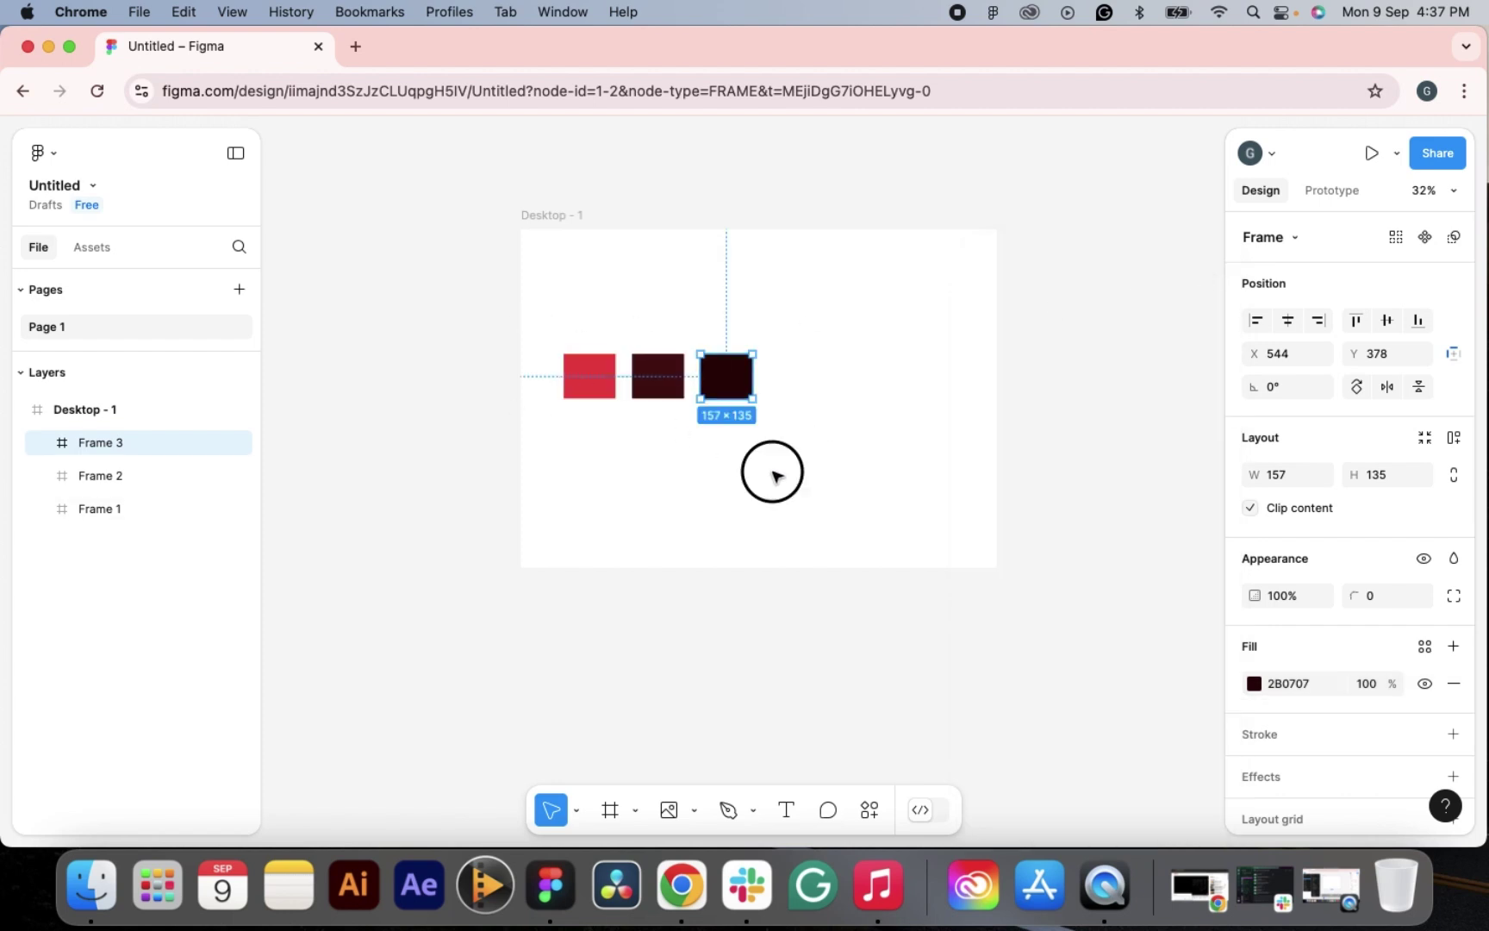
# - Sample the color of the bright red frame with the Pick color eyedropper
pyautogui.click(51, 151)
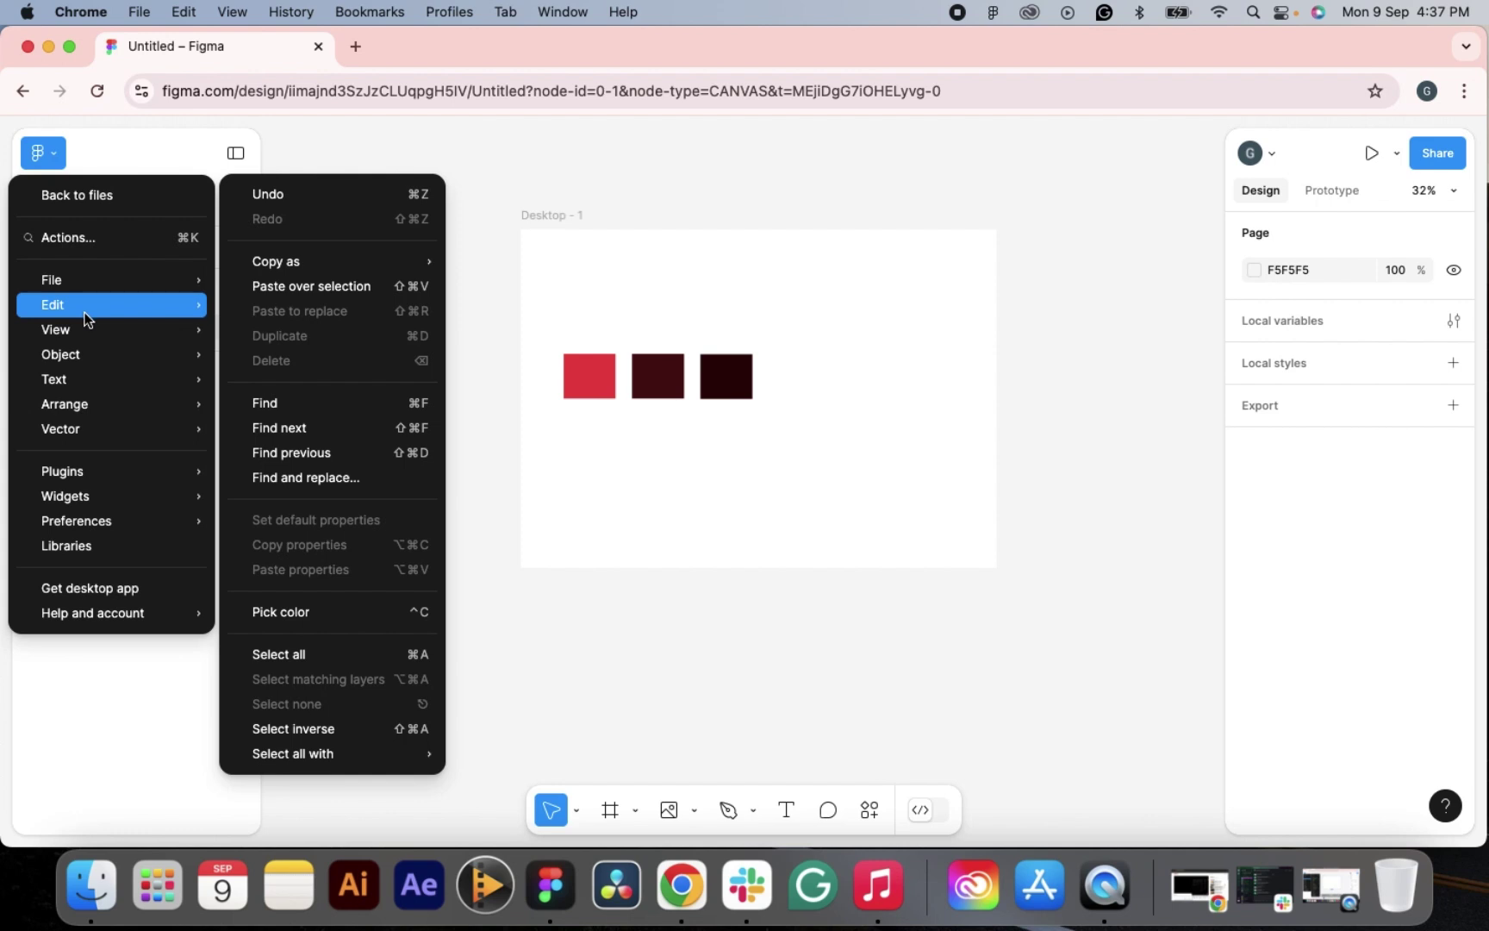
pyautogui.click(333, 612)
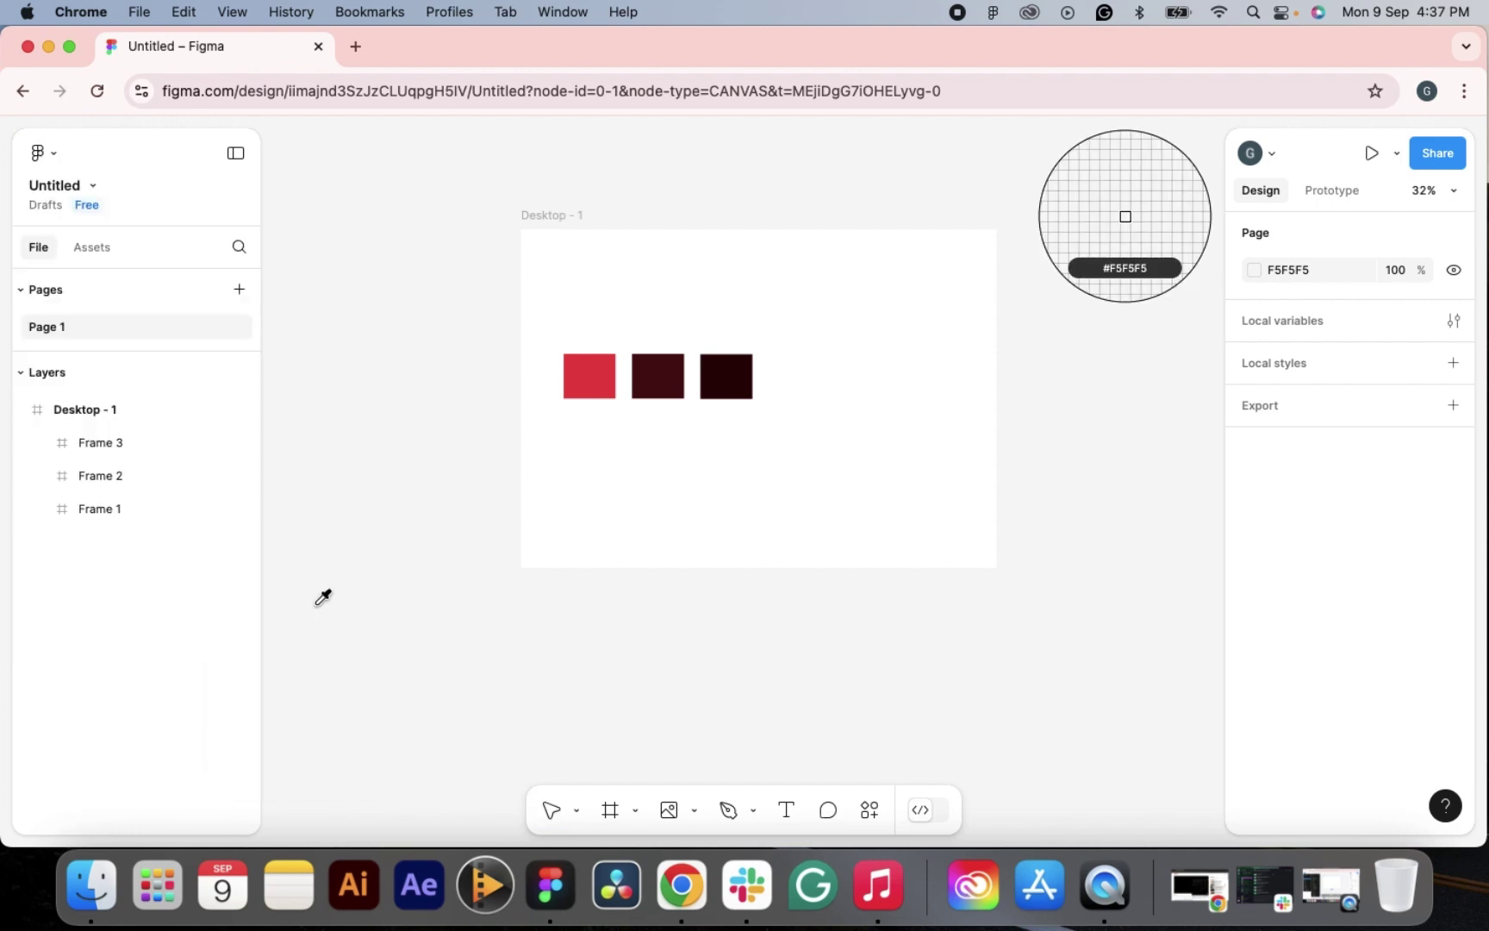
pyautogui.click(593, 374)
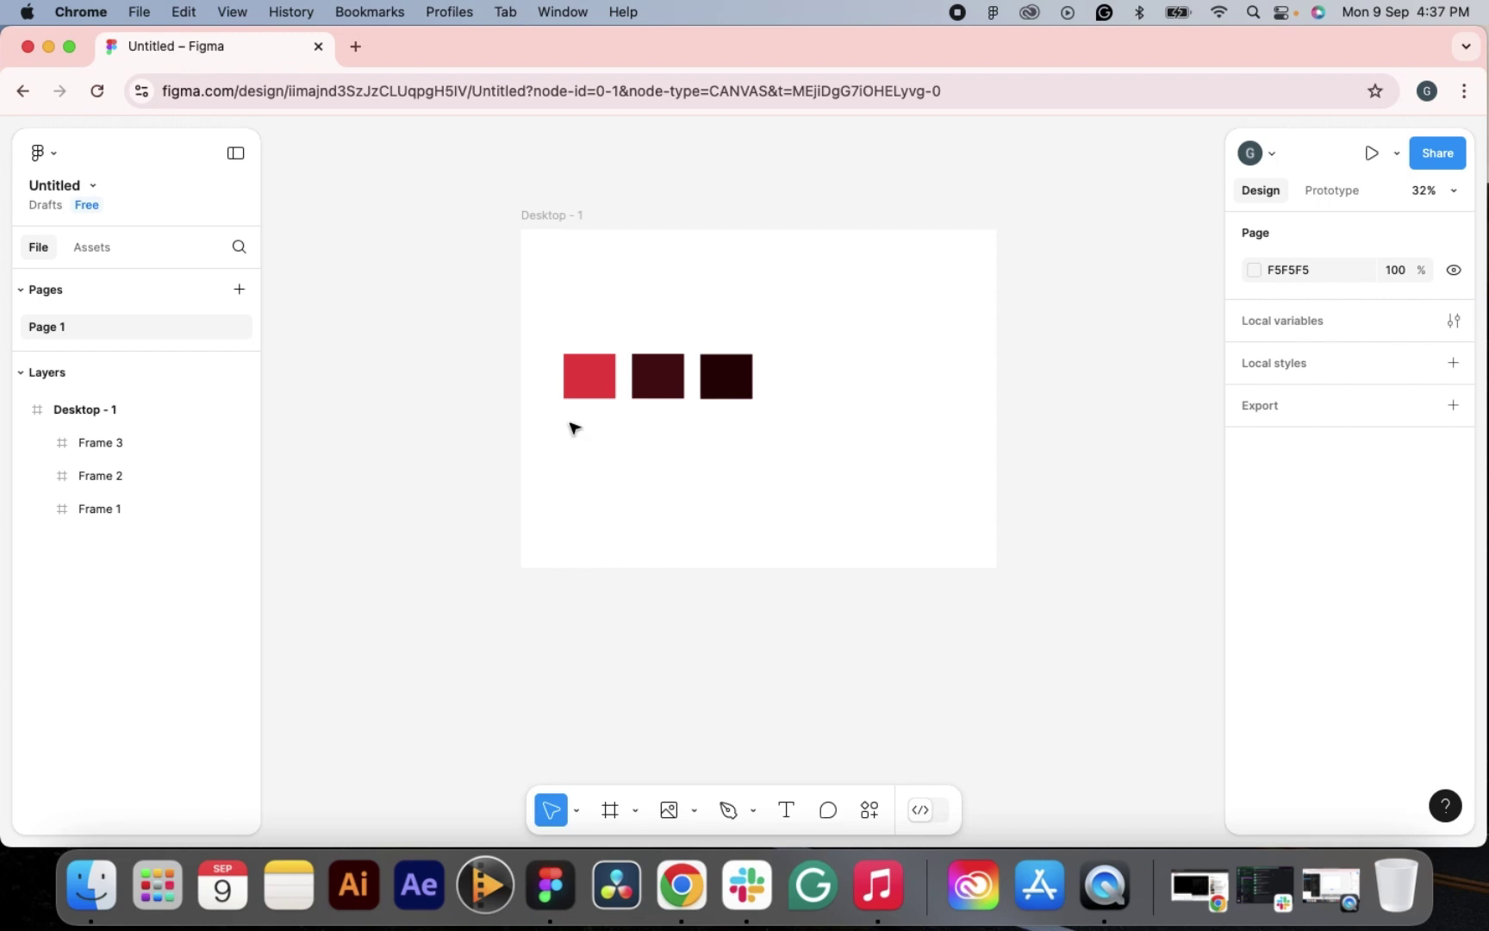
pyautogui.click(591, 376)
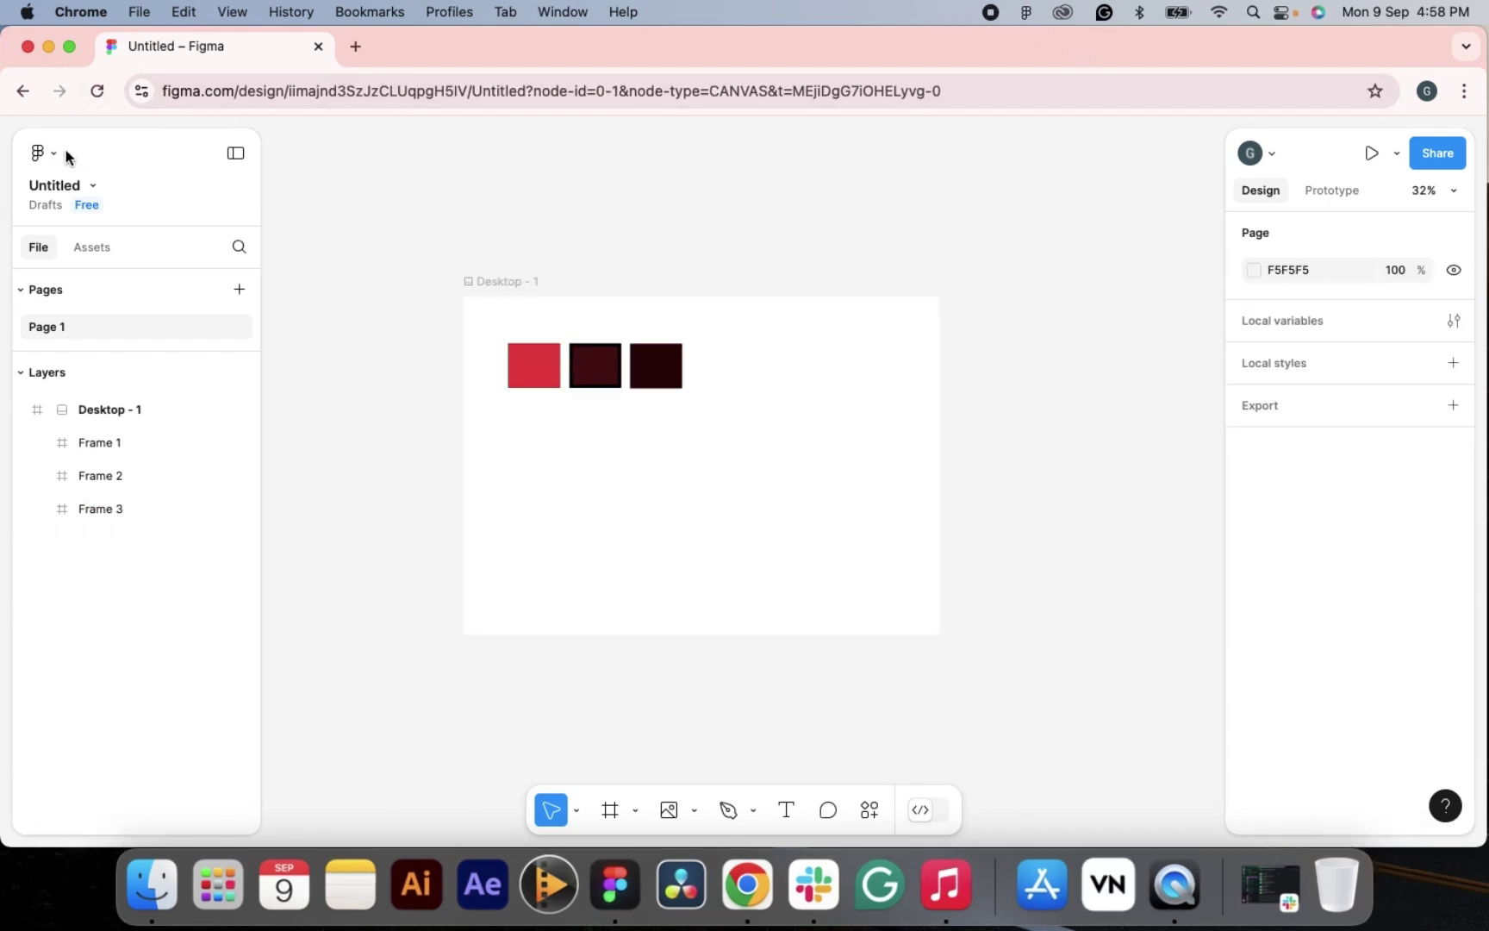
# - Show the rulers and place a horizontal and a vertical guide along the red frame's top and left edges
pyautogui.click(57, 152)
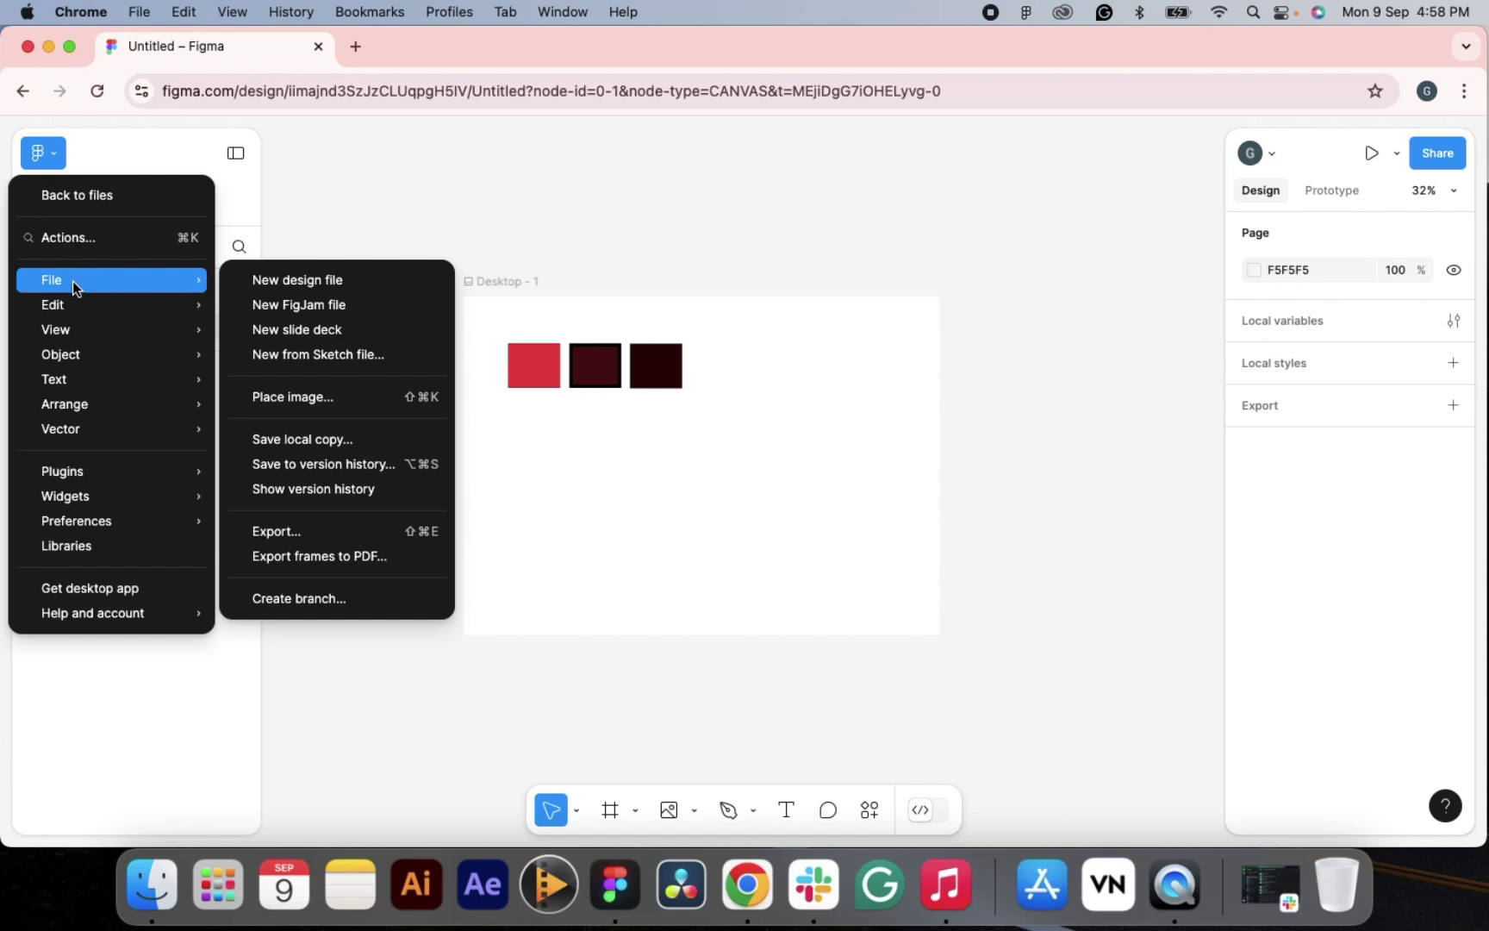
pyautogui.moveTo(76, 329)
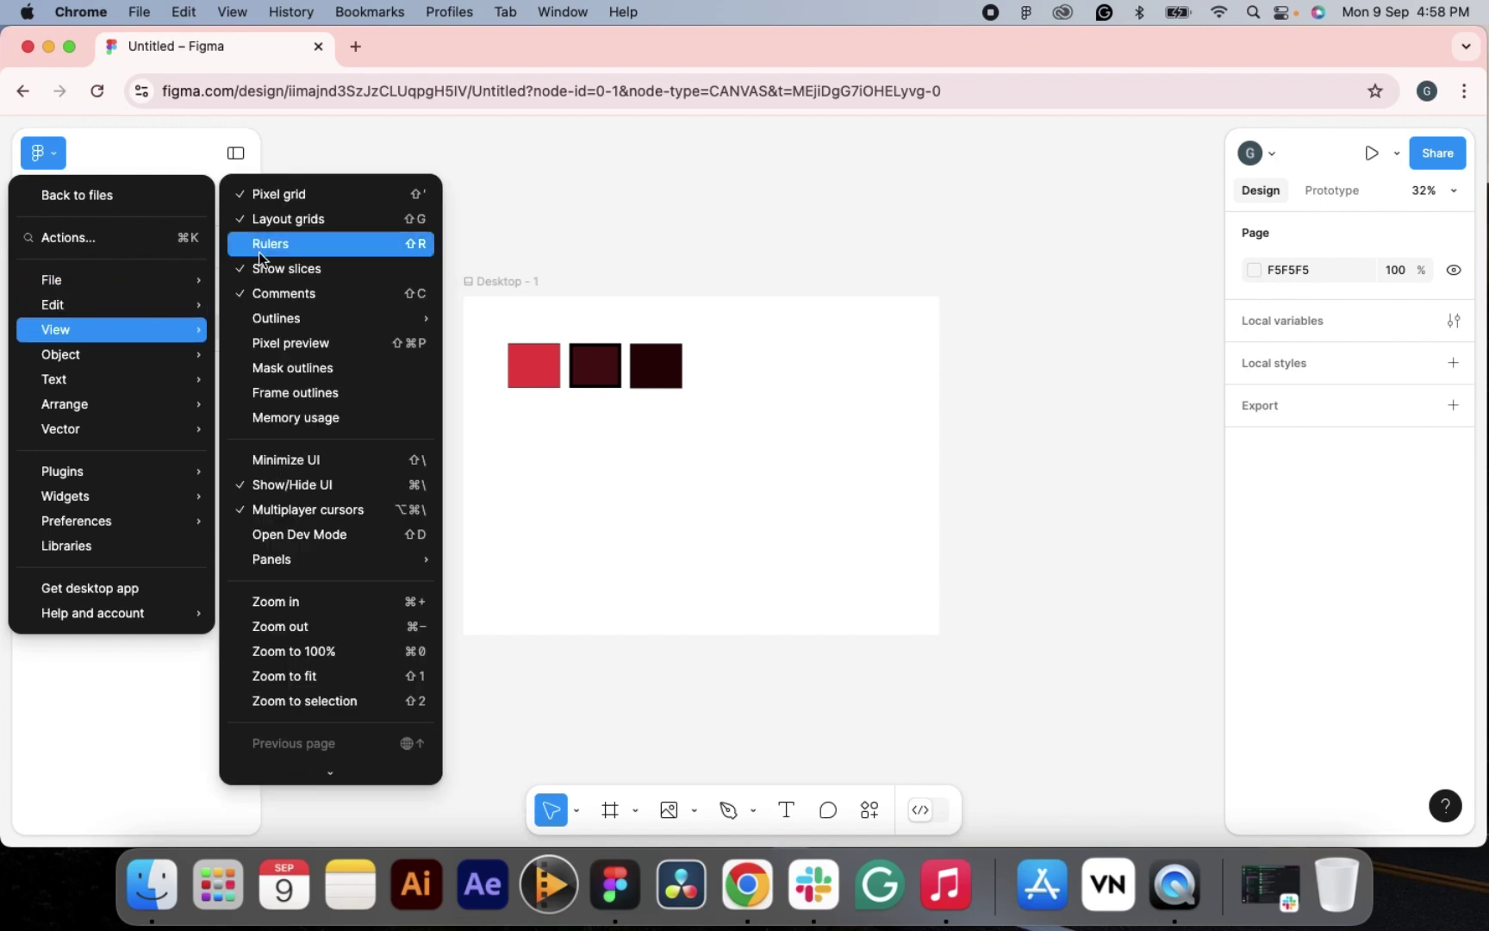
pyautogui.click(285, 248)
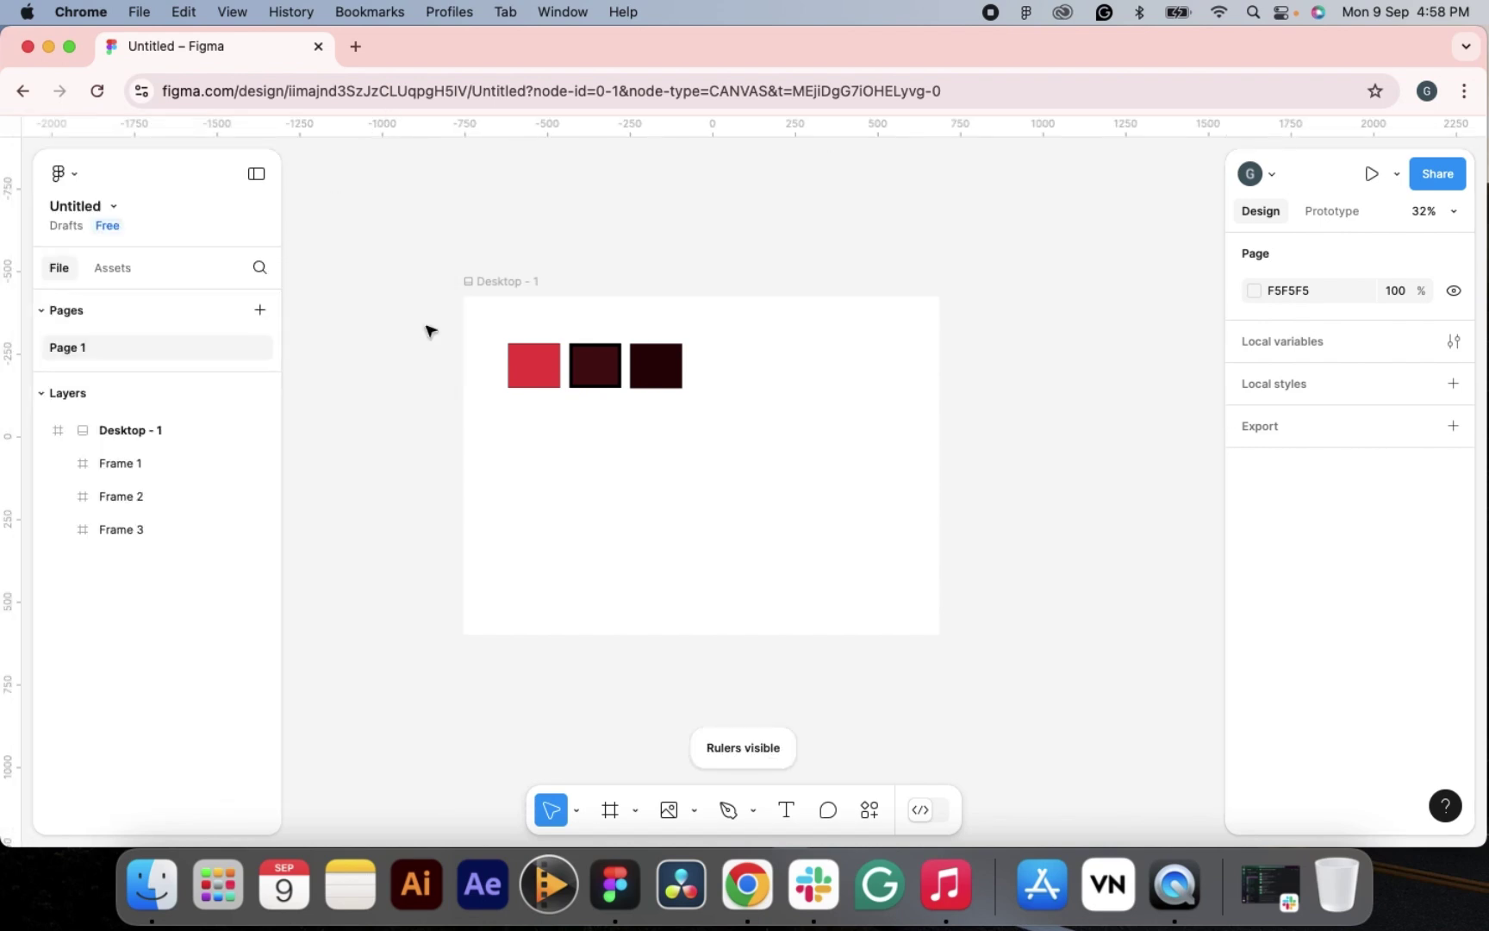
pyautogui.moveTo(558, 126); pyautogui.dragTo(581, 343)
pyautogui.moveTo(26, 402); pyautogui.dragTo(508, 474)
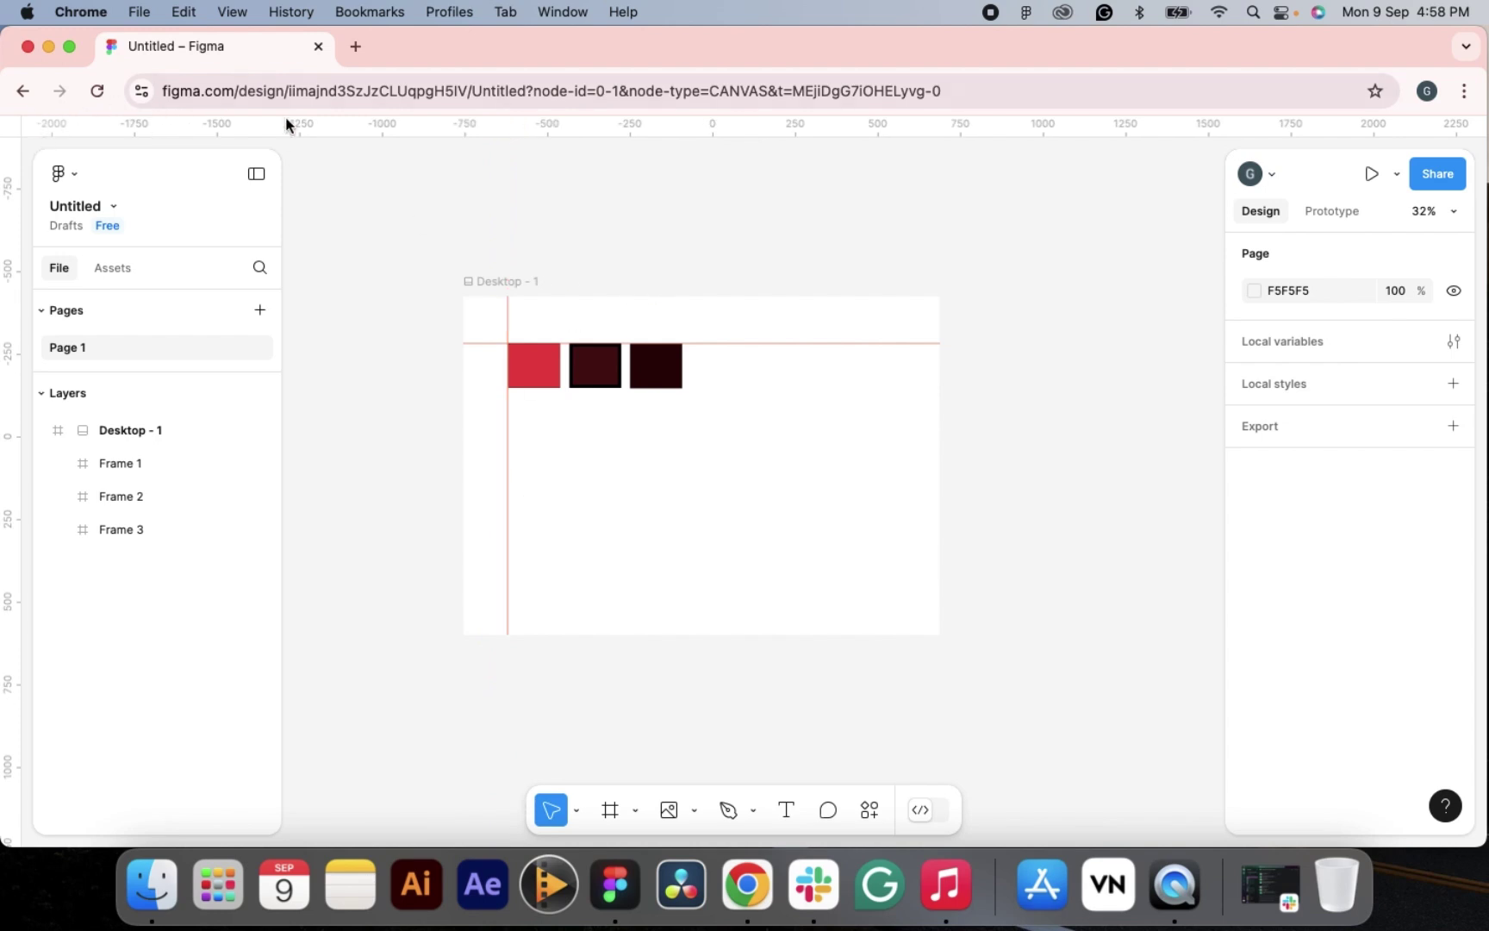
# - Add a horizontal guide near the bottom edge of Desktop - 1 and a vertical guide near its right edge, lowering the horizontal one slightly
pyautogui.moveTo(476, 130); pyautogui.dragTo(510, 579)
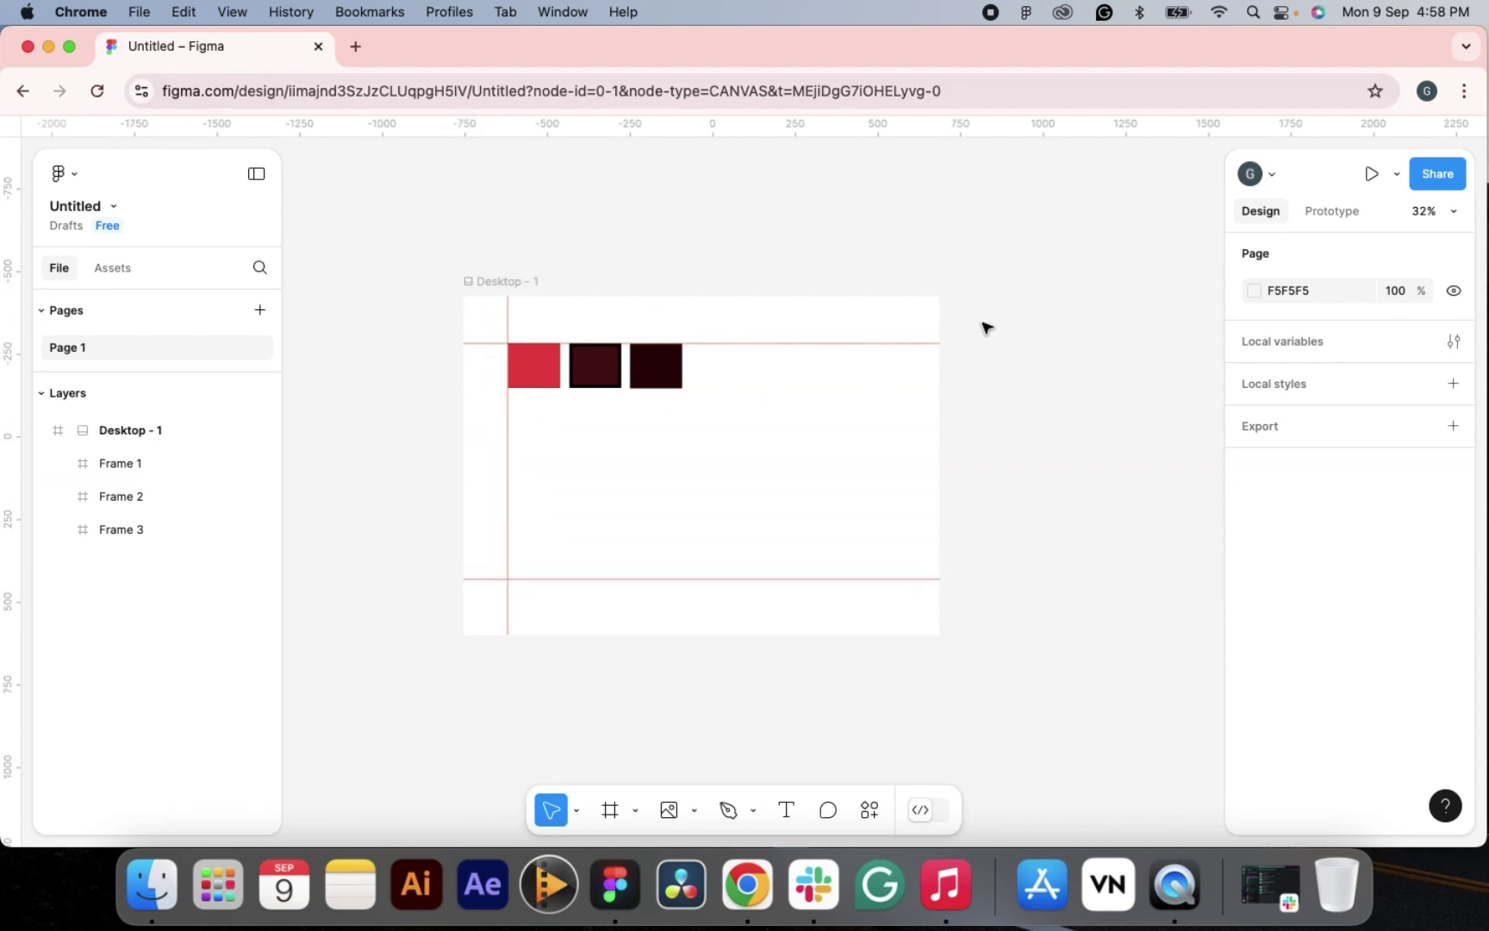
pyautogui.moveTo(10, 293); pyautogui.dragTo(885, 432)
pyautogui.moveTo(723, 578); pyautogui.dragTo(727, 587)
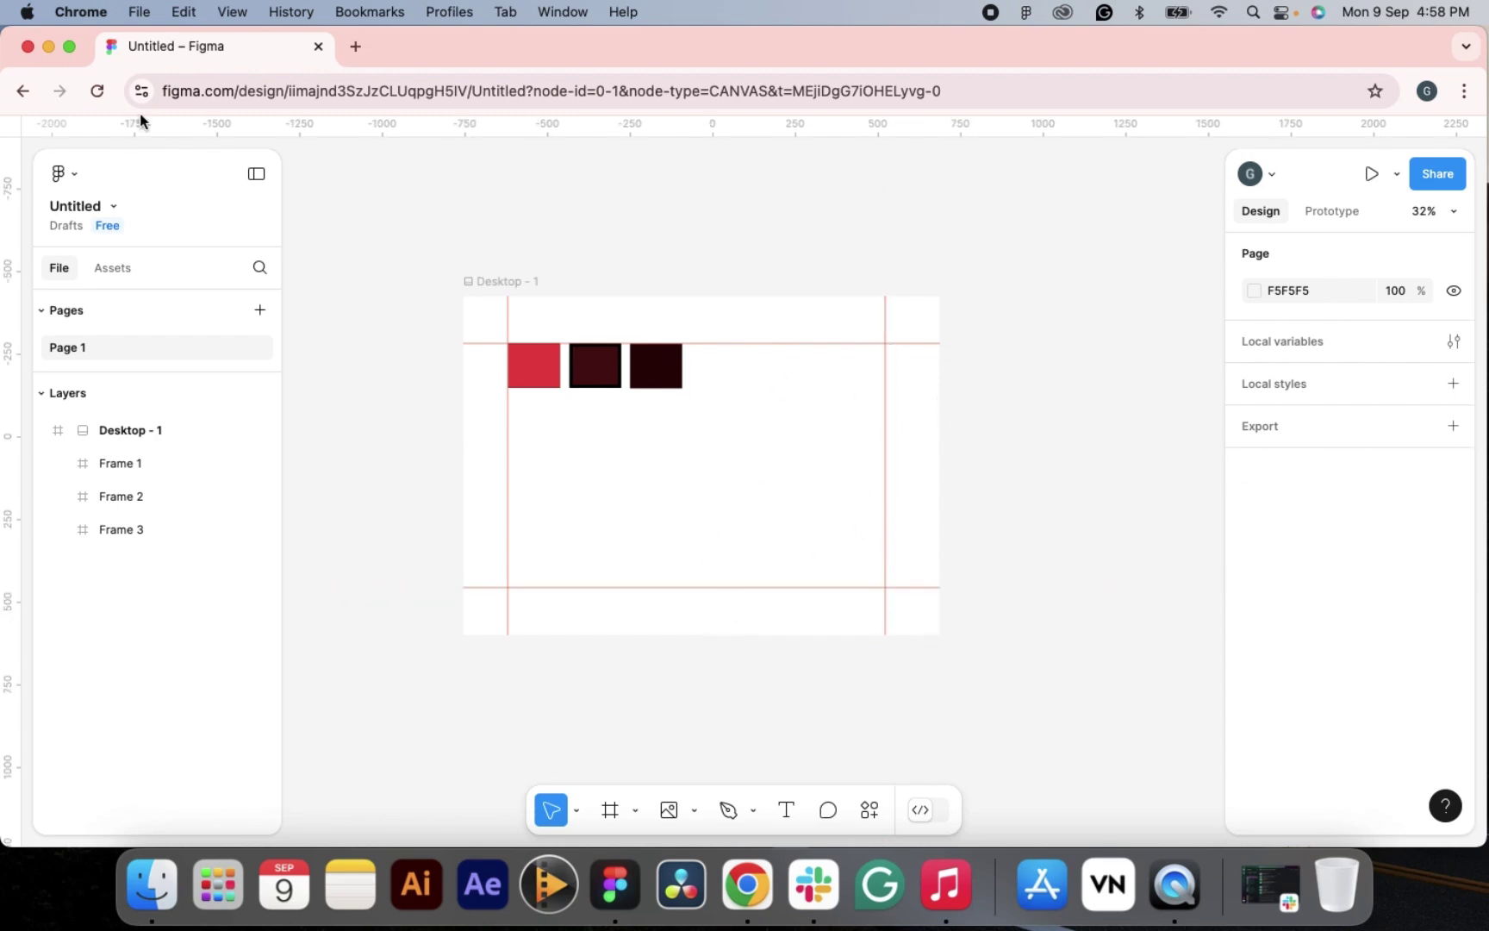
# - Hide the rulers and their guides from the canvas
pyautogui.click(70, 170)
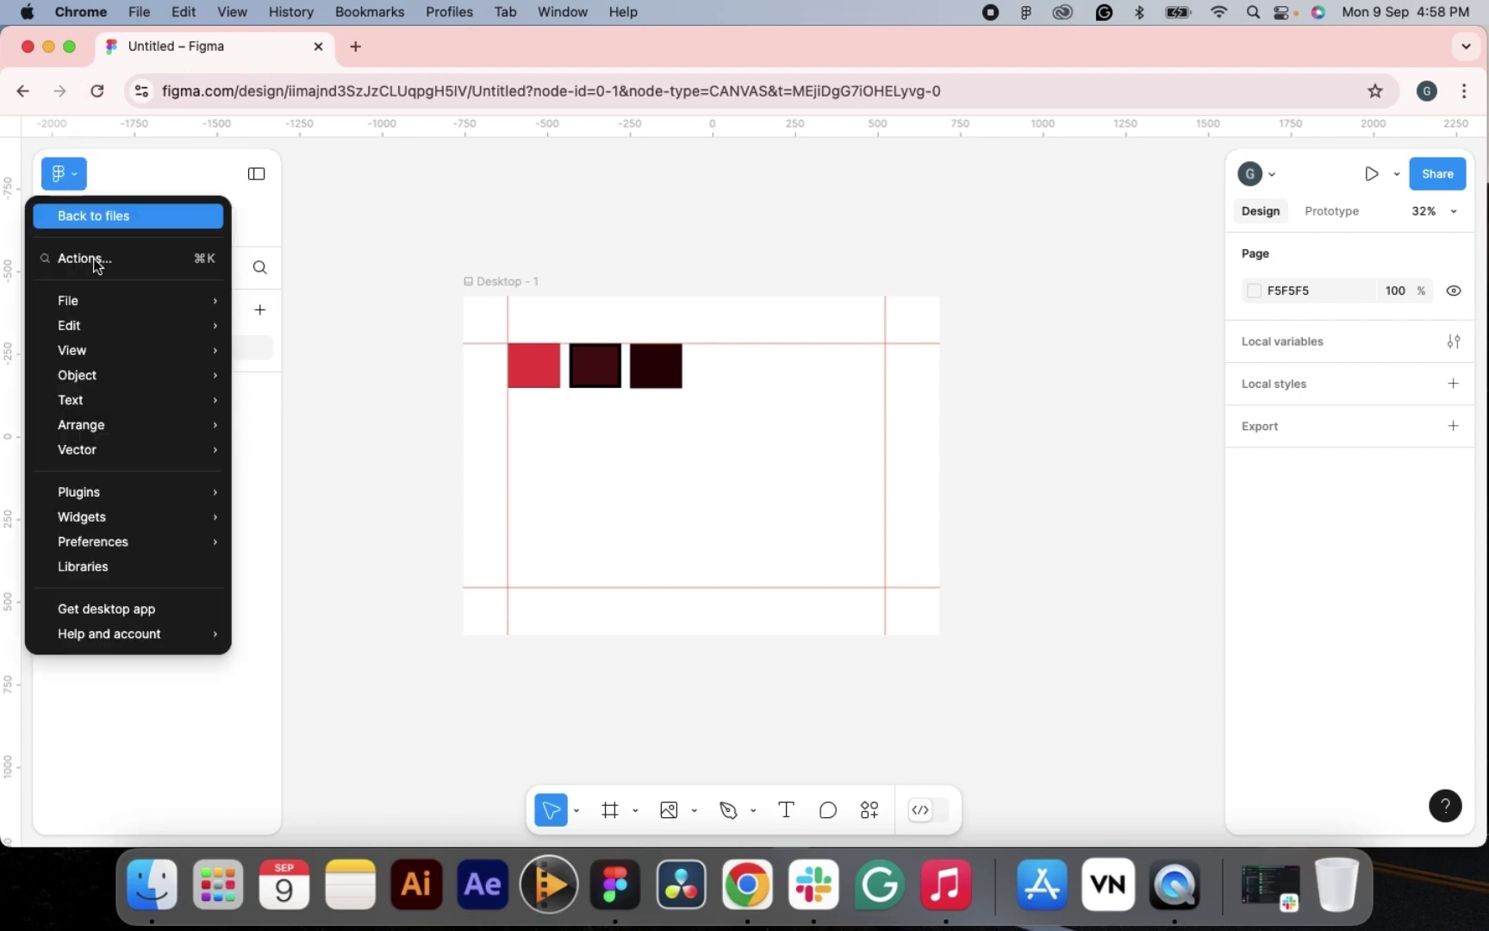
pyautogui.moveTo(123, 345)
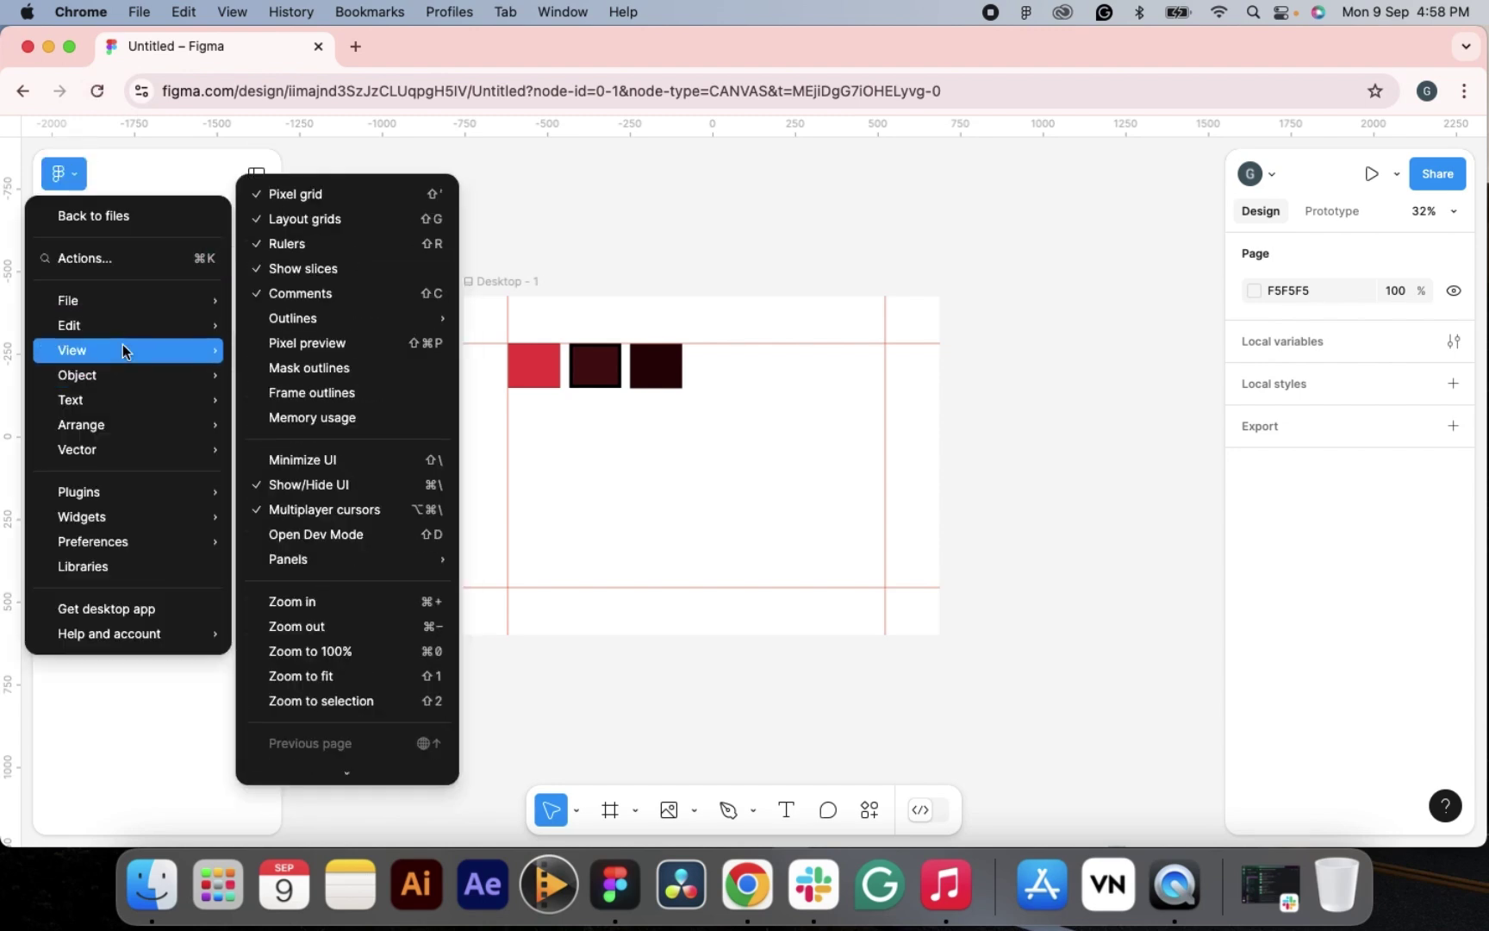
pyautogui.click(273, 246)
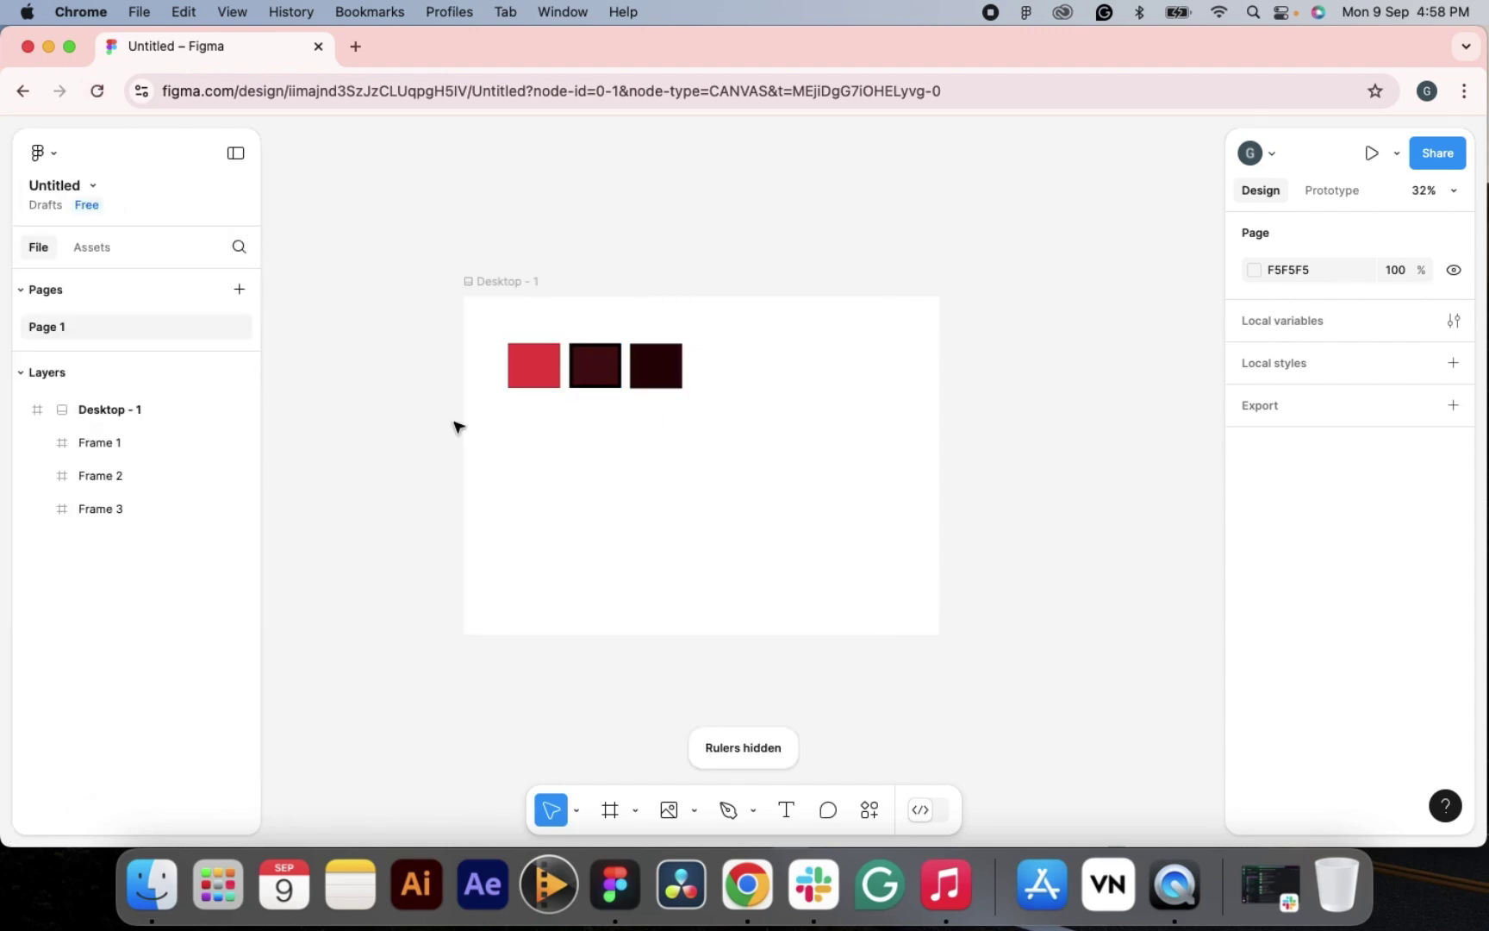
# - Turn on pixel preview for the canvas and check the three colored frames with it
pyautogui.click(60, 152)
pyautogui.moveTo(86, 332)
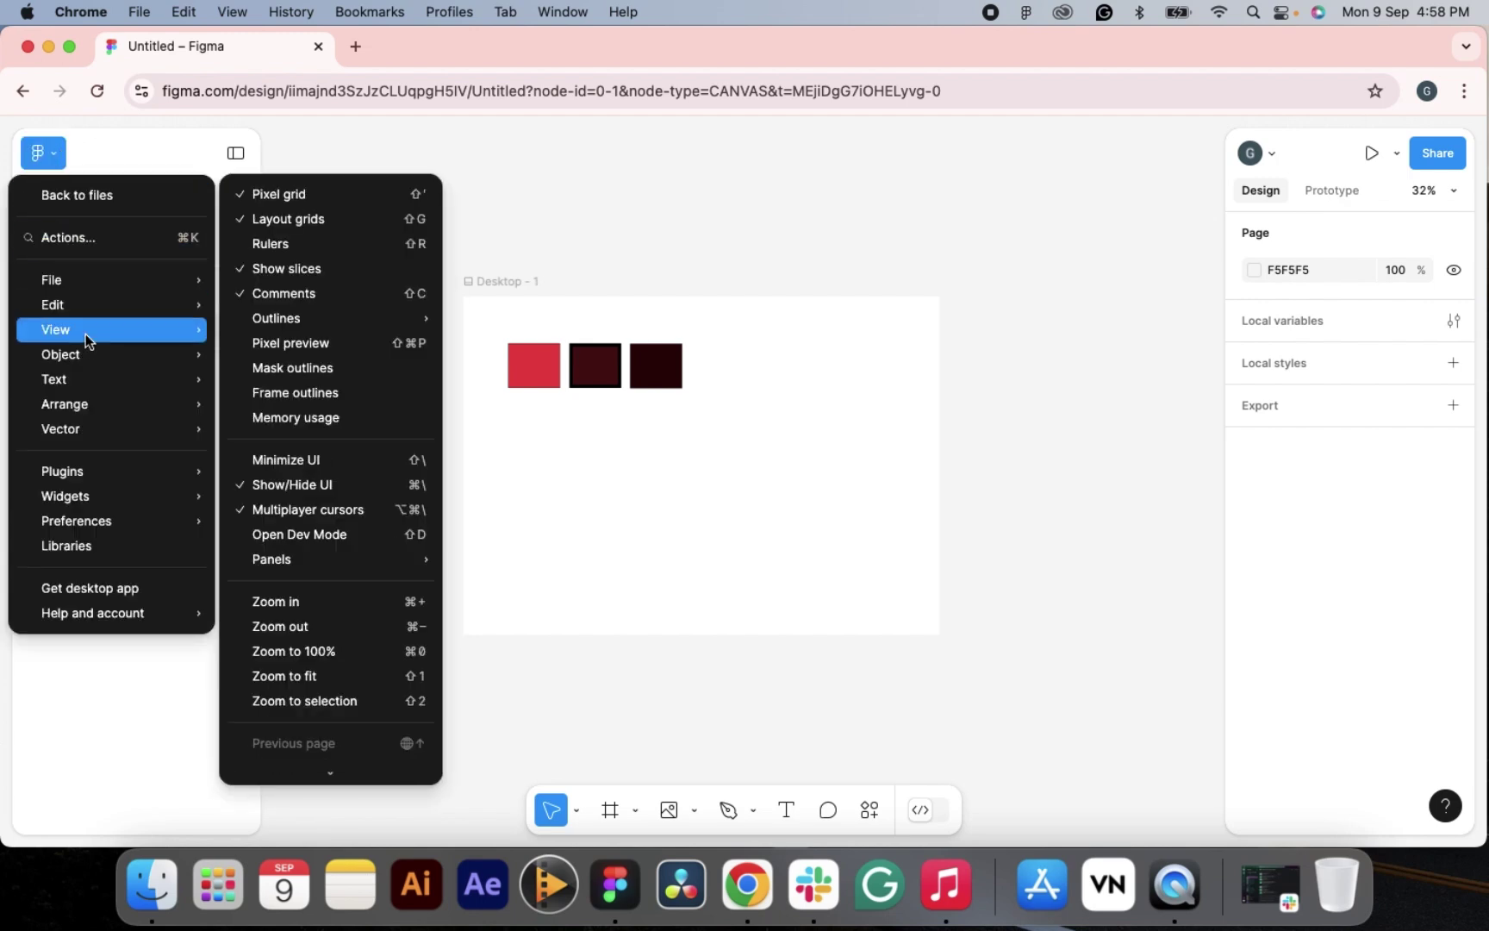
pyautogui.click(262, 341)
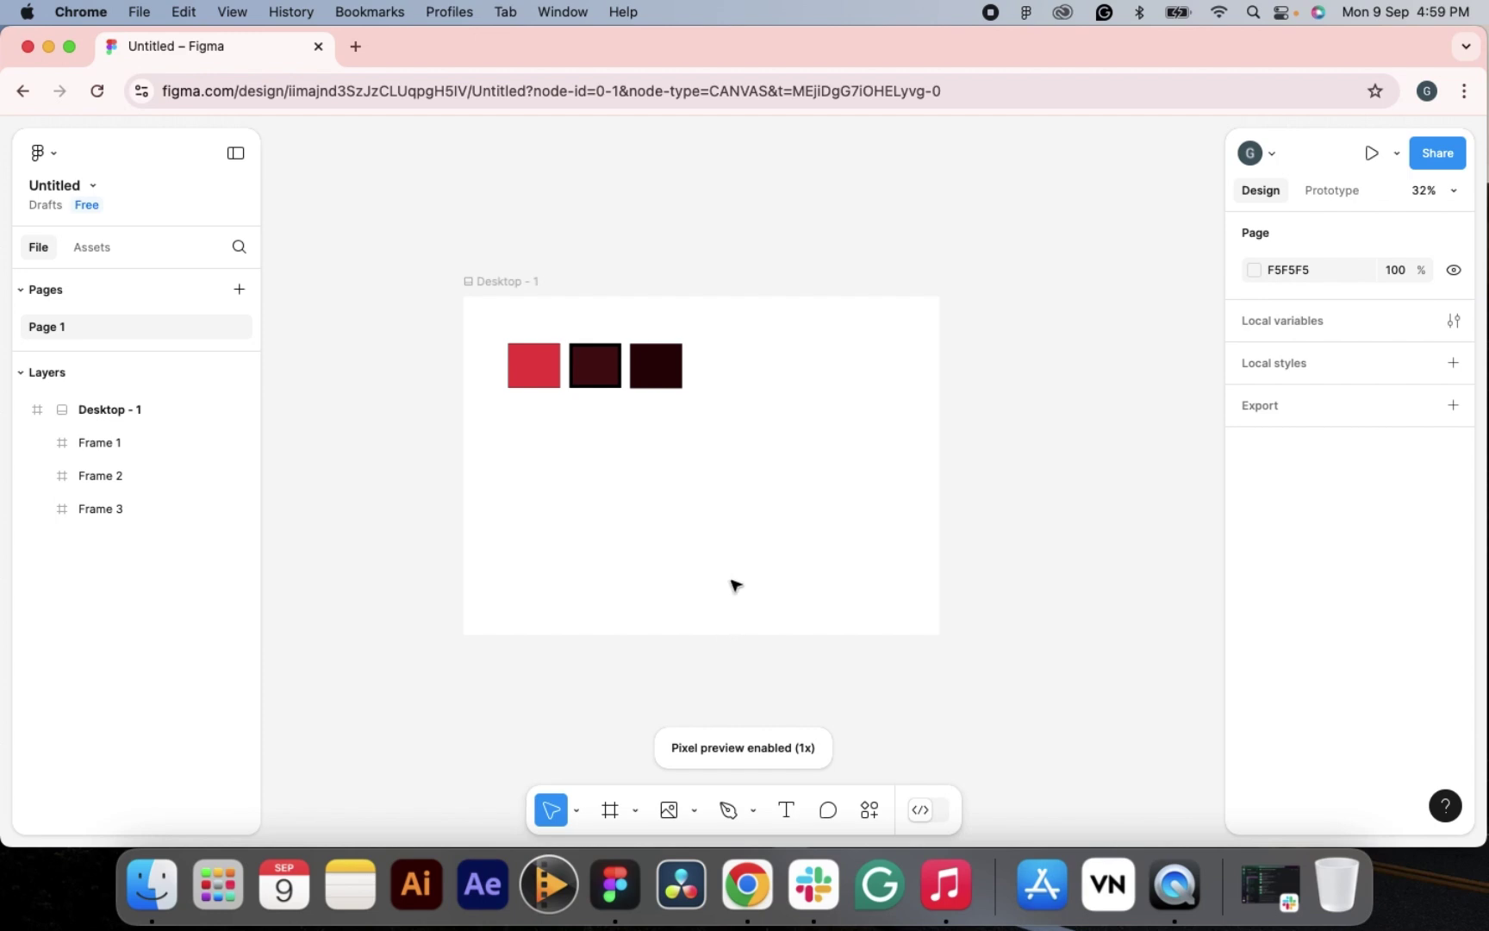
pyautogui.click(612, 452)
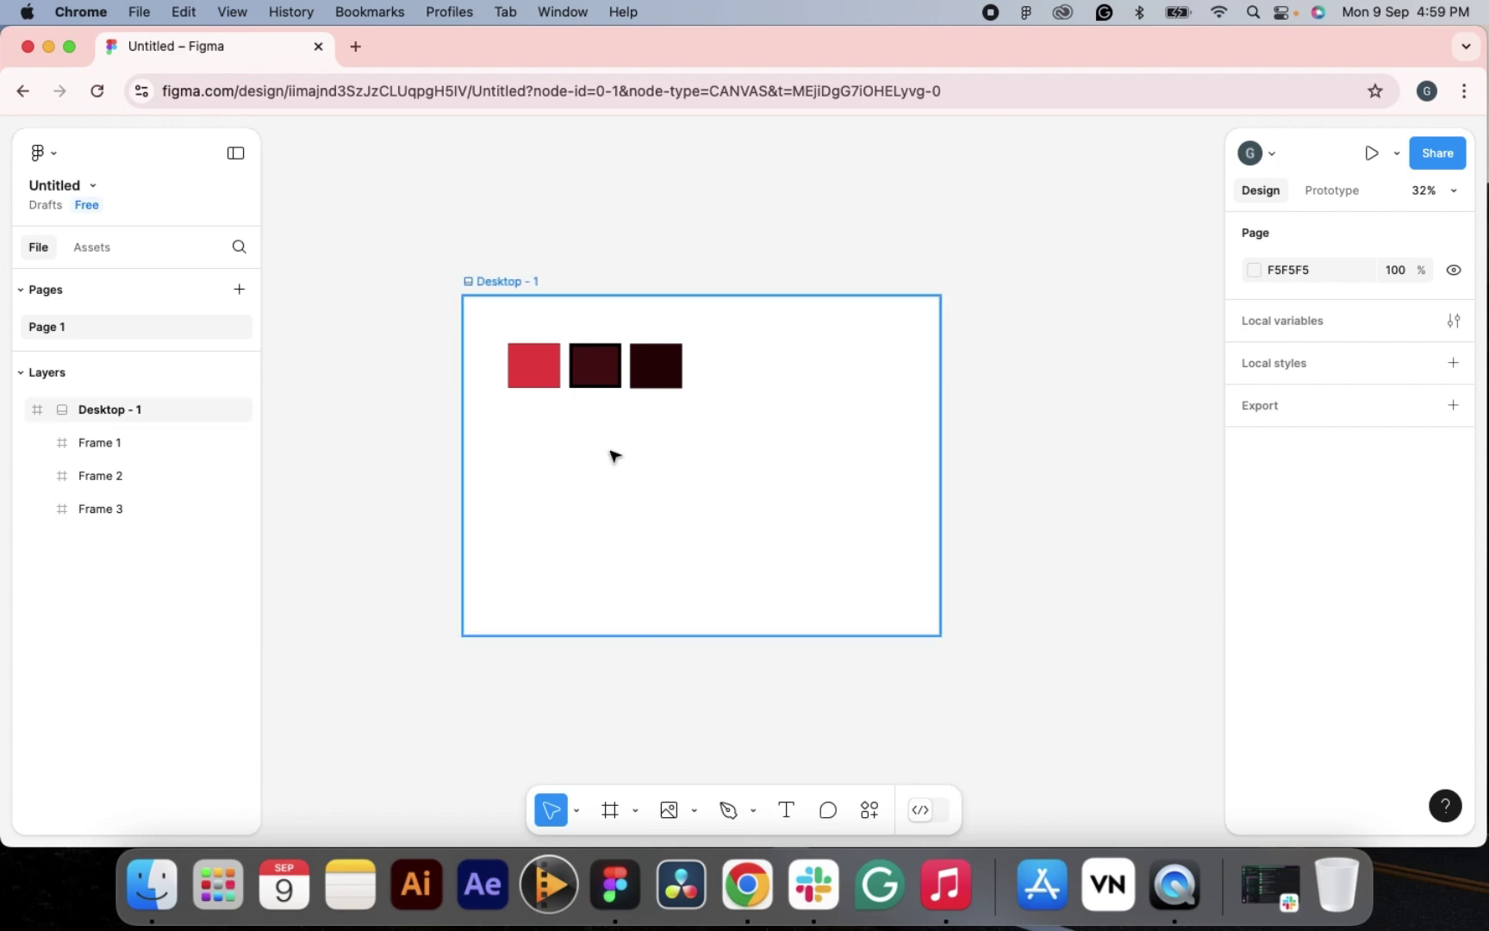
pyautogui.press('Escape')
pyautogui.hotkey('shift', '1')
pyautogui.scroll(-5, 612, 455)
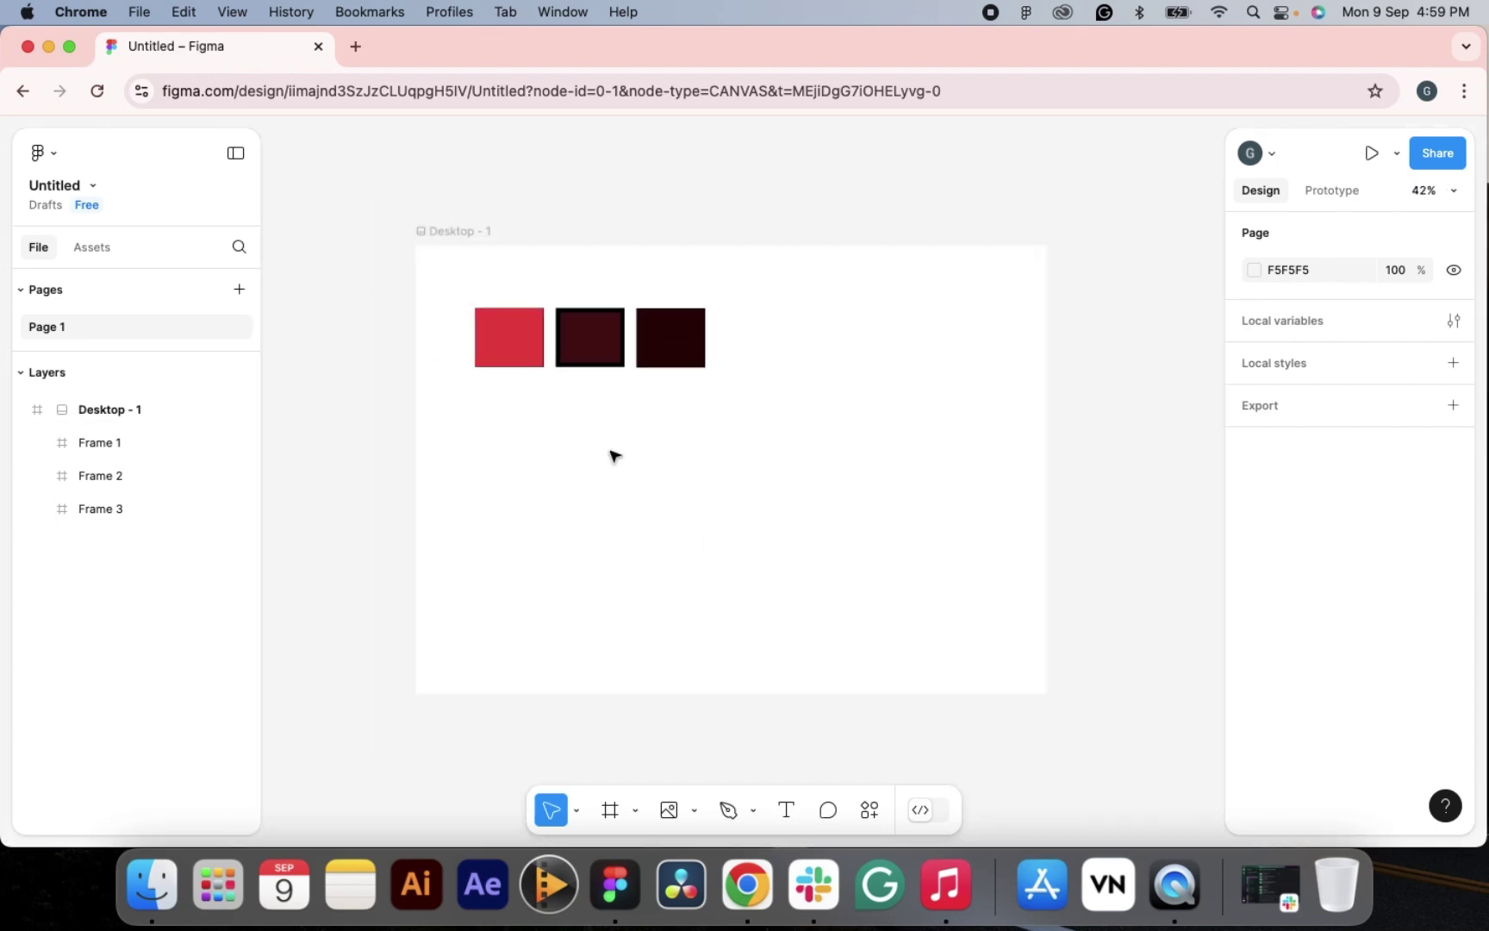
# - Toggle the visibility of the 12-column layout grid on Desktop - 1, leaving the grid hidden
pyautogui.click(462, 234)
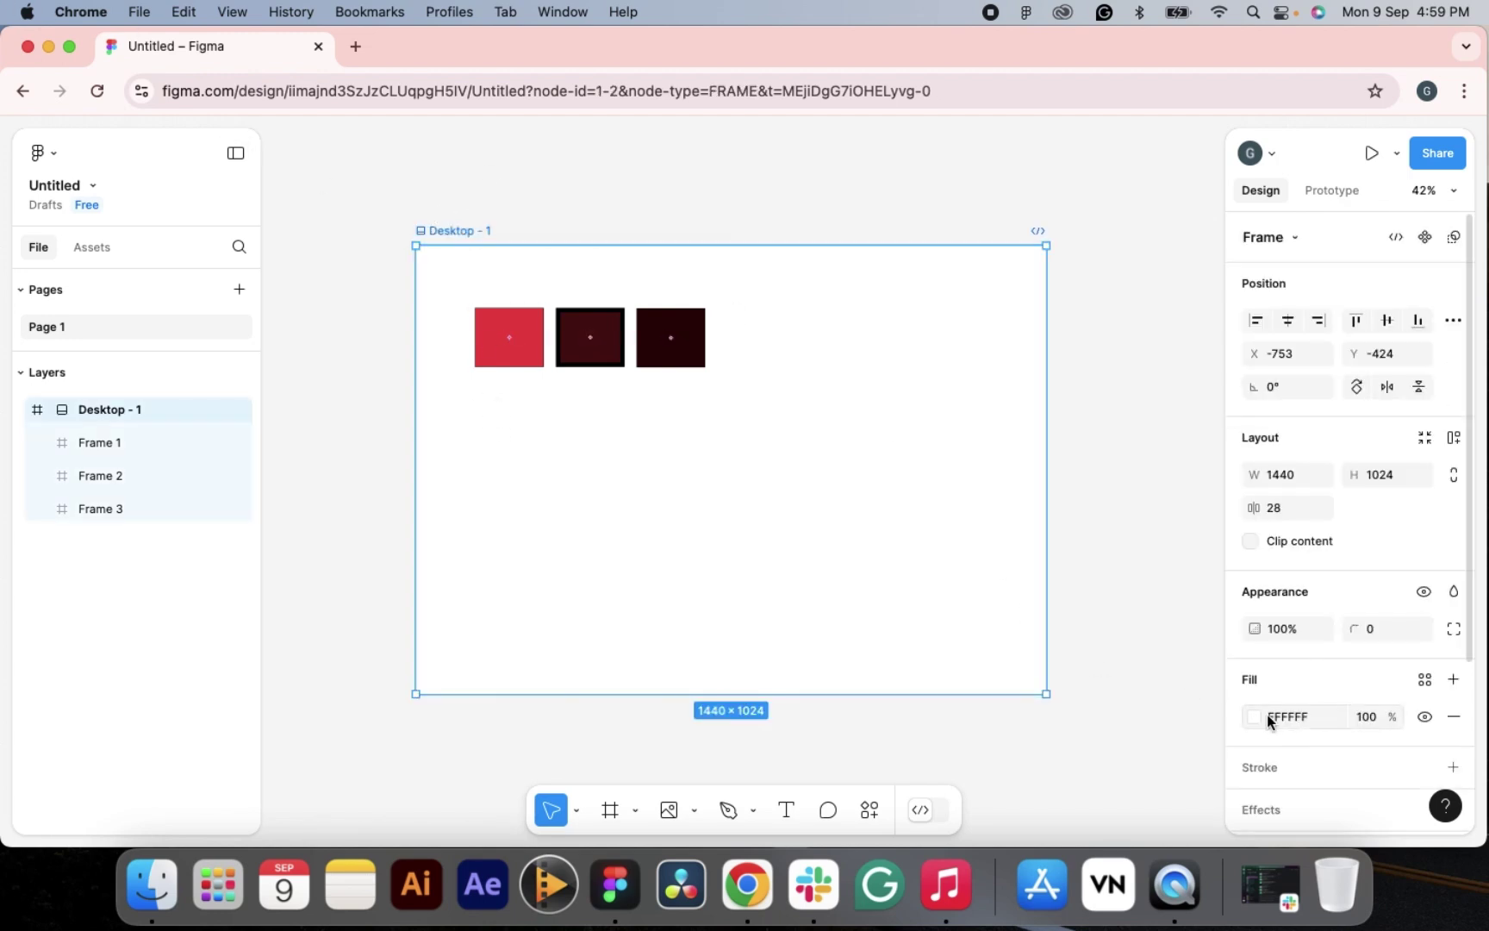
pyautogui.scroll(-5, 1276, 655)
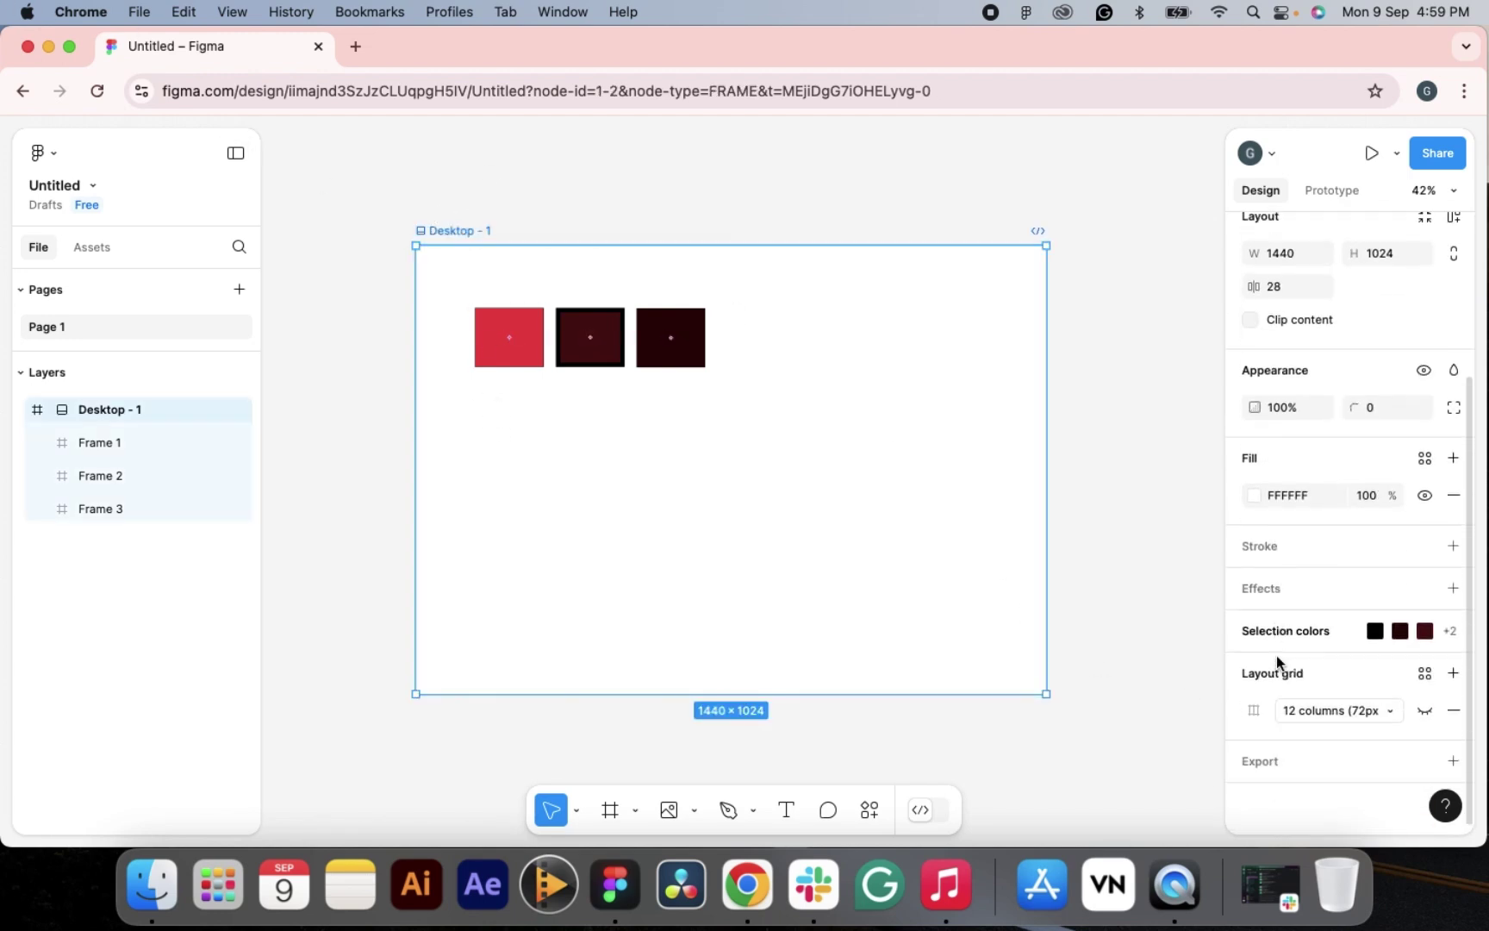
pyautogui.click(1426, 711)
pyautogui.click(1426, 711)
pyautogui.click(1426, 712)
pyautogui.click(1426, 712)
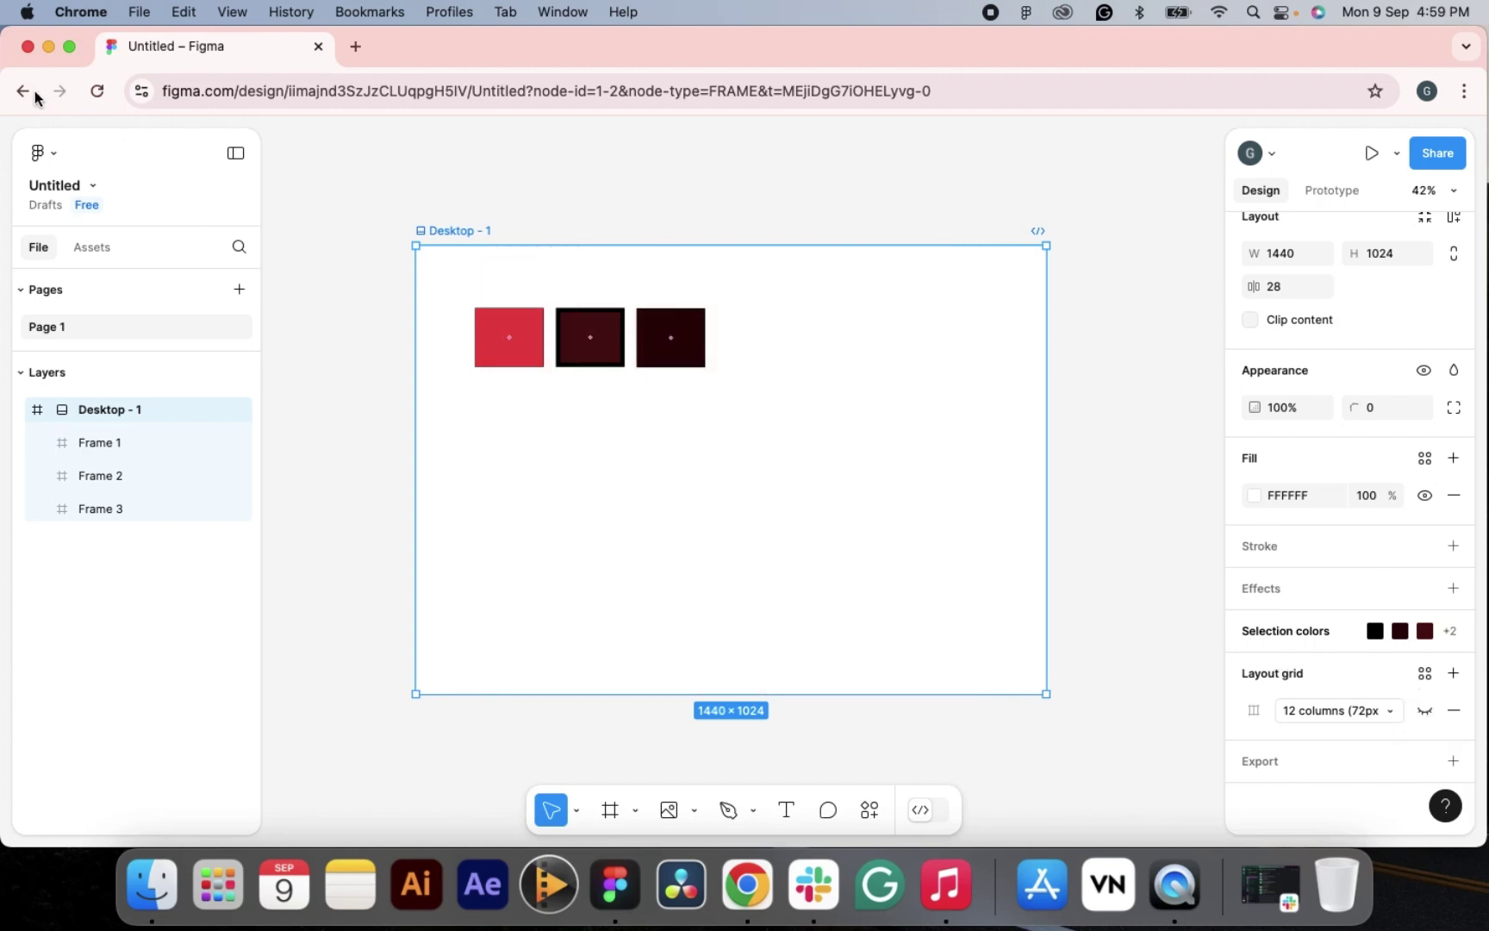
# - Review the available view options and examine the pixel grid inside Desktop - 1 at high magnification
pyautogui.click(41, 153)
pyautogui.moveTo(90, 357)
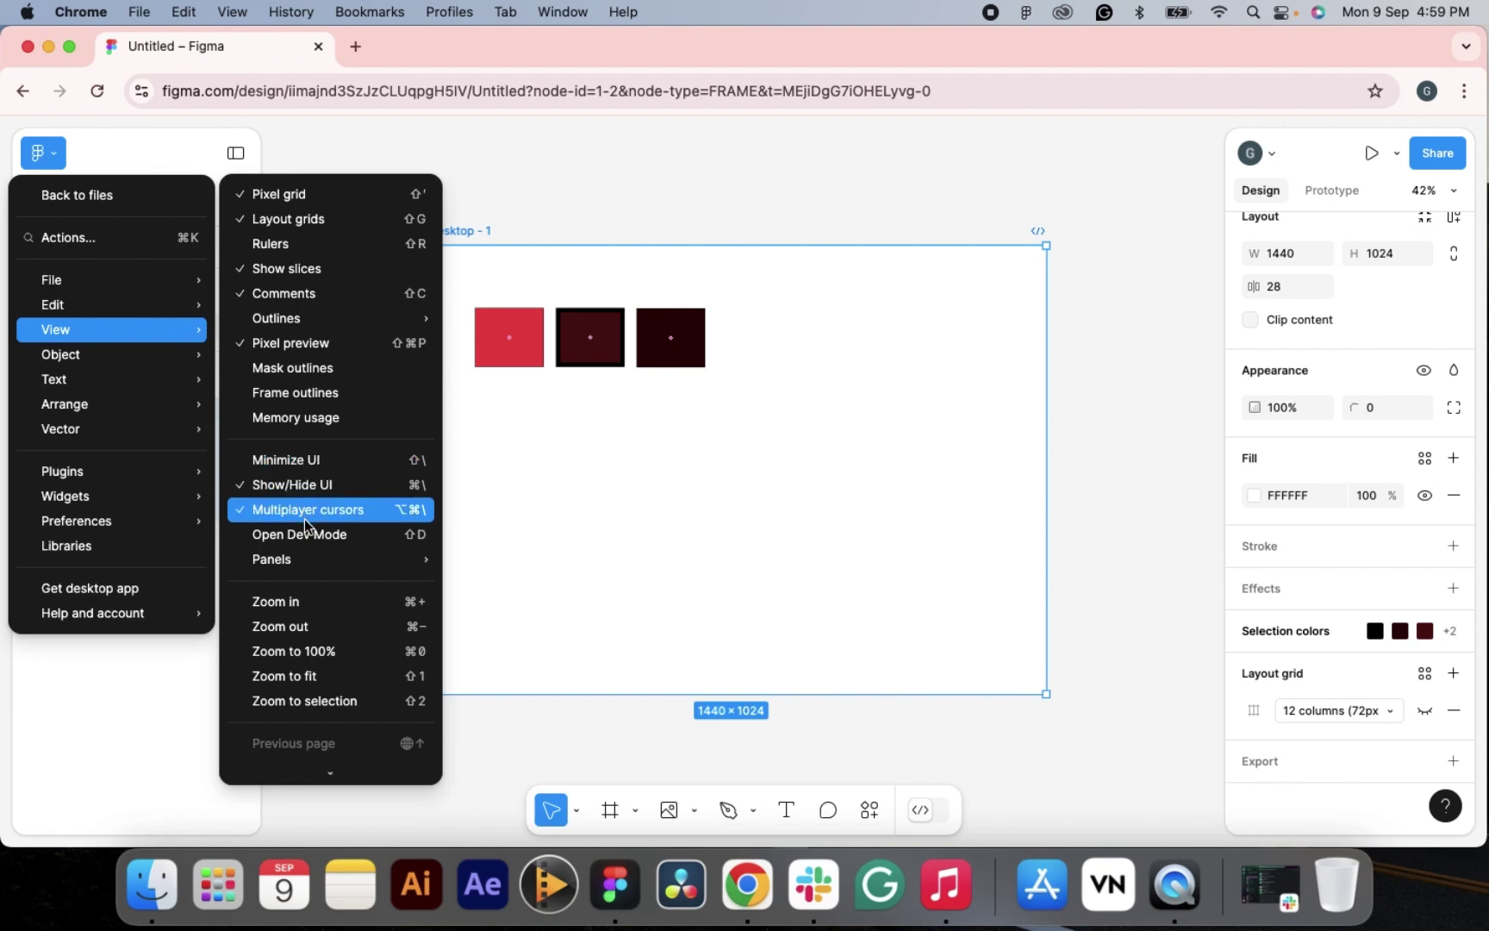
pyautogui.moveTo(310, 562)
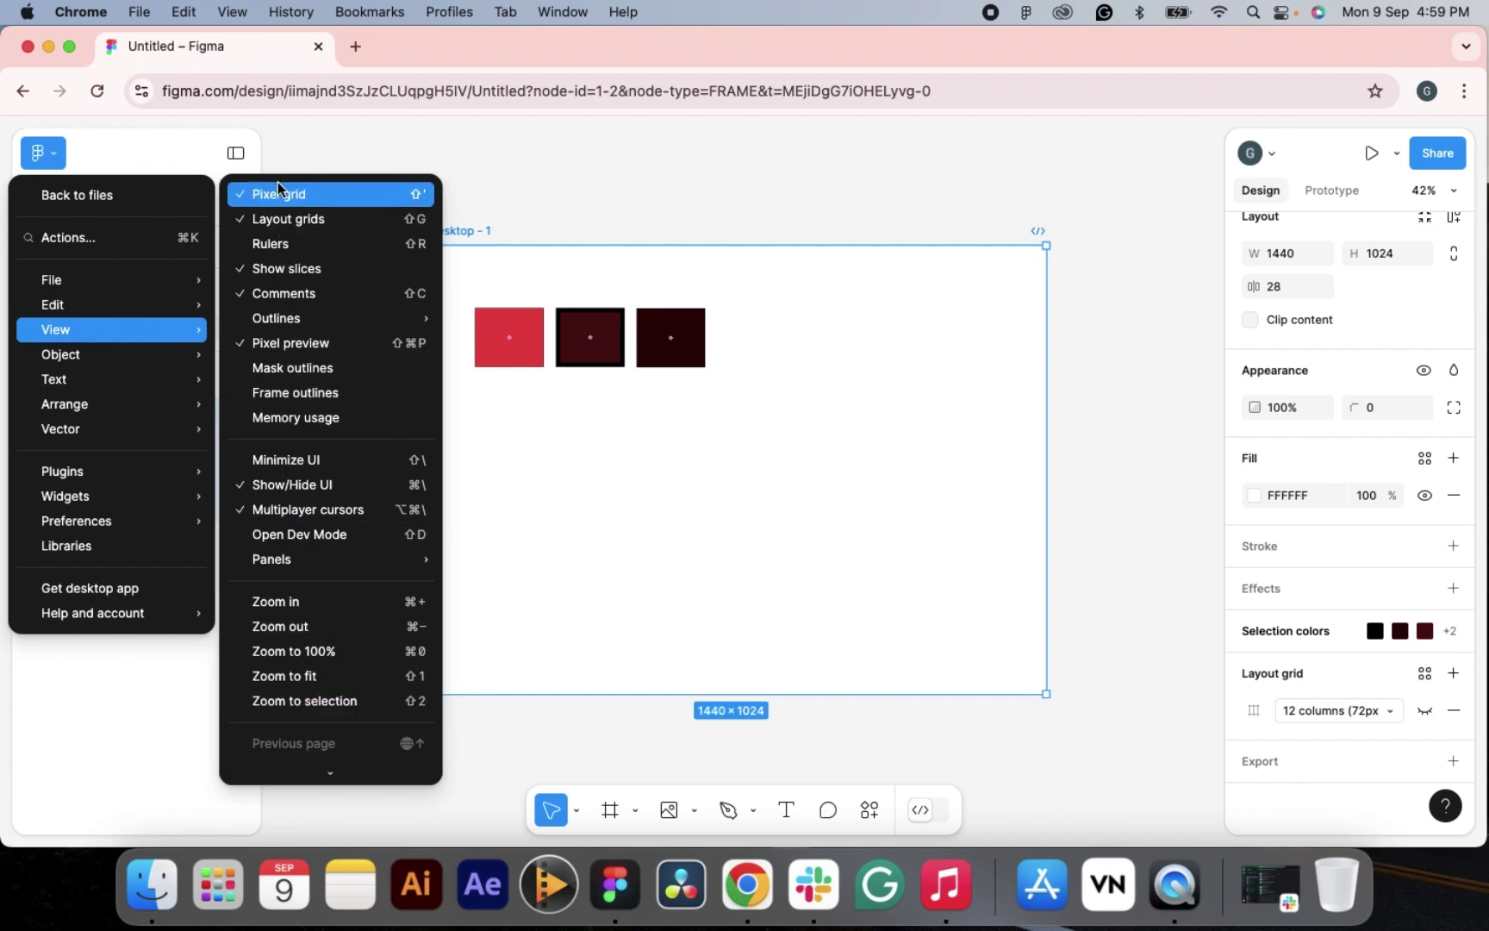
pyautogui.click(952, 479)
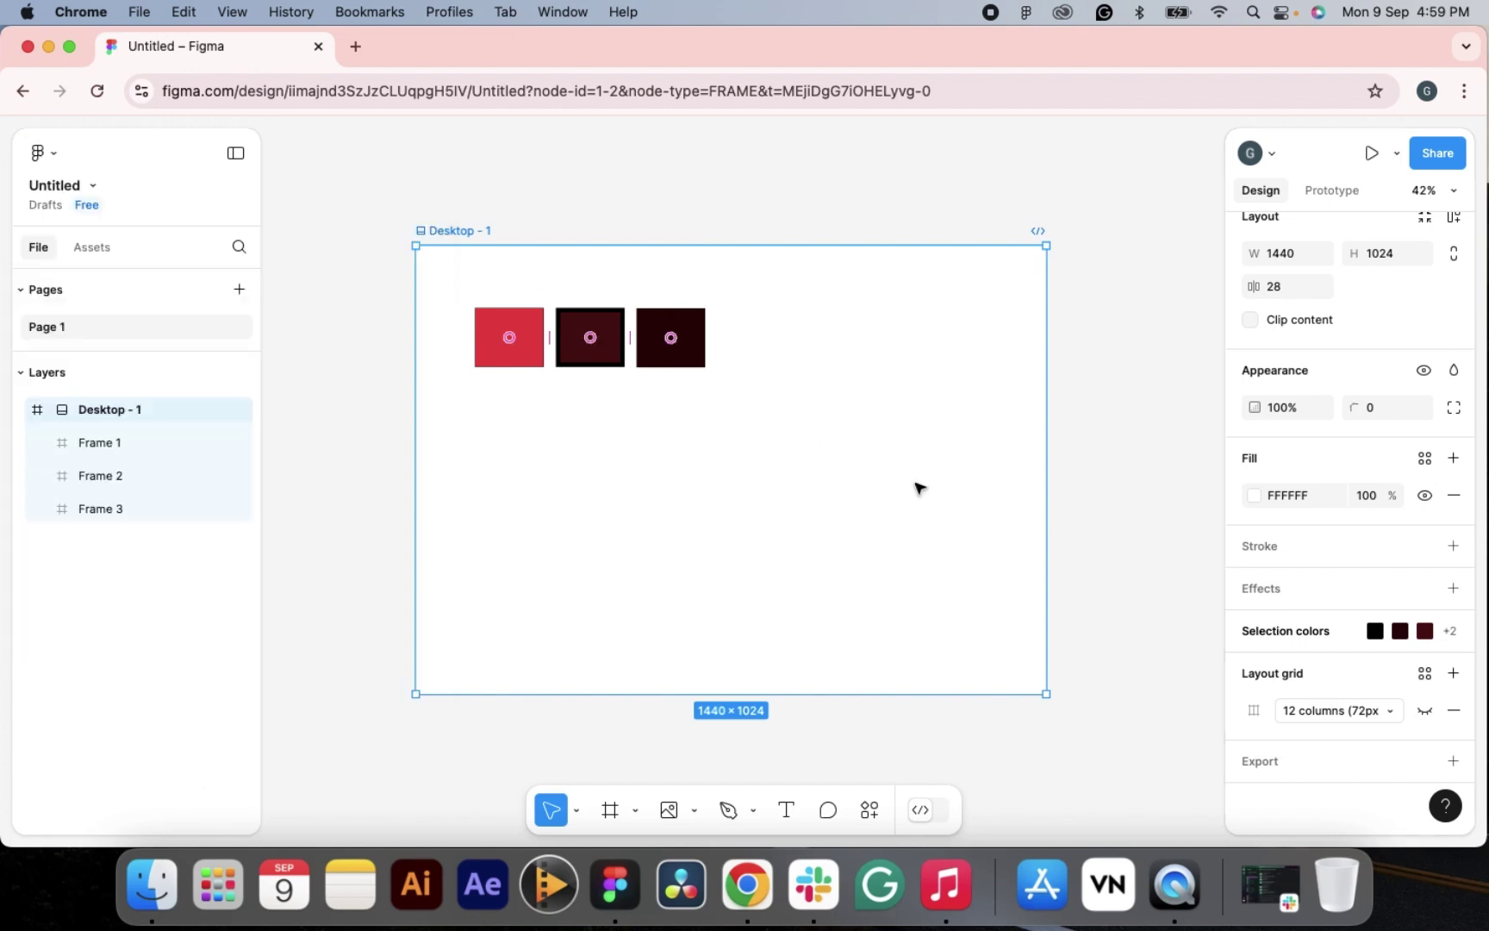
pyautogui.scroll(10, 917, 488)
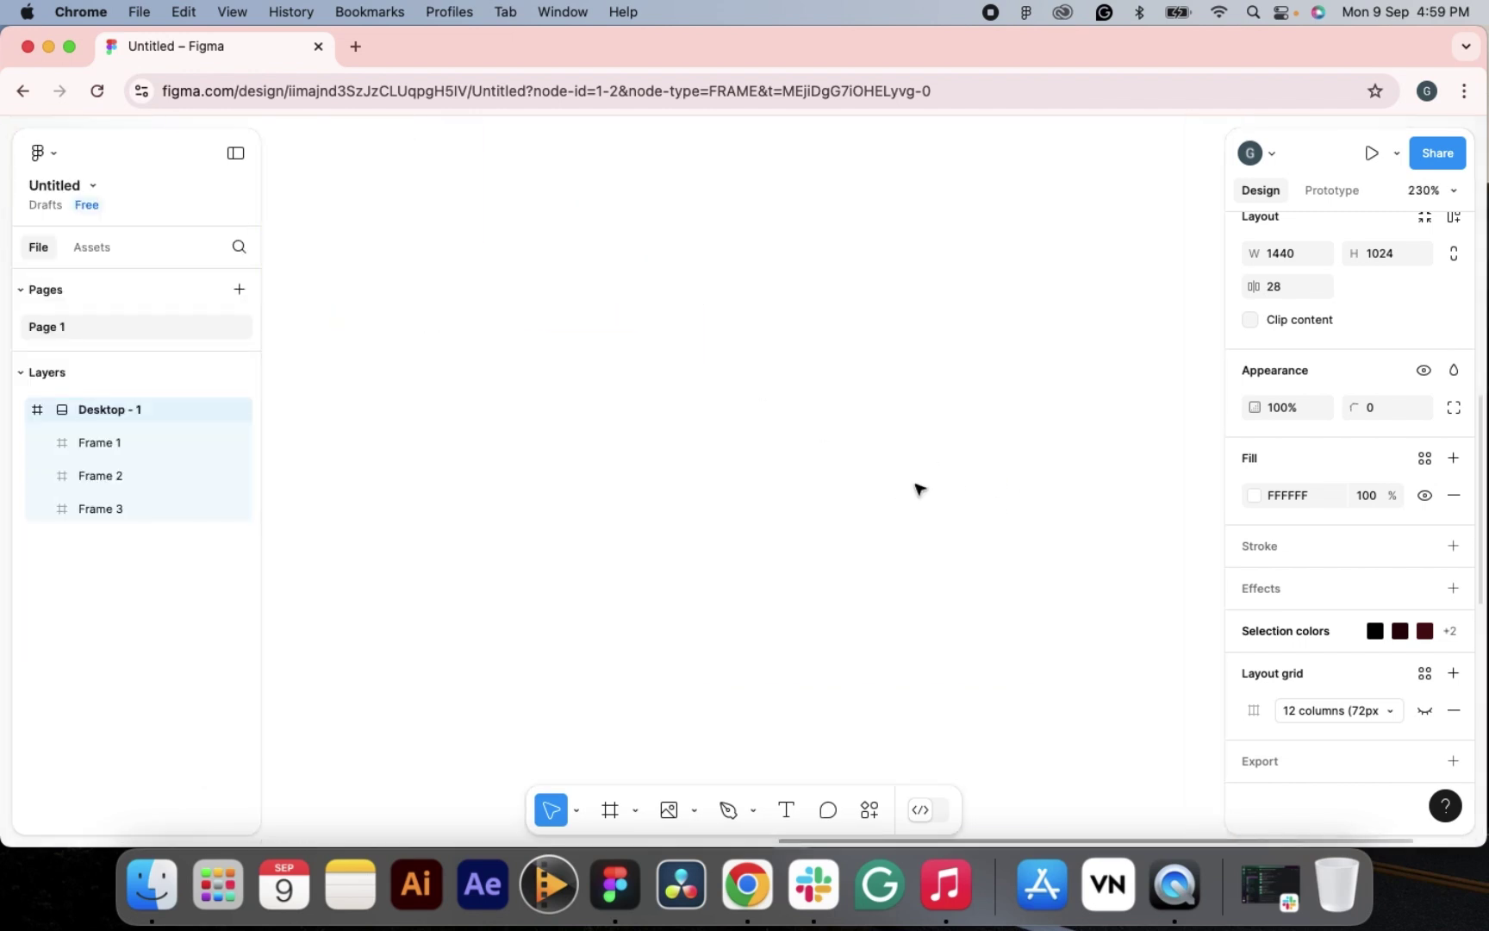
pyautogui.scroll(5, 918, 487)
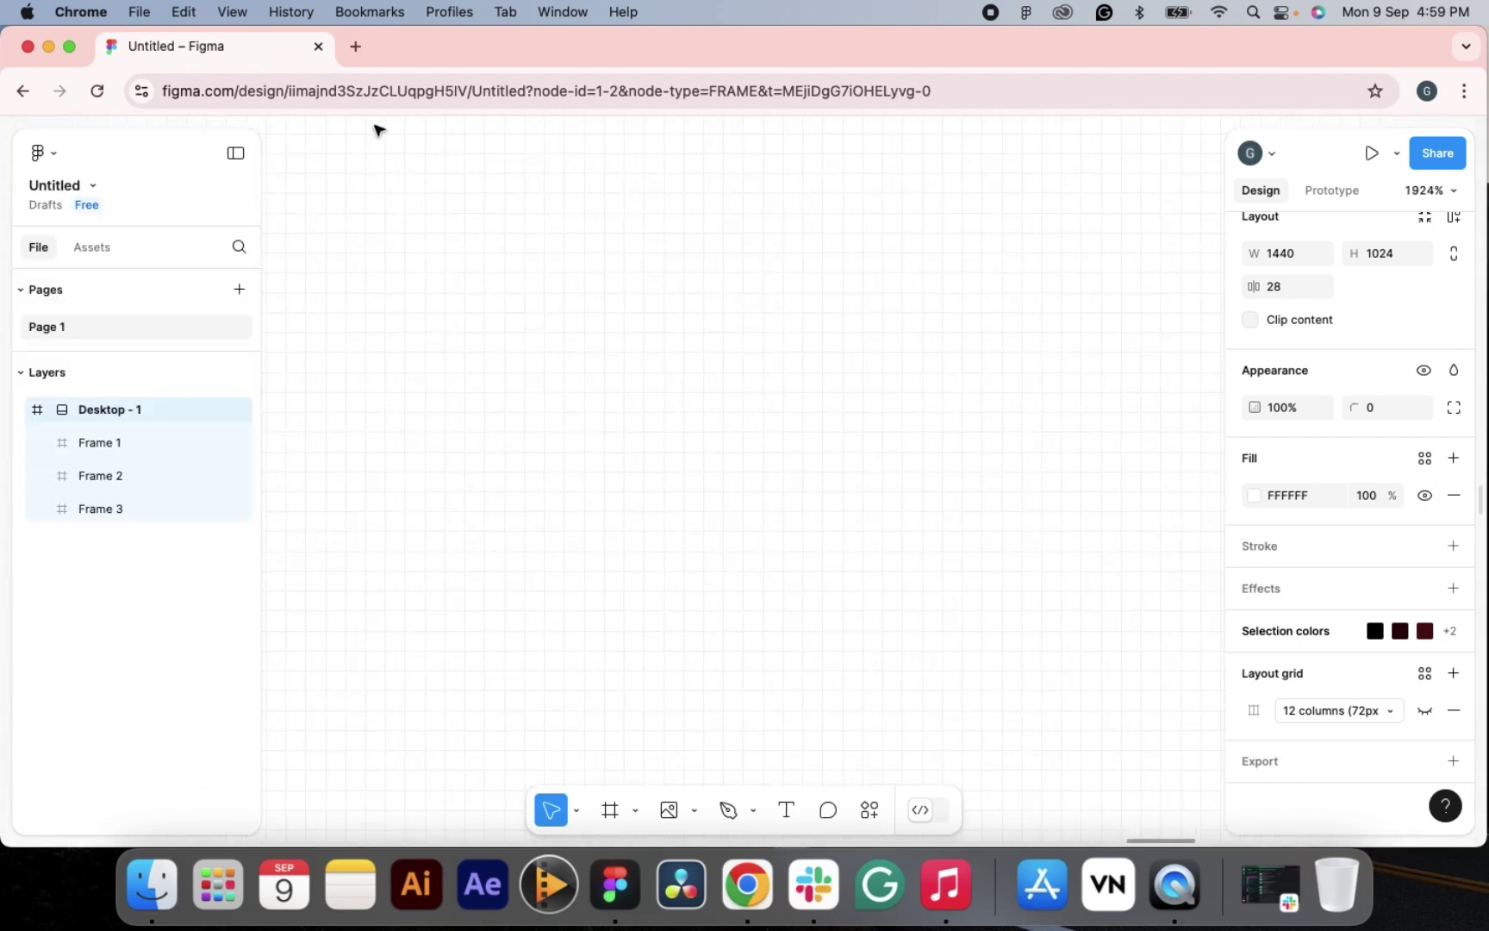
pyautogui.scroll(5, 728, 461)
pyautogui.scroll(-15, 733, 475)
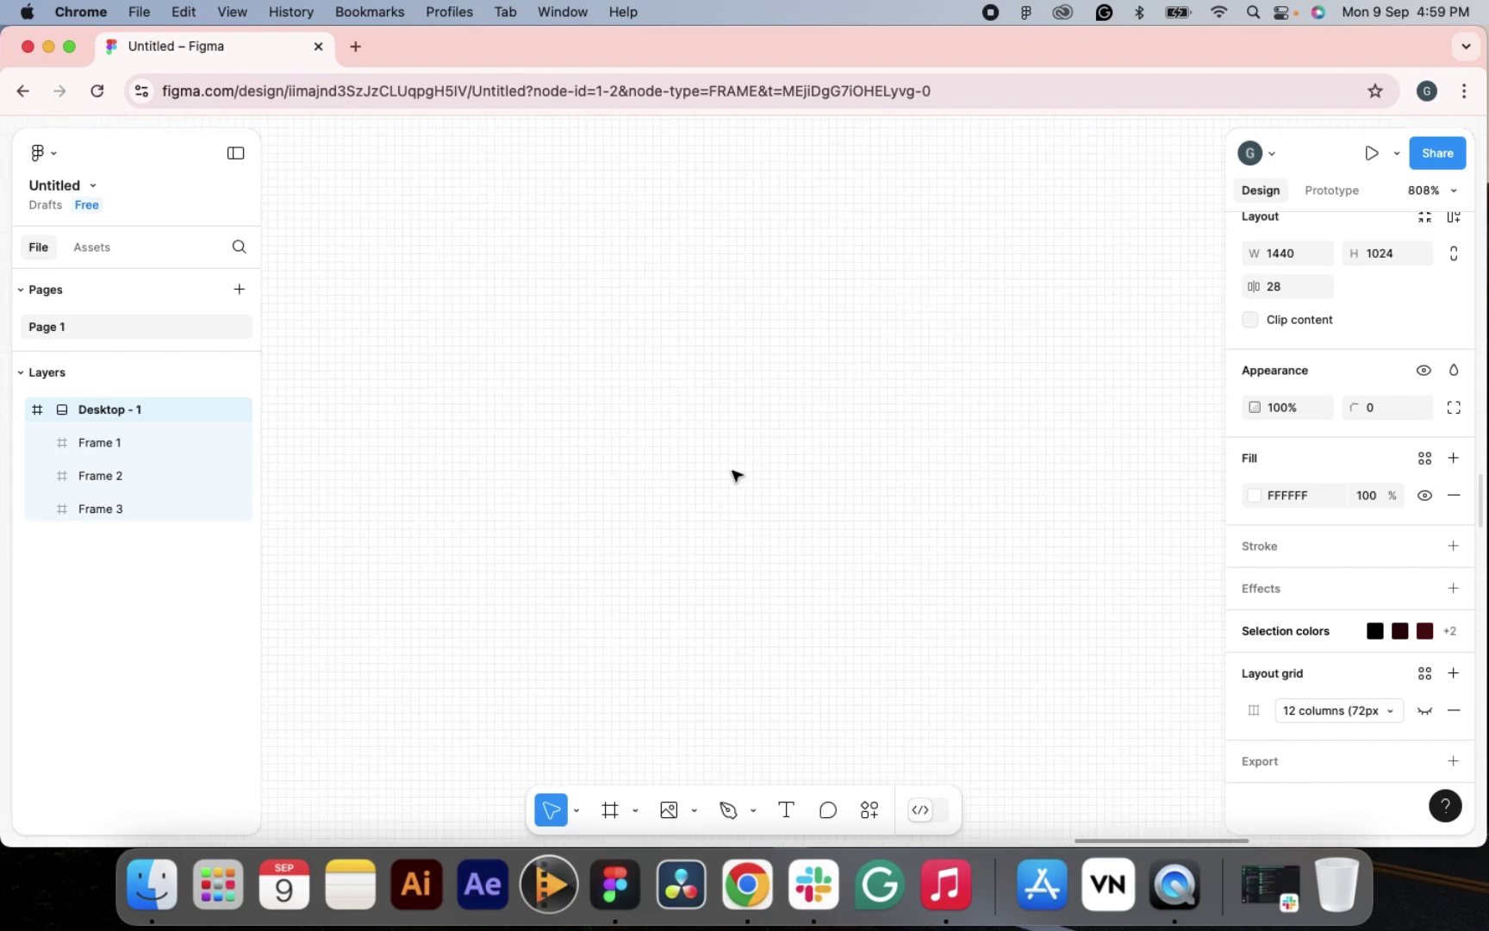
pyautogui.scroll(-3, 733, 475)
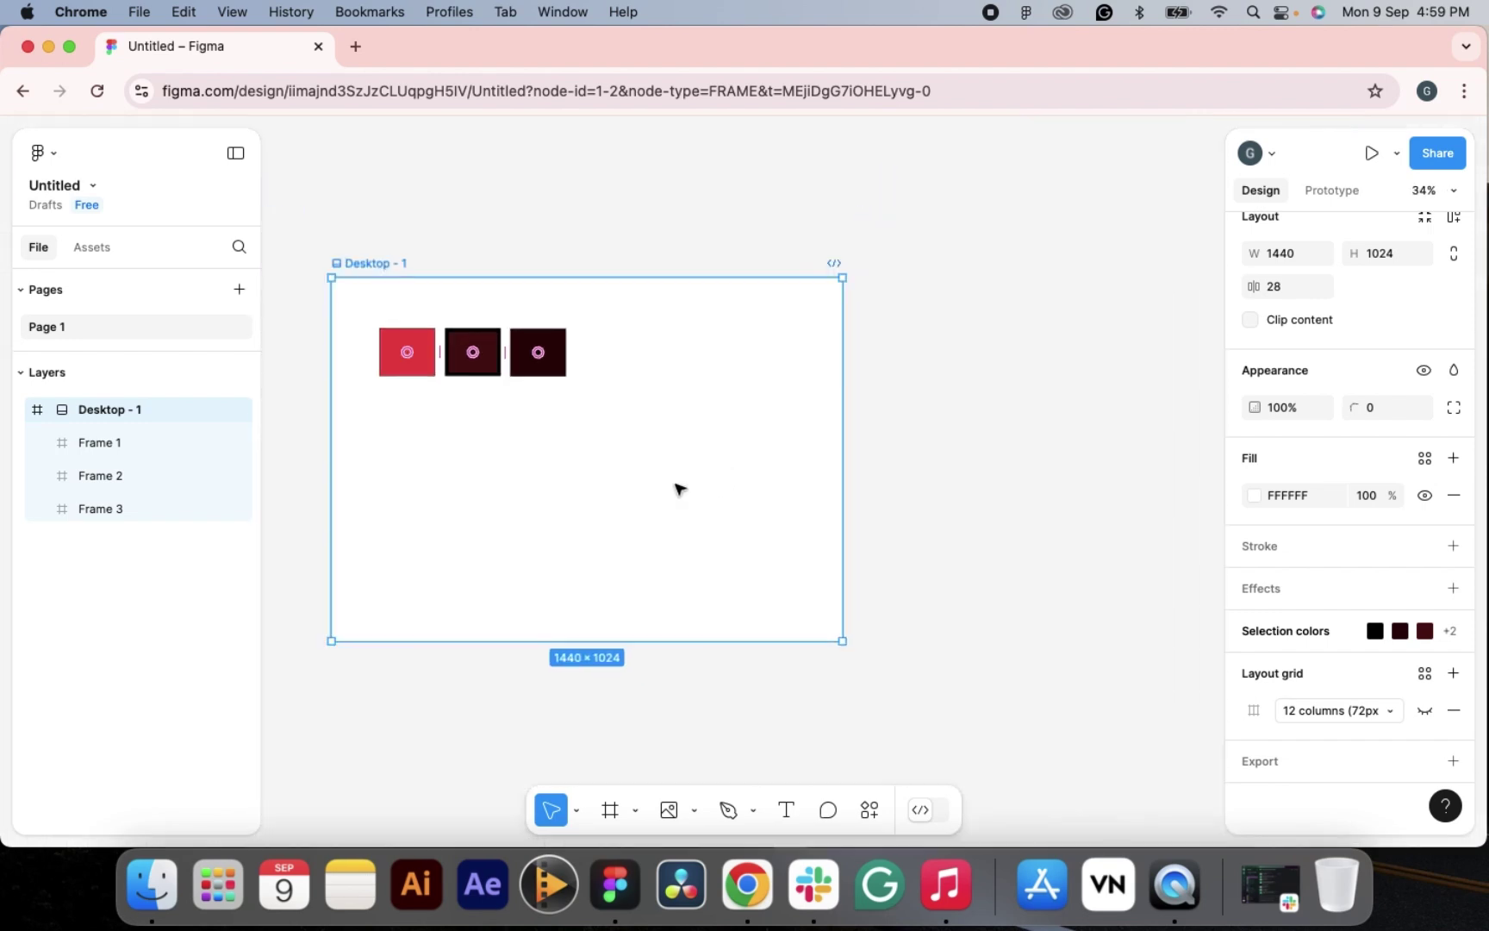
pyautogui.moveTo(494, 537); pyautogui.dragTo(603, 551)
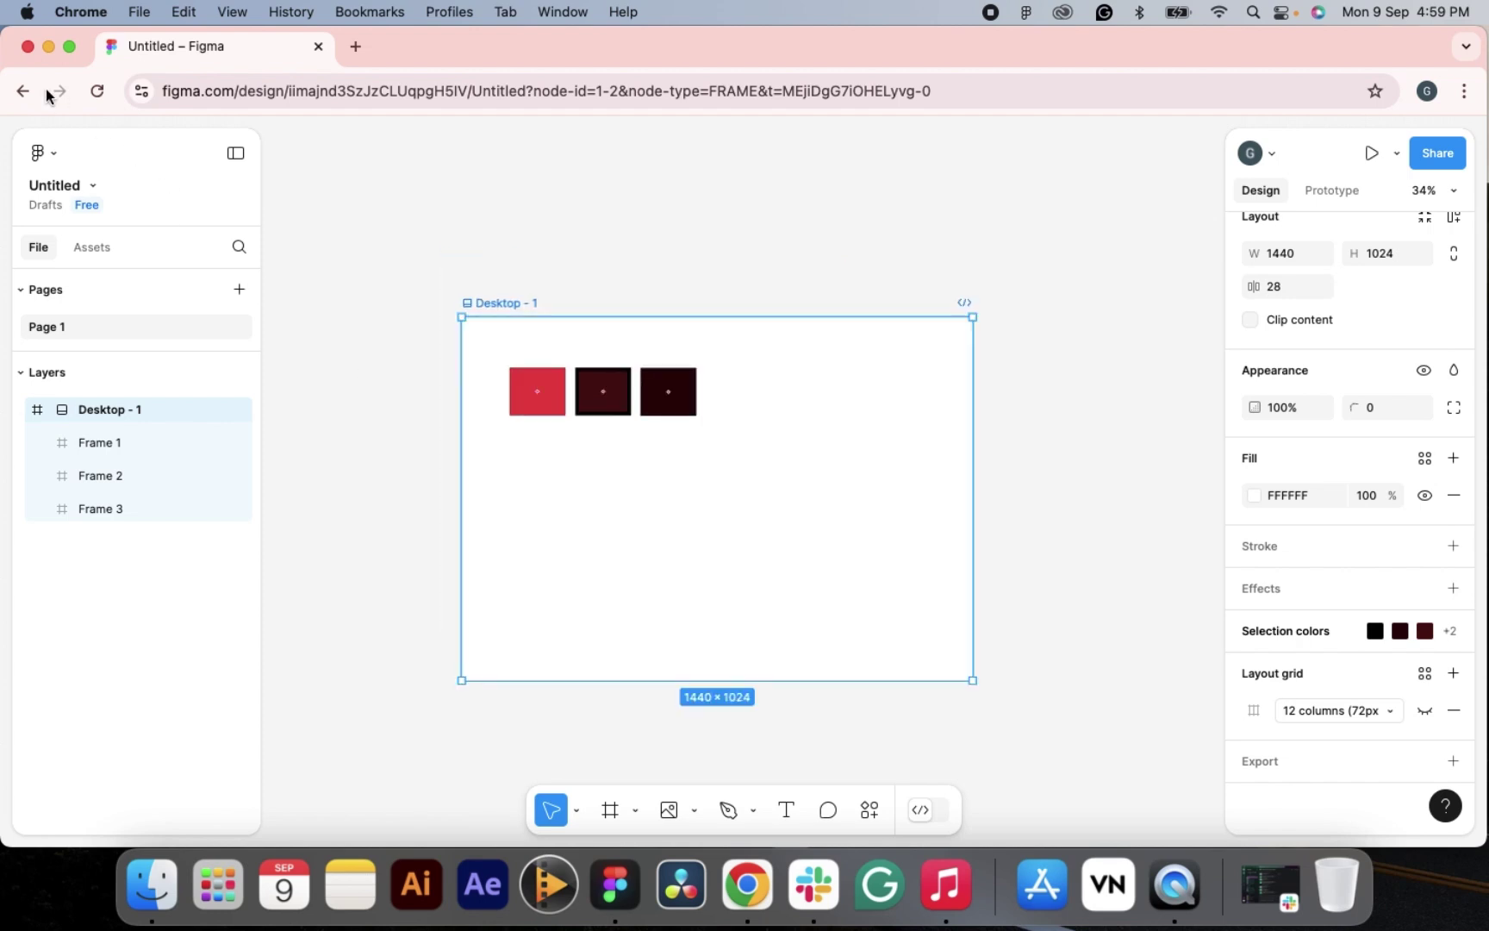
pyautogui.click(45, 154)
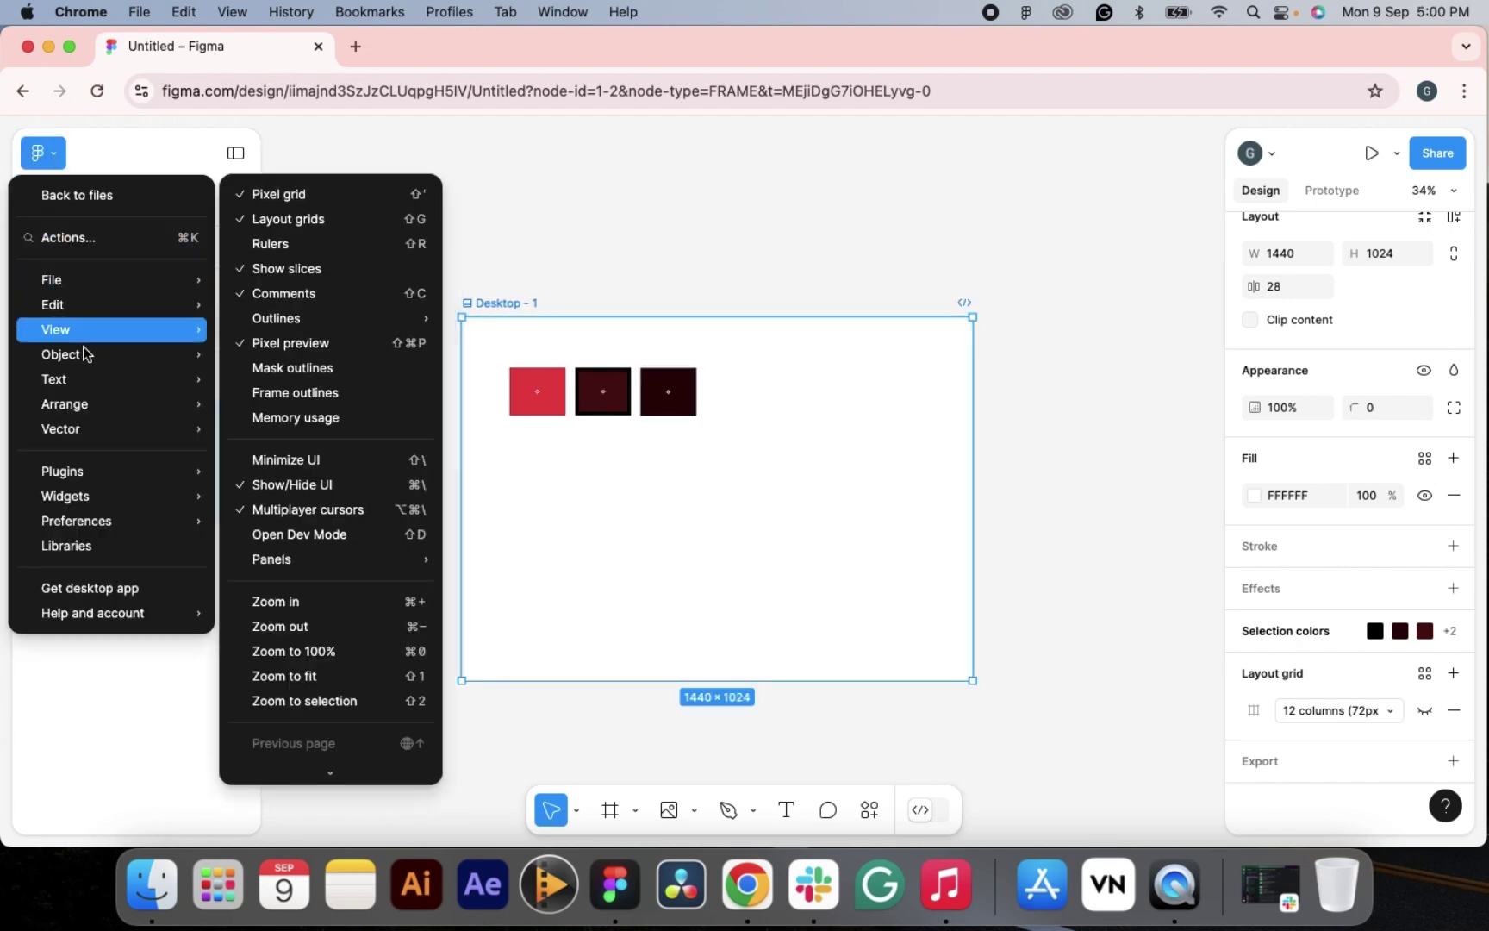
pyautogui.moveTo(86, 352)
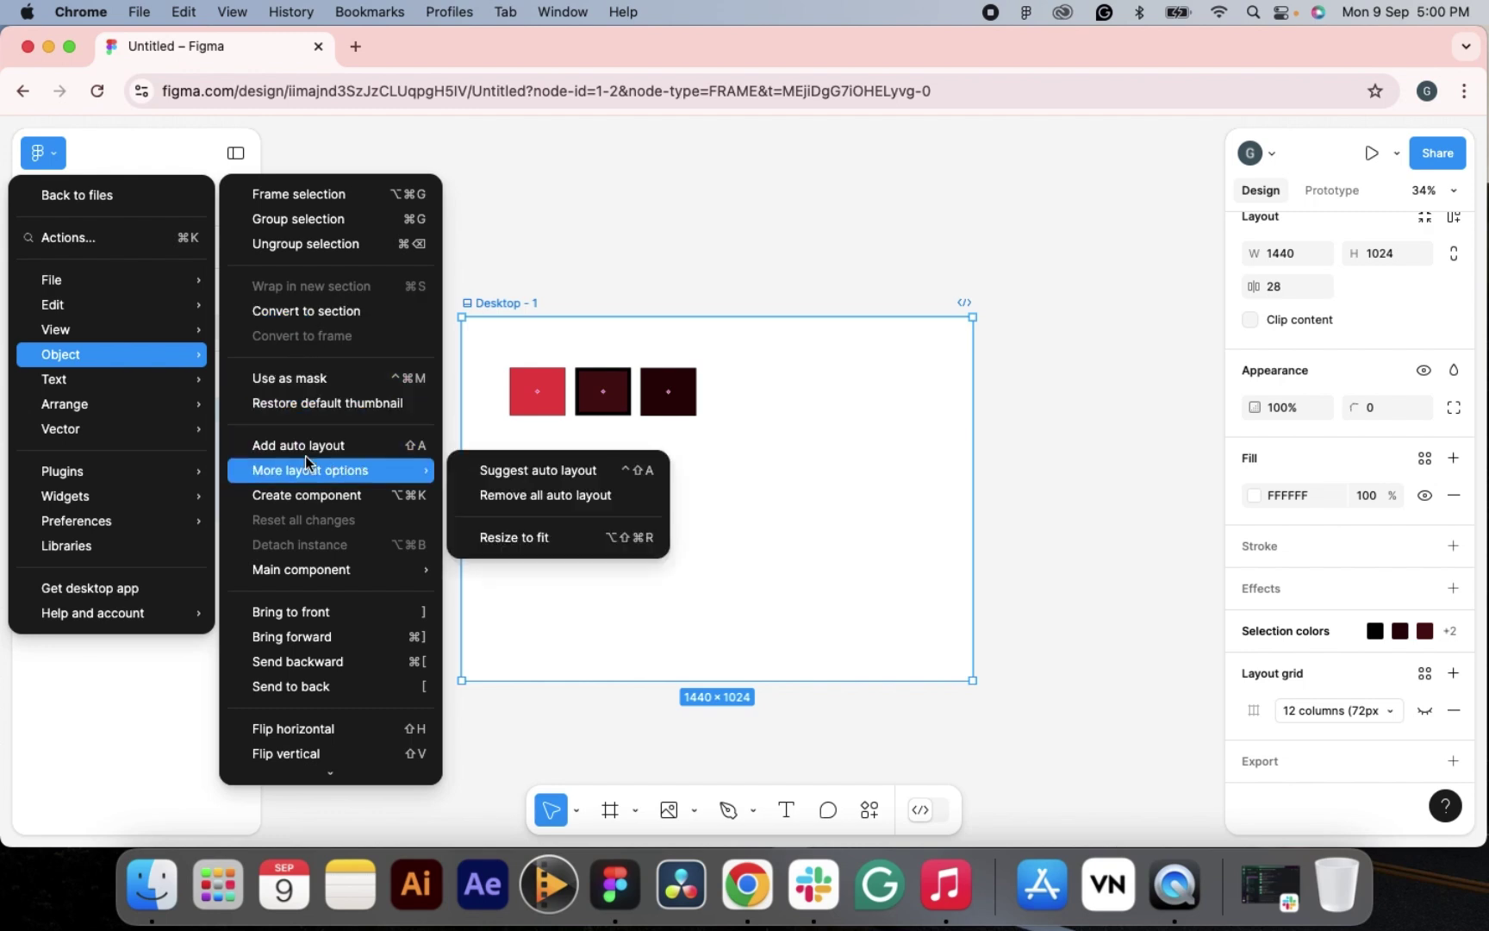
pyautogui.moveTo(316, 575)
pyautogui.scroll(-3, 292, 652)
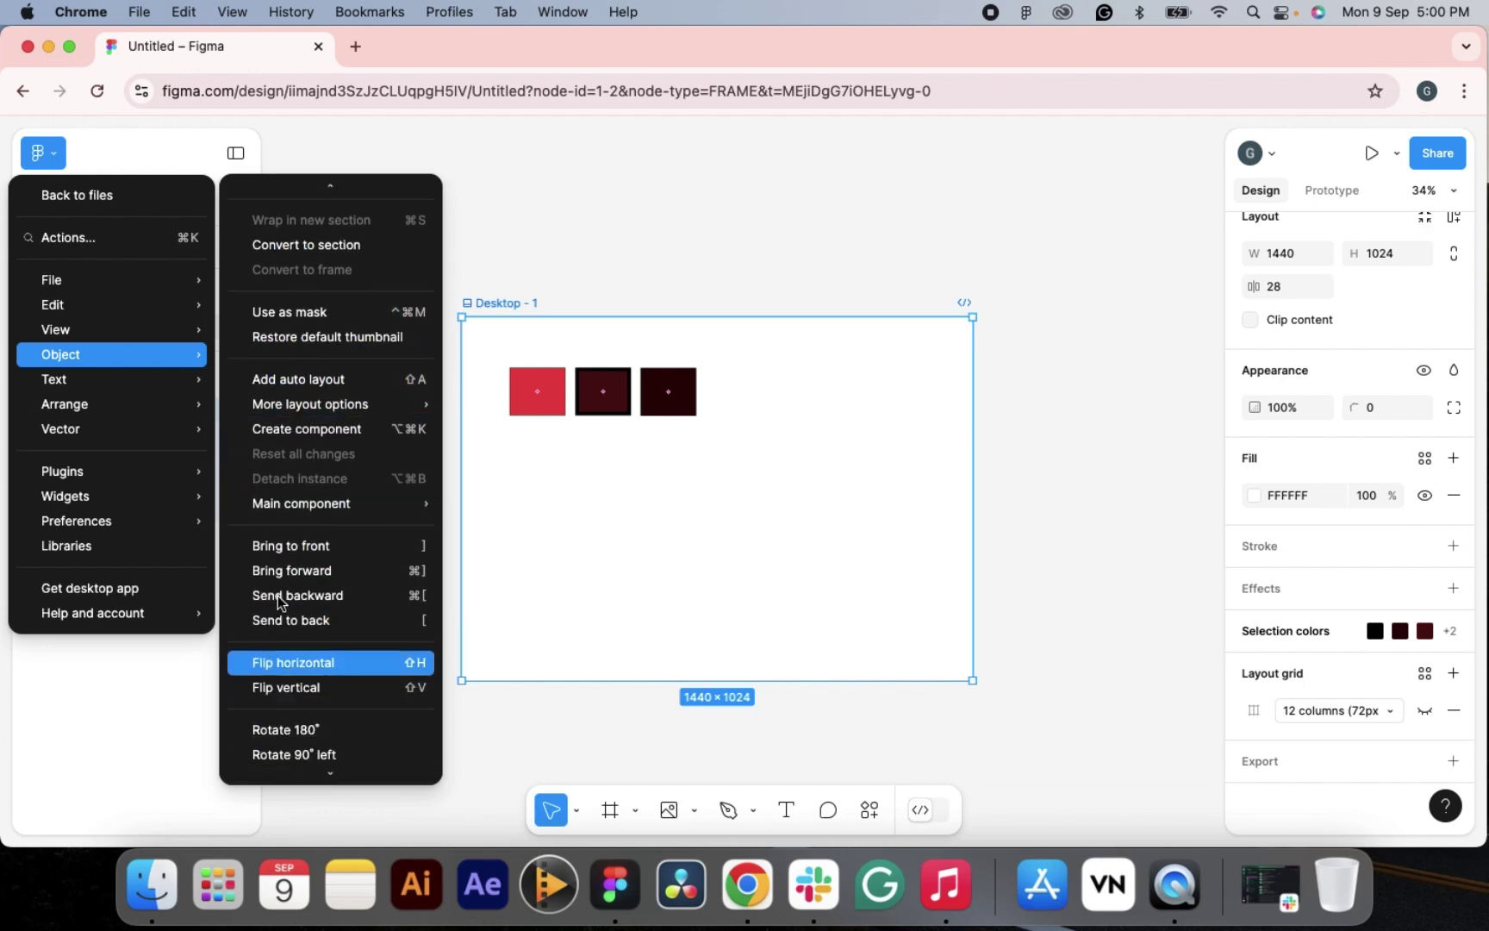
pyautogui.scroll(2, 292, 213)
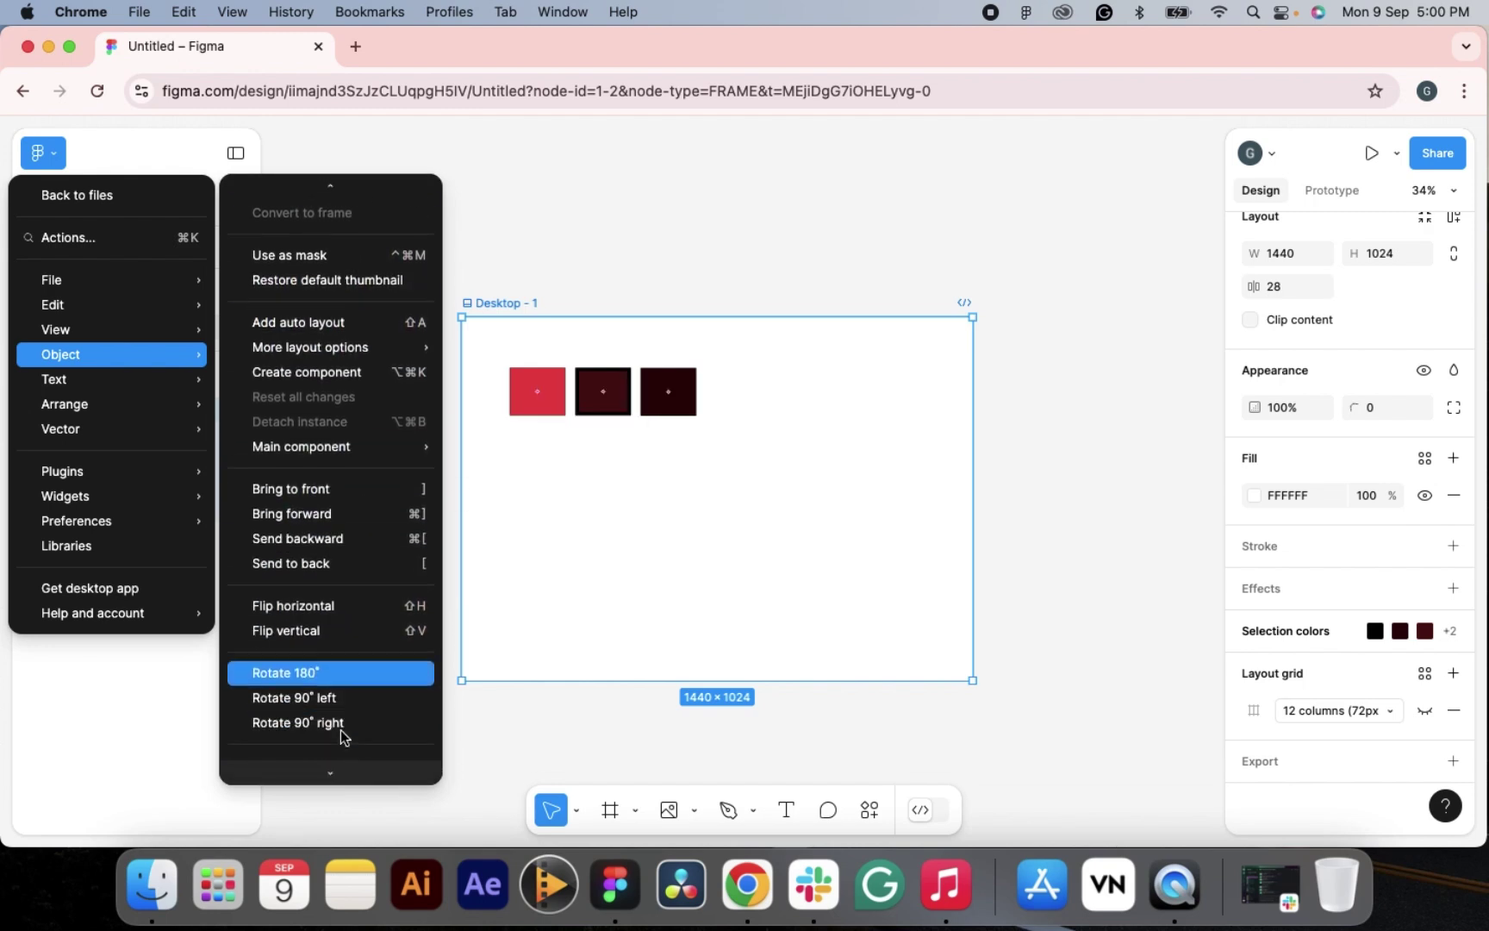
# - Review the available object, text, spell-check language and arrange commands
pyautogui.moveTo(69, 388)
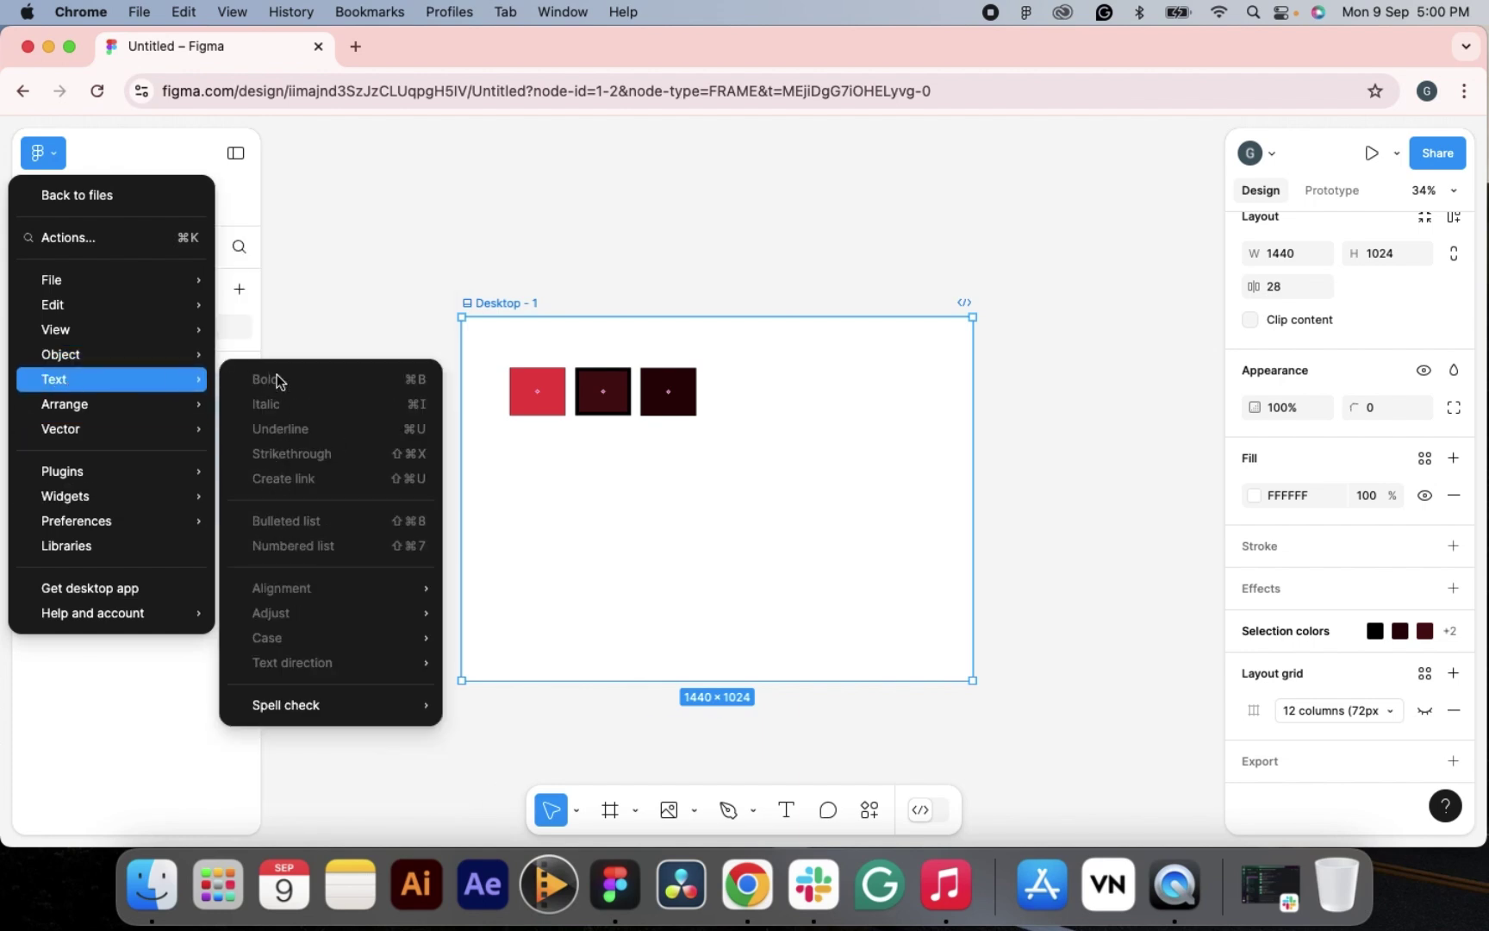
pyautogui.moveTo(313, 705)
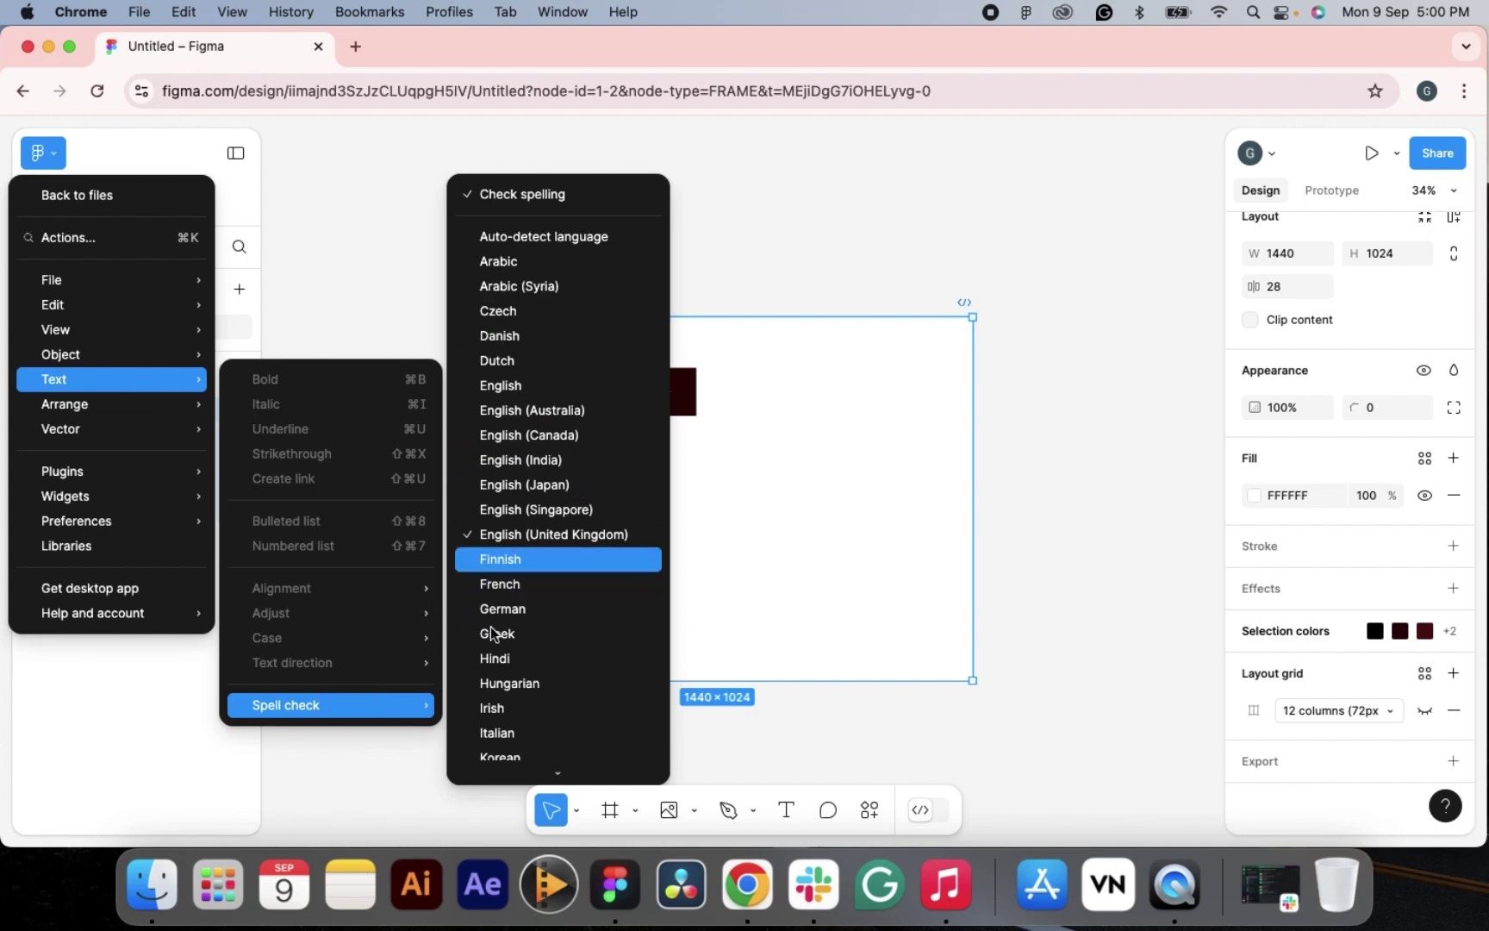
pyautogui.moveTo(185, 412)
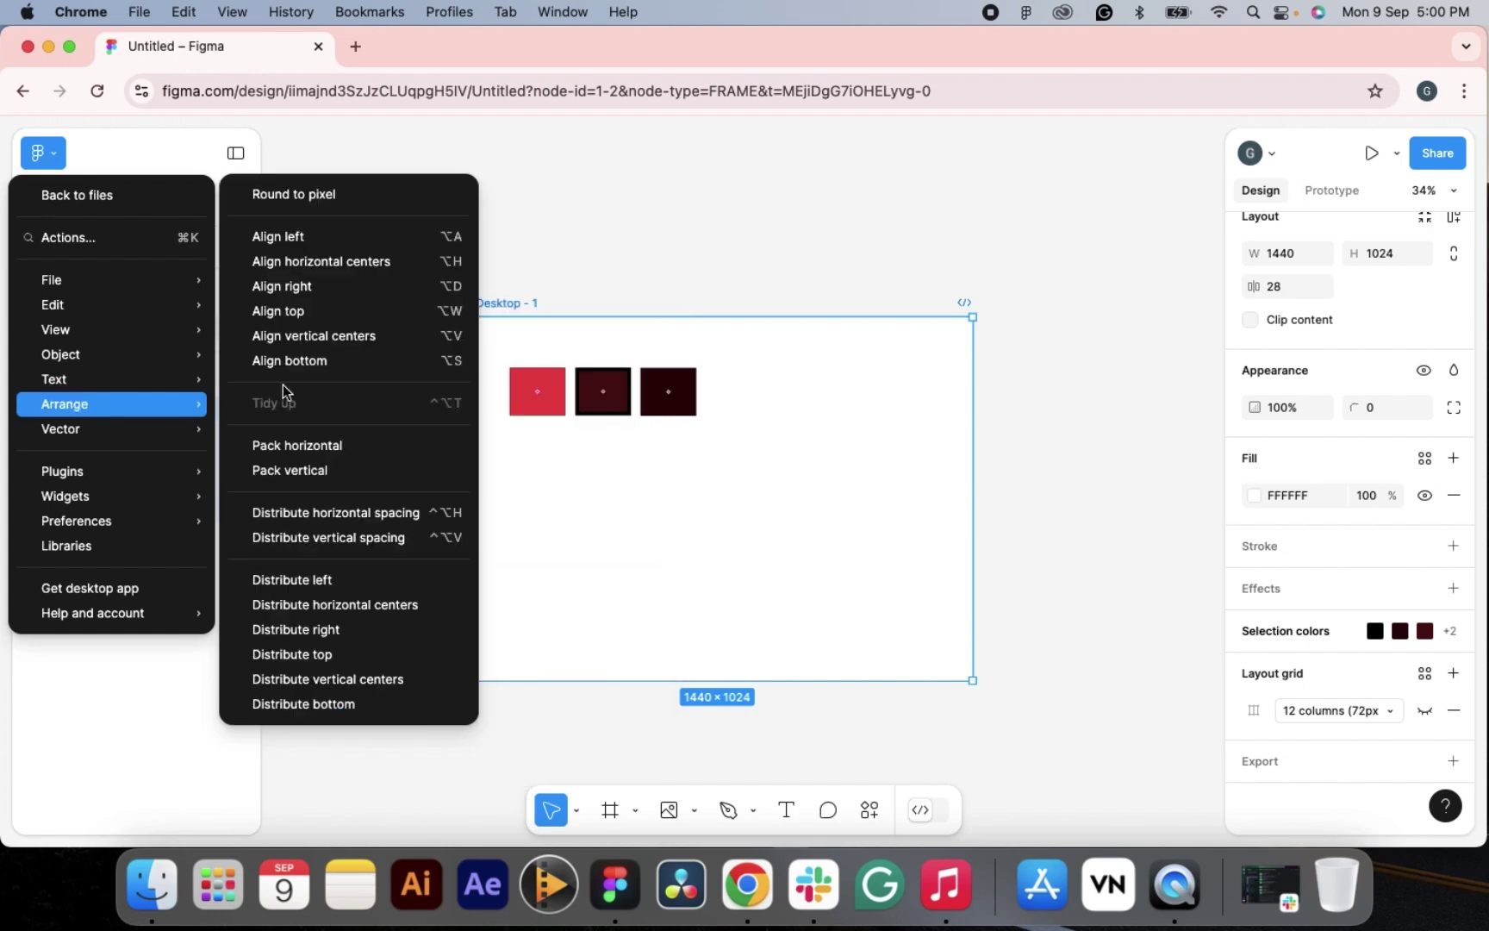
pyautogui.click(536, 393)
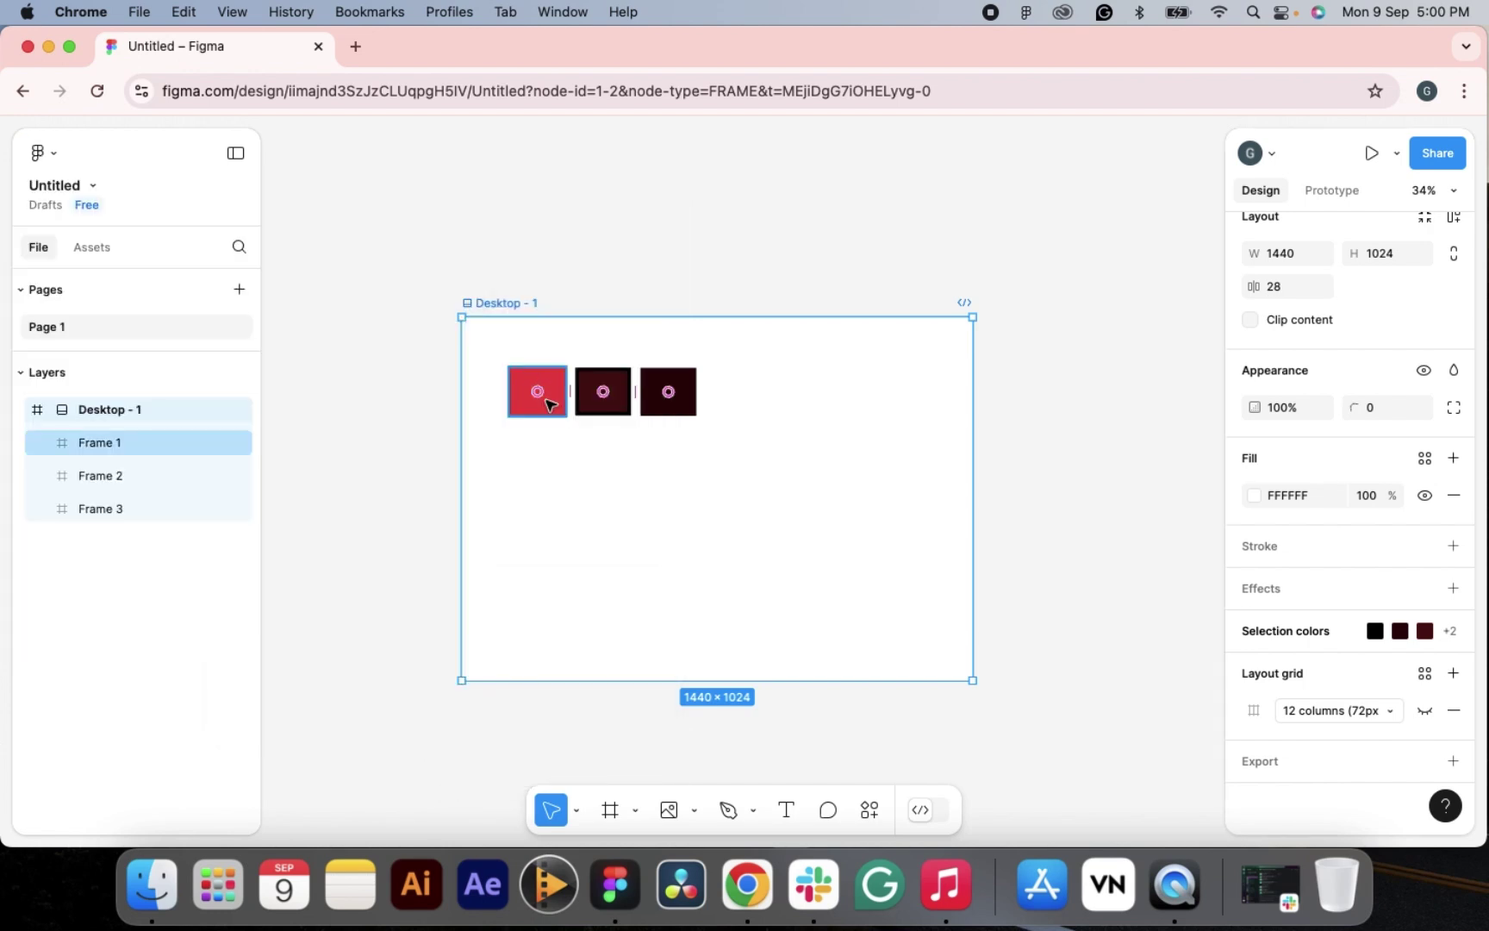
# - Try right-aligning the three colored frames in Desktop - 1 and moving the red frame off the stack, and undo both changes
pyautogui.click(56, 148)
pyautogui.moveTo(129, 379)
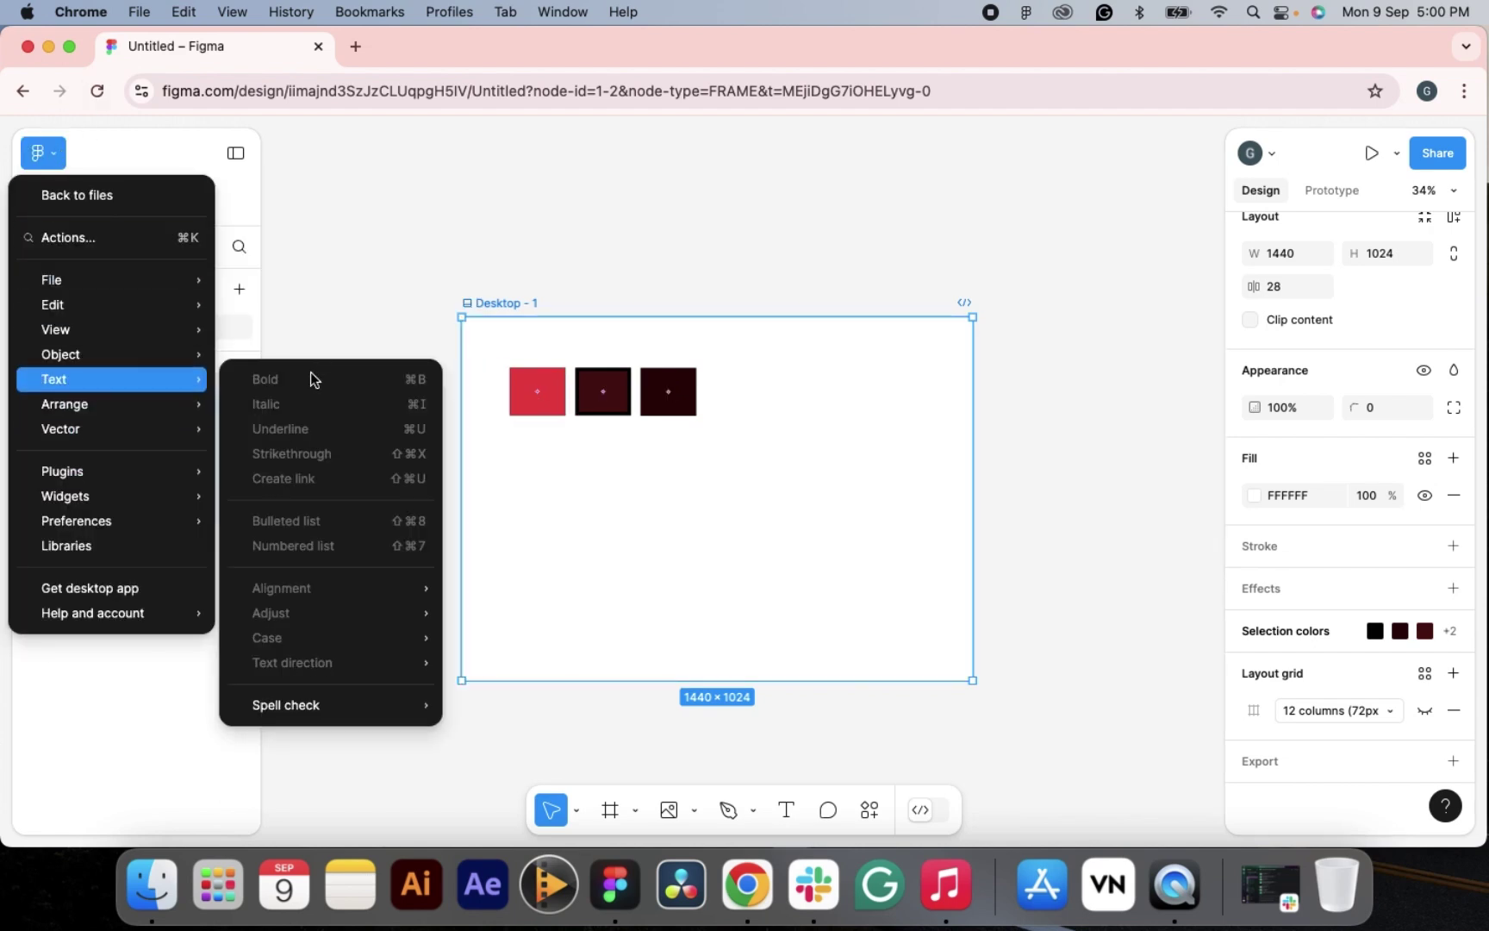
pyautogui.moveTo(191, 405)
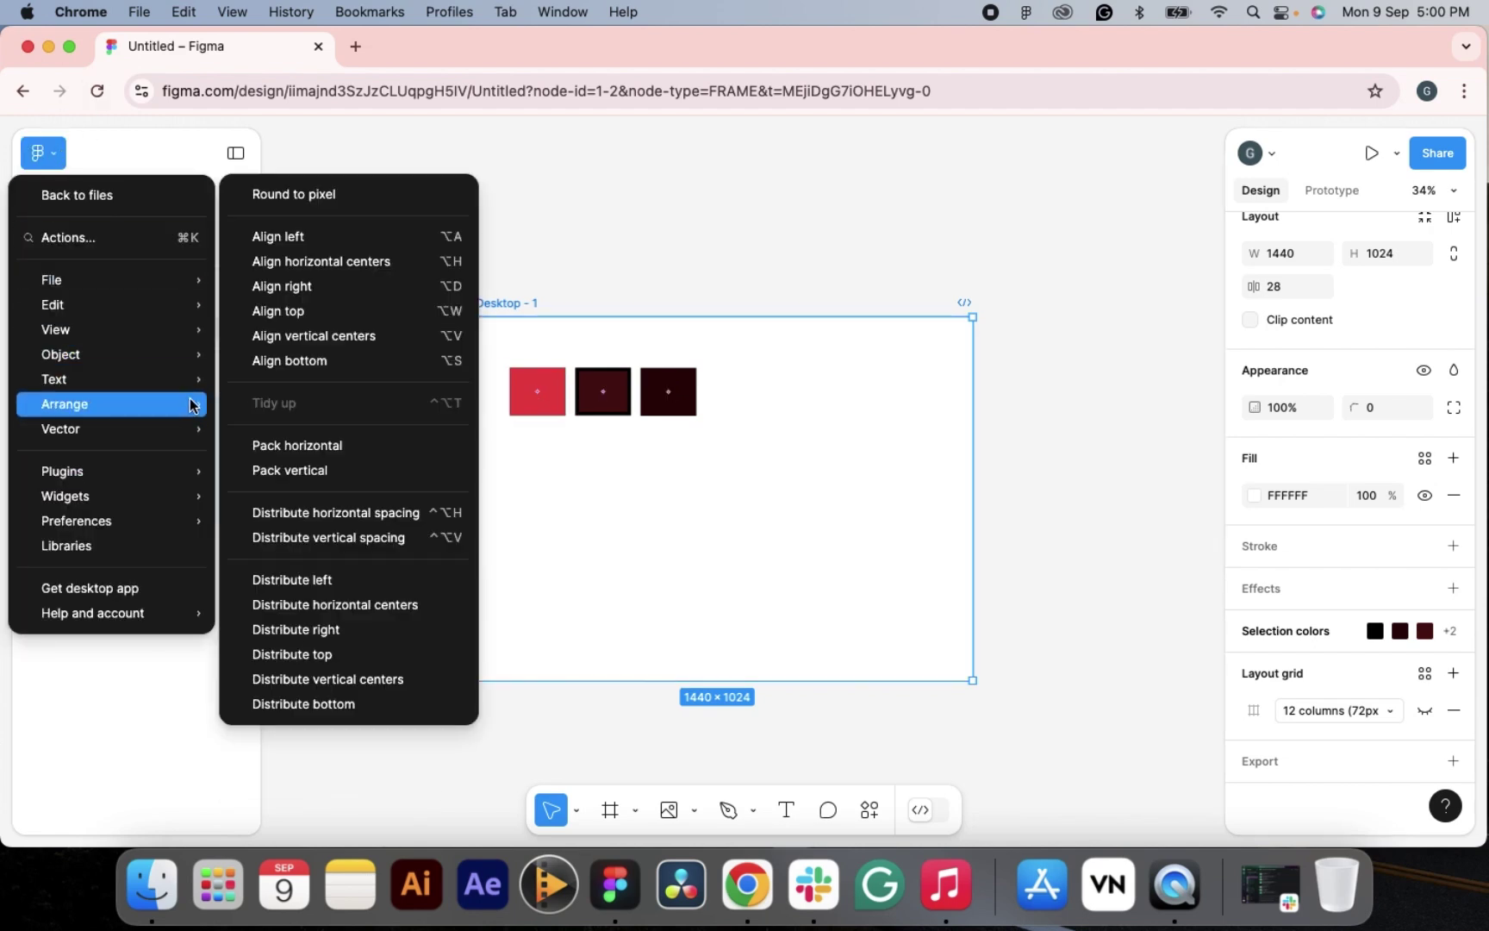
pyautogui.click(316, 290)
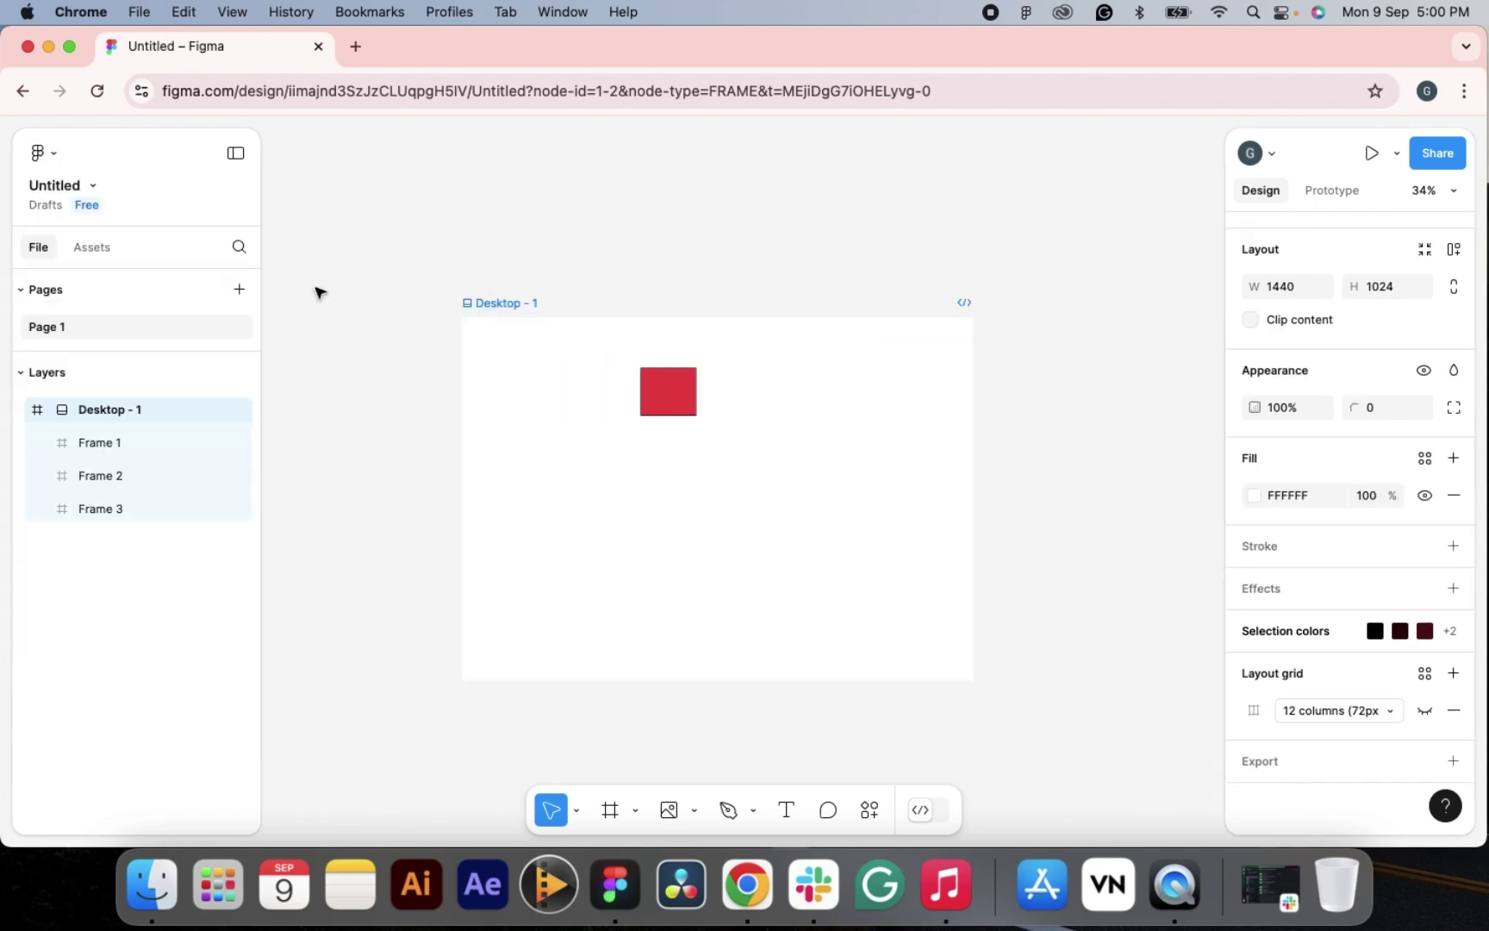
pyautogui.click(676, 398)
pyautogui.moveTo(675, 395); pyautogui.dragTo(517, 405)
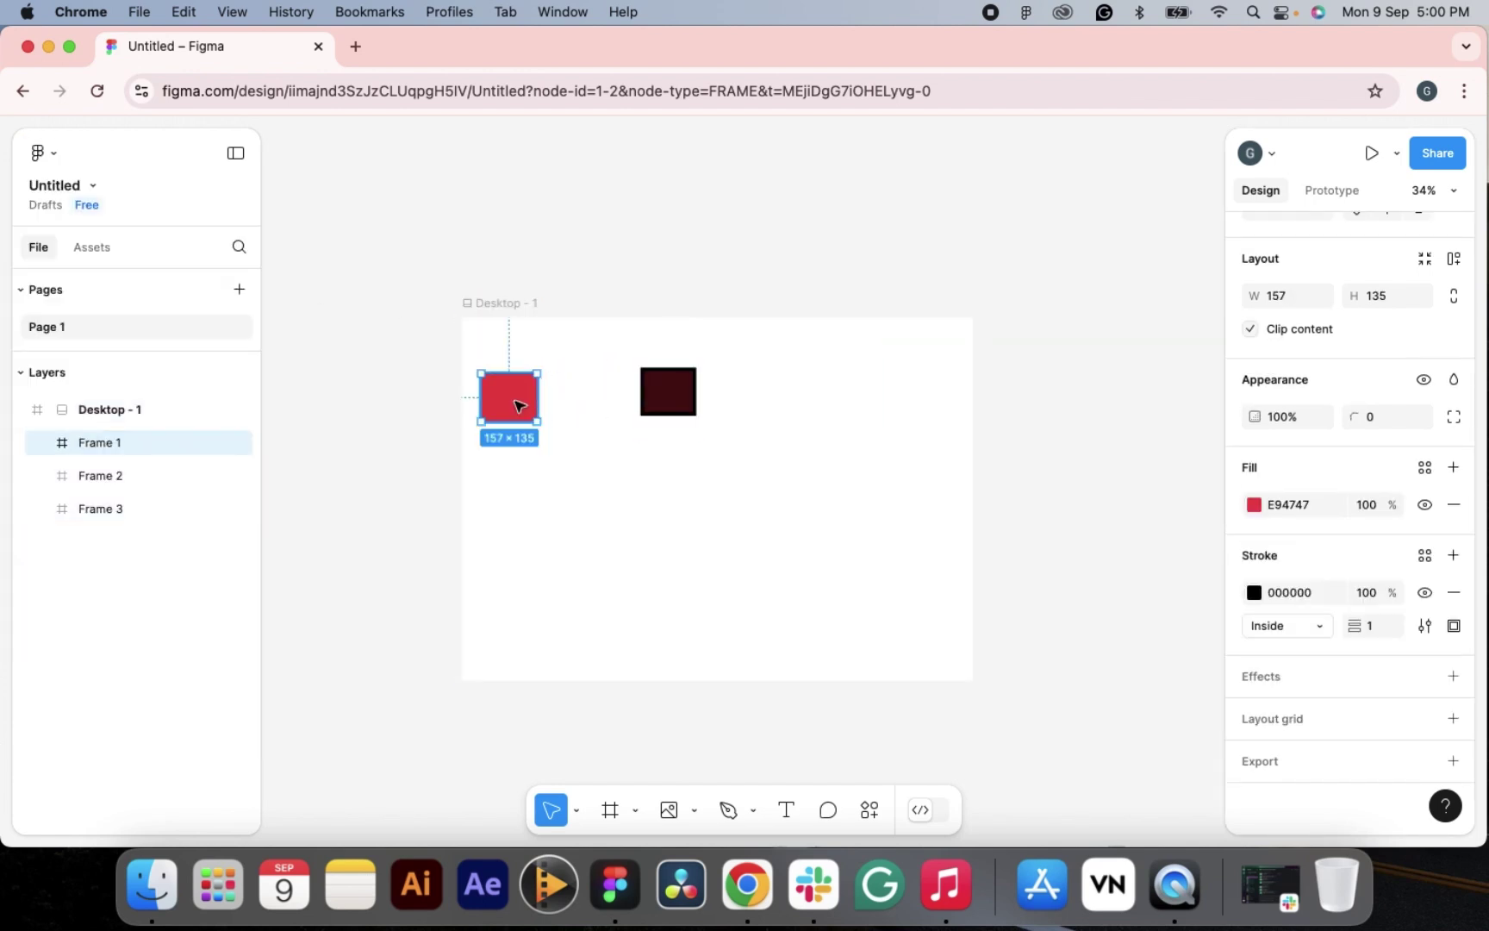
pyautogui.press('Escape')
pyautogui.press('Escape')
pyautogui.hotkey('shift', 'a')
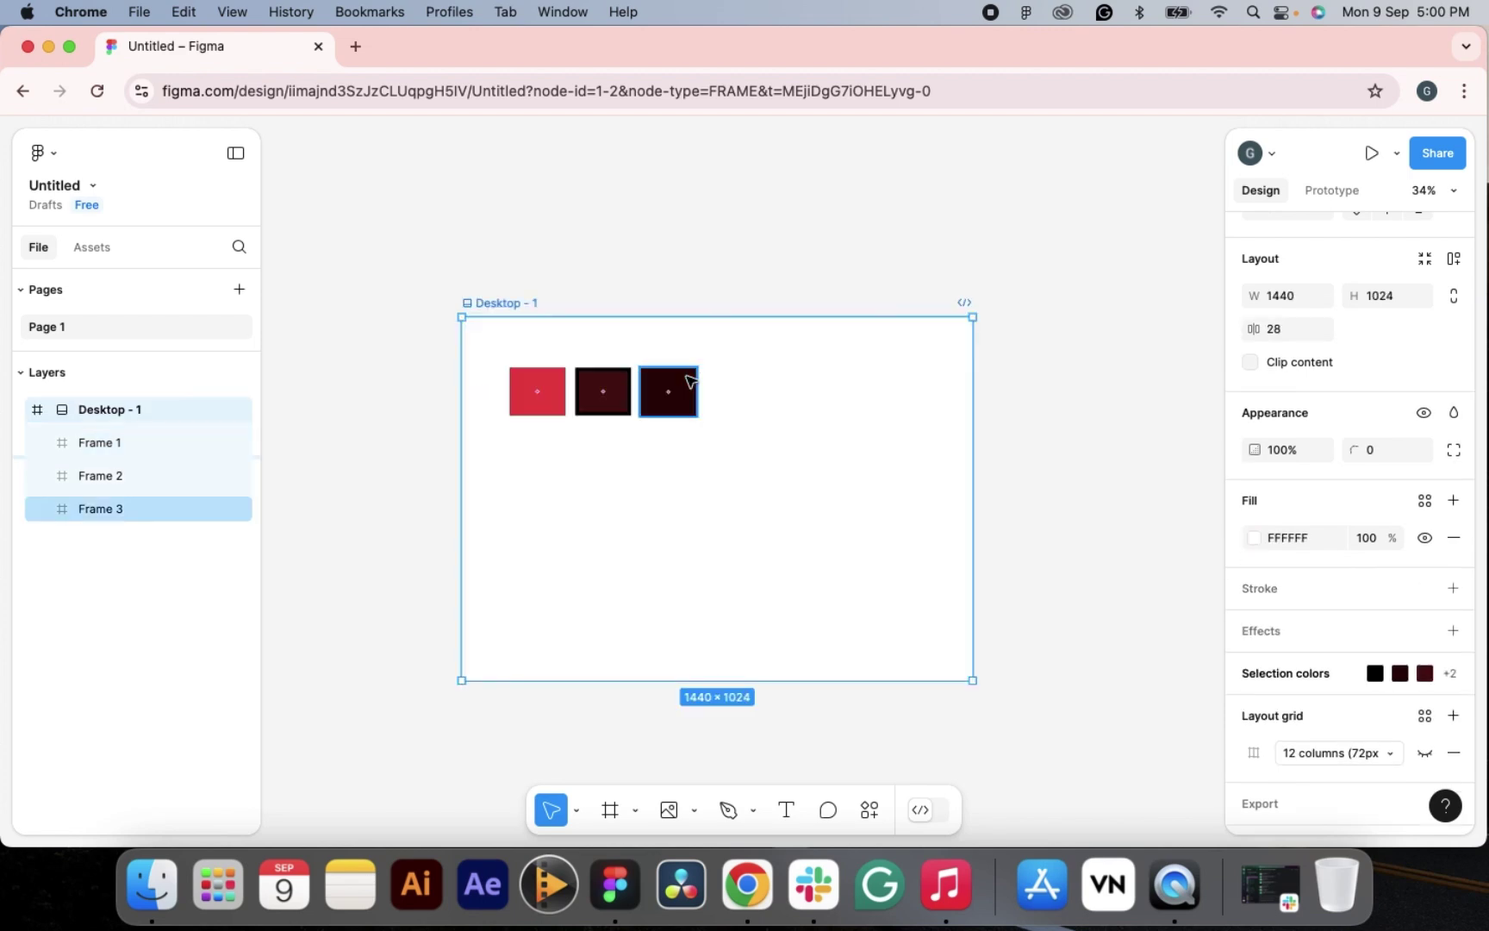
# - Try to align the three colored frames by their horizontal centers
pyautogui.moveTo(503, 344); pyautogui.dragTo(702, 427)
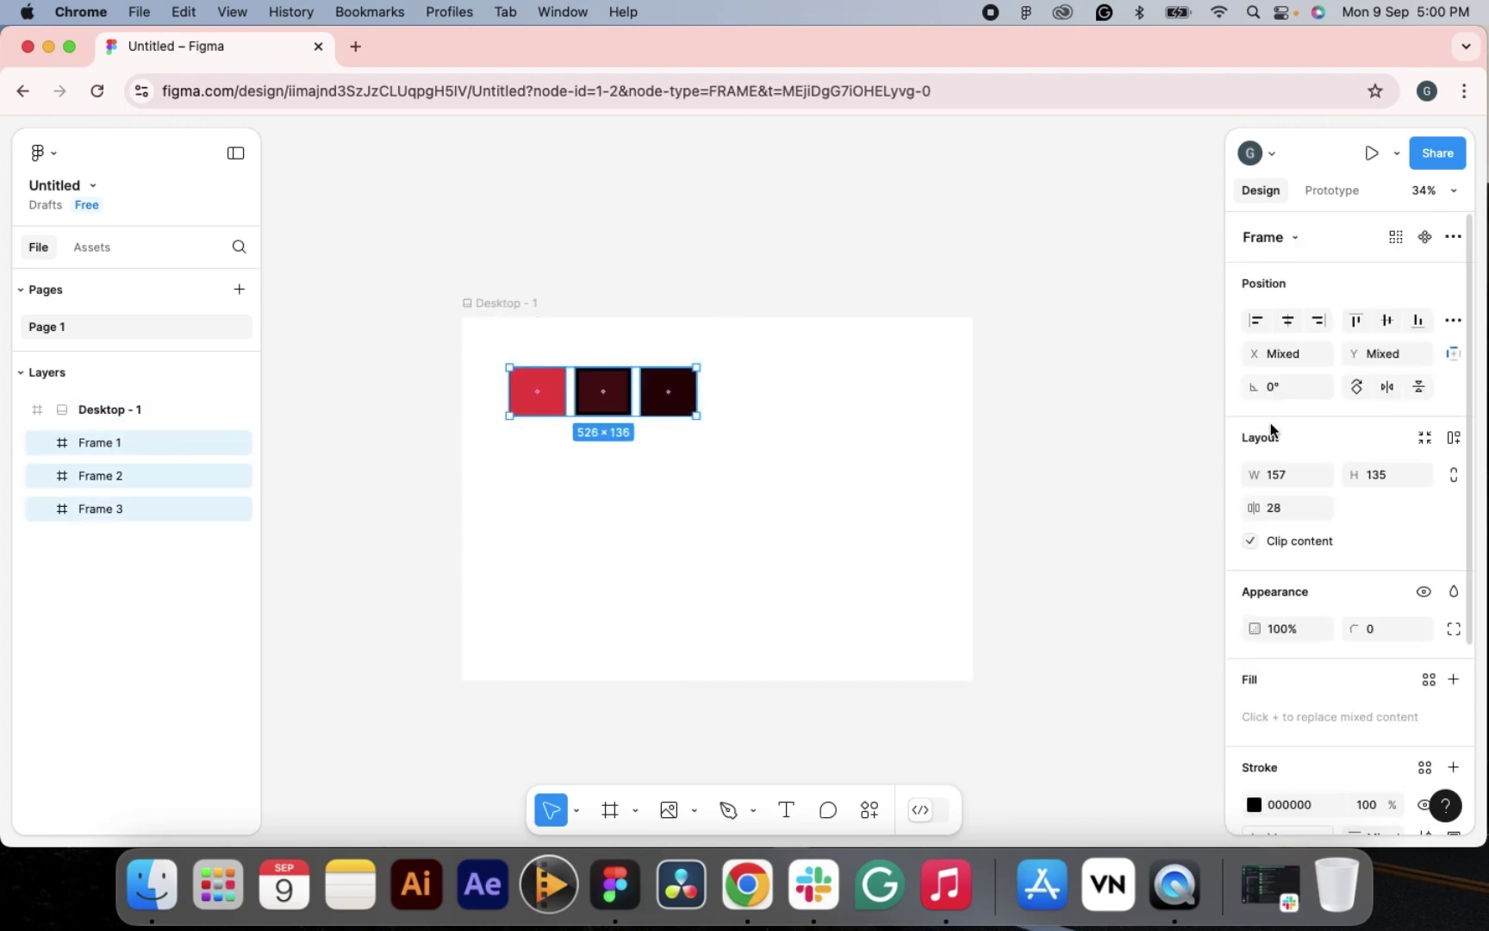
pyautogui.click(1294, 324)
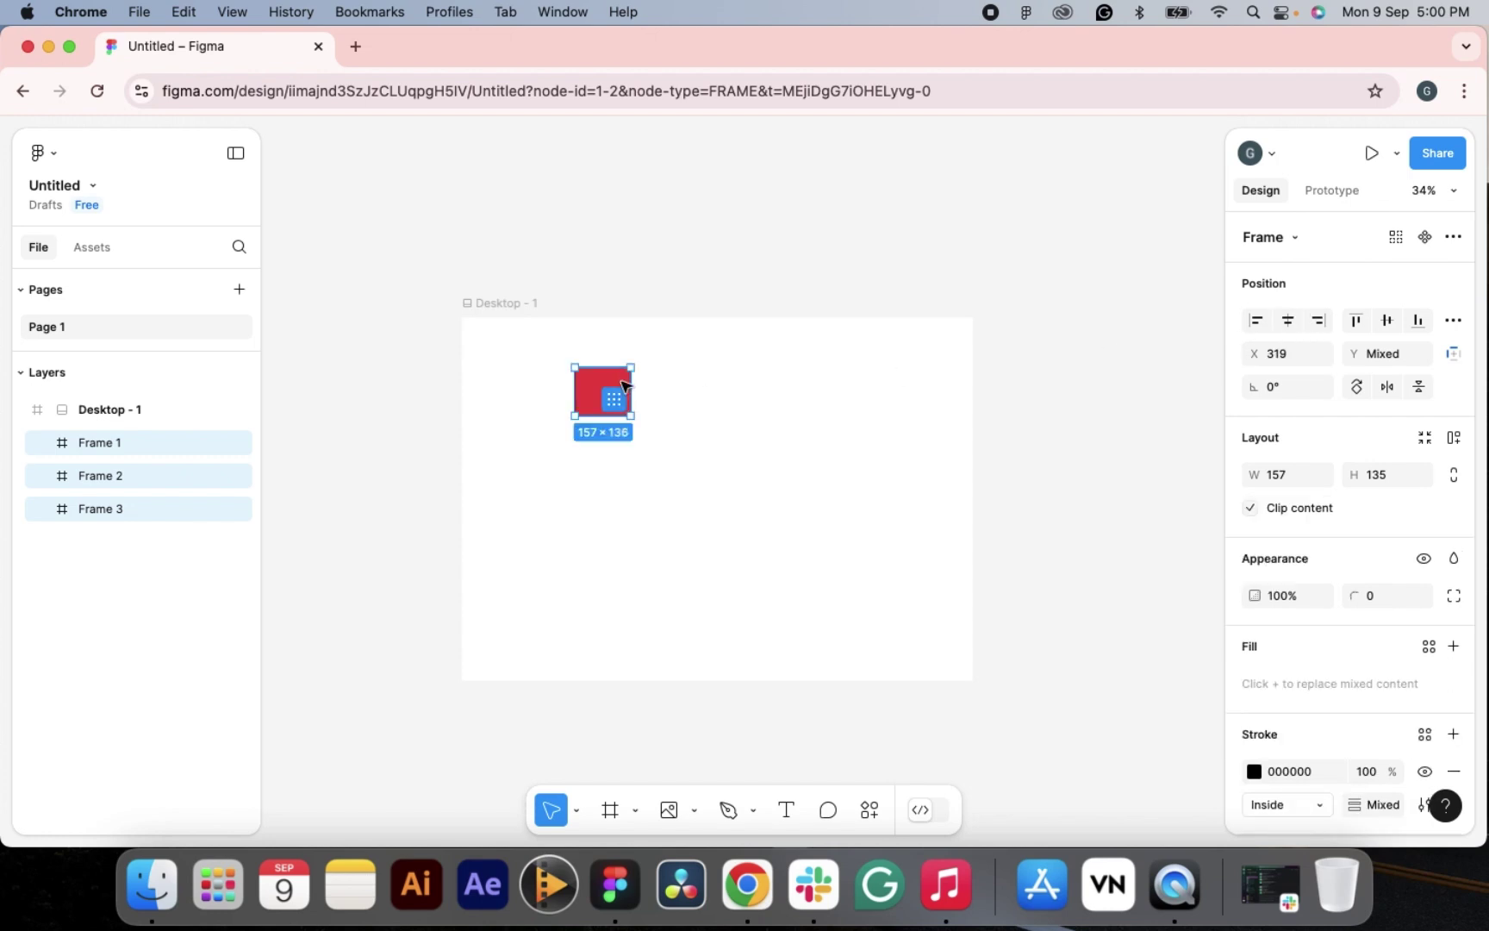
pyautogui.click(617, 393)
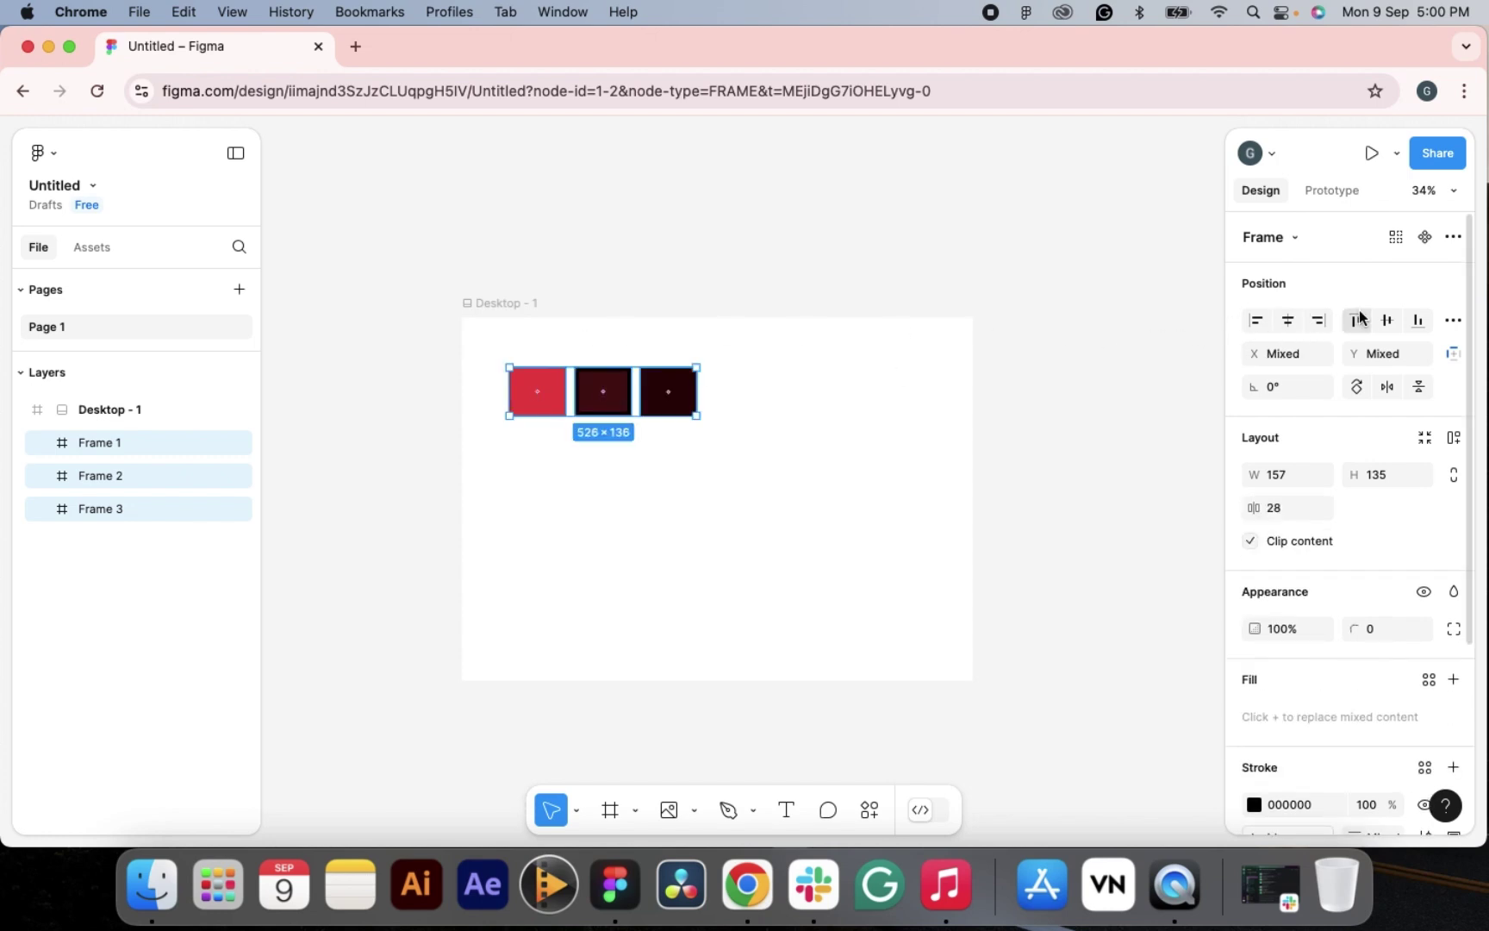
# - Align the three selected colored frames to their right edge so that they stack on each other
pyautogui.click(1318, 321)
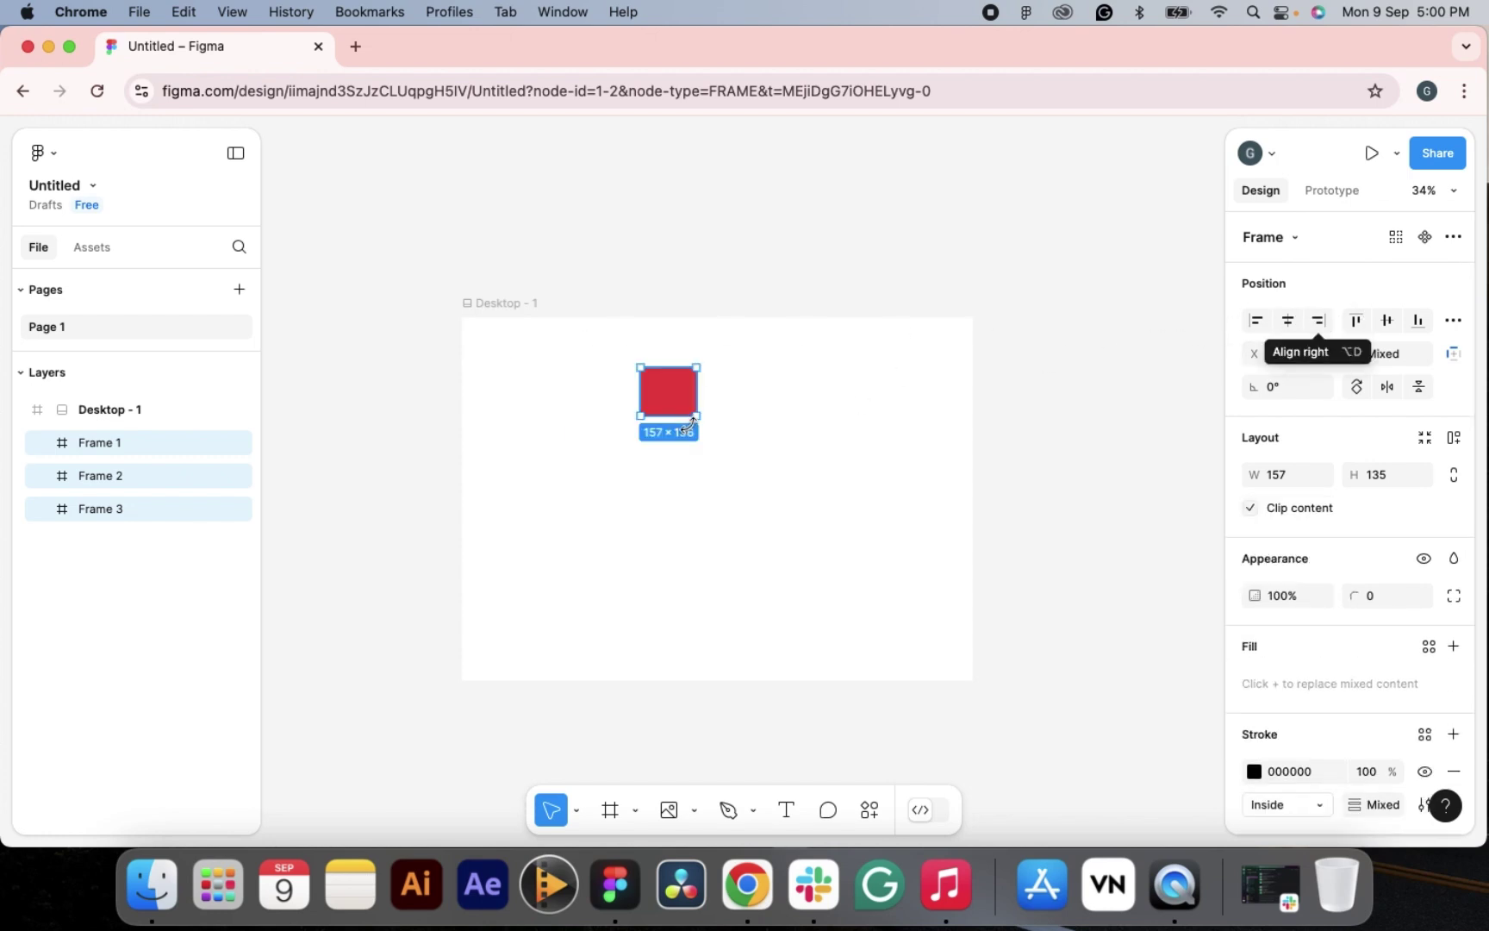
pyautogui.click(497, 320)
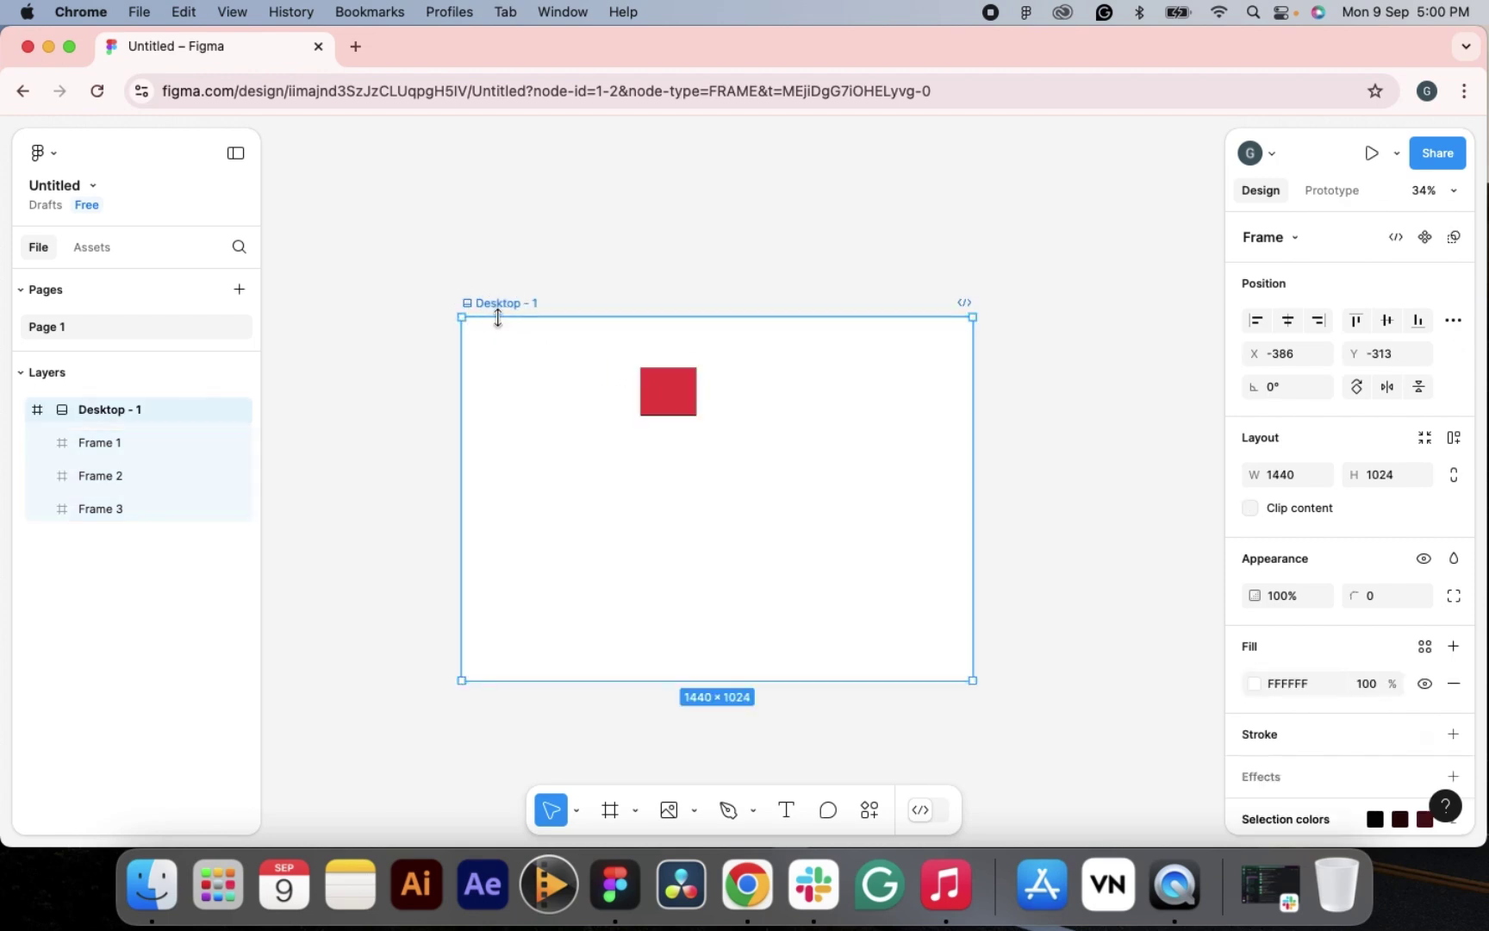
pyautogui.click(677, 401)
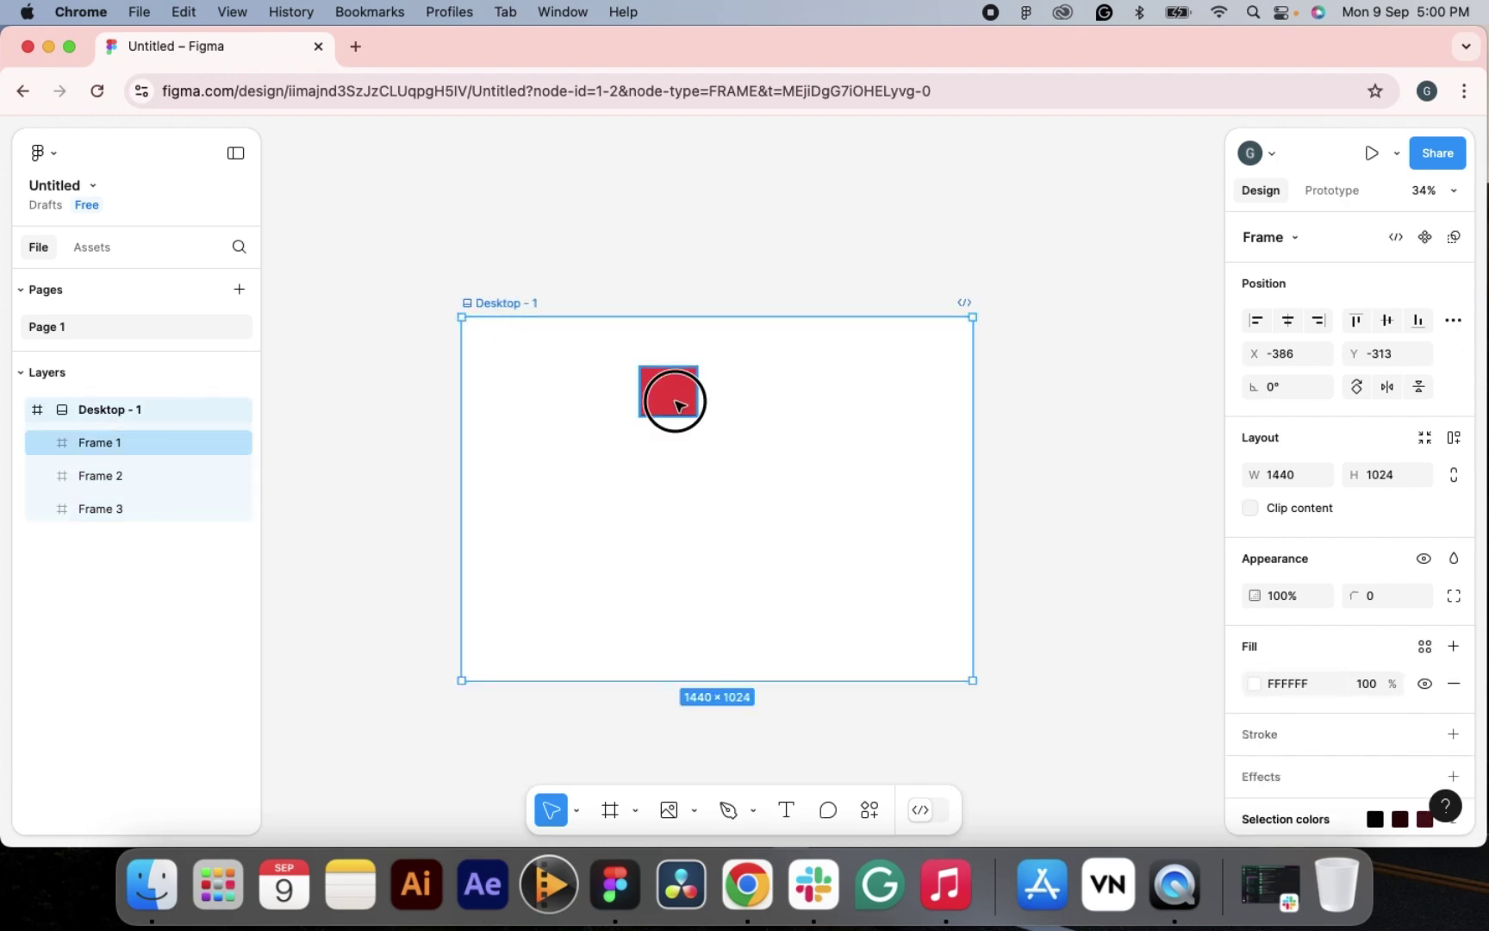
pyautogui.click(535, 324)
pyautogui.click(519, 304)
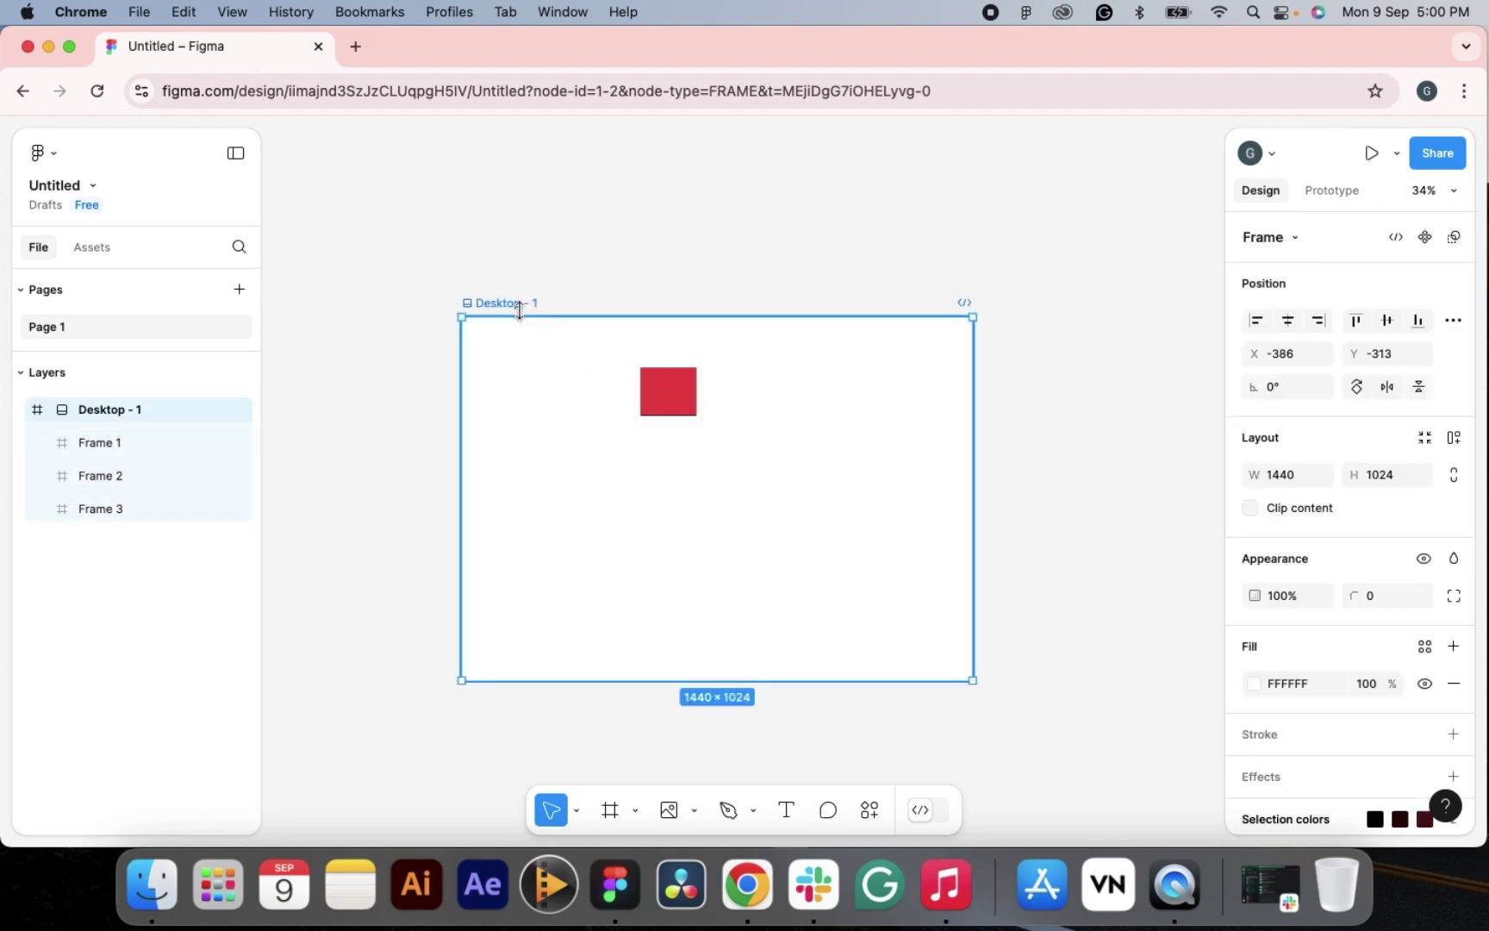
# - Try centering and left-aligning the red frame within Desktop - 1, and undo both alignments
pyautogui.click(689, 405)
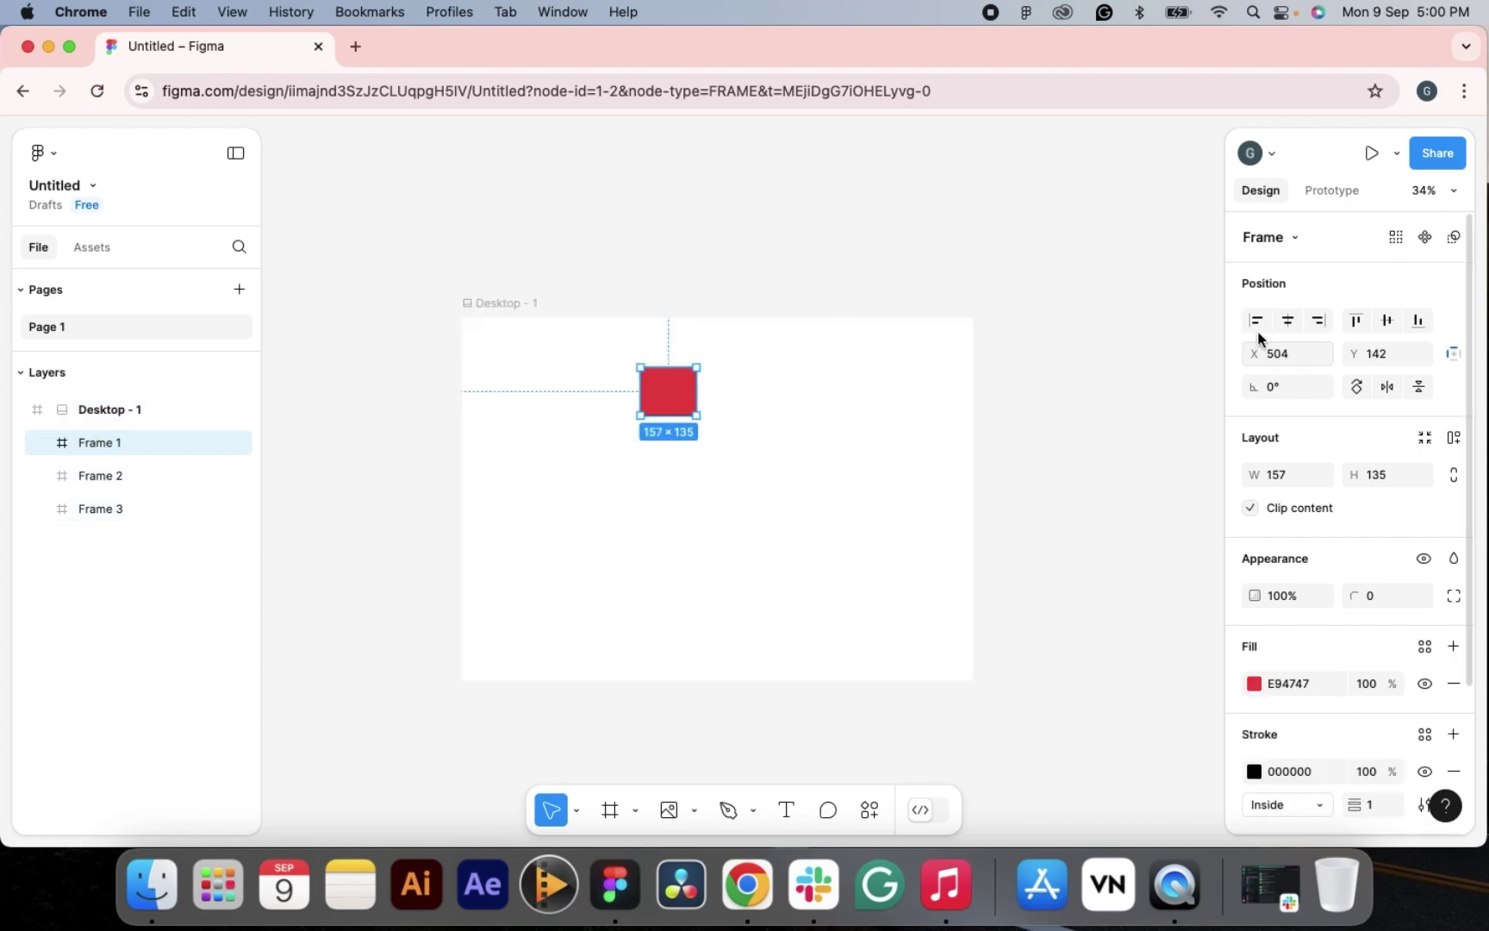
pyautogui.click(1293, 327)
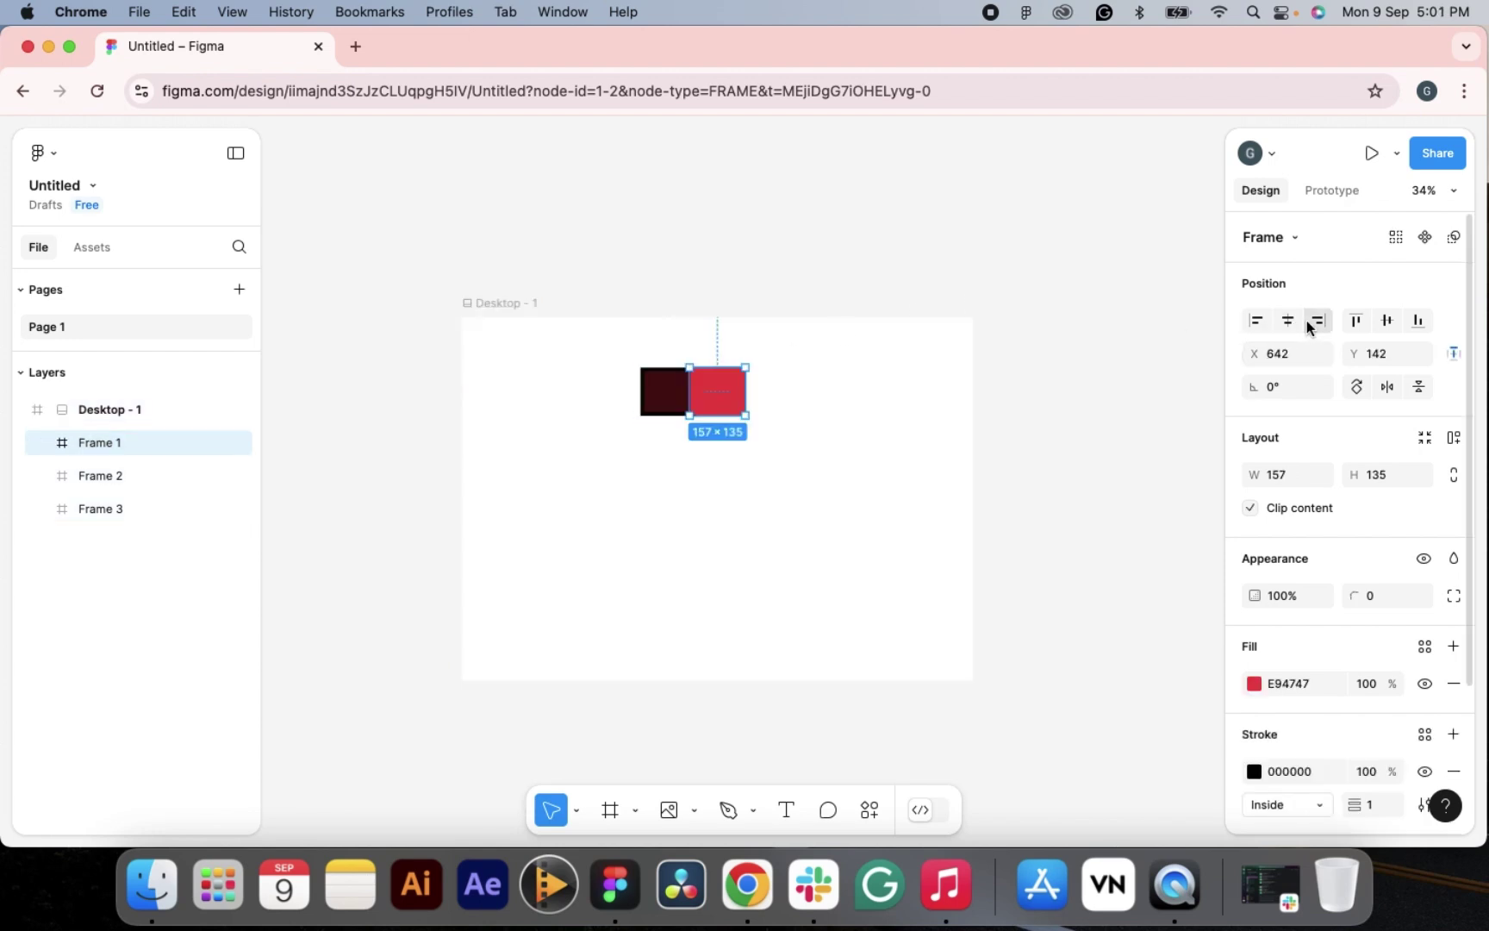
pyautogui.click(1257, 323)
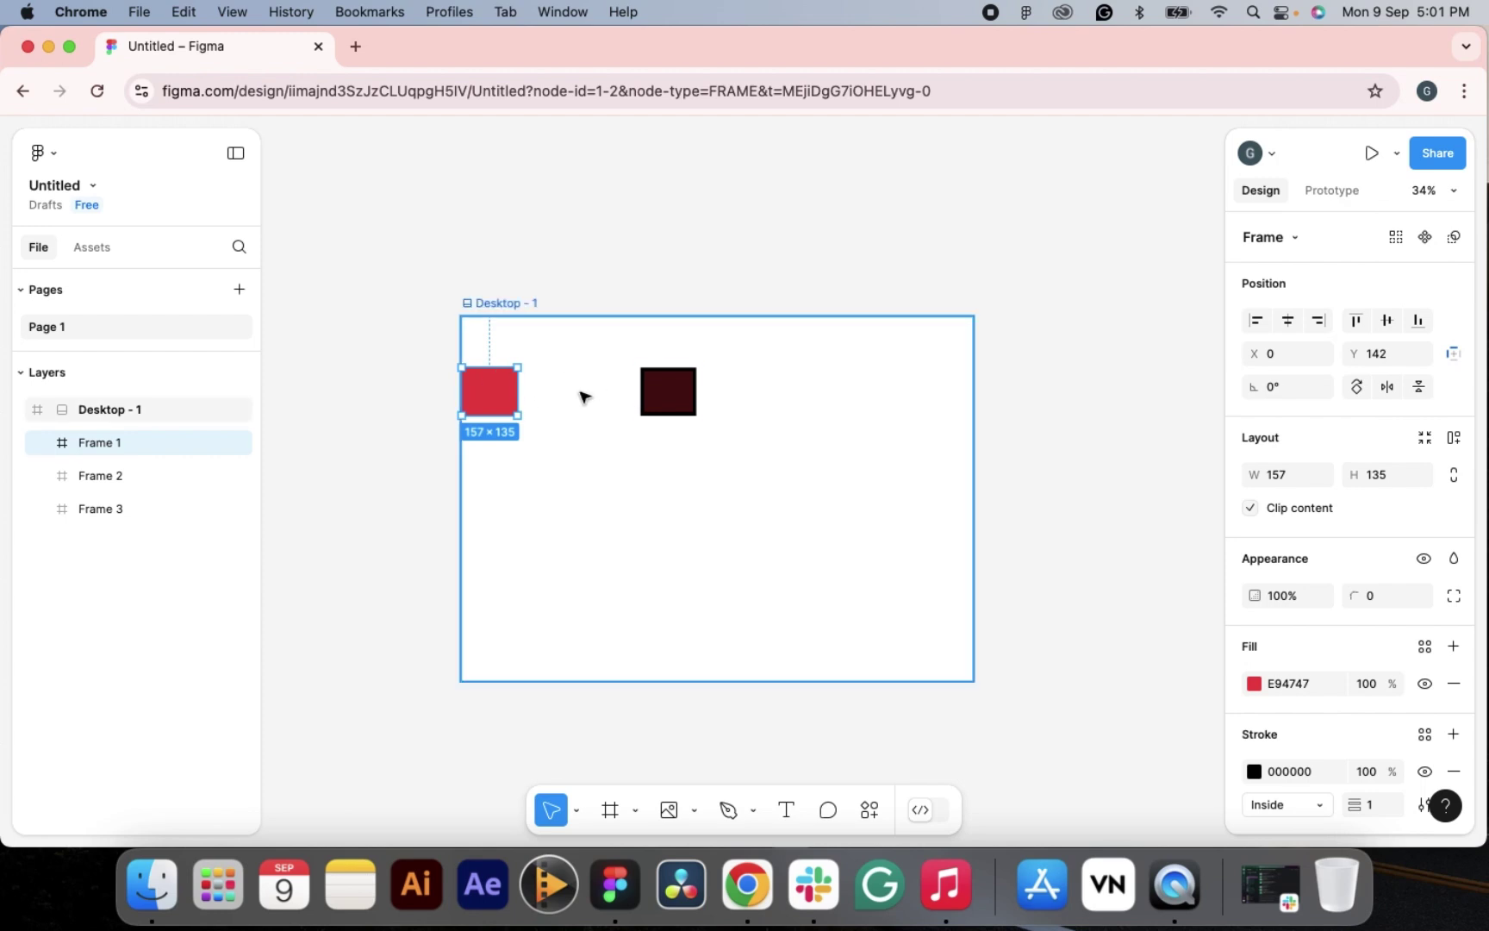
pyautogui.press('super+z')
pyautogui.press('super+z')
# - Spread the stacked frames apart, the red one to the left and the bordered dark red one to the right, and even out their horizontal spacing
pyautogui.click(661, 388)
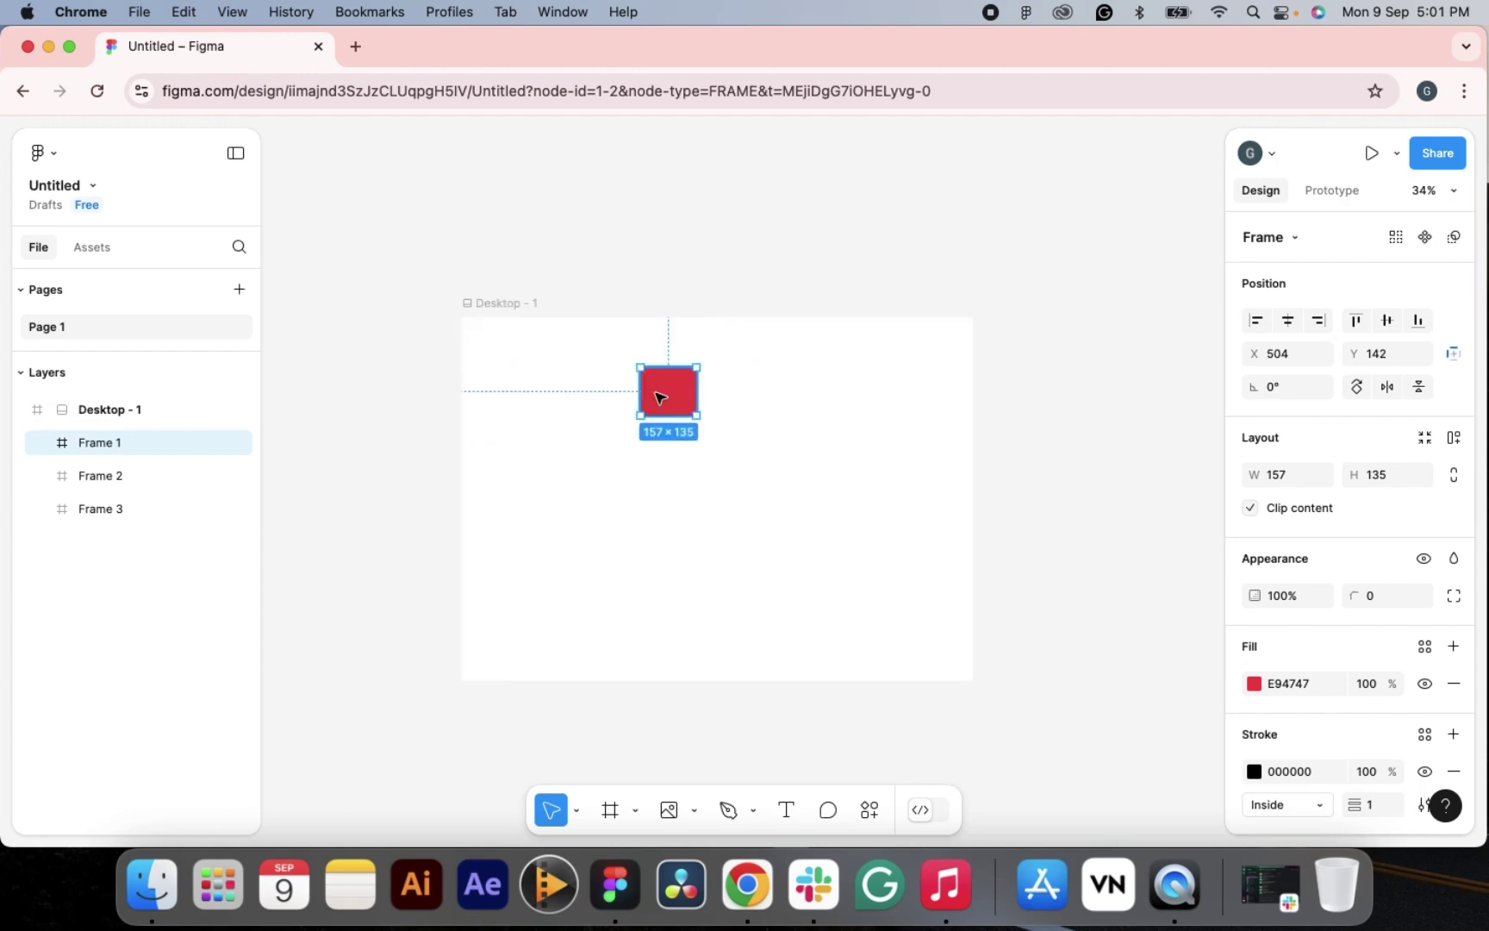
pyautogui.moveTo(666, 397); pyautogui.dragTo(524, 389)
pyautogui.moveTo(662, 392); pyautogui.dragTo(798, 422)
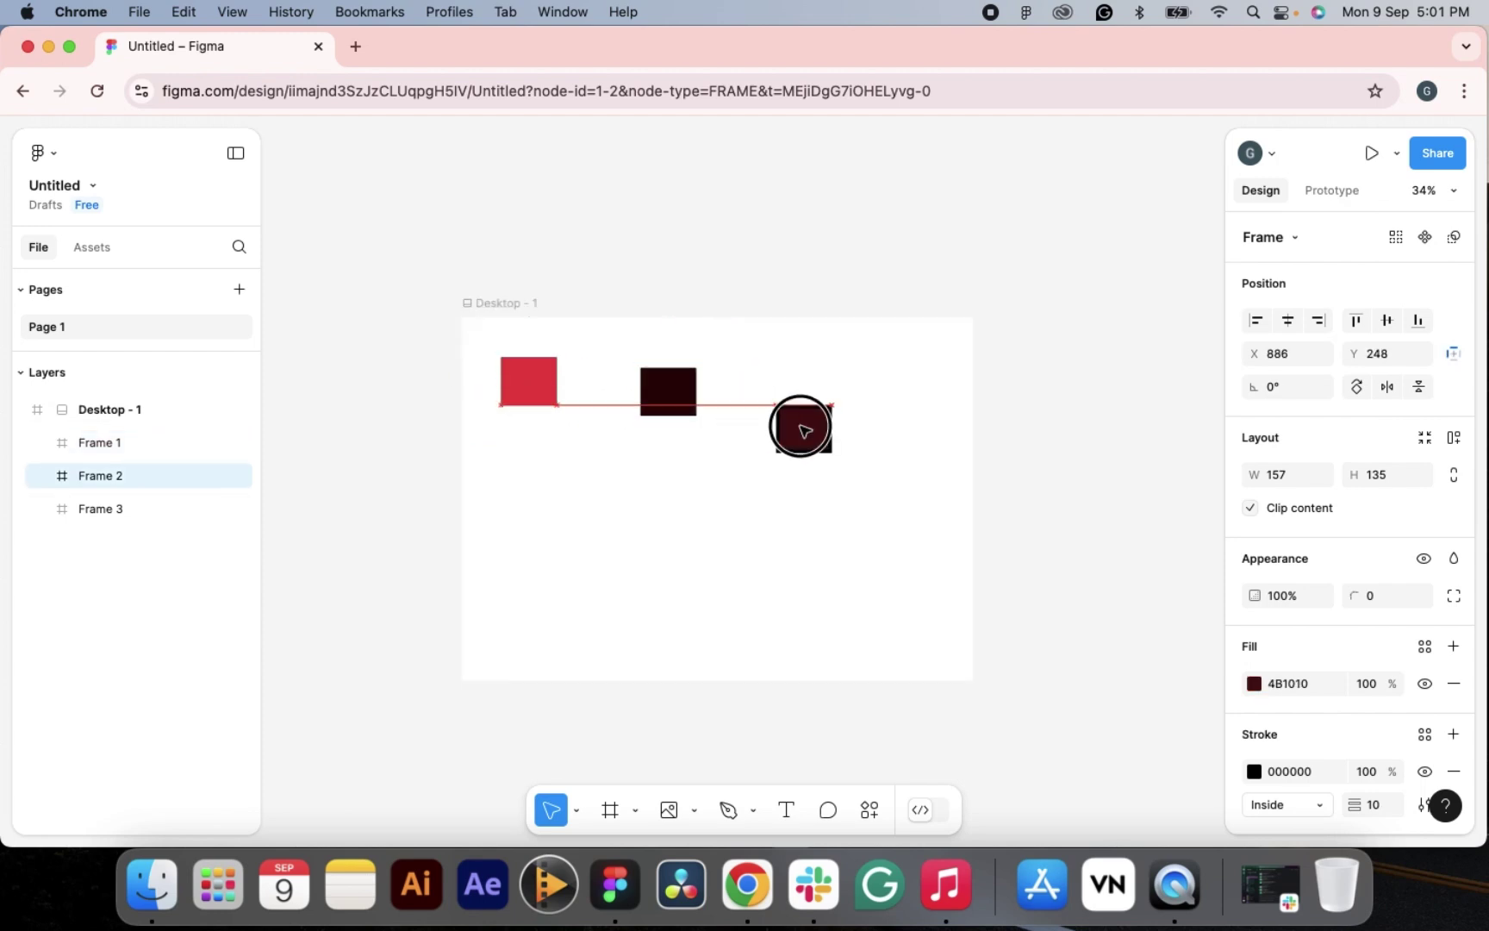
pyautogui.moveTo(498, 346); pyautogui.dragTo(817, 447)
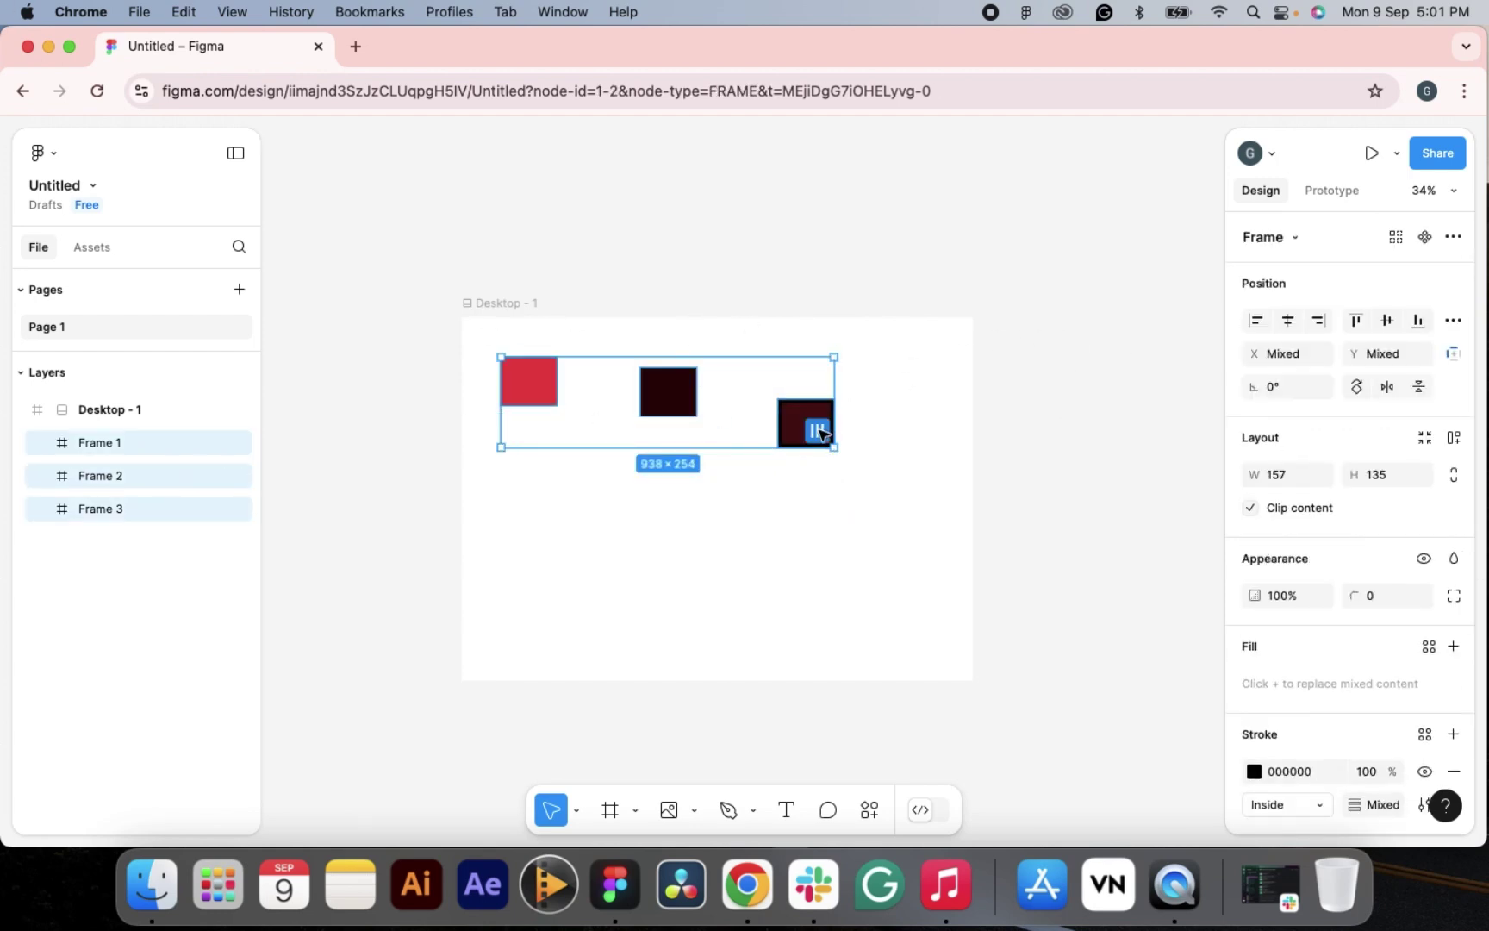
# - Group the three colored frames and ungroup them again
pyautogui.rightClick(818, 435)
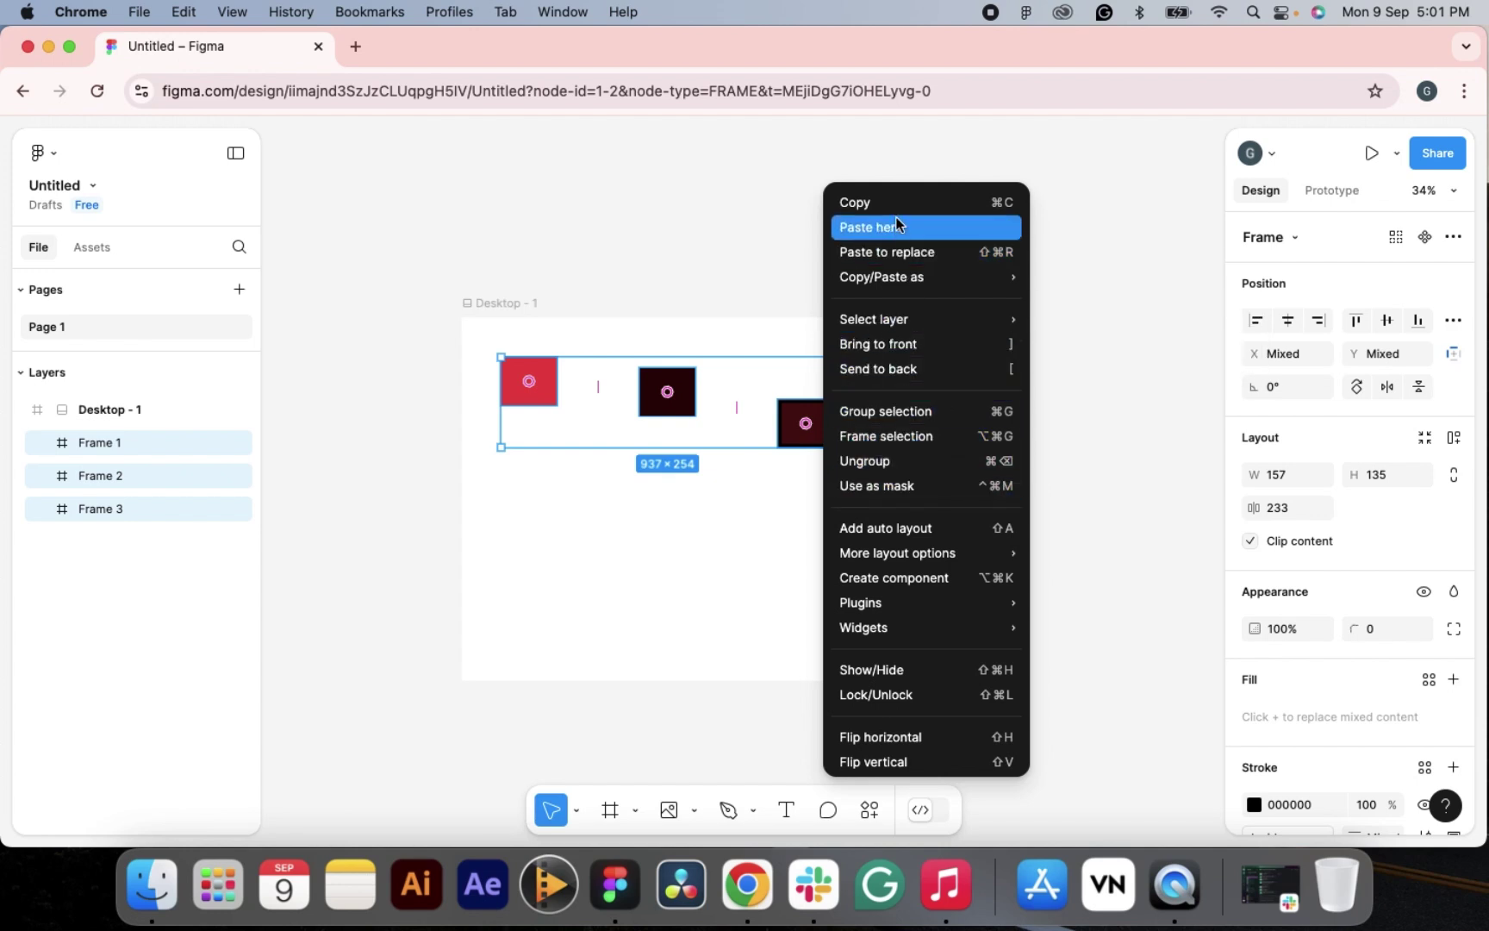
pyautogui.moveTo(899, 272)
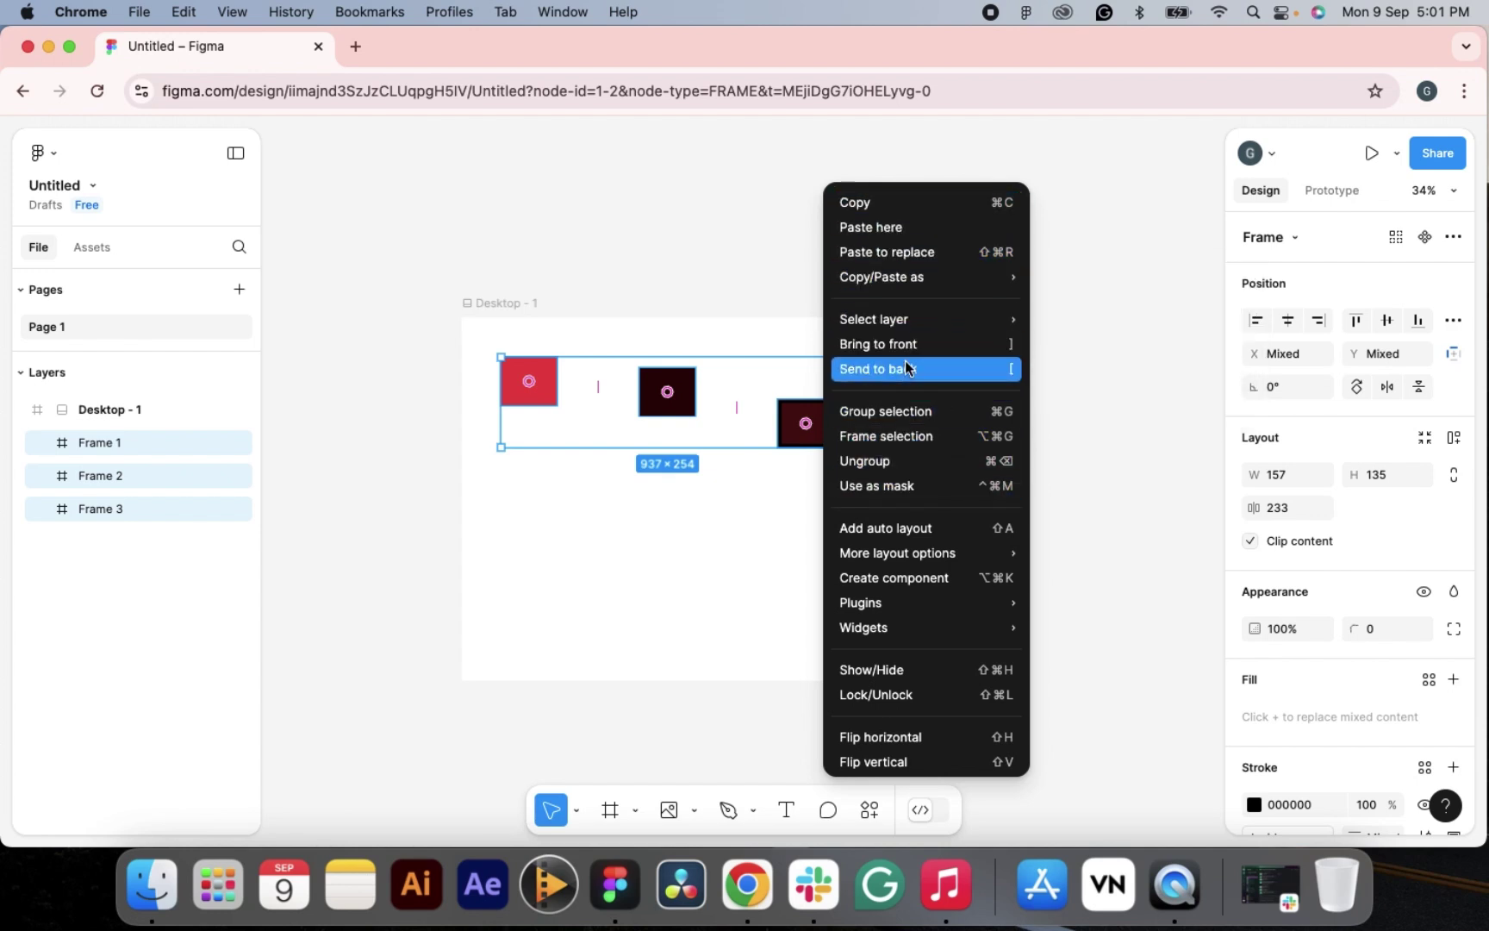
pyautogui.click(909, 412)
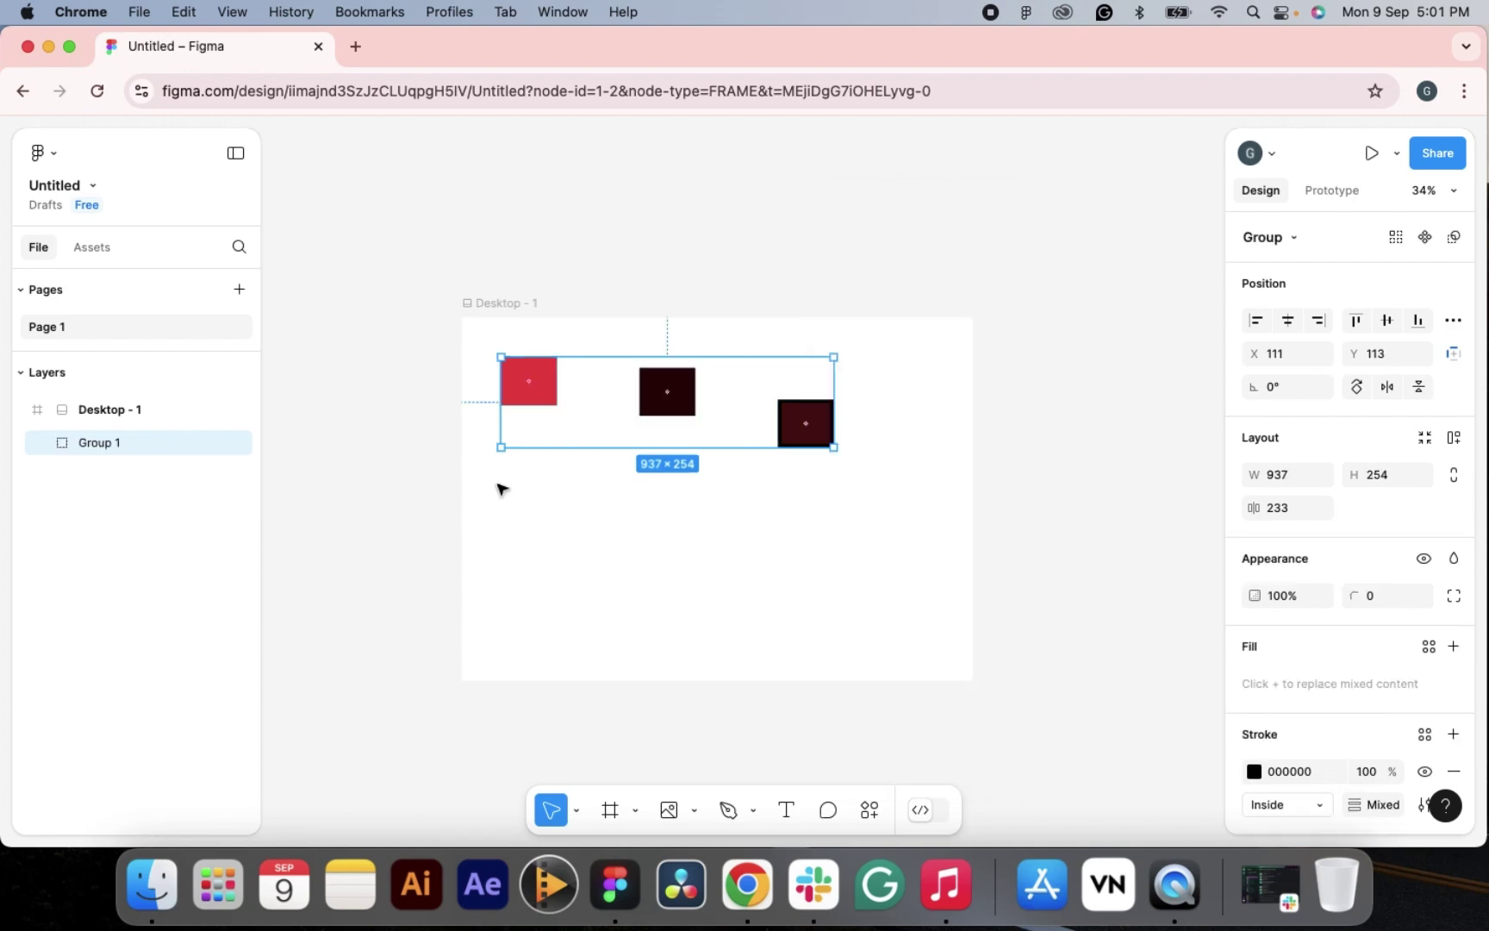
pyautogui.rightClick(576, 413)
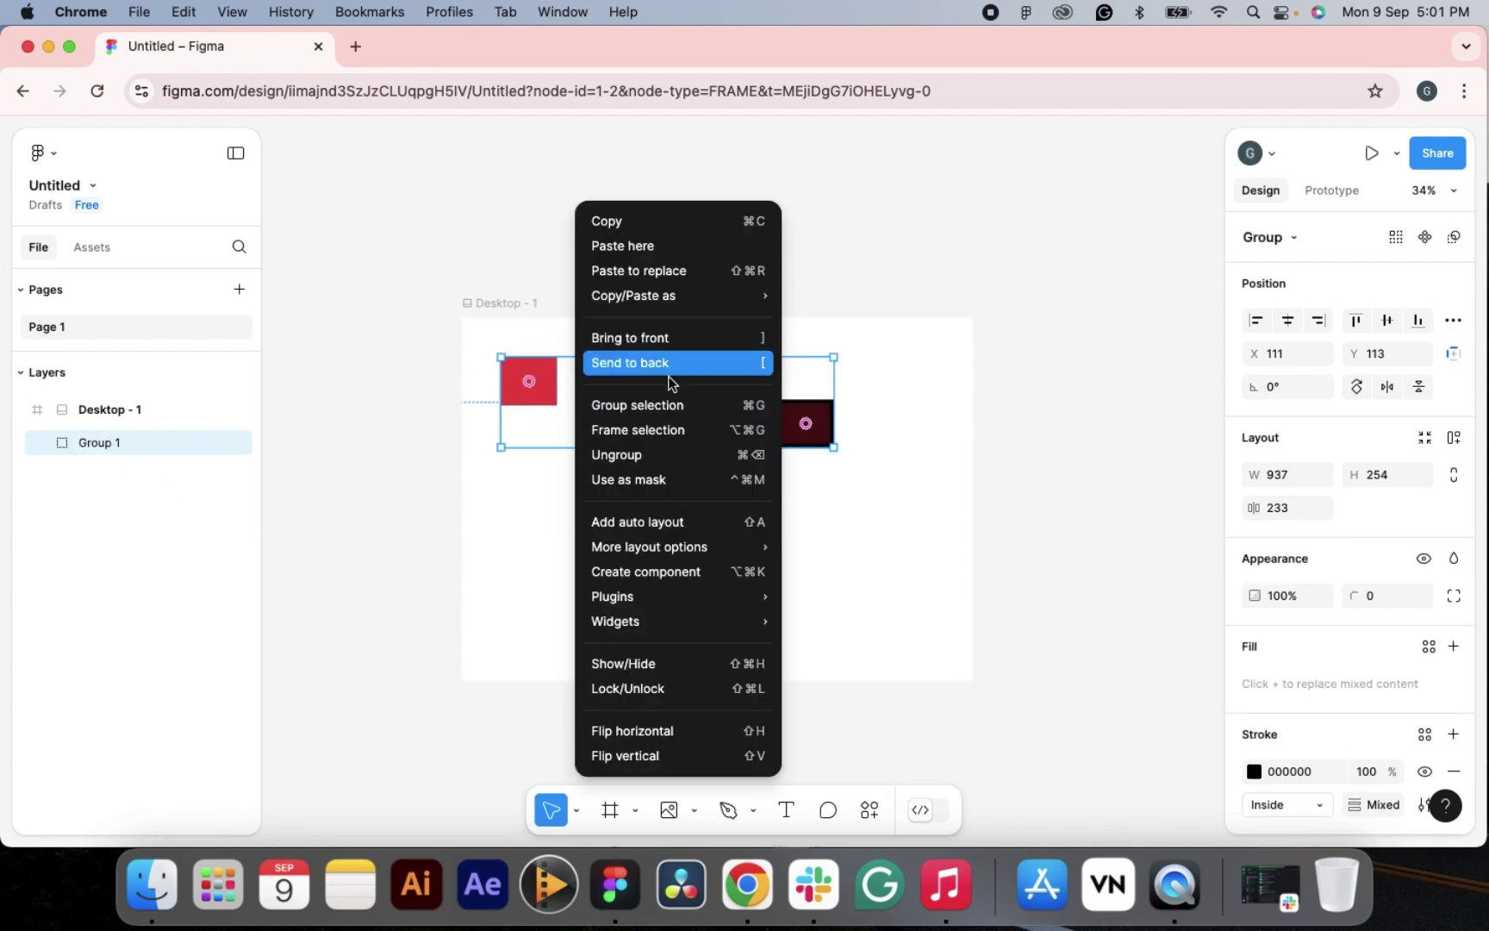
pyautogui.click(661, 454)
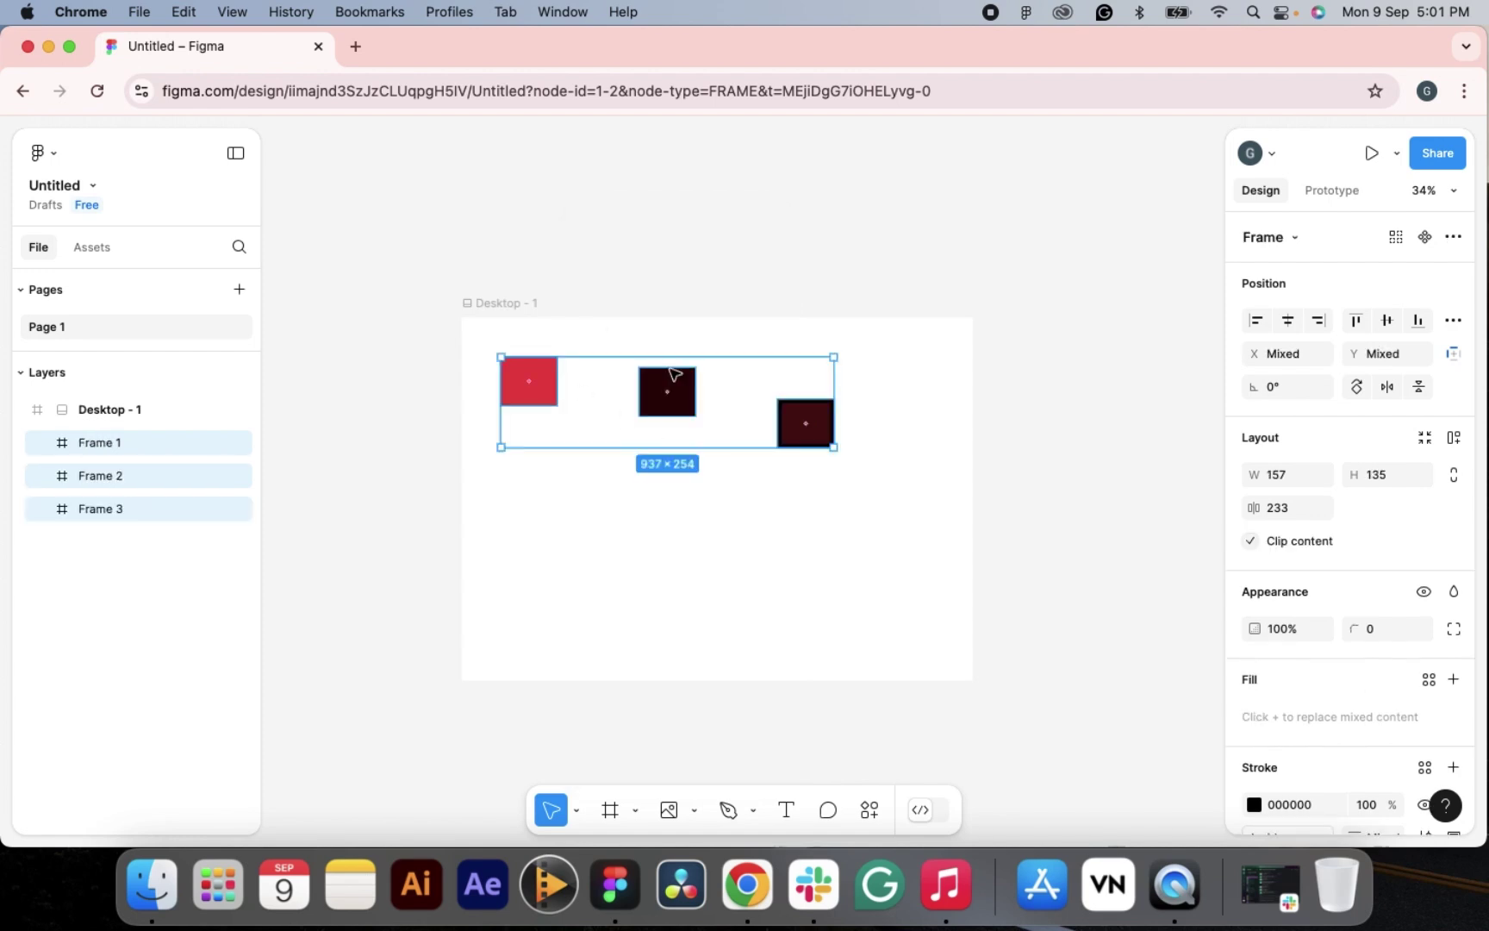
# - Select all three colored frames inside Desktop - 1 and add auto layout to them
pyautogui.click(487, 323)
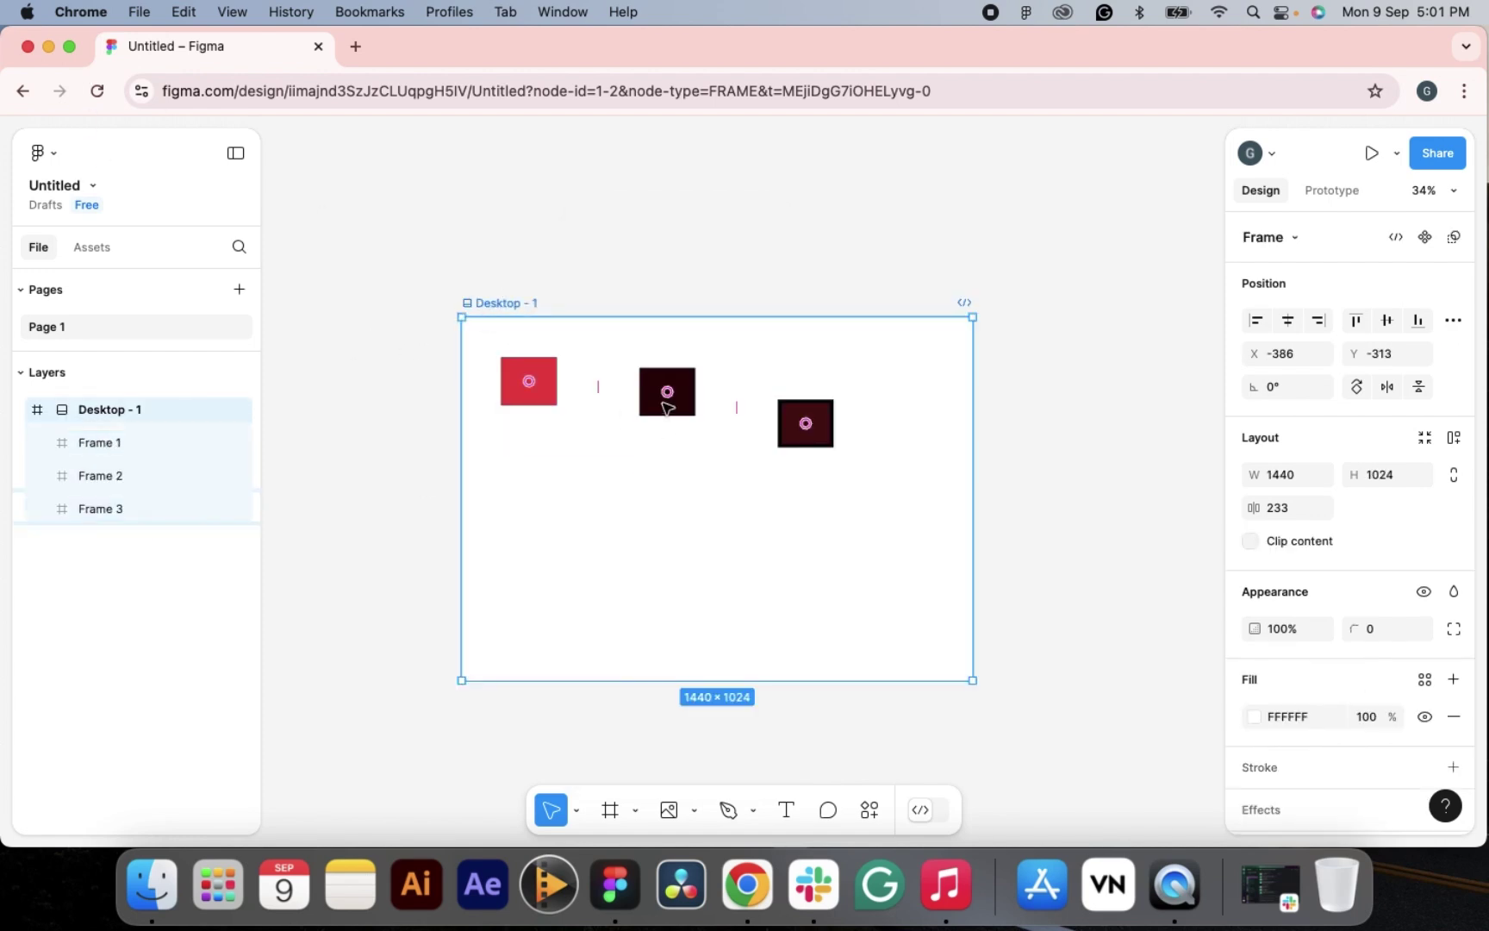
pyautogui.moveTo(508, 329); pyautogui.dragTo(824, 466)
pyautogui.rightClick(770, 428)
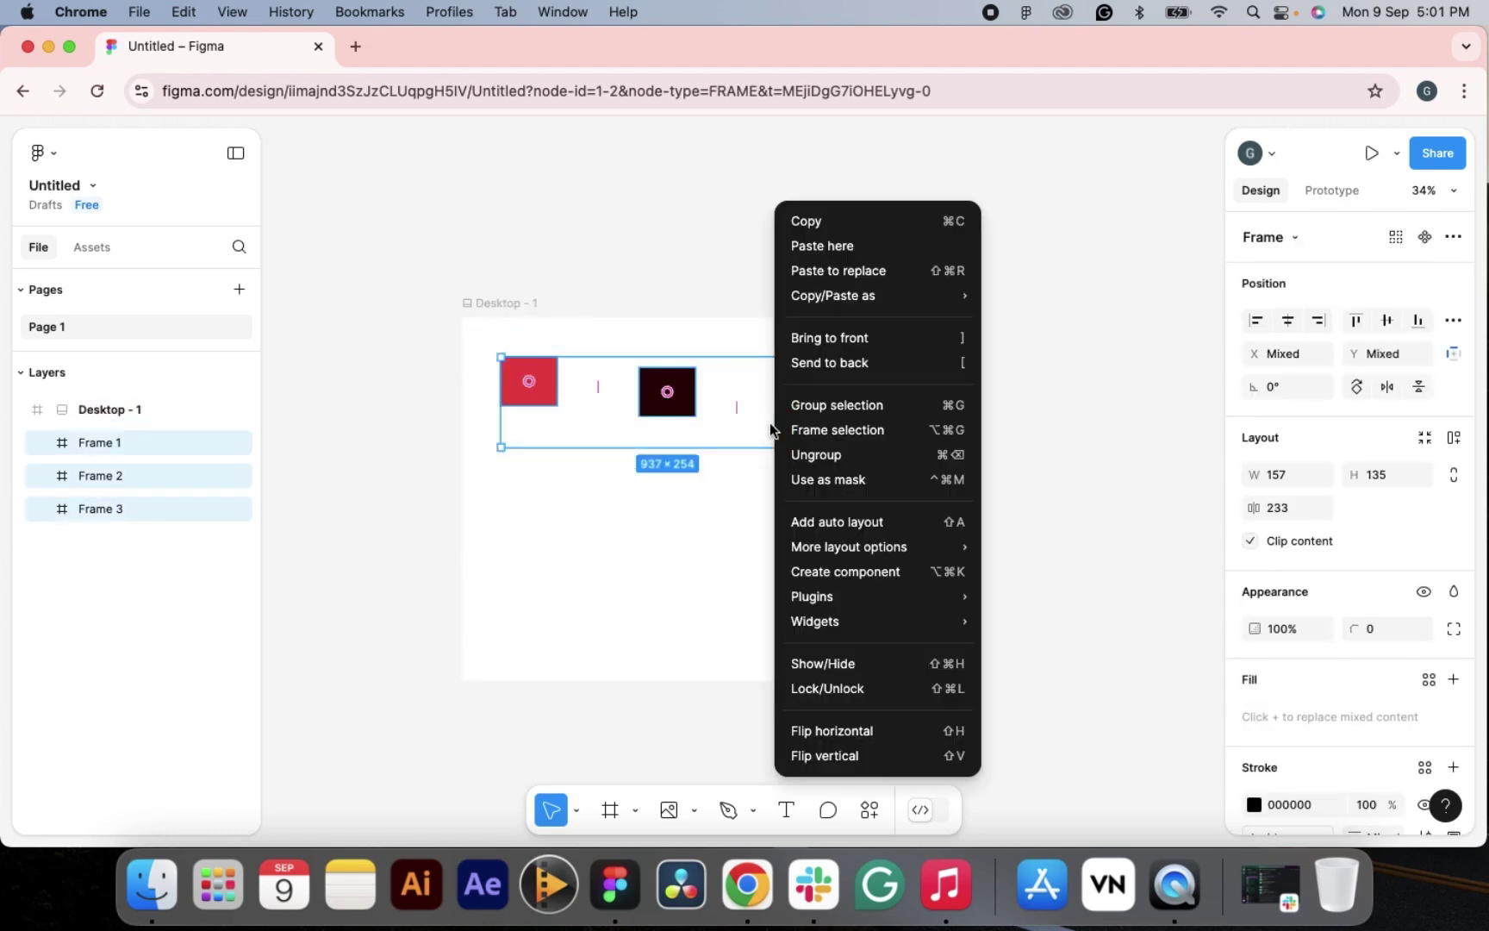
pyautogui.click(819, 523)
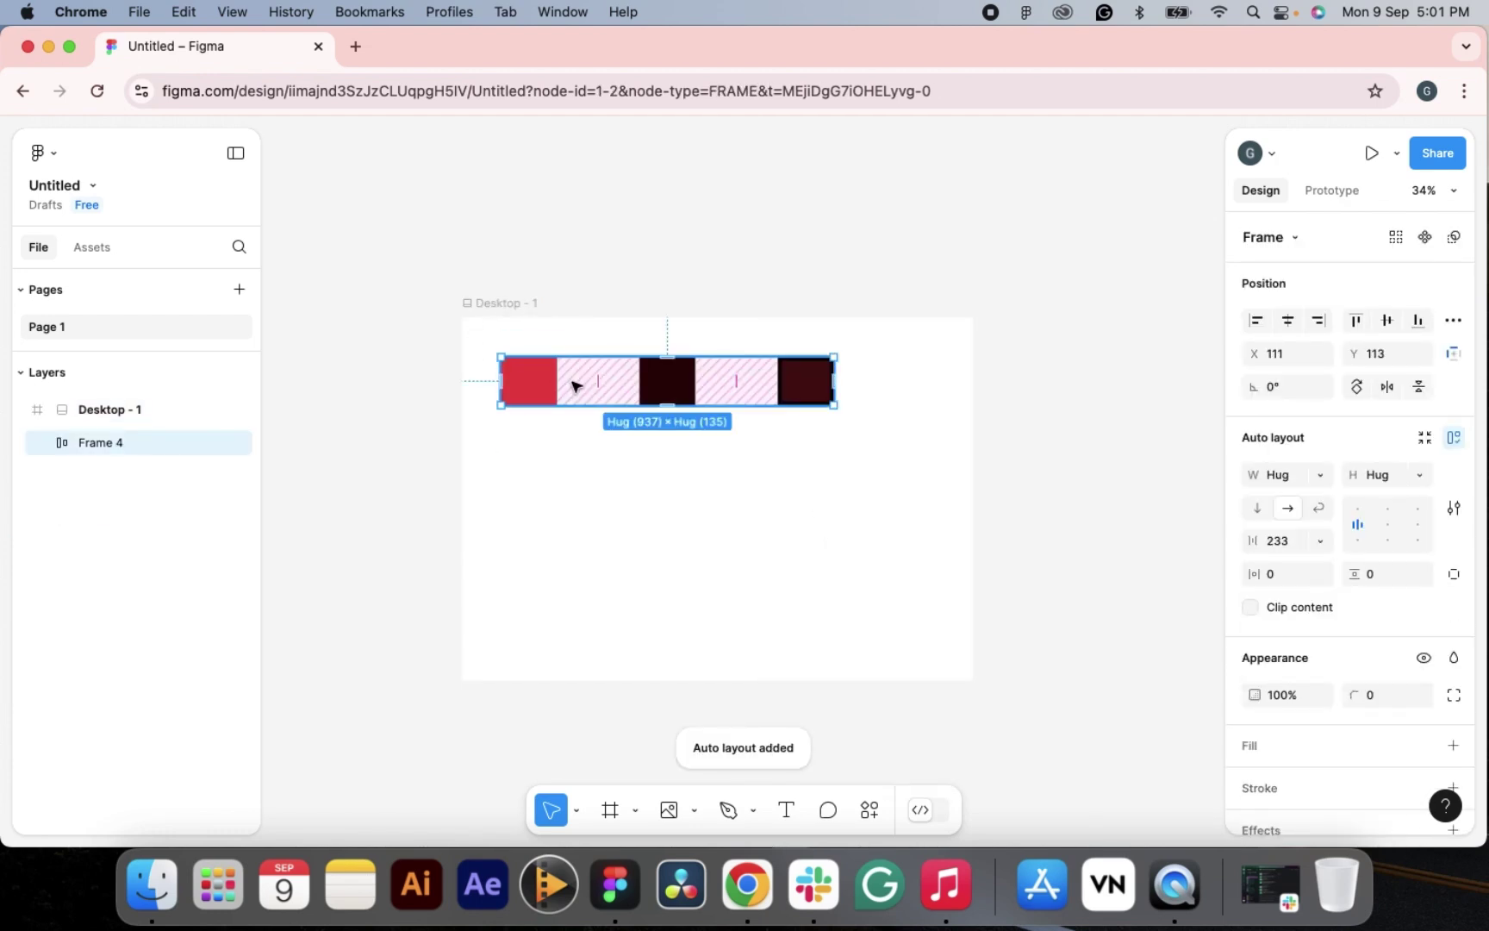
# - Set the auto layout row to centered alignment with an item gap of about 349, positioned at about X 94, Y 96
pyautogui.moveTo(593, 381); pyautogui.dragTo(629, 383)
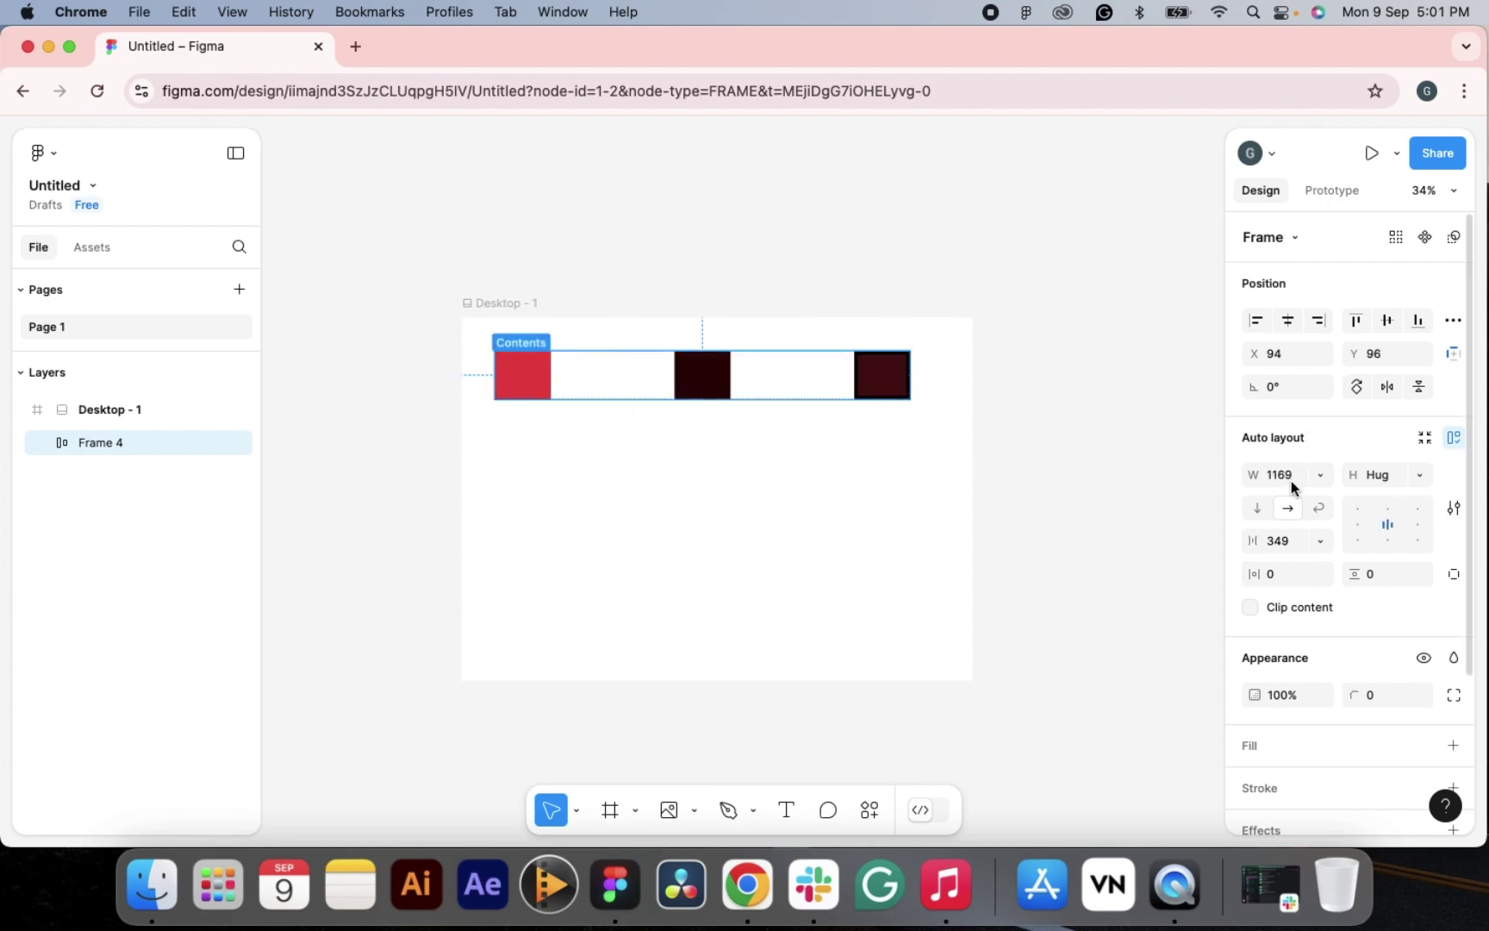
pyautogui.click(1321, 473)
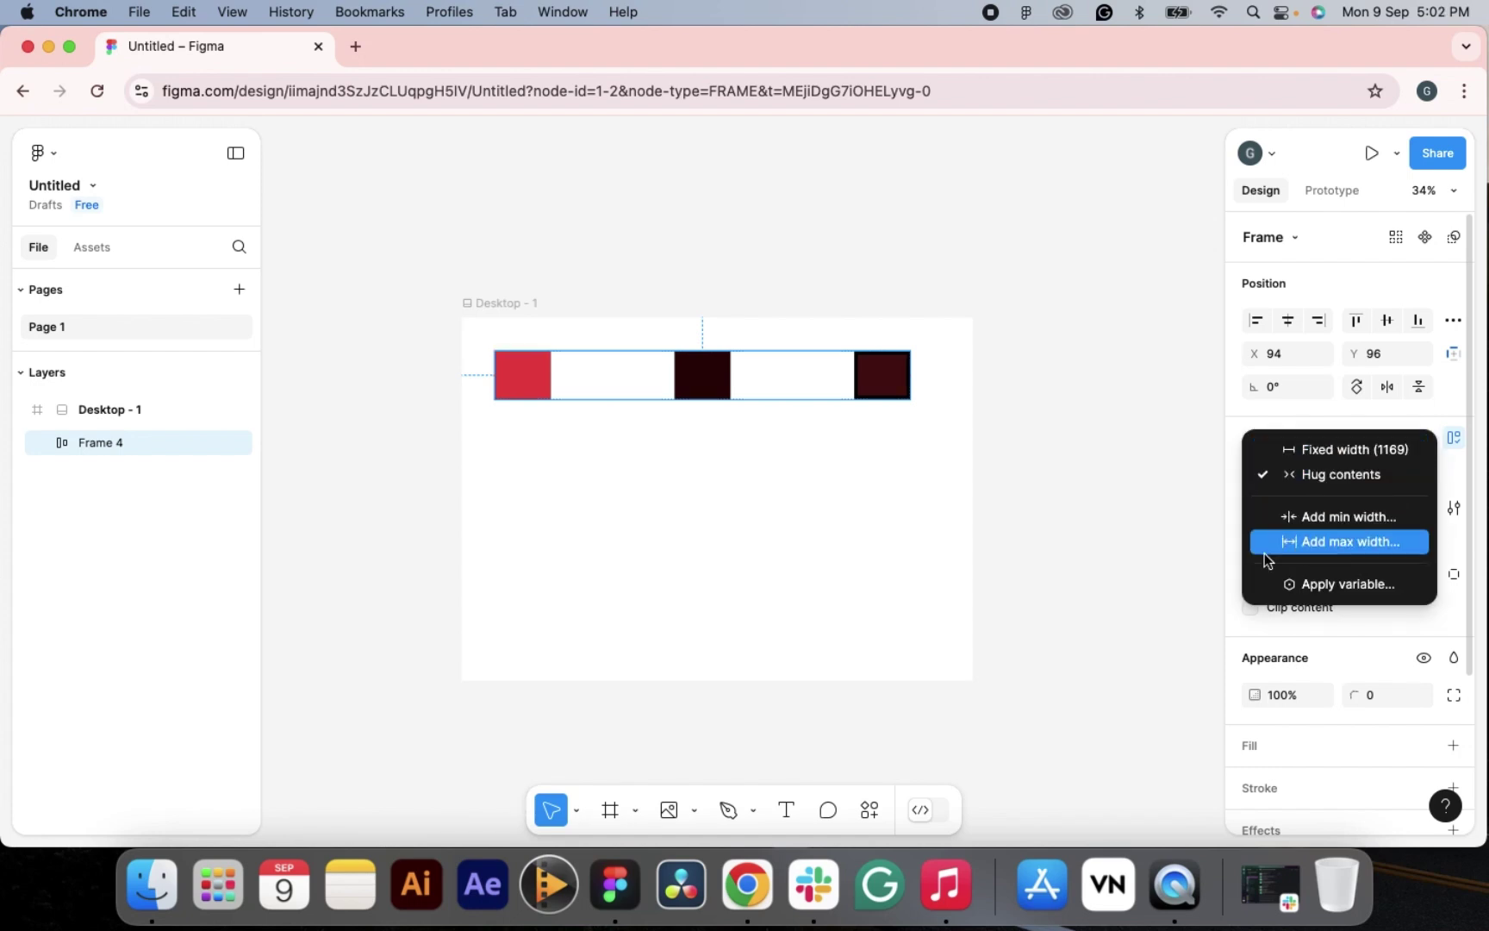
pyautogui.click(1118, 493)
pyautogui.click(1083, 500)
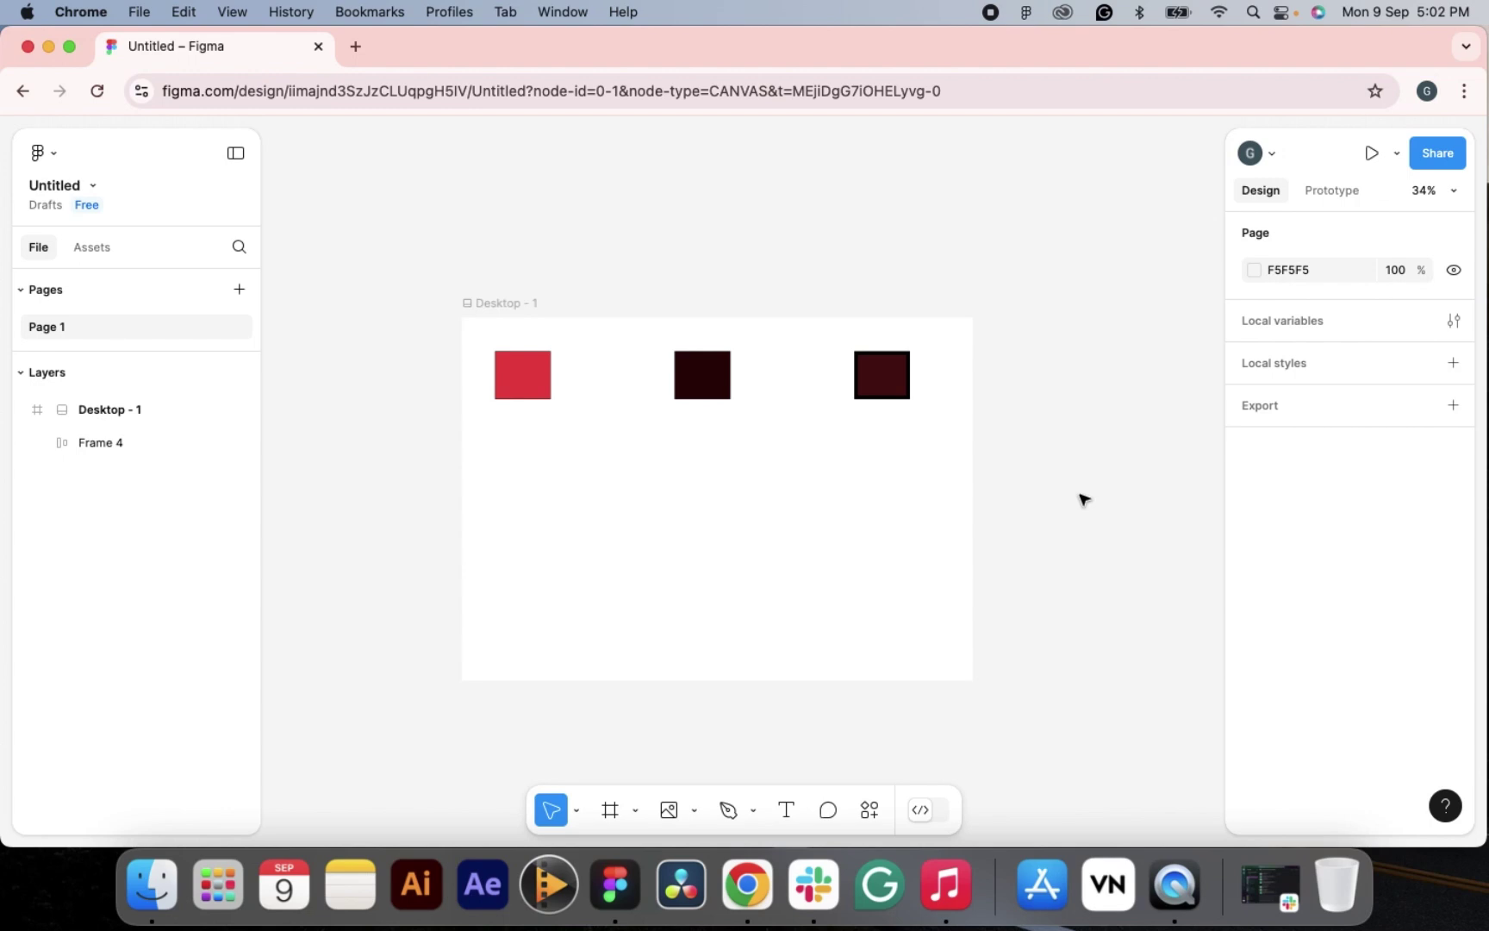
# - Remove the auto layout from the row of three colored frames, including all auto layout nested inside it
pyautogui.click(743, 383)
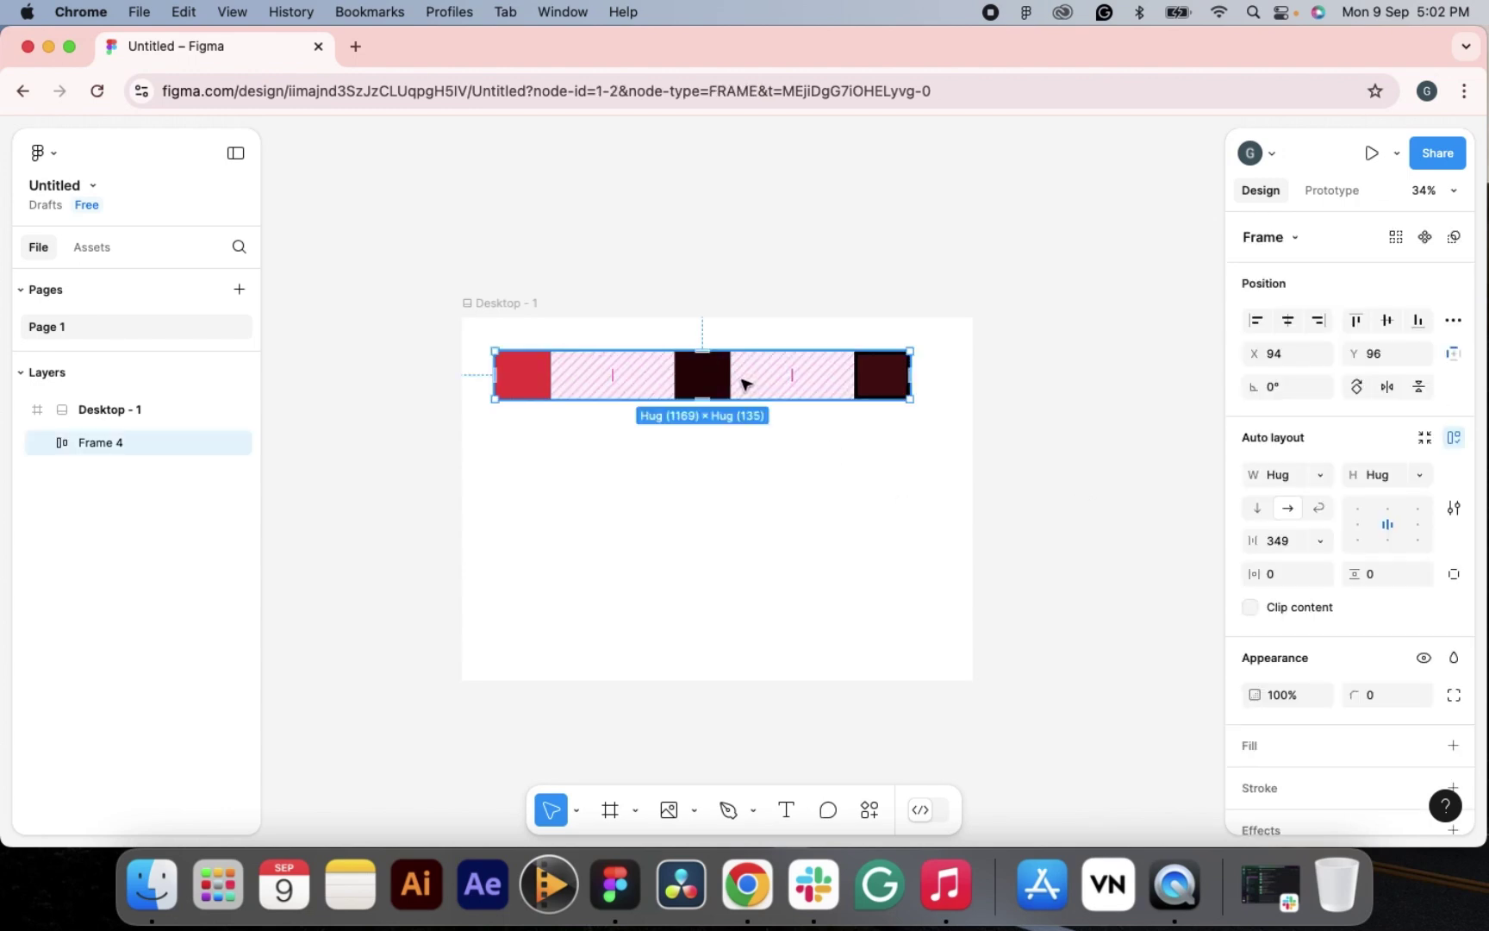
pyautogui.rightClick(744, 380)
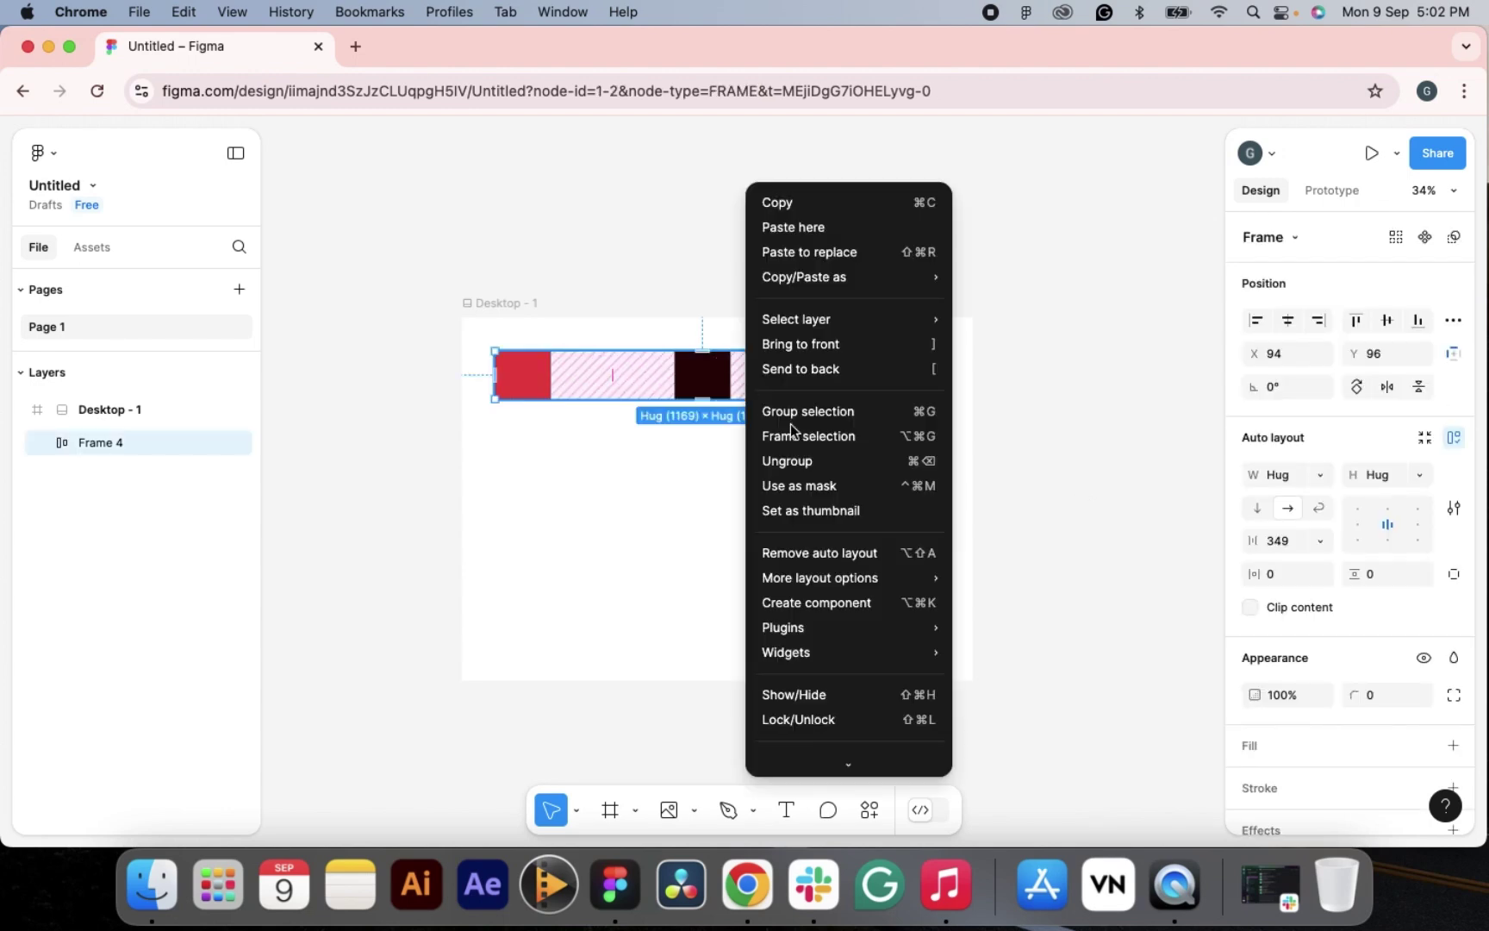
pyautogui.click(821, 551)
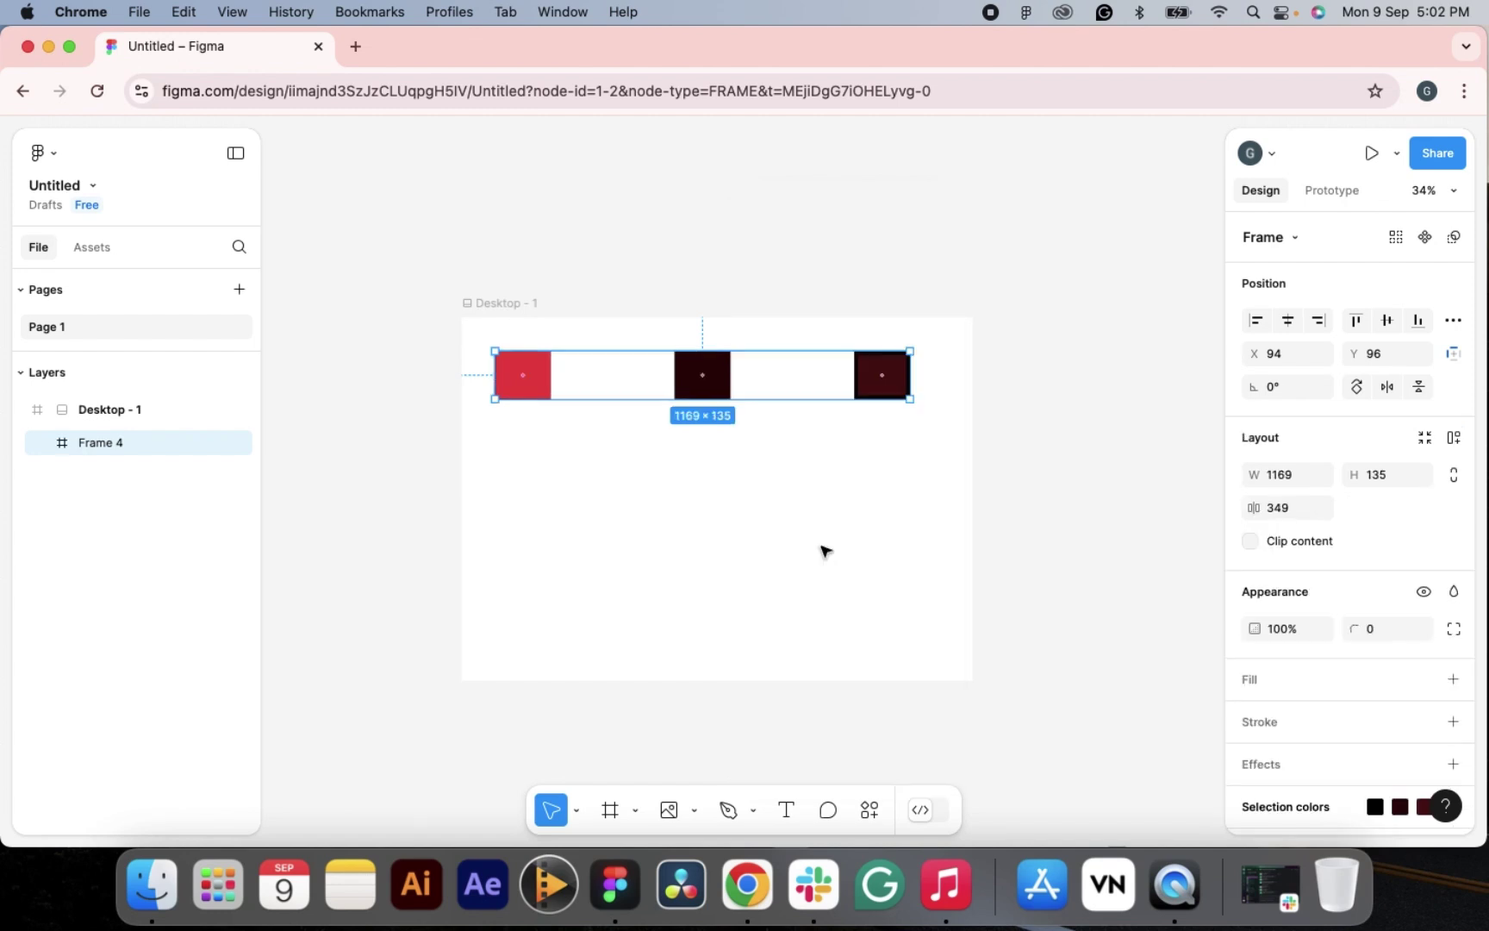
pyautogui.rightClick(739, 392)
pyautogui.moveTo(902, 573)
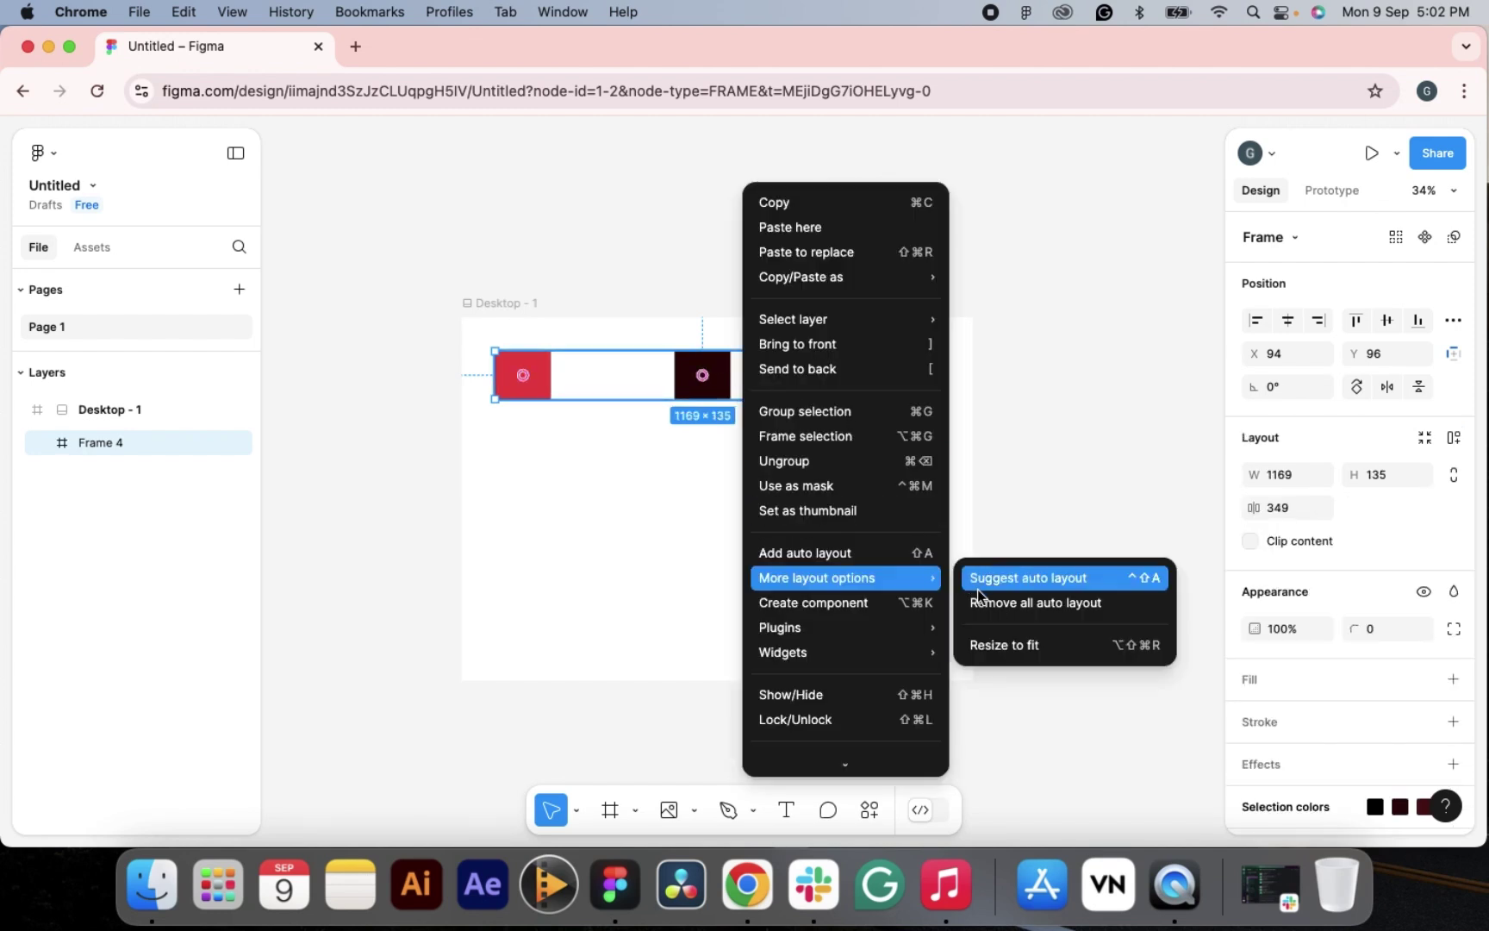
pyautogui.click(985, 603)
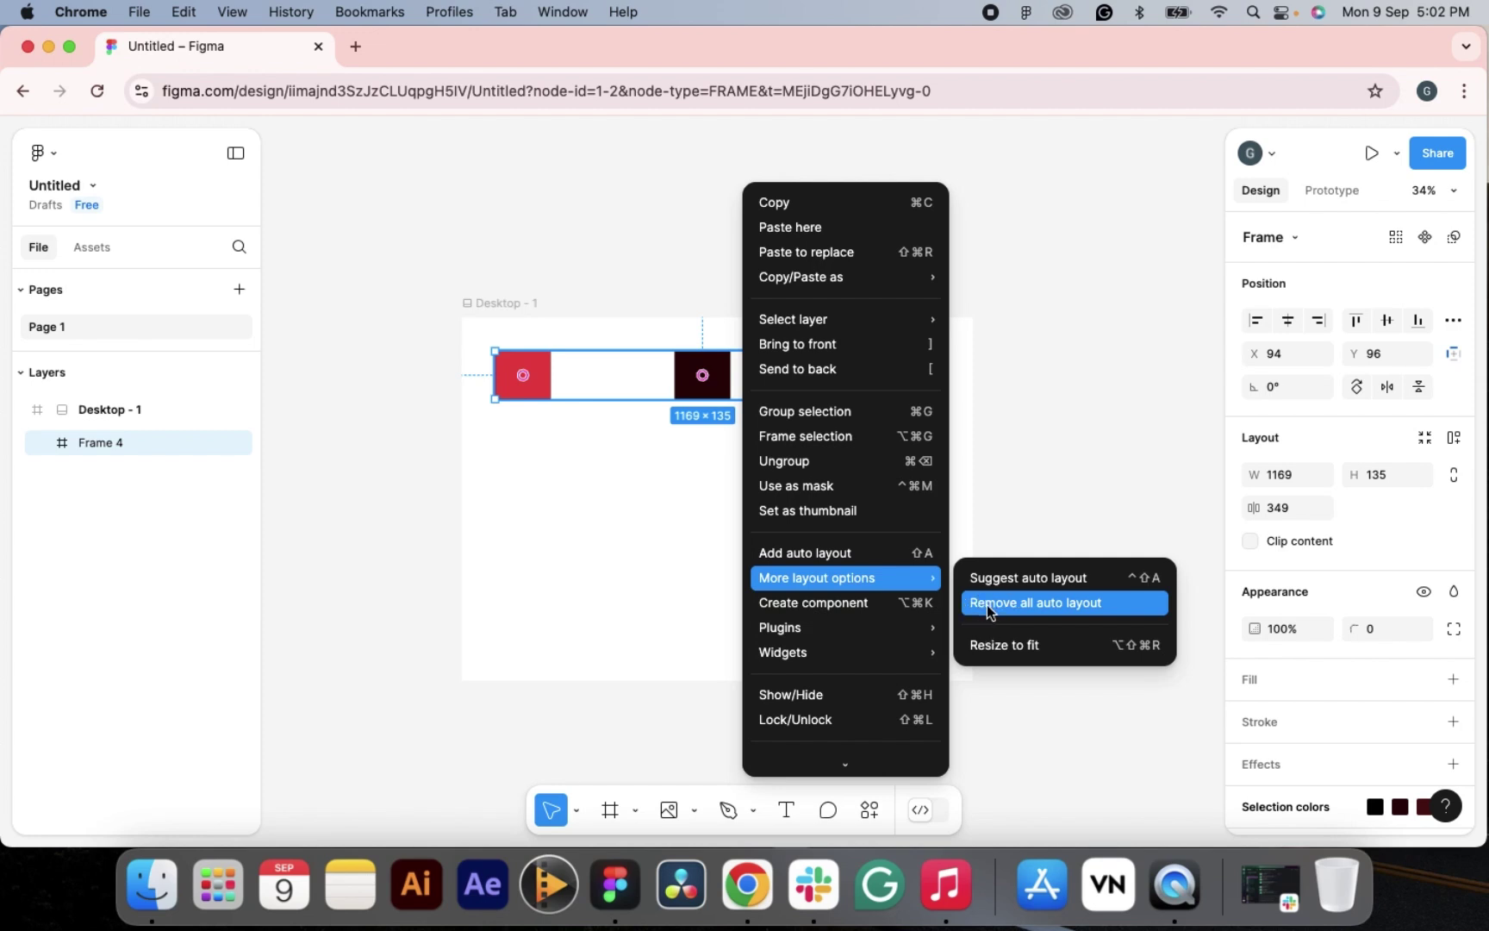
pyautogui.rightClick(815, 394)
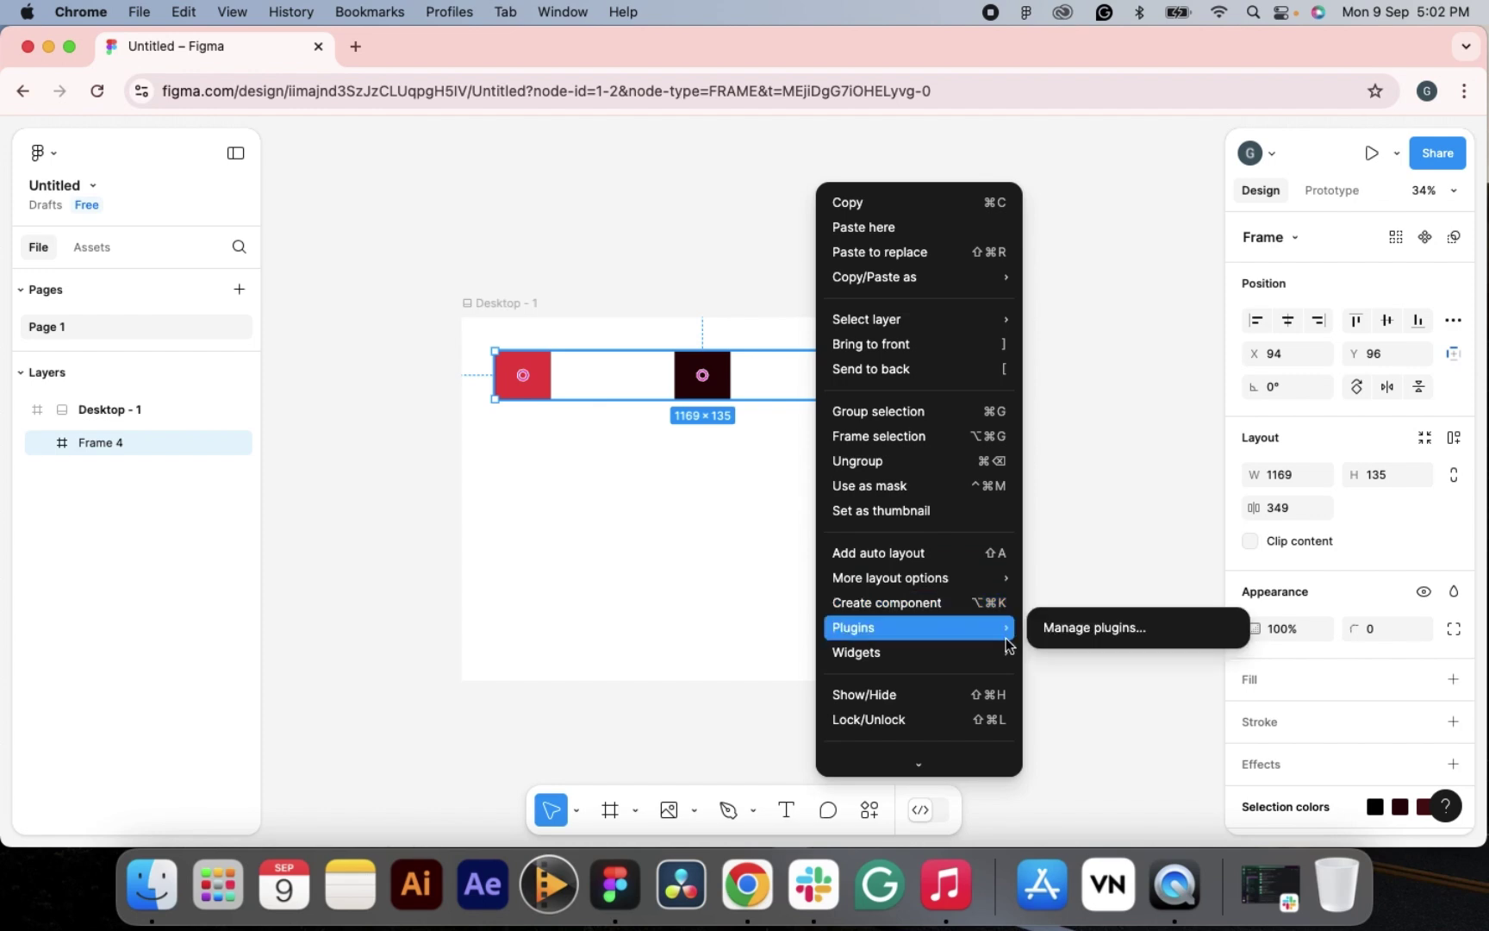
pyautogui.moveTo(997, 659)
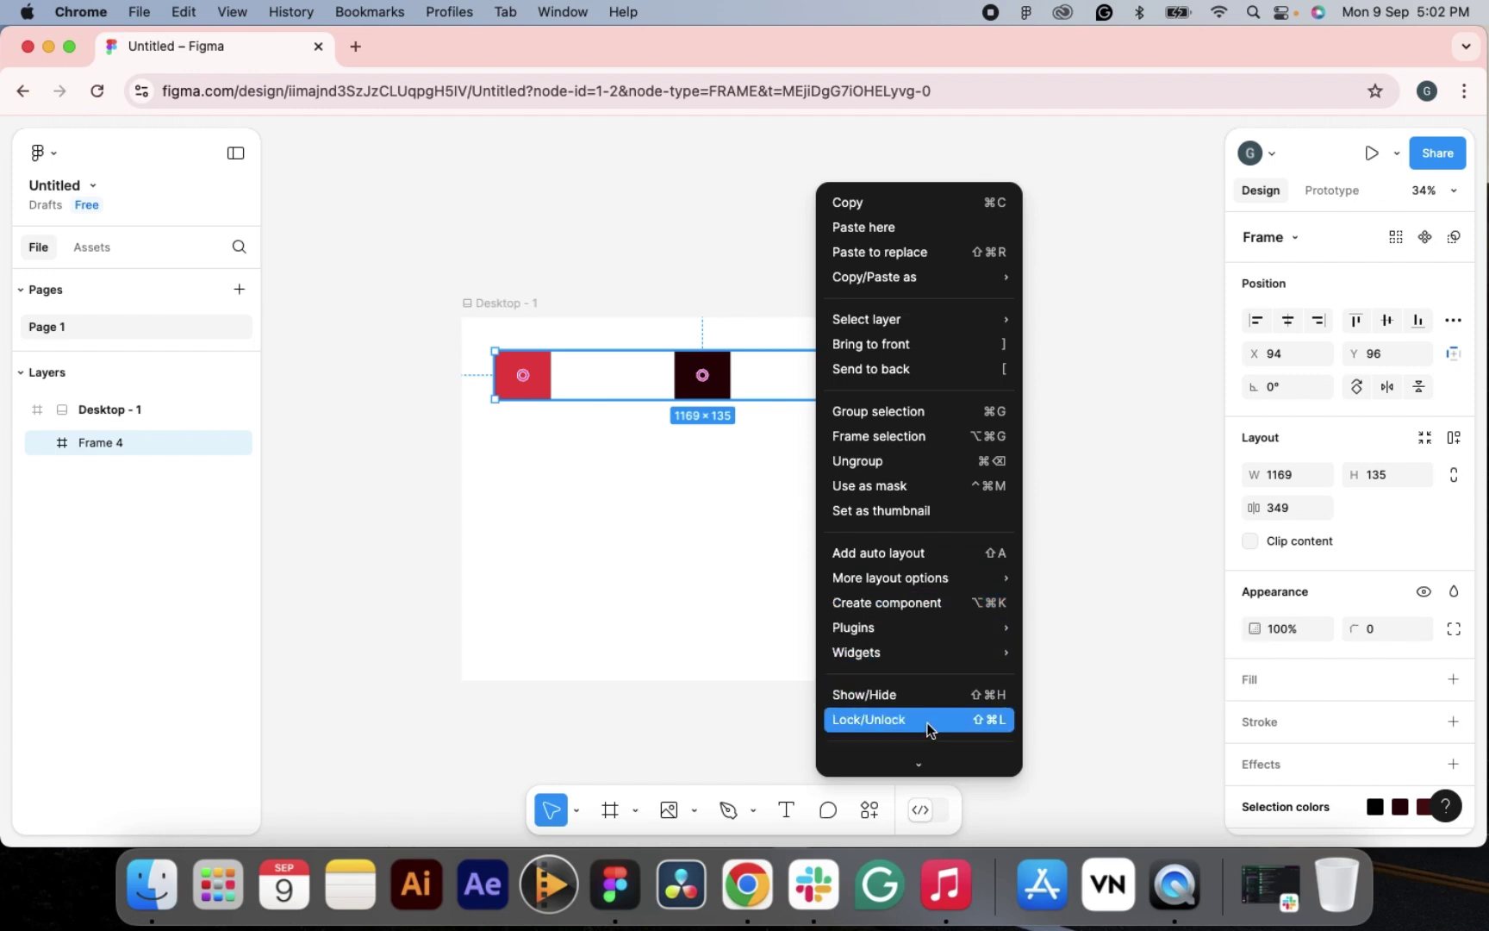
pyautogui.moveTo(921, 762)
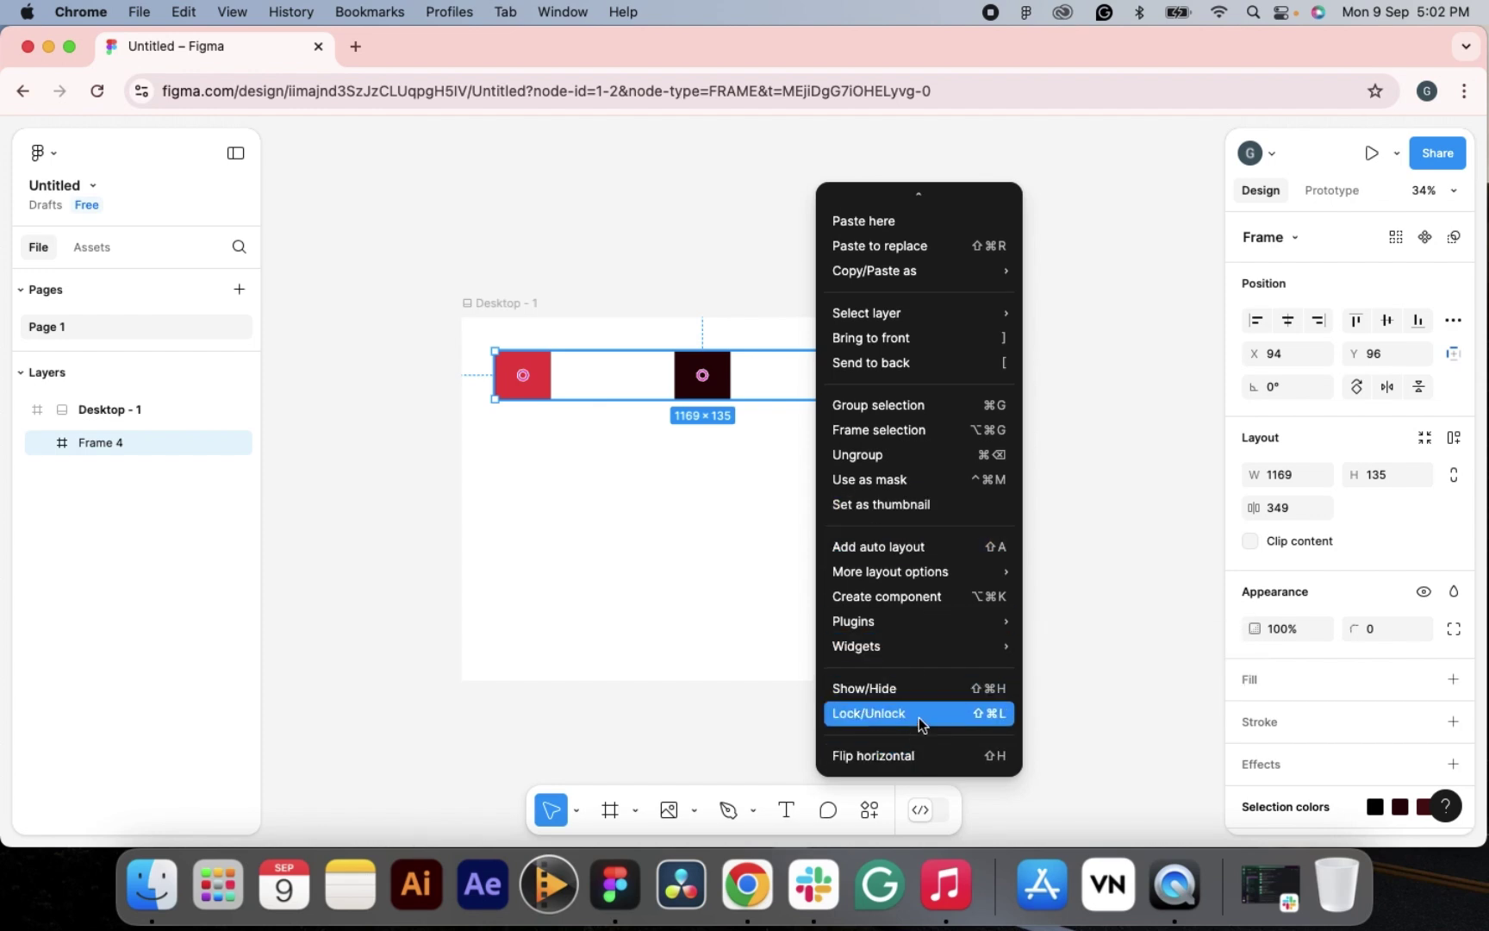
# - Try flipping Frame 4 horizontally and vertically, restoring its original orientation after each flip
pyautogui.click(919, 757)
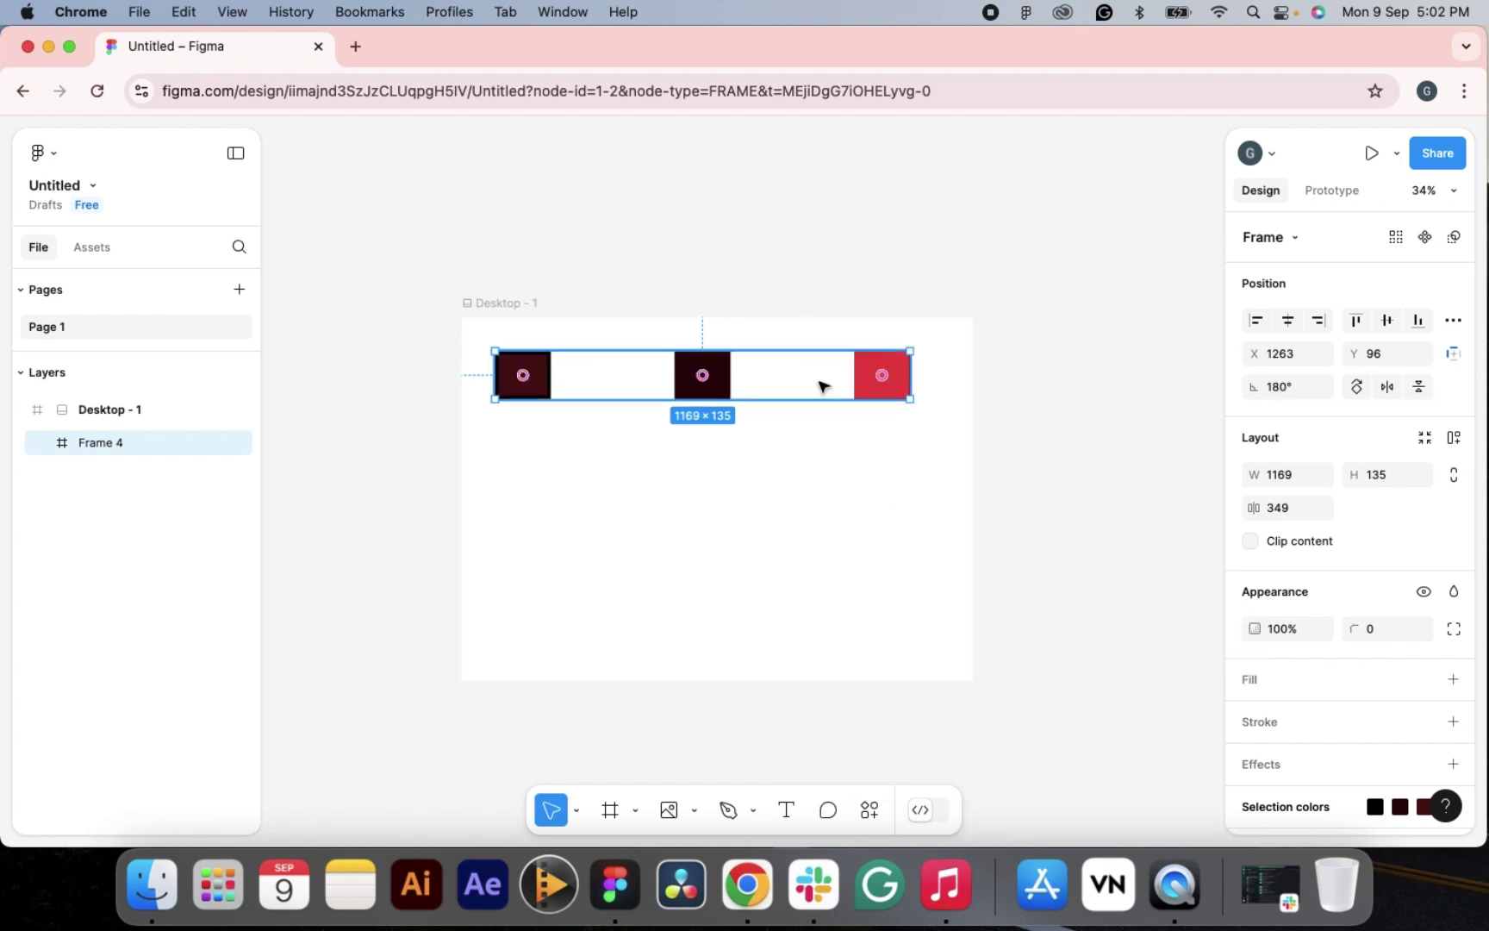
pyautogui.press('super+z')
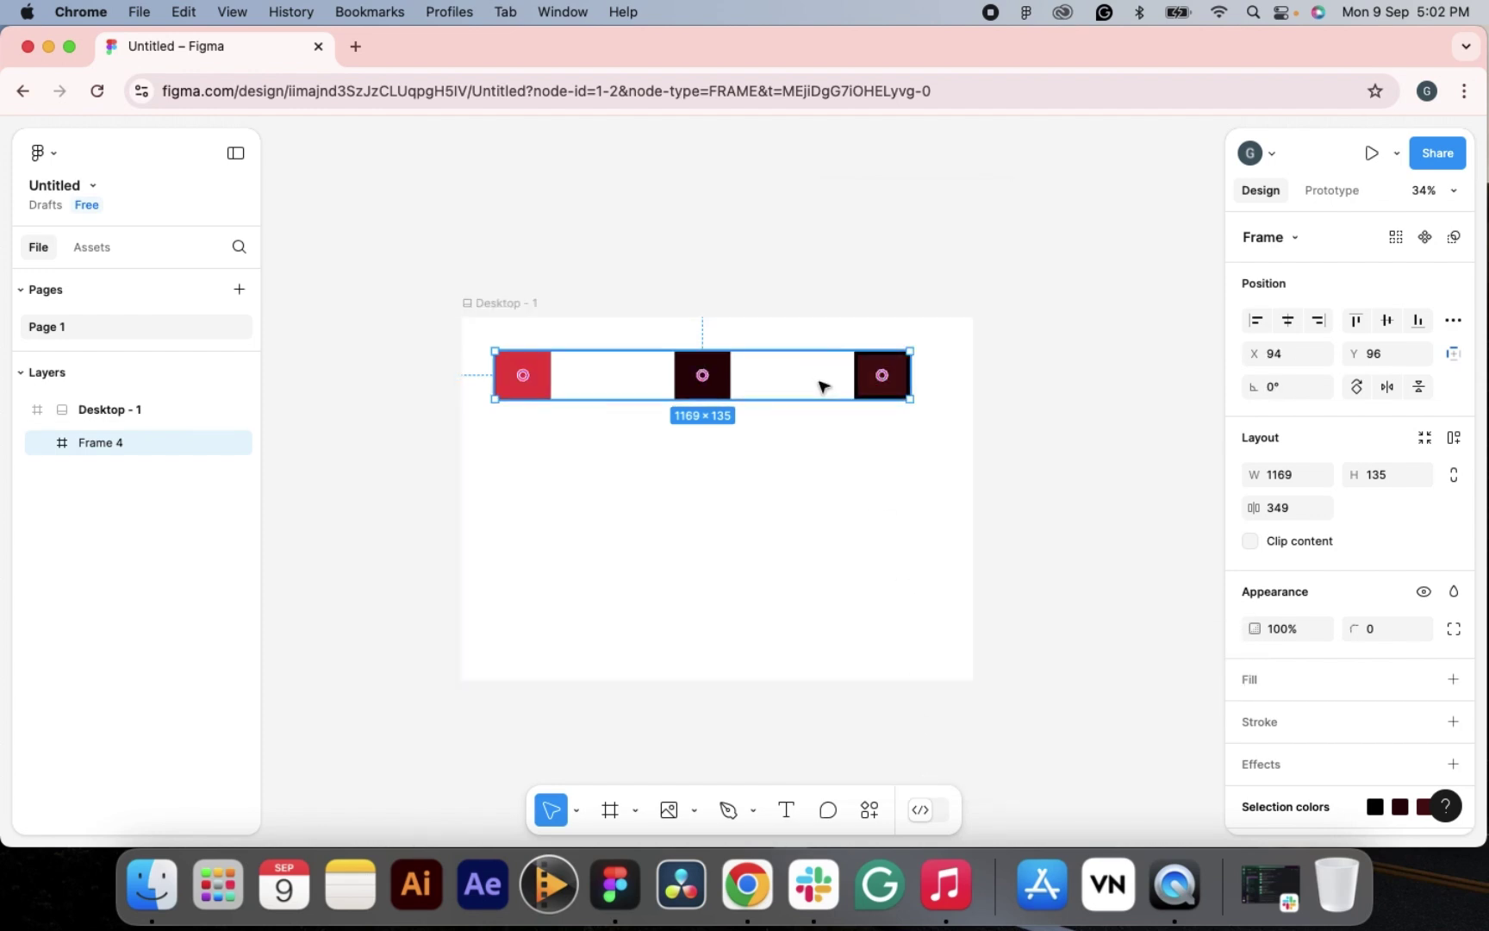
pyautogui.click(1424, 392)
pyautogui.click(1384, 387)
pyautogui.click(1386, 388)
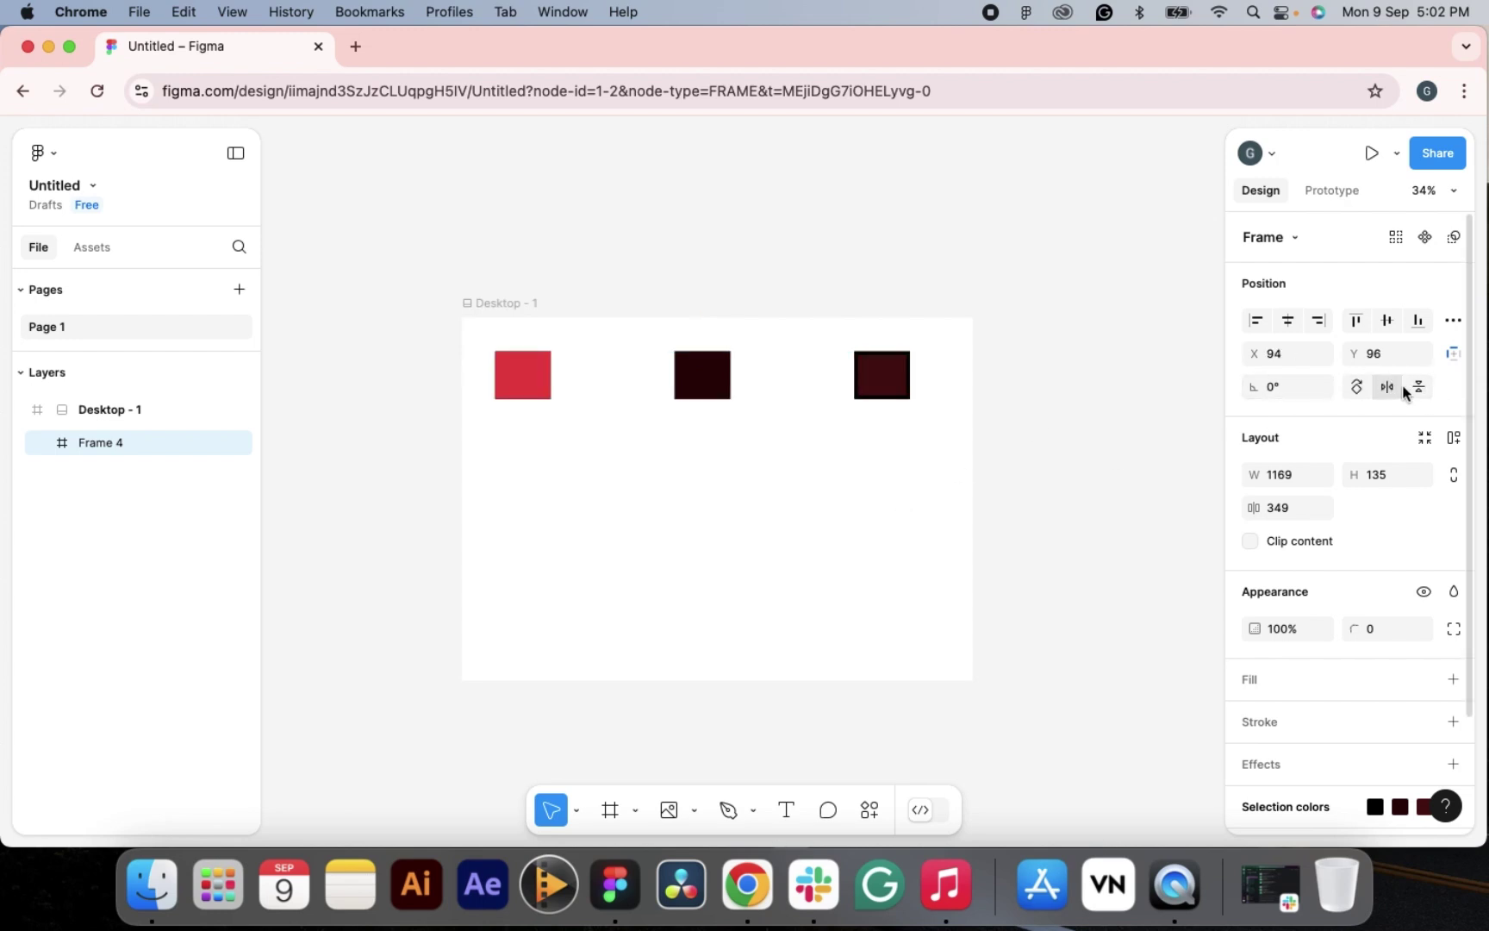
pyautogui.click(1418, 386)
pyautogui.click(1418, 386)
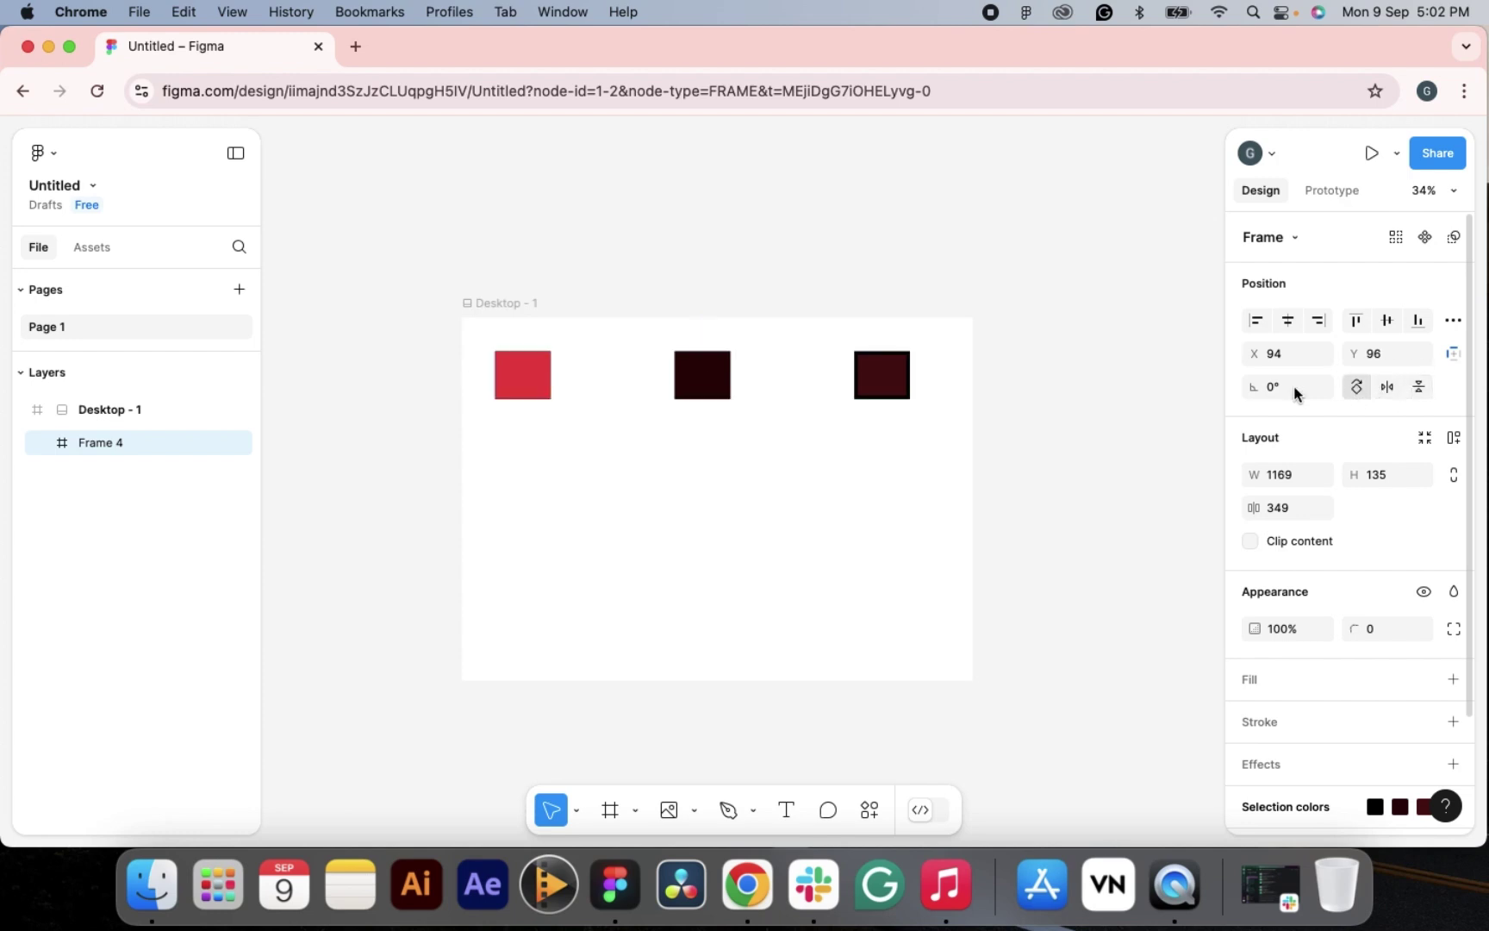
# - Try rotating Frame 4 freely, set its rotation to 90°, and change it to 180°
pyautogui.moveTo(1259, 386)
pyautogui.mouseDown()
pyautogui.moveTo(1223, 386)
pyautogui.moveTo(1260, 386)
pyautogui.mouseUp()
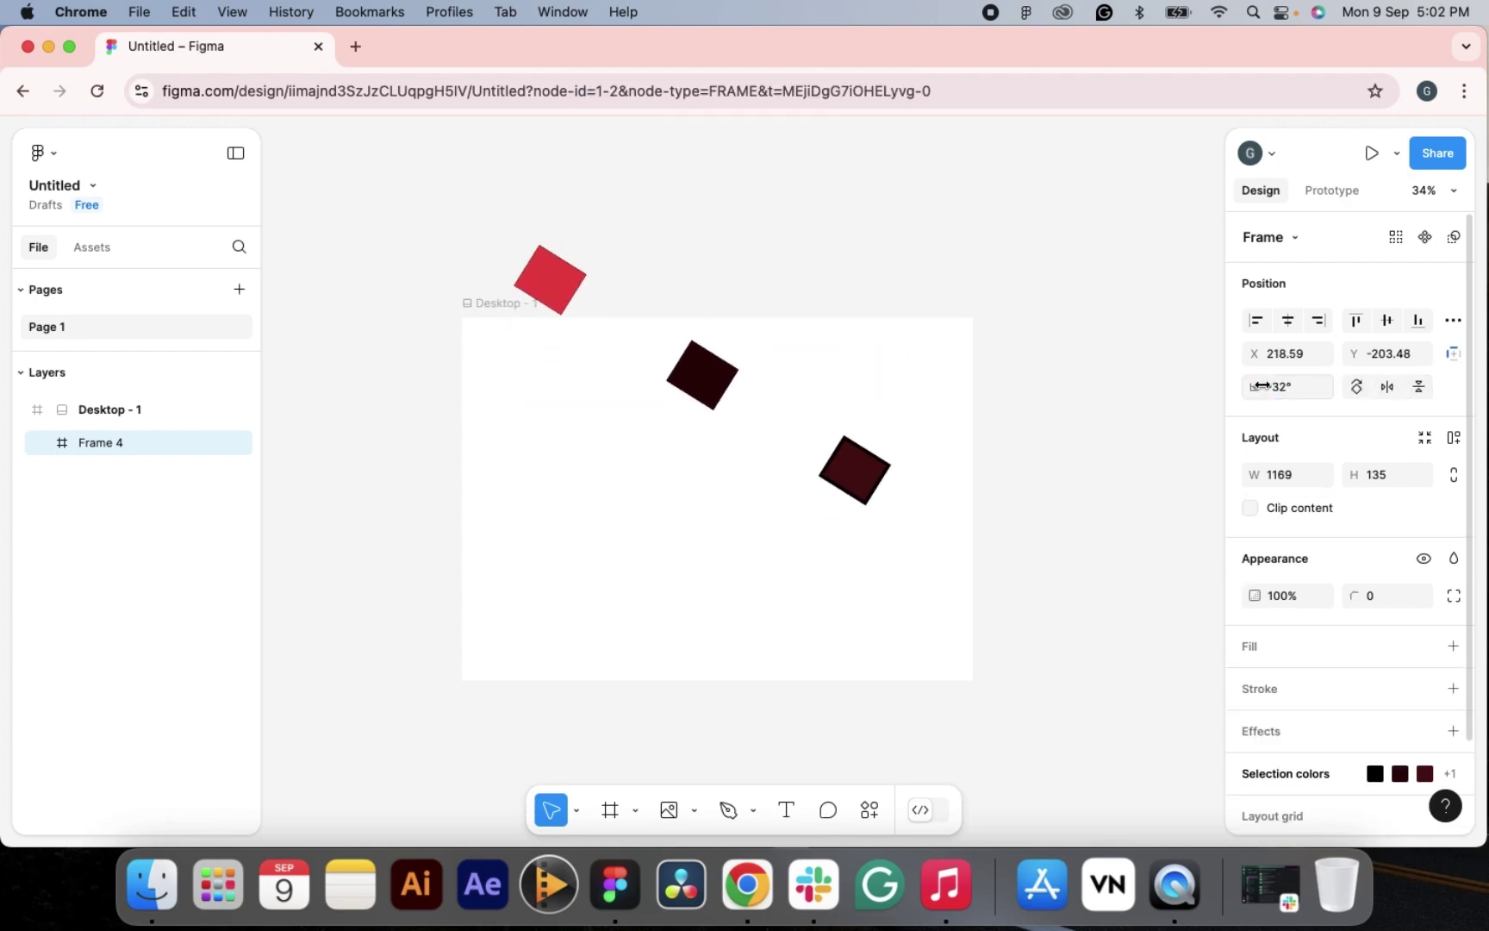
pyautogui.click(1287, 386)
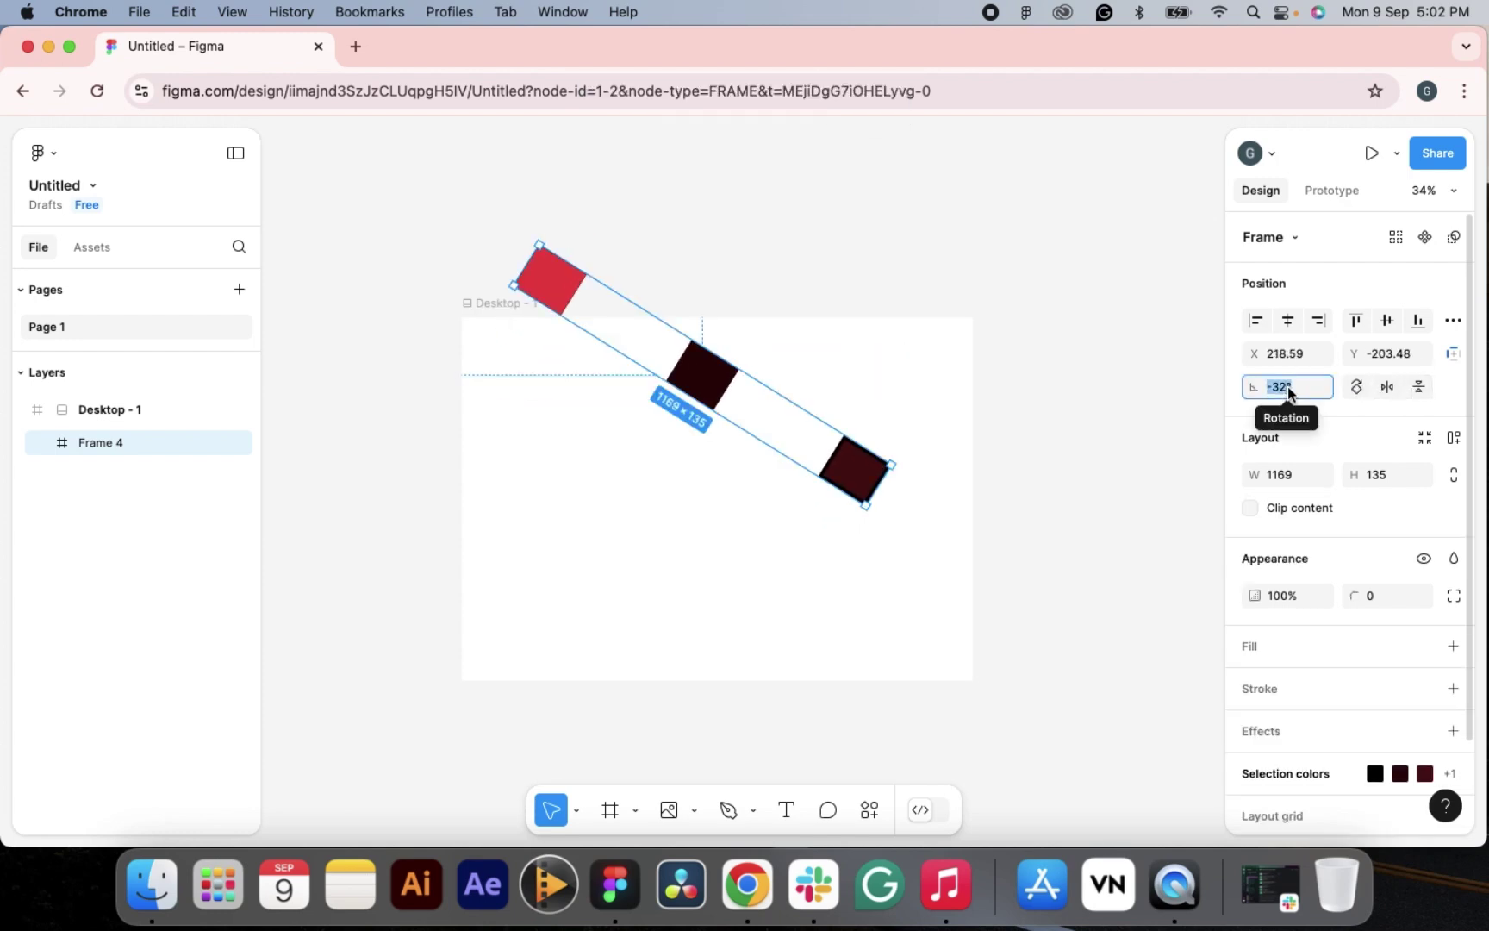
pyautogui.write('90')
pyautogui.press('Return')
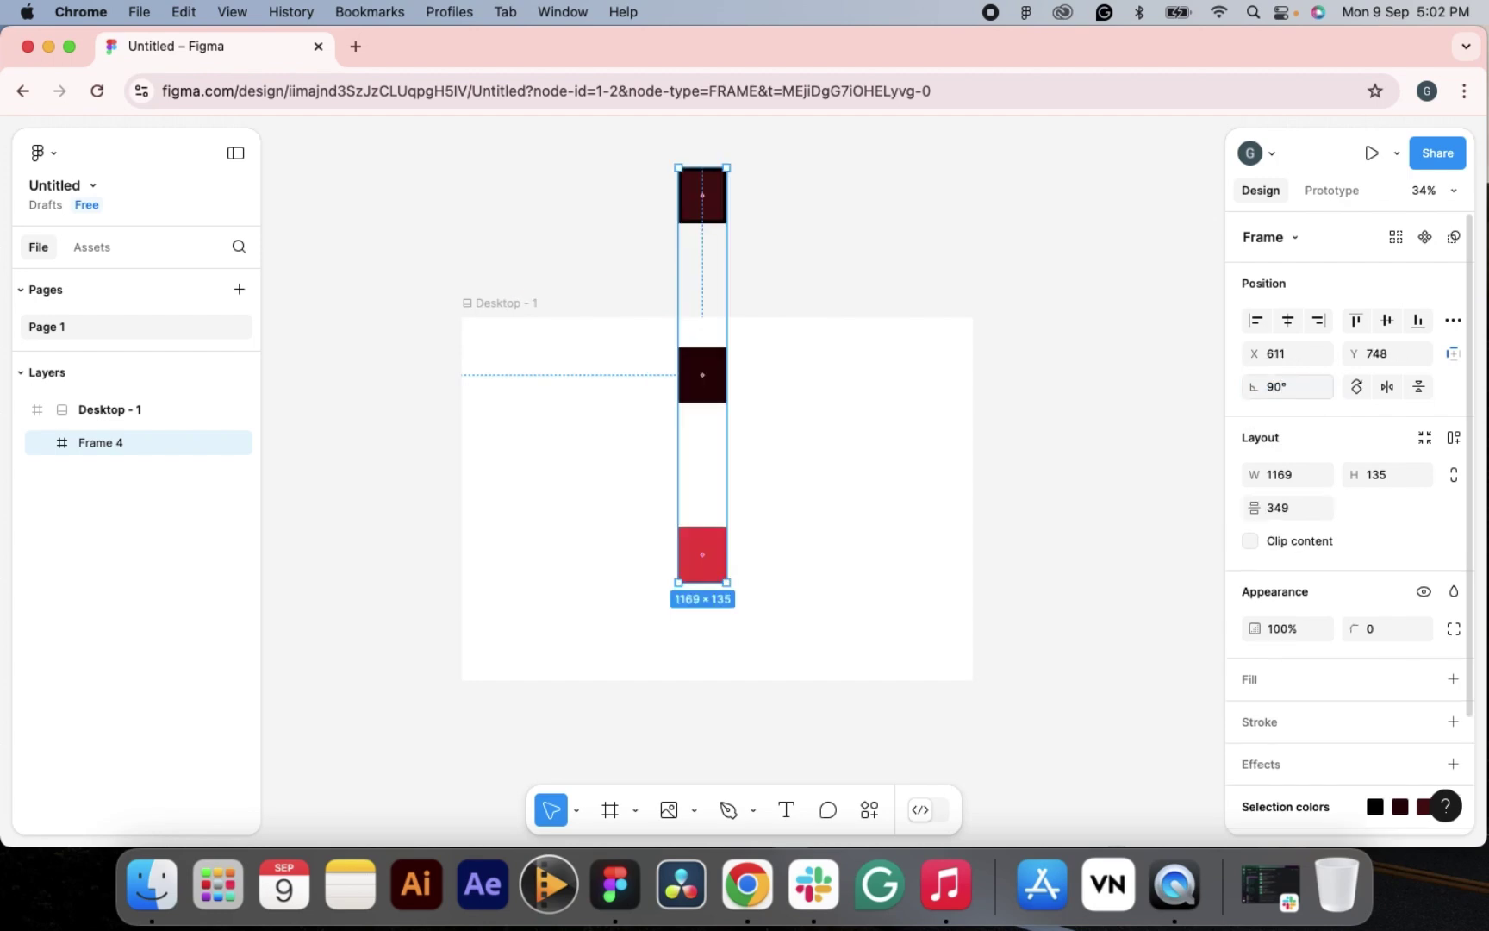
pyautogui.click(1290, 389)
pyautogui.write('180')
pyautogui.press('Return')
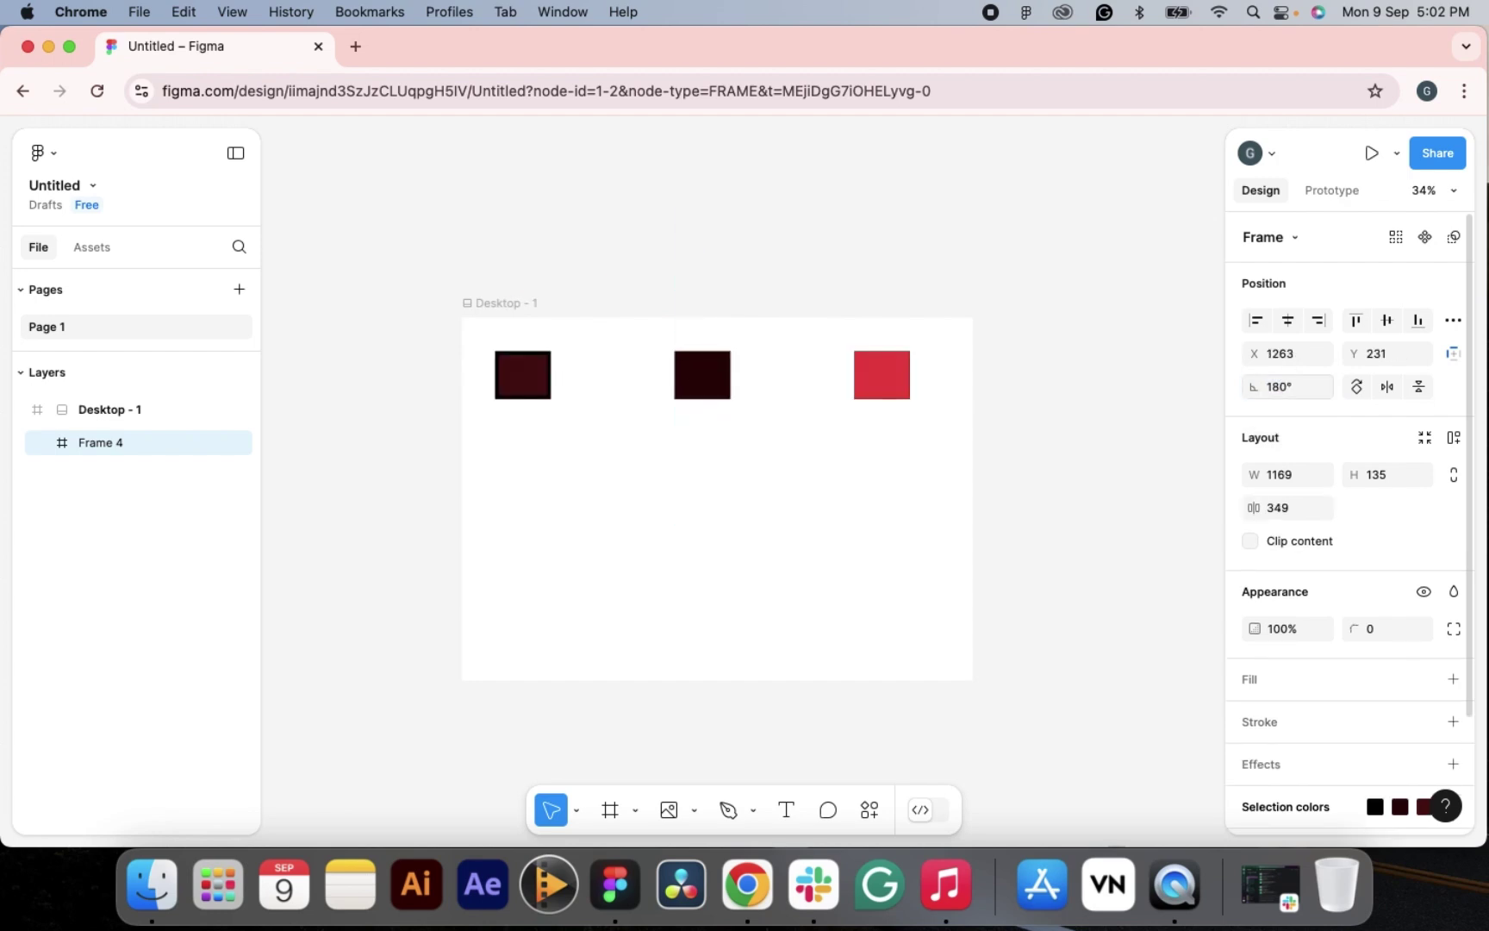
# - Turn Frame 4 four times by 90°, reset its rotation to 0° and deselect it
pyautogui.click(1357, 387)
pyautogui.click(1358, 387)
pyautogui.click(1358, 387)
pyautogui.click(1358, 387)
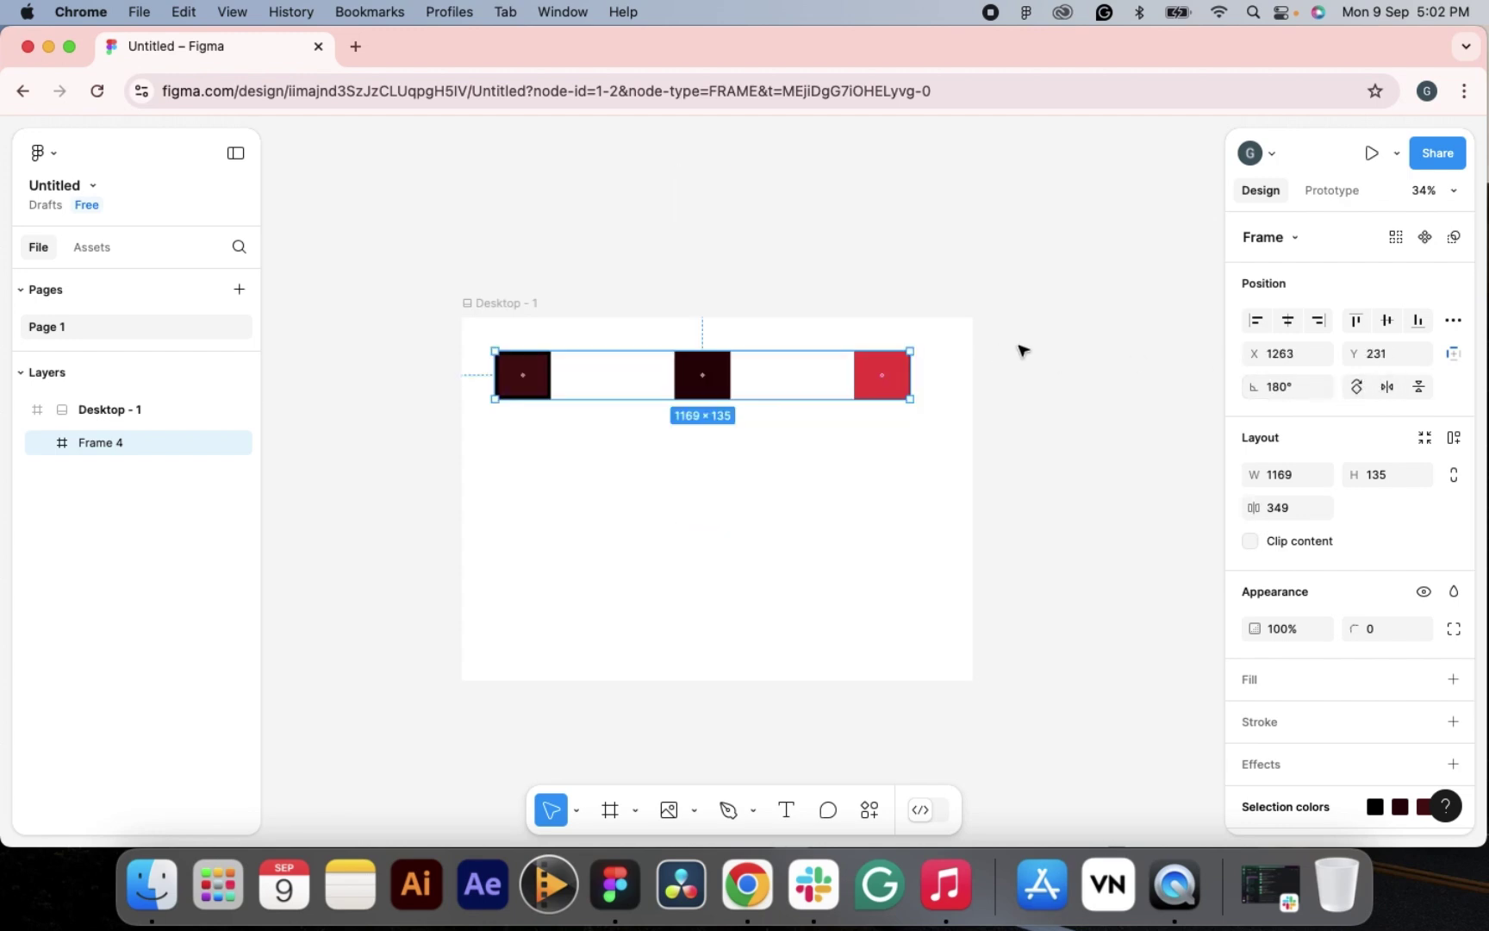
pyautogui.write('0')
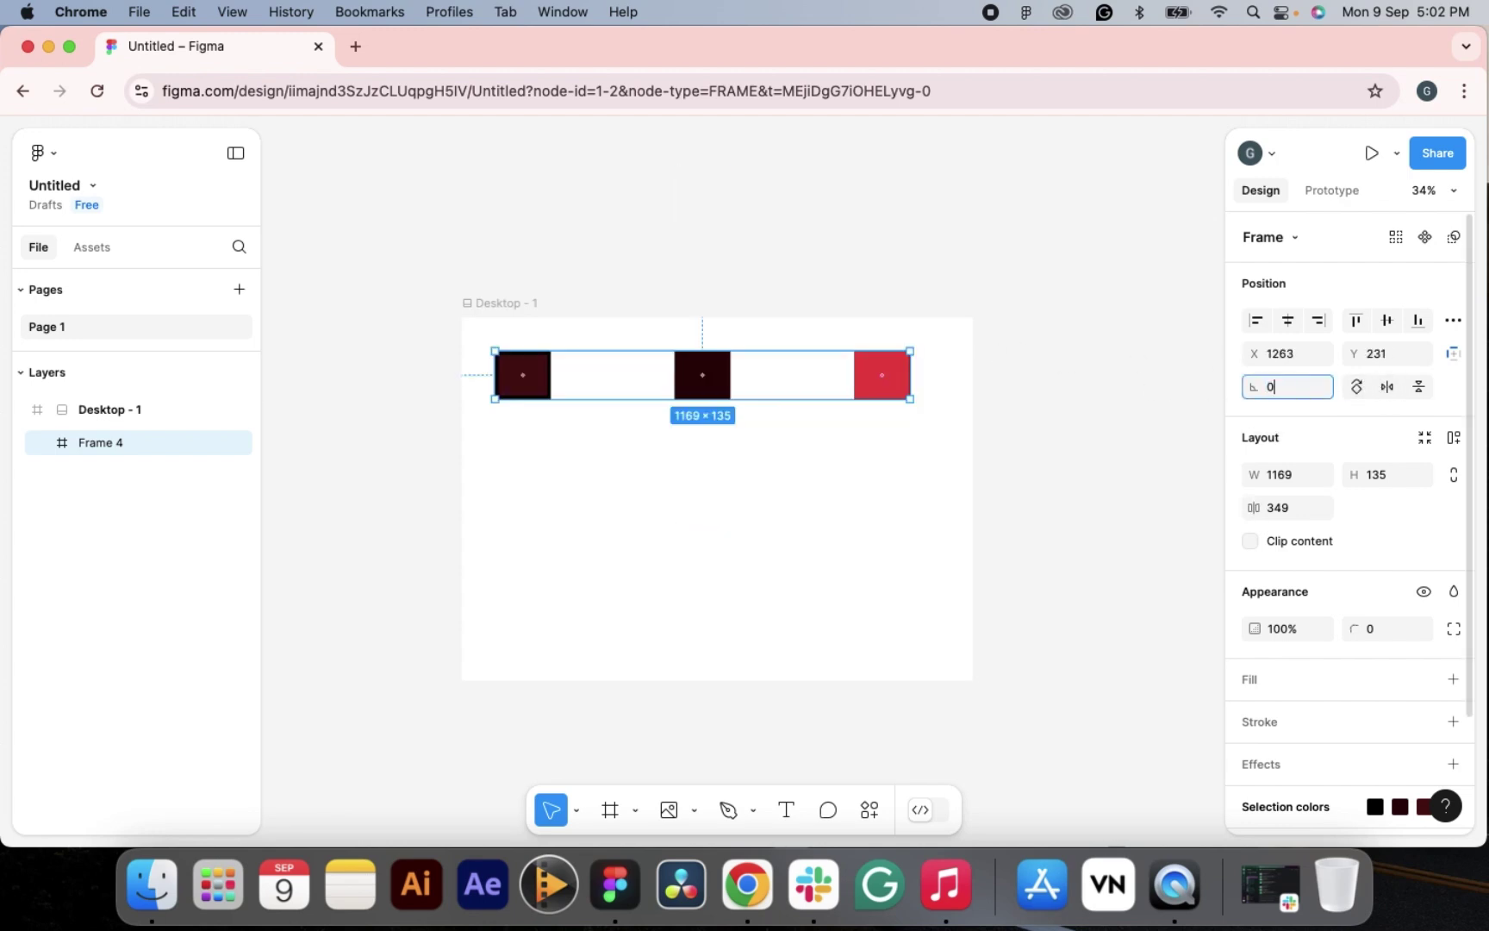
pyautogui.press('Return')
pyautogui.click(1105, 463)
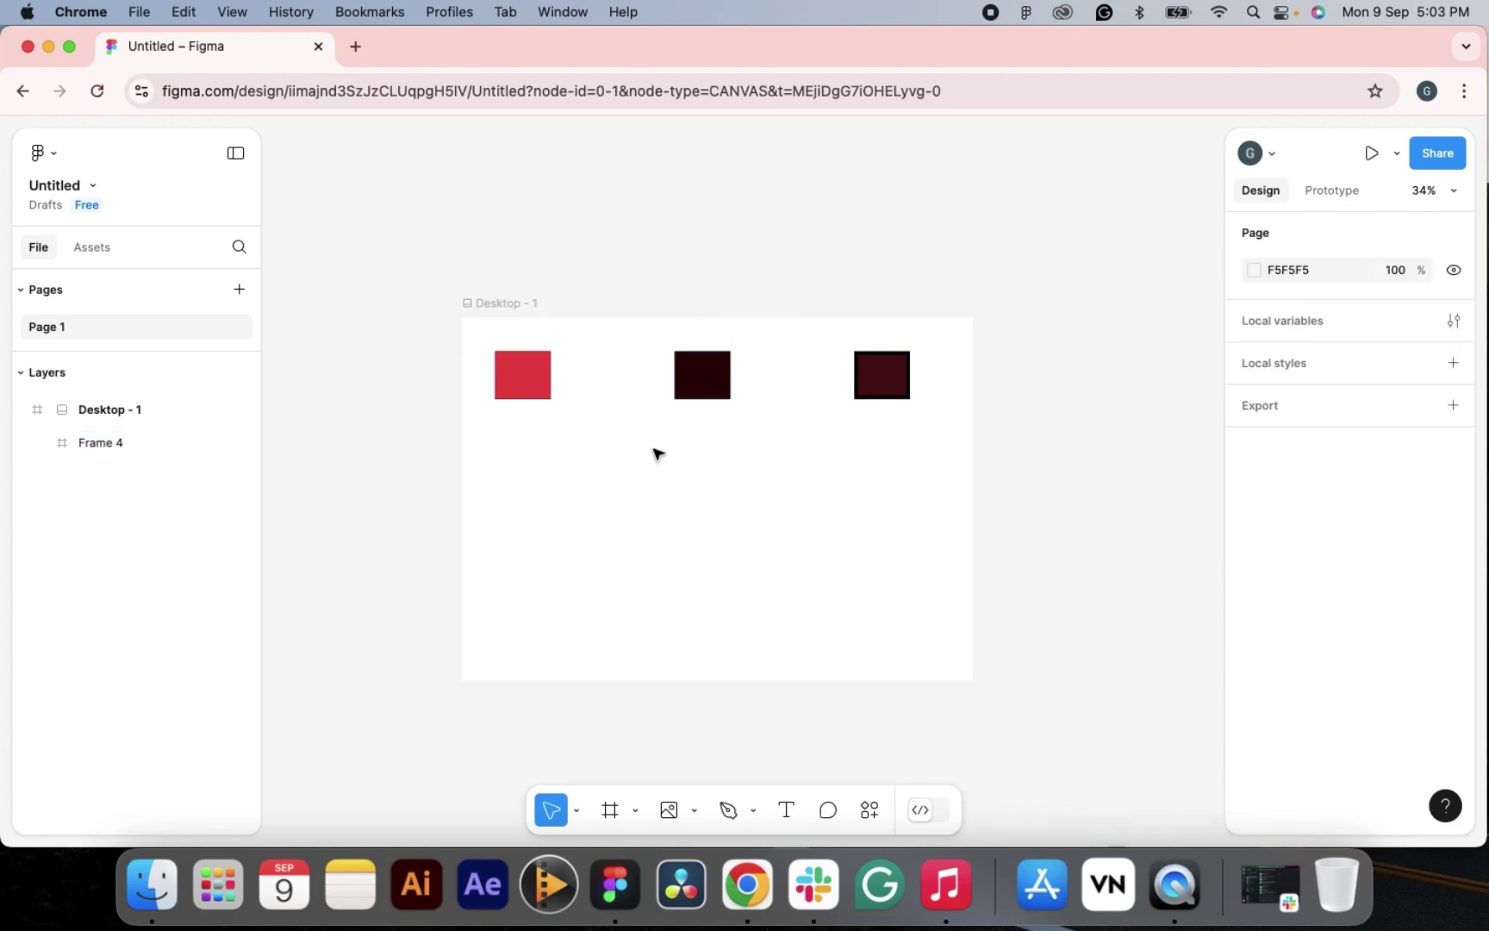
pyautogui.click(53, 160)
# - Select Frame 2 in Desktop - 1 and review its design properties and prototype settings
pyautogui.moveTo(70, 294)
pyautogui.click(877, 376)
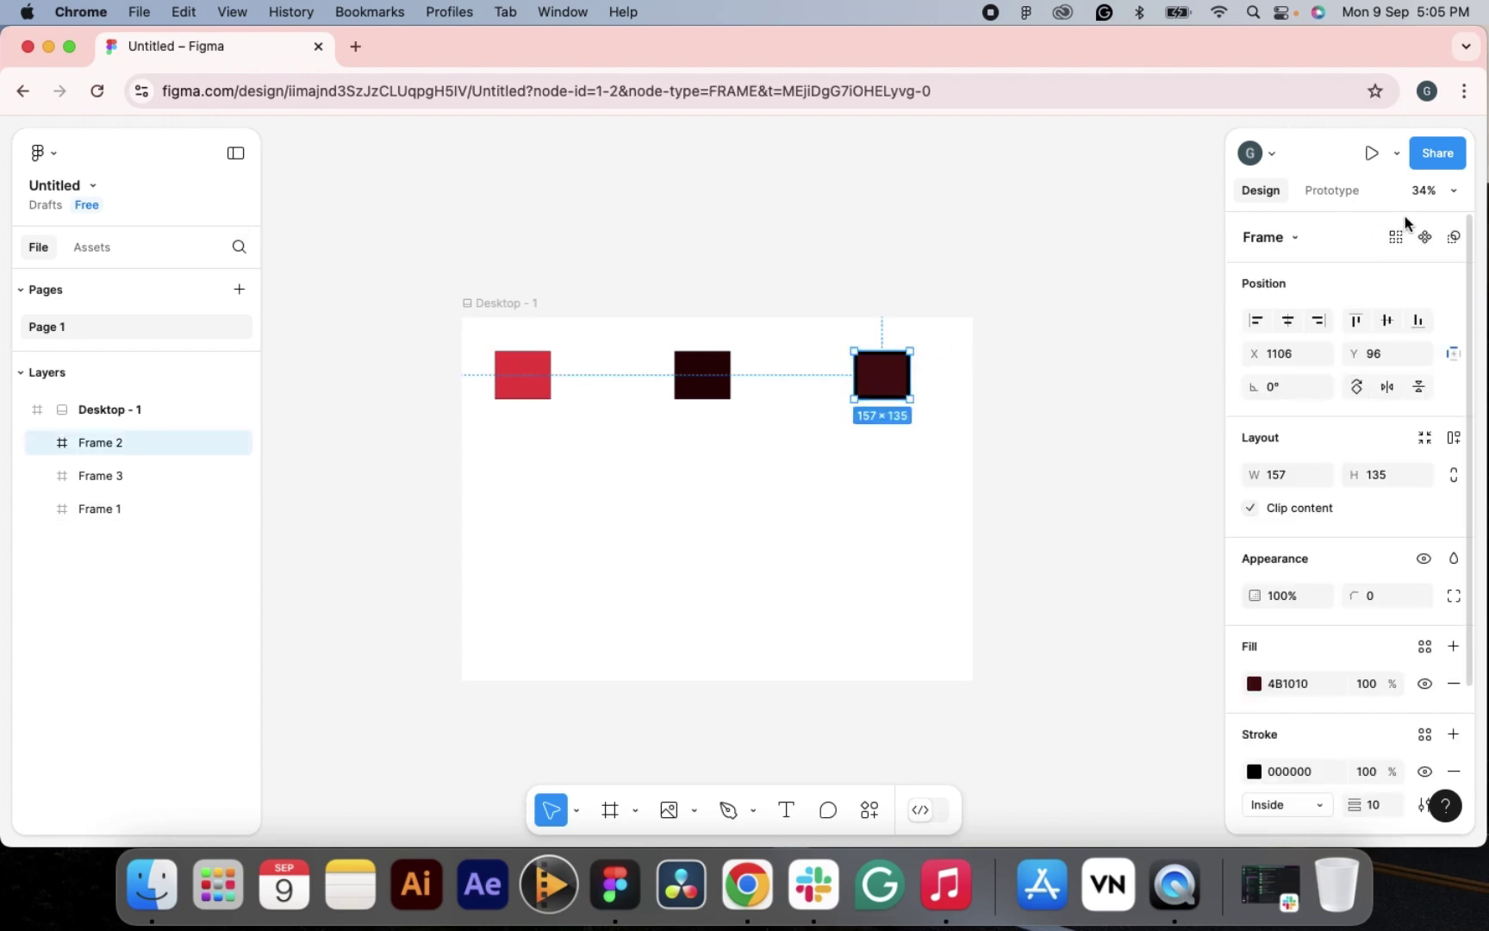
pyautogui.scroll(-3, 1325, 662)
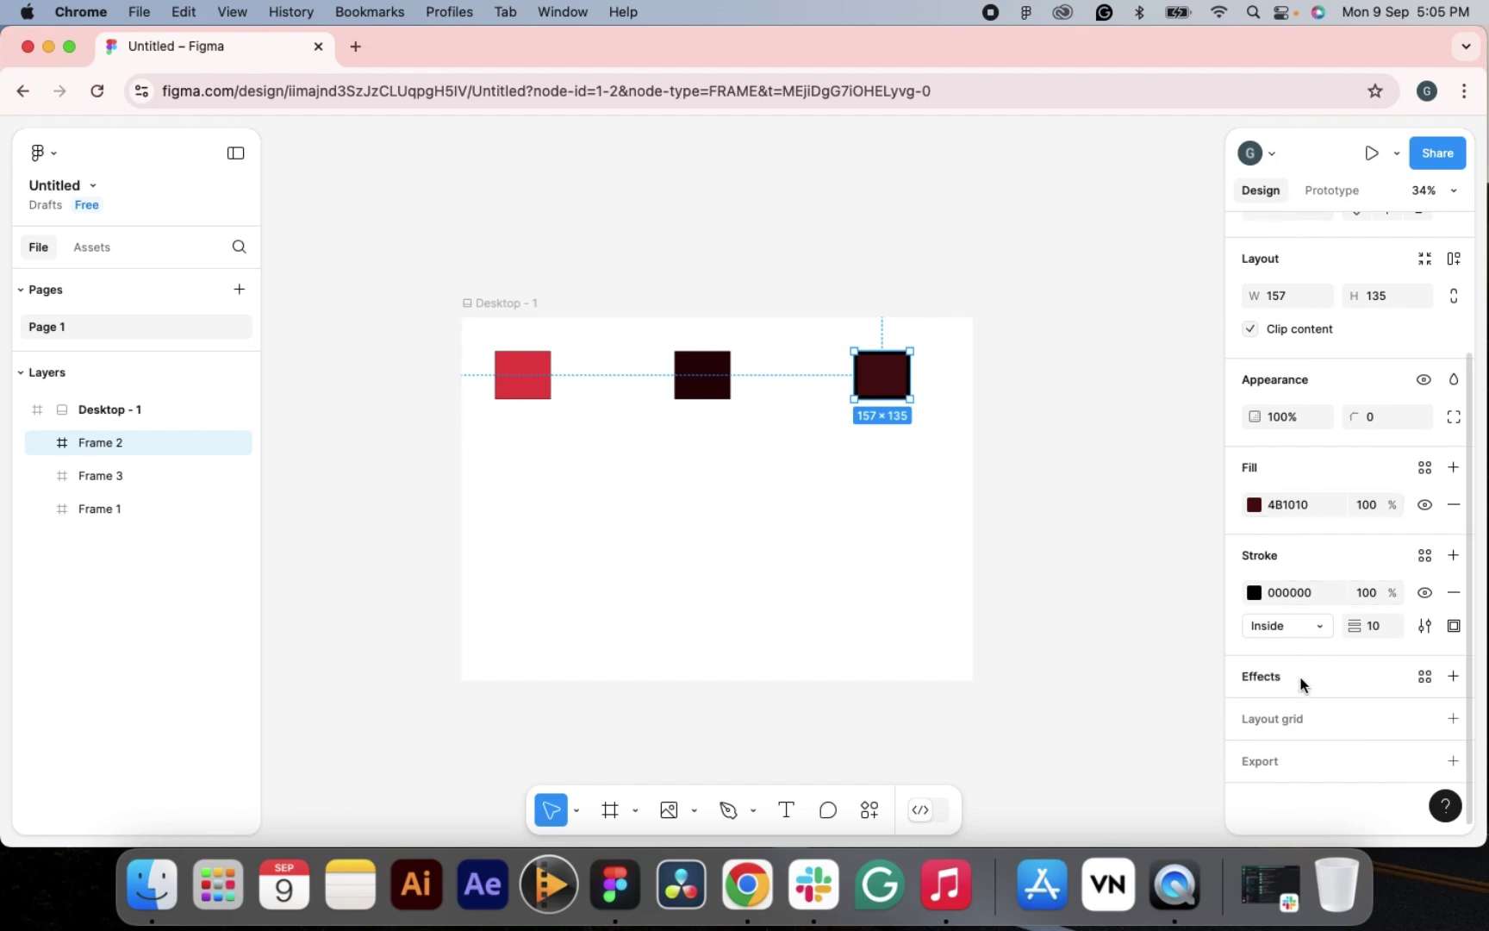
pyautogui.scroll(3, 1405, 674)
pyautogui.scroll(-3, 1404, 674)
pyautogui.scroll(3, 1404, 680)
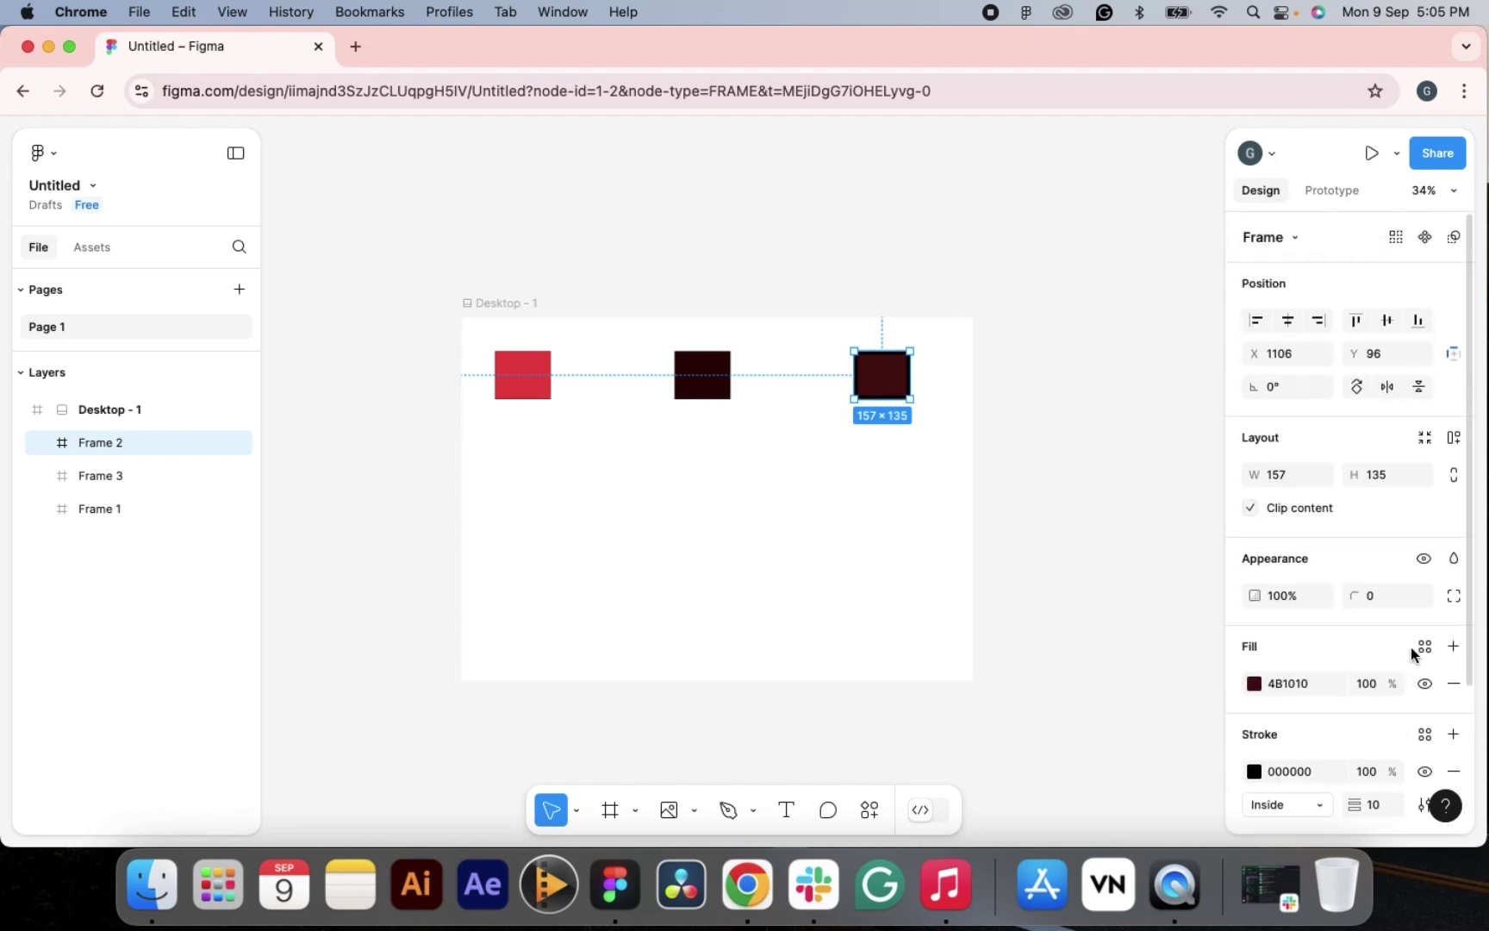
pyautogui.click(1337, 193)
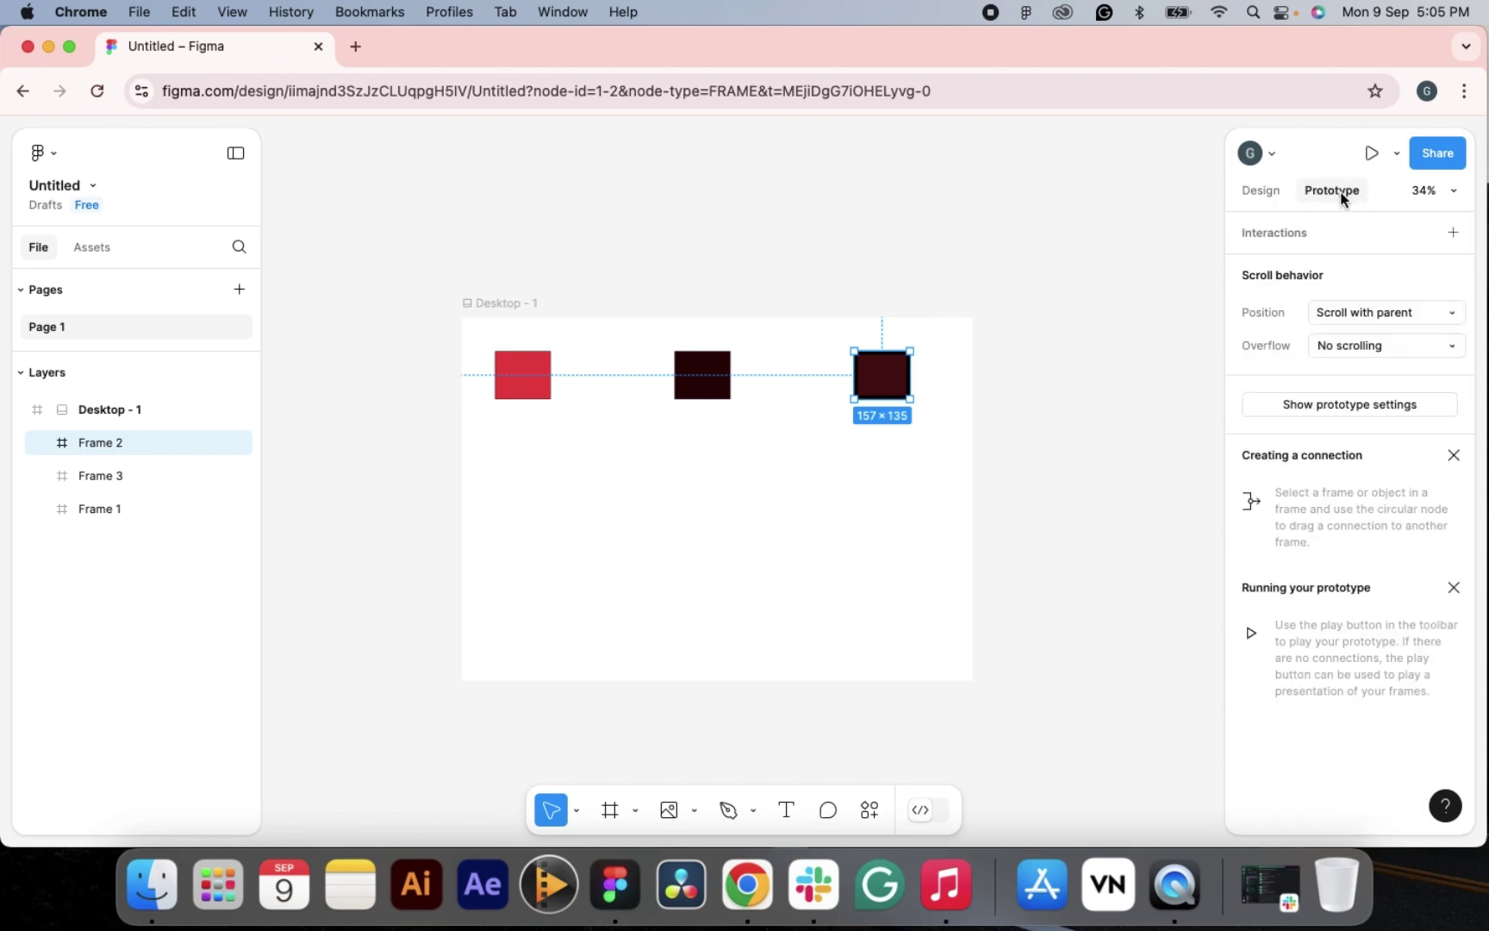
pyautogui.click(1263, 193)
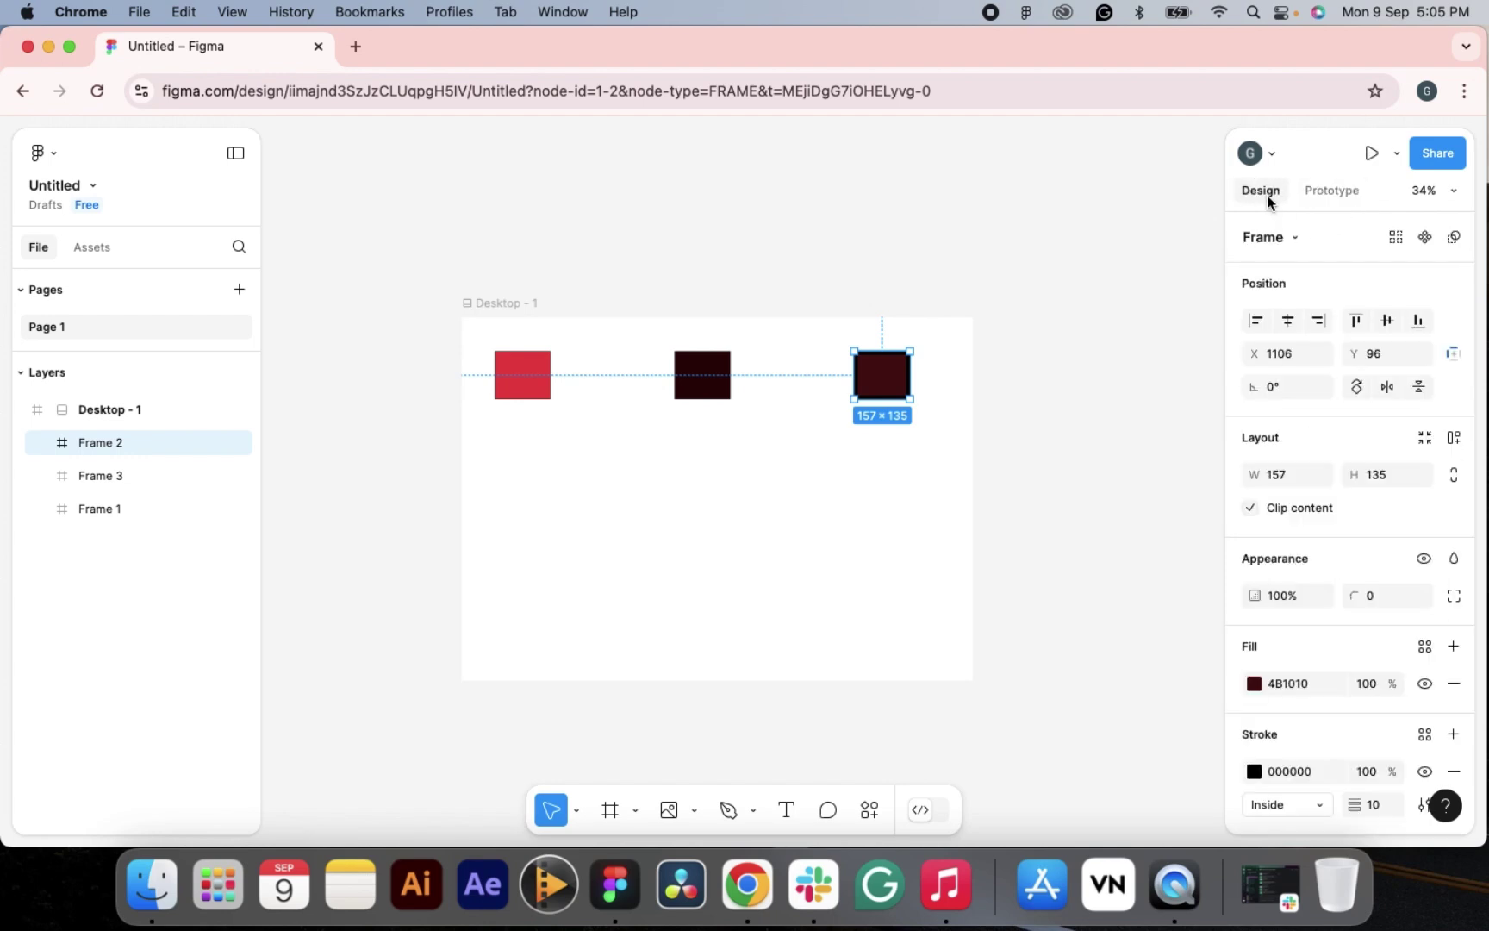
# - Add an export setting to Frame 2 and remove it again
pyautogui.scroll(-3, 1308, 614)
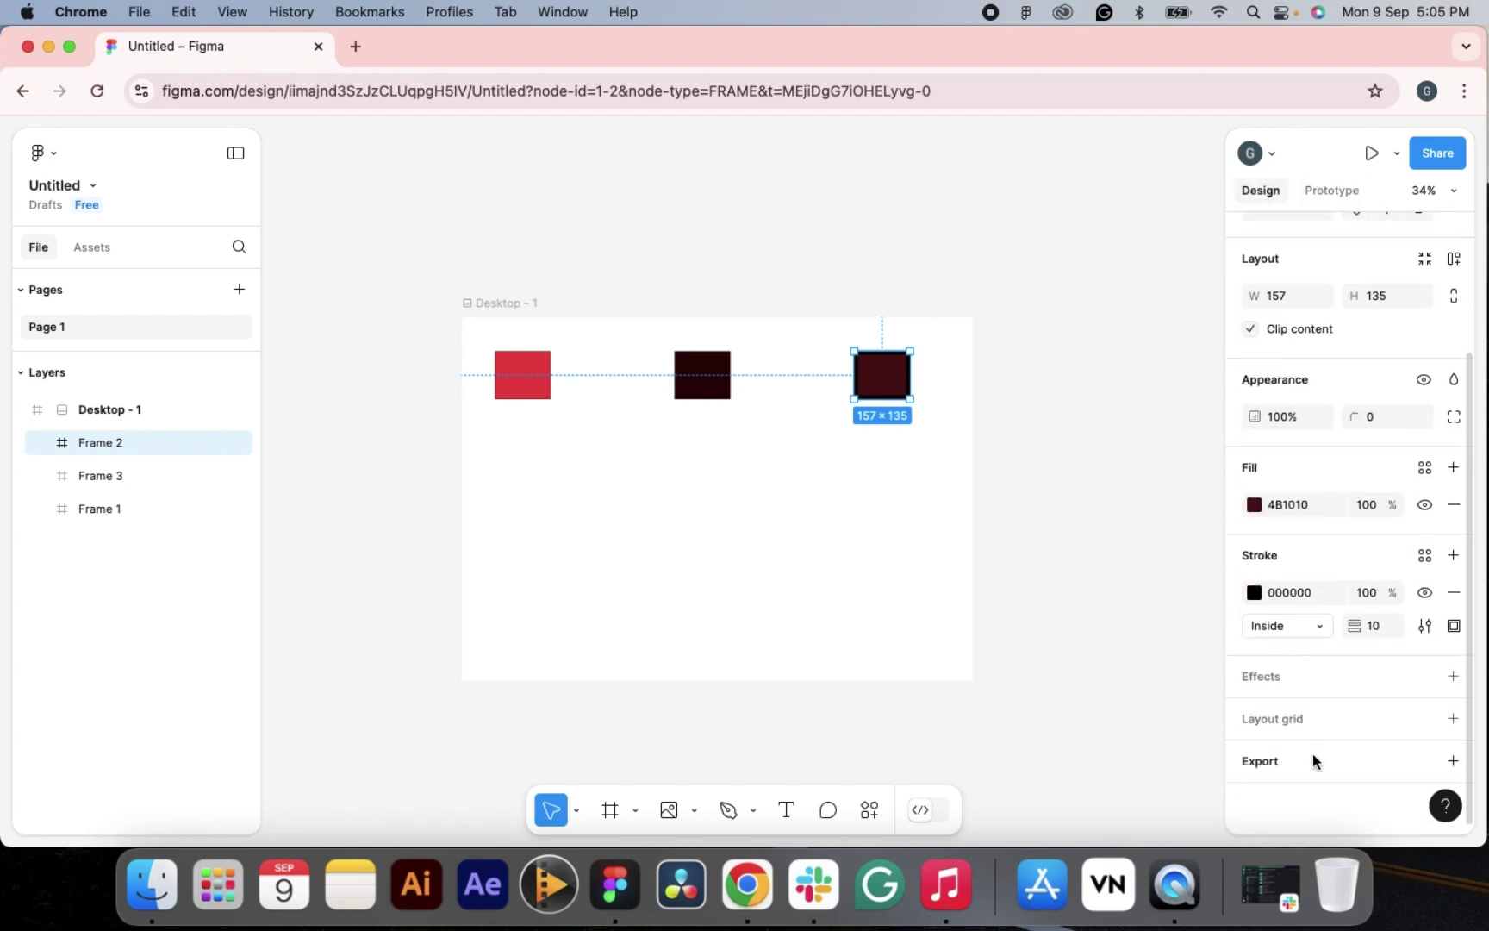
pyautogui.click(1453, 762)
pyautogui.scroll(-3, 1446, 741)
pyautogui.click(1453, 687)
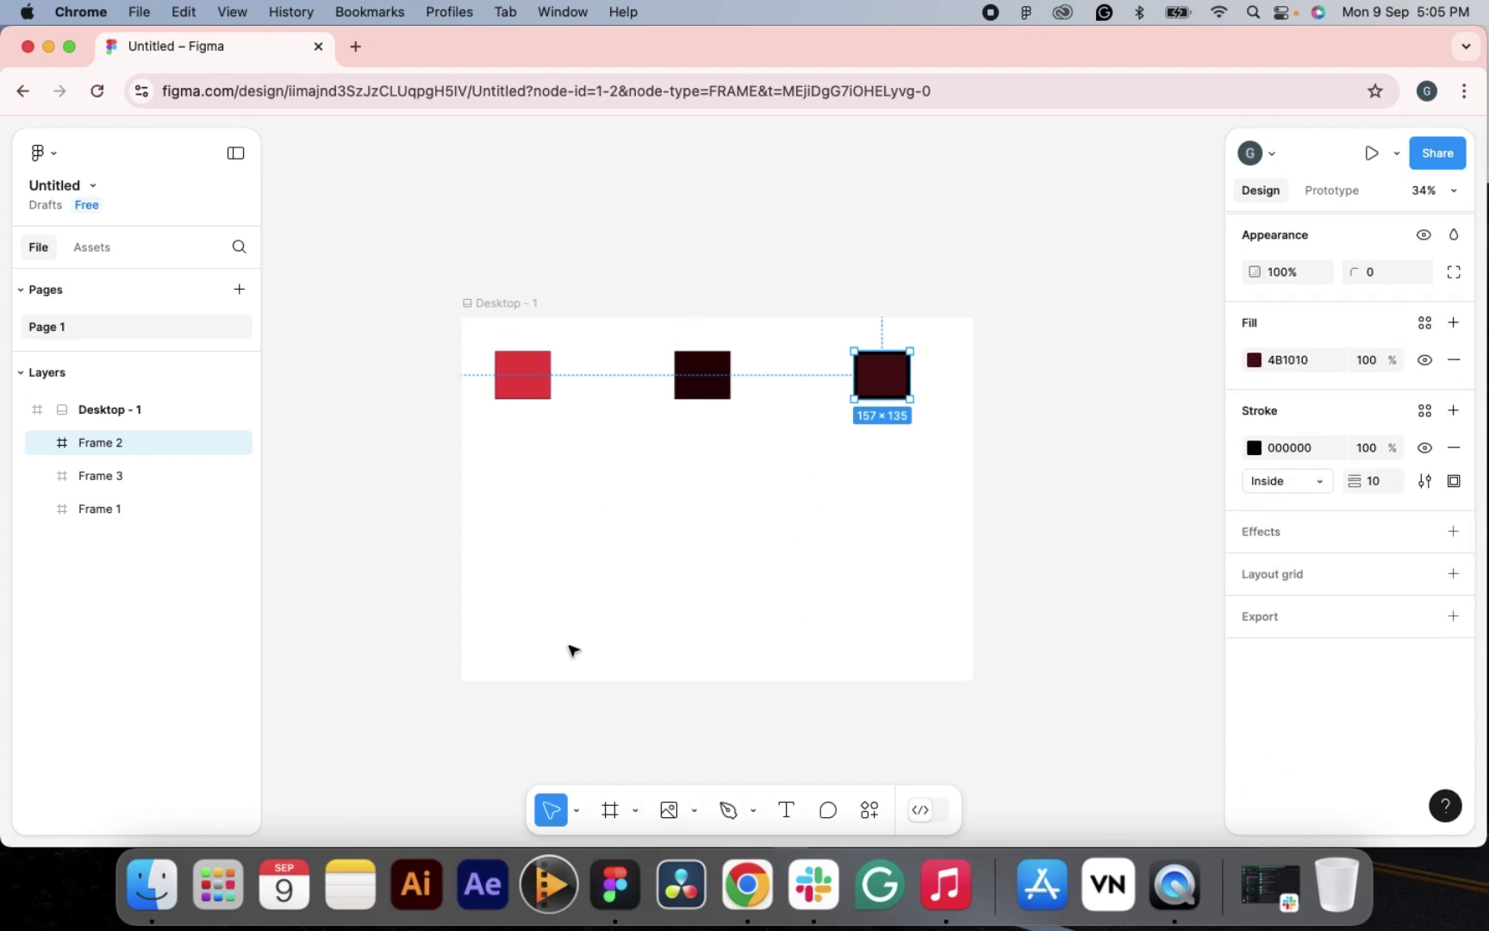
pyautogui.click(551, 484)
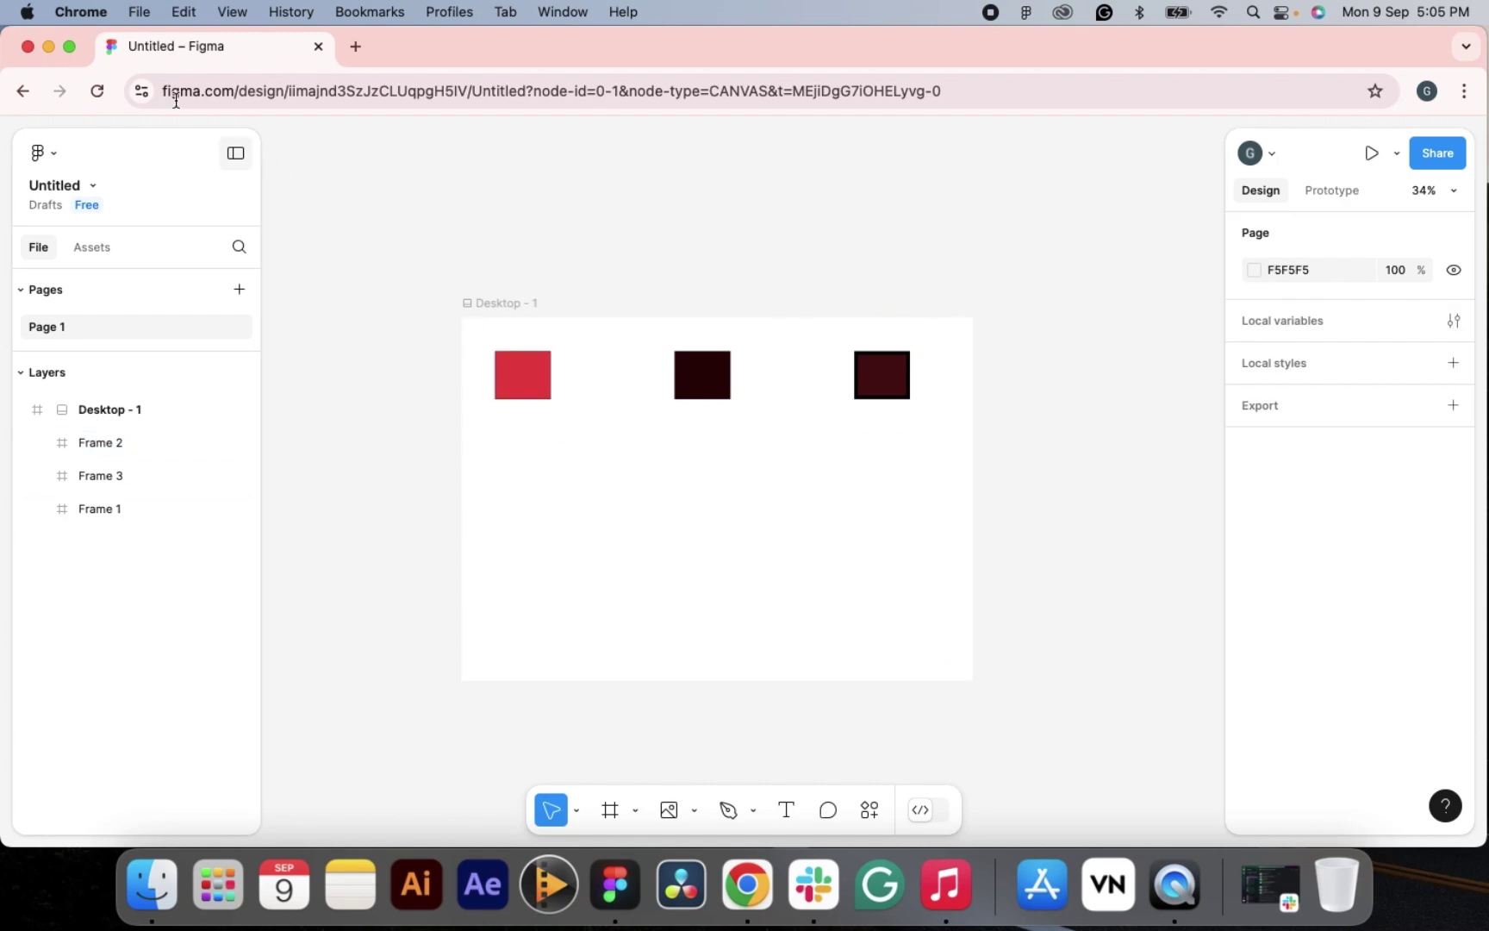
pyautogui.click(54, 151)
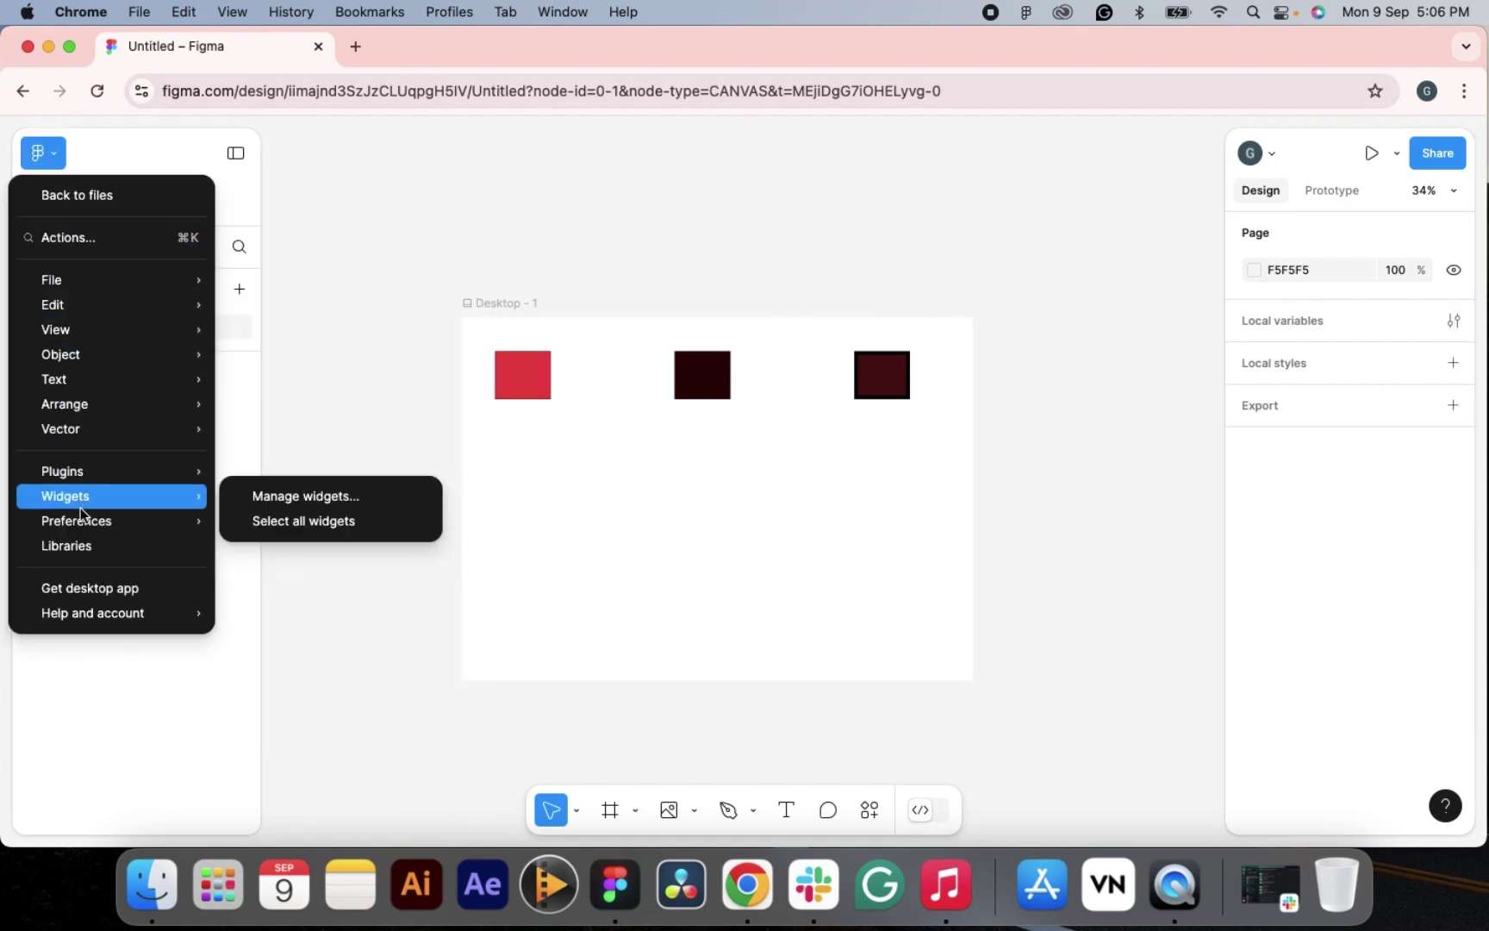
pyautogui.moveTo(96, 617)
pyautogui.click(327, 727)
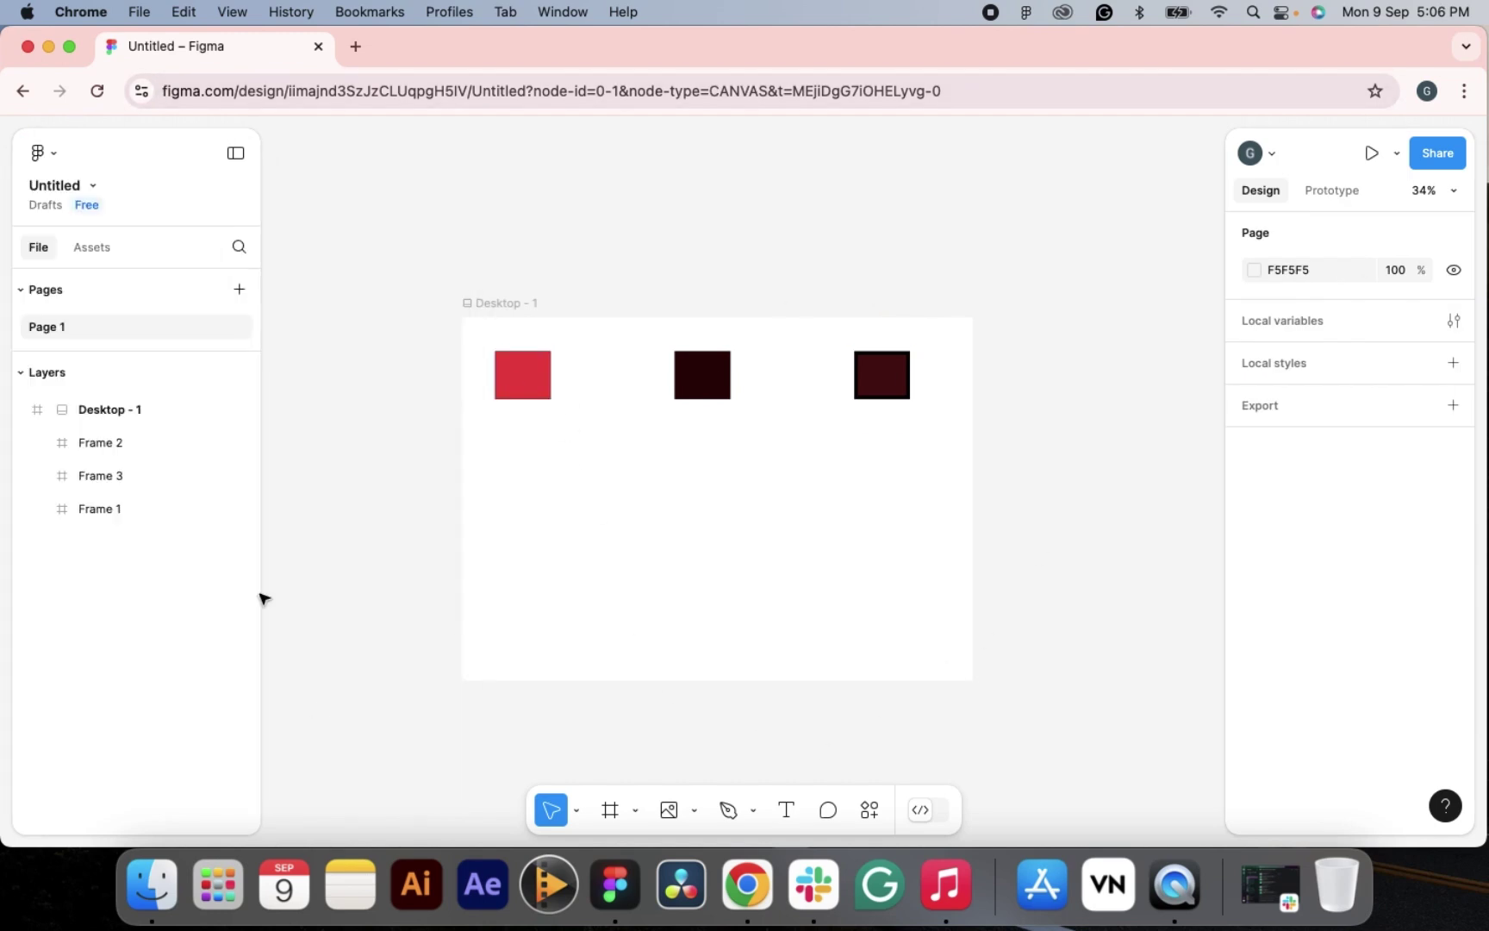
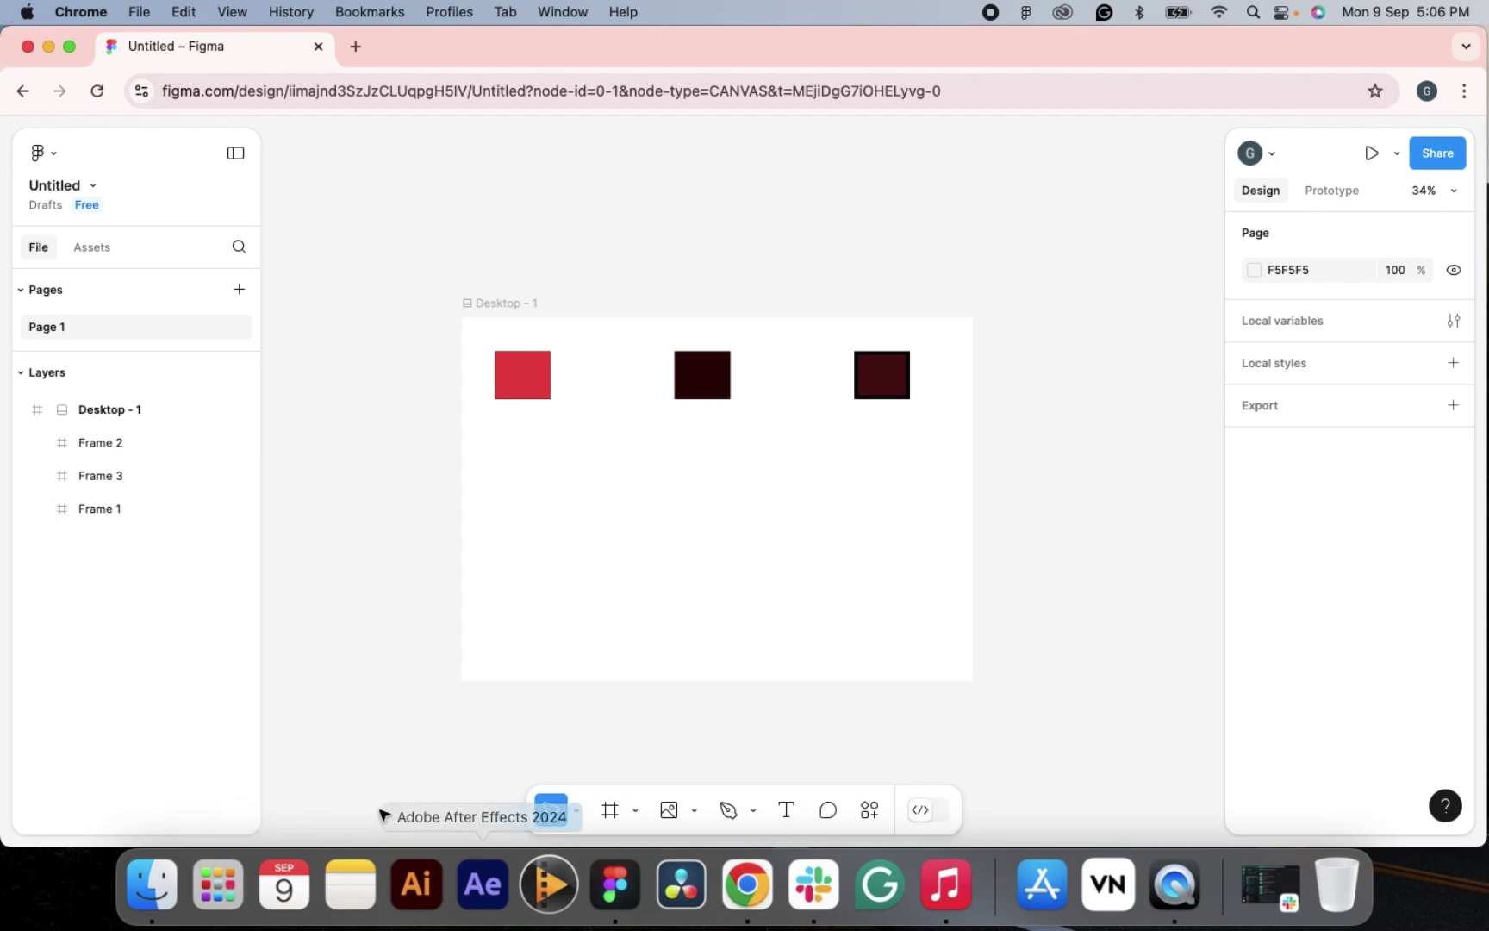
# - Pan across the canvas with the Hand tool
pyautogui.click(576, 811)
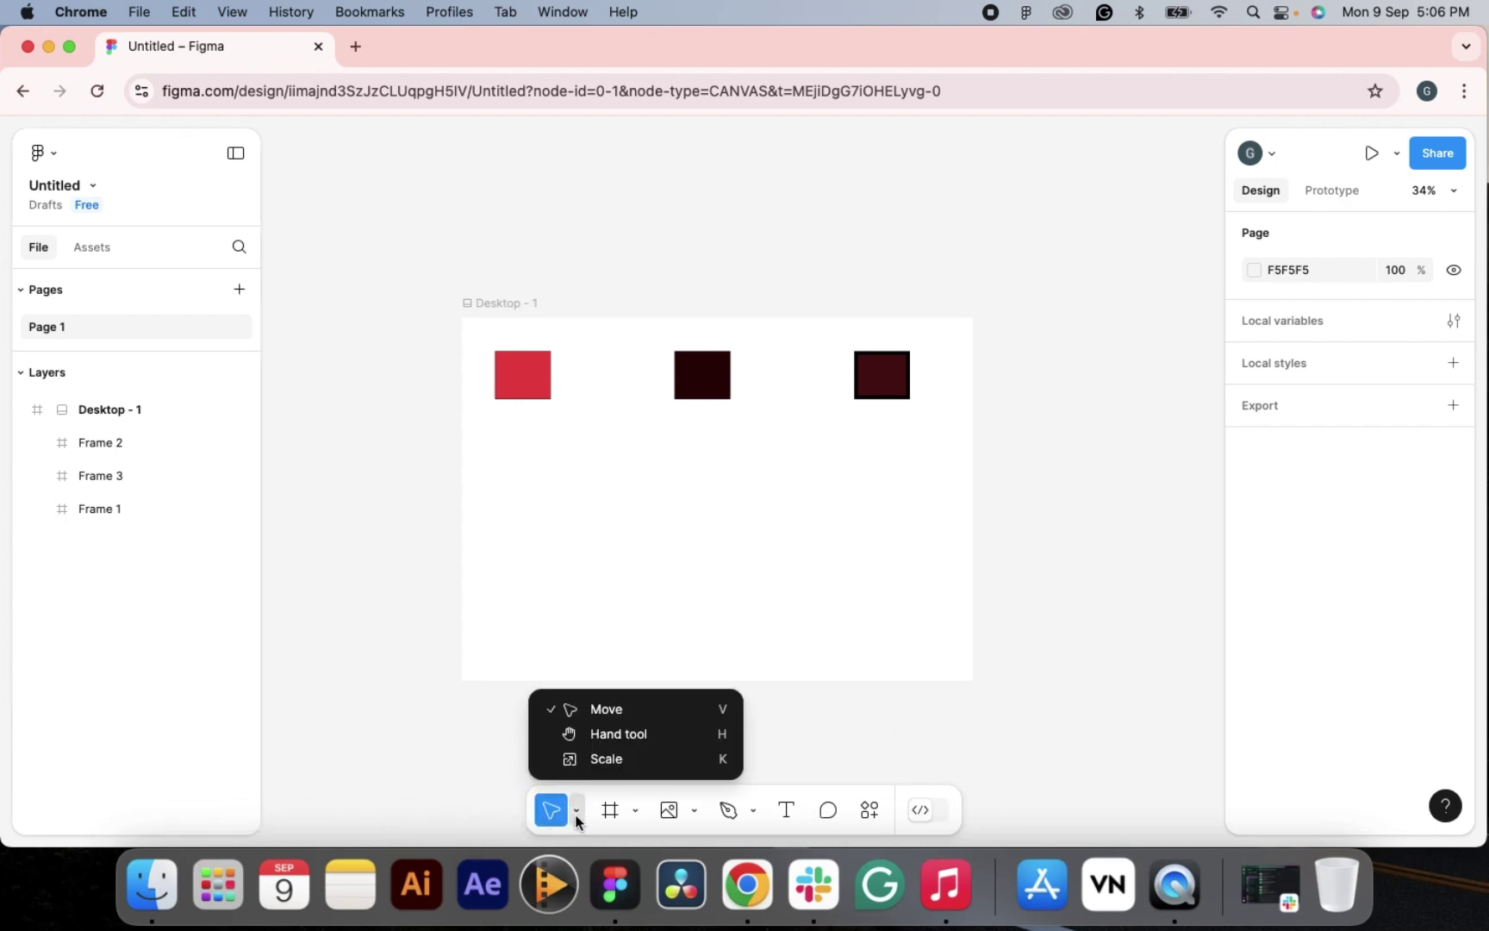
pyautogui.click(595, 734)
pyautogui.moveTo(721, 581); pyautogui.dragTo(878, 539)
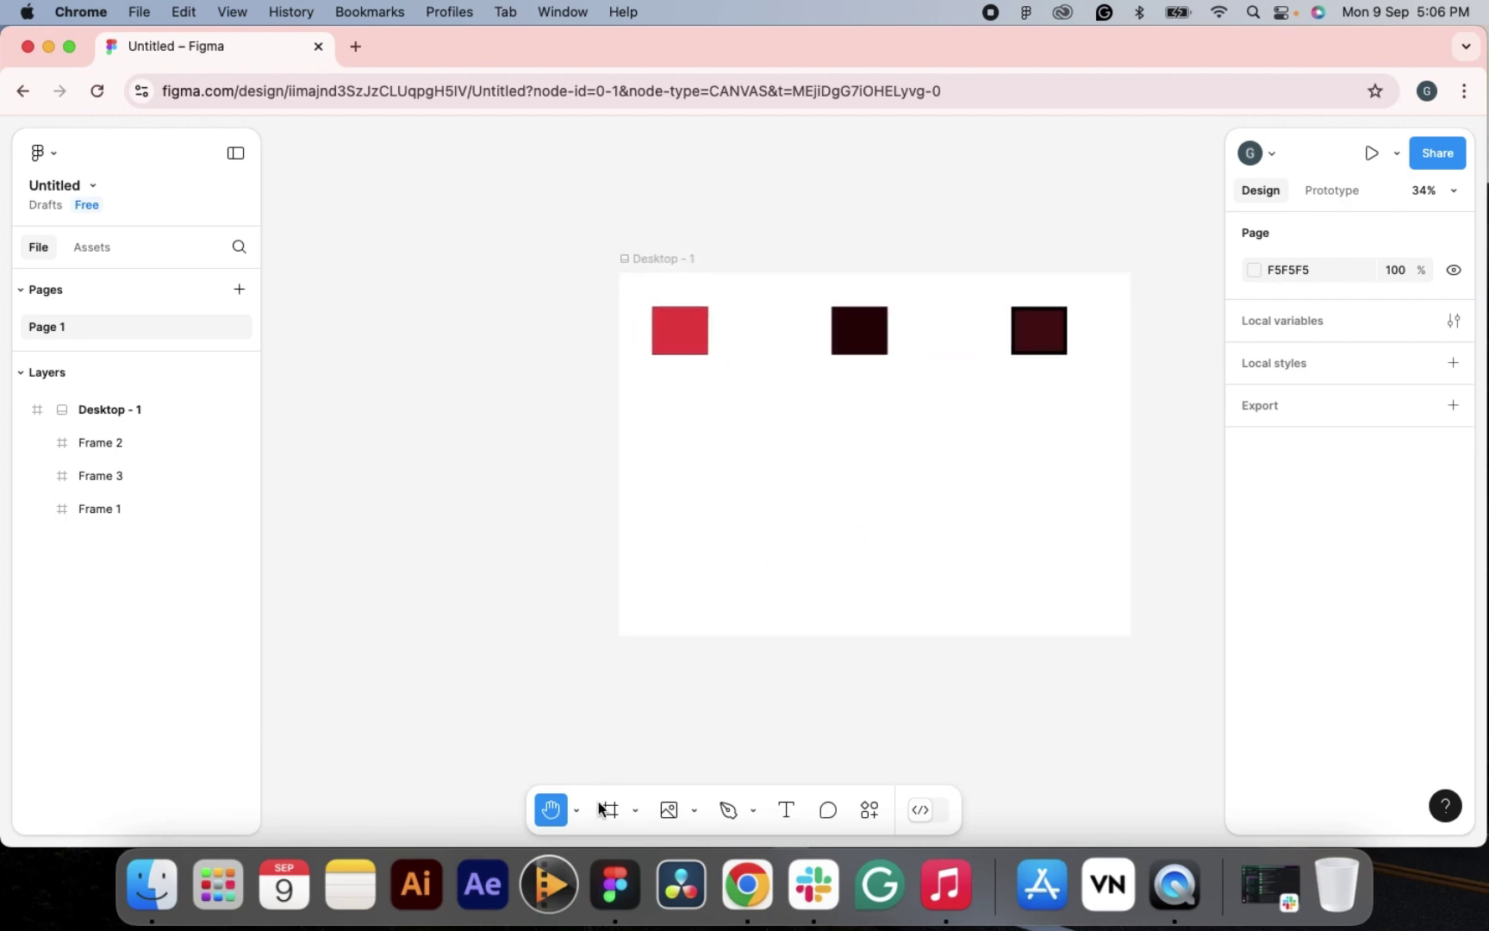
# - Move the red frame inside Desktop - 1 to about X 161, Y 111 using the Move tool
pyautogui.click(577, 811)
pyautogui.click(569, 707)
pyautogui.moveTo(876, 480); pyautogui.dragTo(647, 552)
pyautogui.moveTo(703, 349)
pyautogui.mouseDown()
pyautogui.moveTo(722, 371)
pyautogui.moveTo(914, 430)
pyautogui.moveTo(696, 431)
pyautogui.moveTo(714, 333)
pyautogui.moveTo(707, 356)
pyautogui.mouseUp()
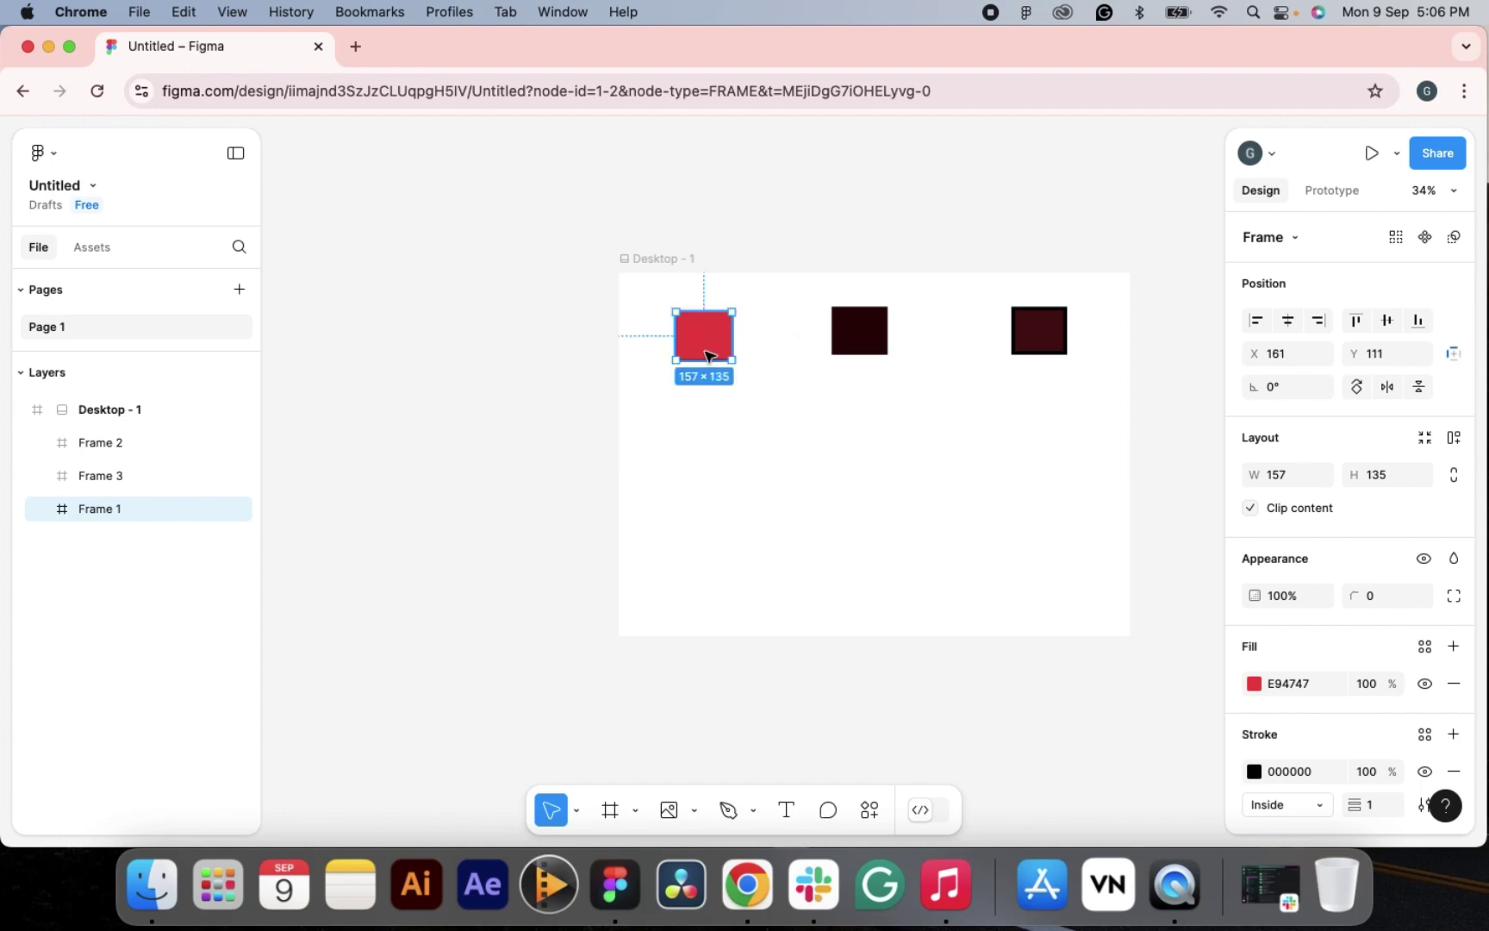
# - Try resizing the red frame from its corner with the Scale tool and deselect it
pyautogui.moveTo(869, 556); pyautogui.dragTo(776, 518)
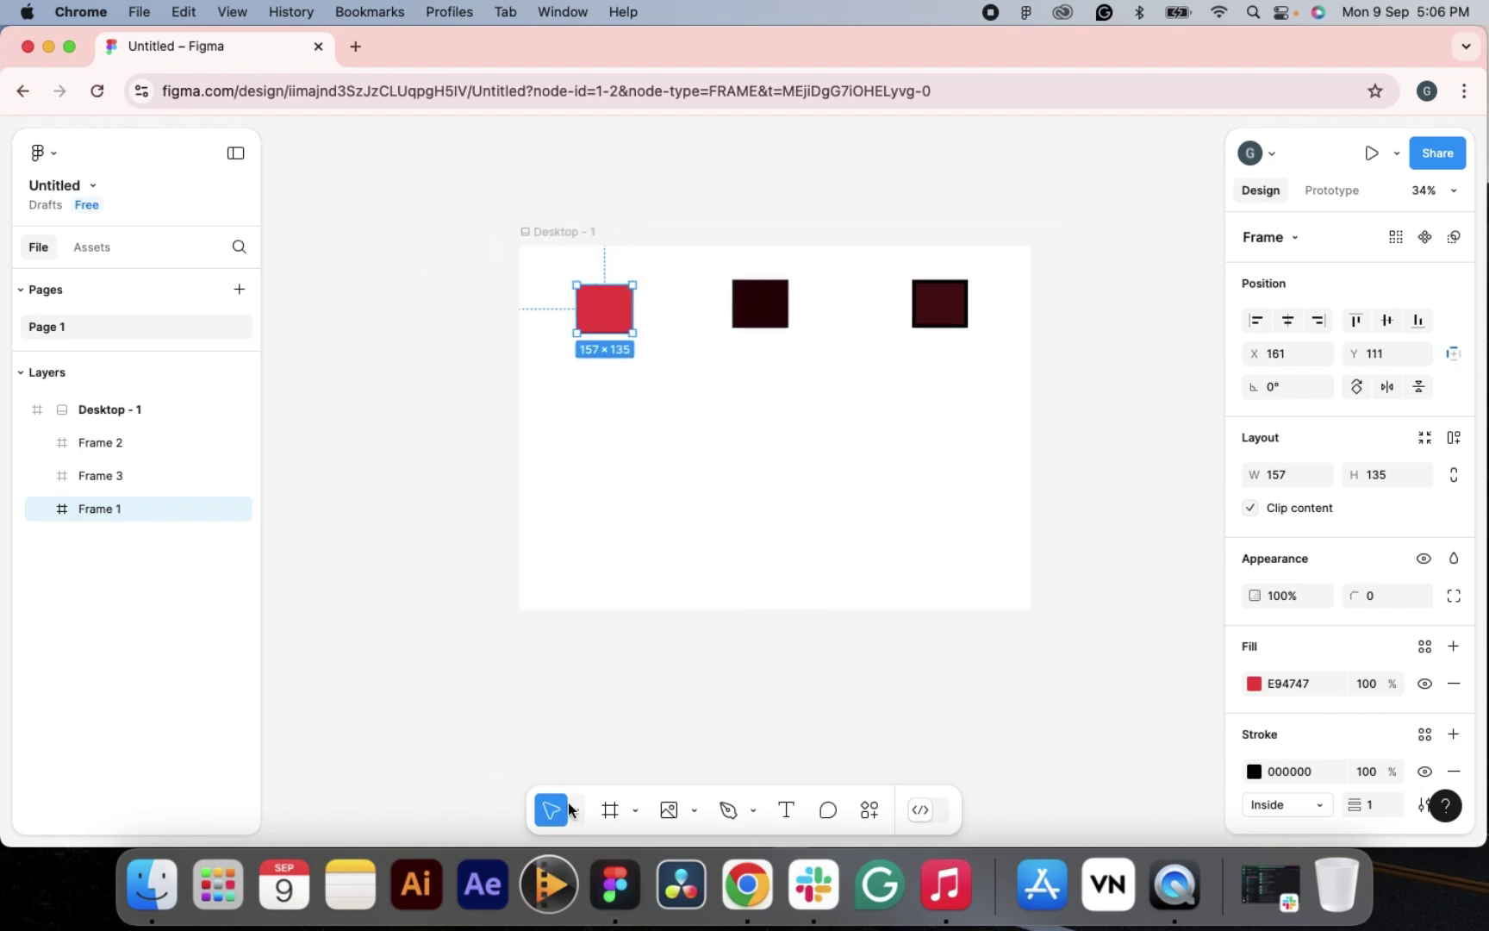
pyautogui.click(571, 810)
pyautogui.click(590, 758)
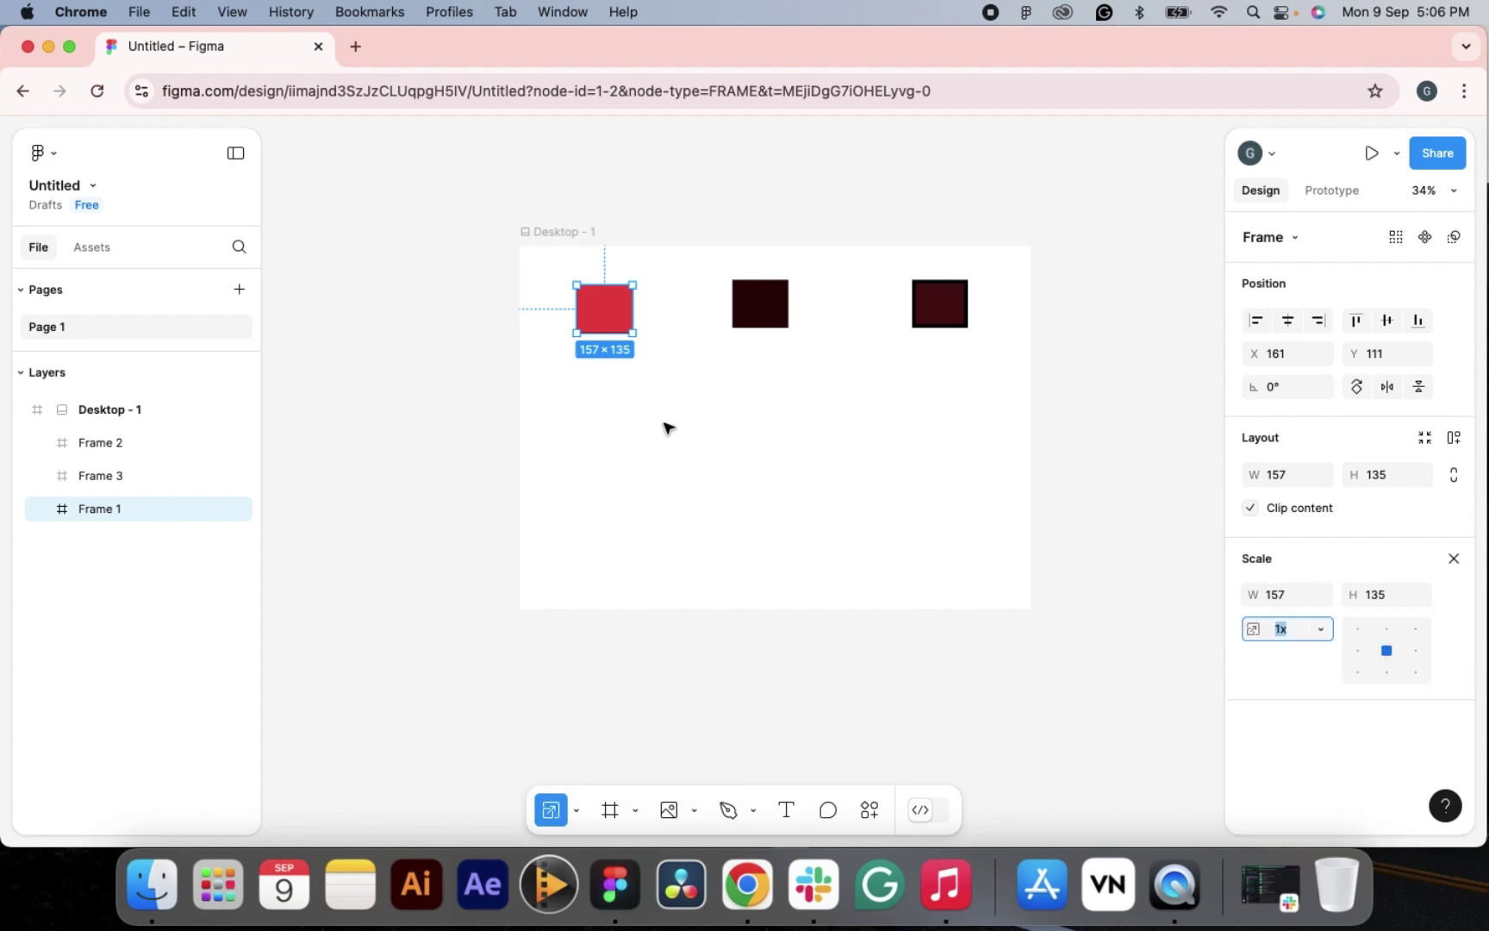
pyautogui.moveTo(615, 443); pyautogui.dragTo(780, 508)
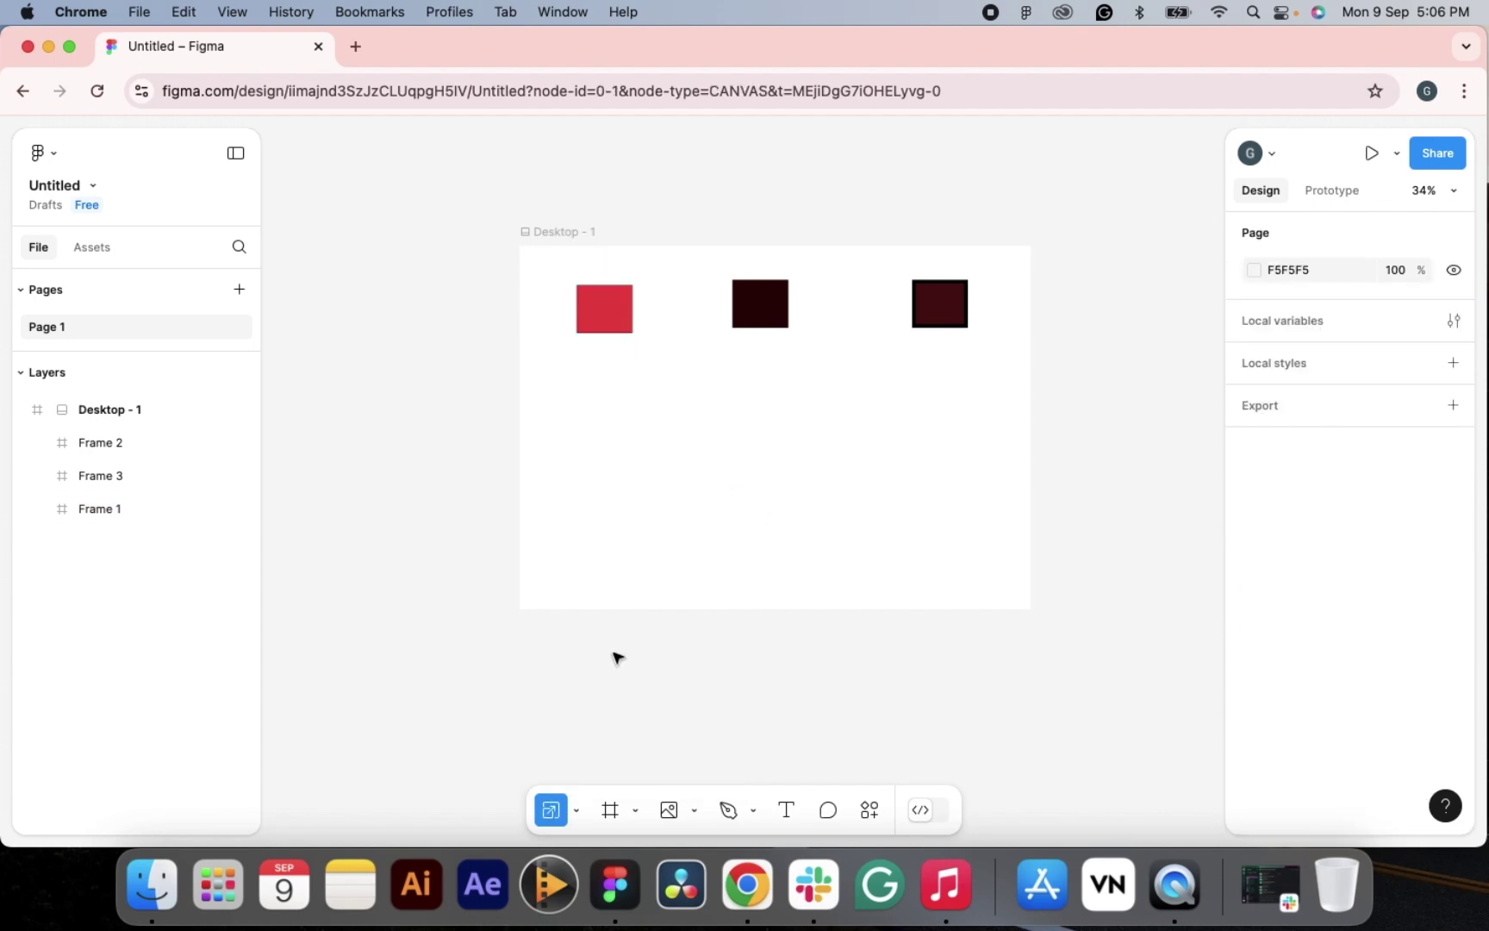
pyautogui.click(617, 323)
pyautogui.moveTo(632, 333)
pyautogui.mouseDown()
pyautogui.moveTo(865, 539)
pyautogui.moveTo(618, 272)
pyautogui.moveTo(641, 303)
pyautogui.mouseUp()
pyautogui.click(698, 509)
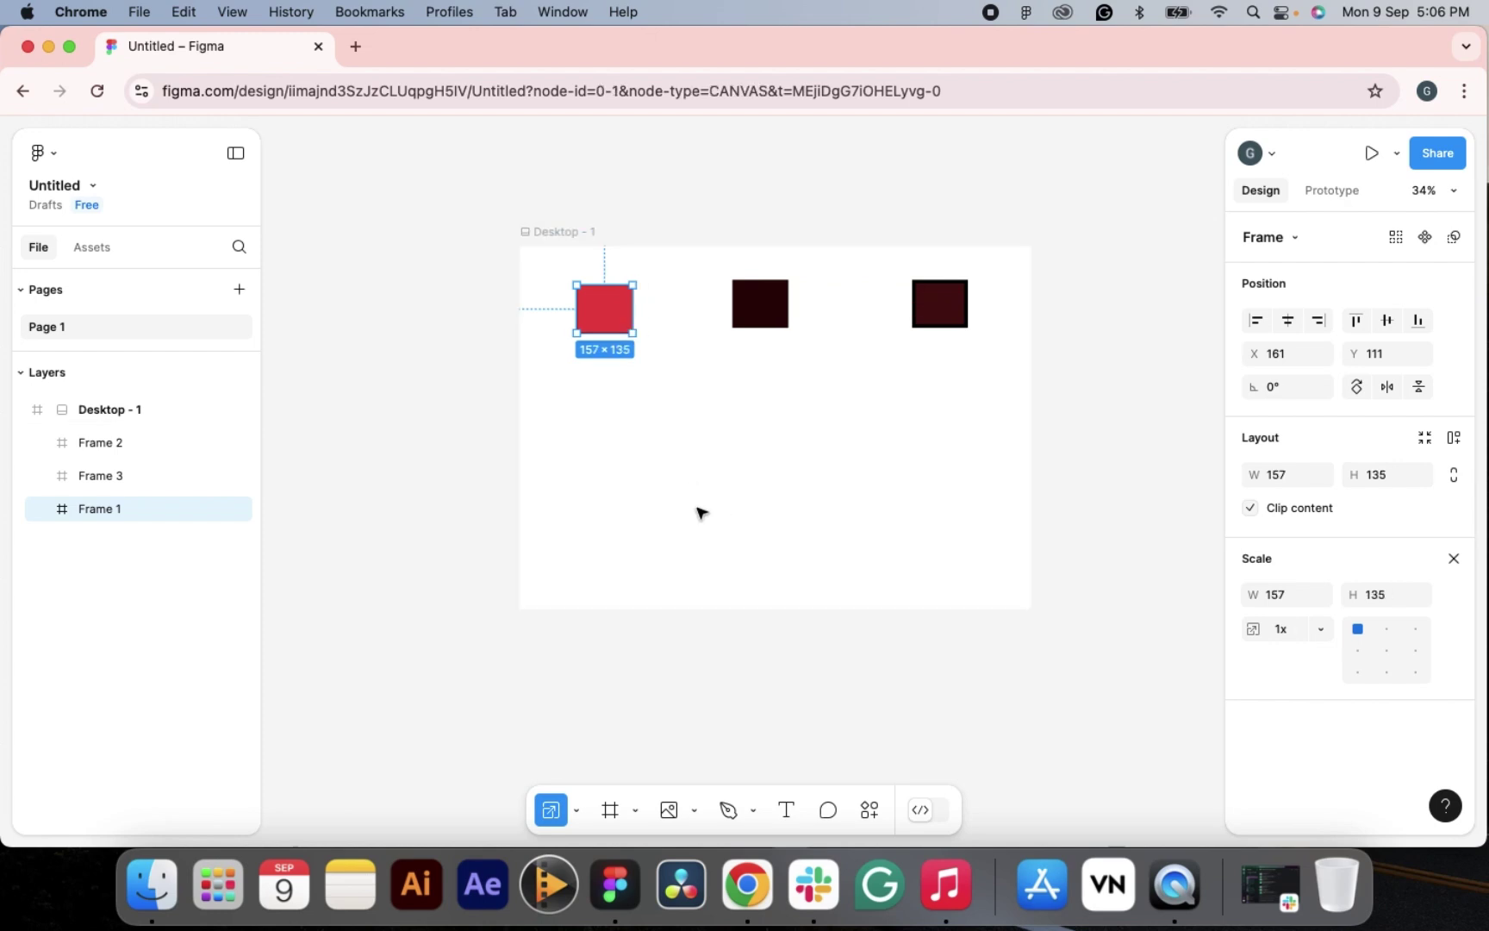
# - Draw a section of about 1606 × 1329 around the Desktop - 1 frame and undo it
pyautogui.click(635, 810)
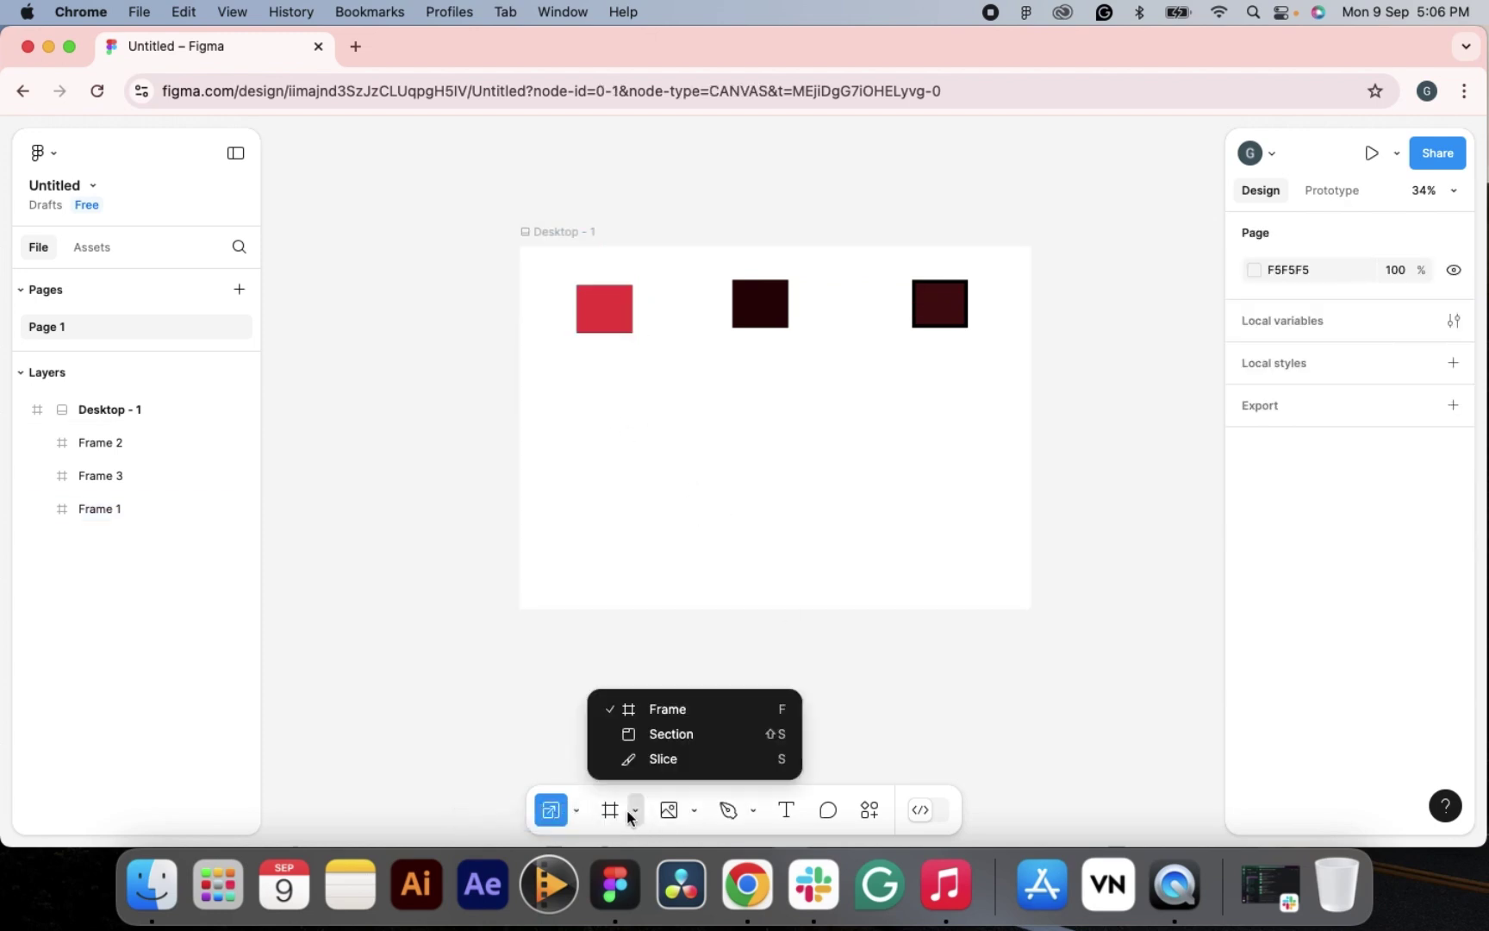
pyautogui.click(649, 735)
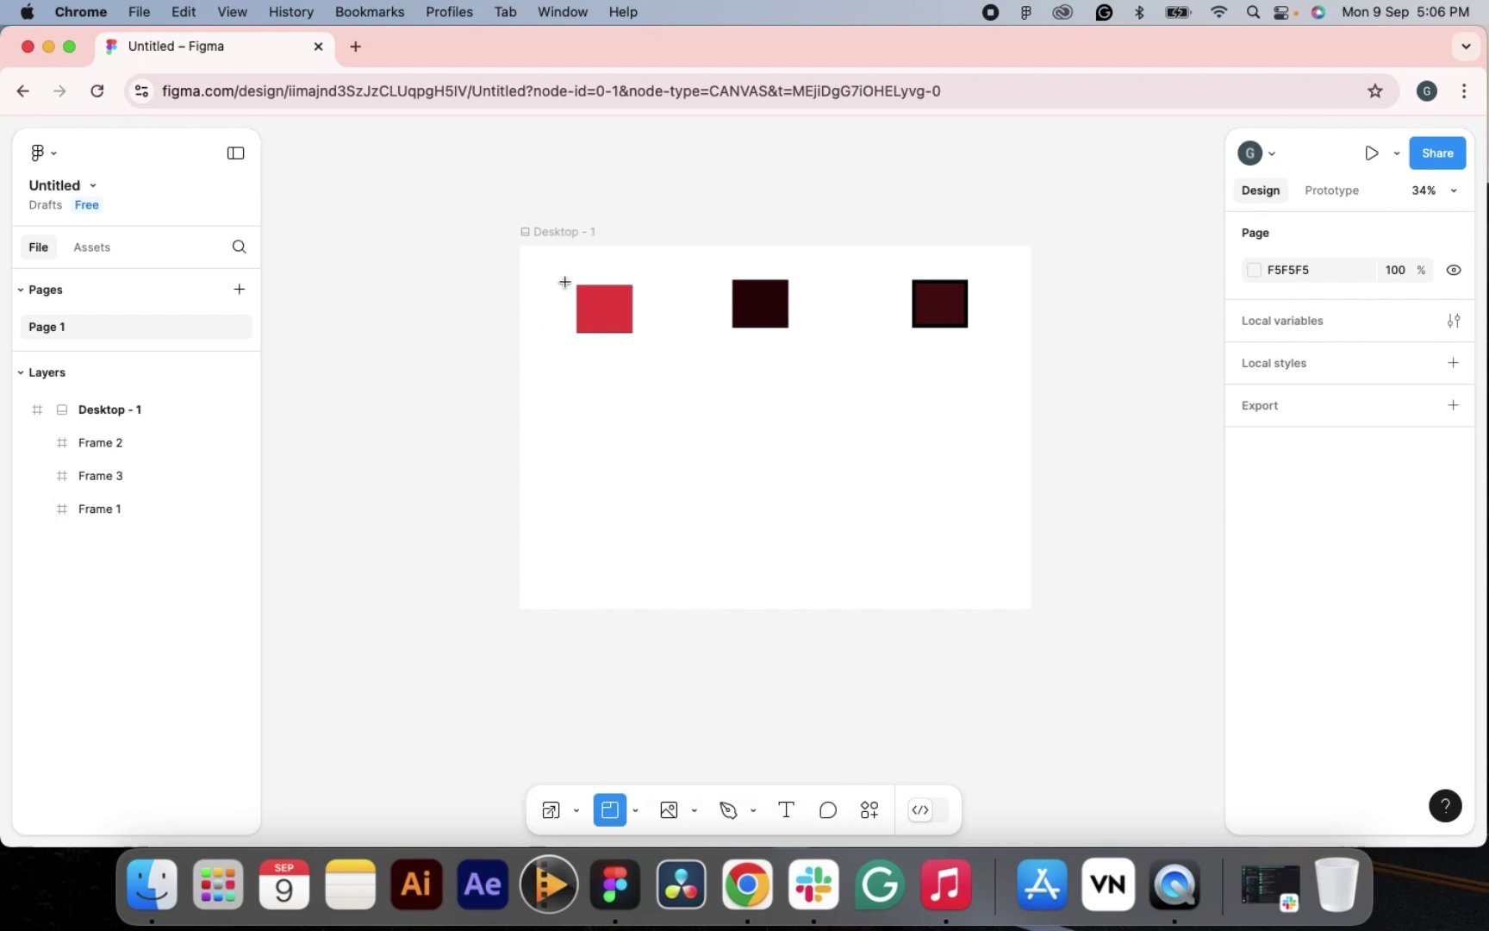
pyautogui.moveTo(505, 204)
pyautogui.mouseDown()
pyautogui.moveTo(1010, 652)
pyautogui.moveTo(1077, 680)
pyautogui.mouseUp()
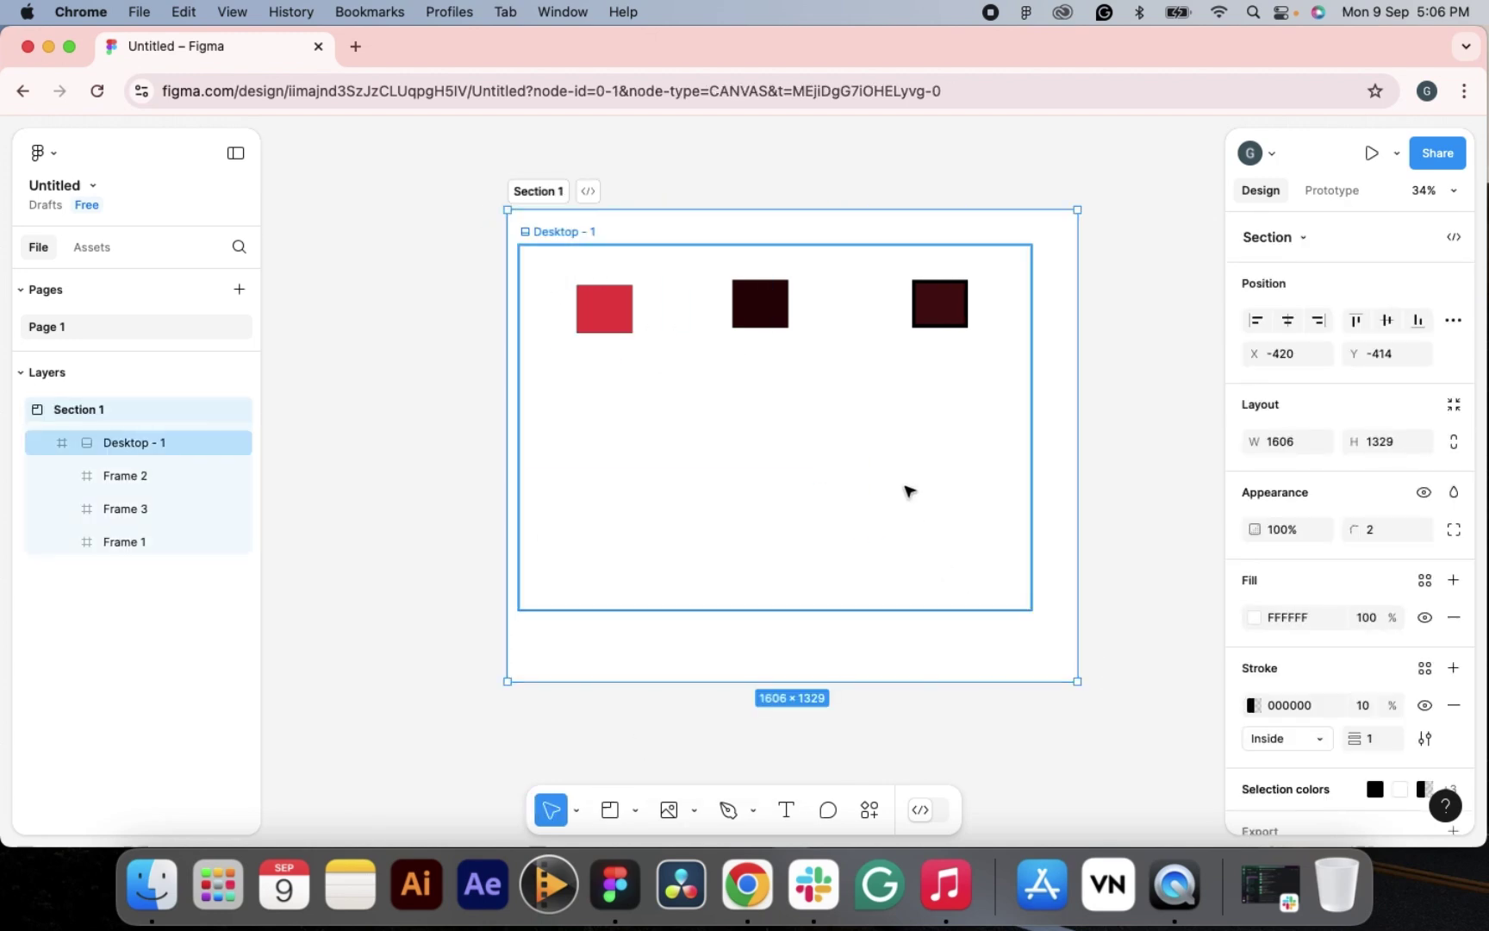
pyautogui.press('super+z')
# - Draw a narrow vertical slice of about 16 × 204 over the middle of the red frame
pyautogui.click(635, 812)
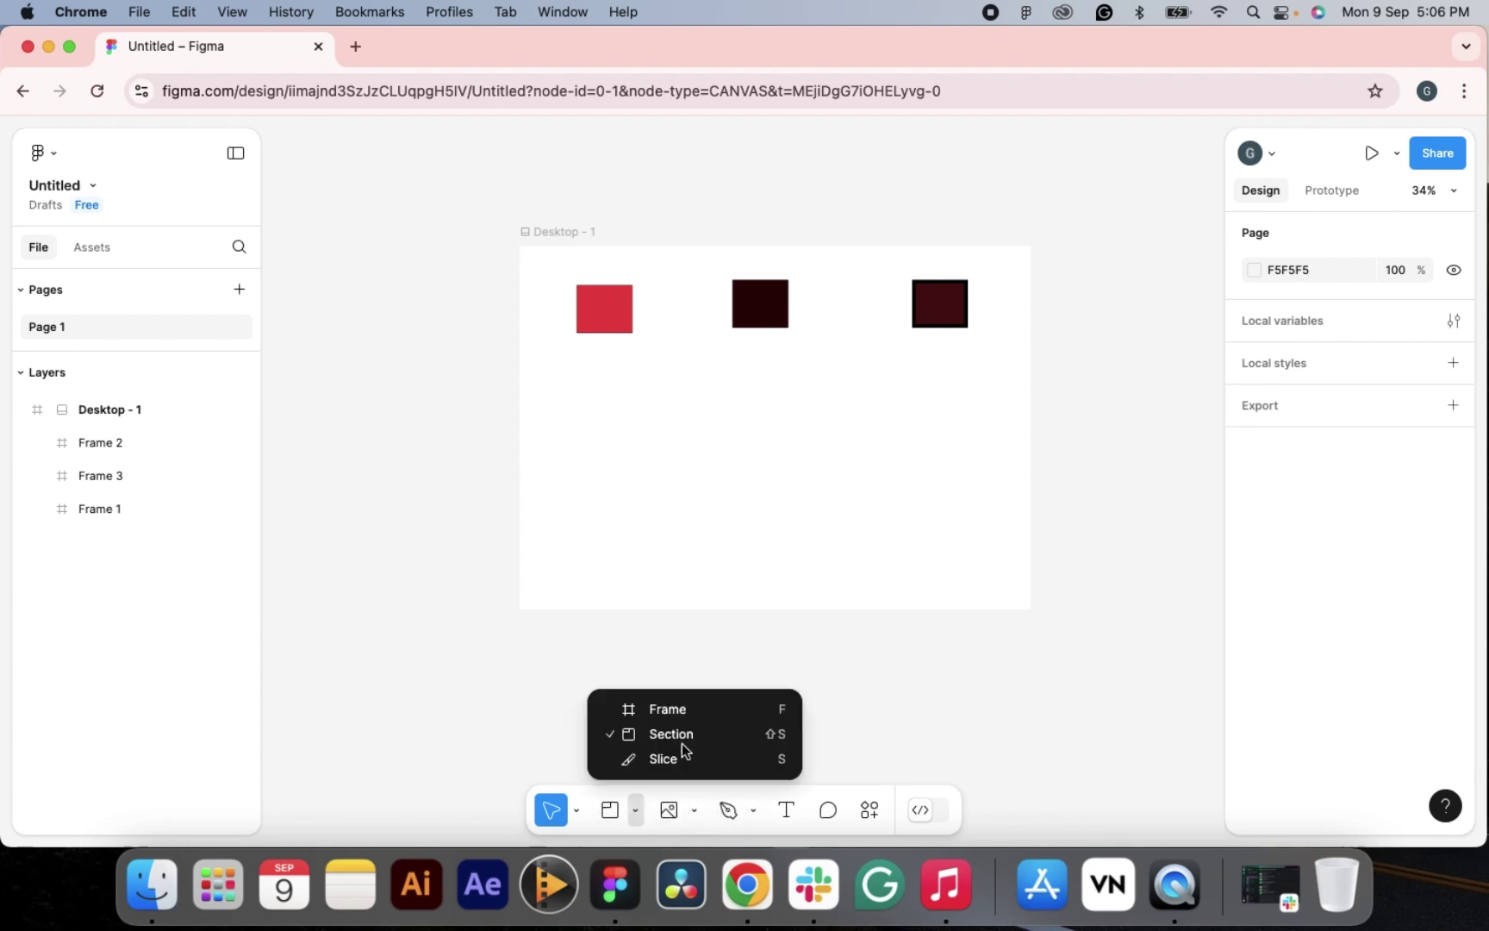
pyautogui.click(701, 748)
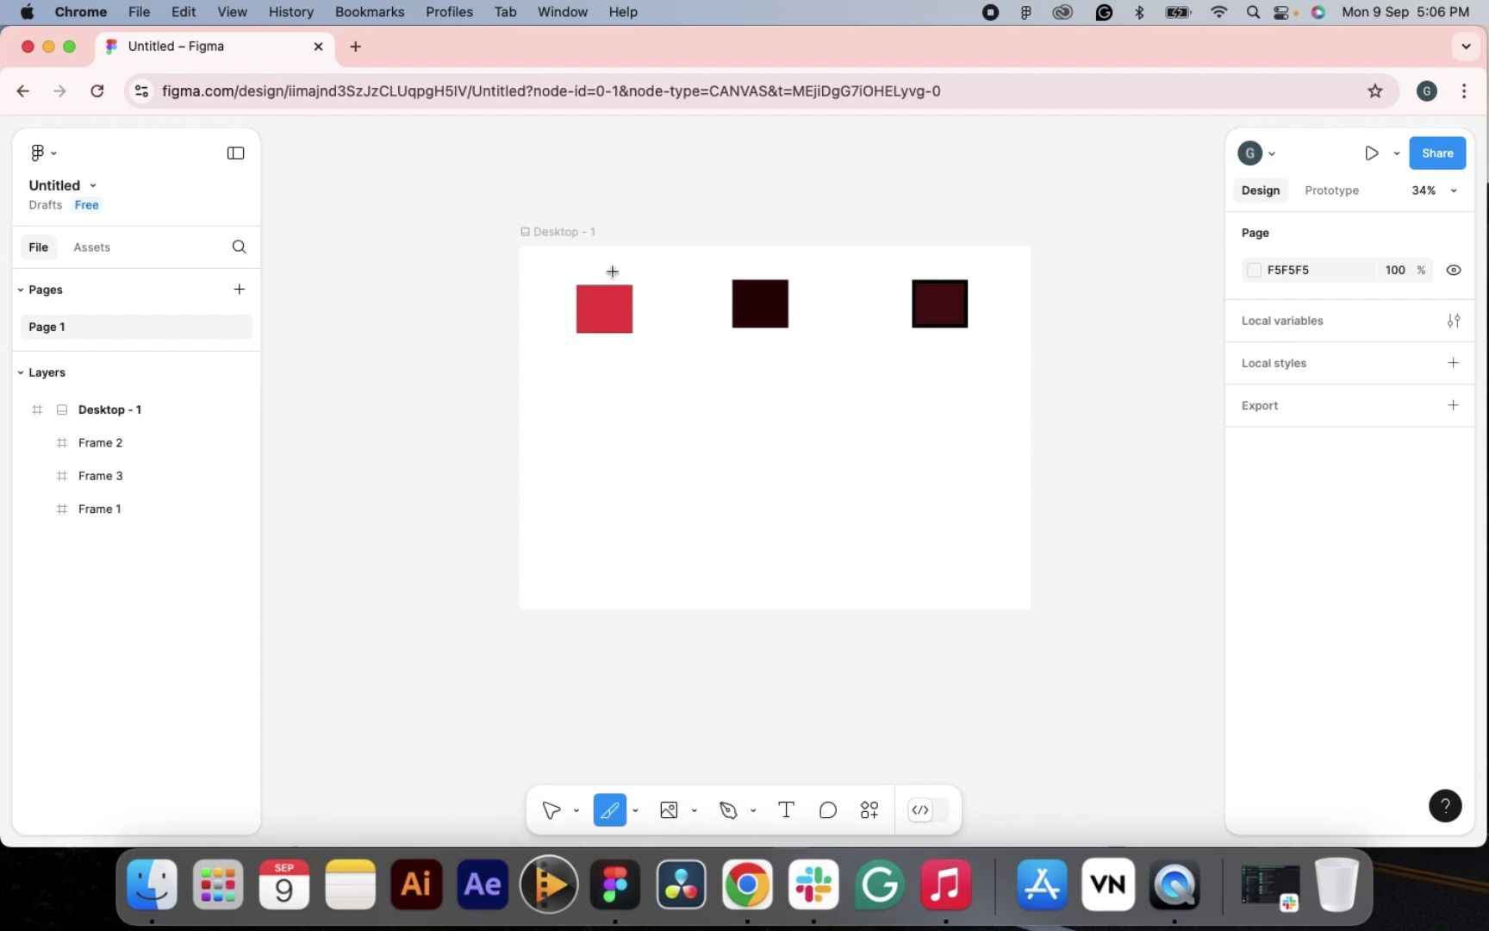
pyautogui.moveTo(601, 272); pyautogui.dragTo(603, 343)
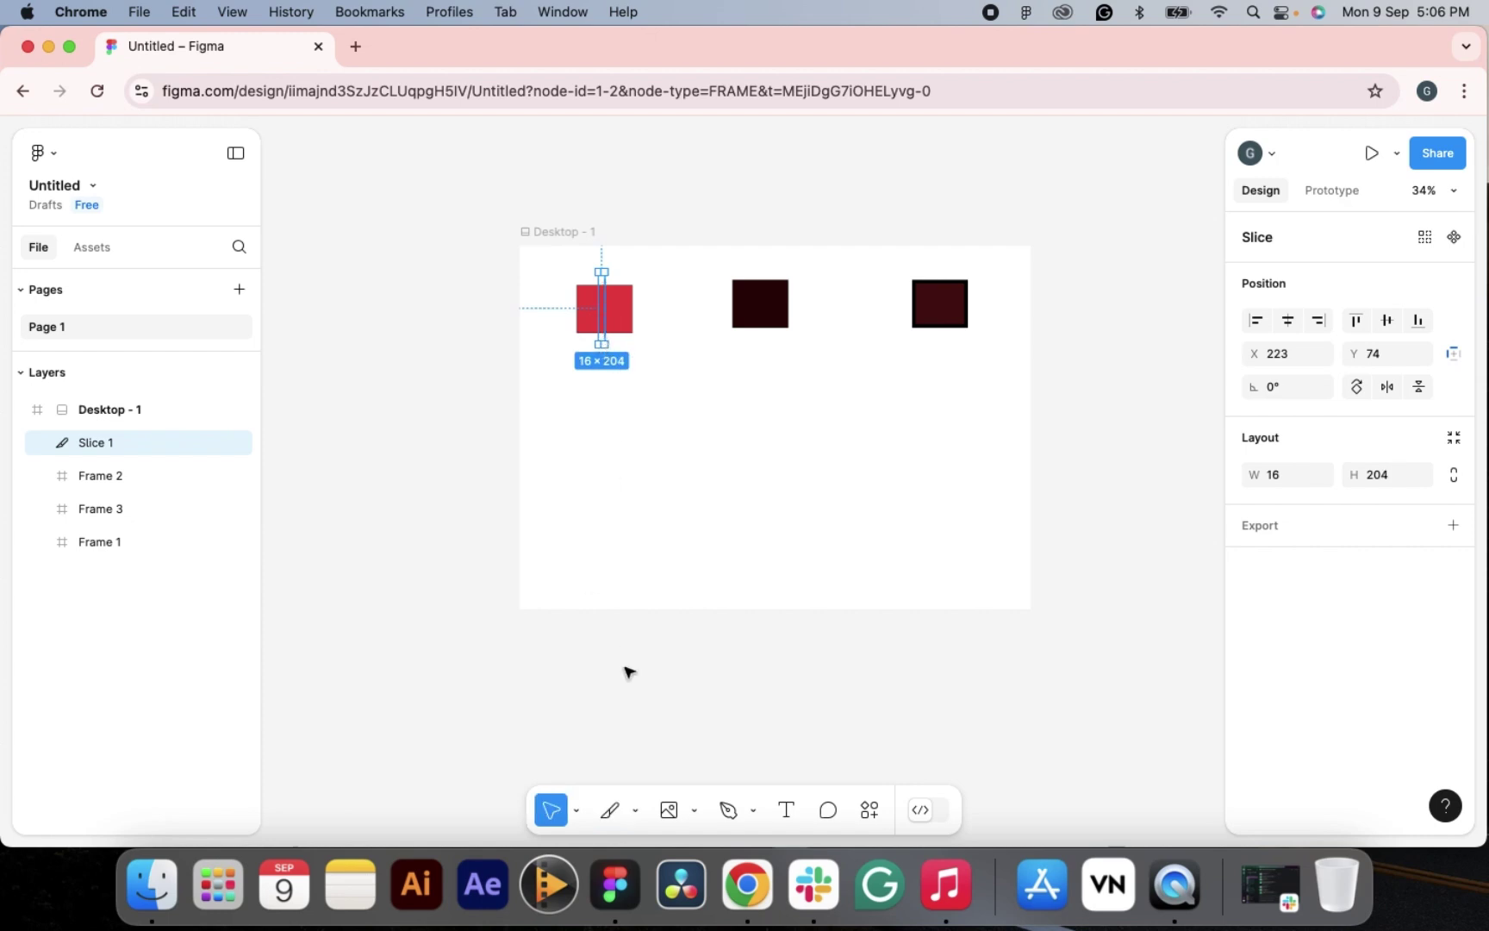
# - Place a 100 × 100 slice on Desktop - 1 below the middle dark frame and undo it
pyautogui.click(610, 813)
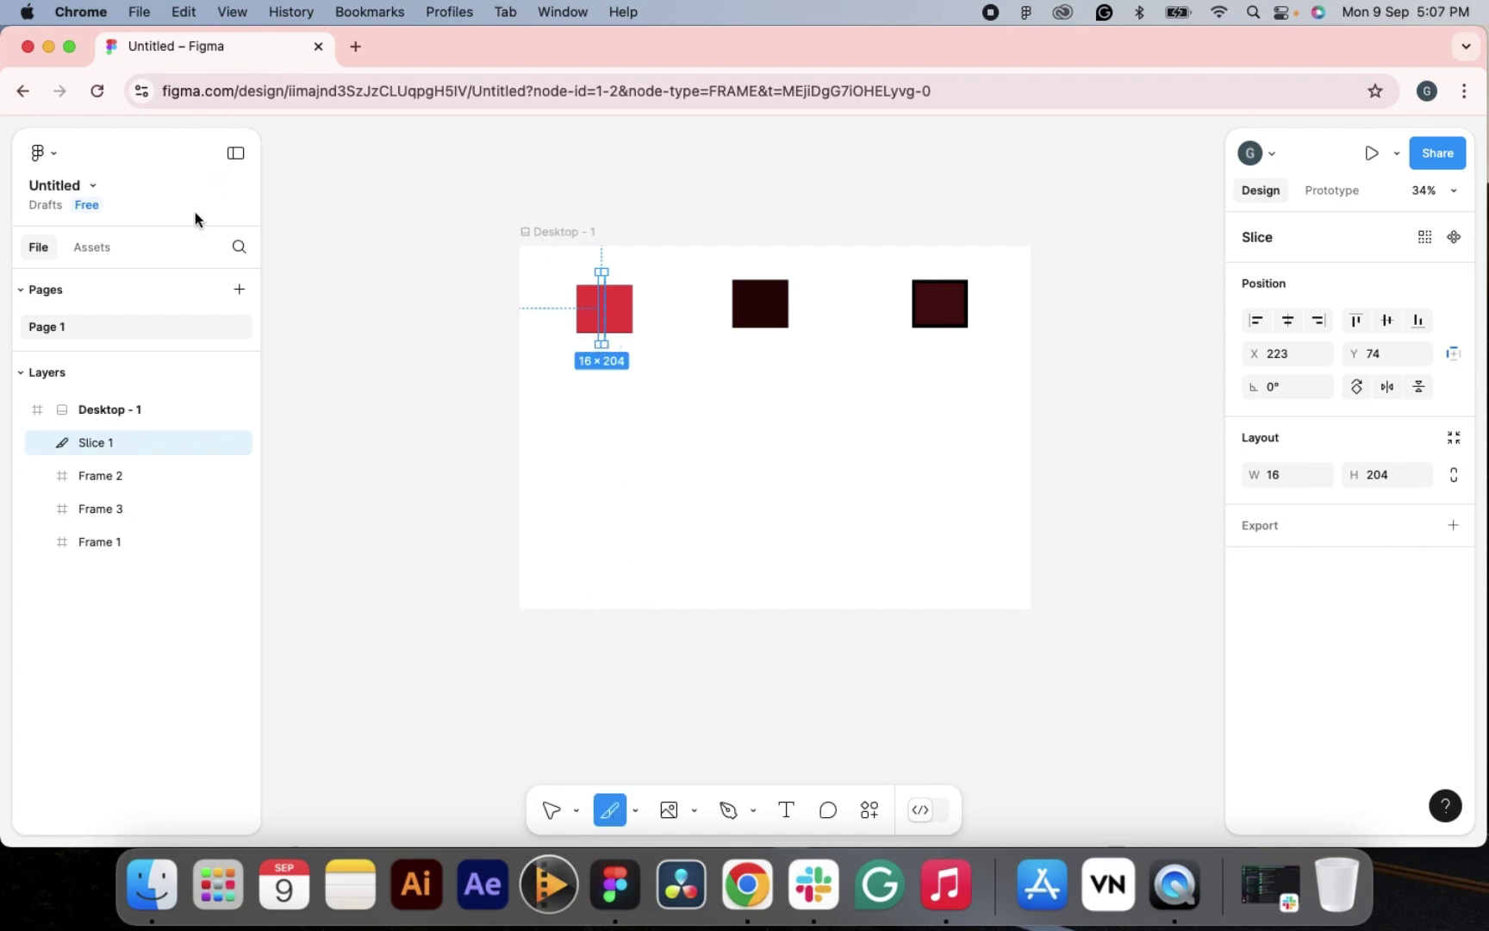
pyautogui.click(748, 407)
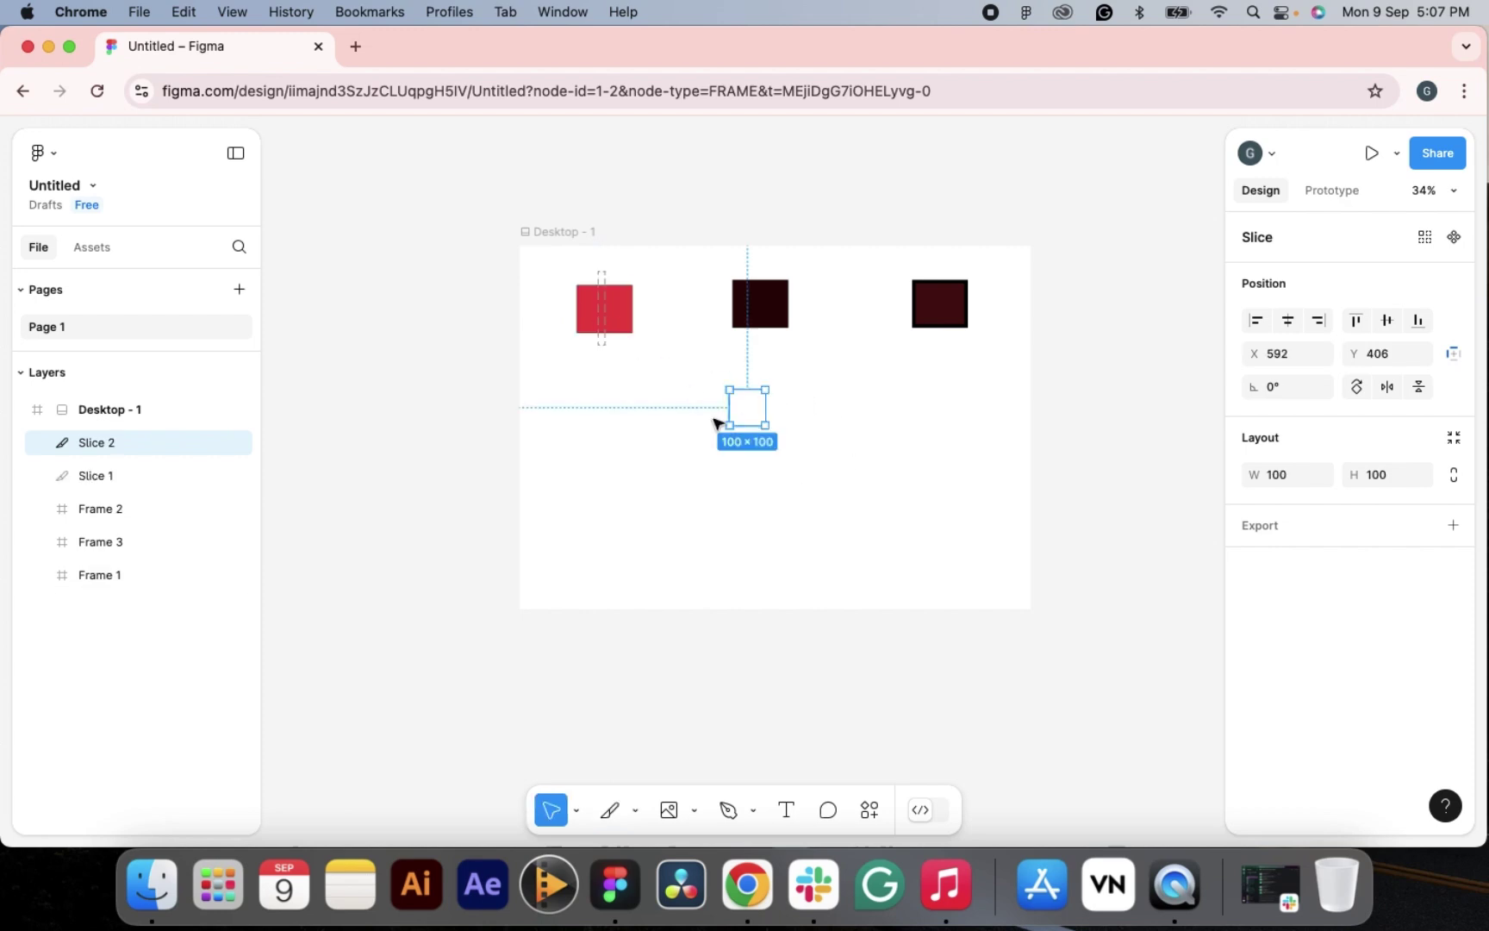
pyautogui.click(603, 325)
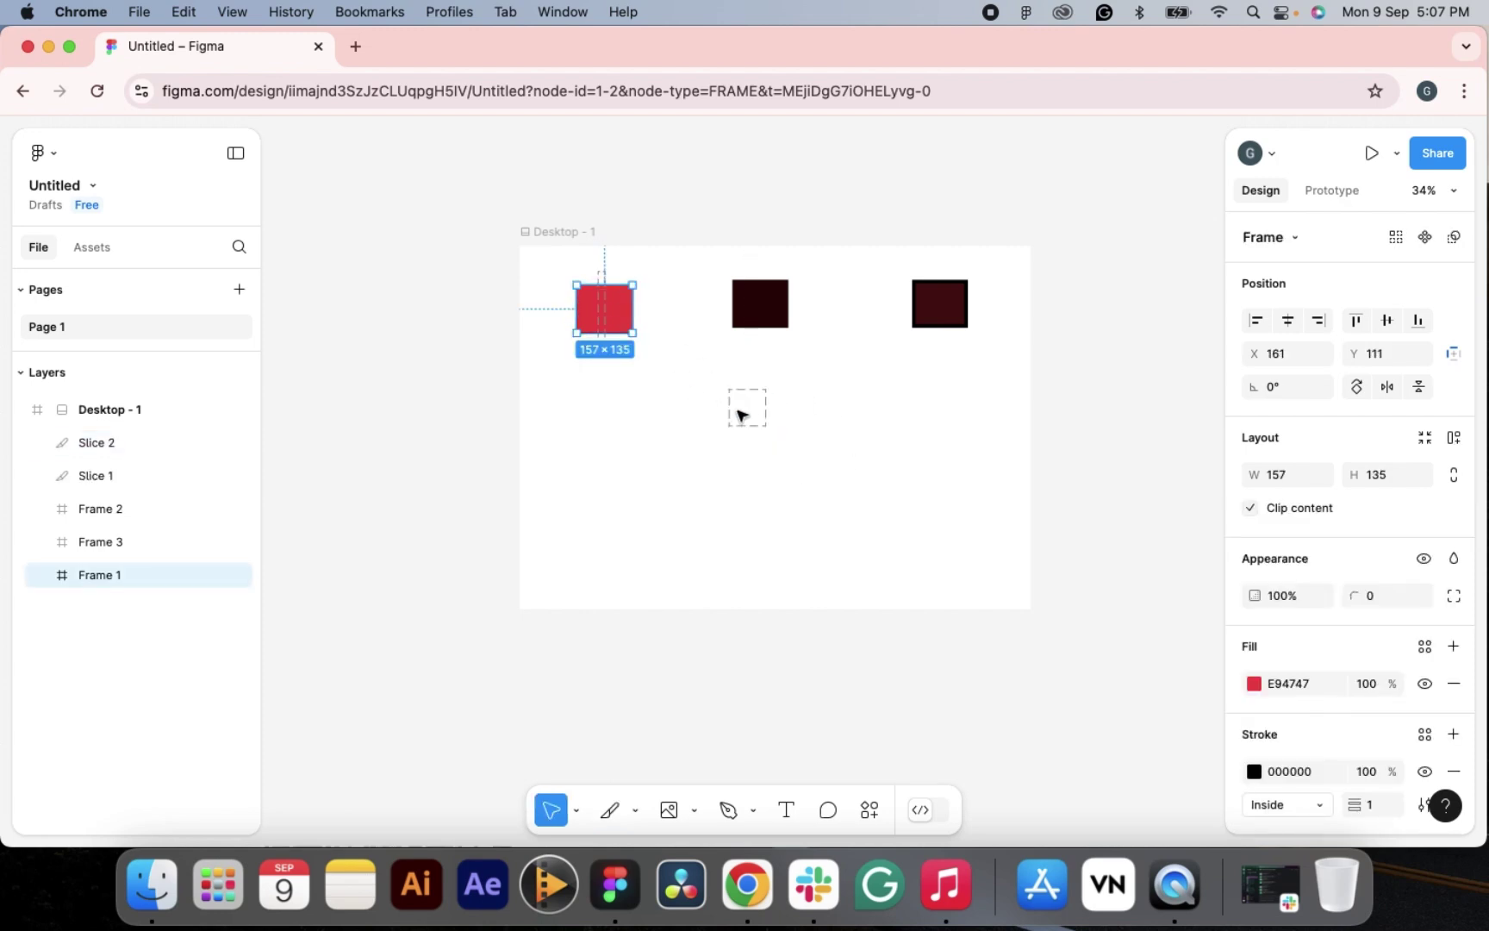
pyautogui.click(750, 379)
pyautogui.click(755, 306)
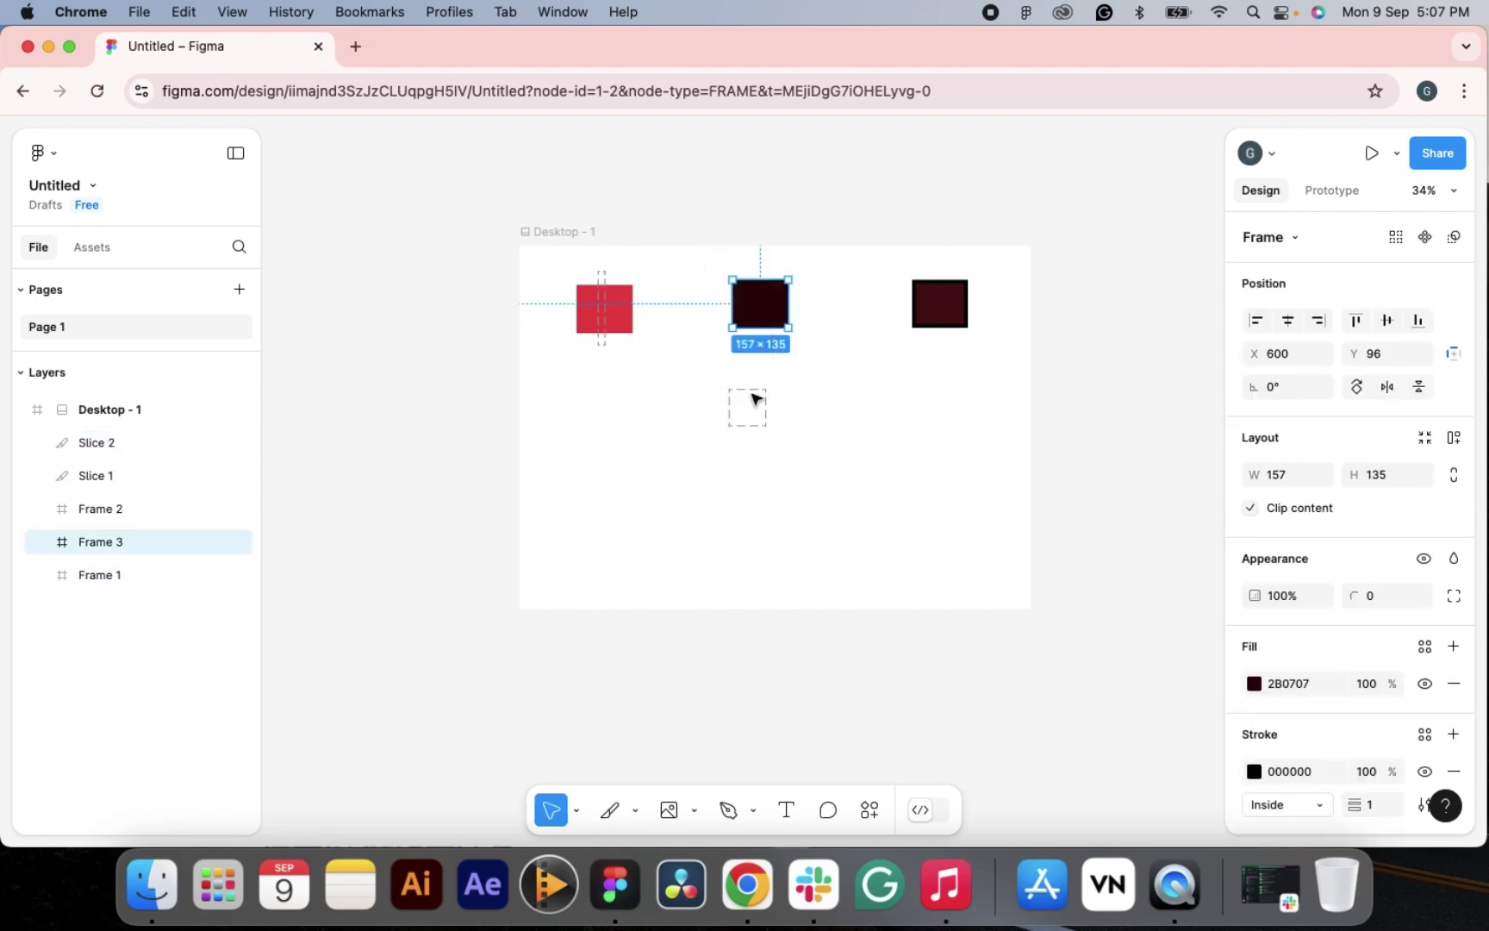
pyautogui.click(750, 420)
pyautogui.press('super+z')
pyautogui.press('super+z')
pyautogui.press('super+z')
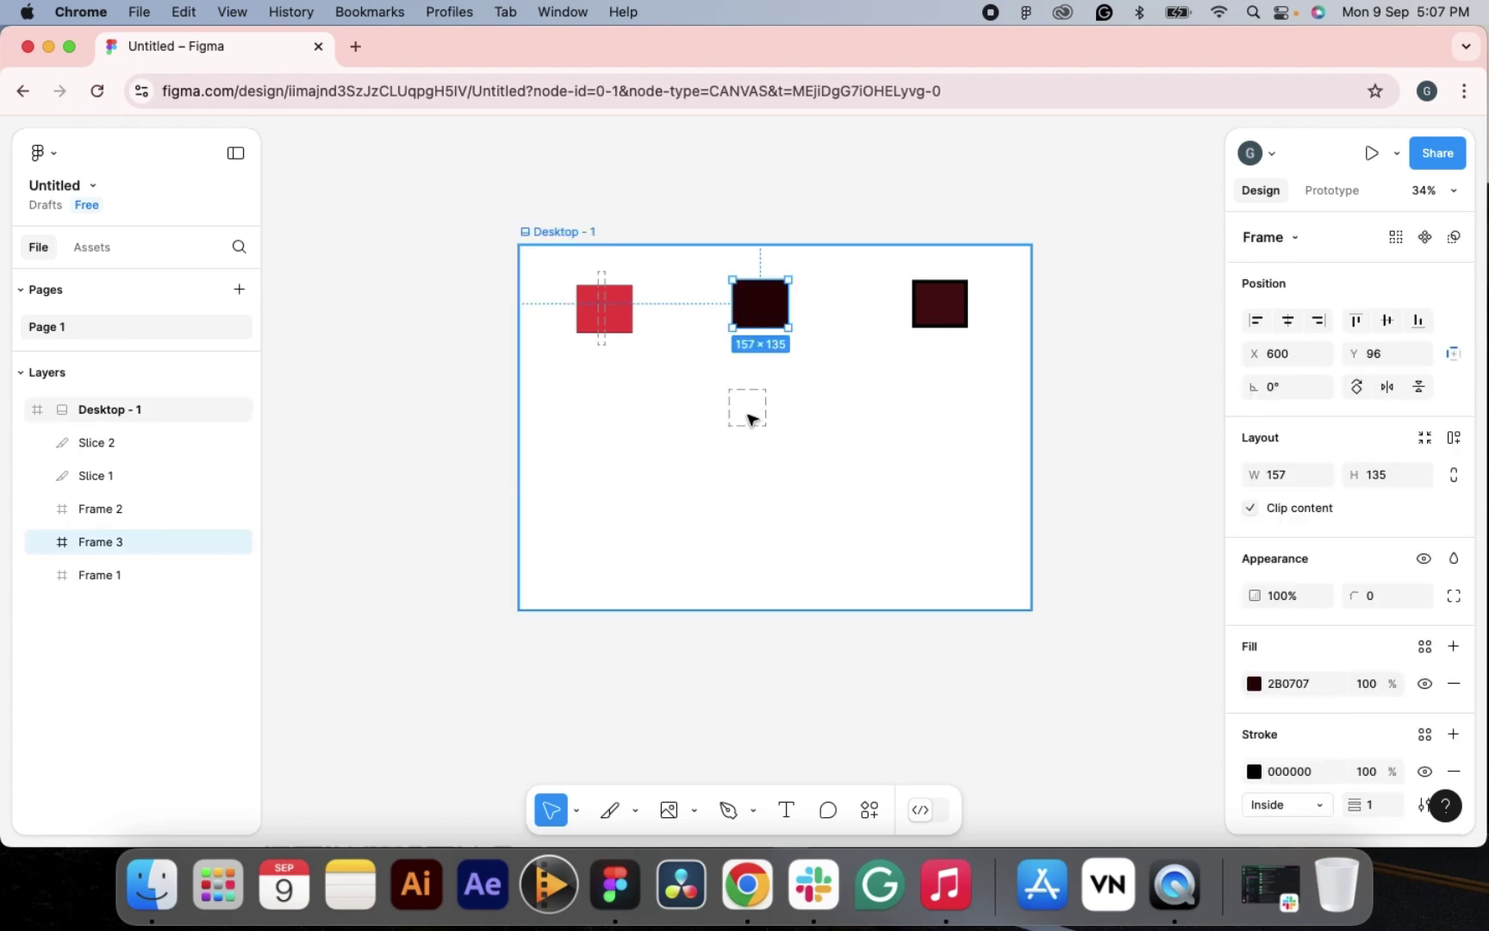
pyautogui.click(746, 417)
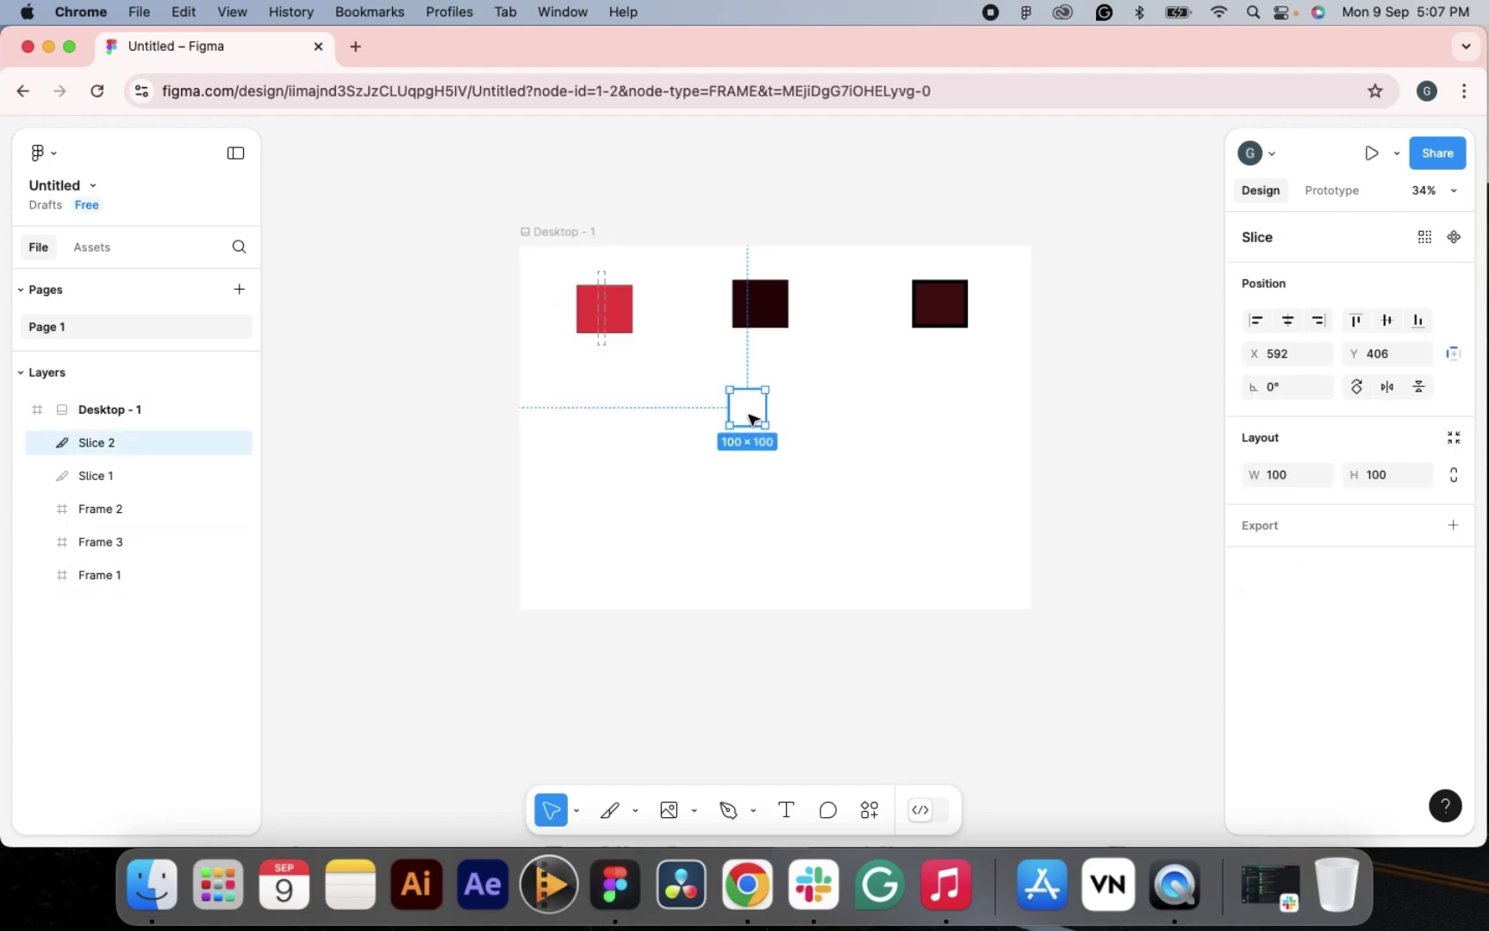
pyautogui.press('super+z')
# - Add a 1x PNG export setting to the red frame and look at its additional export options
pyautogui.click(585, 290)
pyautogui.scroll(-3, 1423, 662)
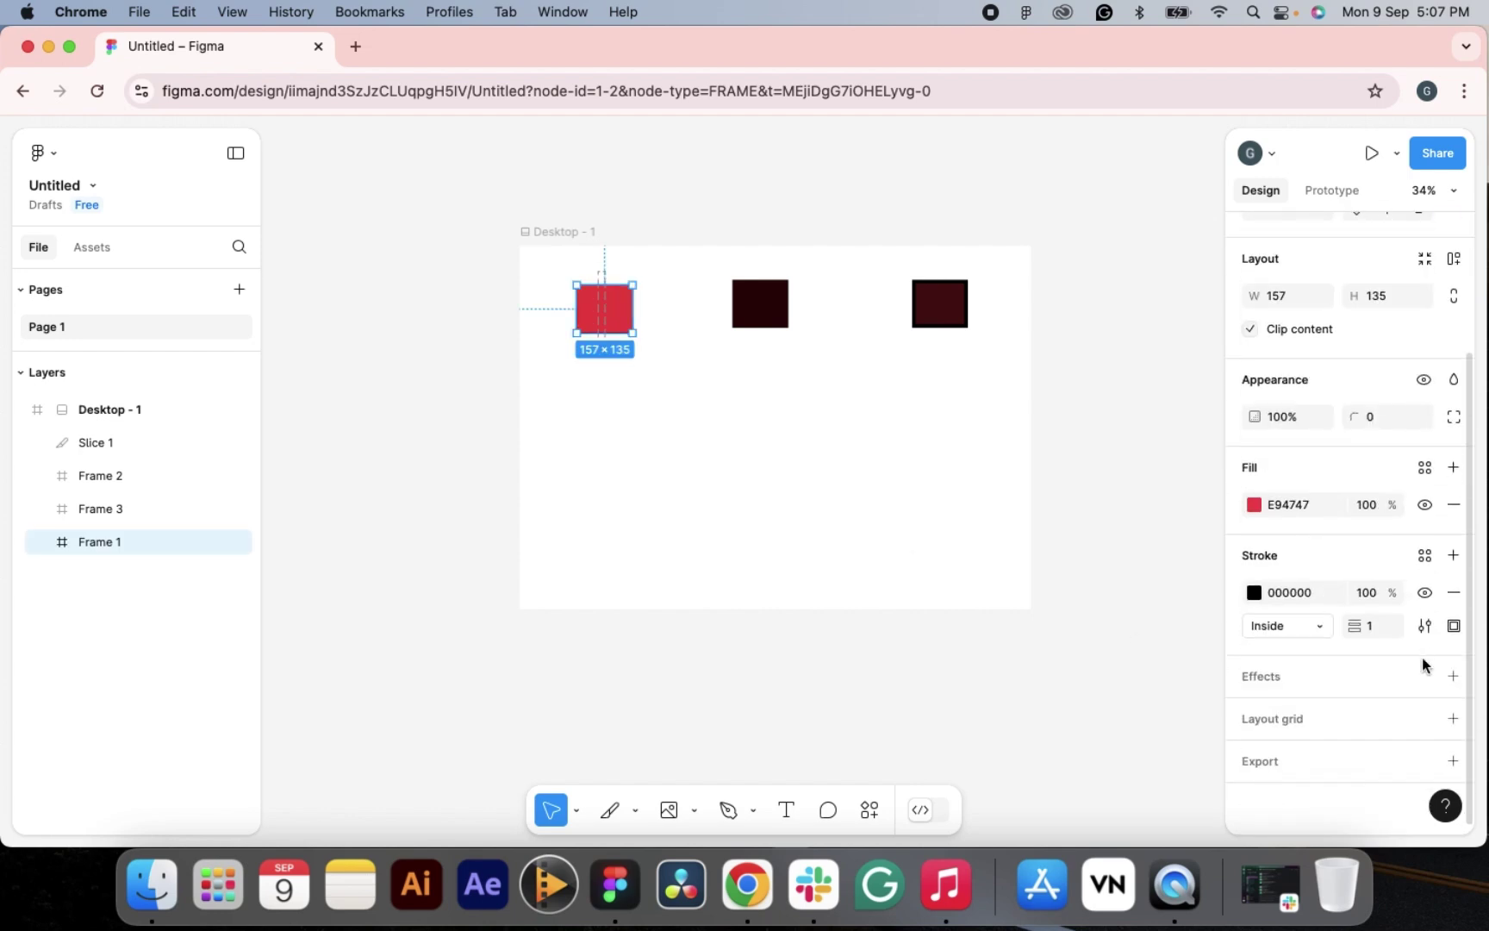
pyautogui.click(1452, 761)
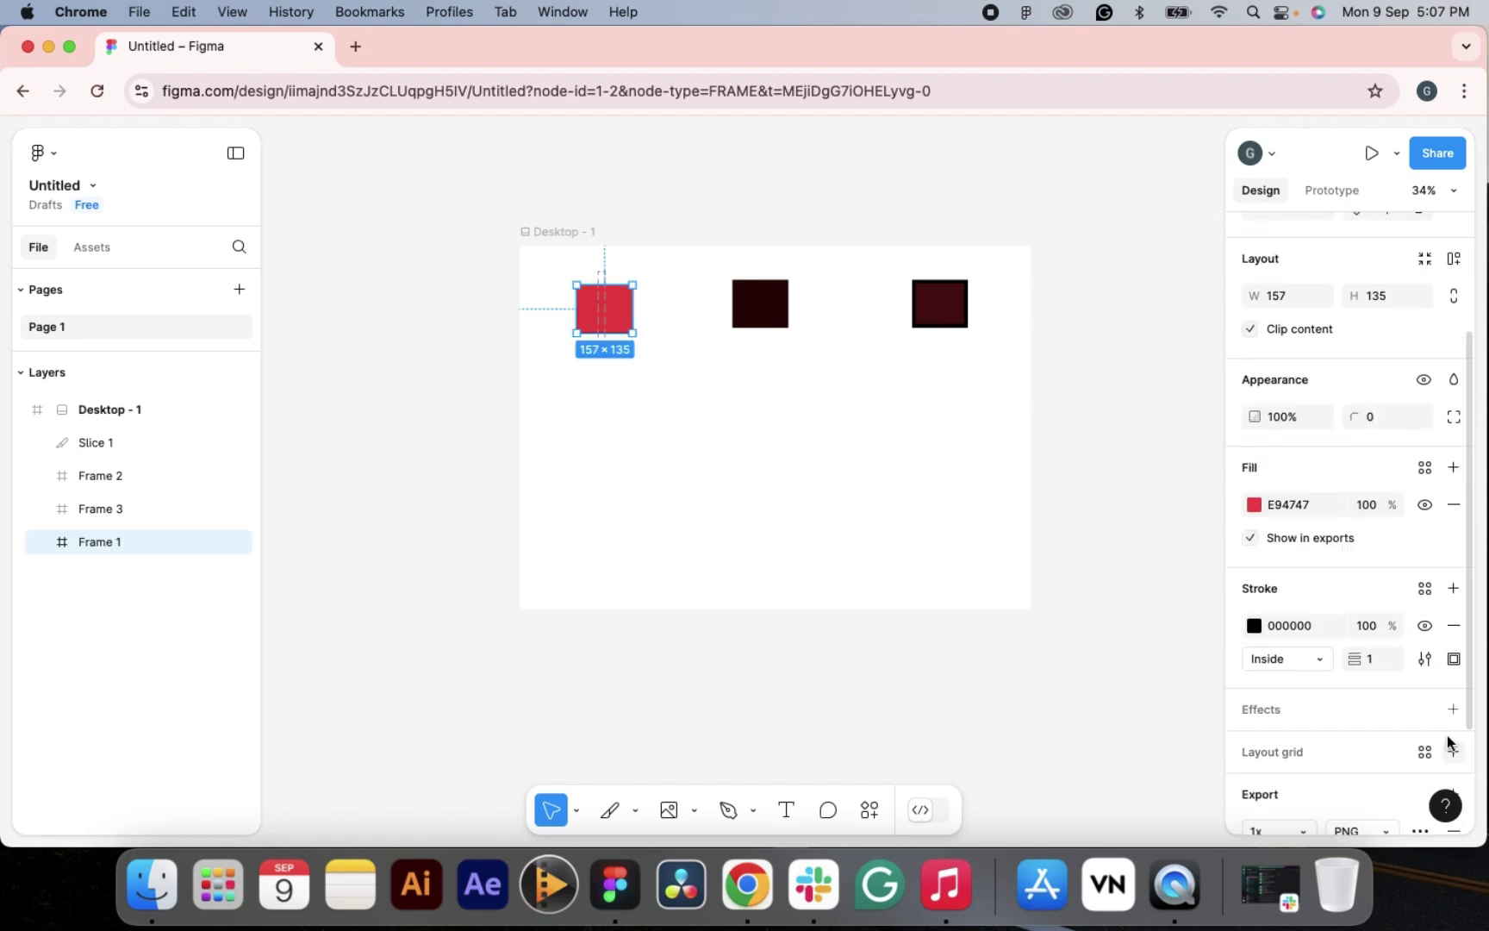
pyautogui.scroll(-2, 1436, 707)
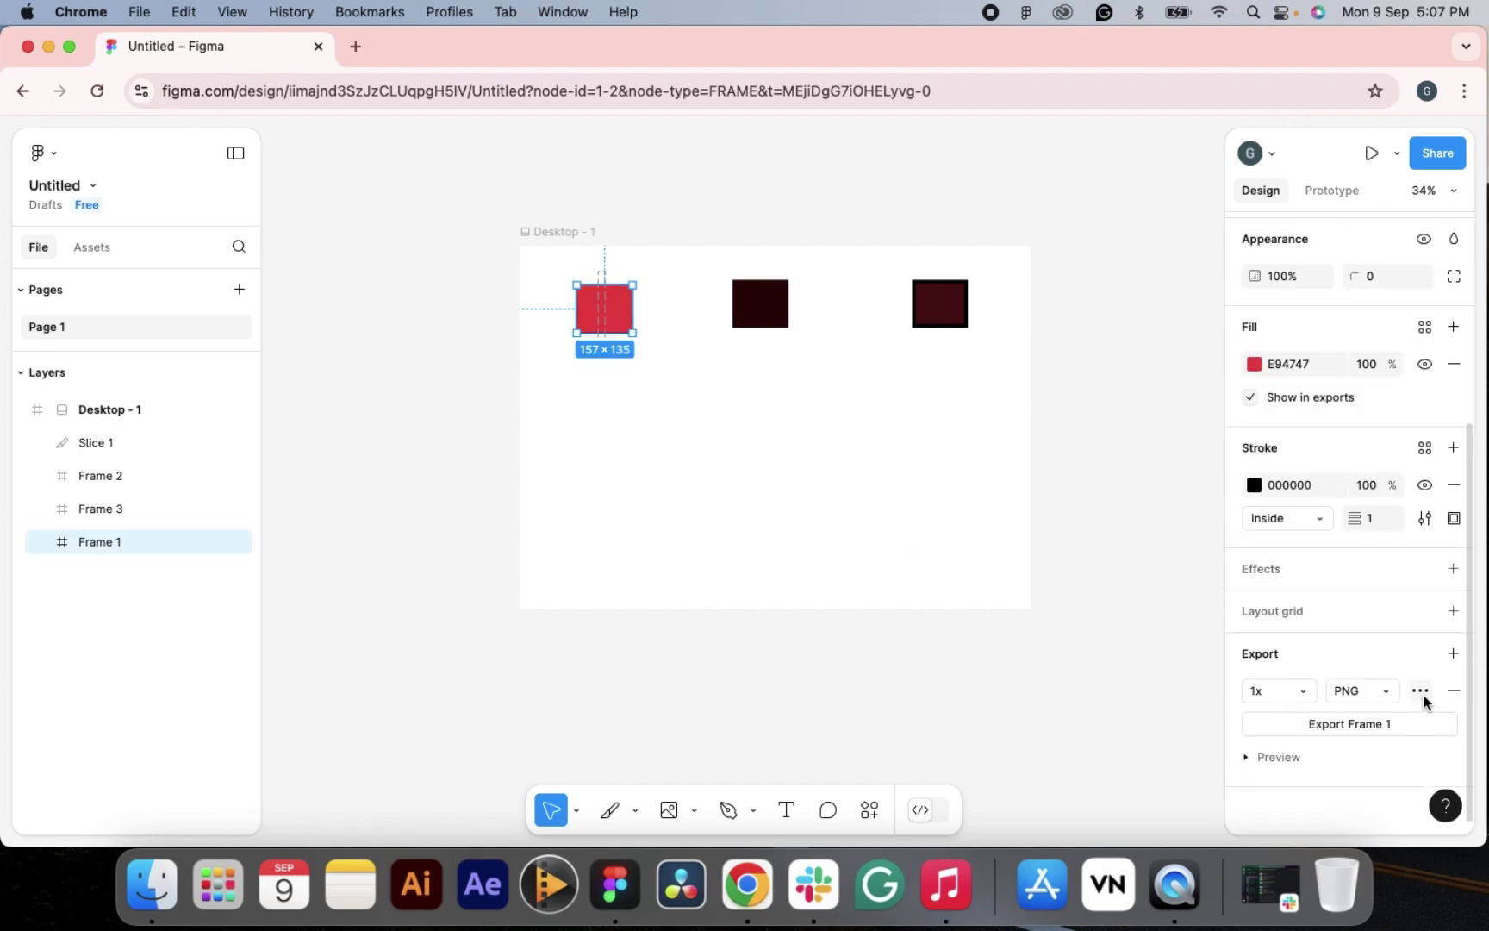
pyautogui.click(1420, 693)
pyautogui.click(1197, 628)
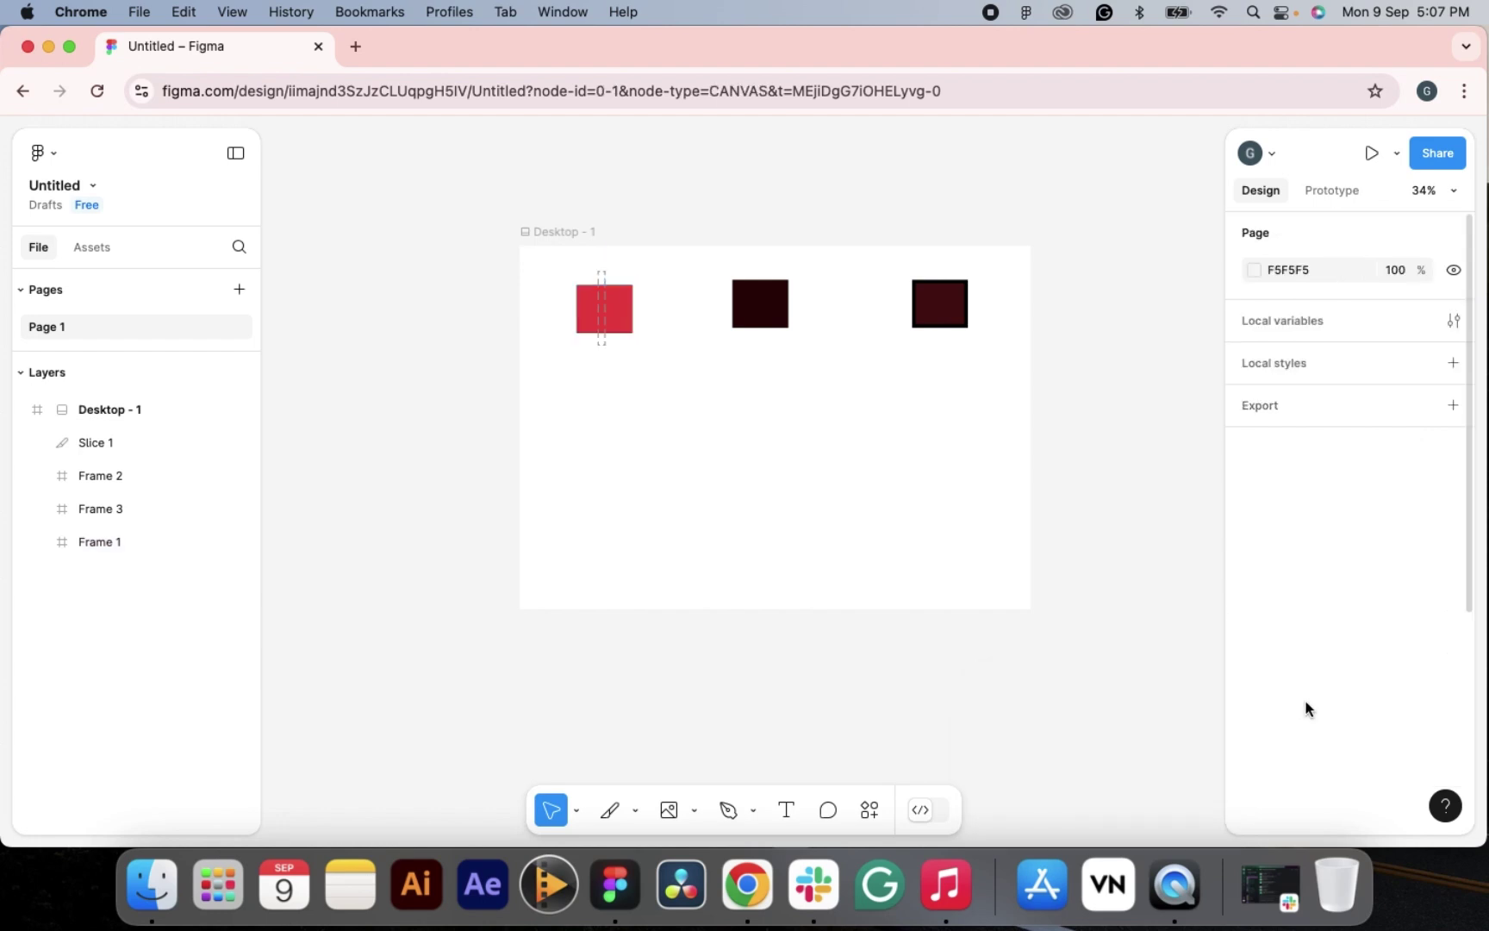
# - Expand the export preview of the red frame, examine it and deselect the frame
pyautogui.click(629, 328)
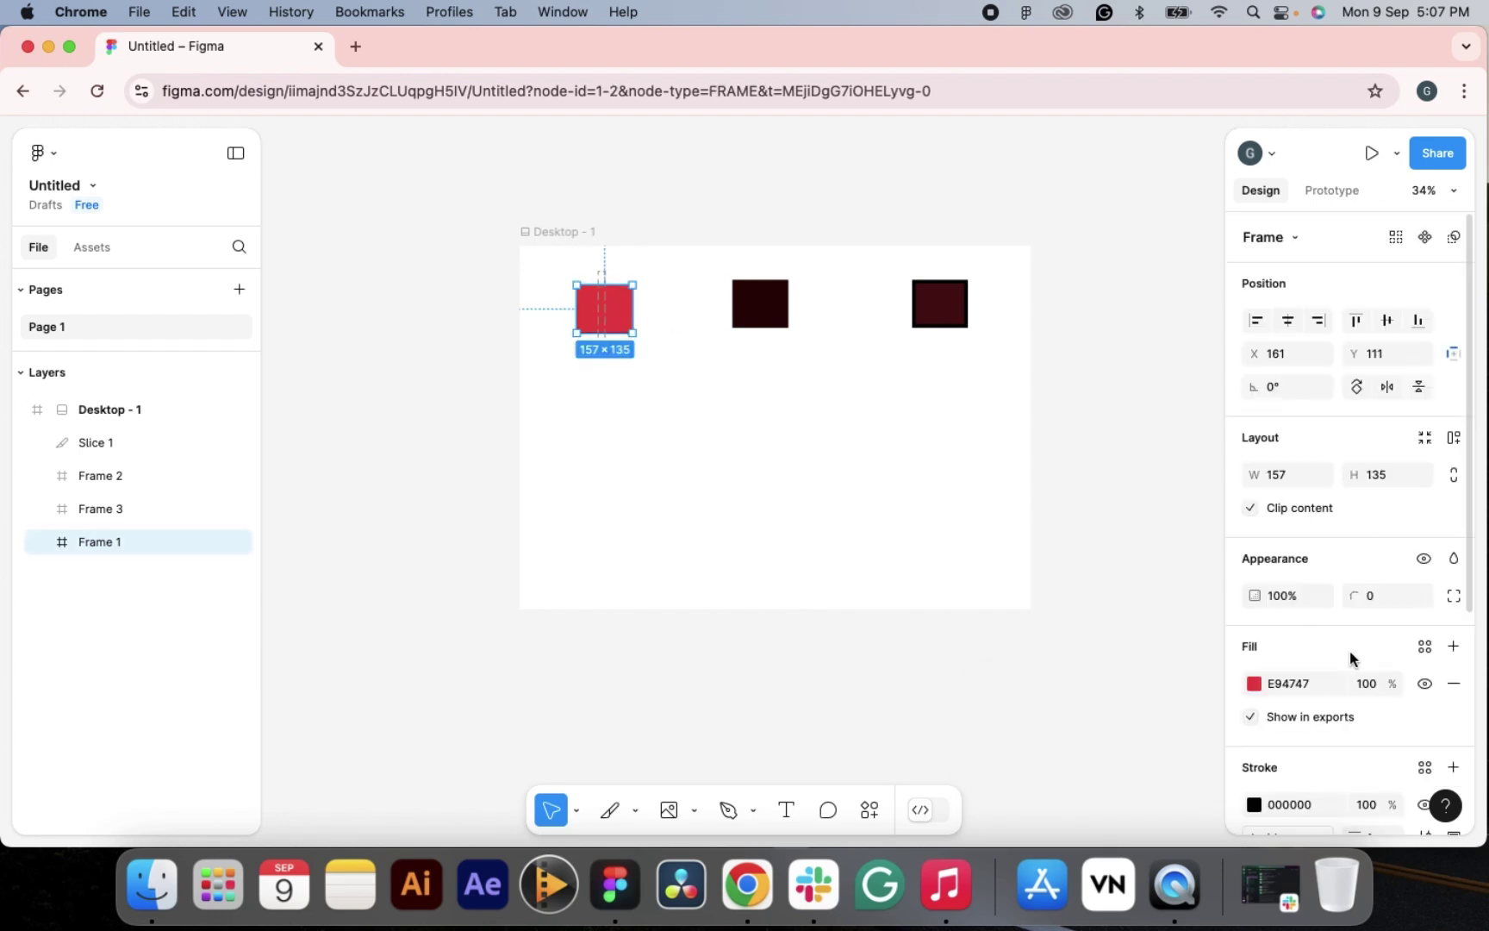
pyautogui.scroll(-3, 1349, 652)
pyautogui.click(1274, 752)
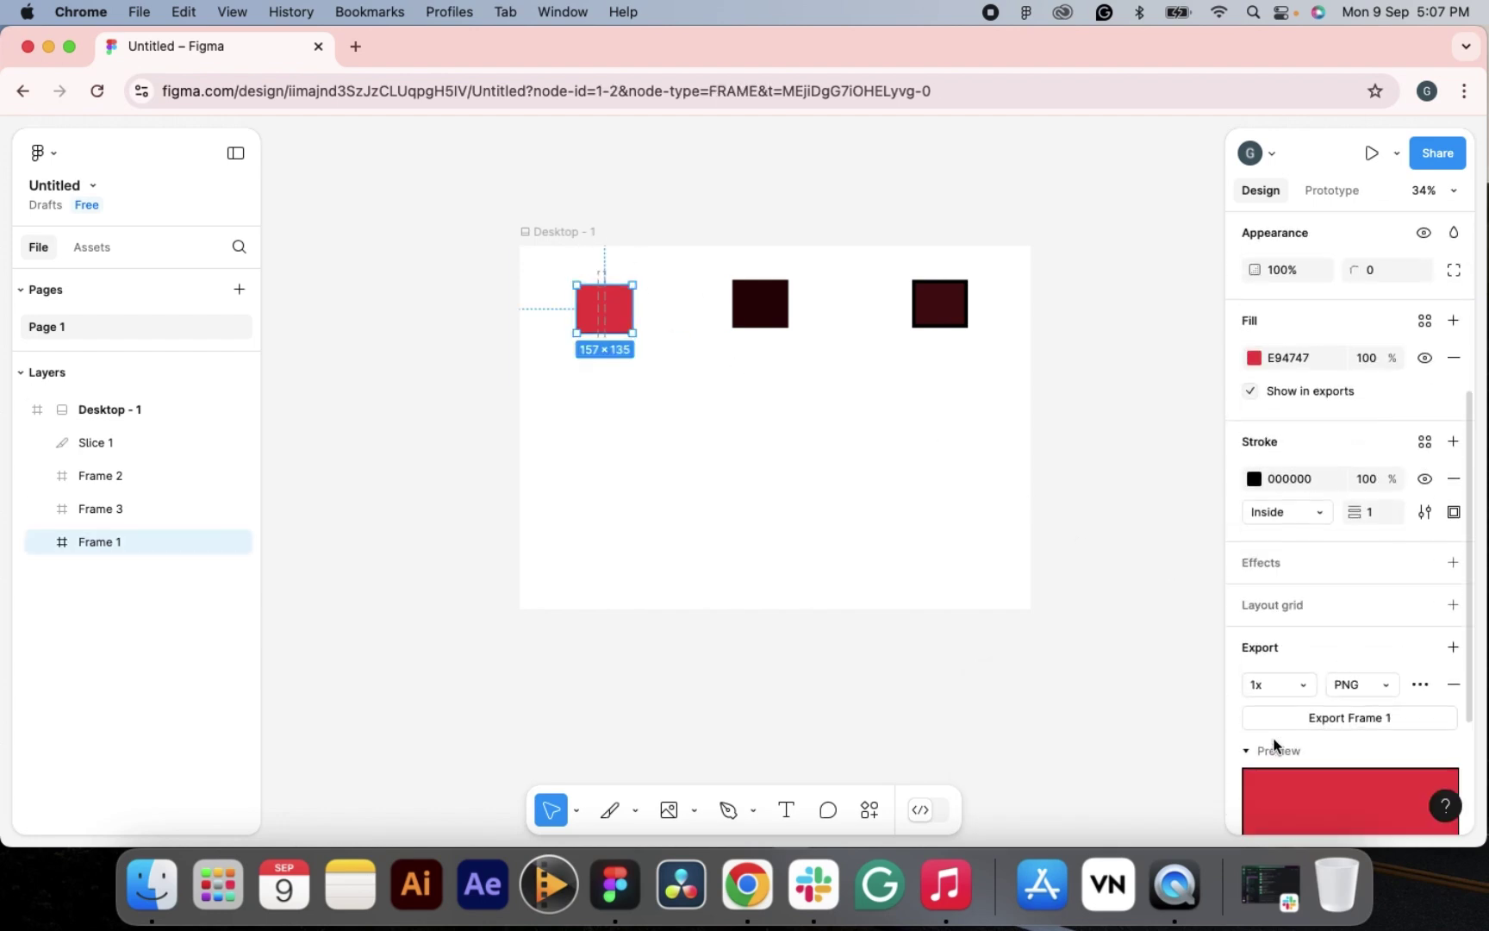
pyautogui.scroll(-3, 1301, 715)
pyautogui.click(1242, 672)
pyautogui.click(844, 662)
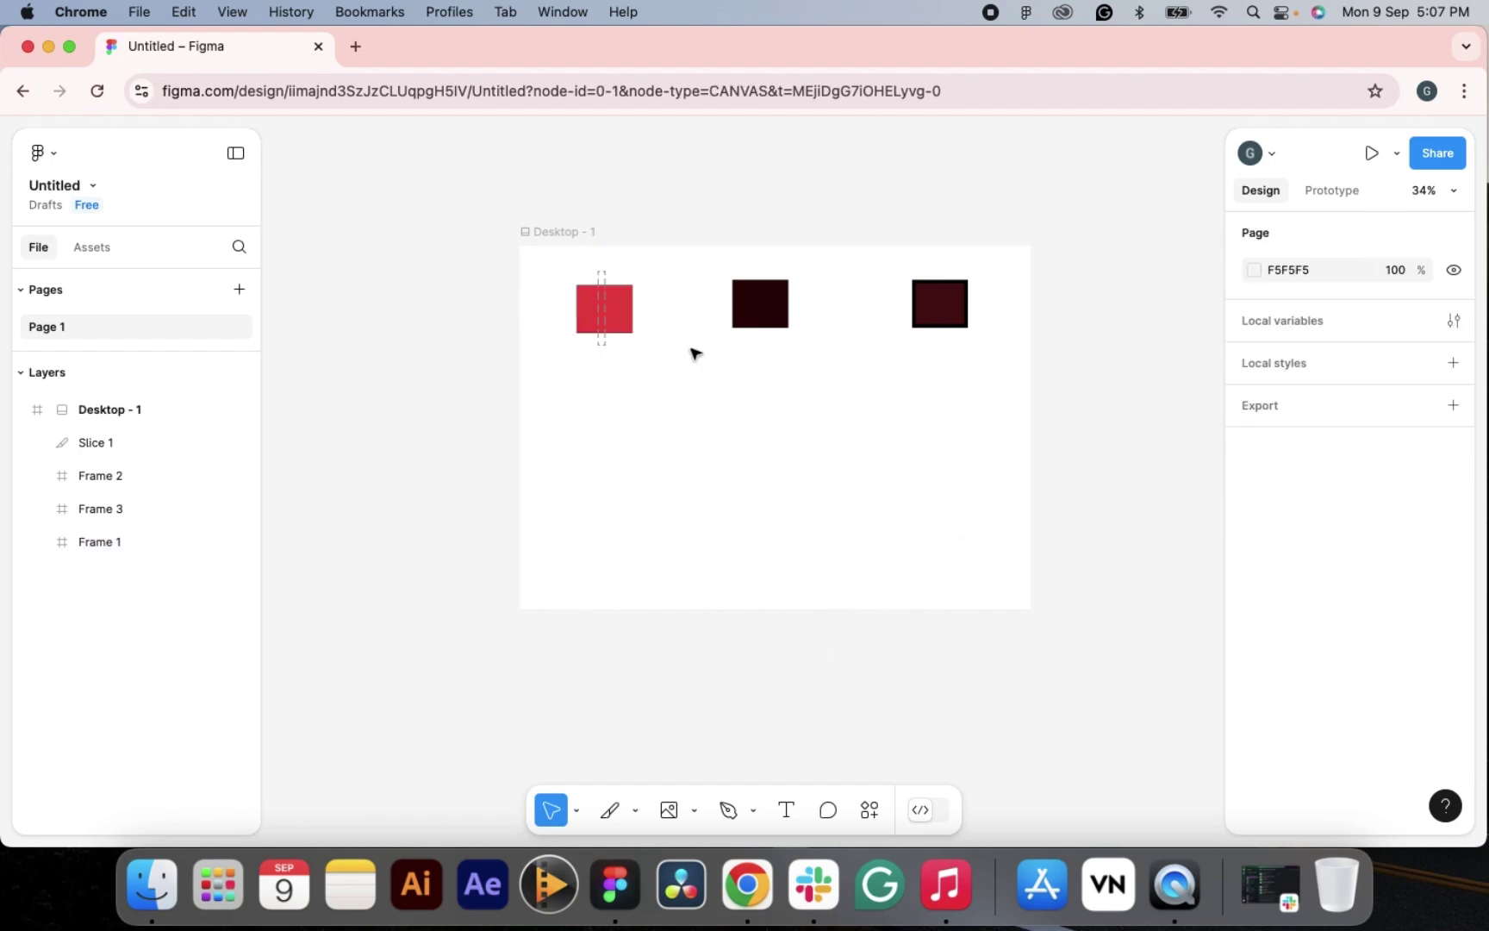
# - Delete the narrow slice over the red frame, keeping the three frames
pyautogui.click(605, 335)
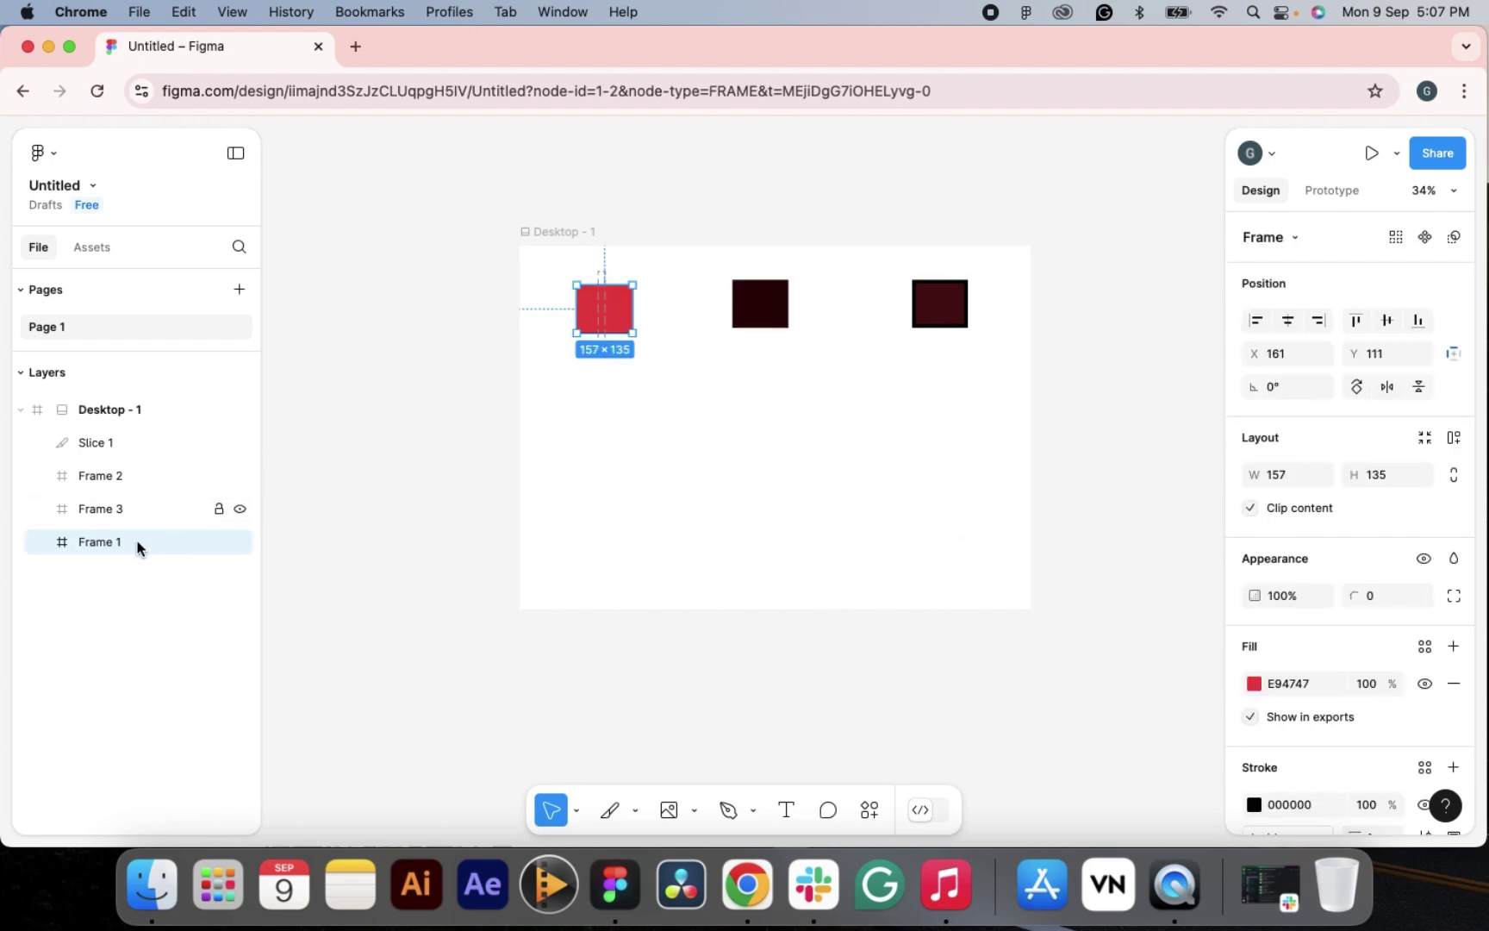
pyautogui.keyDown('shift'); pyautogui.click(100, 448); pyautogui.keyUp('shift')
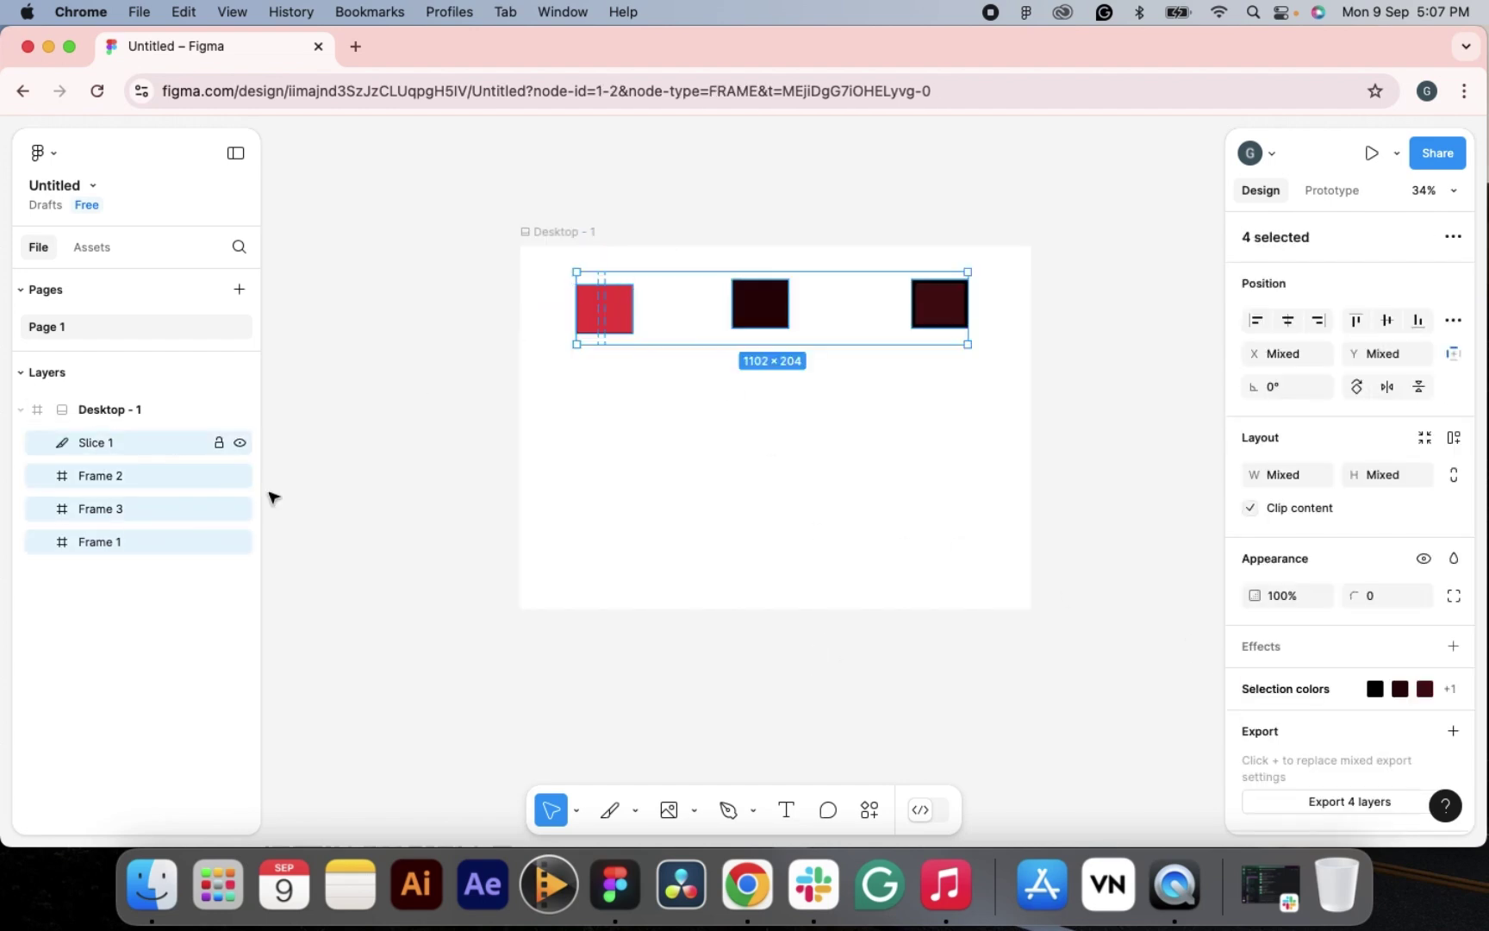
pyautogui.click(269, 492)
pyautogui.click(123, 441)
pyautogui.press('Delete')
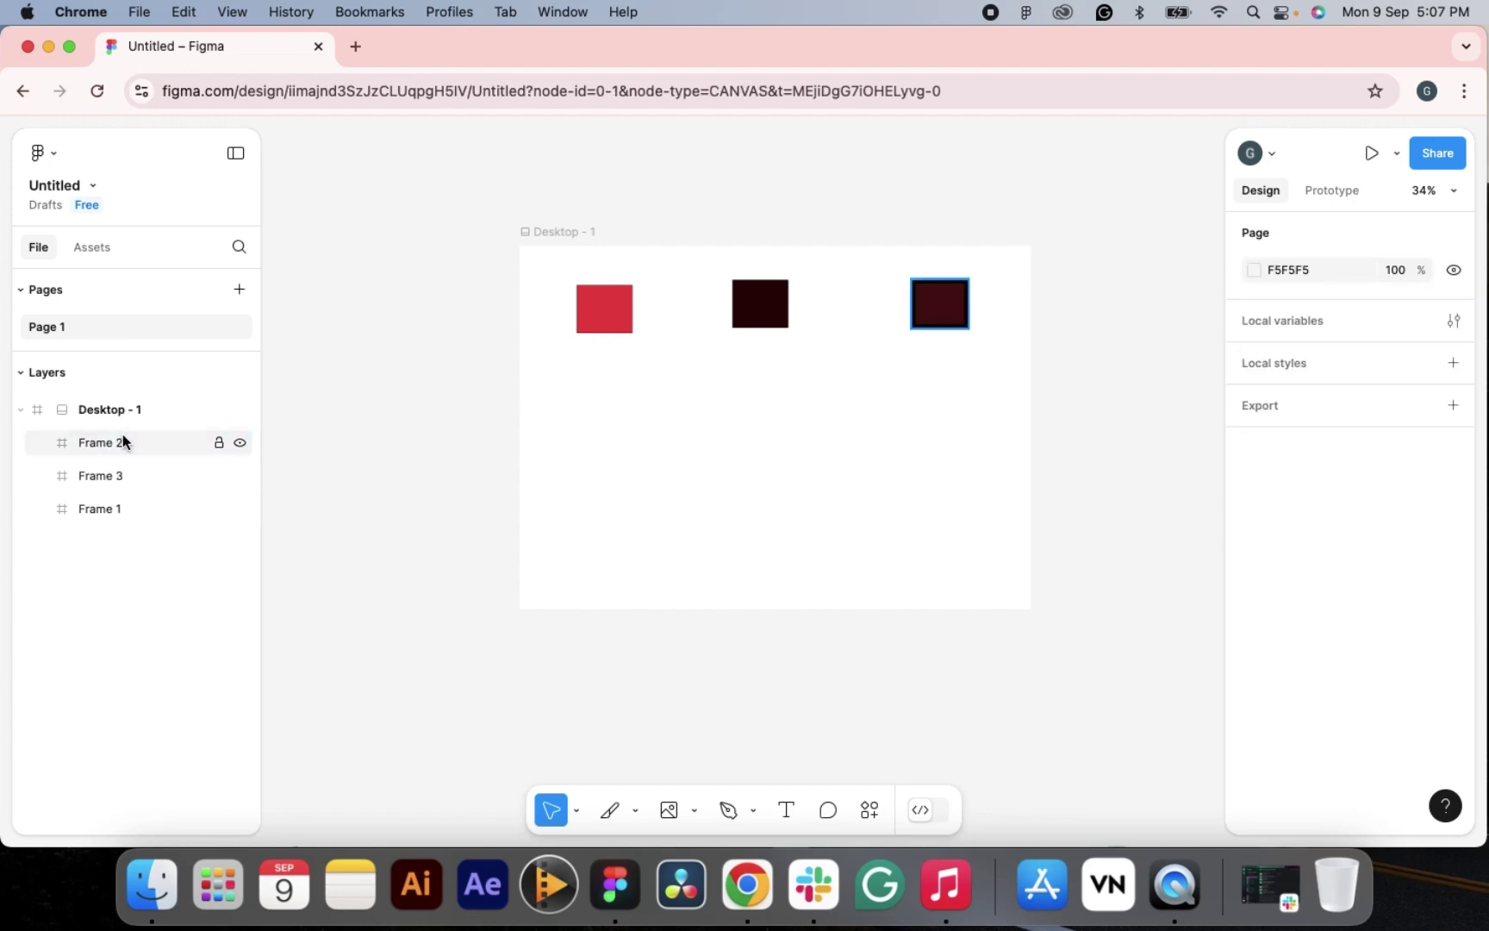
# - Draw a slice of about 72 × 83 over the upper-right corner of the red frame
pyautogui.click(611, 805)
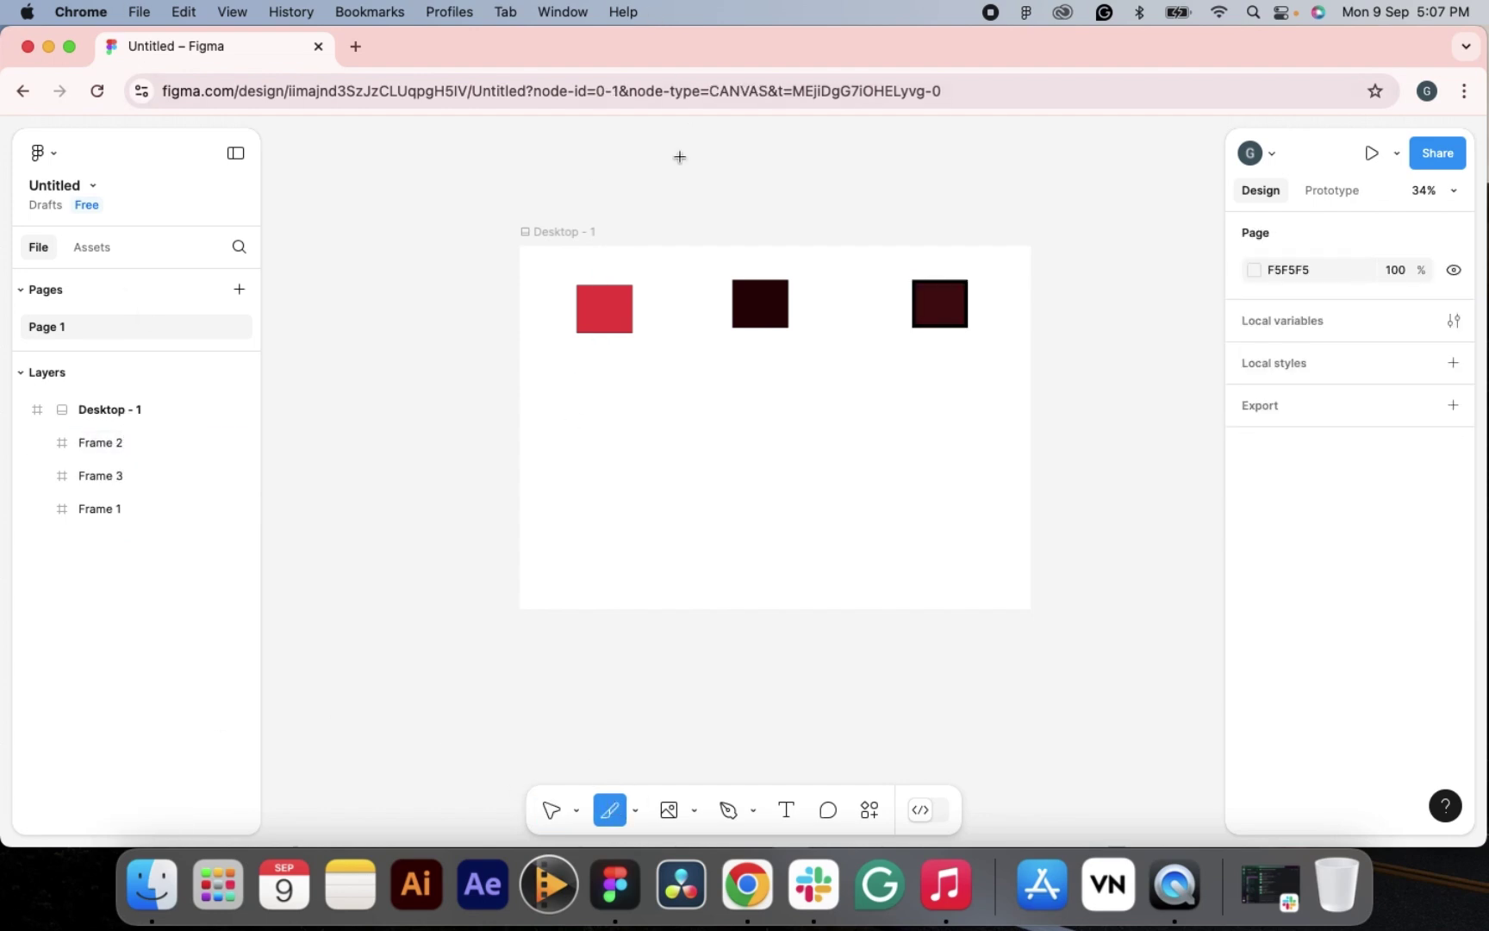
pyautogui.scroll(5, 603, 332)
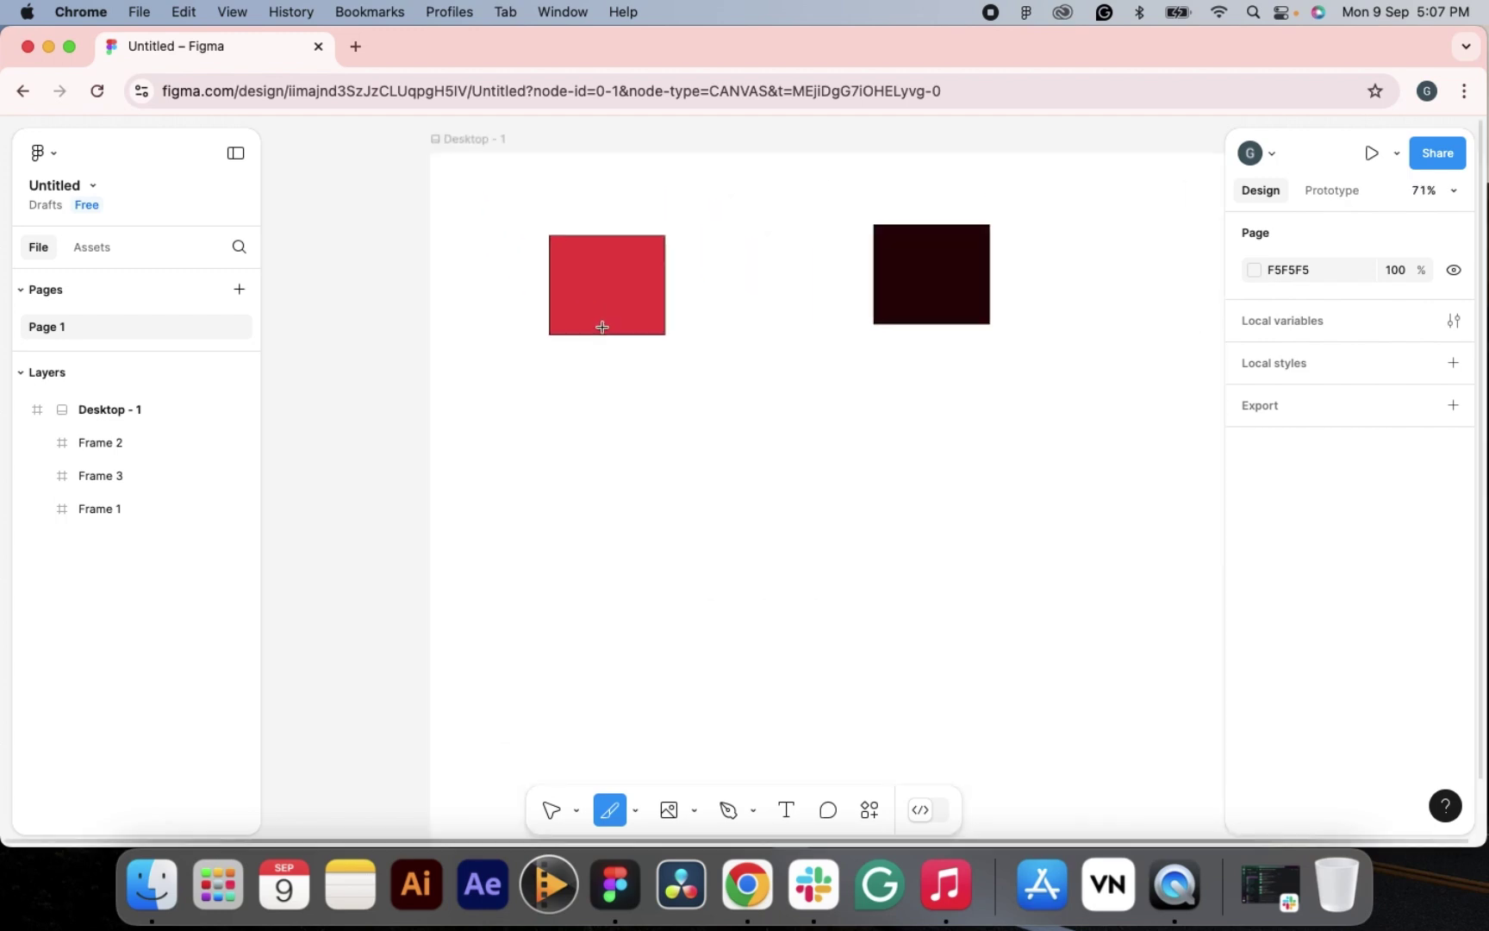
pyautogui.moveTo(665, 236); pyautogui.dragTo(612, 295)
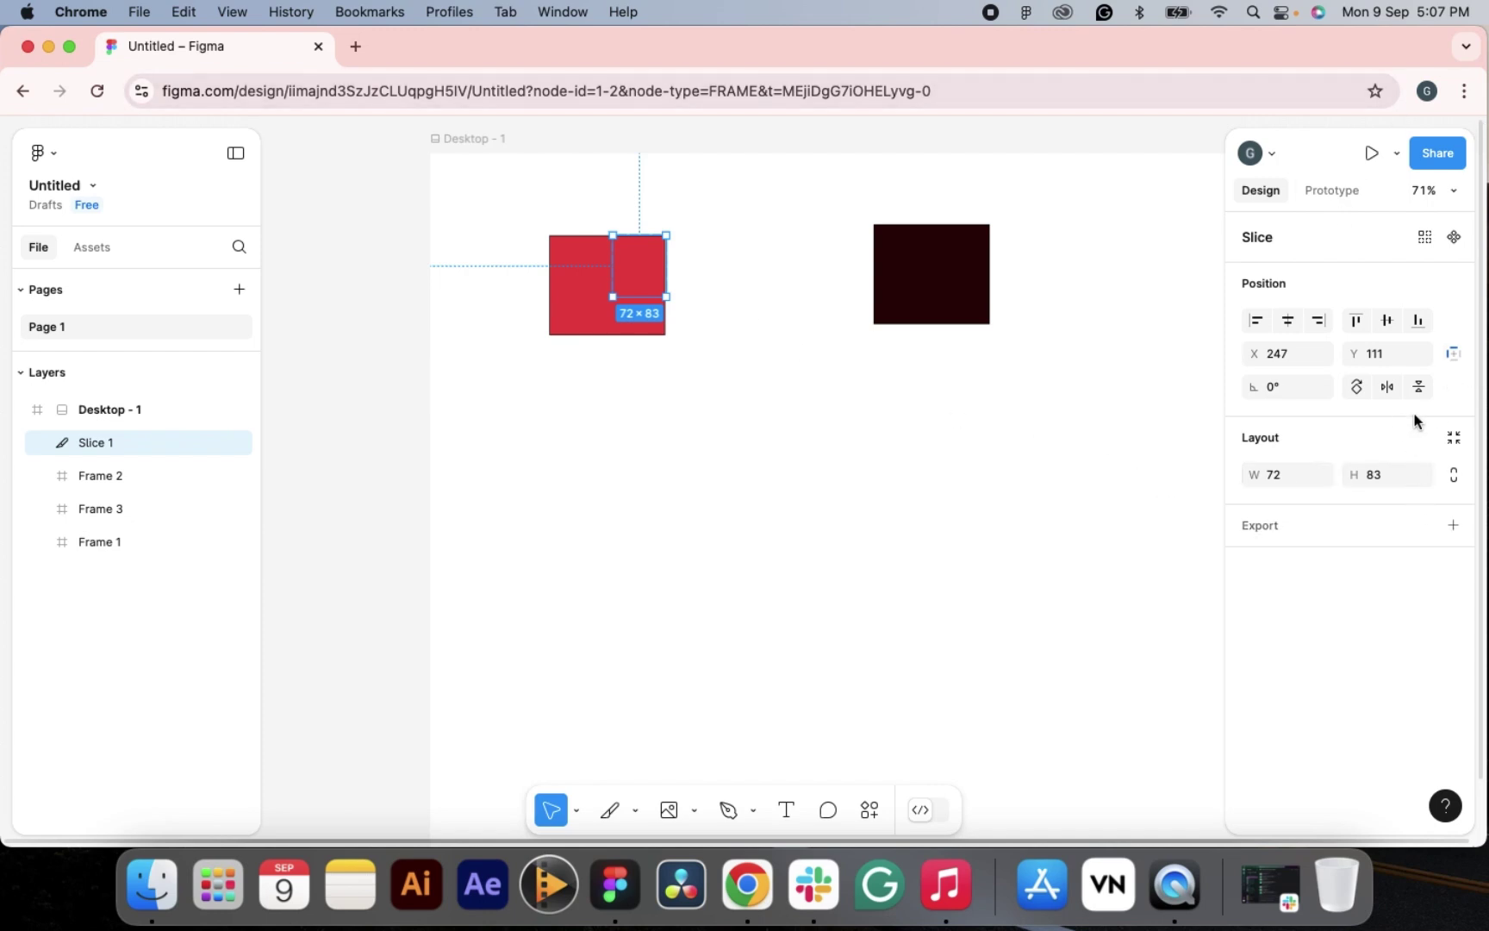
# - Preview the corner slice with a 1x PNG export setting and delete the slice
pyautogui.click(1454, 523)
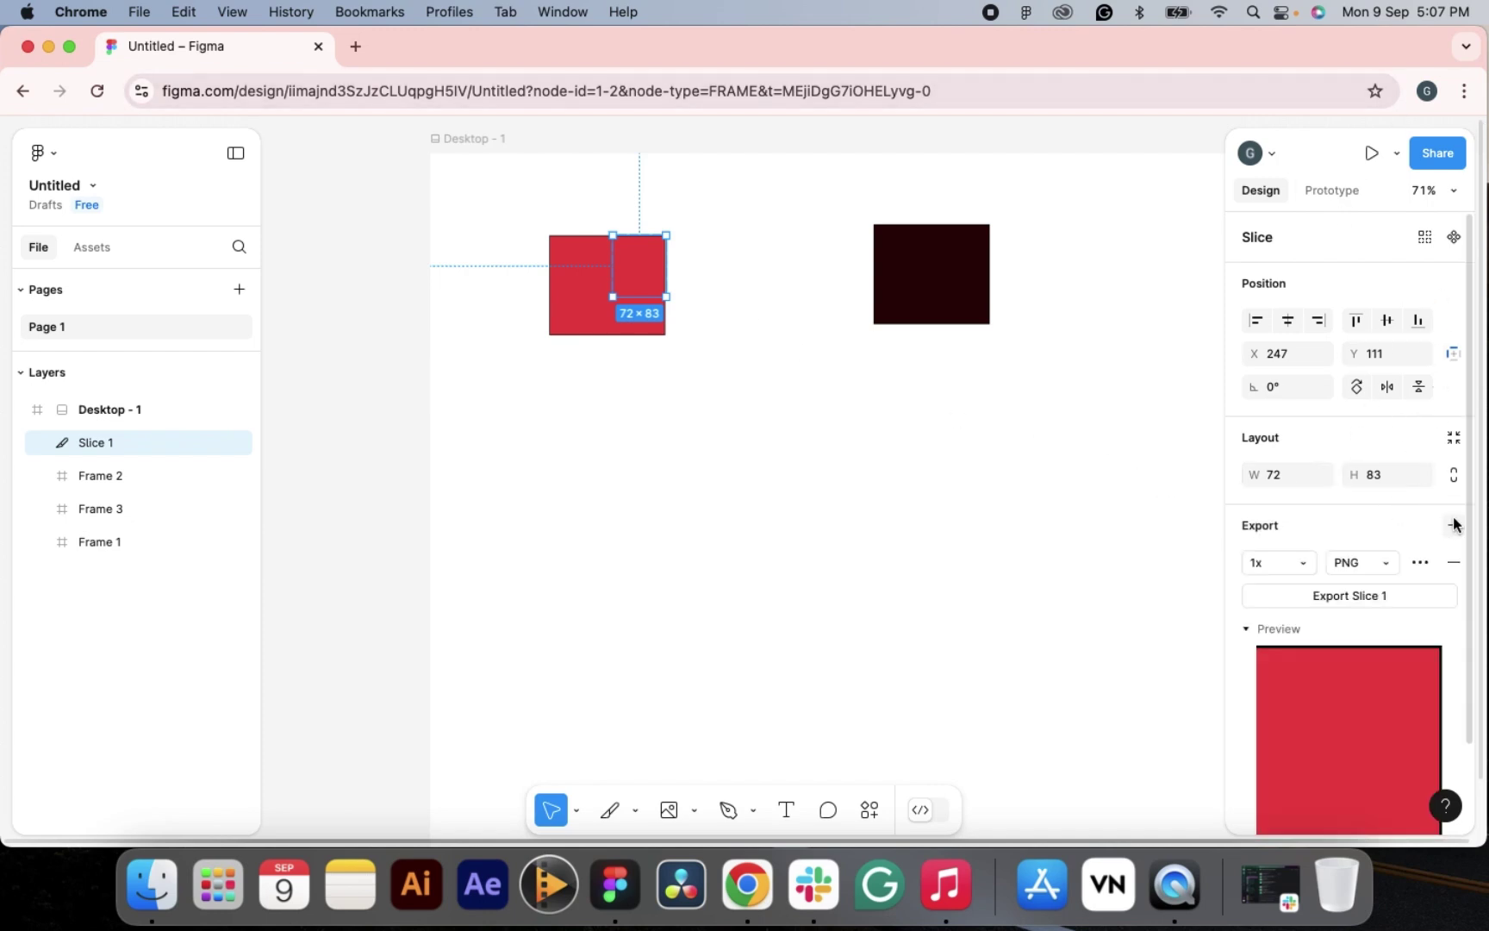
pyautogui.scroll(-2, 1362, 704)
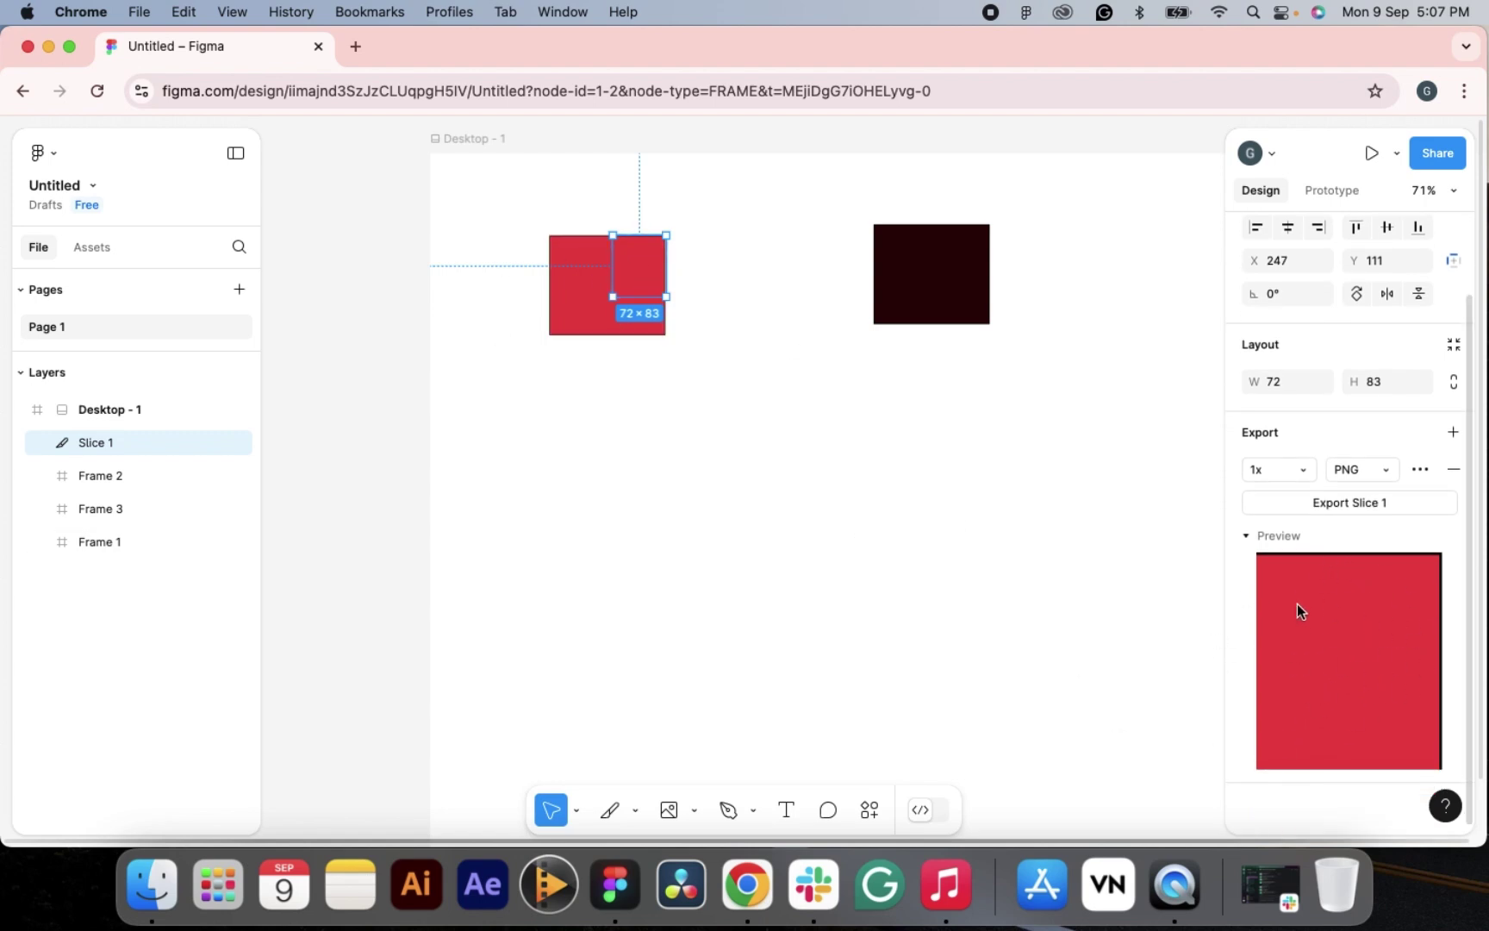
pyautogui.press('Delete')
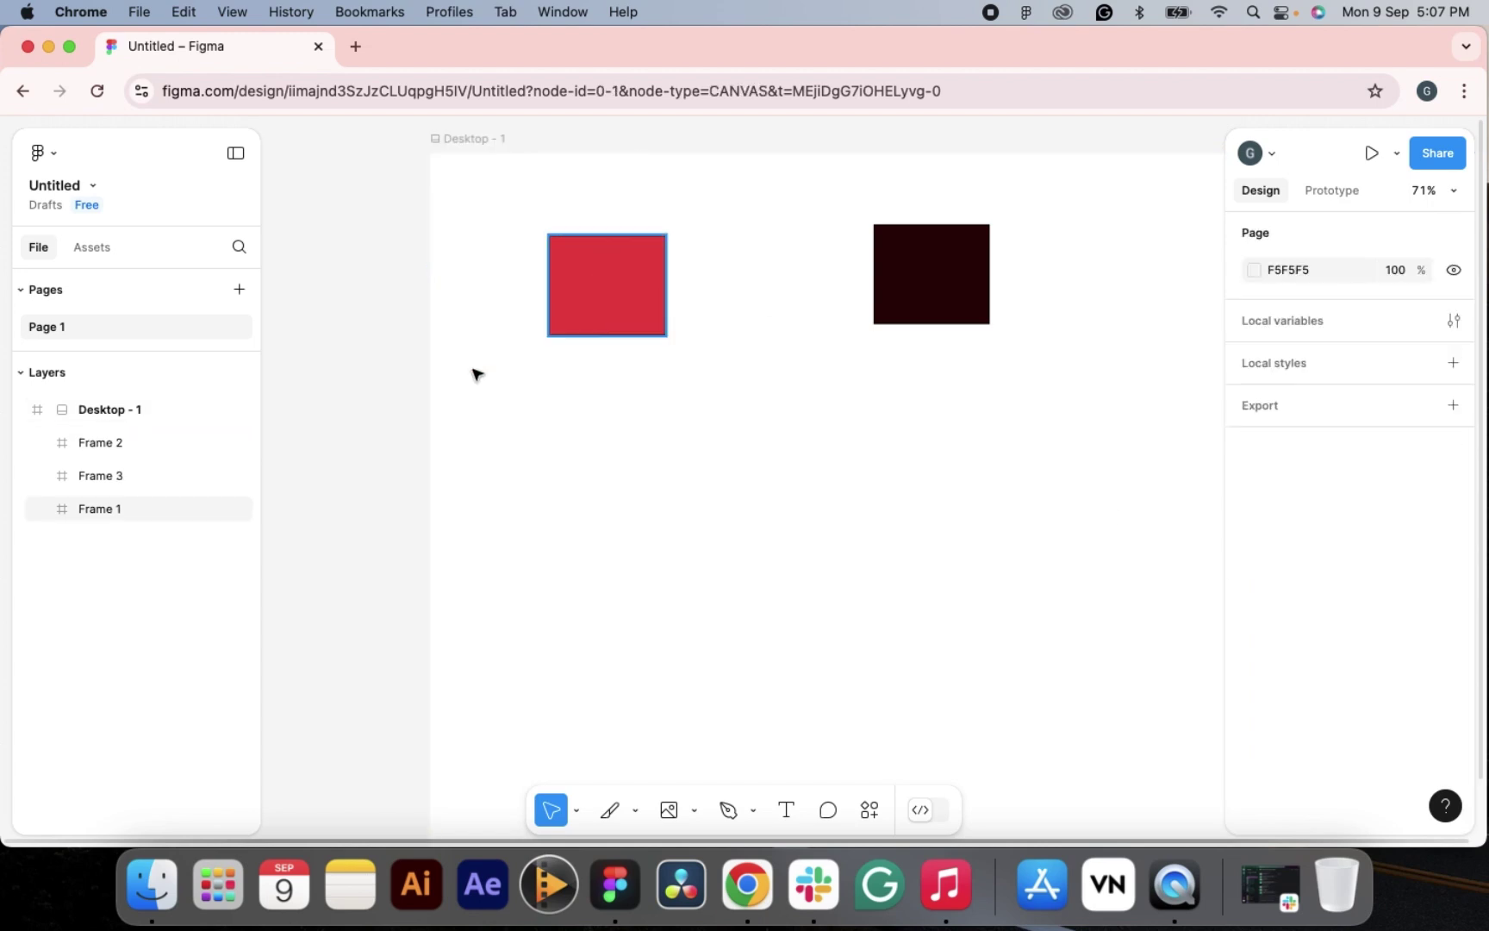
# - Examine the export preview of the whole red frame and deselect it
pyautogui.click(605, 286)
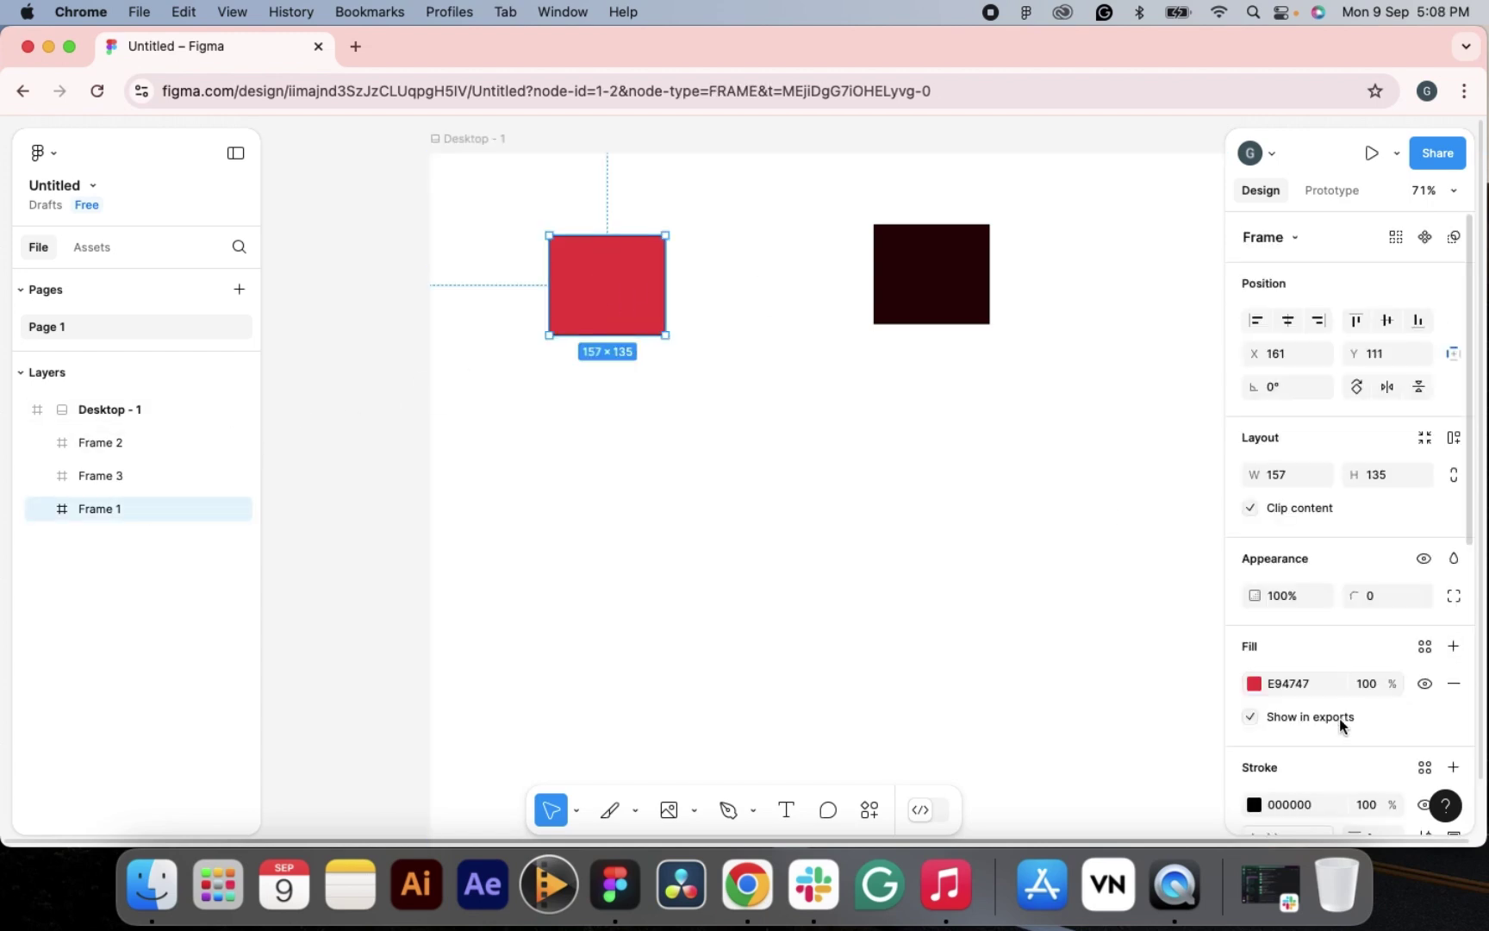
pyautogui.scroll(-5, 1379, 689)
pyautogui.click(1043, 600)
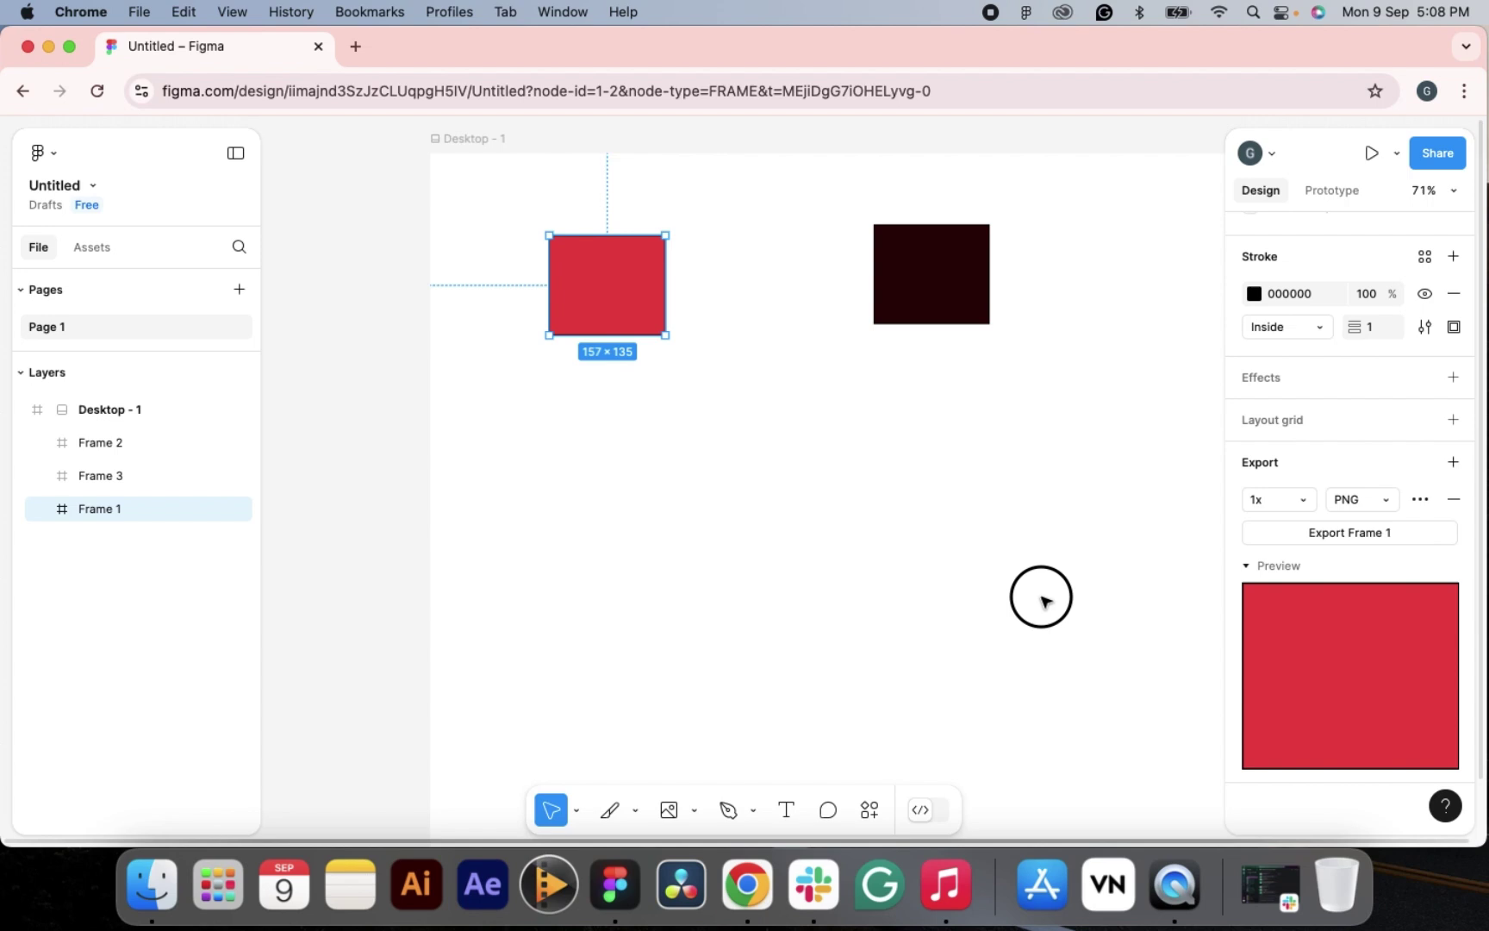
# - Draw a rectangle of about 414 × 200 below the red and dark frames and delete it
pyautogui.click(693, 810)
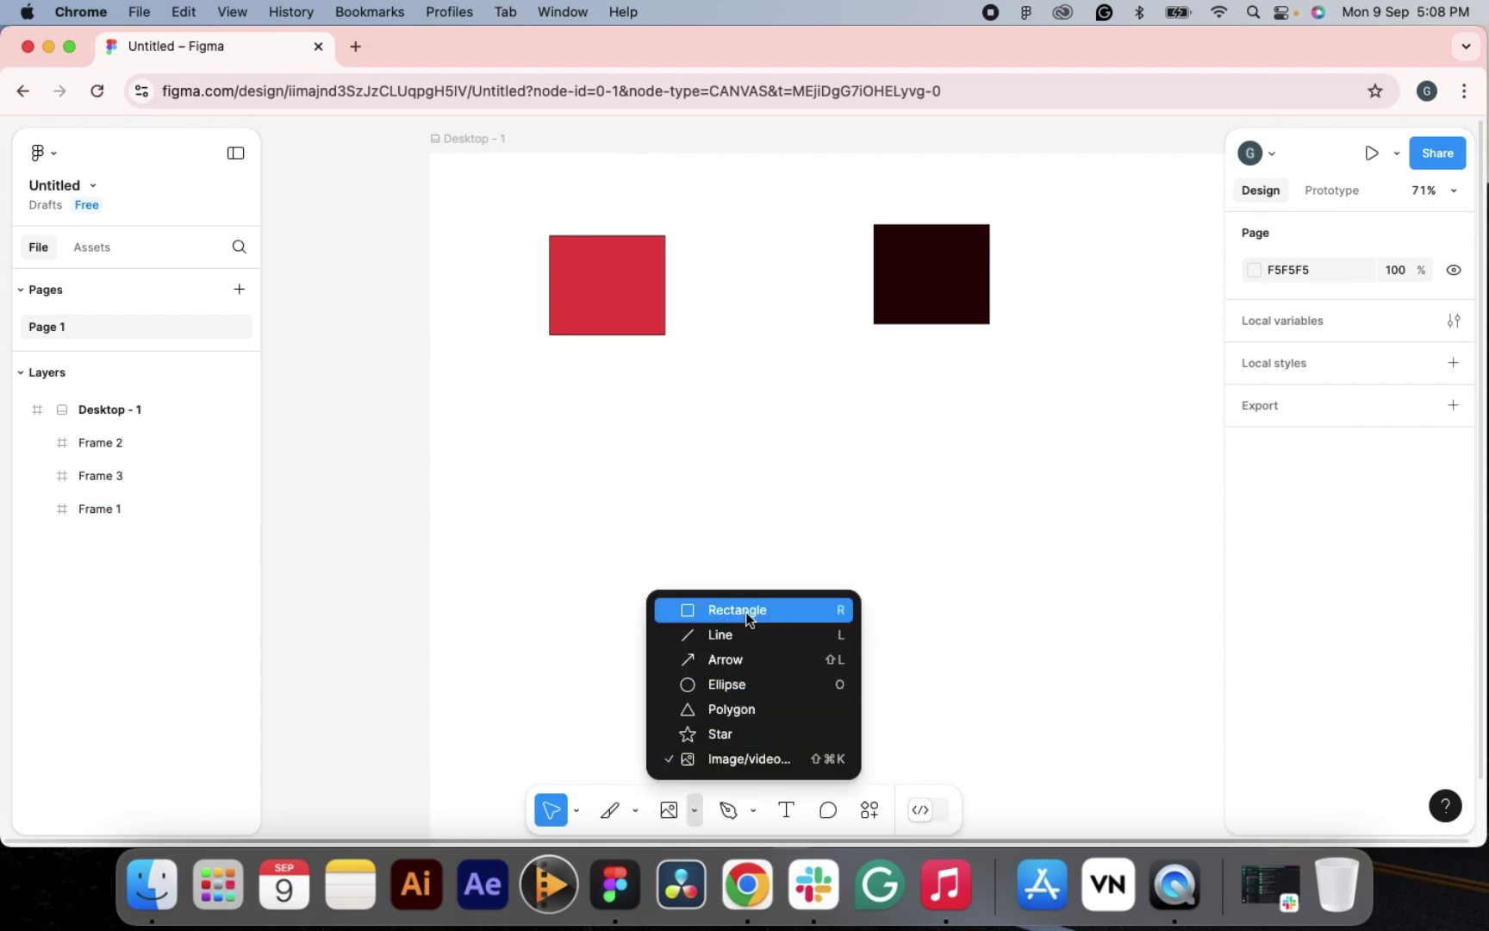
pyautogui.click(826, 493)
pyautogui.press('r')
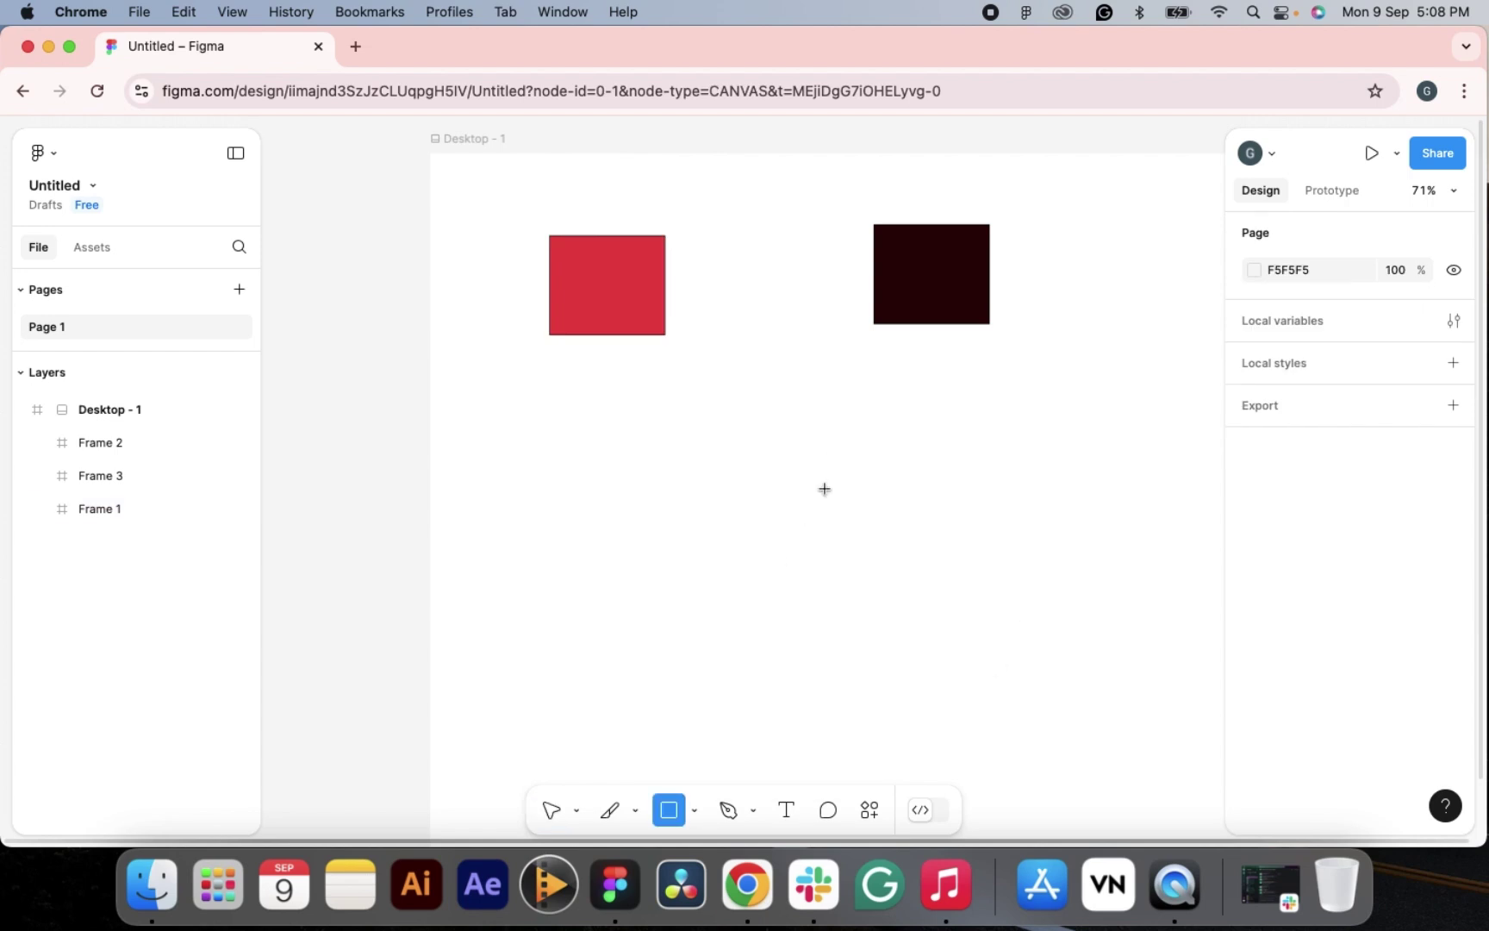
pyautogui.moveTo(681, 454)
pyautogui.mouseDown()
pyautogui.moveTo(1016, 625)
pyautogui.moveTo(1147, 635)
pyautogui.moveTo(946, 654)
pyautogui.moveTo(990, 604)
pyautogui.mouseUp()
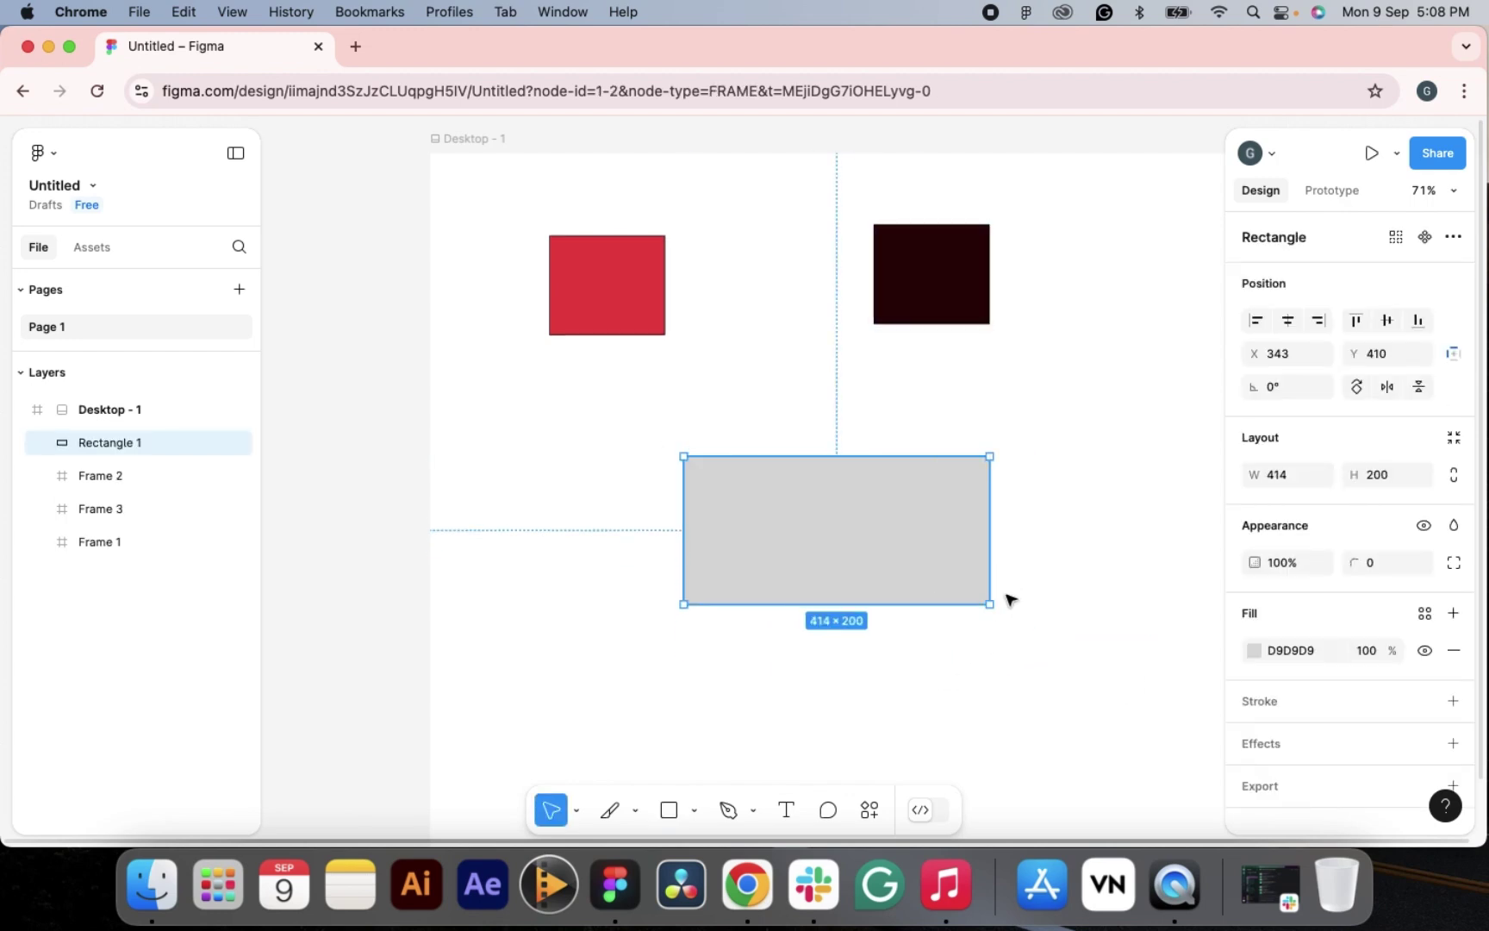
pyautogui.press('Delete')
# - Draw a nearly horizontal line about 548 long below the frames and delete it
pyautogui.click(695, 810)
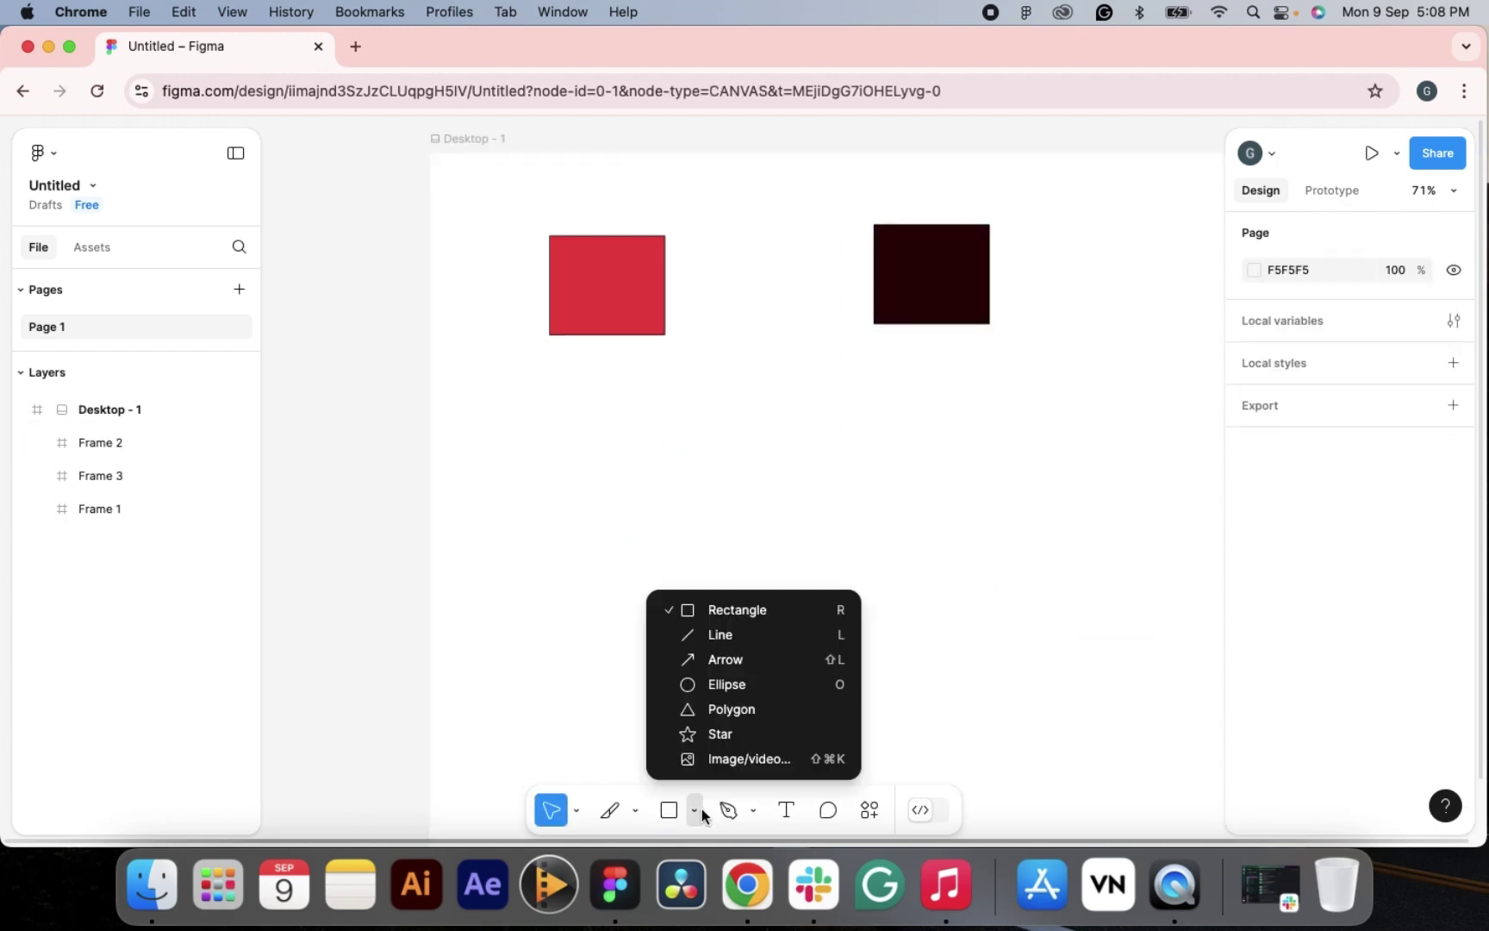
pyautogui.click(735, 635)
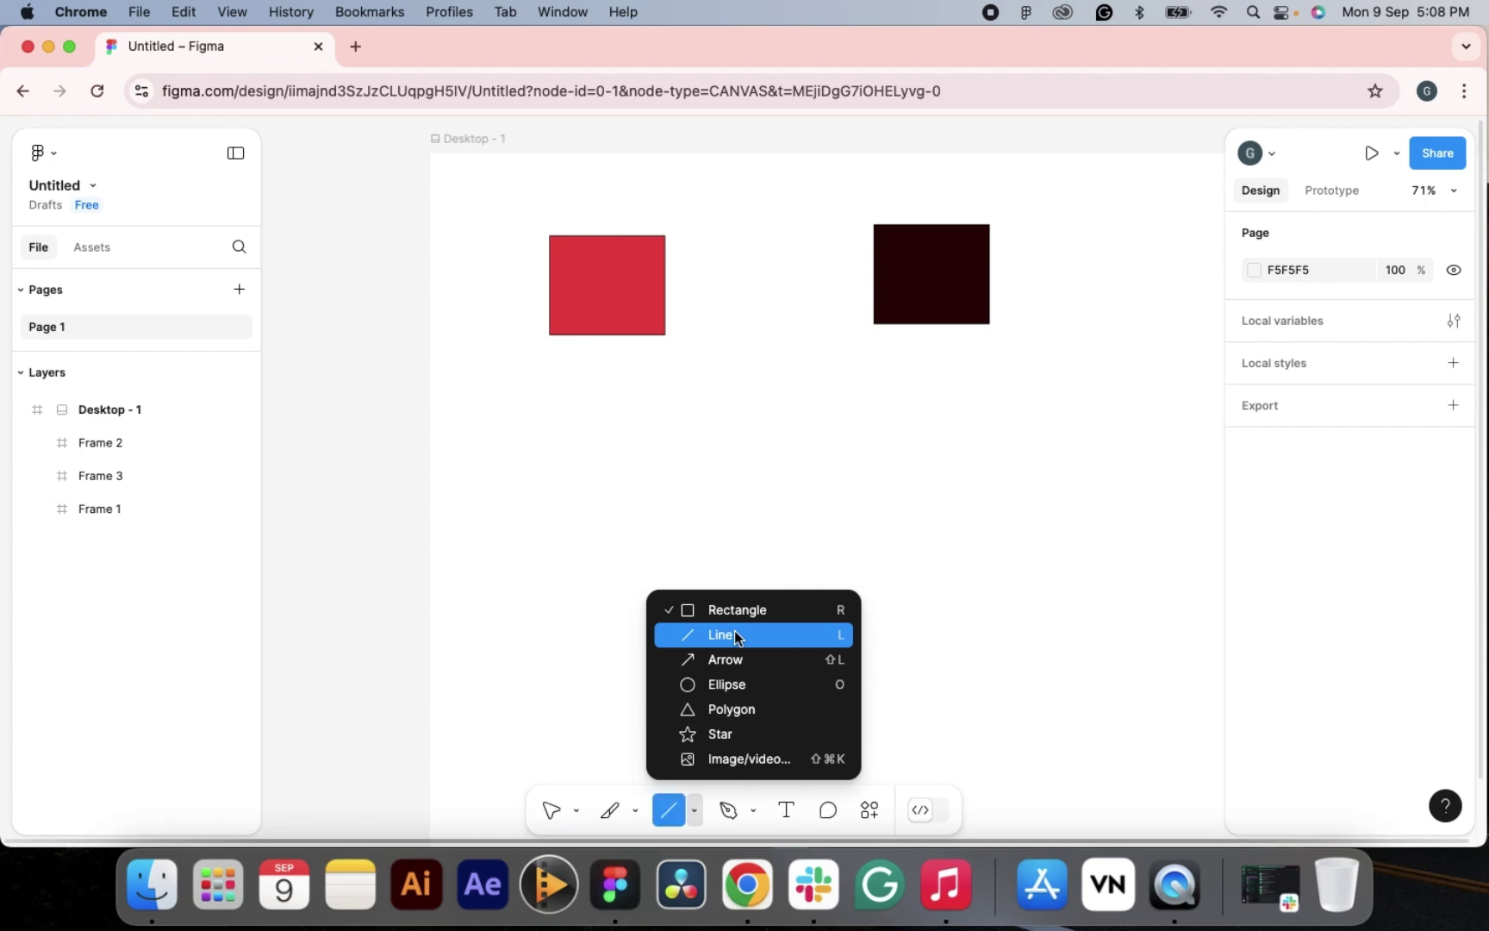
pyautogui.moveTo(571, 449); pyautogui.dragTo(976, 442)
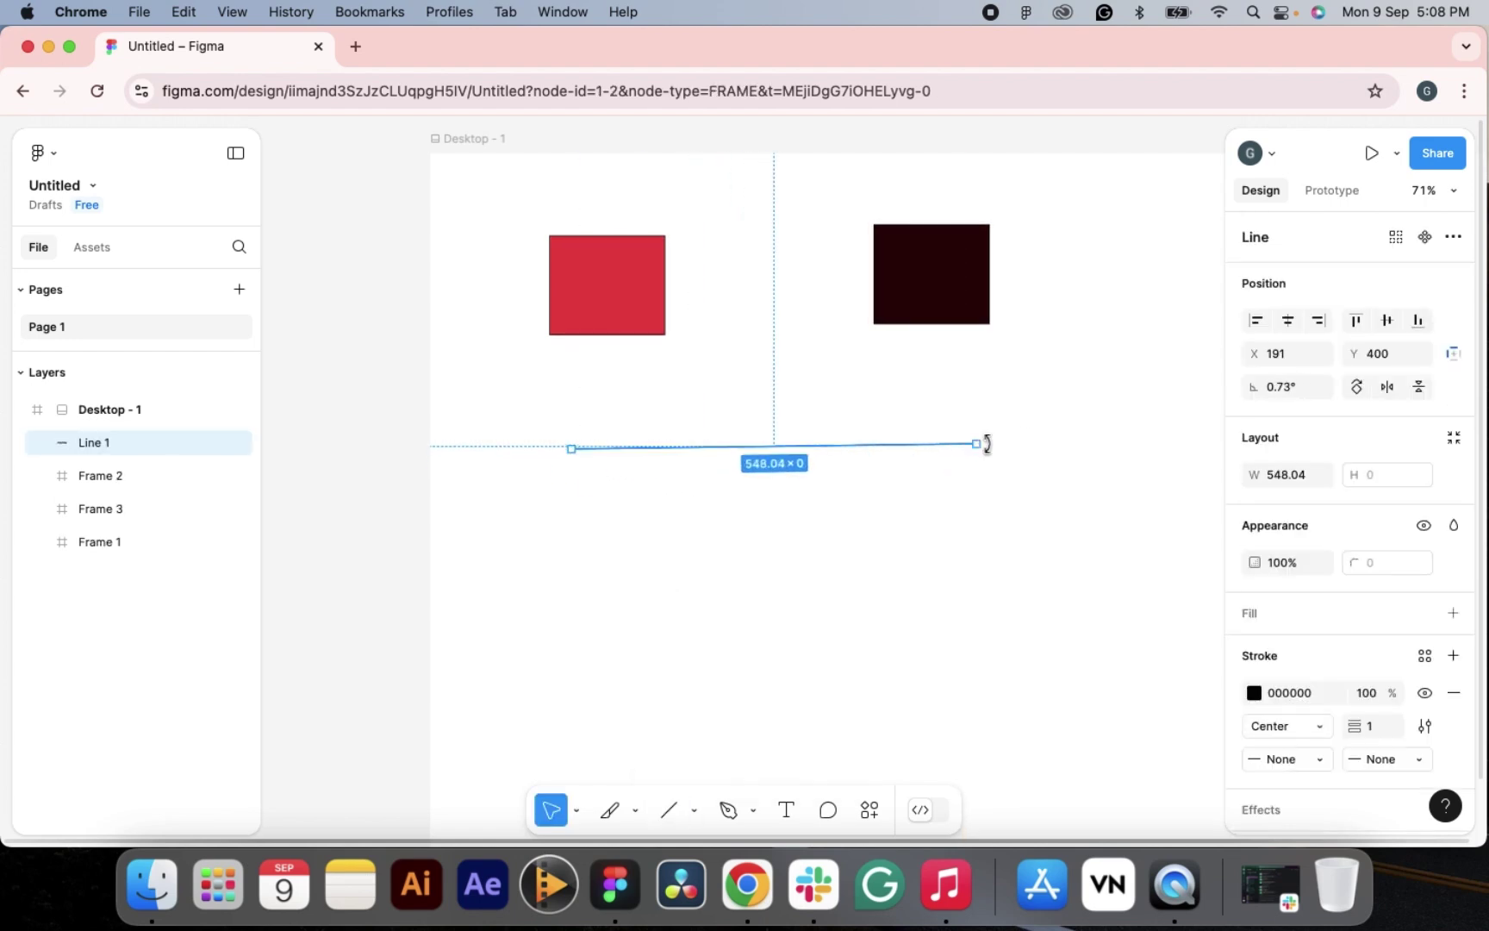
pyautogui.press('BackSpace')
# - Draw an ellipse of about 280 × 278 below the frames and delete it
pyautogui.click(693, 810)
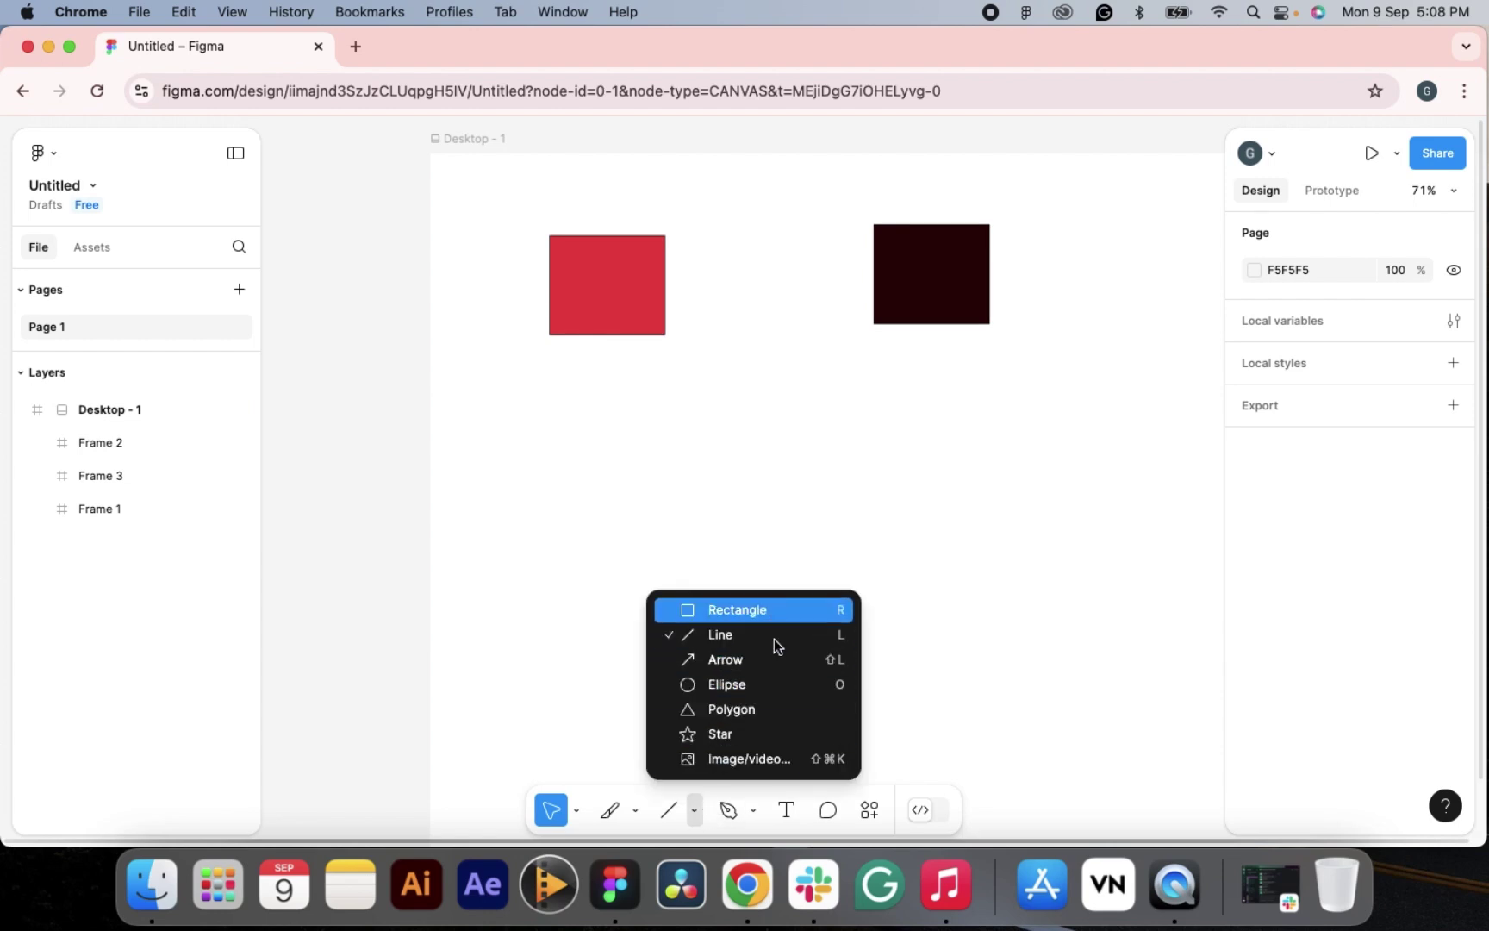
pyautogui.click(749, 683)
pyautogui.moveTo(654, 489); pyautogui.dragTo(861, 693)
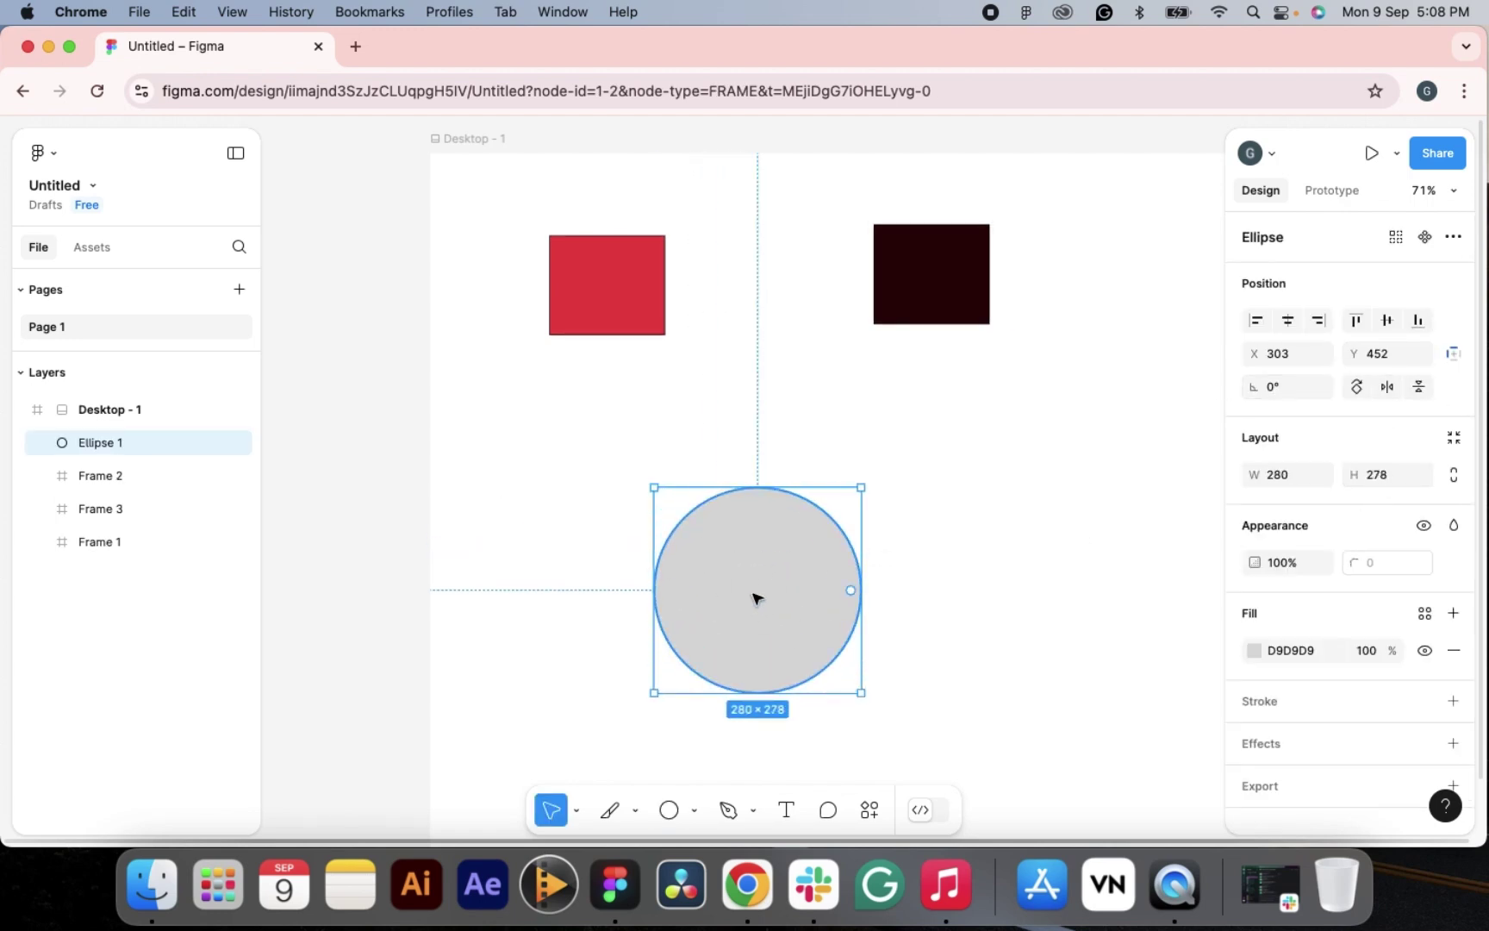
pyautogui.press('Delete')
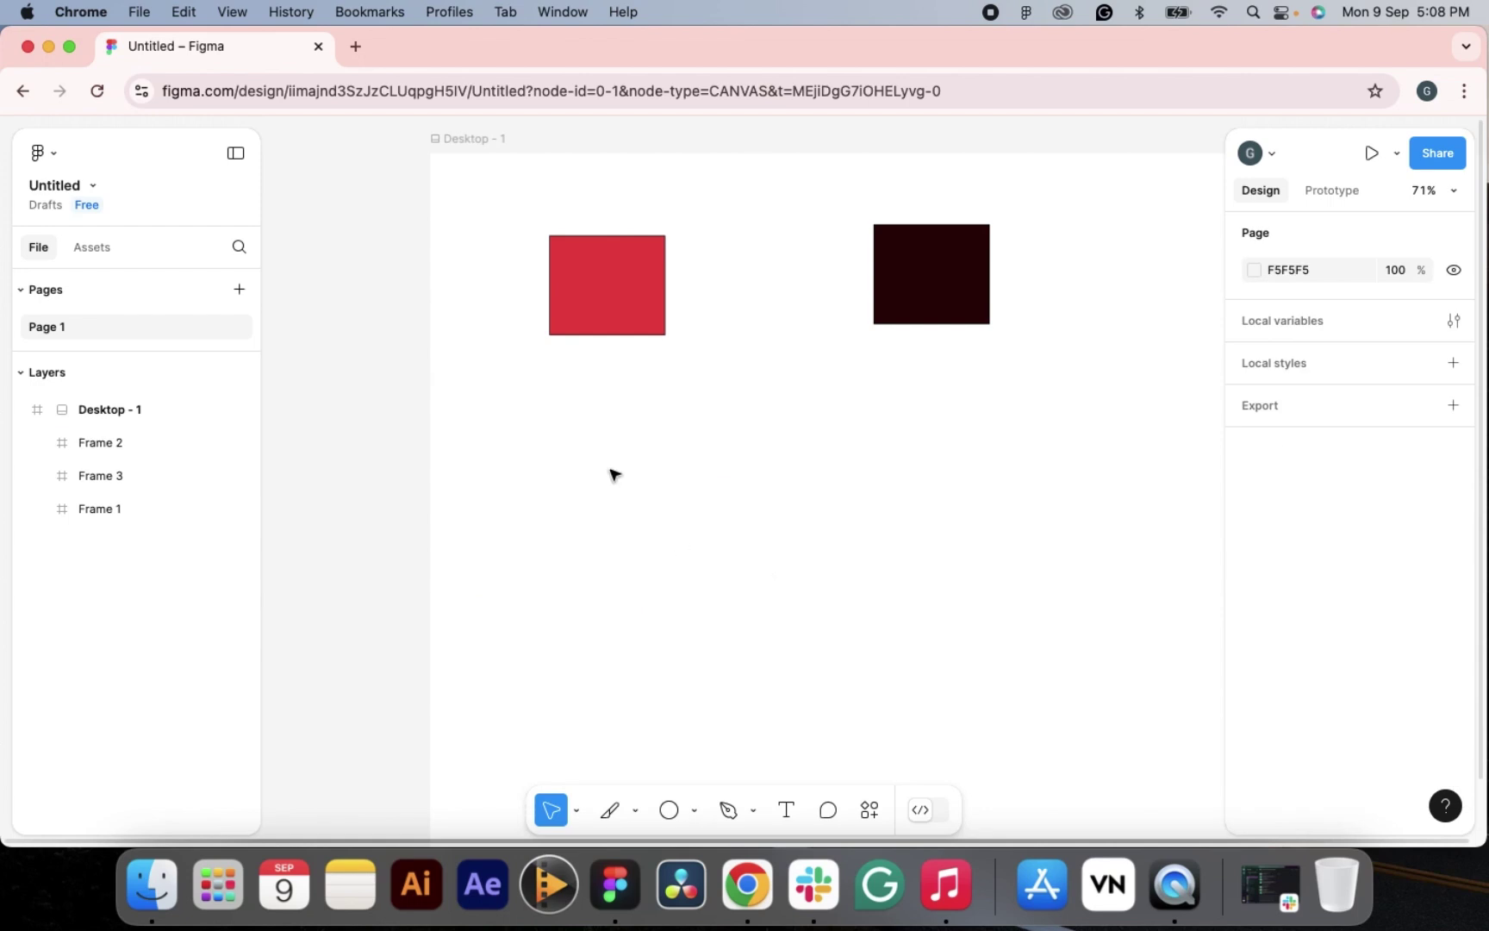
# - Draw a perfect circle of about 261 × 261 below the frames and move it to about X 265, Y 413
pyautogui.click(670, 810)
pyautogui.moveTo(674, 484); pyautogui.dragTo(863, 672)
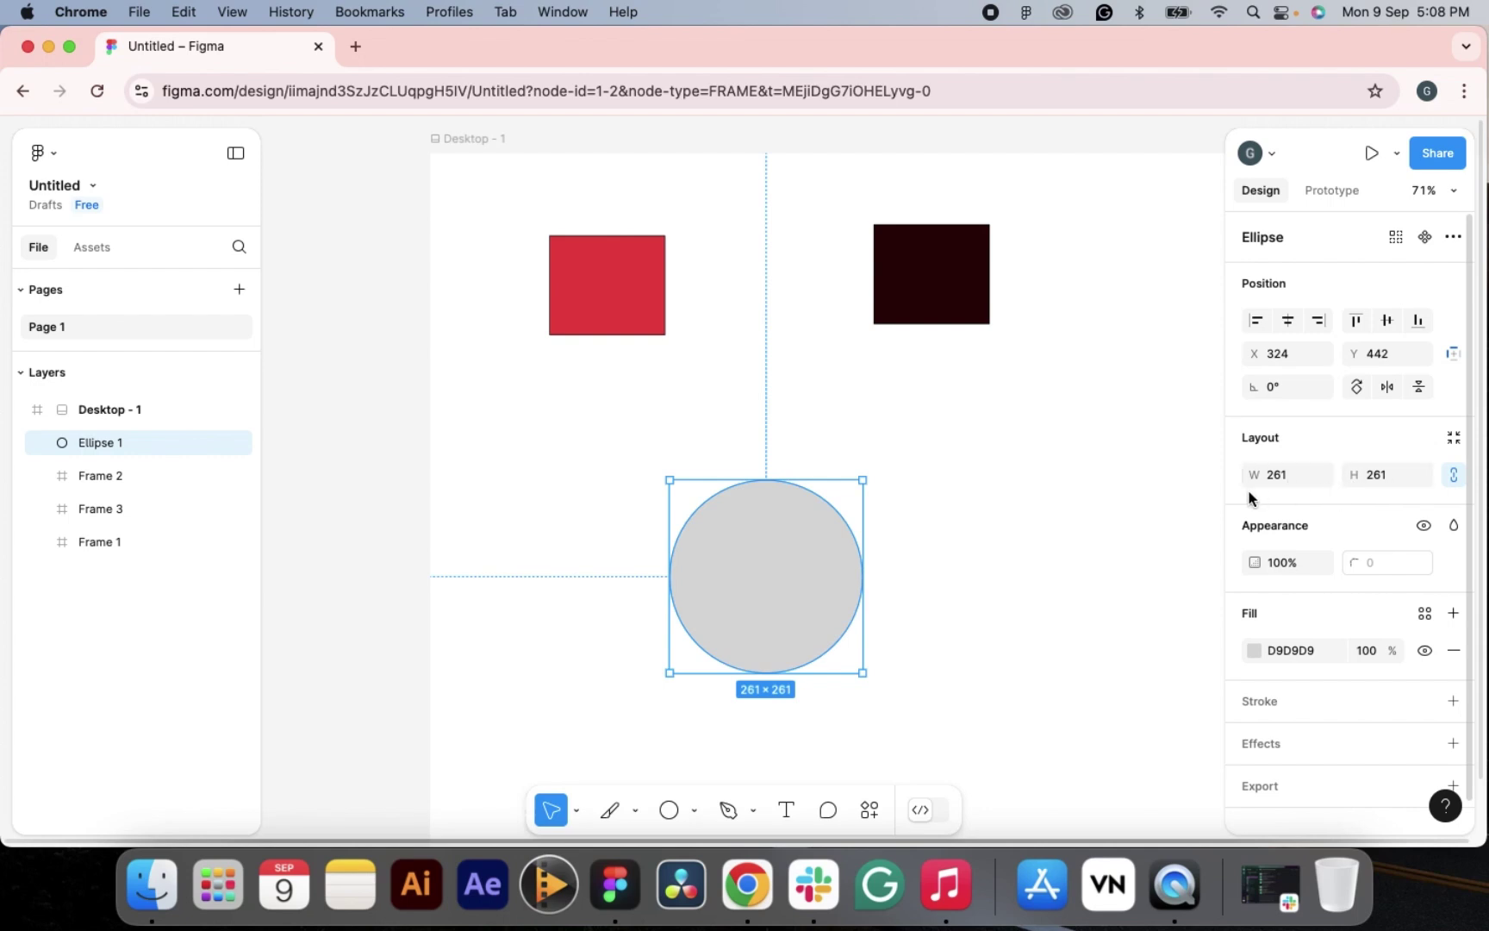
pyautogui.moveTo(782, 622)
pyautogui.mouseDown()
pyautogui.moveTo(746, 605)
pyautogui.moveTo(755, 560)
pyautogui.moveTo(780, 621)
pyautogui.mouseUp()
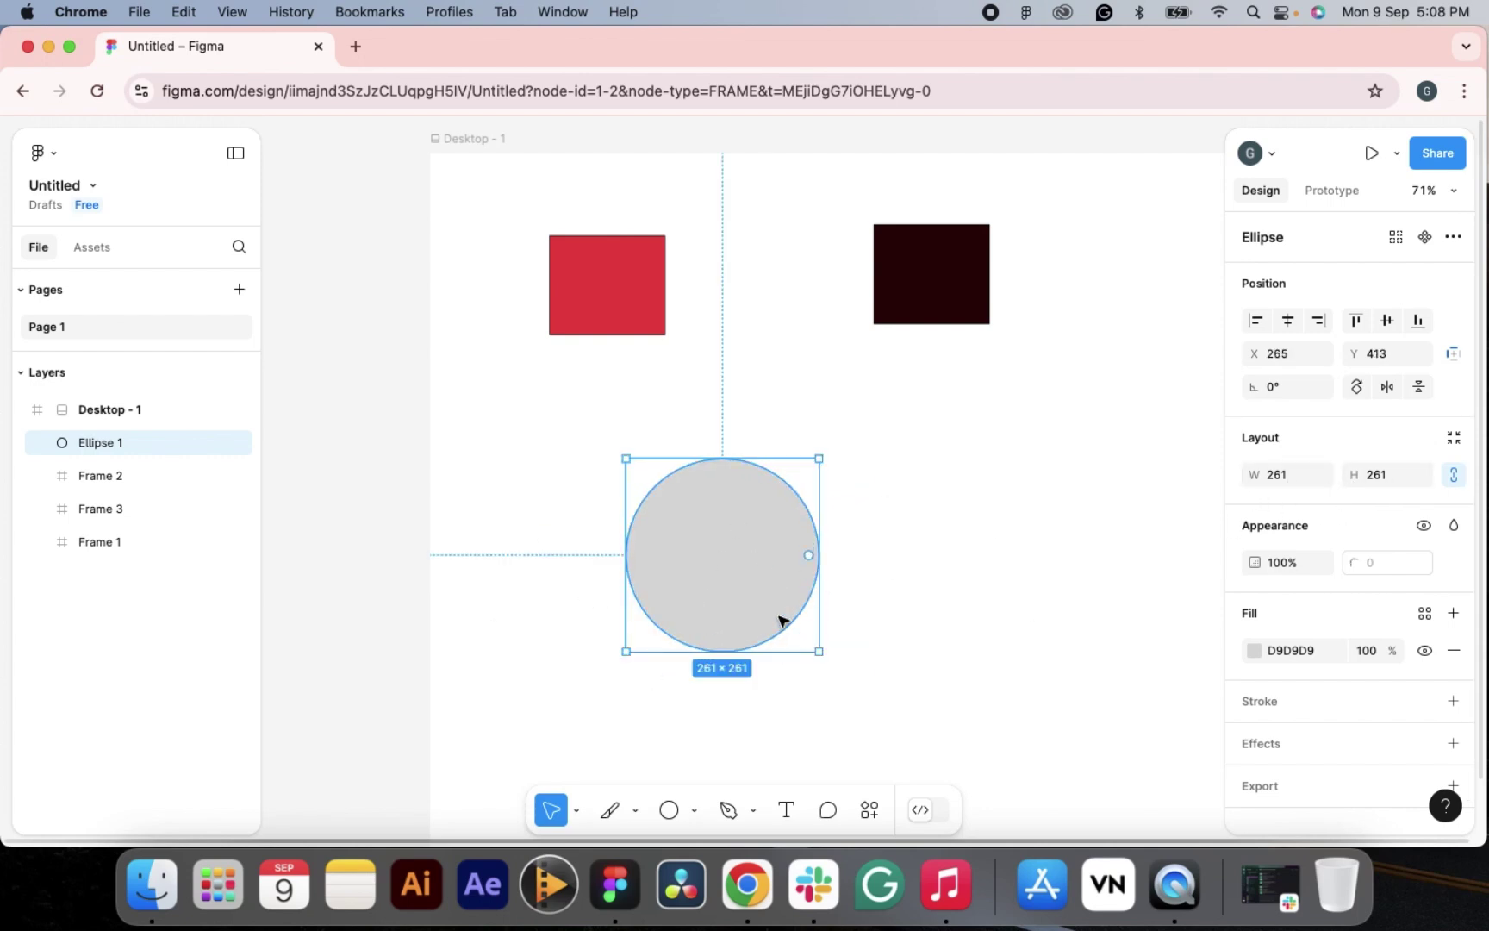
# - Draw a slightly uneven ellipse of about 240 × 229 beside the grey circle, compare both shapes' dimensions, and delete the new ellipse
pyautogui.click(901, 548)
pyautogui.click(670, 810)
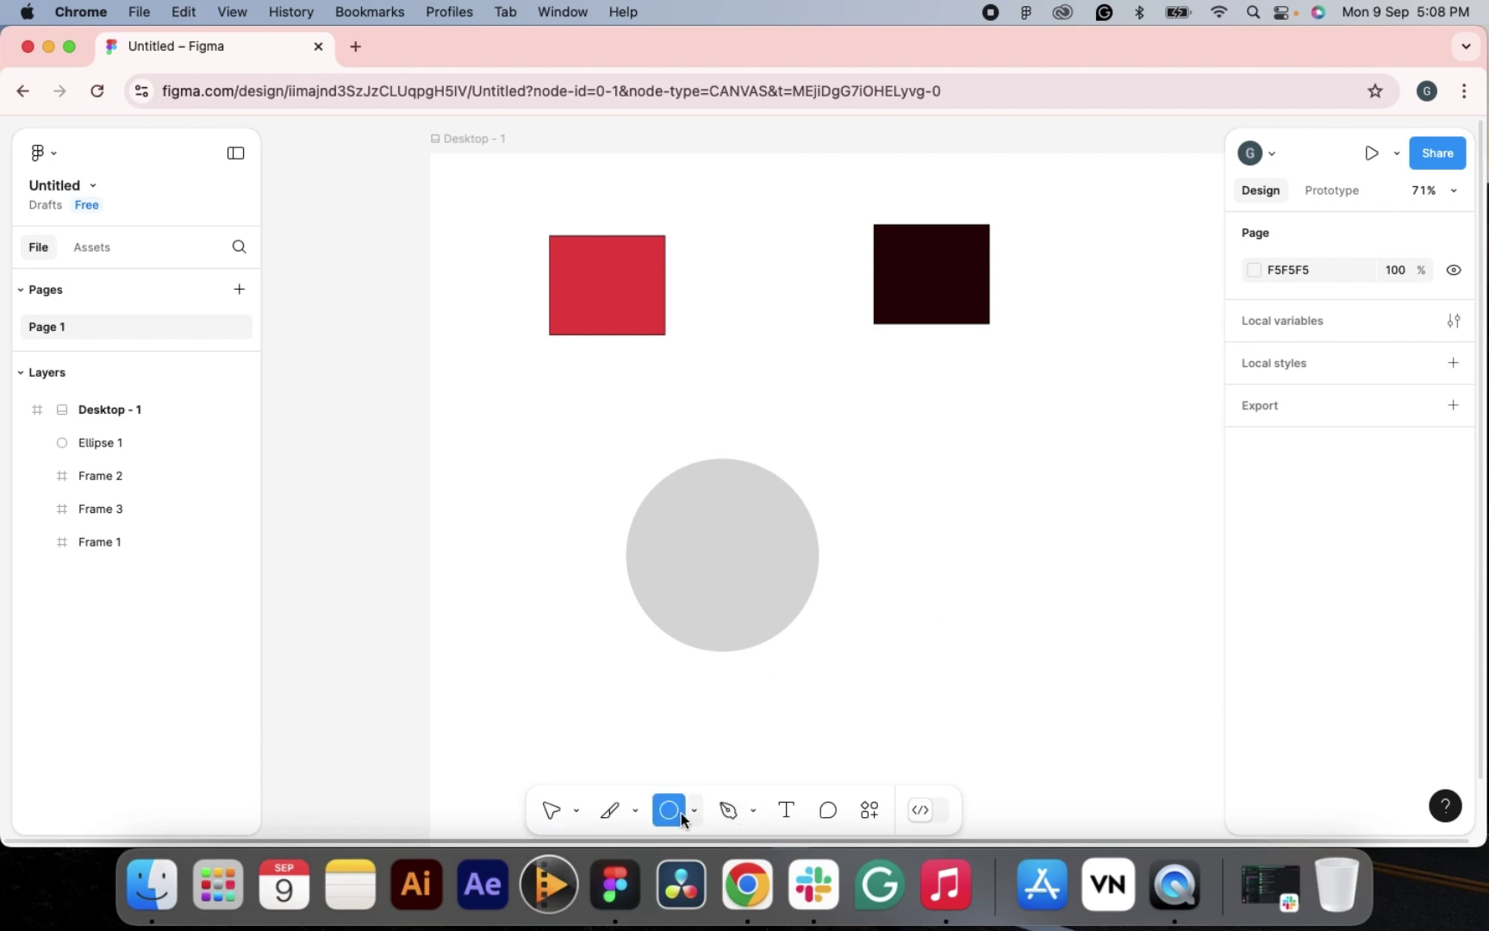
pyautogui.moveTo(915, 493); pyautogui.dragTo(1093, 662)
pyautogui.click(694, 565)
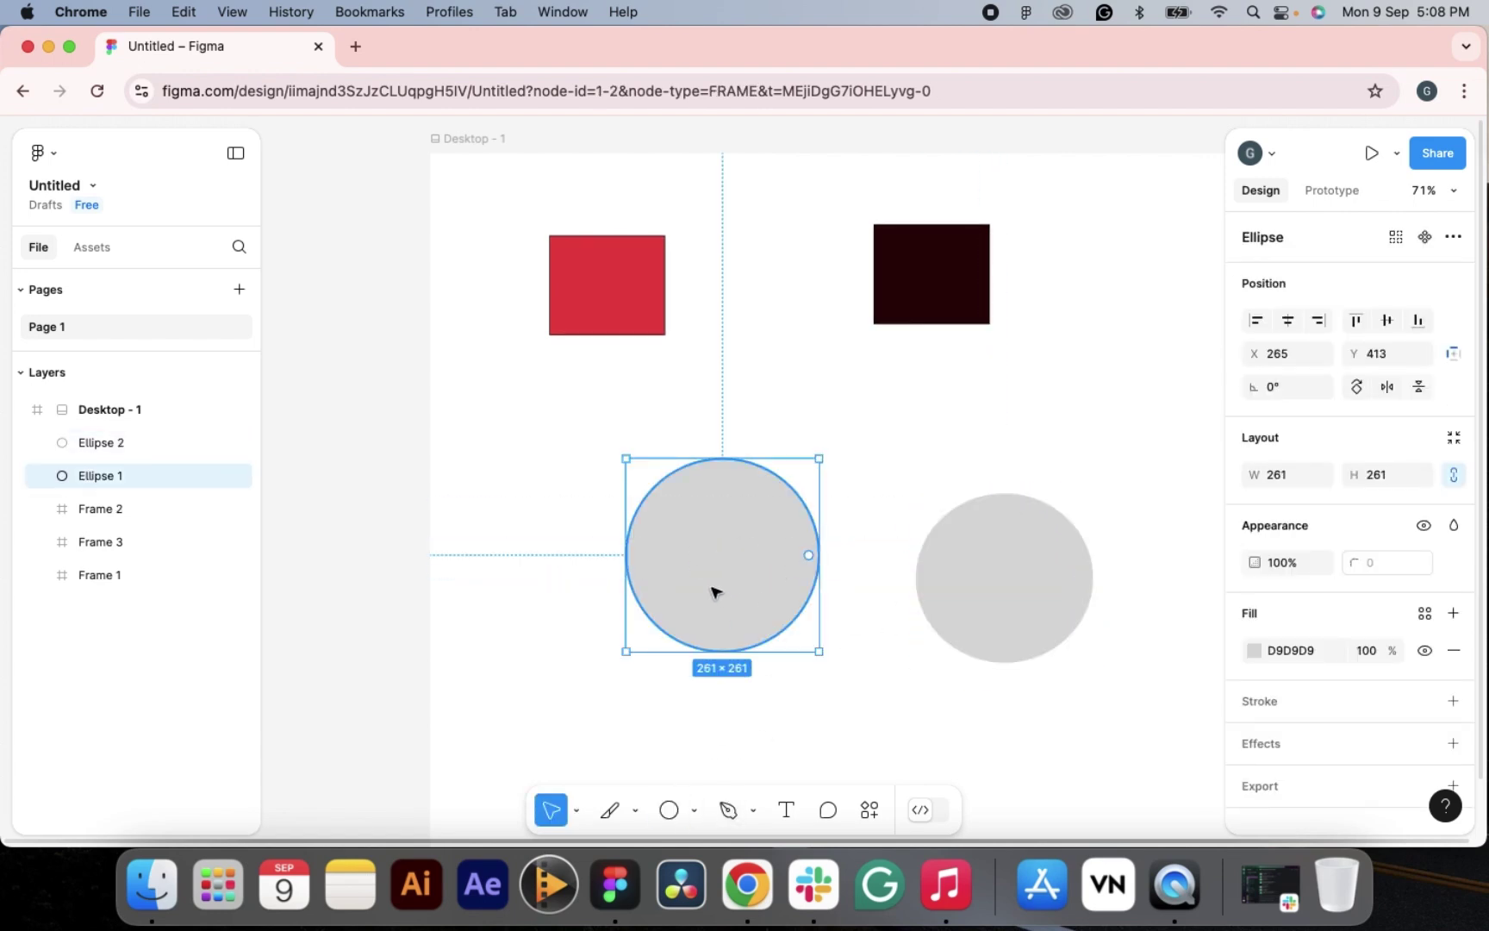
pyautogui.click(1007, 625)
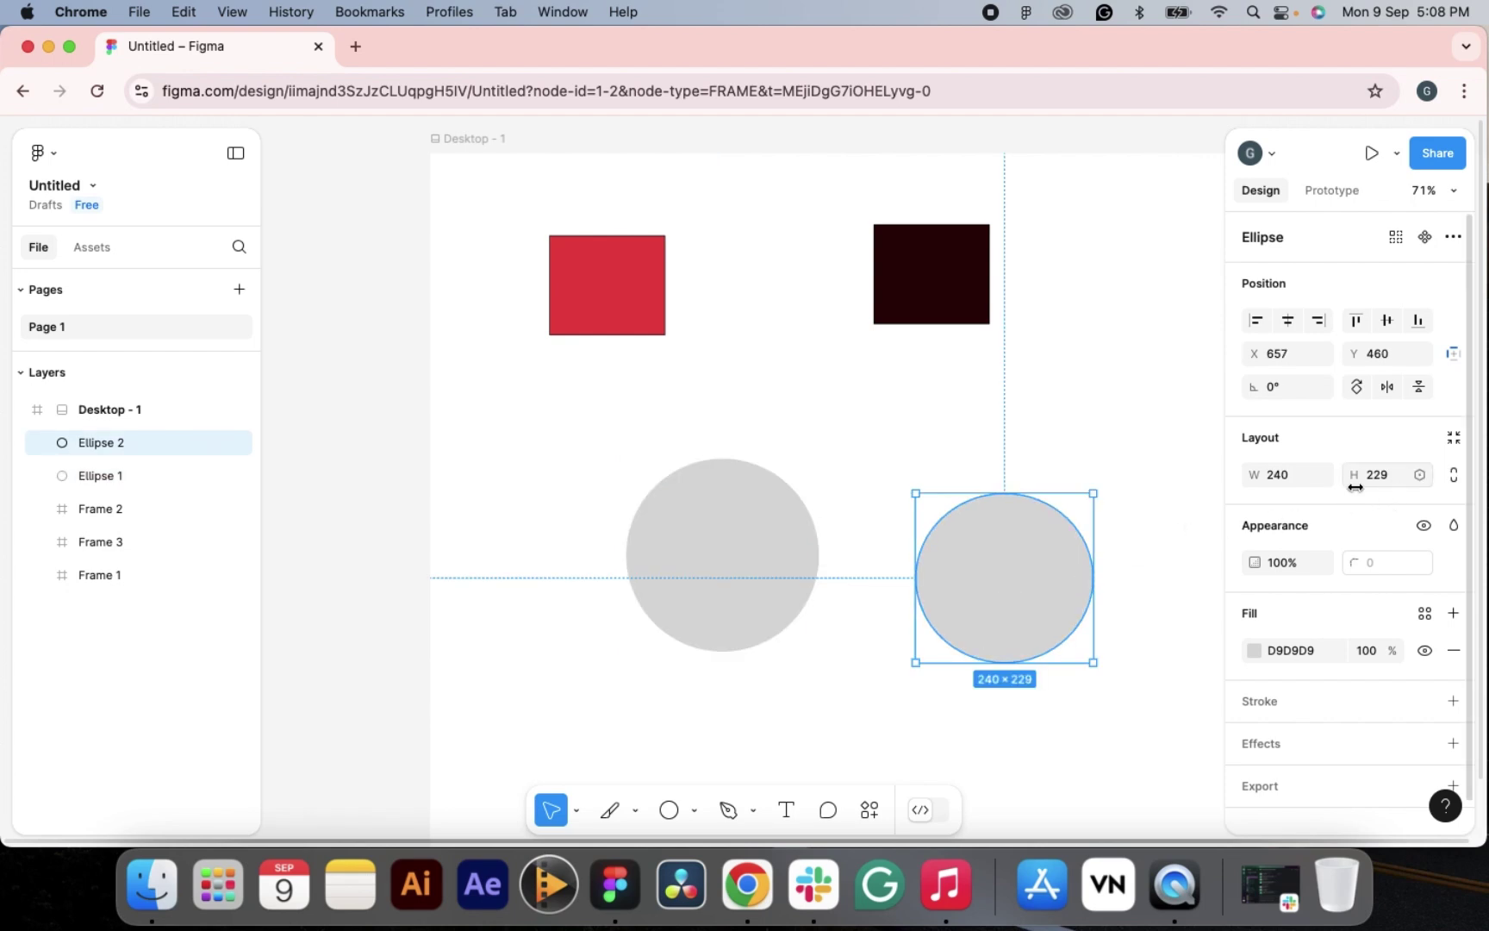
pyautogui.click(694, 542)
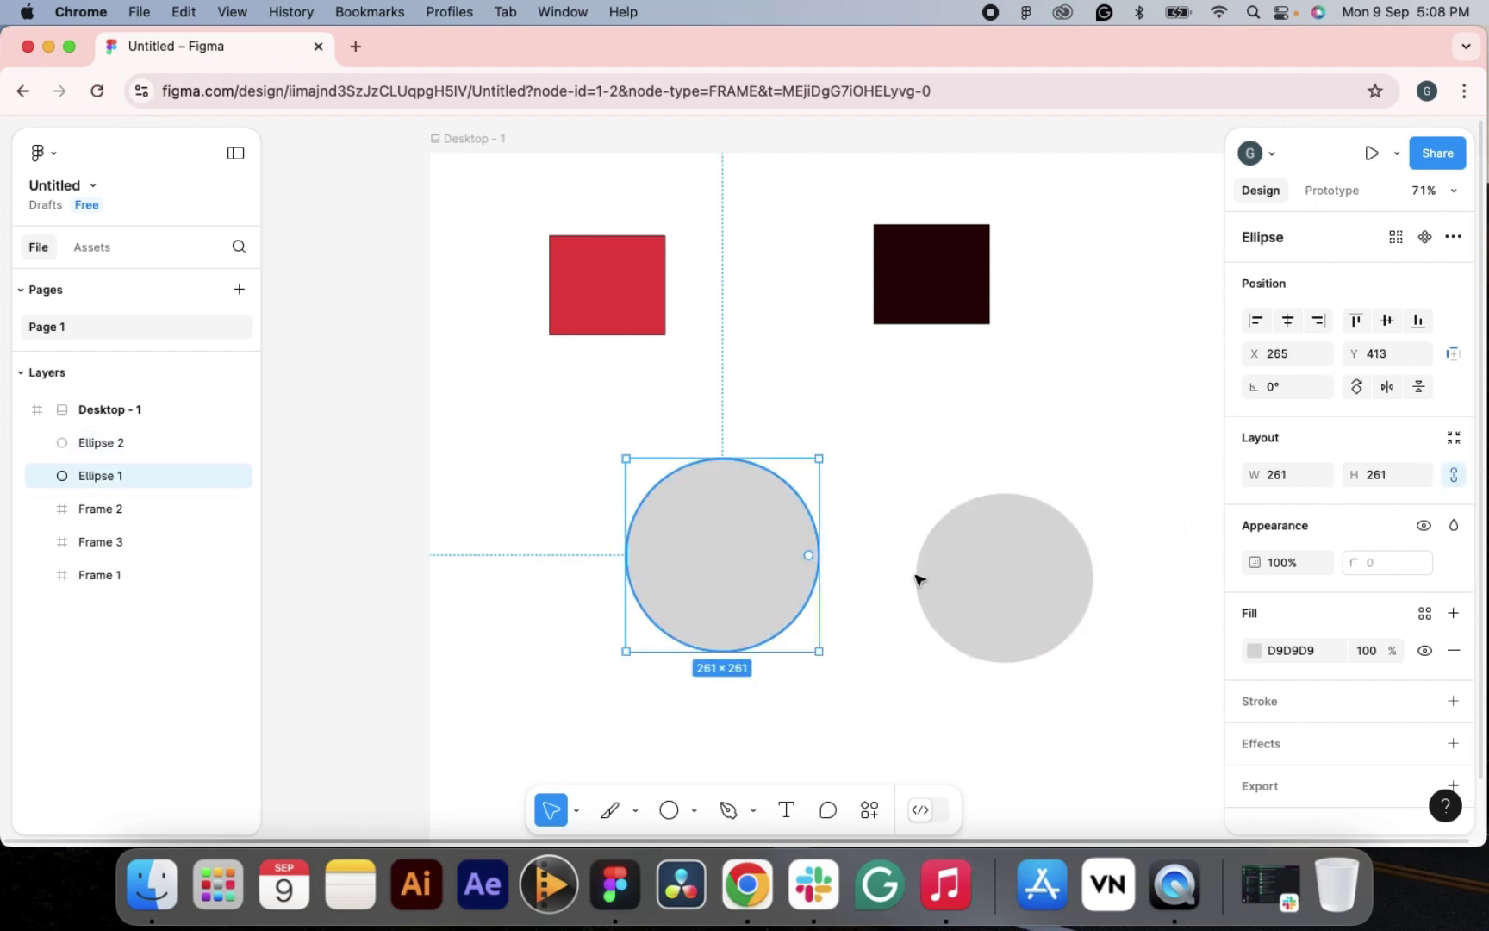
pyautogui.click(1017, 615)
pyautogui.press('Delete')
# - Move the circle to about X 66, Y 328, and draw a perfect circle of about 326 × 326 beside it at X 450, Y 310
pyautogui.moveTo(727, 586); pyautogui.dragTo(580, 524)
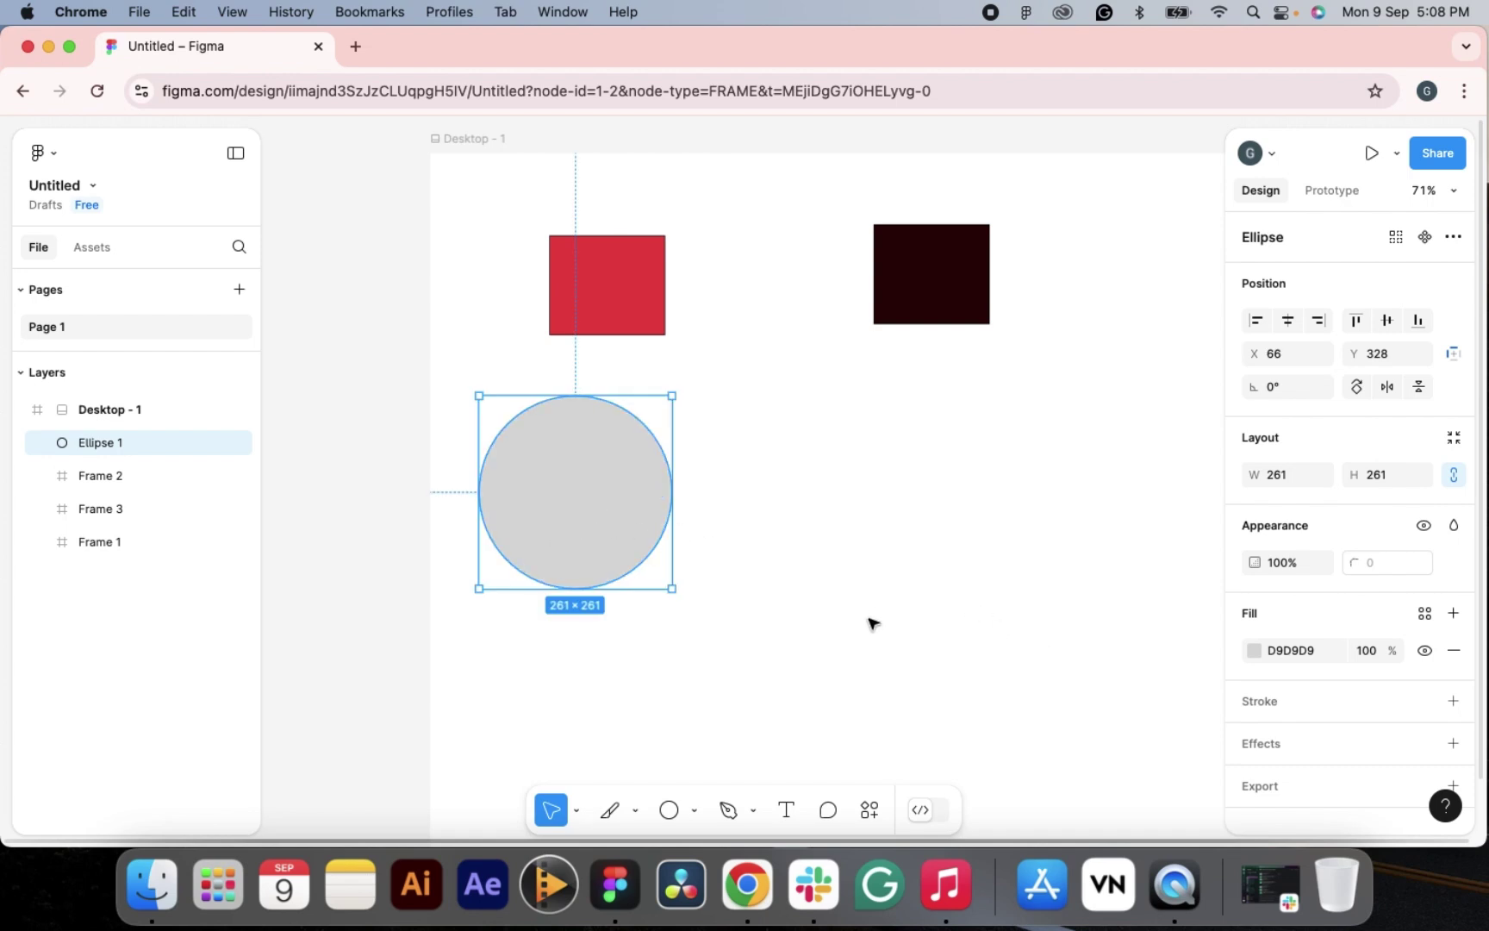
pyautogui.click(670, 811)
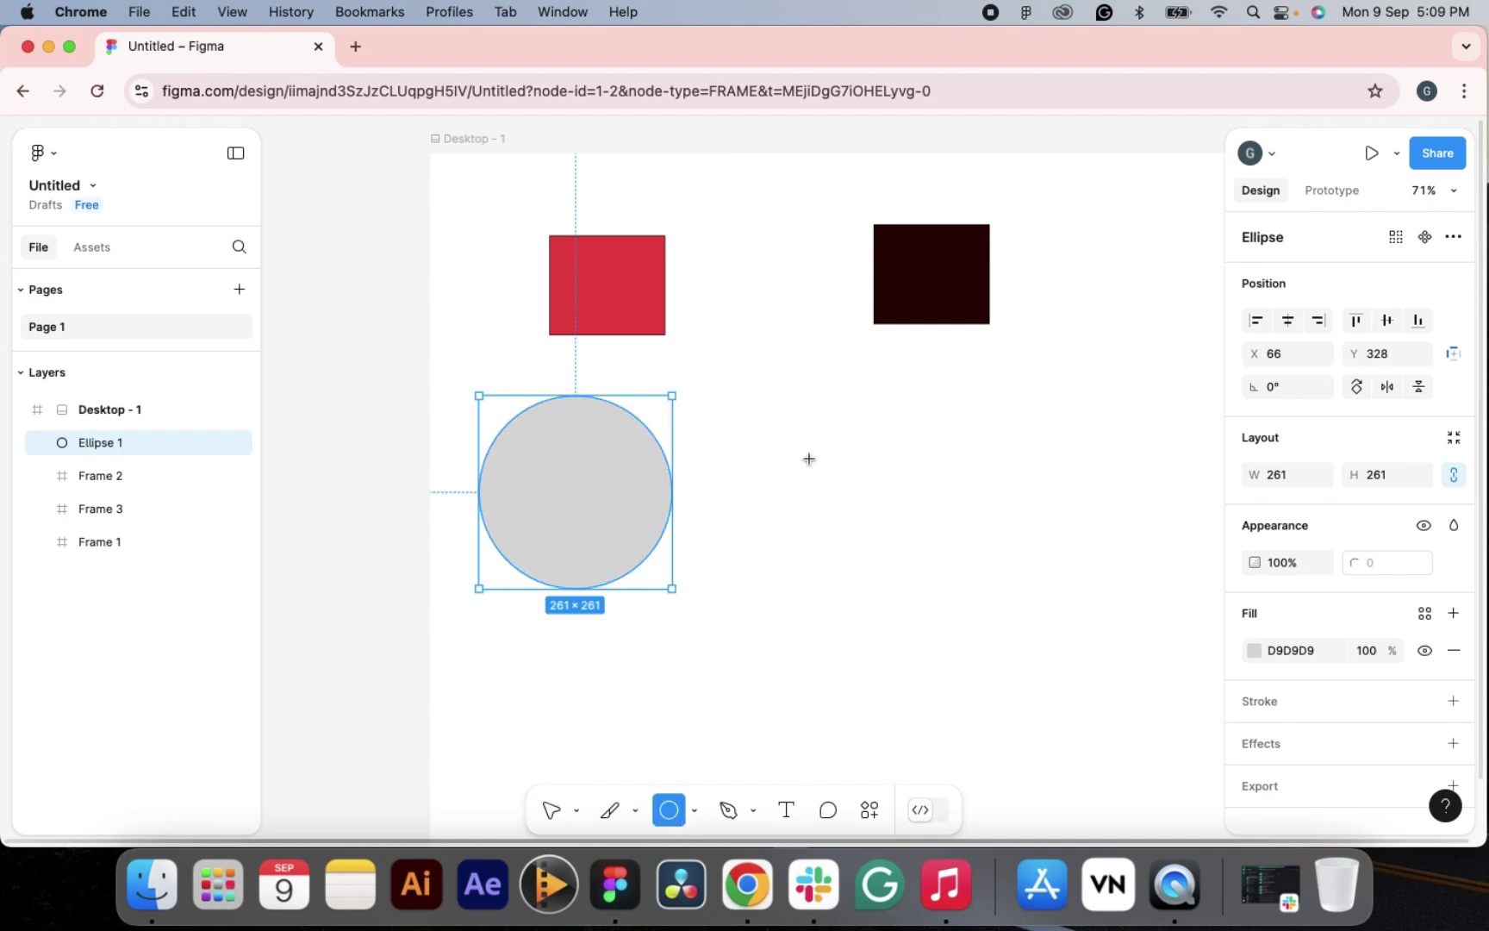
pyautogui.moveTo(919, 544); pyautogui.dragTo(973, 667)
pyautogui.moveTo(954, 562); pyautogui.dragTo(923, 527)
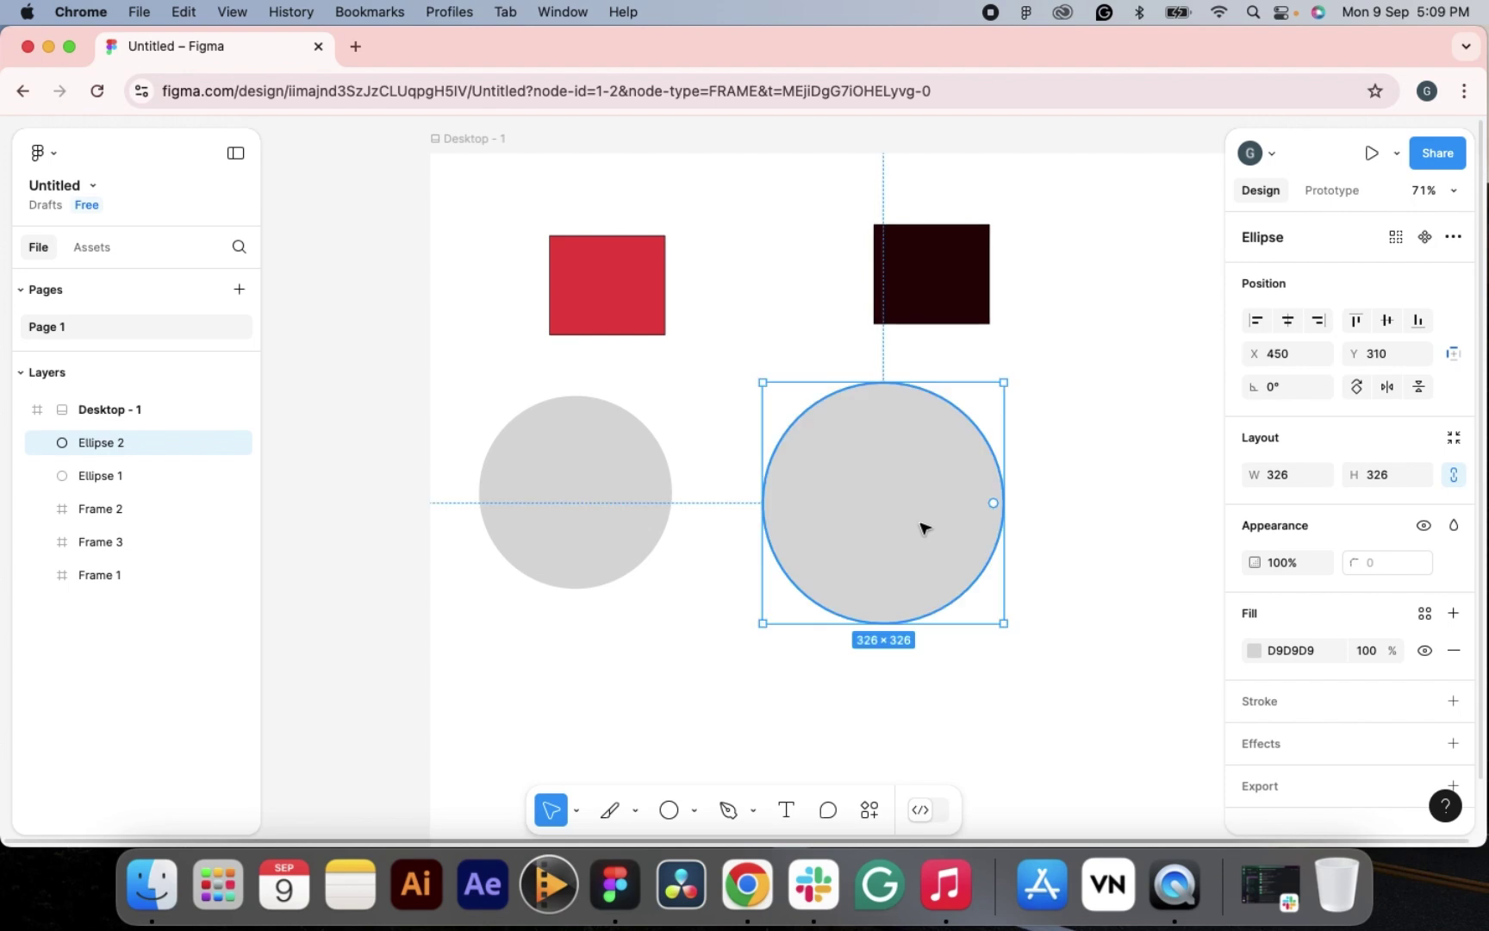
pyautogui.click(1074, 638)
# - Centre the smaller circle on the larger one at about X 482, Y 342 and fill it with purple 9537CB
pyautogui.click(837, 535)
pyautogui.click(614, 493)
pyautogui.moveTo(614, 493); pyautogui.dragTo(896, 514)
pyautogui.click(1255, 653)
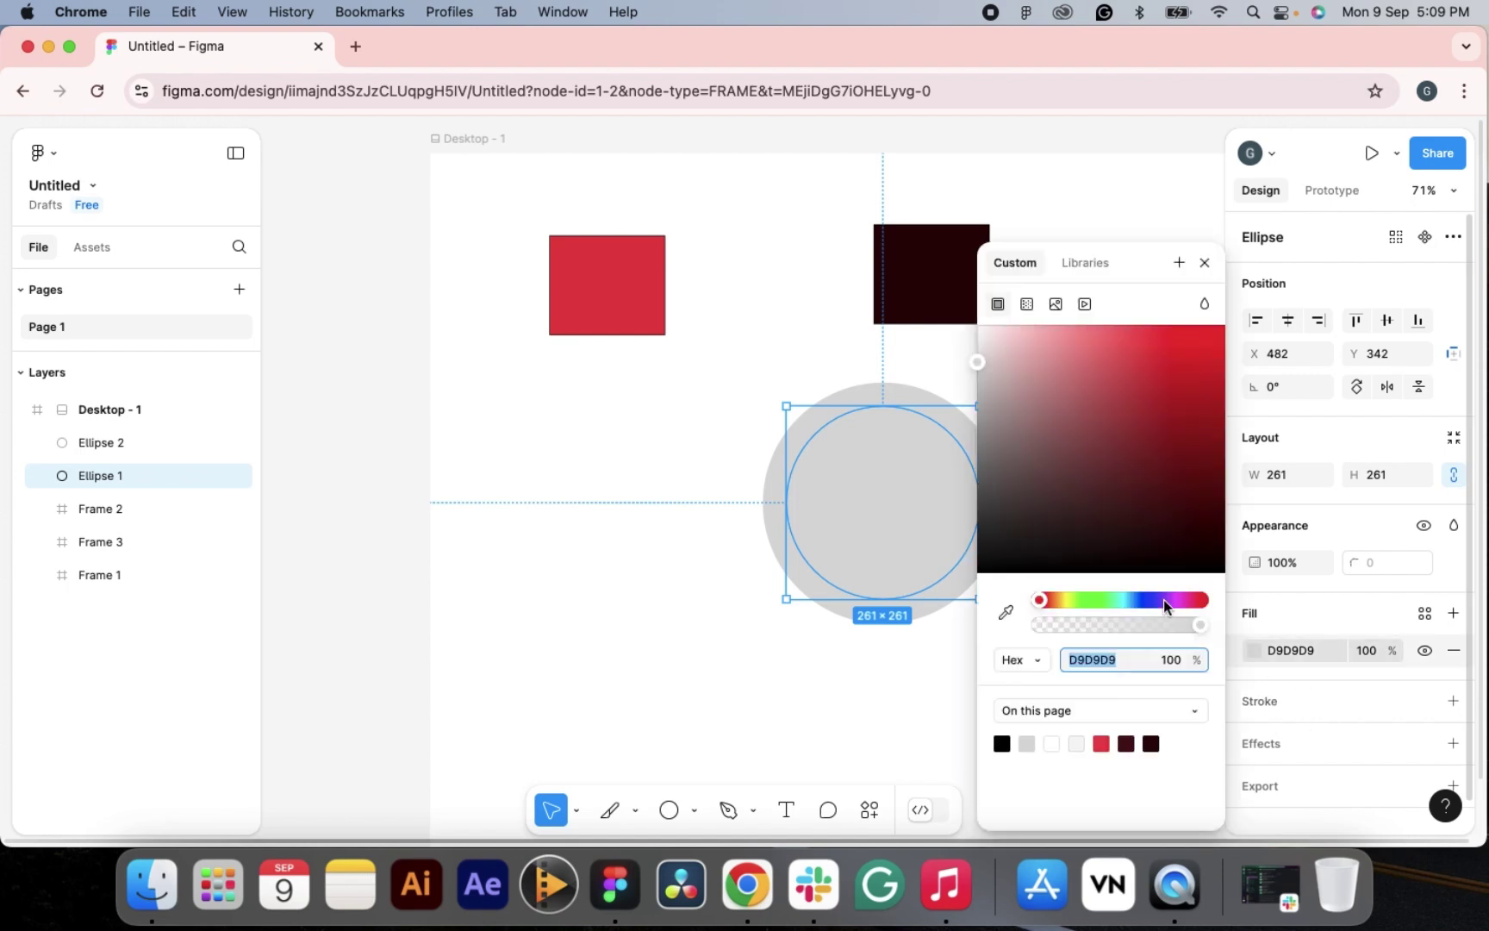
pyautogui.click(1164, 599)
pyautogui.moveTo(1206, 336); pyautogui.dragTo(1156, 384)
# - Reorder the layers to place the purple circle above the larger grey circle, and select each circle to check the stacking
pyautogui.click(916, 534)
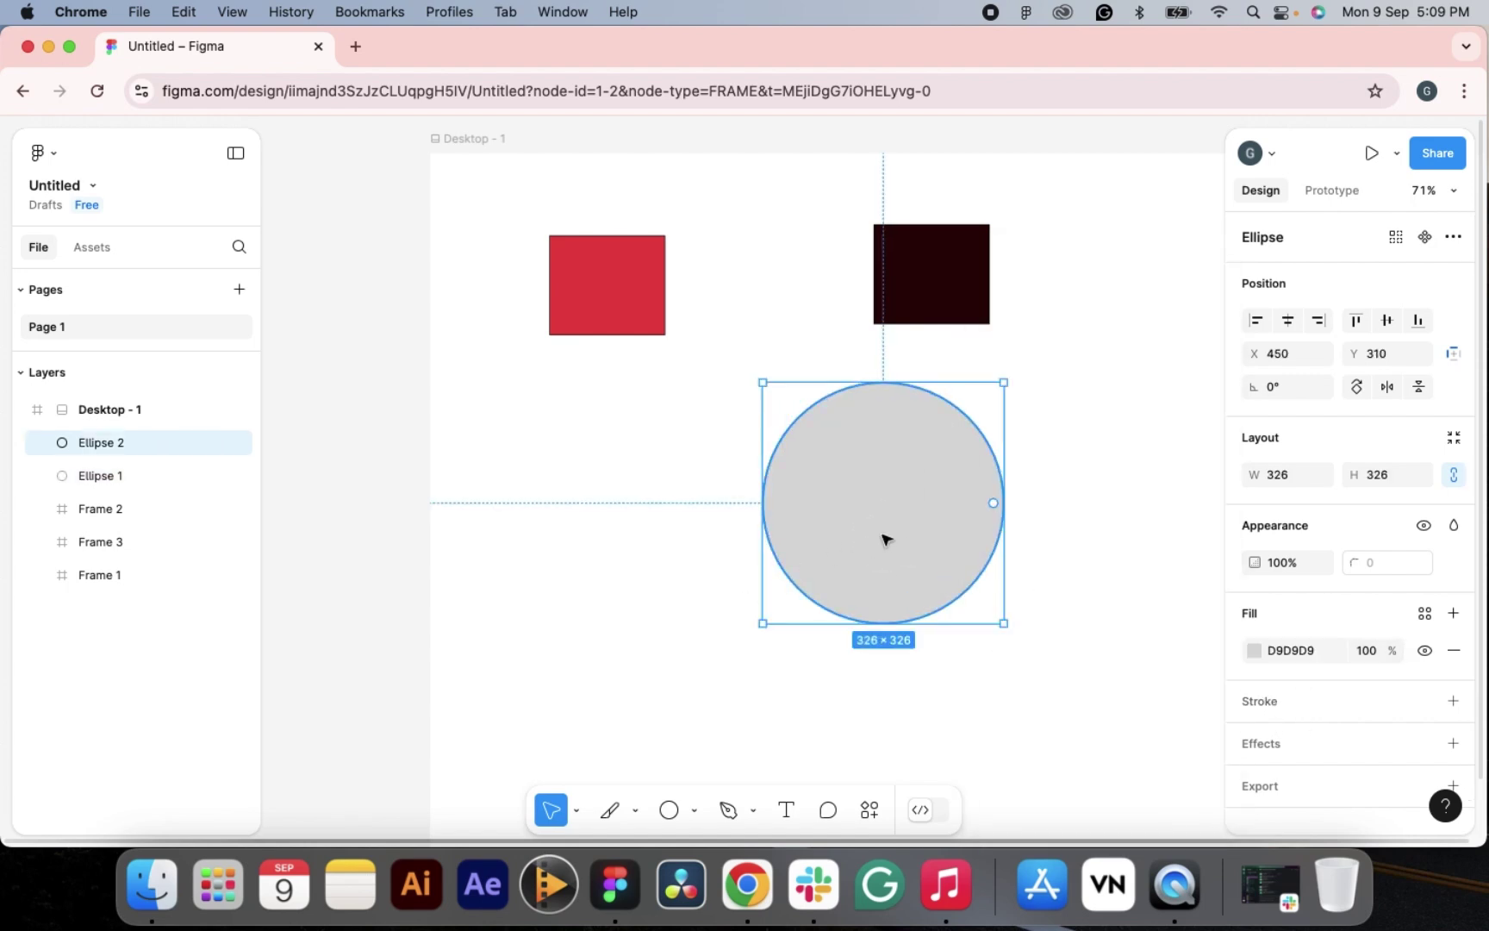
pyautogui.moveTo(151, 461); pyautogui.dragTo(147, 482)
pyautogui.click(844, 482)
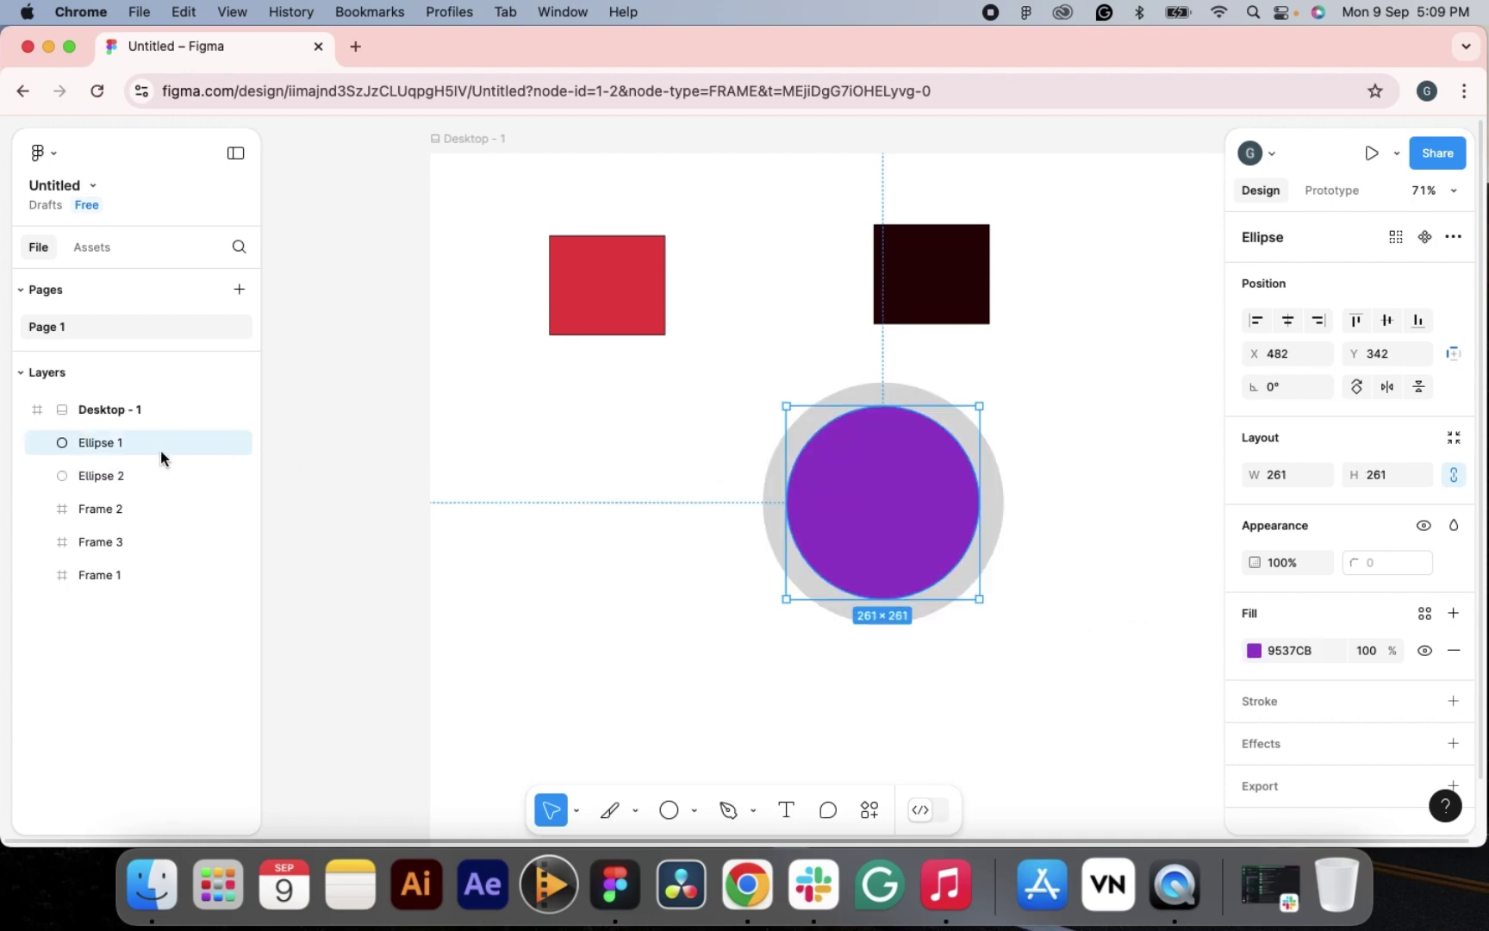
pyautogui.click(73, 472)
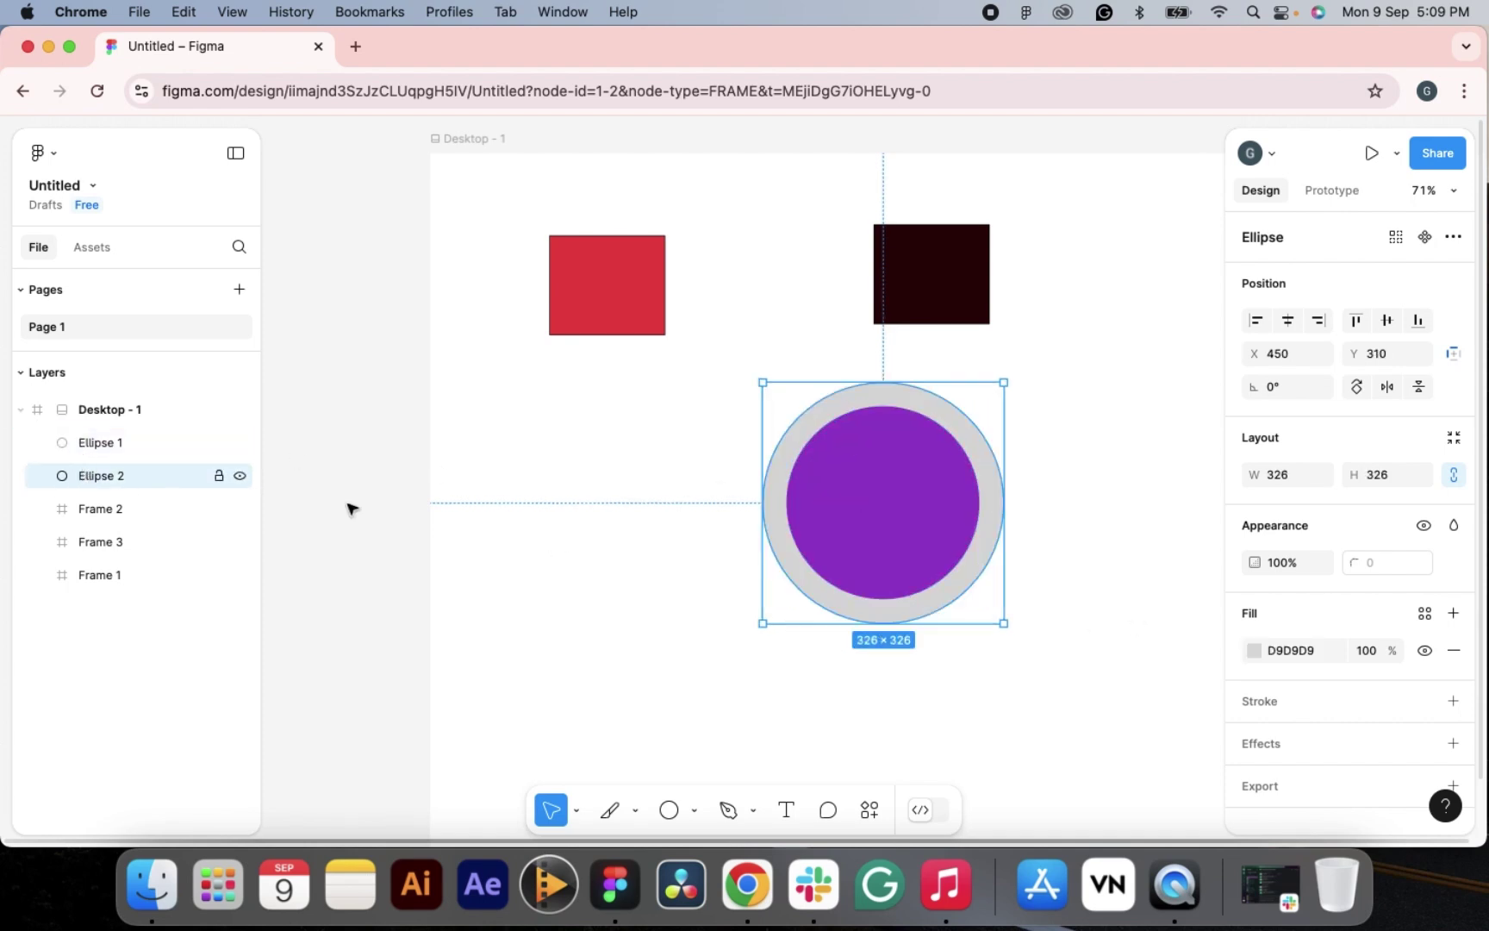
# - Delete the purple circle and move the remaining grey circle below the red frame to about X 50, Y 304
pyautogui.doubleClick(893, 522)
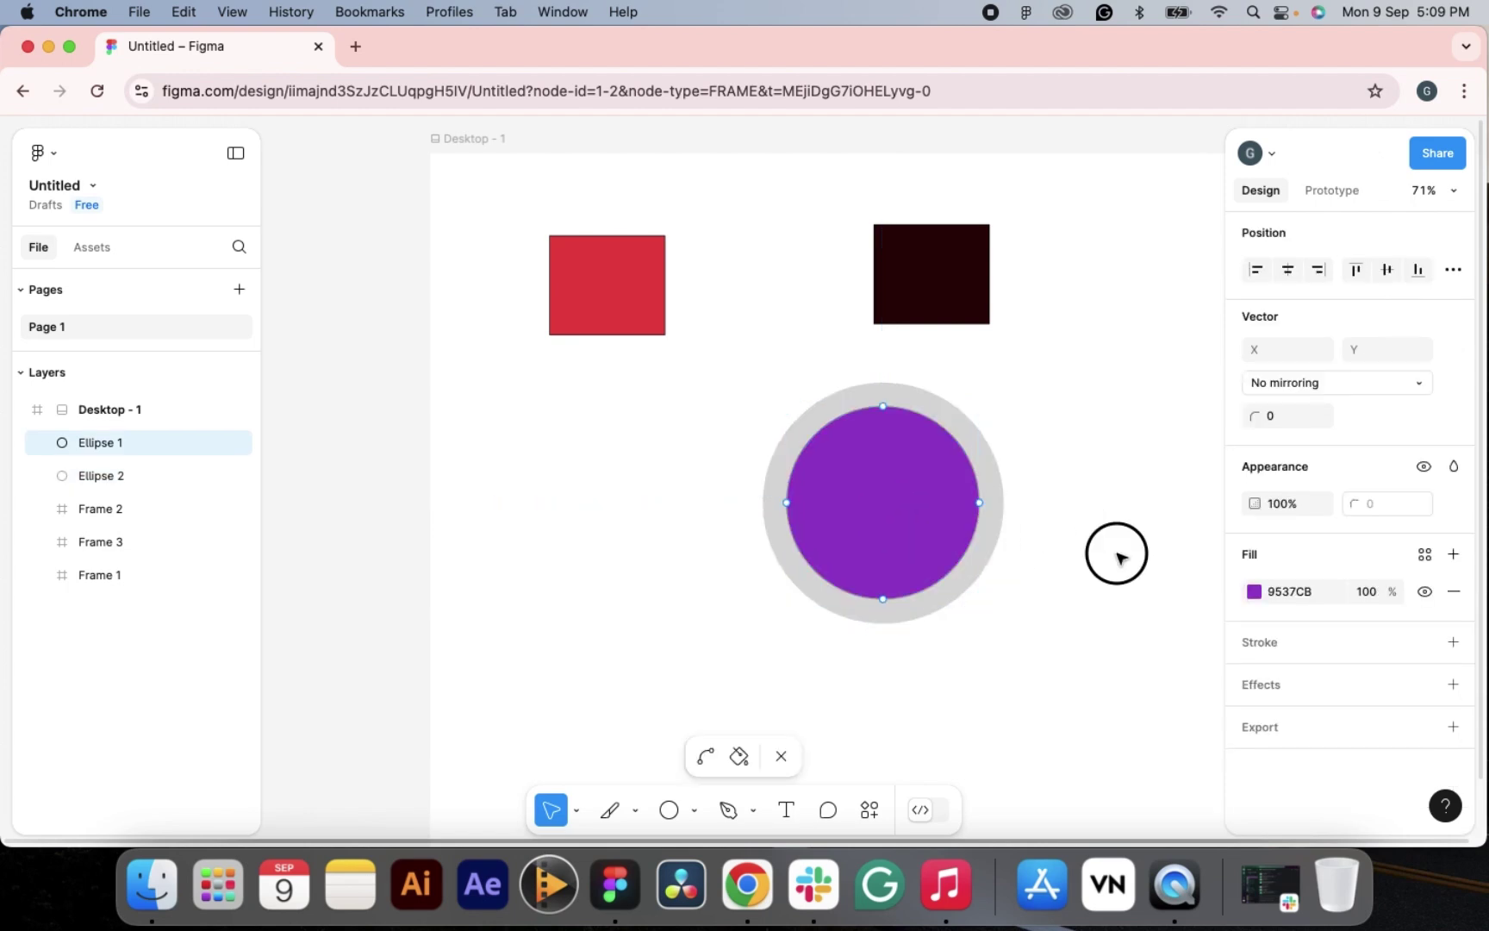
pyautogui.press('Escape')
pyautogui.press('Delete')
pyautogui.moveTo(934, 492); pyautogui.dragTo(640, 488)
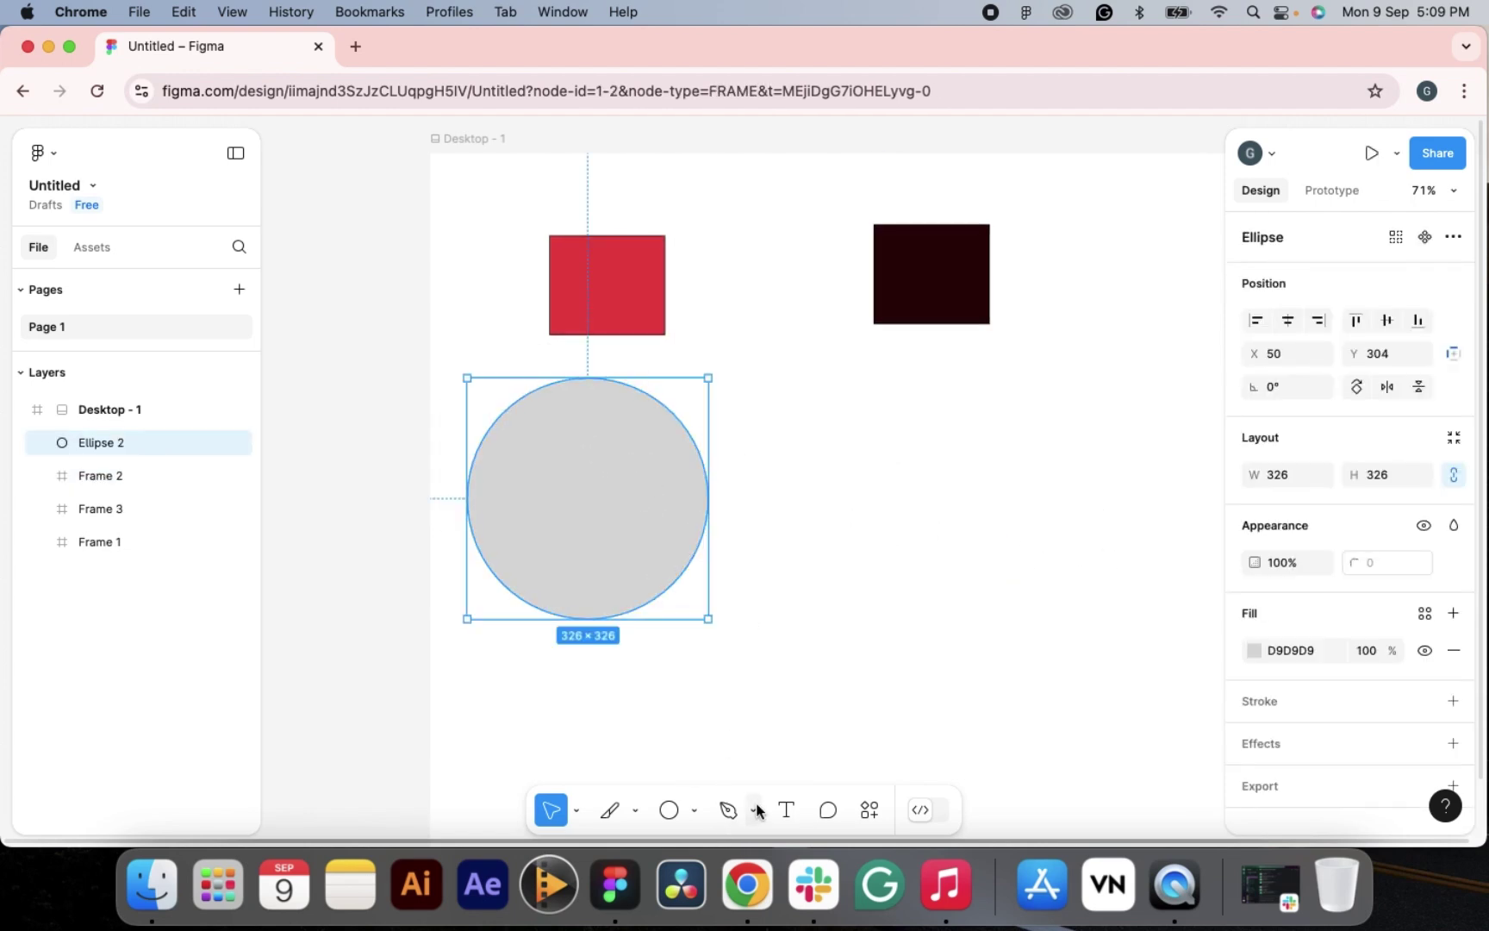
# - Place the image 914371d4-759c-4dbe-b...1833.jpg from Downloads at about 167 × 188, move it beside the circle, and delete it
pyautogui.click(698, 811)
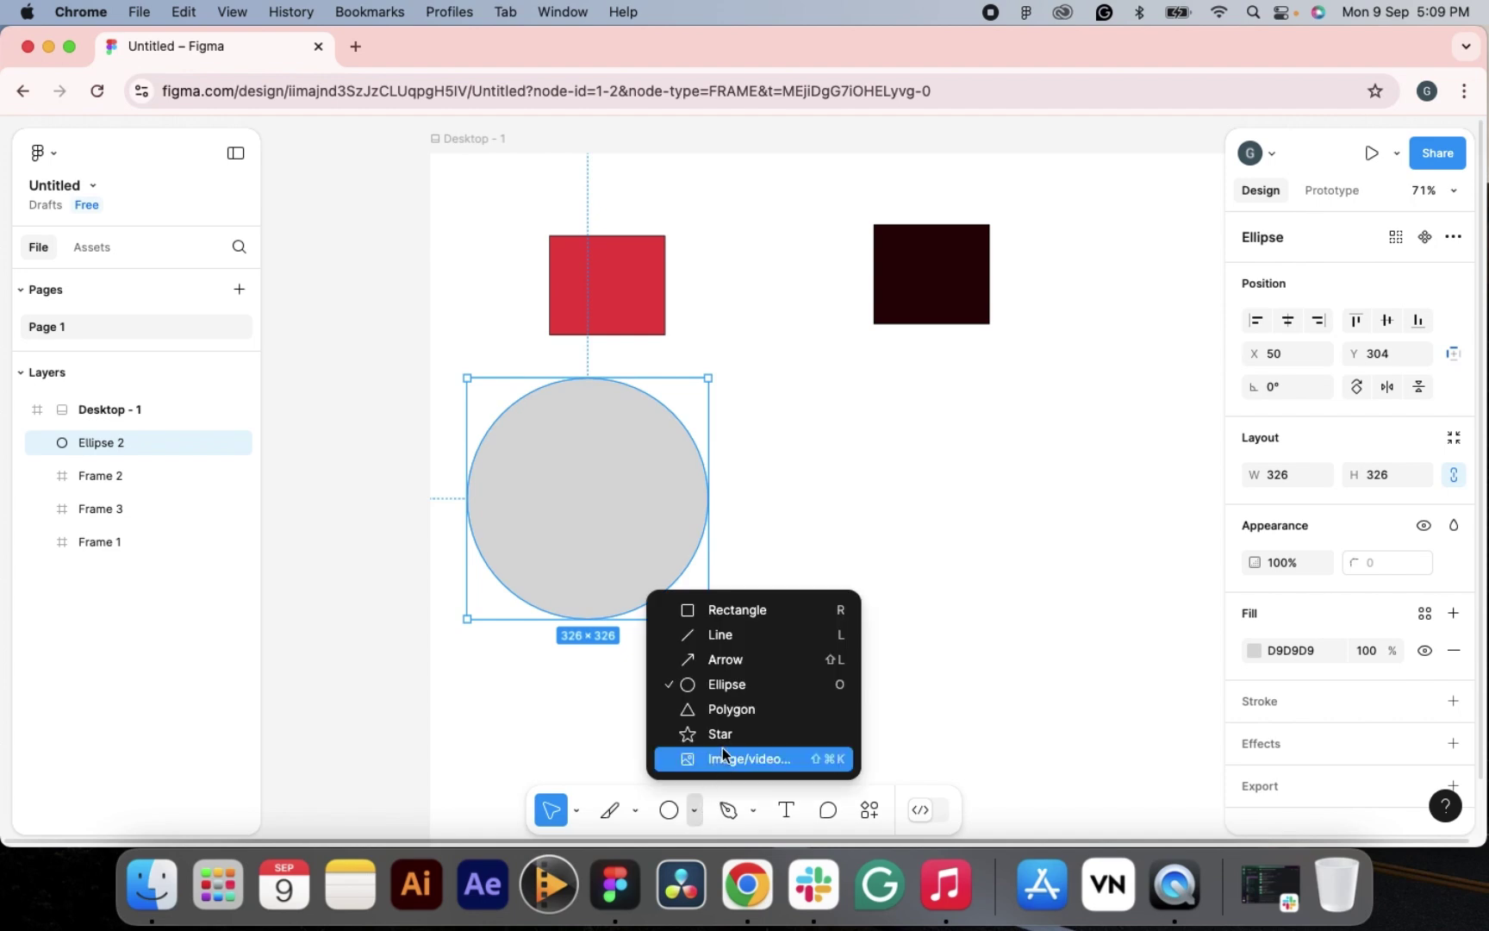
pyautogui.click(728, 769)
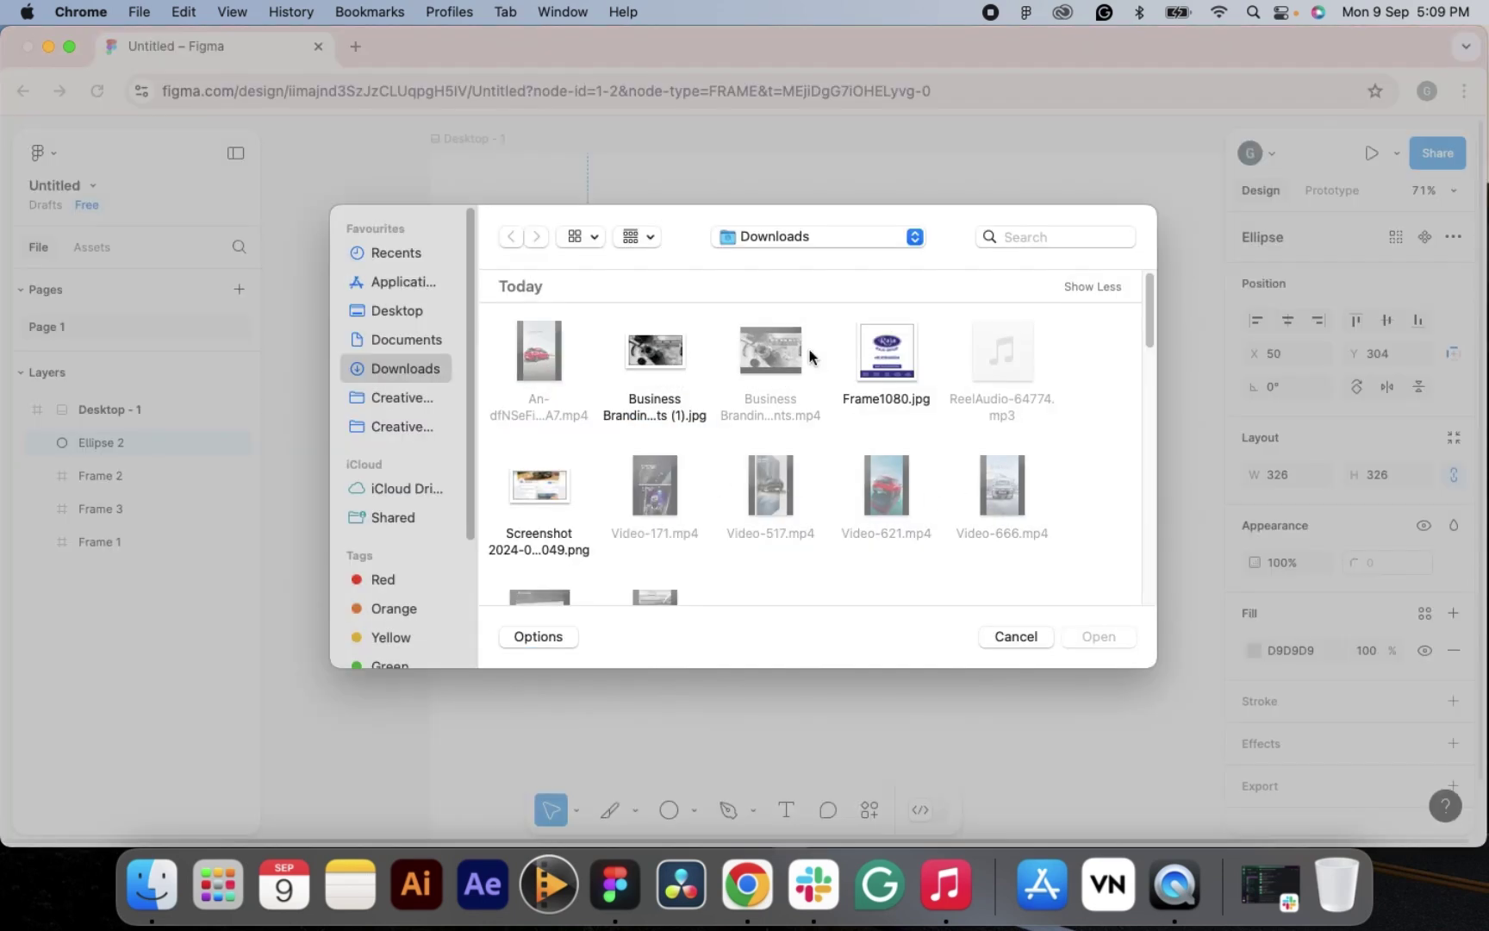
pyautogui.click(866, 371)
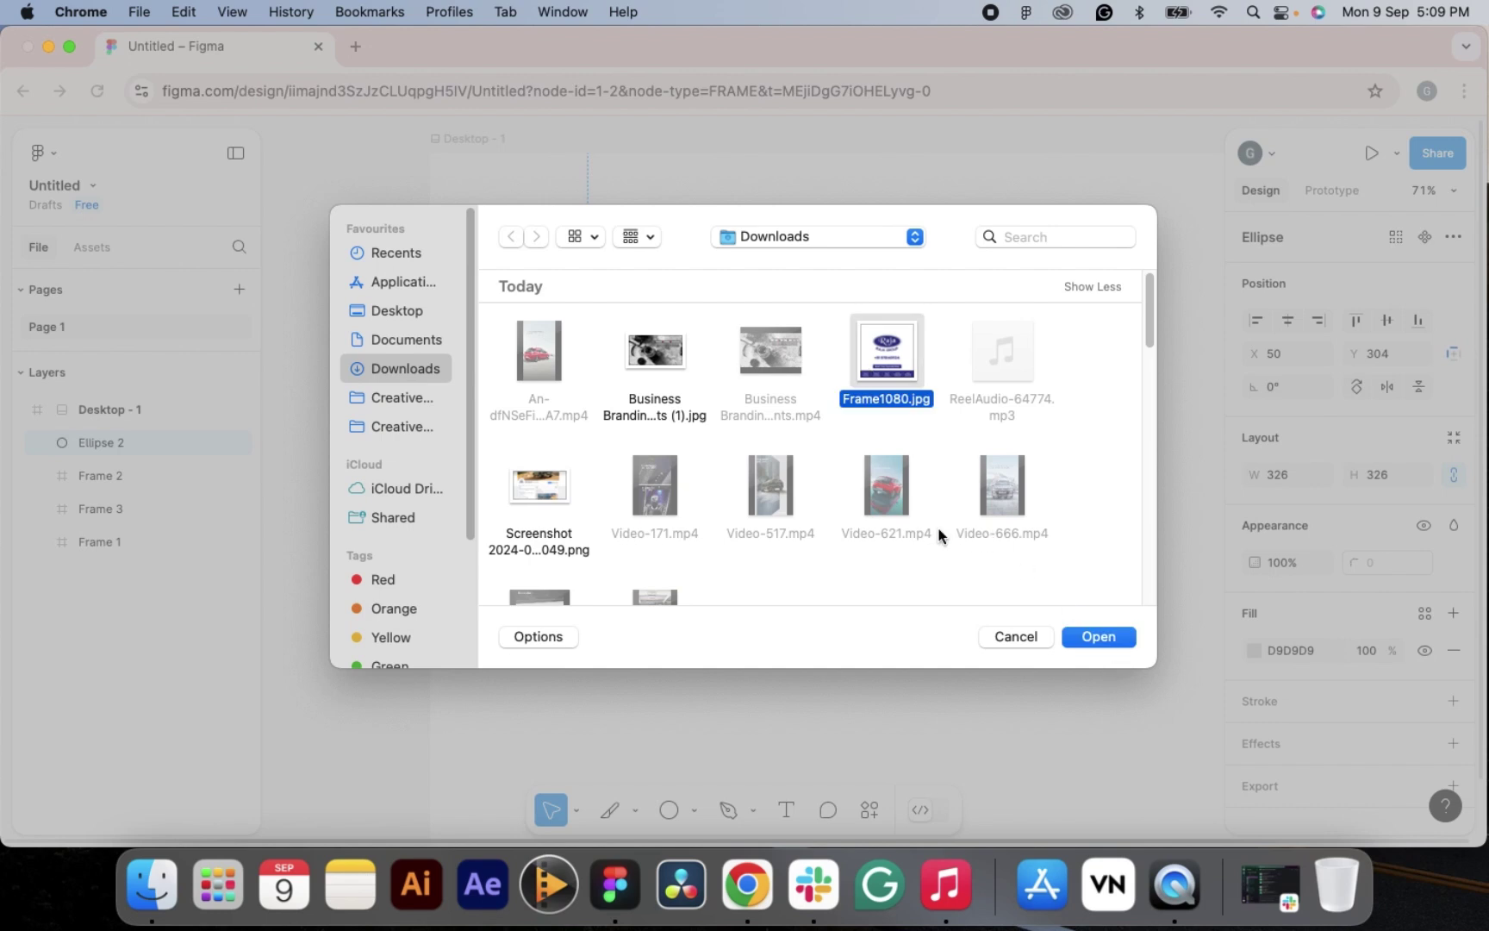
pyautogui.scroll(-10, 937, 531)
pyautogui.click(655, 361)
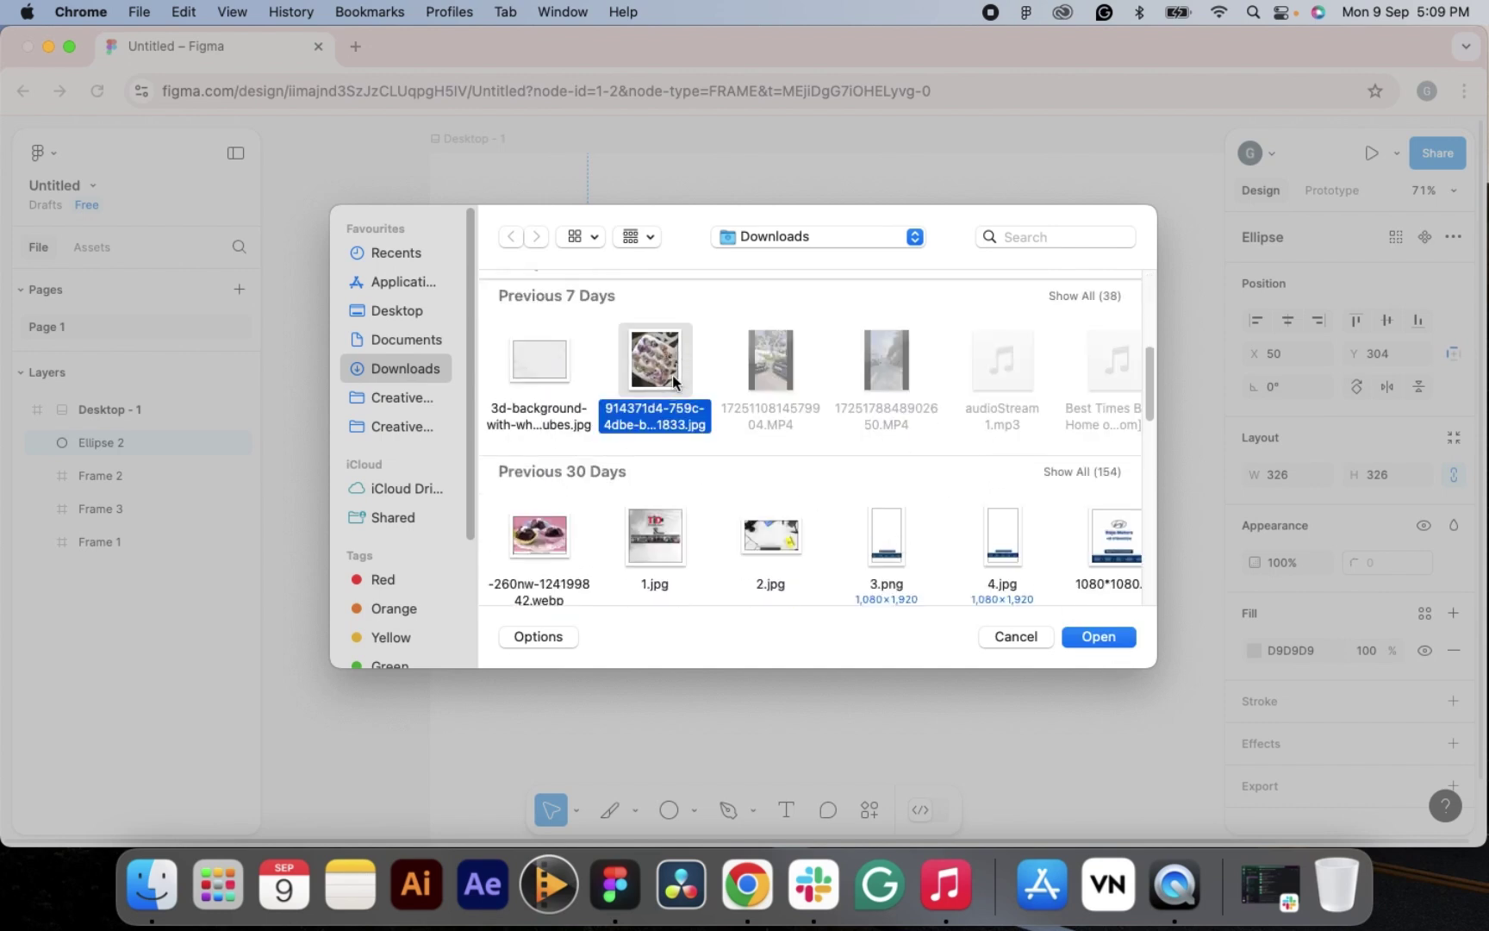
pyautogui.click(1090, 638)
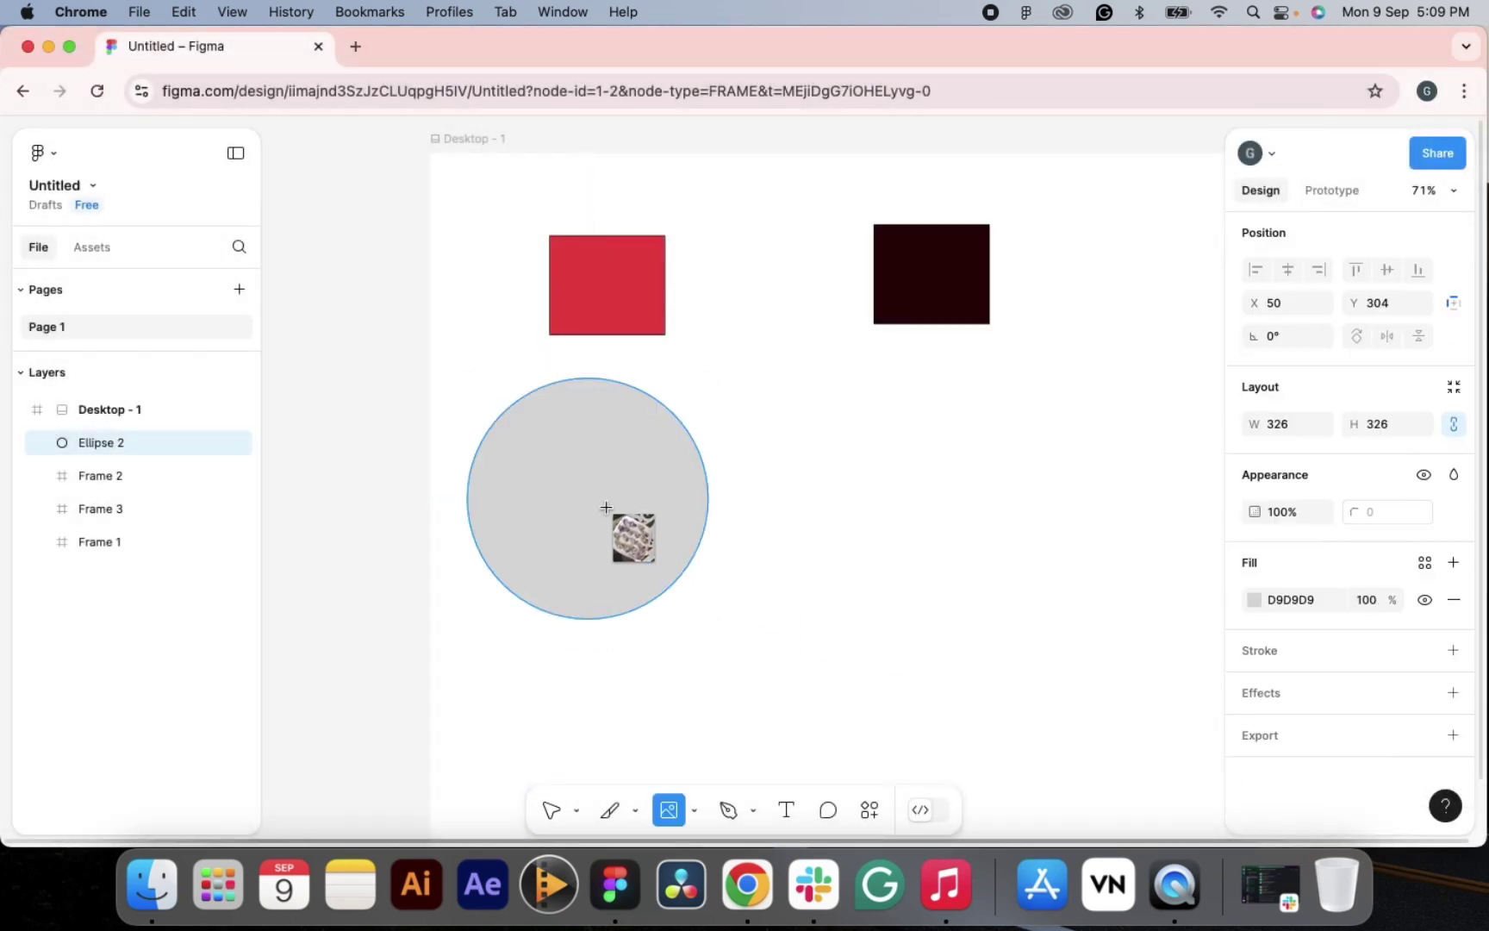
pyautogui.moveTo(536, 441); pyautogui.dragTo(659, 579)
pyautogui.moveTo(694, 500); pyautogui.dragTo(865, 569)
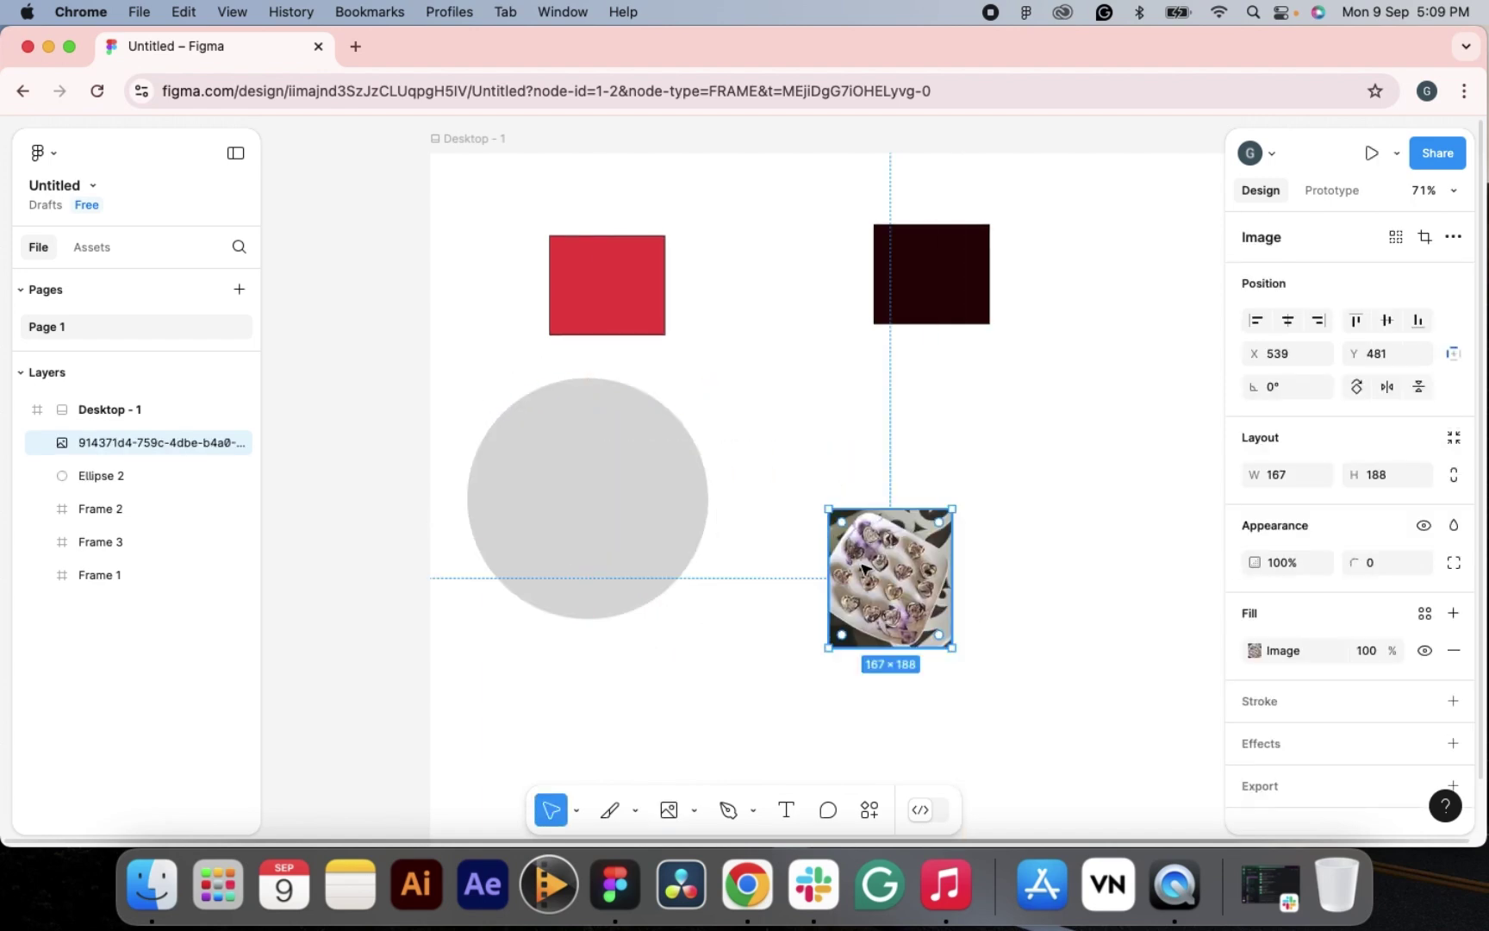
pyautogui.press('Delete')
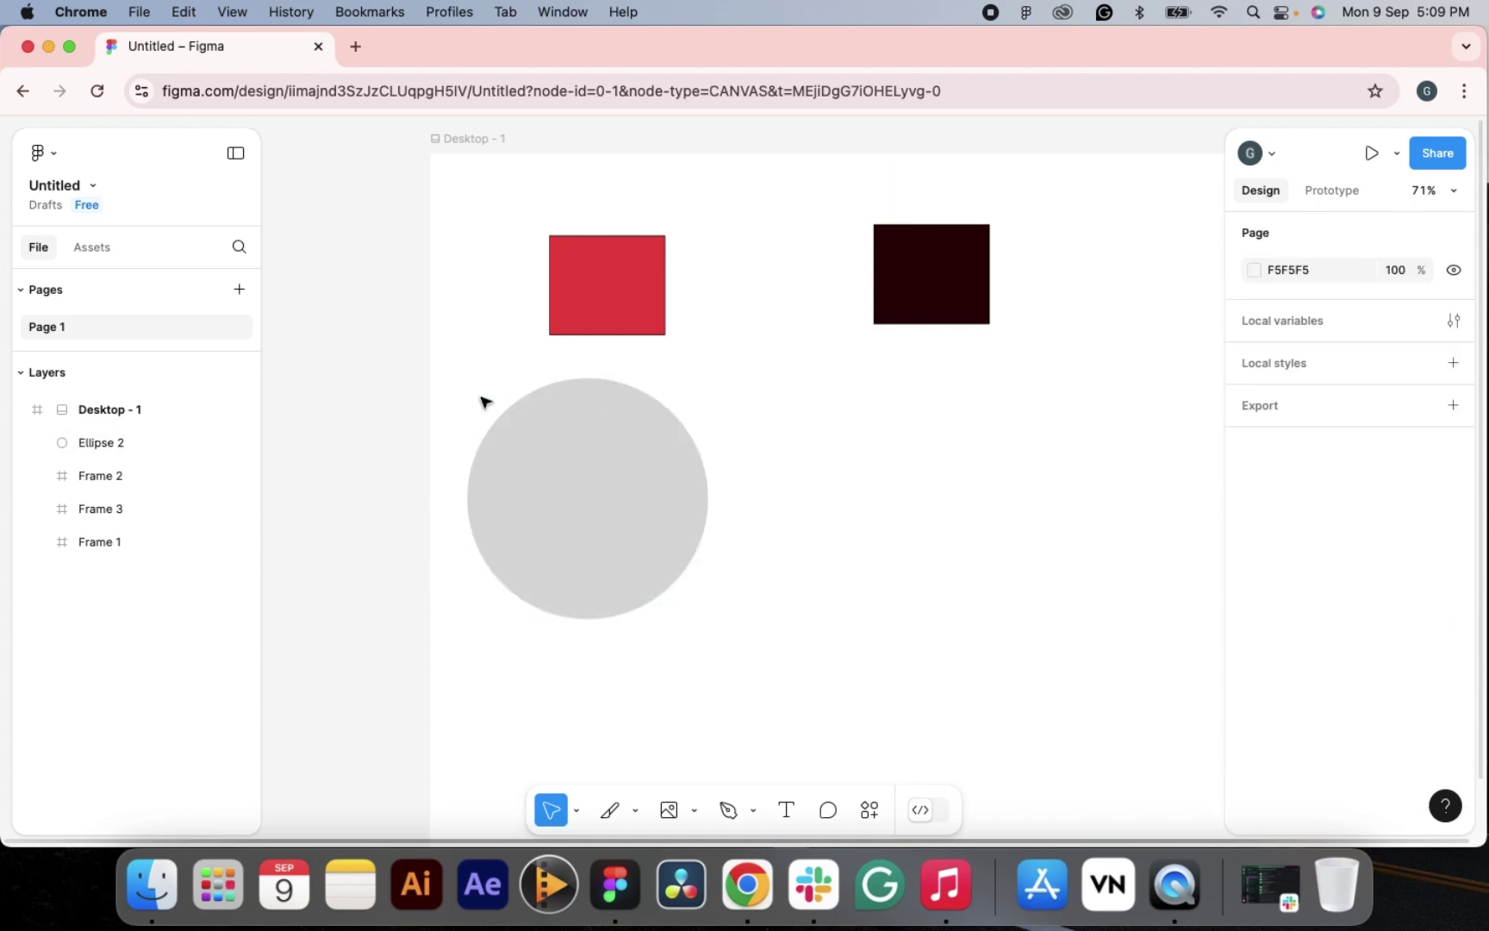
# - Change the grey circle's fill to an image, using 914371d4-759c-4dbe-b...1833.jpg from the Downloads folder
pyautogui.click(535, 475)
pyautogui.click(1255, 651)
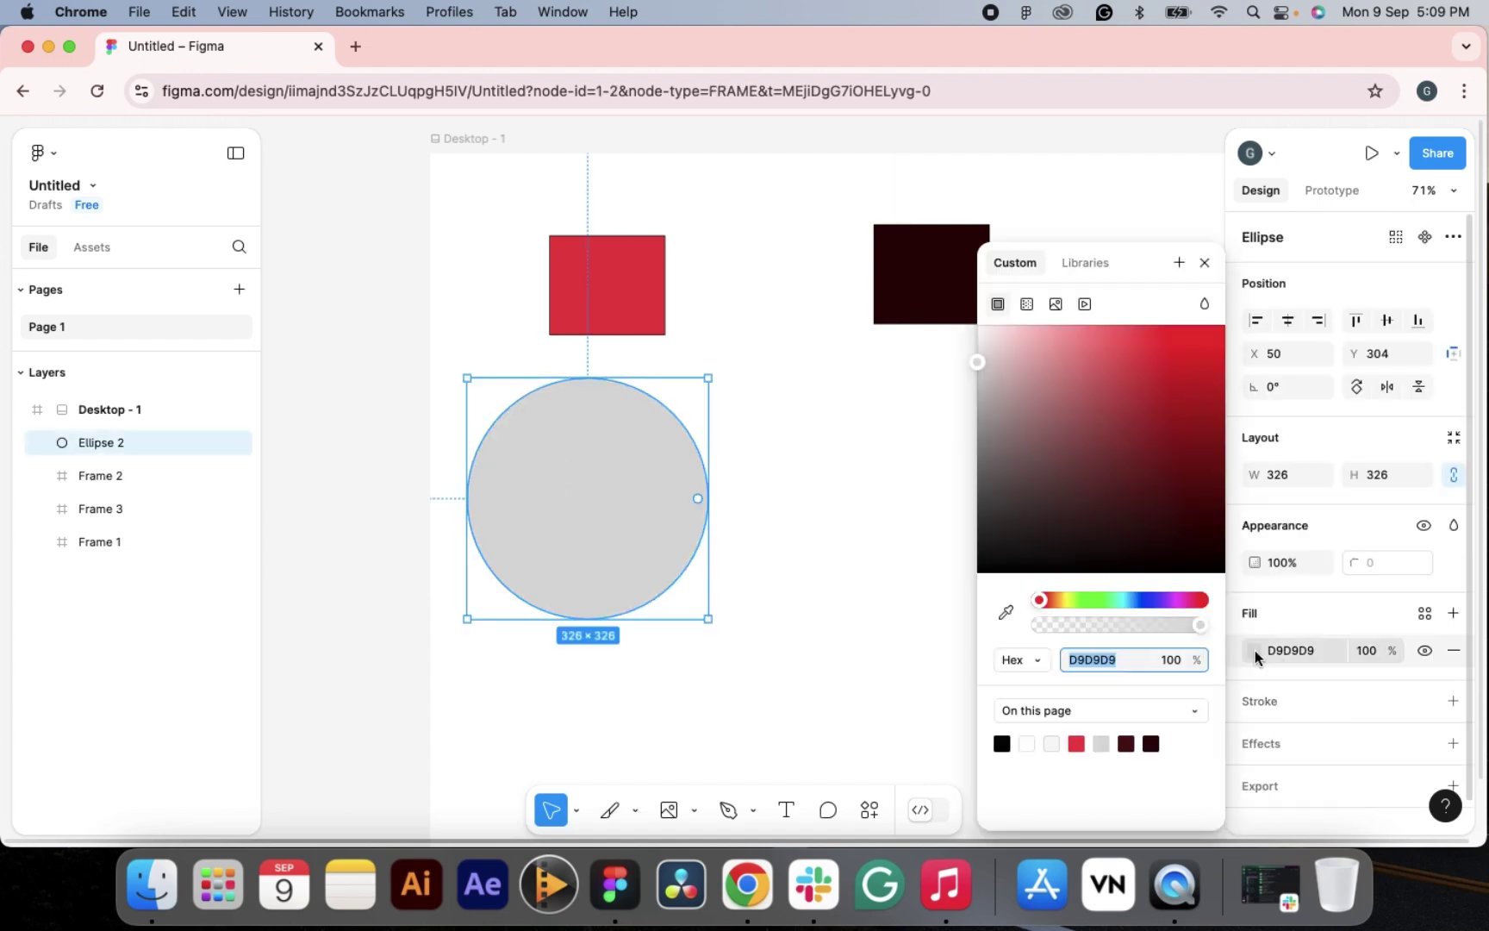
pyautogui.click(1027, 306)
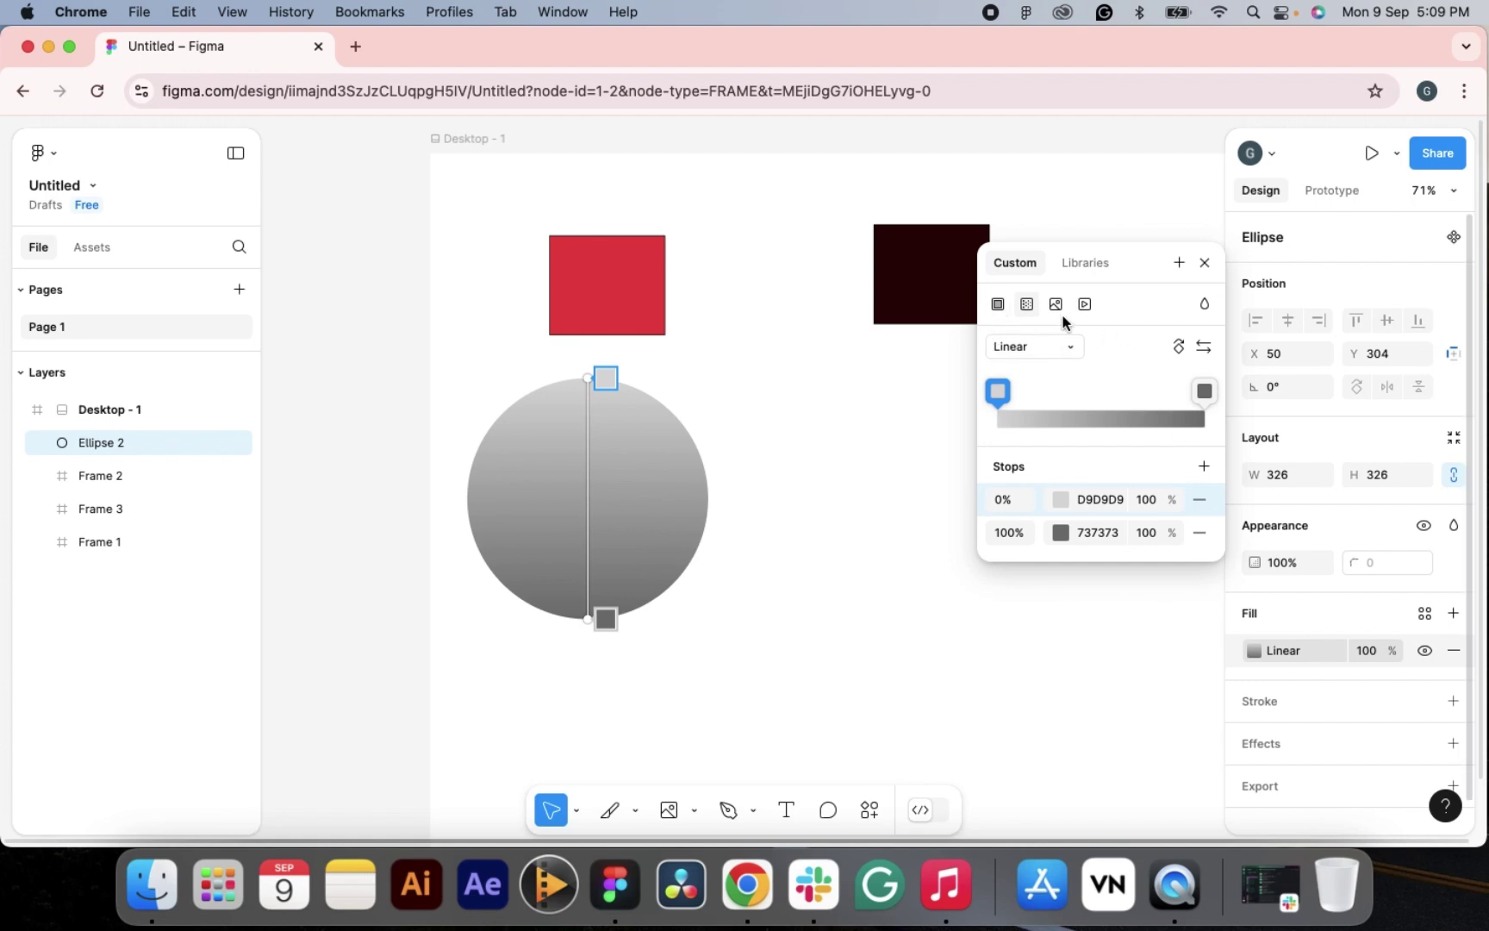
pyautogui.click(1056, 305)
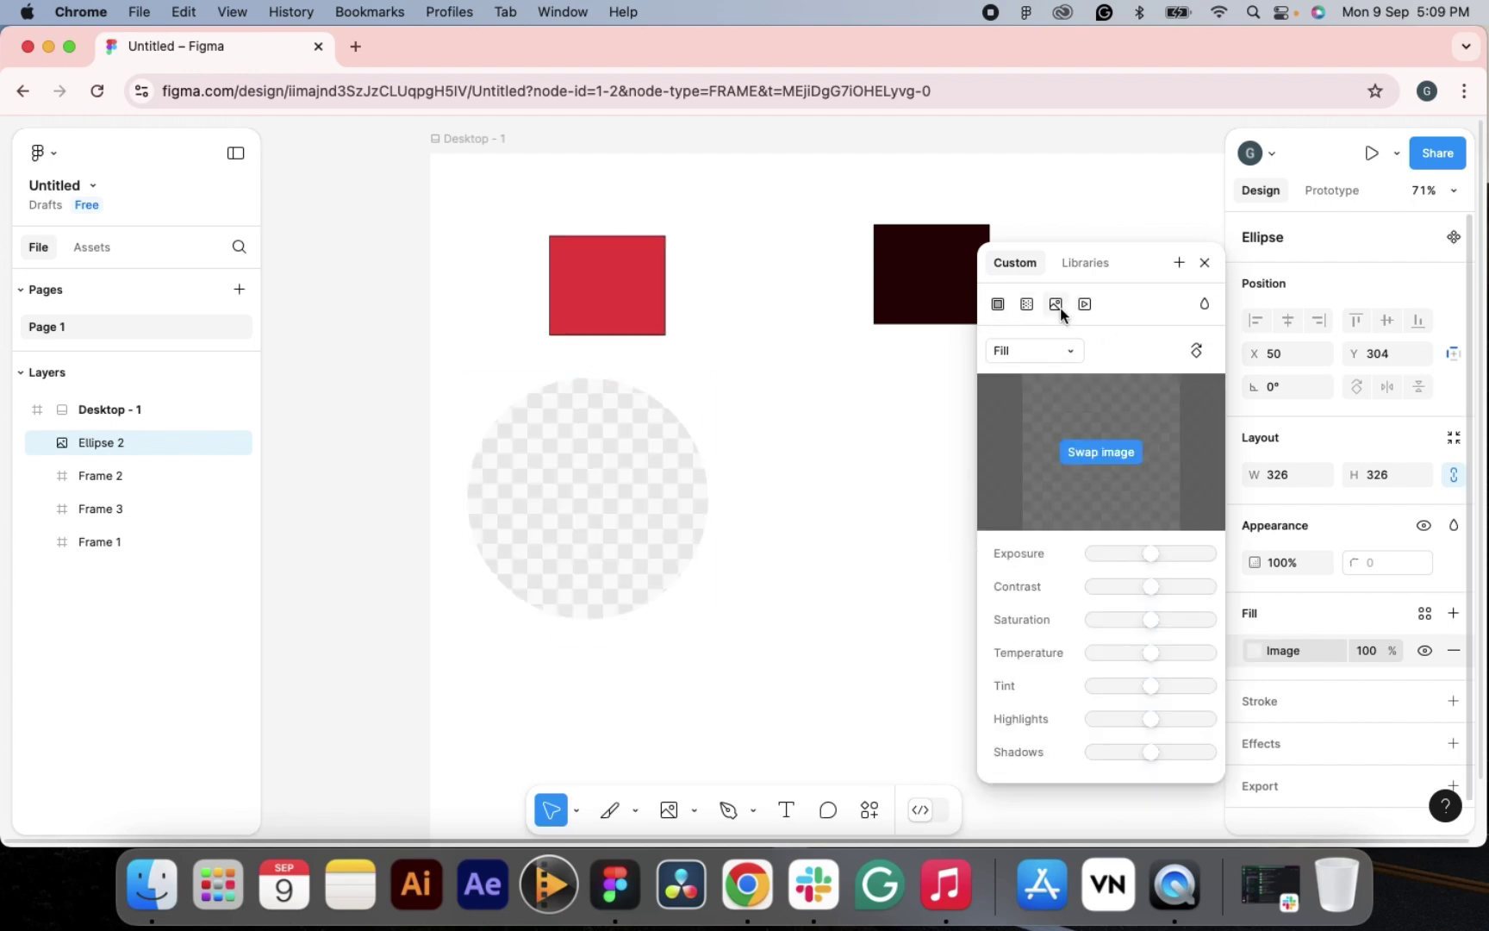
pyautogui.click(1107, 456)
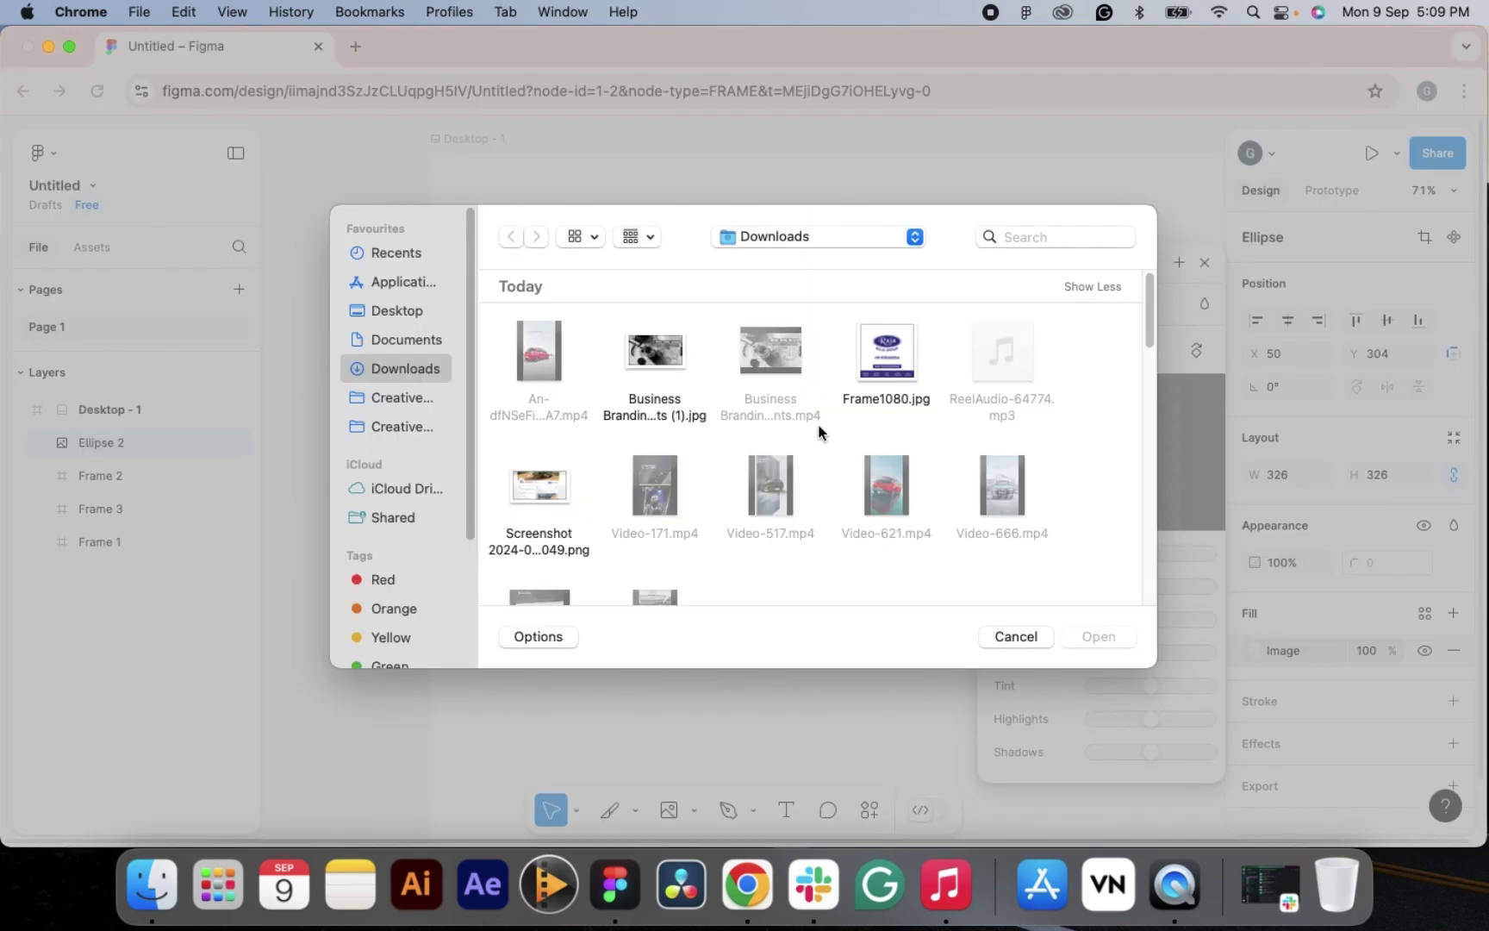
pyautogui.scroll(-3, 815, 461)
pyautogui.scroll(-3, 807, 452)
pyautogui.click(655, 517)
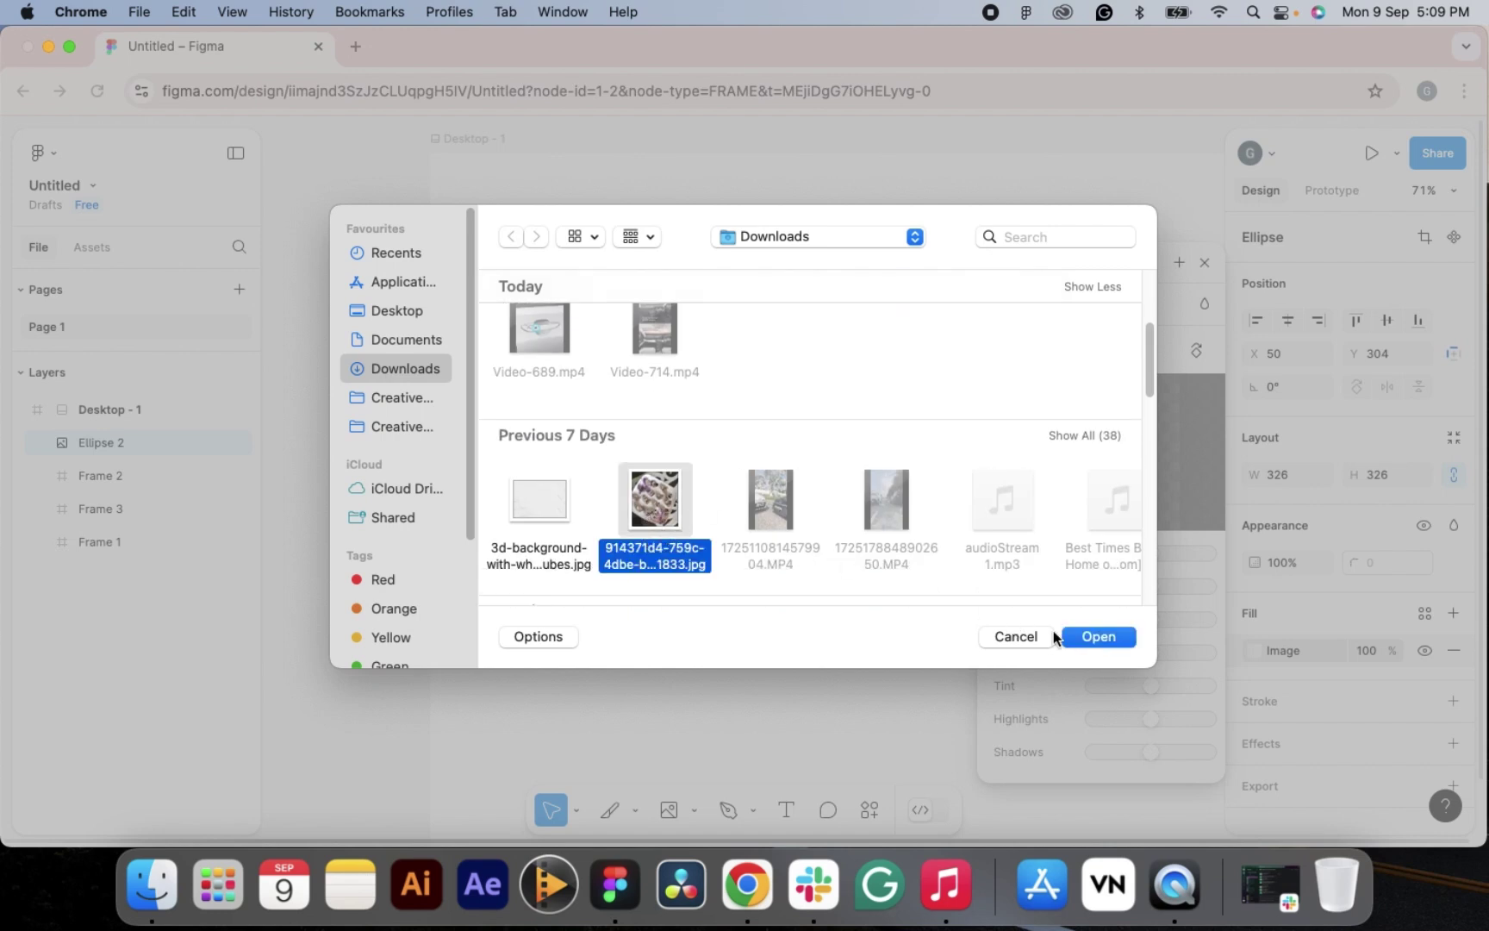
pyautogui.click(1078, 642)
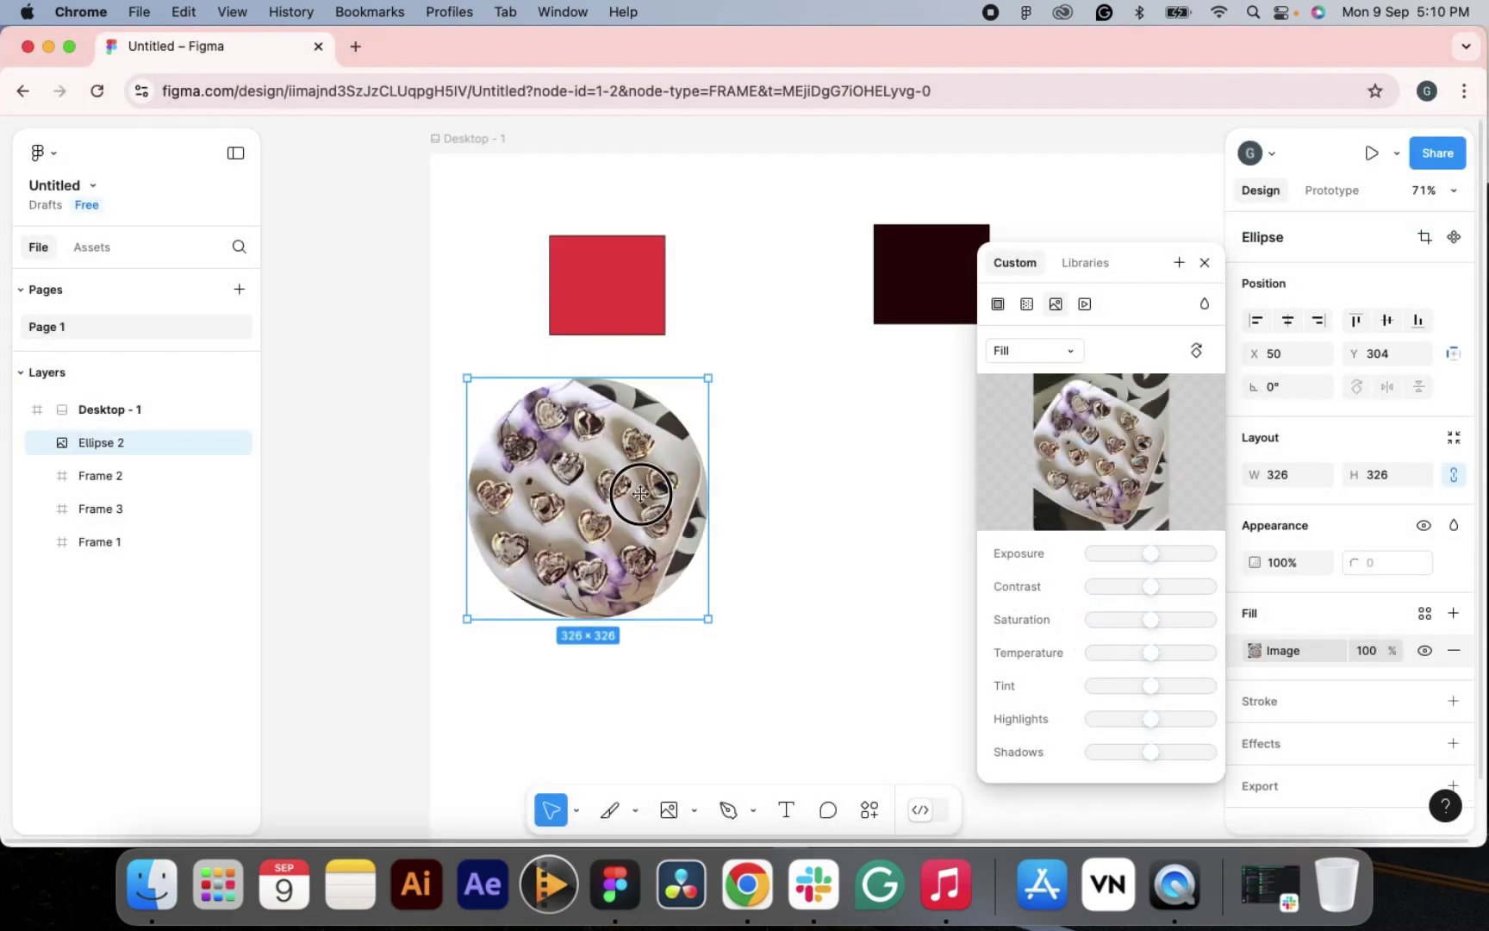
# - Move the image-filled circle to about X 144, Y 289 and switch its image fill to Crop mode
pyautogui.moveTo(708, 485); pyautogui.dragTo(777, 473)
pyautogui.click(1038, 351)
pyautogui.click(1034, 400)
pyautogui.moveTo(710, 498)
pyautogui.mouseDown()
pyautogui.moveTo(741, 496)
pyautogui.moveTo(714, 502)
pyautogui.mouseUp()
pyautogui.moveTo(785, 607); pyautogui.dragTo(810, 642)
pyautogui.press('super+z')
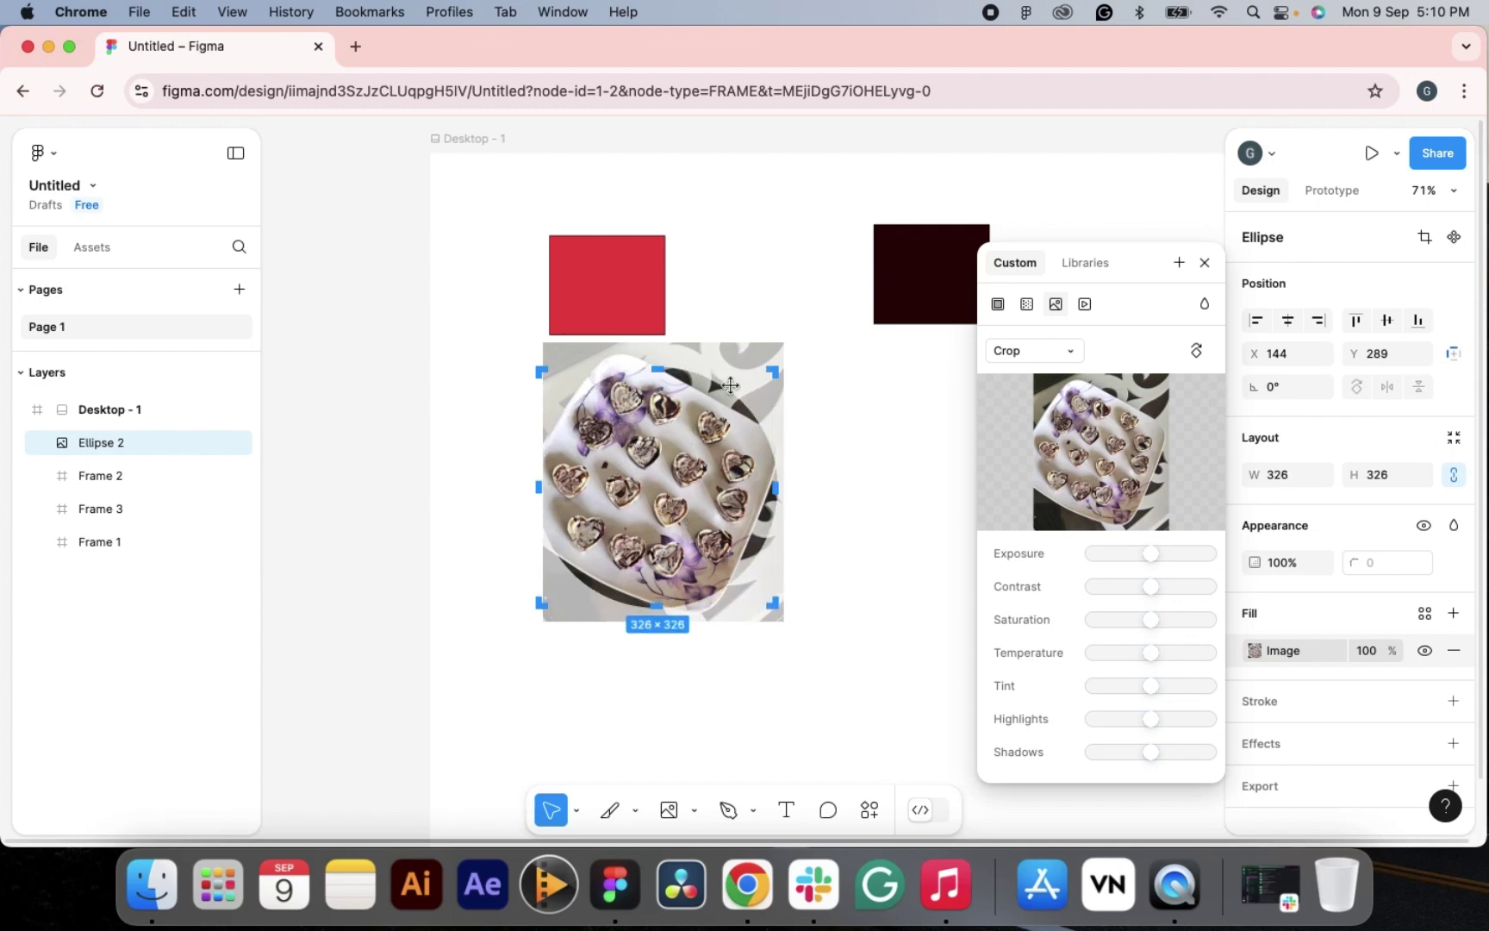
# - Enlarge the cropped image and recentre it so the chocolate hearts fill the circle
pyautogui.moveTo(787, 343); pyautogui.dragTo(822, 310)
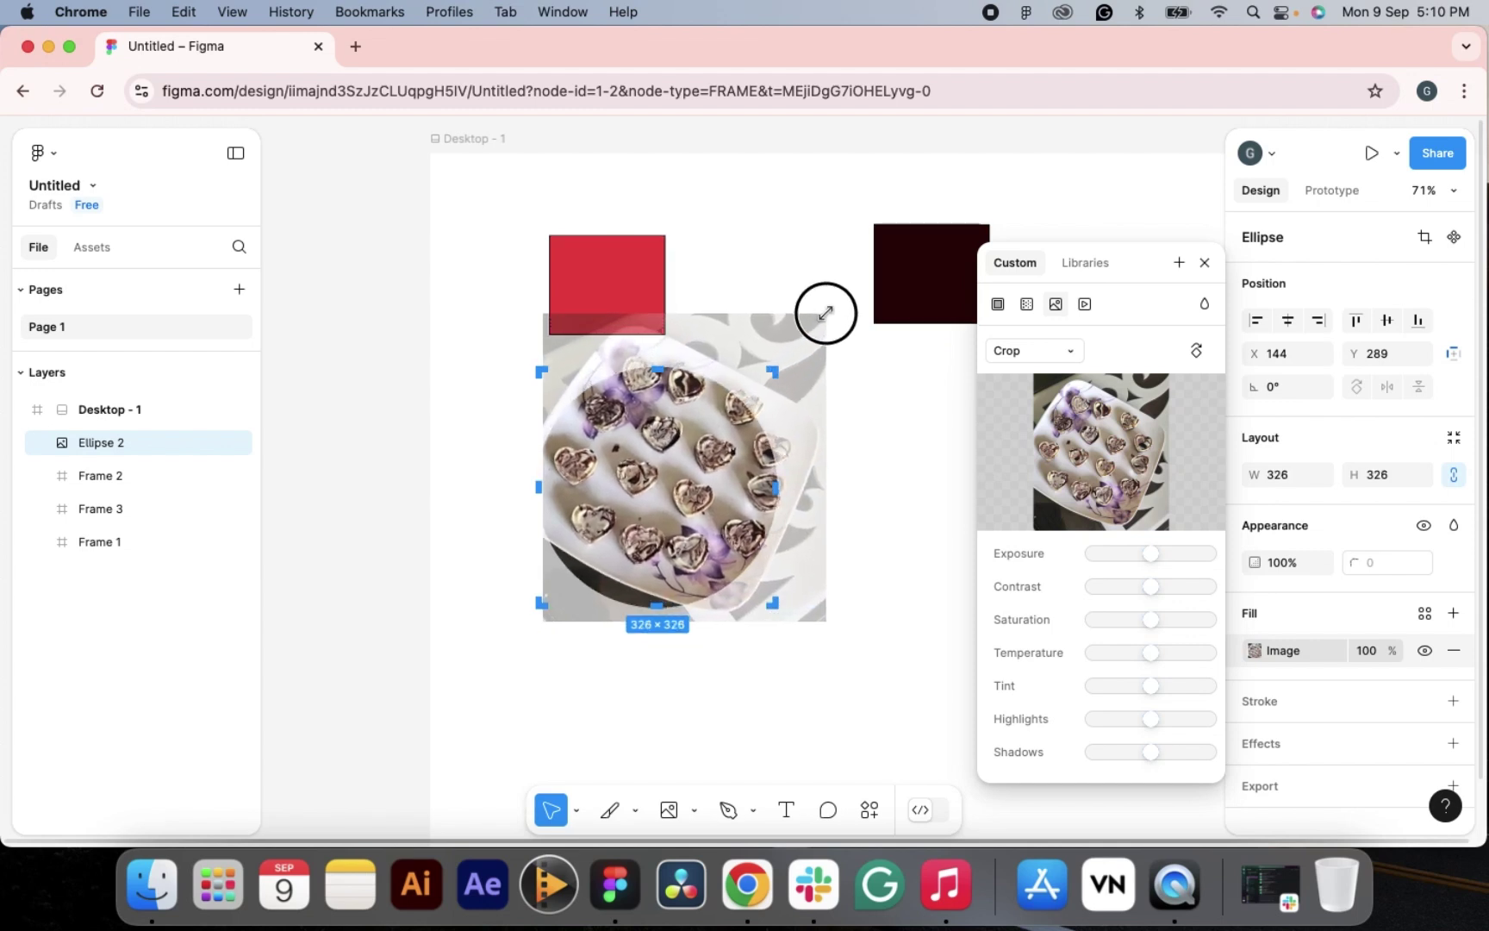
pyautogui.moveTo(698, 455); pyautogui.dragTo(680, 483)
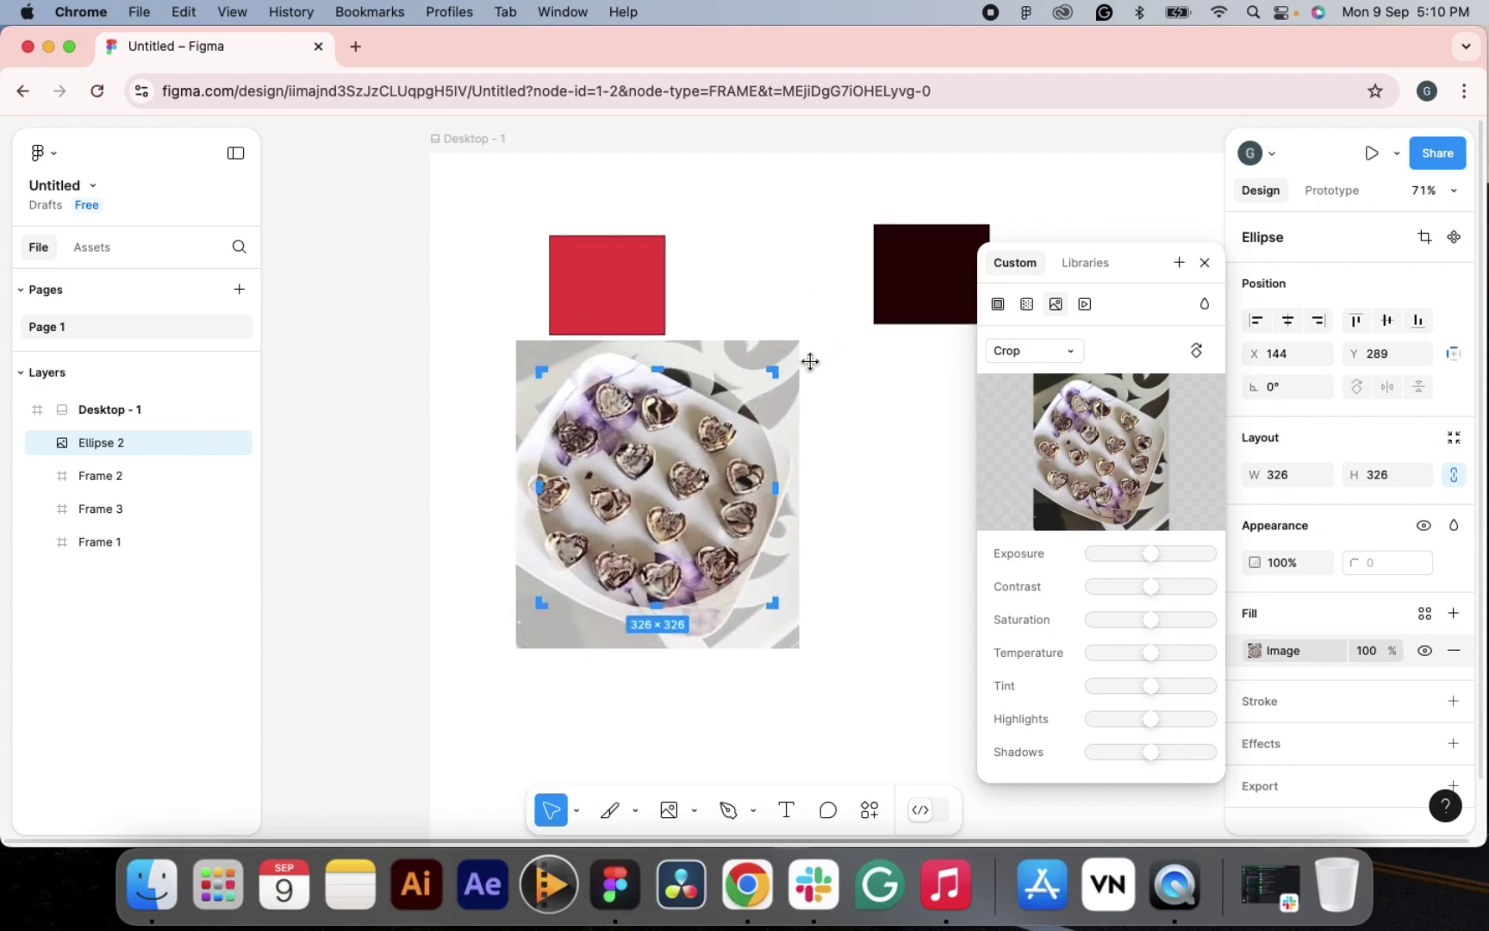
pyautogui.moveTo(798, 345); pyautogui.dragTo(855, 295)
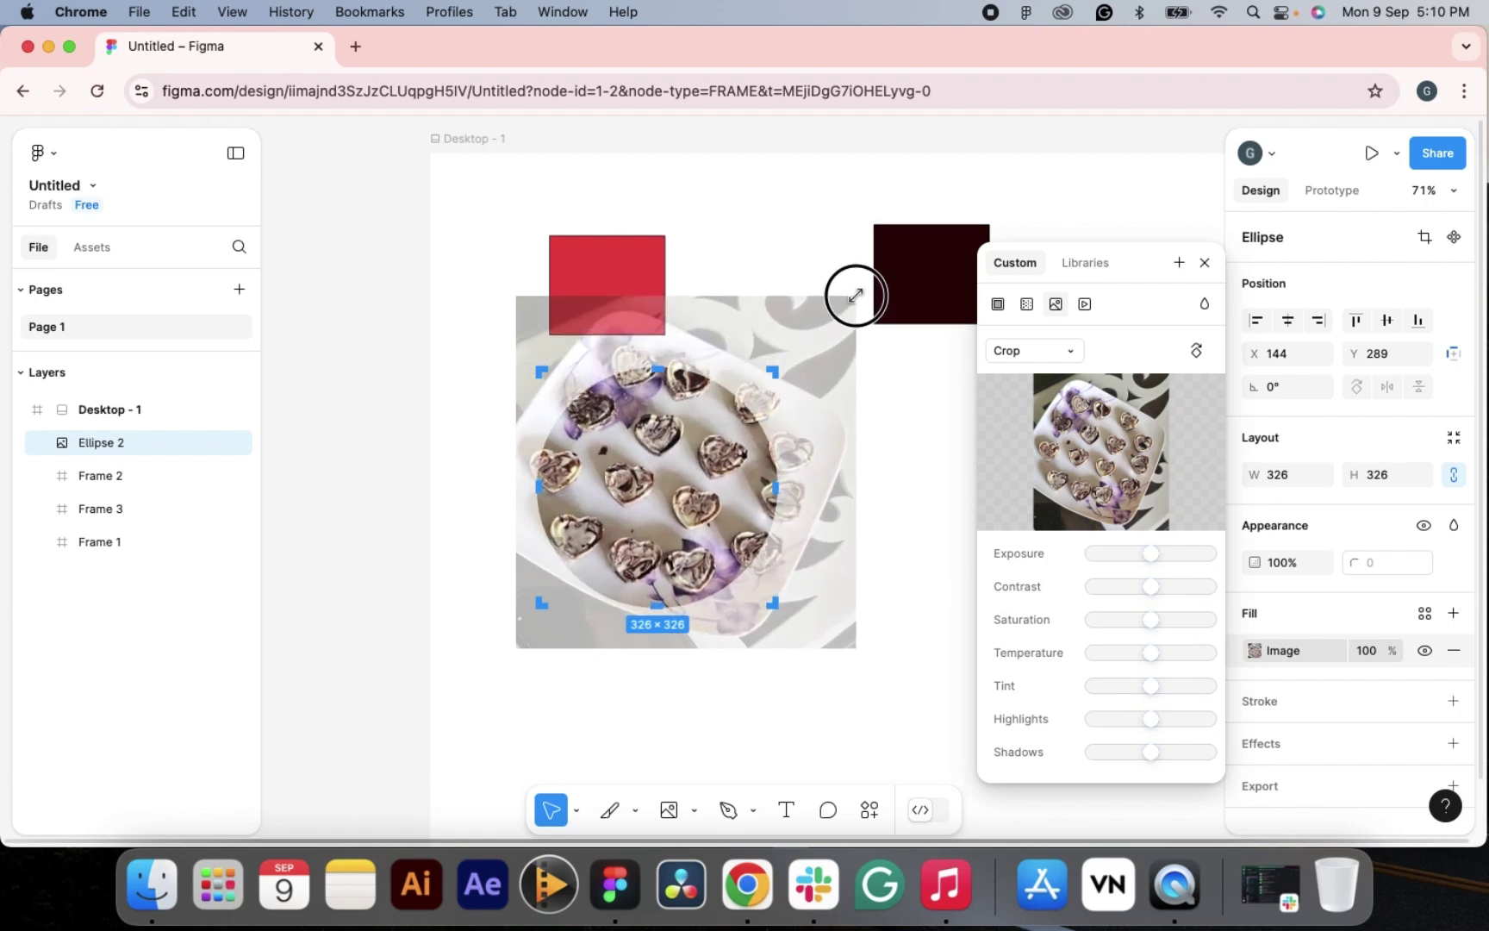
pyautogui.moveTo(674, 469); pyautogui.dragTo(648, 494)
pyautogui.click(940, 510)
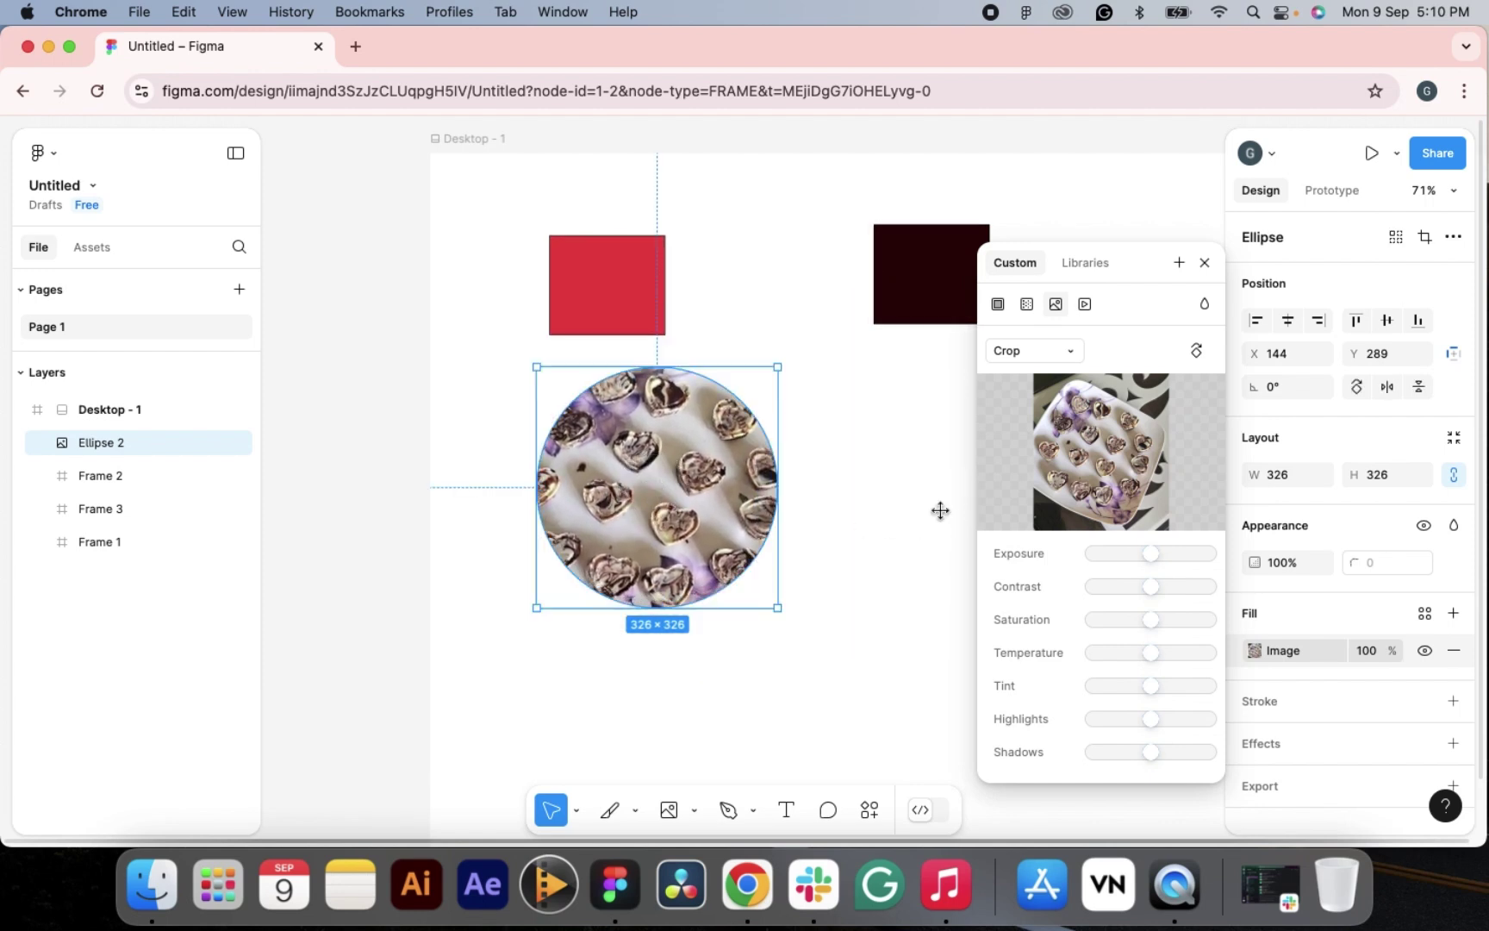
# - Raise the fill image's contrast and saturation, try the Tile mode, and set the image fill to Fit
pyautogui.moveTo(1189, 558); pyautogui.dragTo(1177, 622)
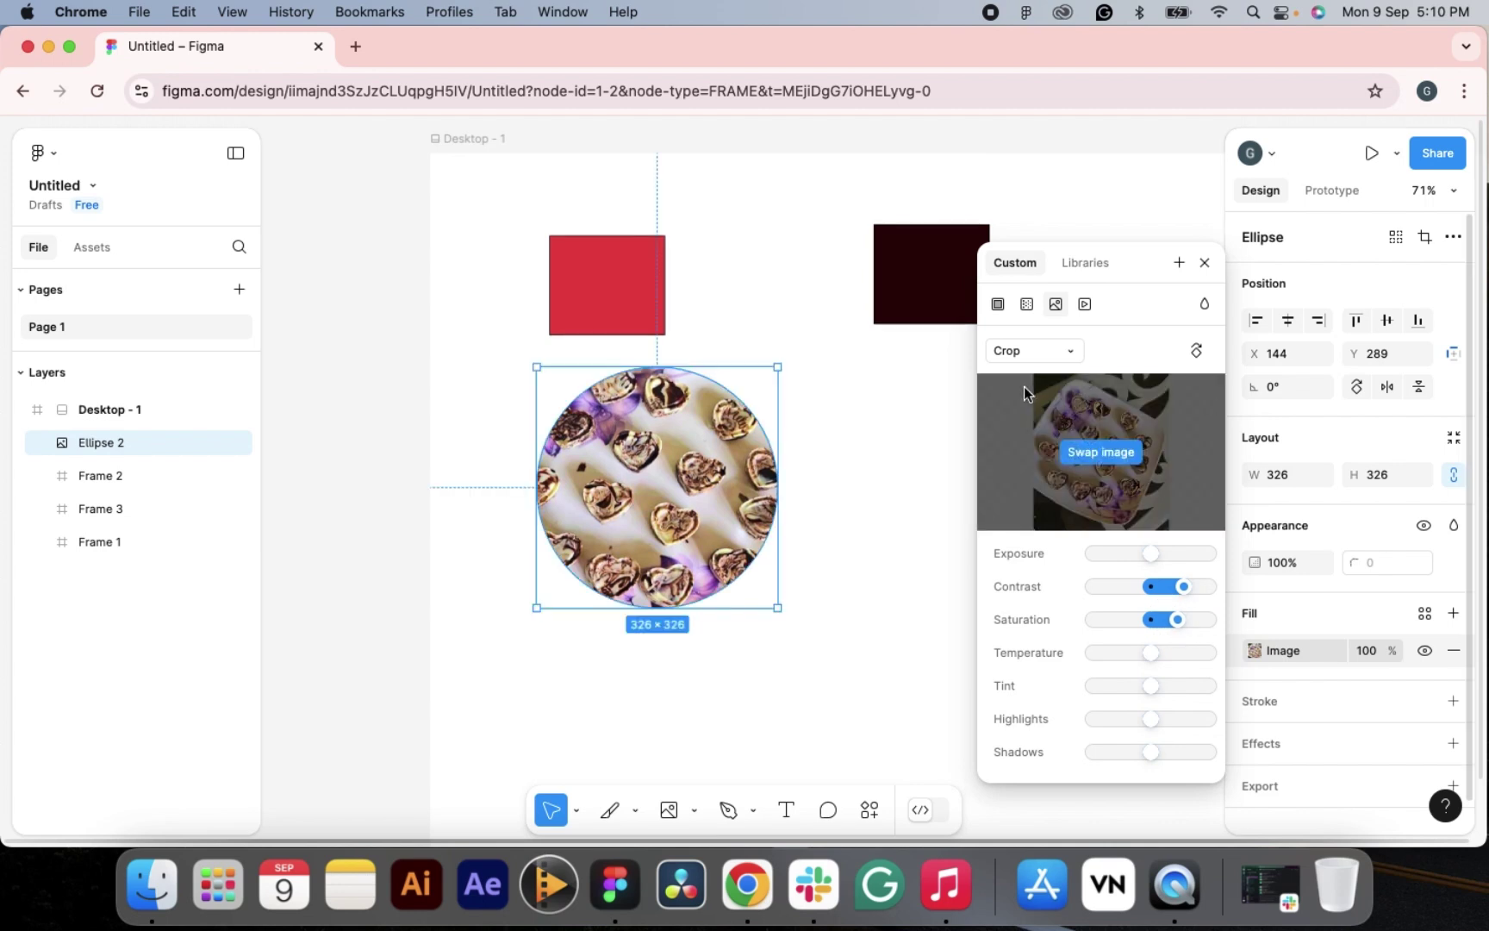
pyautogui.click(1071, 349)
pyautogui.click(1065, 379)
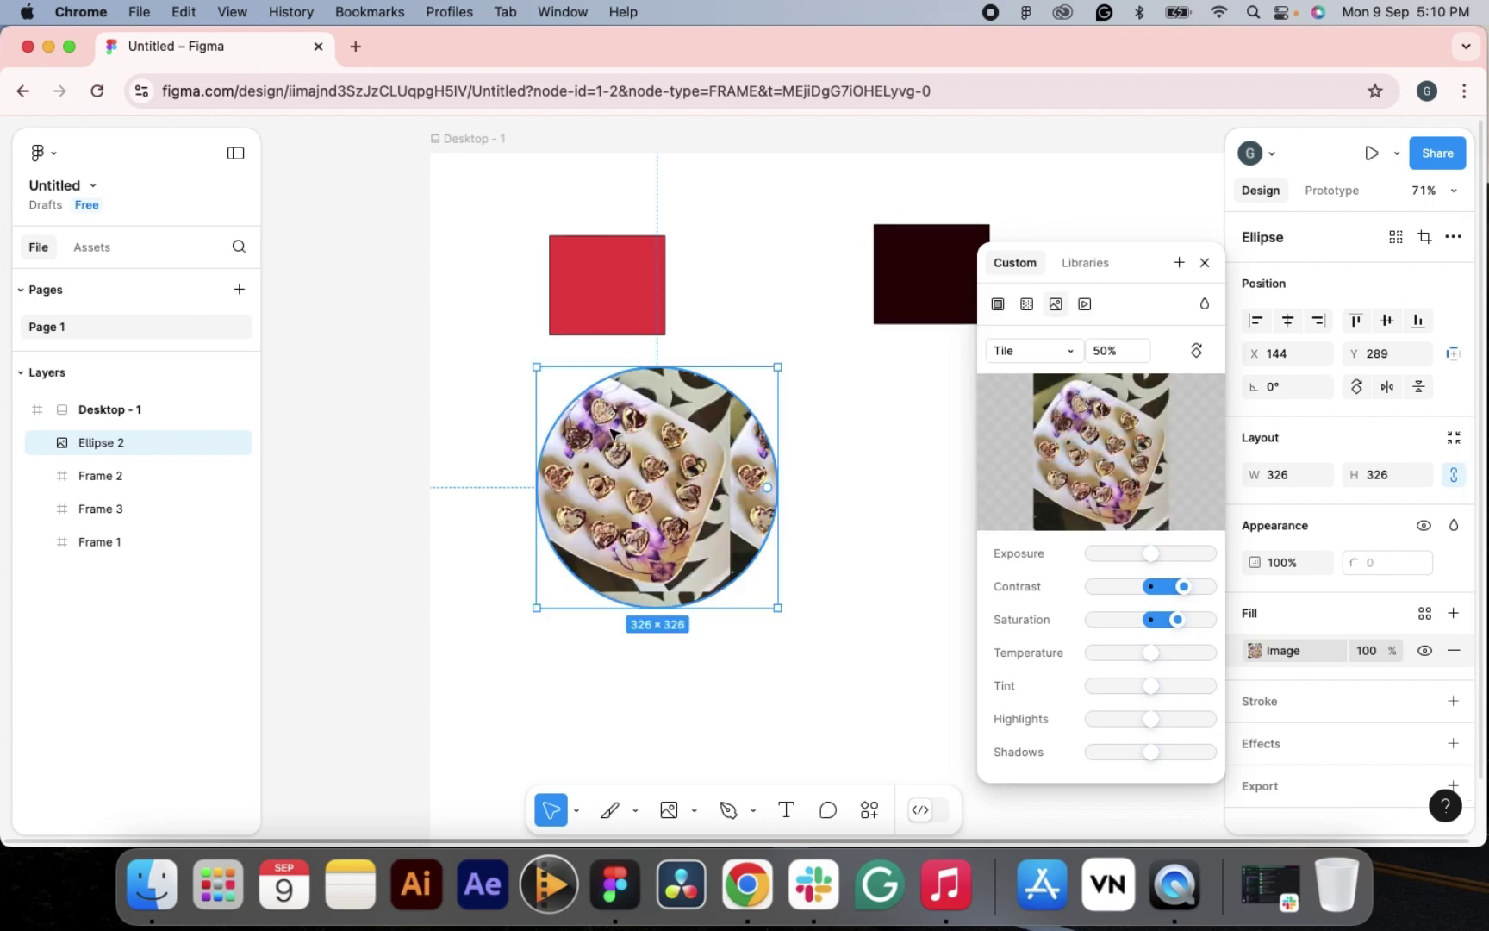
pyautogui.click(1034, 350)
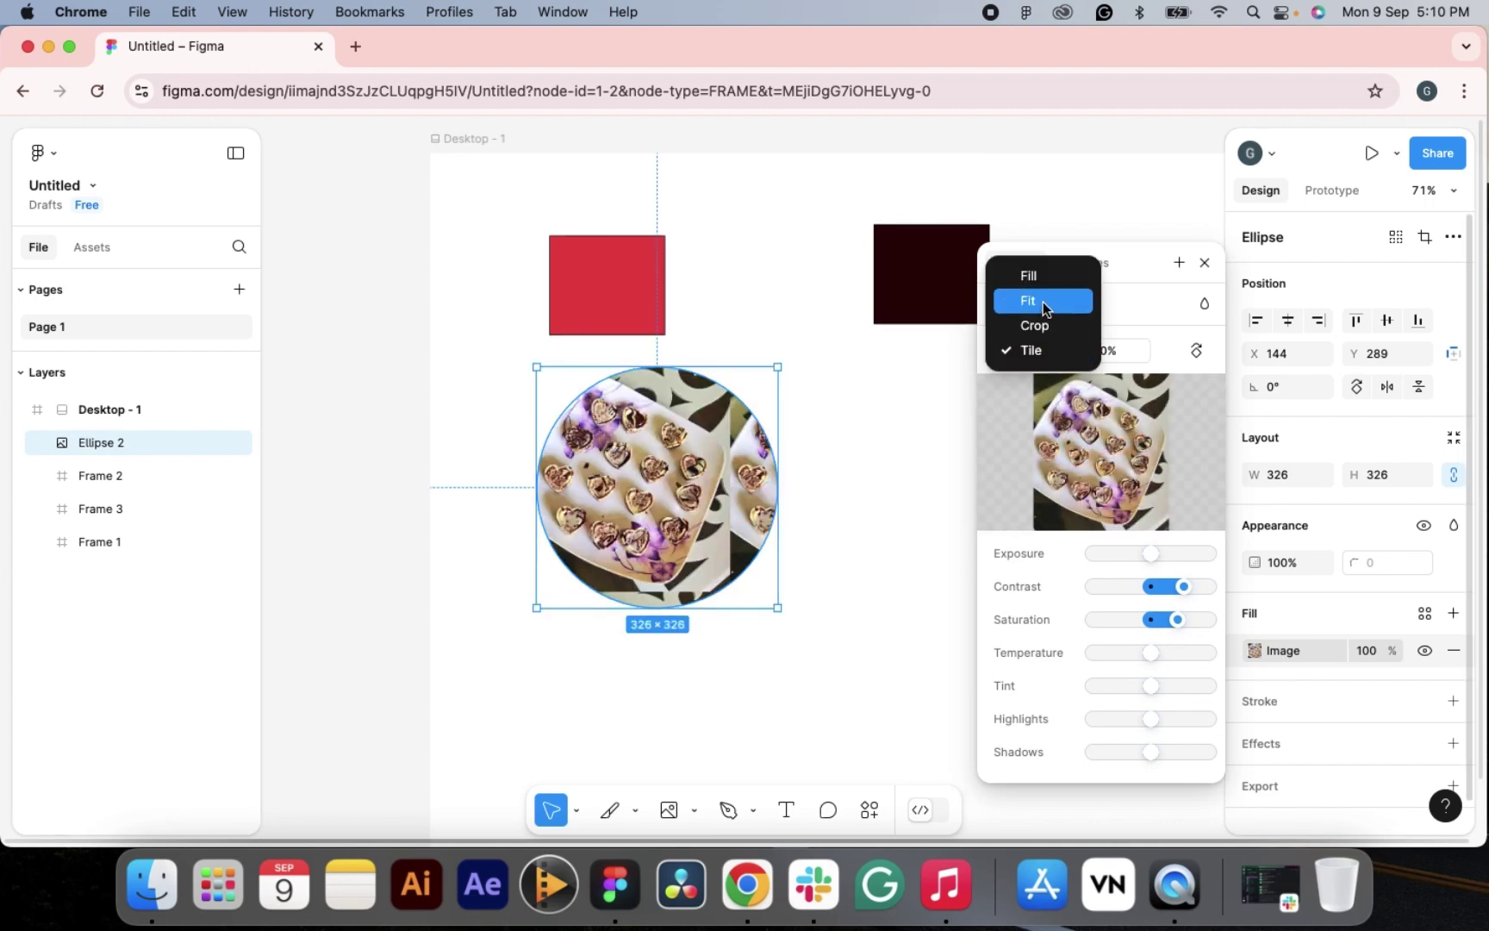
pyautogui.click(1041, 301)
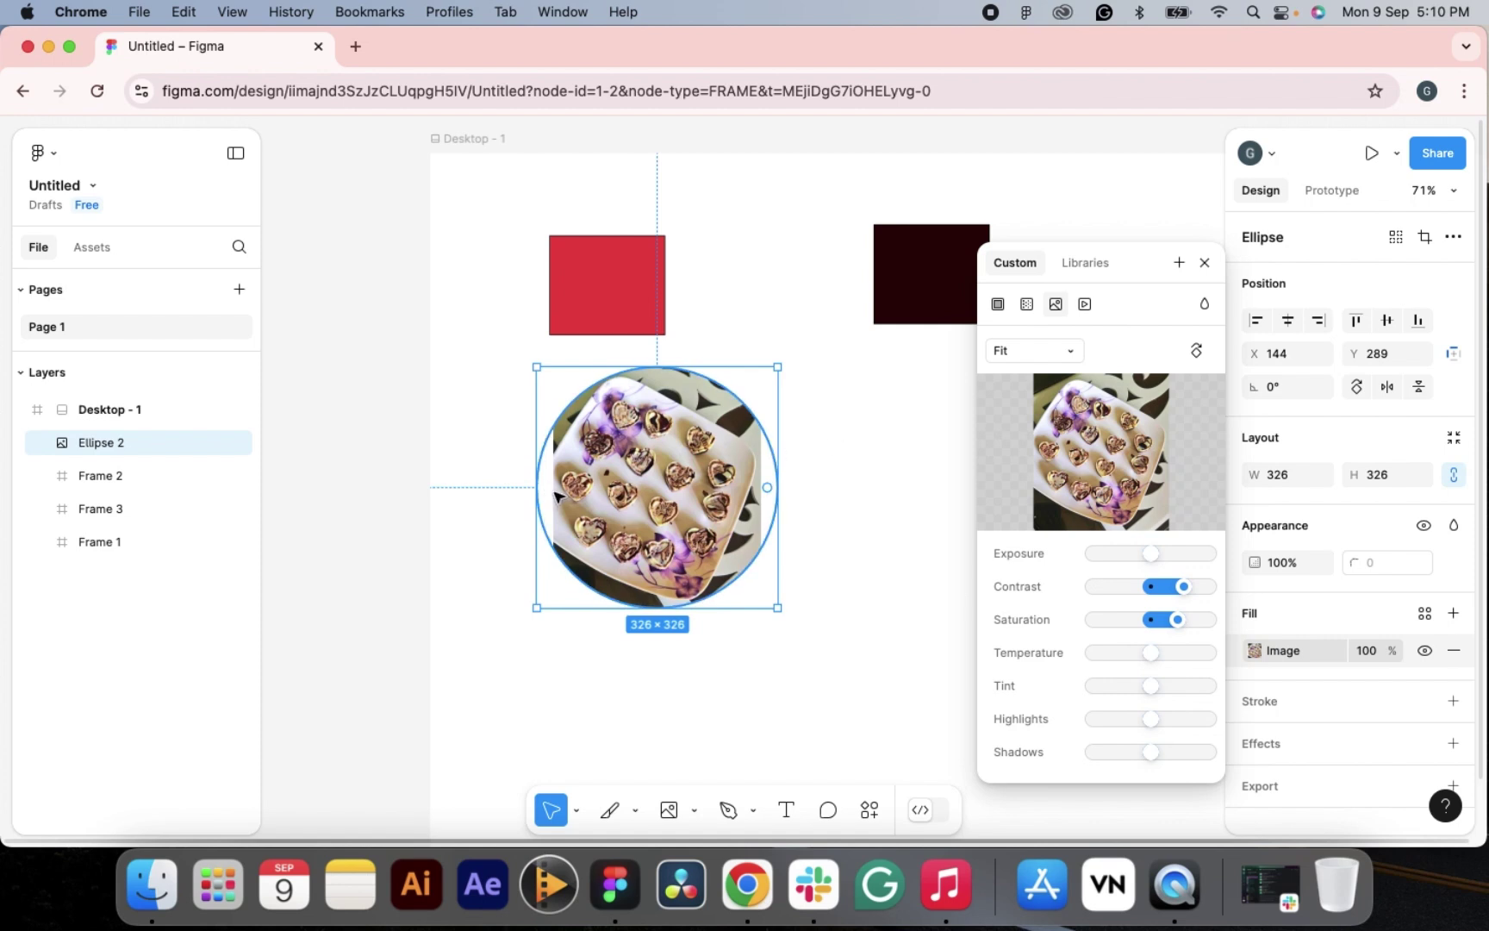
# - Set the circle's image scaling mode to Fill and reset the image's contrast and saturation to neutral
pyautogui.click(1034, 350)
pyautogui.click(1033, 328)
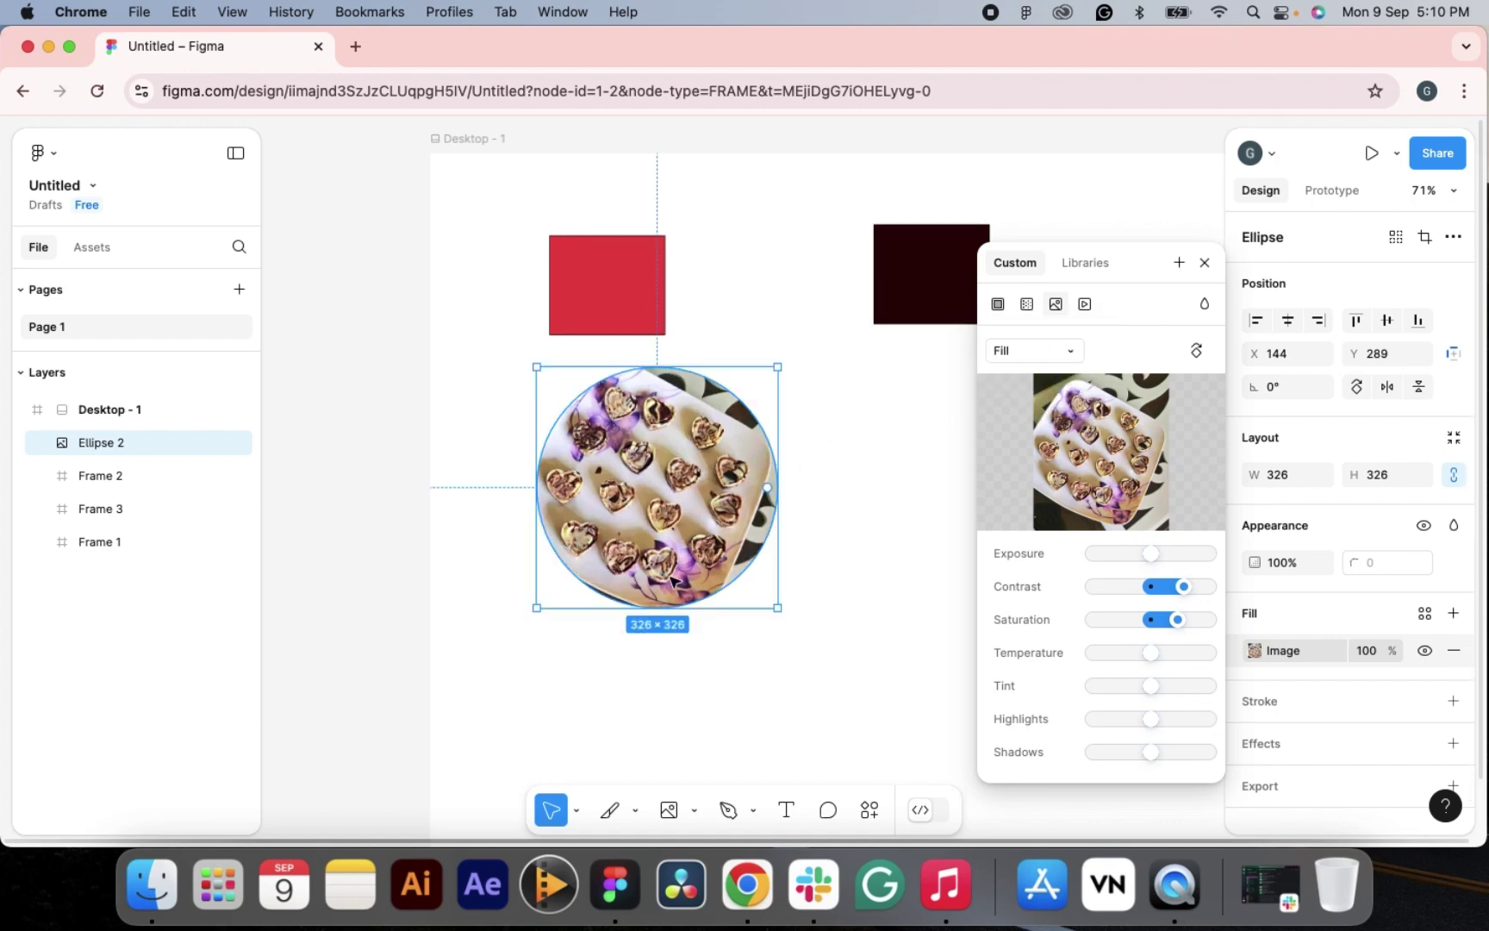
pyautogui.click(1154, 588)
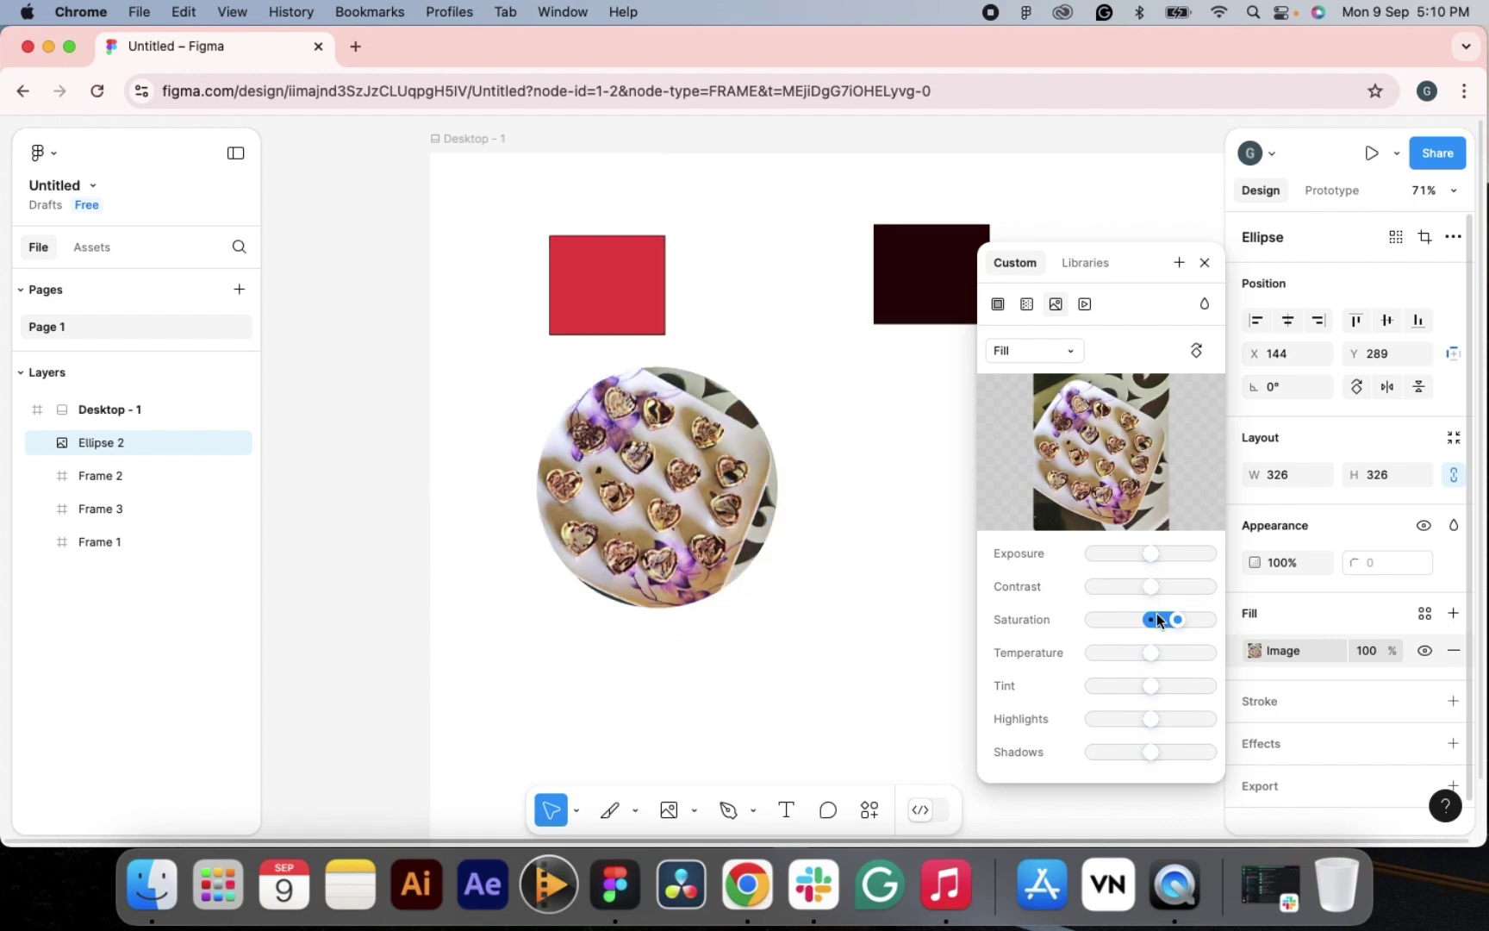
pyautogui.click(1151, 621)
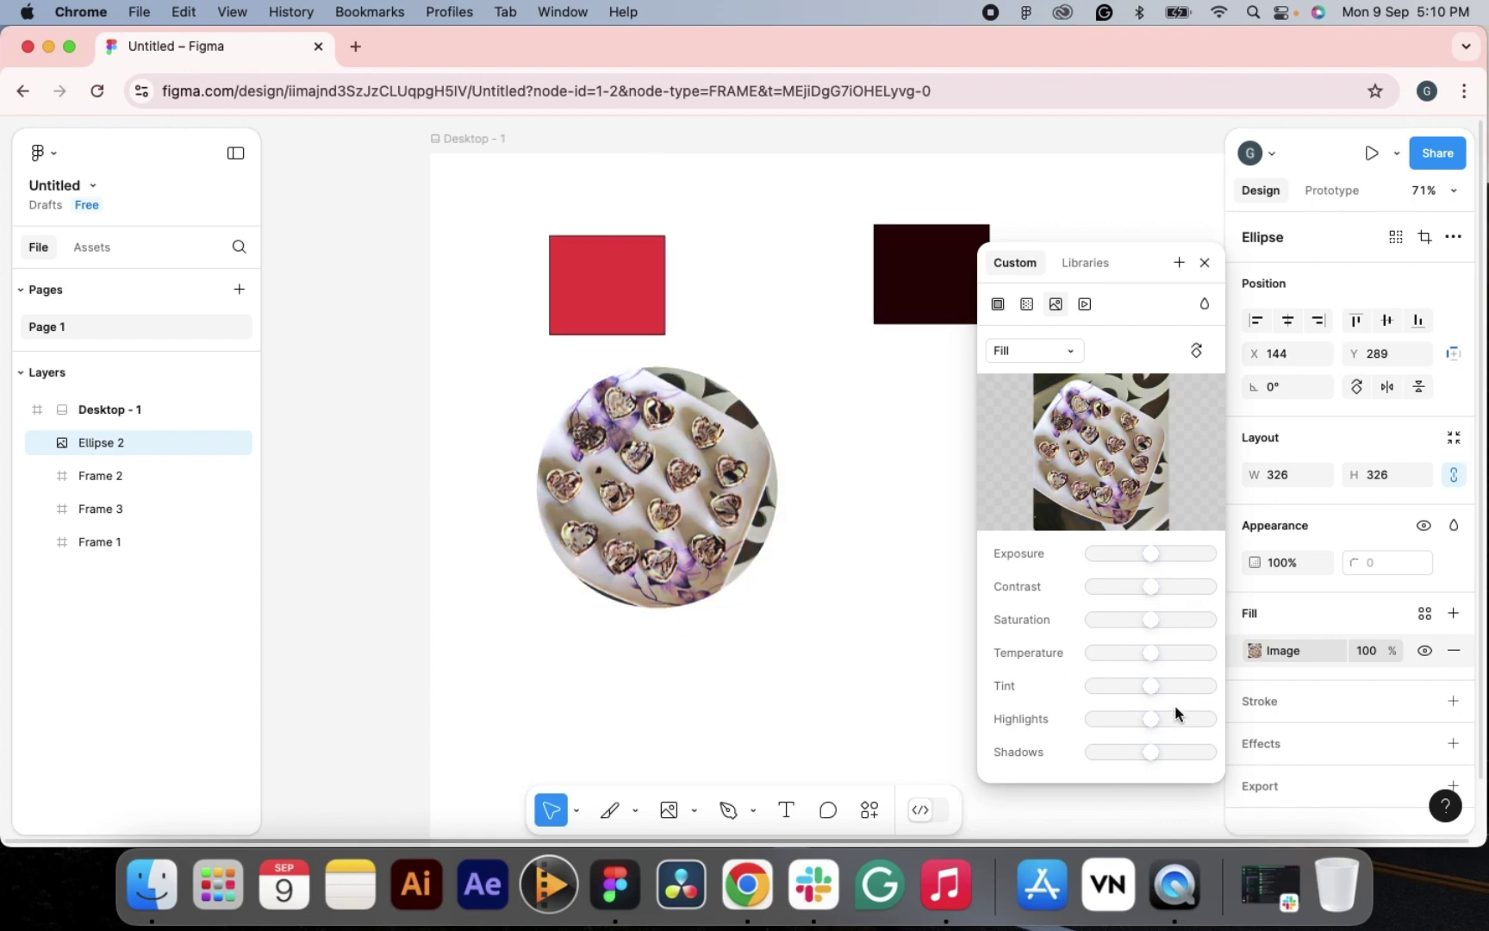
# - Try the fill image's tint, temperature, highlights and shadows adjustments and return them to neutral
pyautogui.click(1152, 686)
pyautogui.moveTo(1154, 686); pyautogui.dragTo(1150, 687)
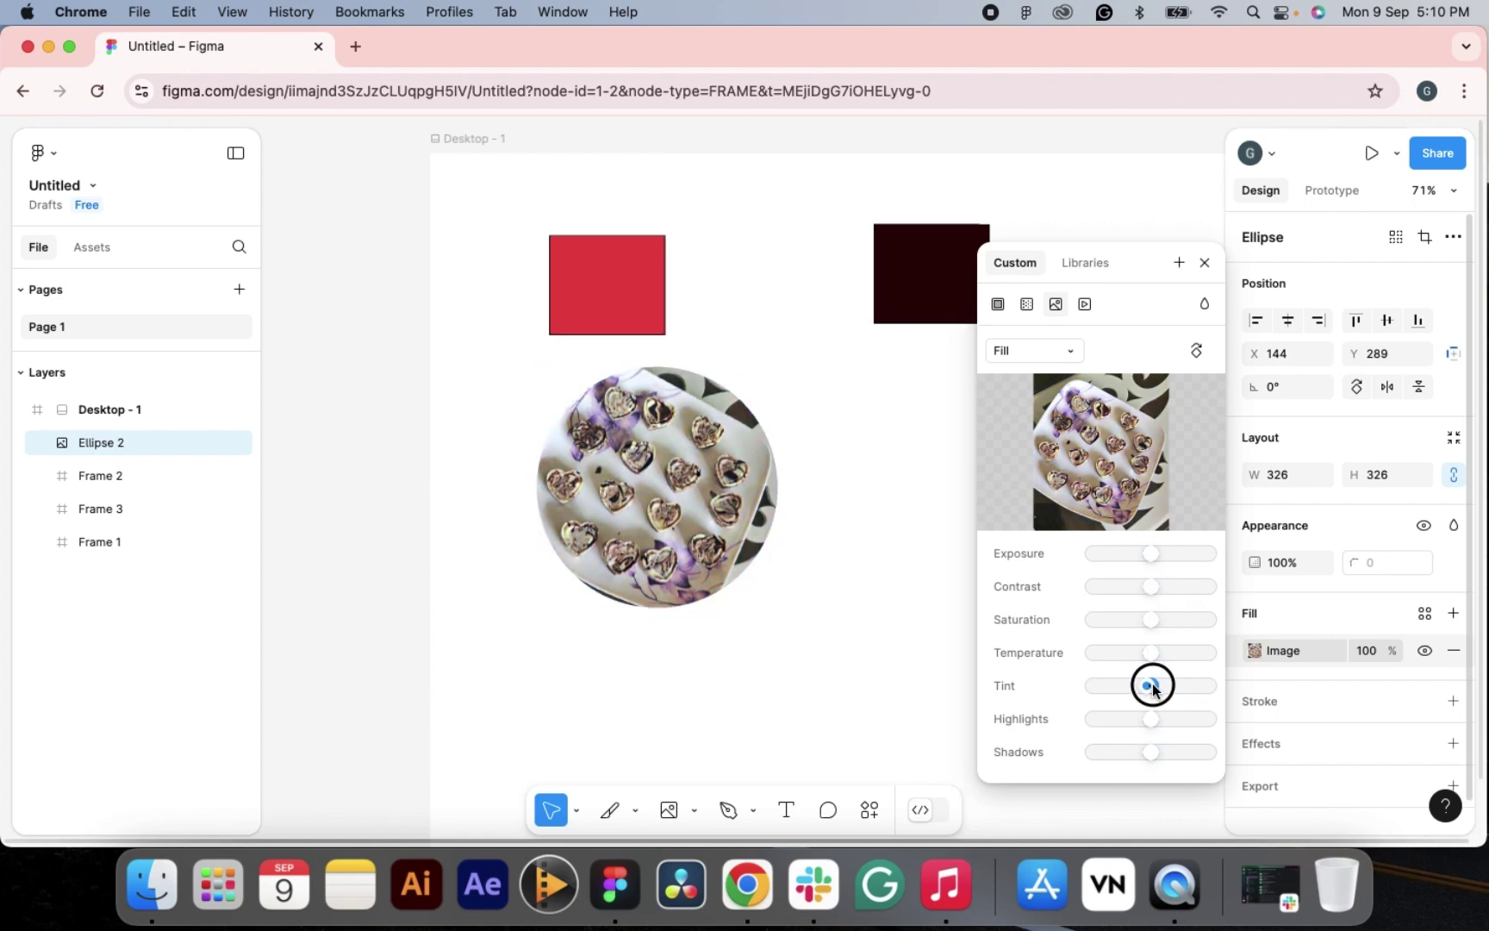
pyautogui.click(1149, 653)
pyautogui.click(1149, 689)
pyautogui.moveTo(1155, 717); pyautogui.dragTo(1152, 756)
pyautogui.click(1136, 751)
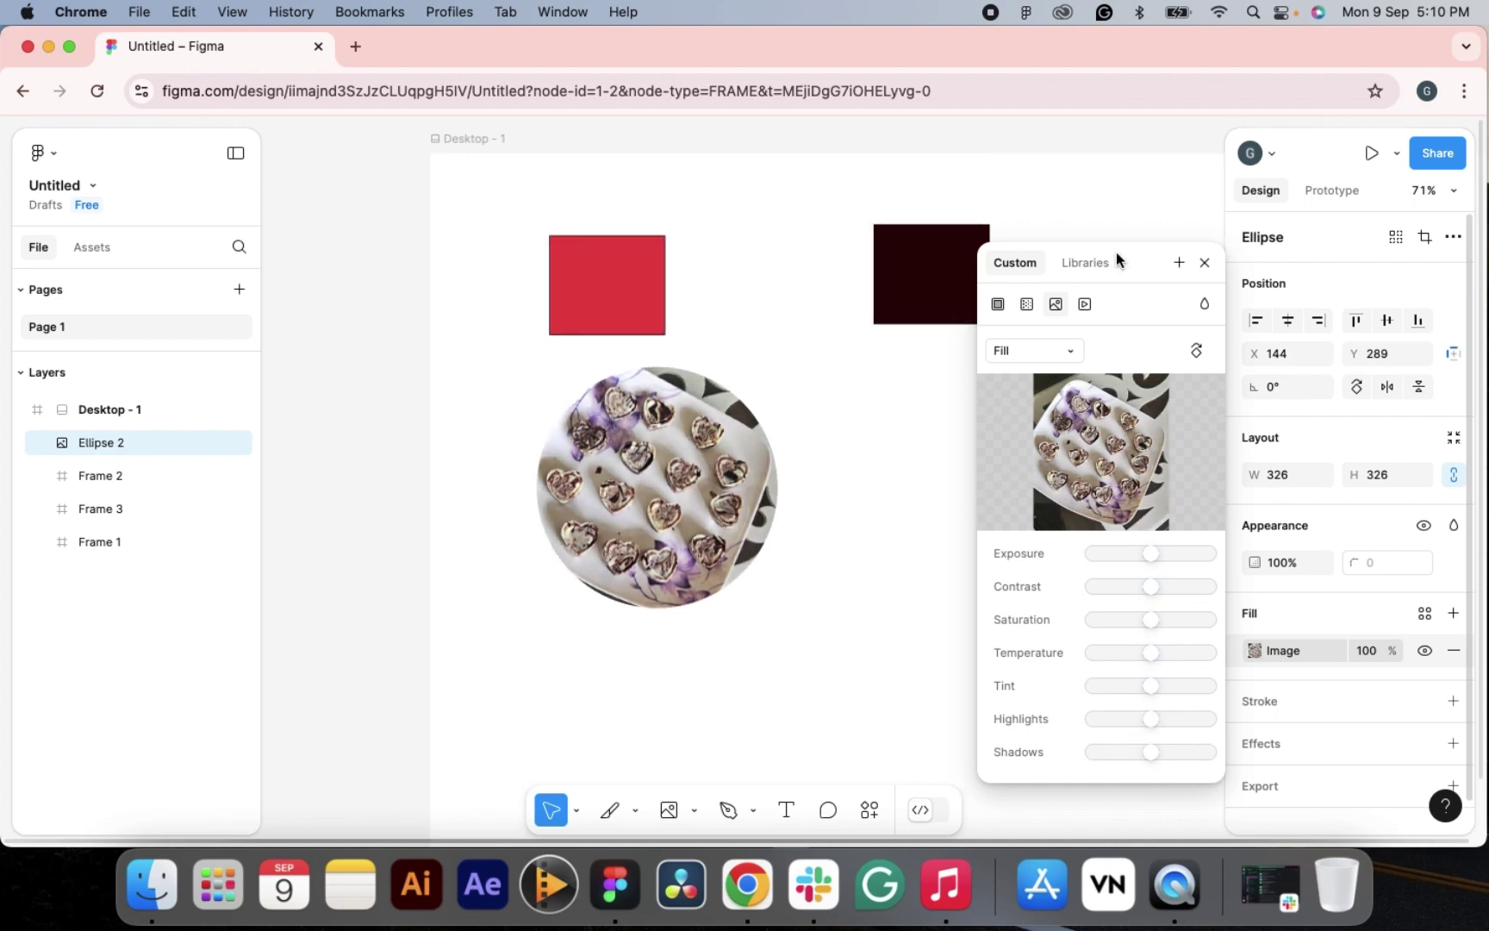
# - Try the video fill type on the circle, and change its fill back to solid colour C4C4C4
pyautogui.click(1084, 304)
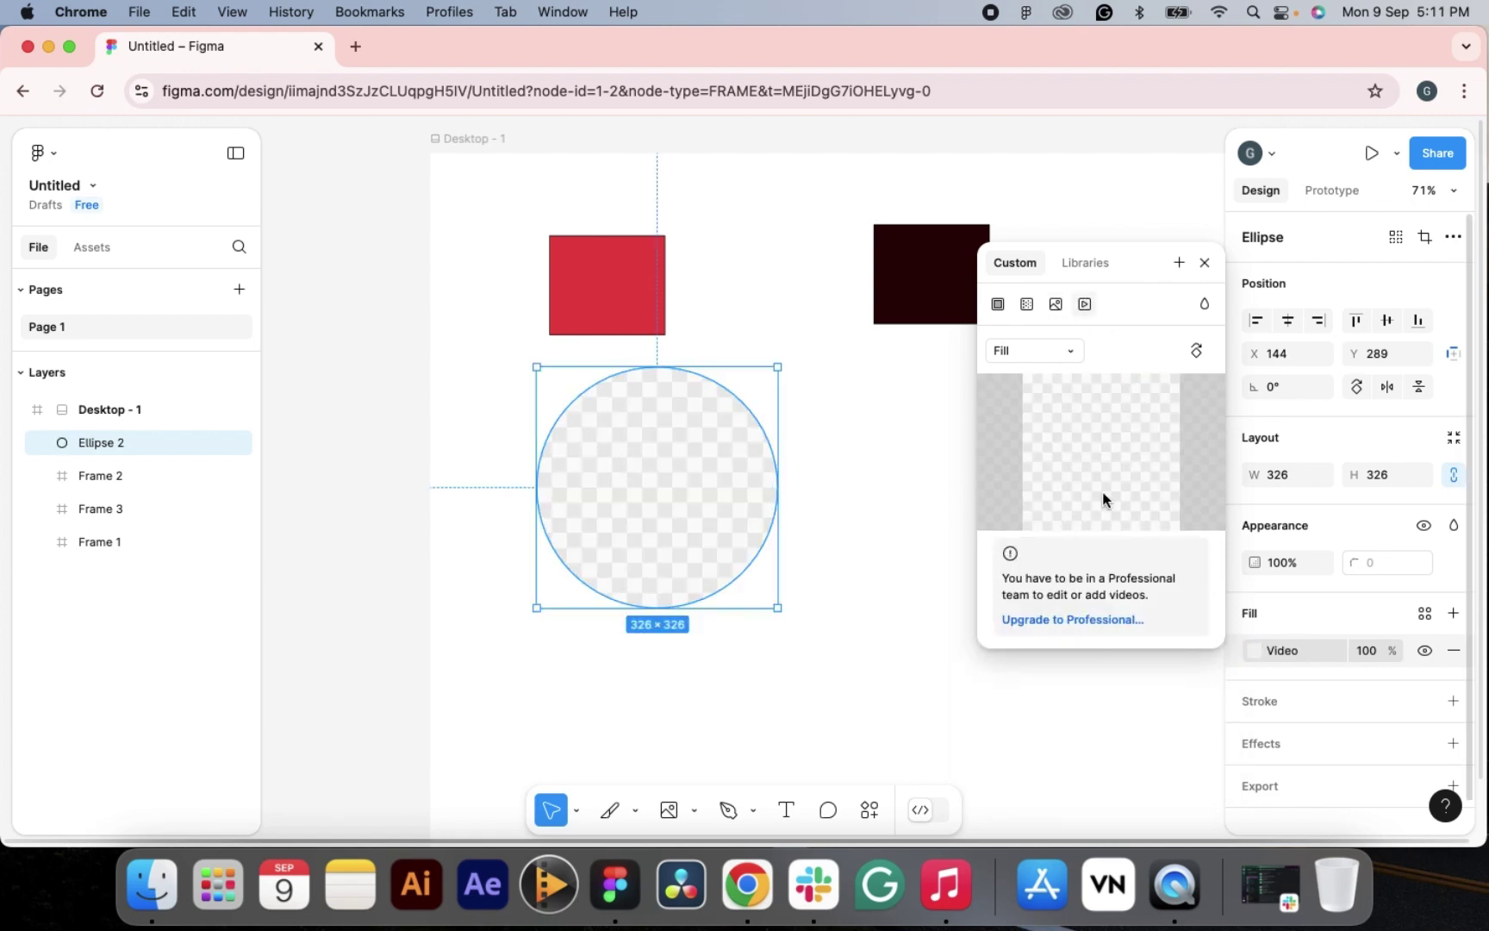
pyautogui.click(1204, 264)
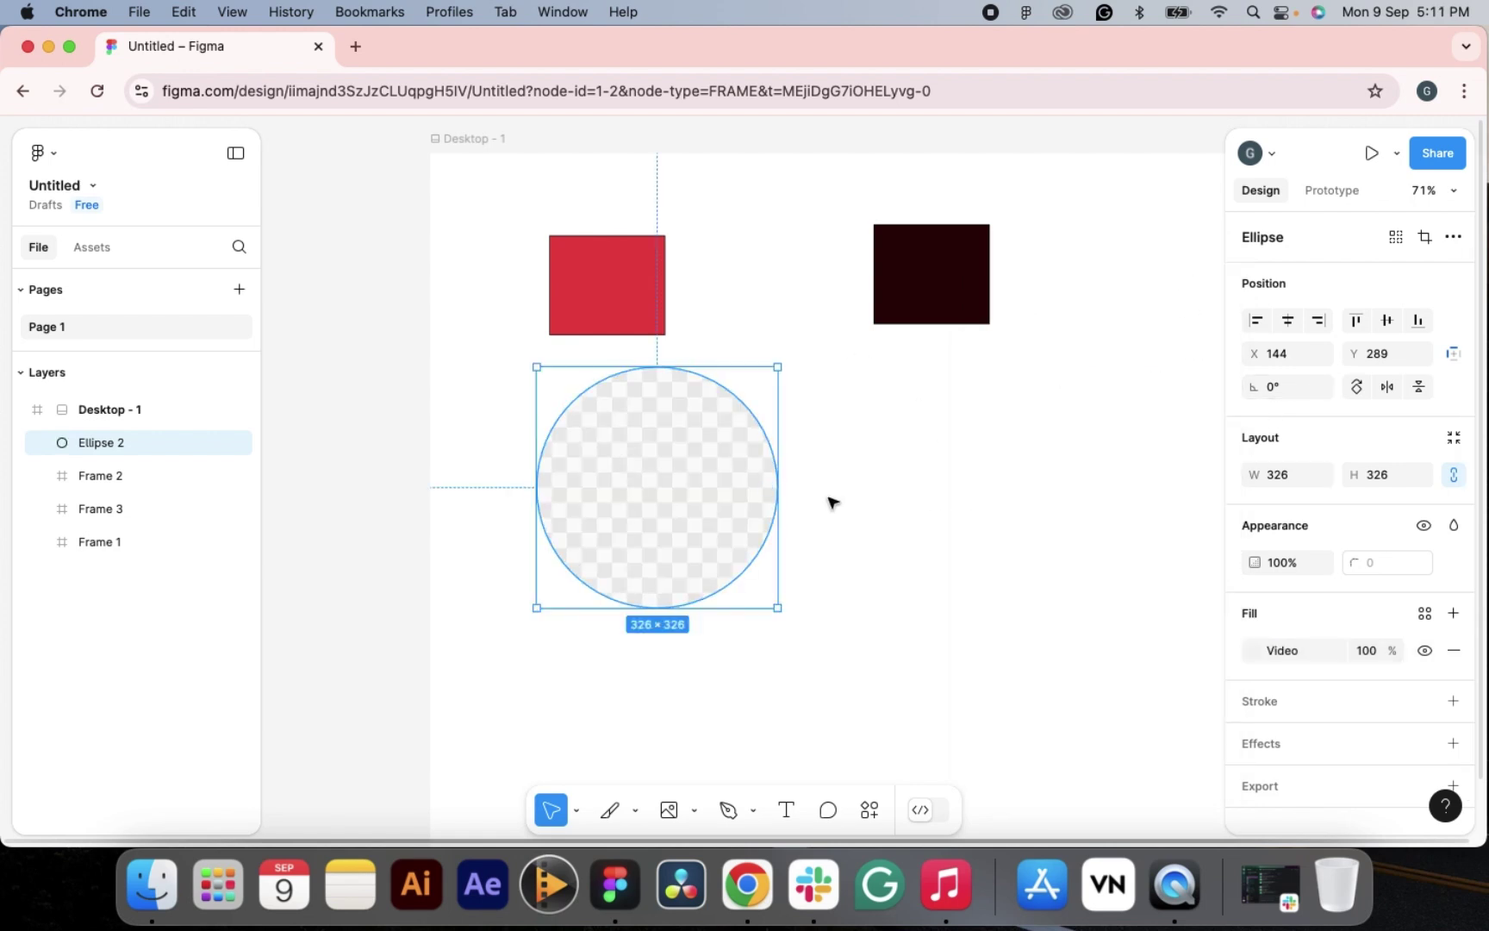
pyautogui.click(1270, 652)
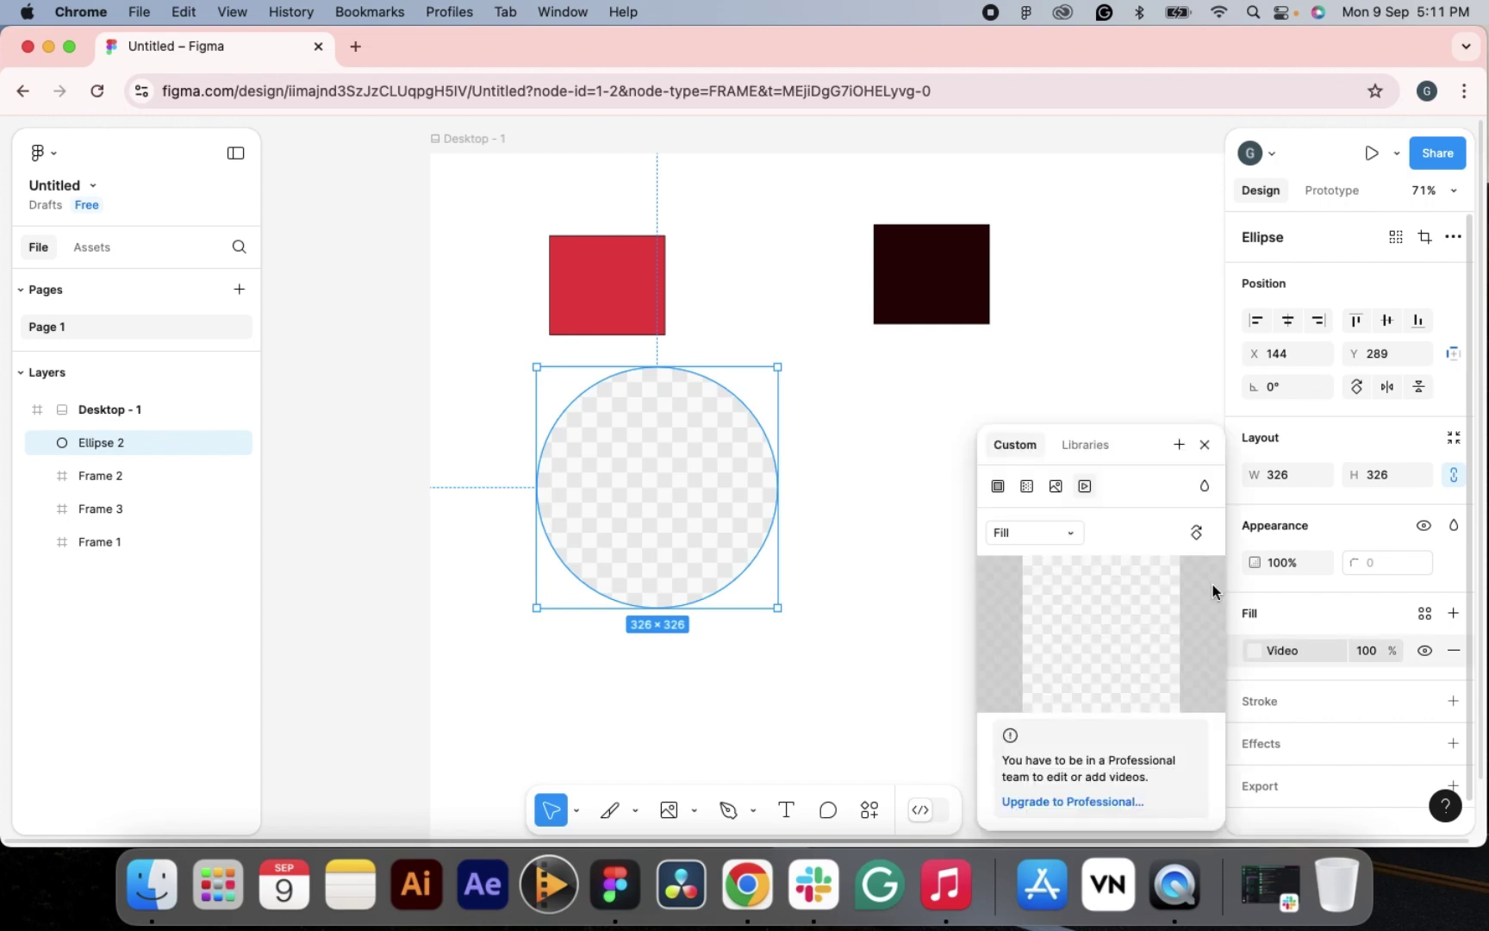
pyautogui.click(997, 493)
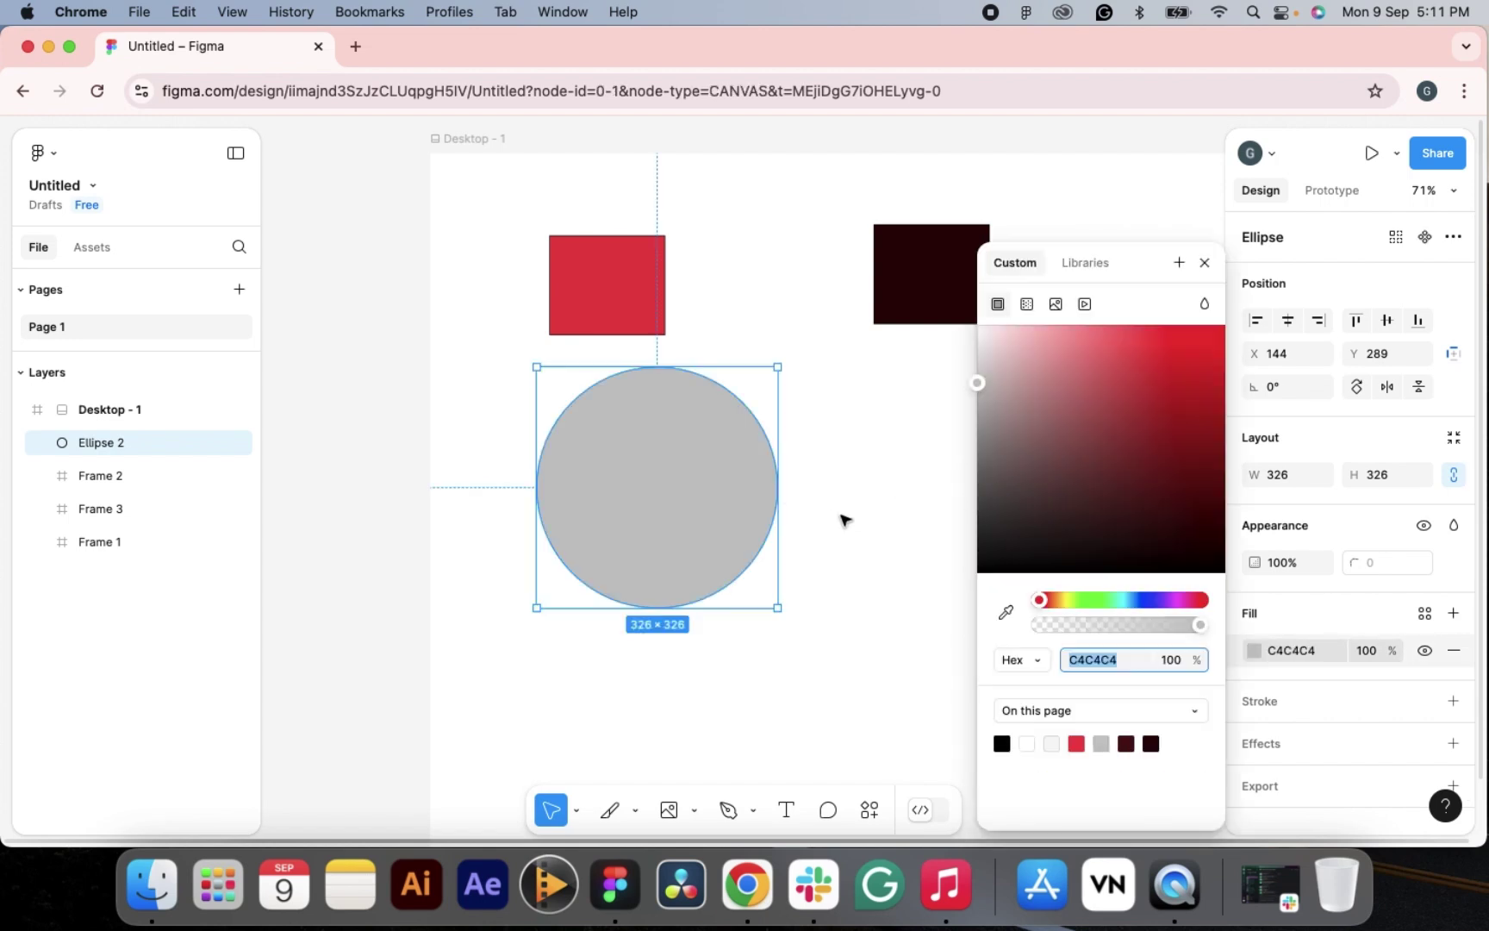
pyautogui.click(840, 517)
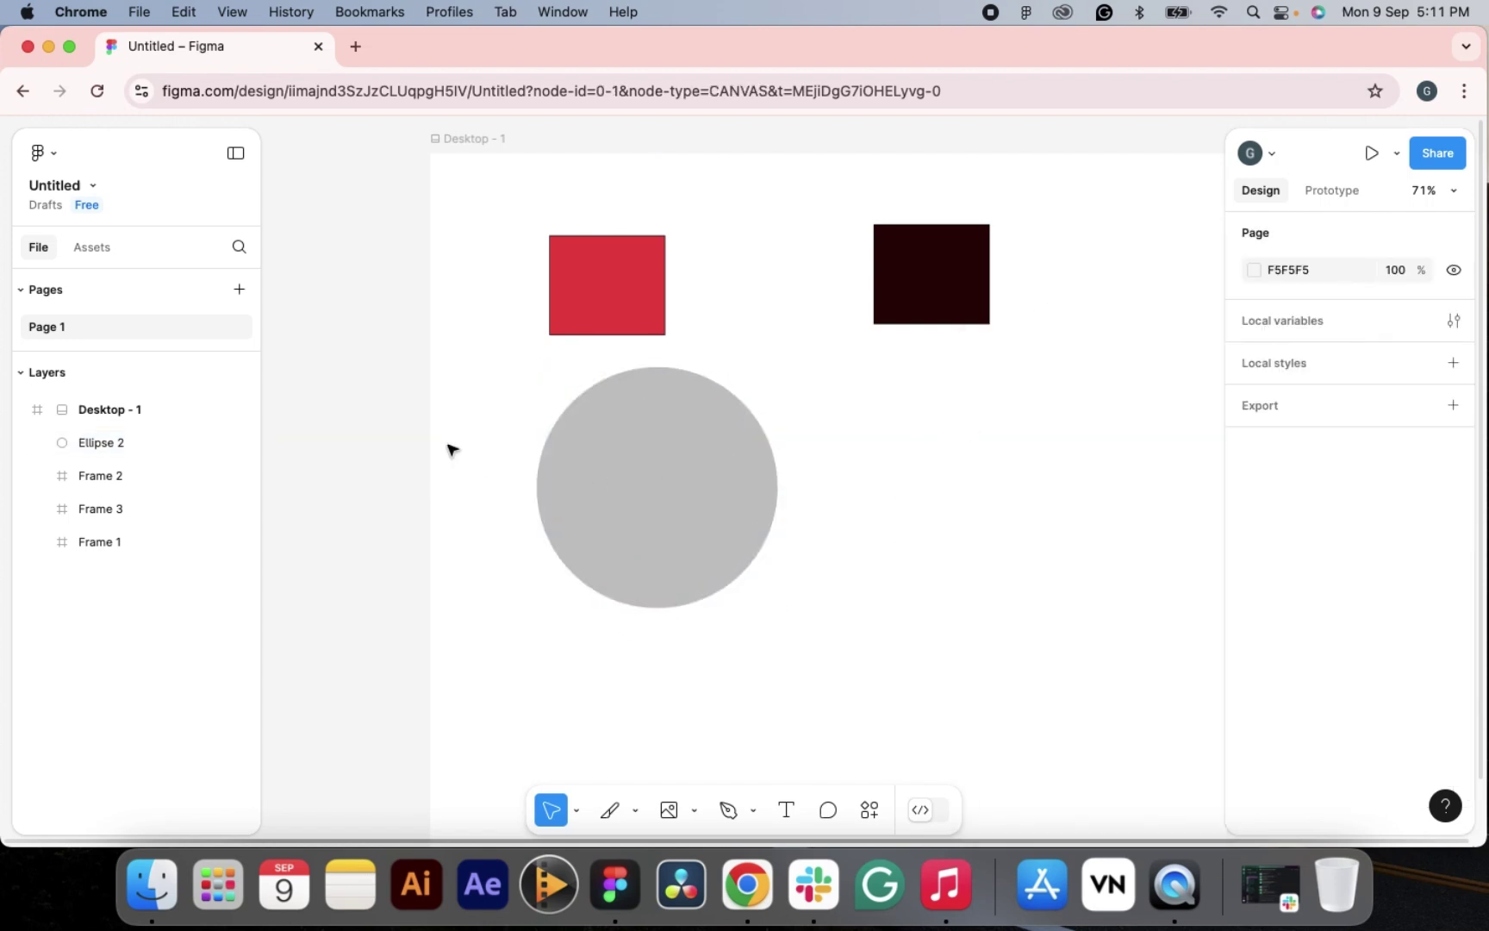
# - Draw four freehand strokes with the Pencil tool, two beside the grey circle and two across the shapes
pyautogui.click(753, 809)
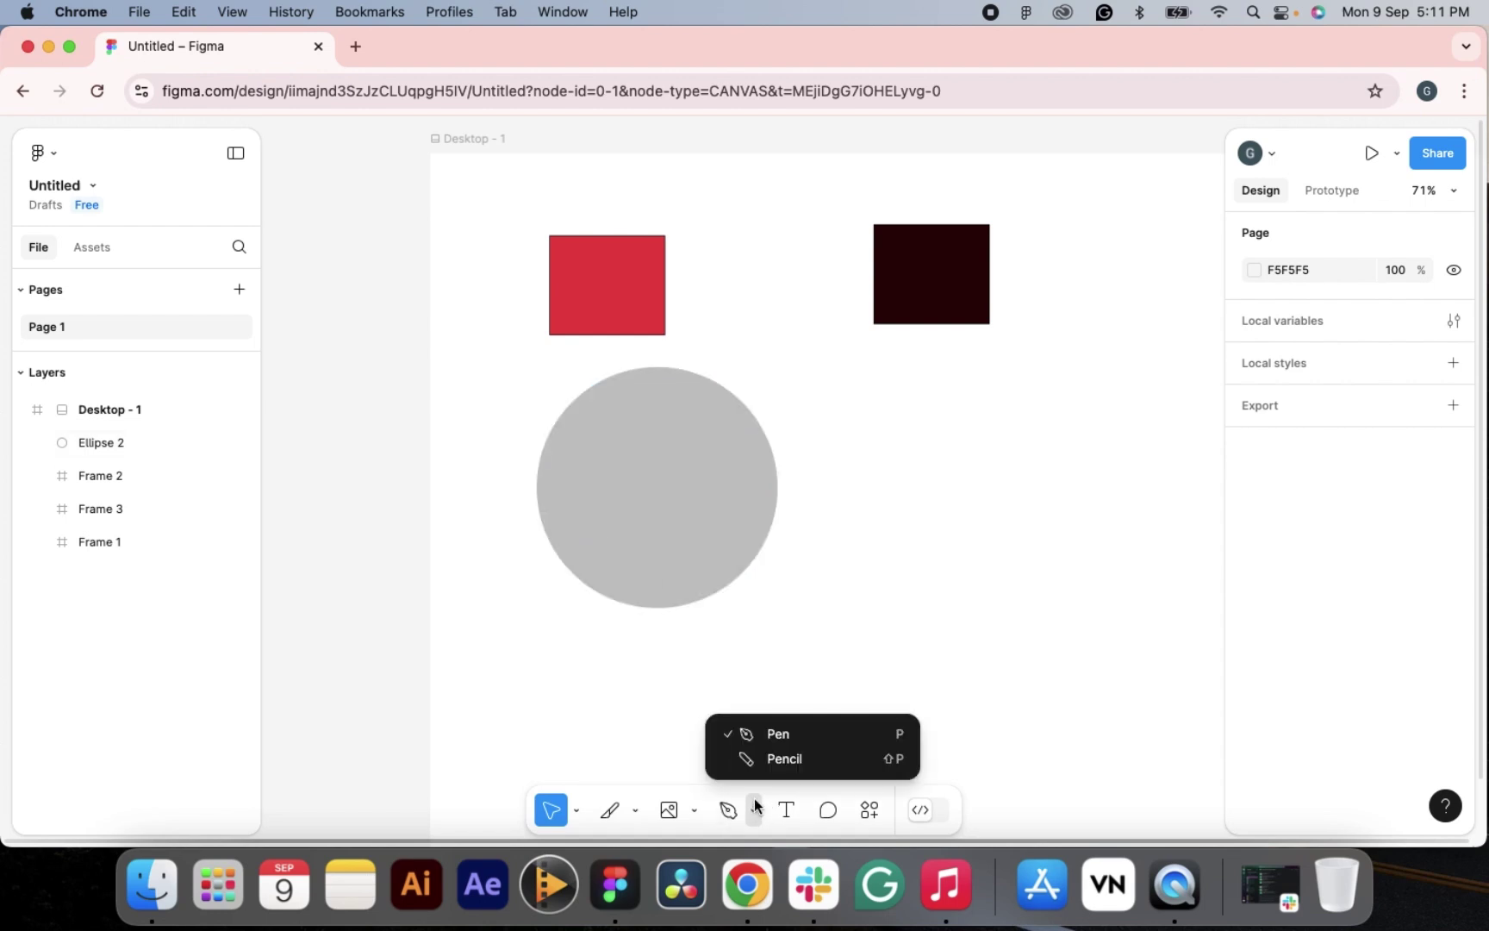
pyautogui.click(780, 758)
pyautogui.moveTo(872, 526)
pyautogui.mouseDown()
pyautogui.moveTo(895, 570)
pyautogui.moveTo(907, 557)
pyautogui.moveTo(948, 576)
pyautogui.moveTo(1002, 543)
pyautogui.moveTo(996, 531)
pyautogui.moveTo(1044, 579)
pyautogui.mouseUp()
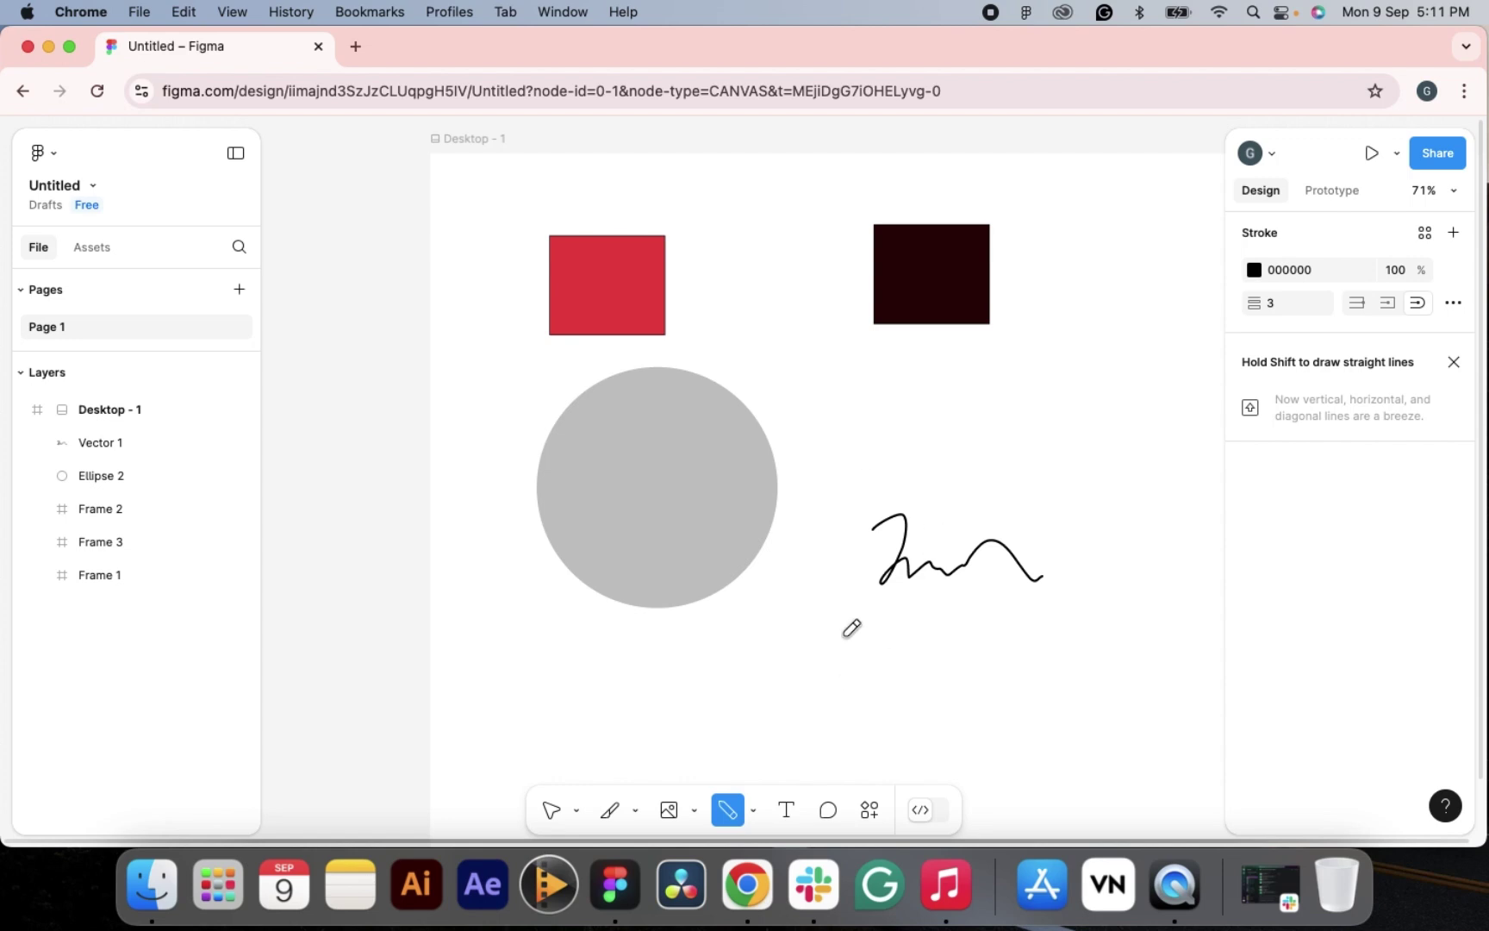
pyautogui.moveTo(862, 615)
pyautogui.mouseDown()
pyautogui.moveTo(798, 709)
pyautogui.moveTo(925, 626)
pyautogui.moveTo(913, 648)
pyautogui.moveTo(970, 635)
pyautogui.moveTo(1015, 653)
pyautogui.moveTo(1069, 623)
pyautogui.moveTo(976, 731)
pyautogui.moveTo(1100, 606)
pyautogui.mouseUp()
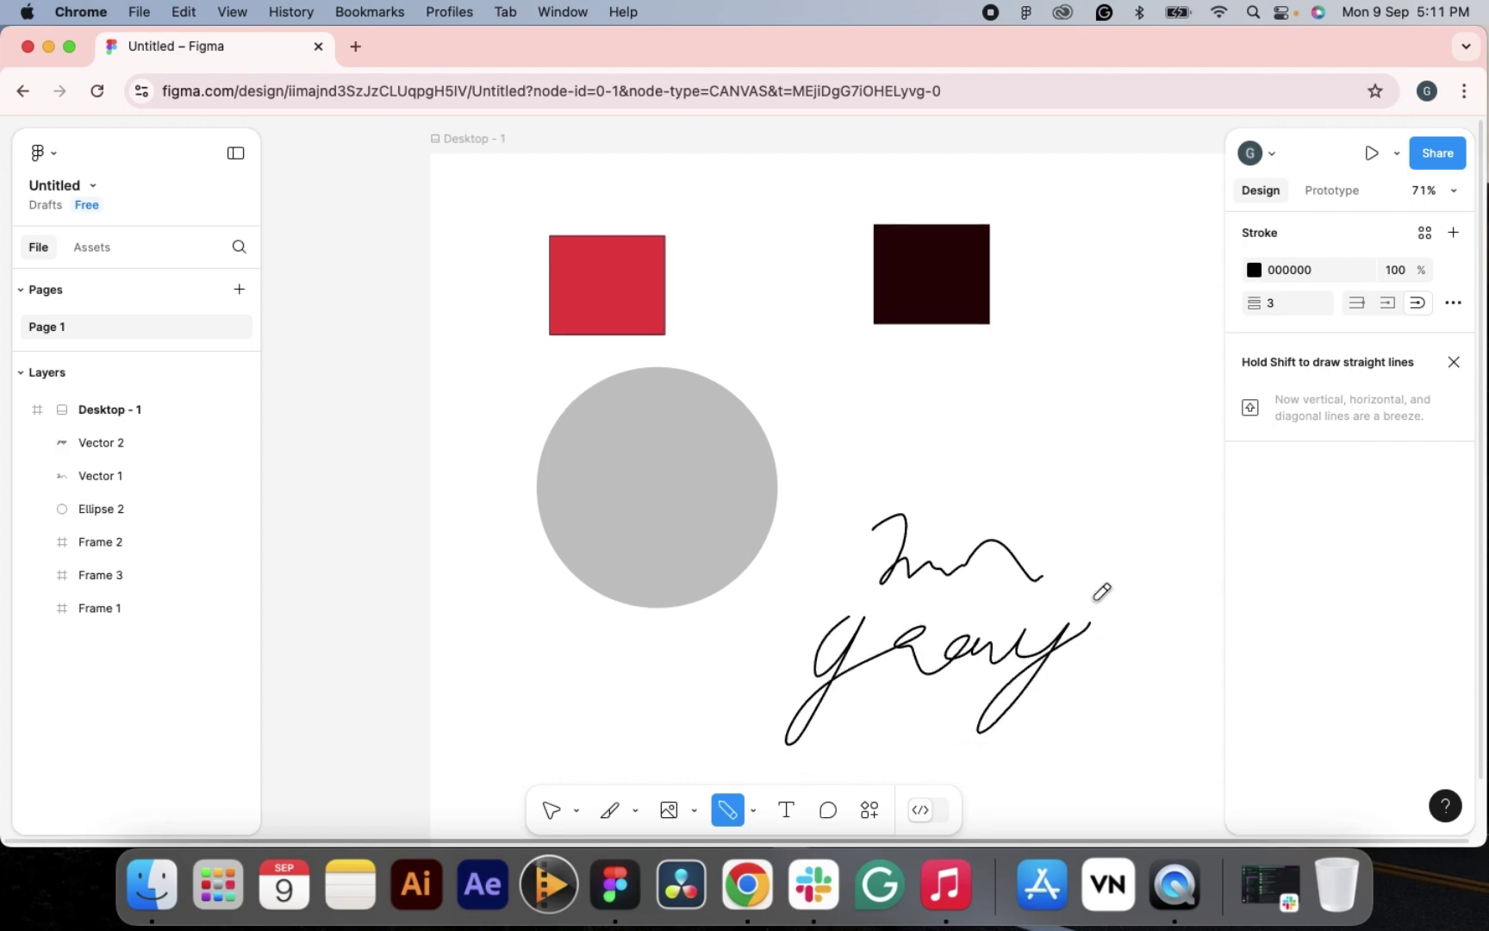
pyautogui.moveTo(517, 339)
pyautogui.mouseDown()
pyautogui.moveTo(537, 420)
pyautogui.moveTo(793, 519)
pyautogui.moveTo(990, 512)
pyautogui.mouseUp()
pyautogui.moveTo(991, 416)
pyautogui.mouseDown()
pyautogui.moveTo(765, 351)
pyautogui.moveTo(775, 460)
pyautogui.moveTo(998, 535)
pyautogui.moveTo(1091, 429)
pyautogui.moveTo(961, 294)
pyautogui.moveTo(863, 327)
pyautogui.moveTo(757, 302)
pyautogui.mouseUp()
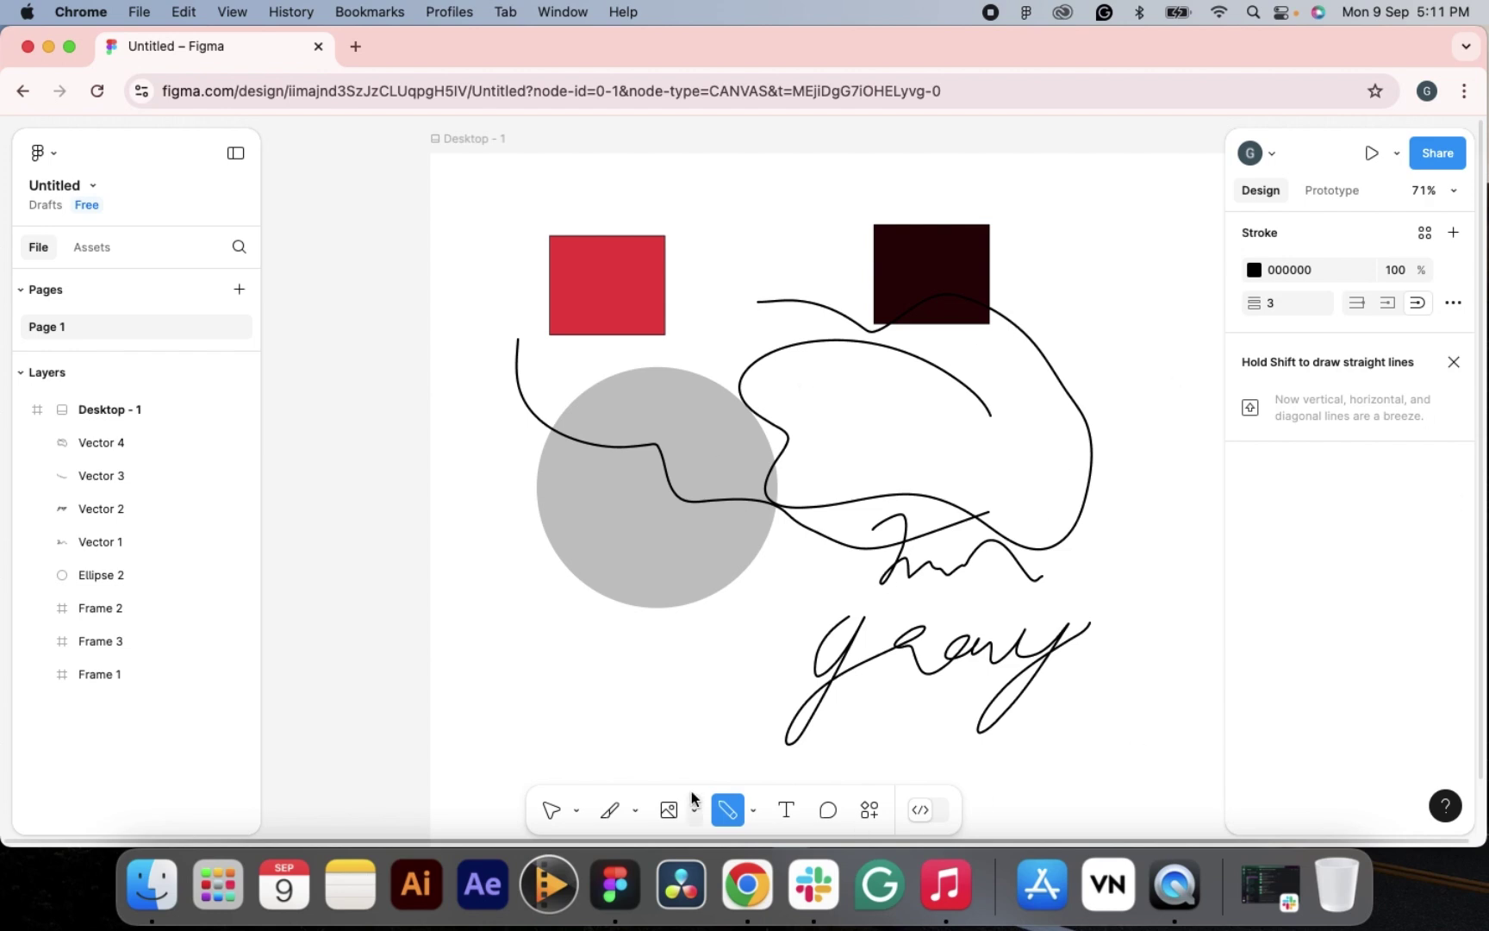
# - Undo the four freehand pencil strokes
pyautogui.press('super+z')
pyautogui.press('super+z')
pyautogui.press('super+z')
pyautogui.press('super+z')
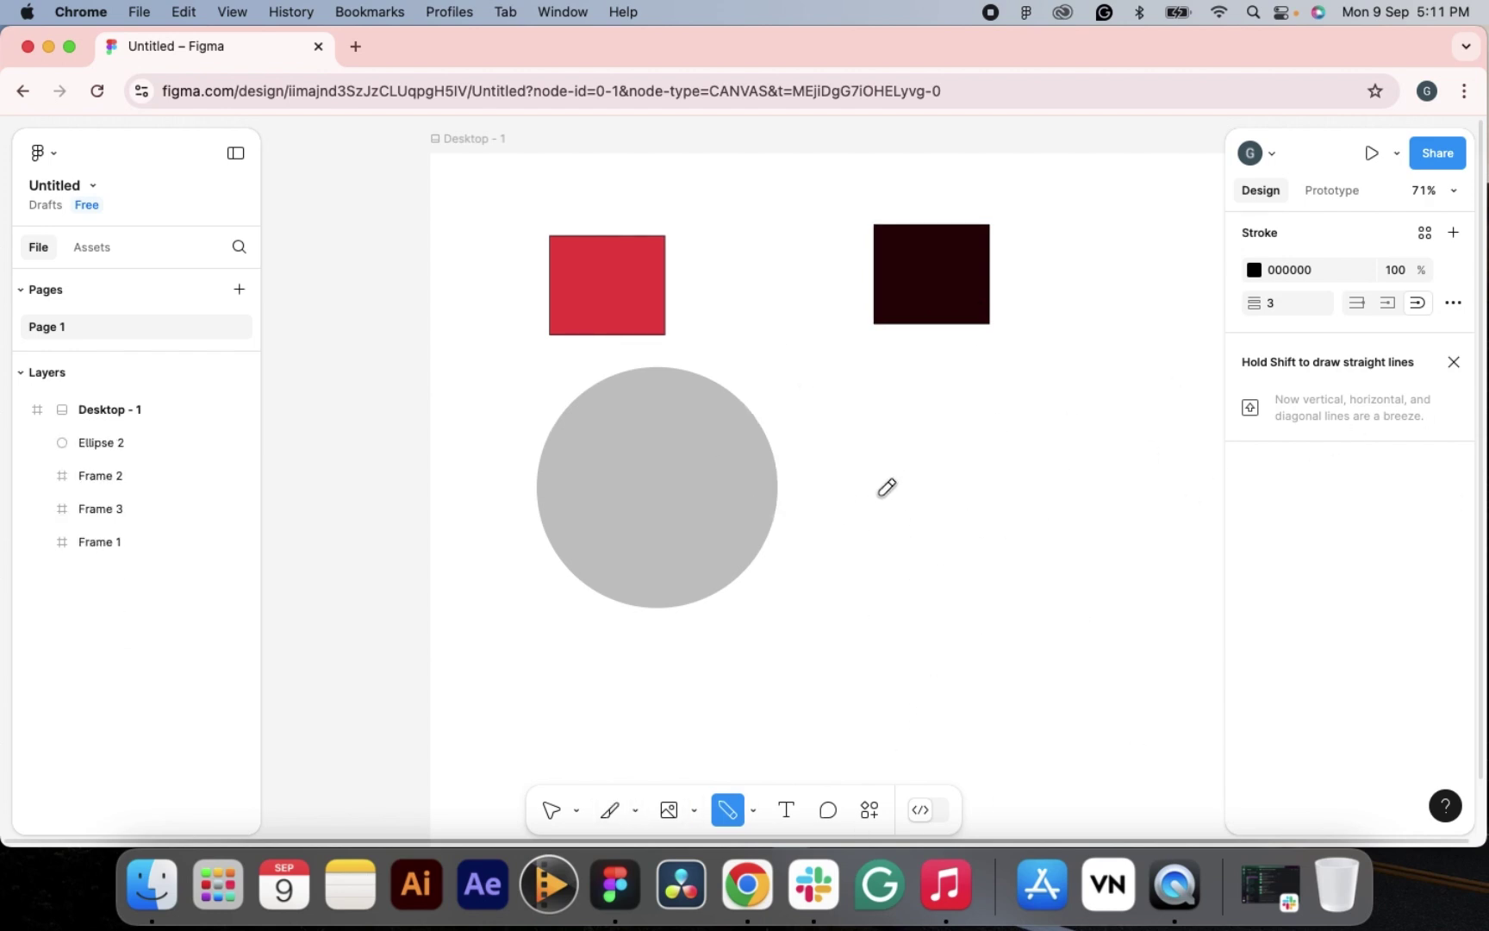
# - Draw a freehand triangle with the Pencil beside the circle, plus a thick stroke at weight 33 and a thin one at weight 1
pyautogui.moveTo(820, 586)
pyautogui.mouseDown()
pyautogui.moveTo(943, 434)
pyautogui.moveTo(992, 610)
pyautogui.moveTo(894, 581)
pyautogui.moveTo(823, 587)
pyautogui.mouseUp()
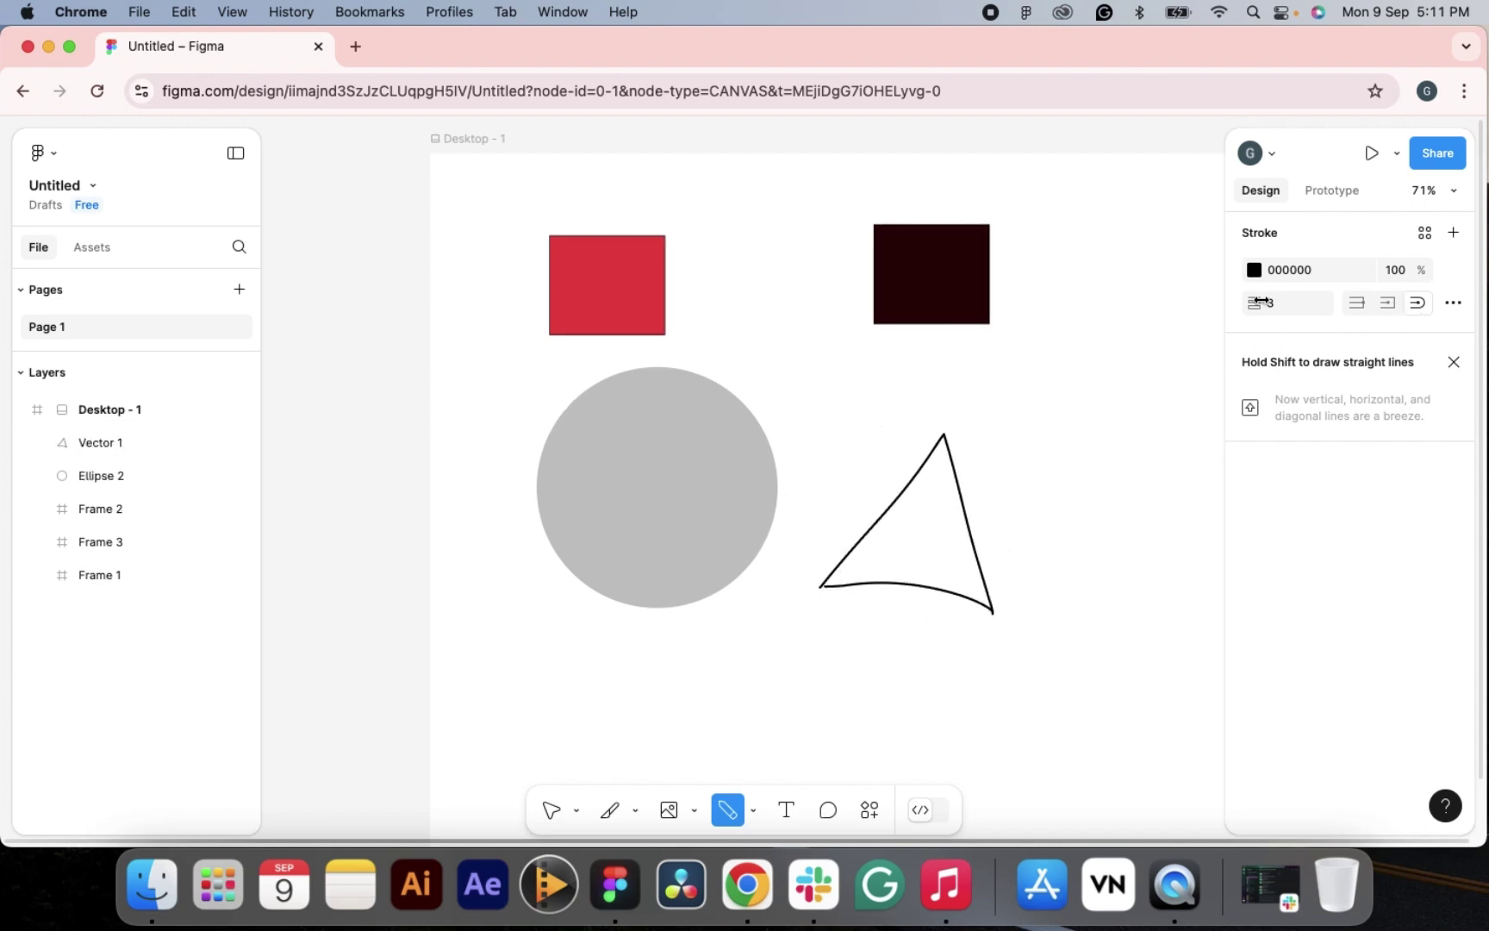
pyautogui.moveTo(1264, 305); pyautogui.dragTo(1321, 310)
pyautogui.click(1453, 363)
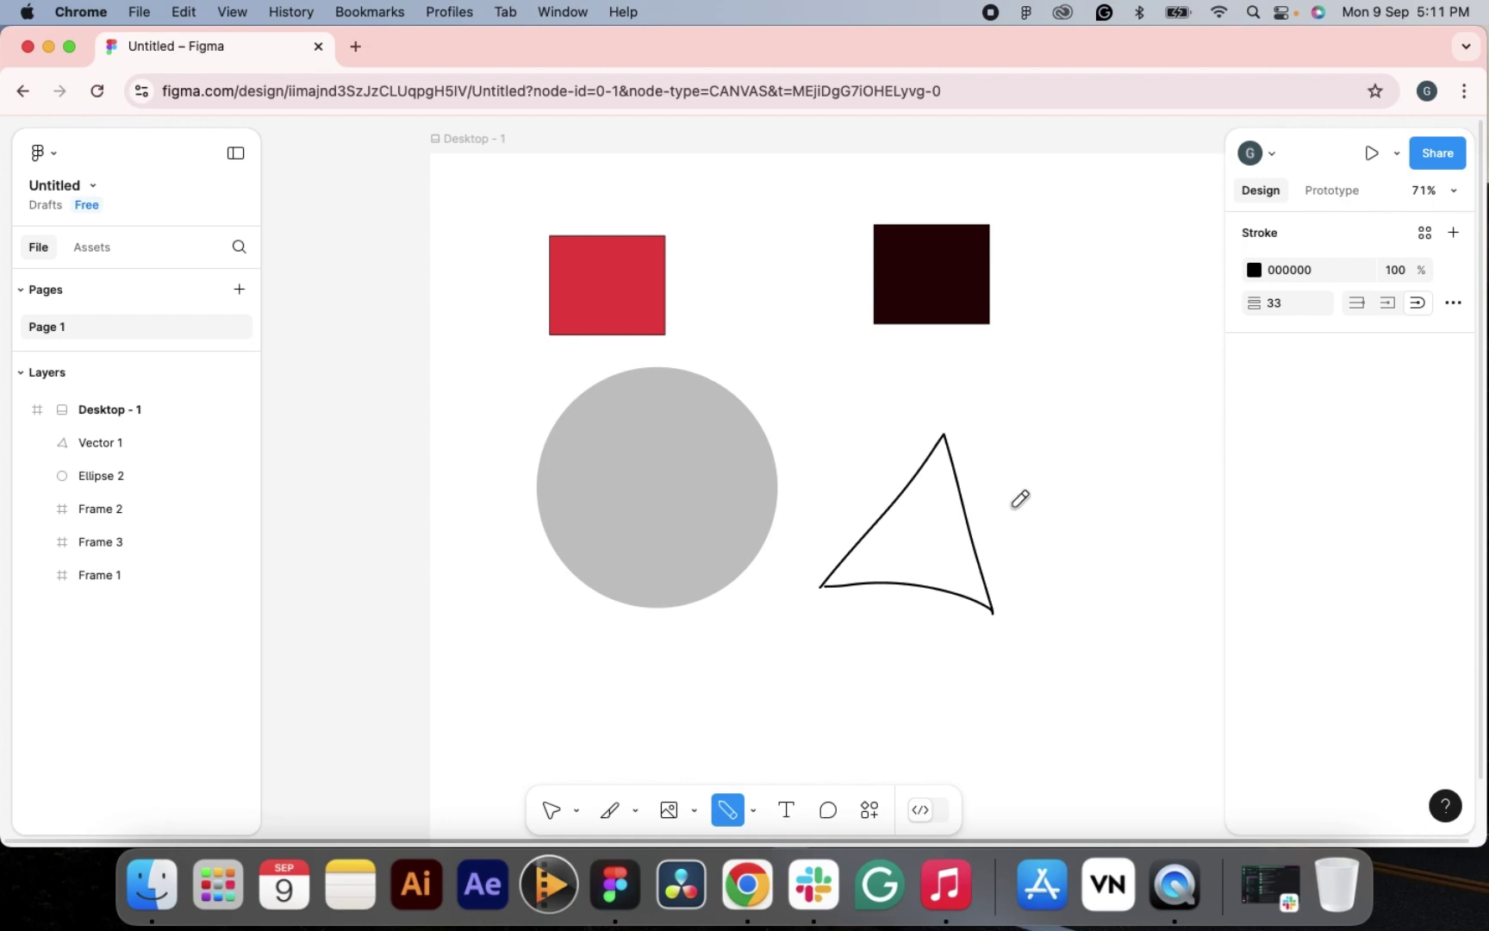
pyautogui.moveTo(1045, 546)
pyautogui.mouseDown()
pyautogui.moveTo(1067, 386)
pyautogui.moveTo(1088, 385)
pyautogui.moveTo(1117, 445)
pyautogui.moveTo(1110, 543)
pyautogui.moveTo(1159, 495)
pyautogui.moveTo(1119, 578)
pyautogui.moveTo(1018, 644)
pyautogui.moveTo(969, 586)
pyautogui.moveTo(1002, 598)
pyautogui.moveTo(1059, 735)
pyautogui.moveTo(1083, 485)
pyautogui.moveTo(1109, 398)
pyautogui.moveTo(1134, 384)
pyautogui.moveTo(1165, 432)
pyautogui.moveTo(1140, 592)
pyautogui.mouseUp()
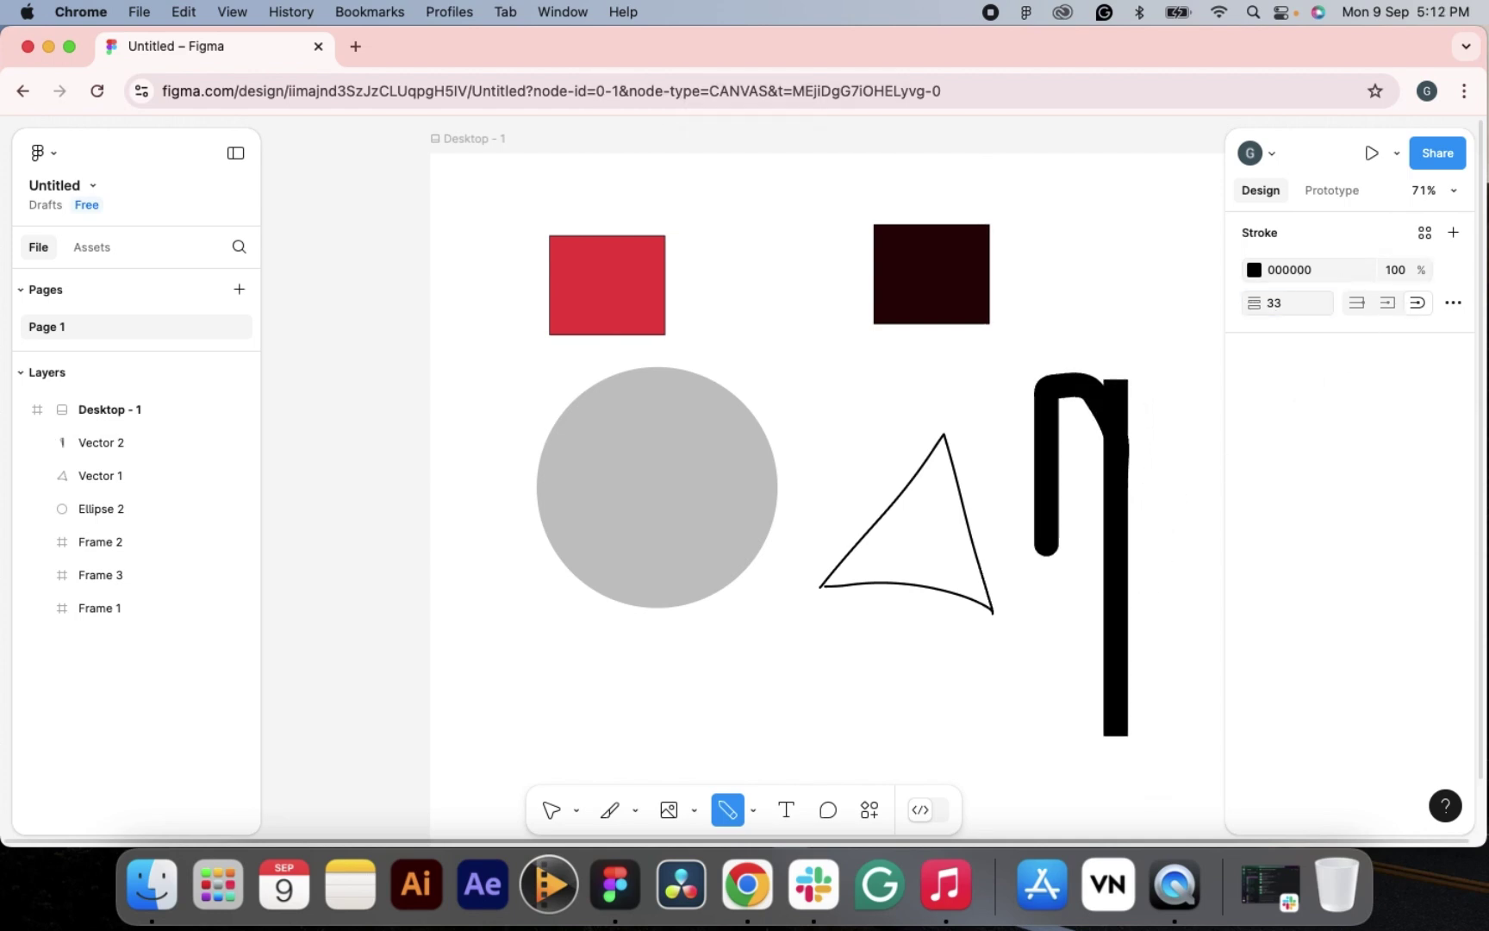
pyautogui.moveTo(1256, 304); pyautogui.dragTo(1145, 305)
pyautogui.moveTo(830, 385)
pyautogui.mouseDown()
pyautogui.moveTo(842, 356)
pyautogui.moveTo(845, 377)
pyautogui.moveTo(868, 367)
pyautogui.moveTo(886, 380)
pyautogui.moveTo(883, 341)
pyautogui.moveTo(935, 397)
pyautogui.moveTo(980, 330)
pyautogui.moveTo(986, 366)
pyautogui.moveTo(1002, 351)
pyautogui.moveTo(1055, 353)
pyautogui.moveTo(1103, 377)
pyautogui.mouseUp()
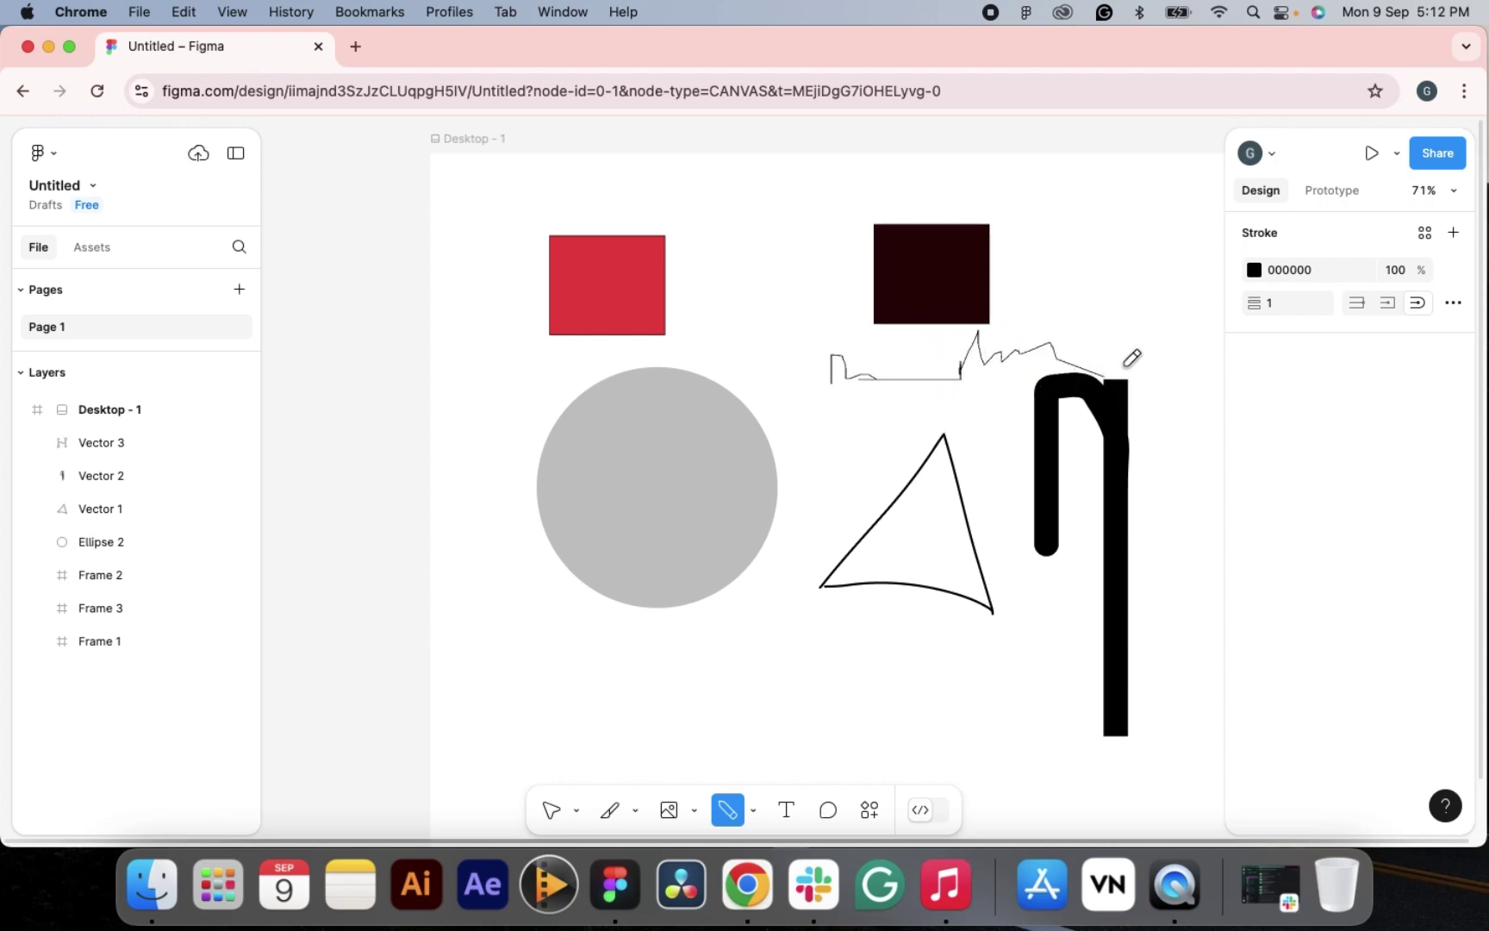
# - Undo the freehand triangle and the thick and thin pencil strokes
pyautogui.press('super+z')
pyautogui.press('super+z')
pyautogui.press('super+z')
pyautogui.press('super+z')
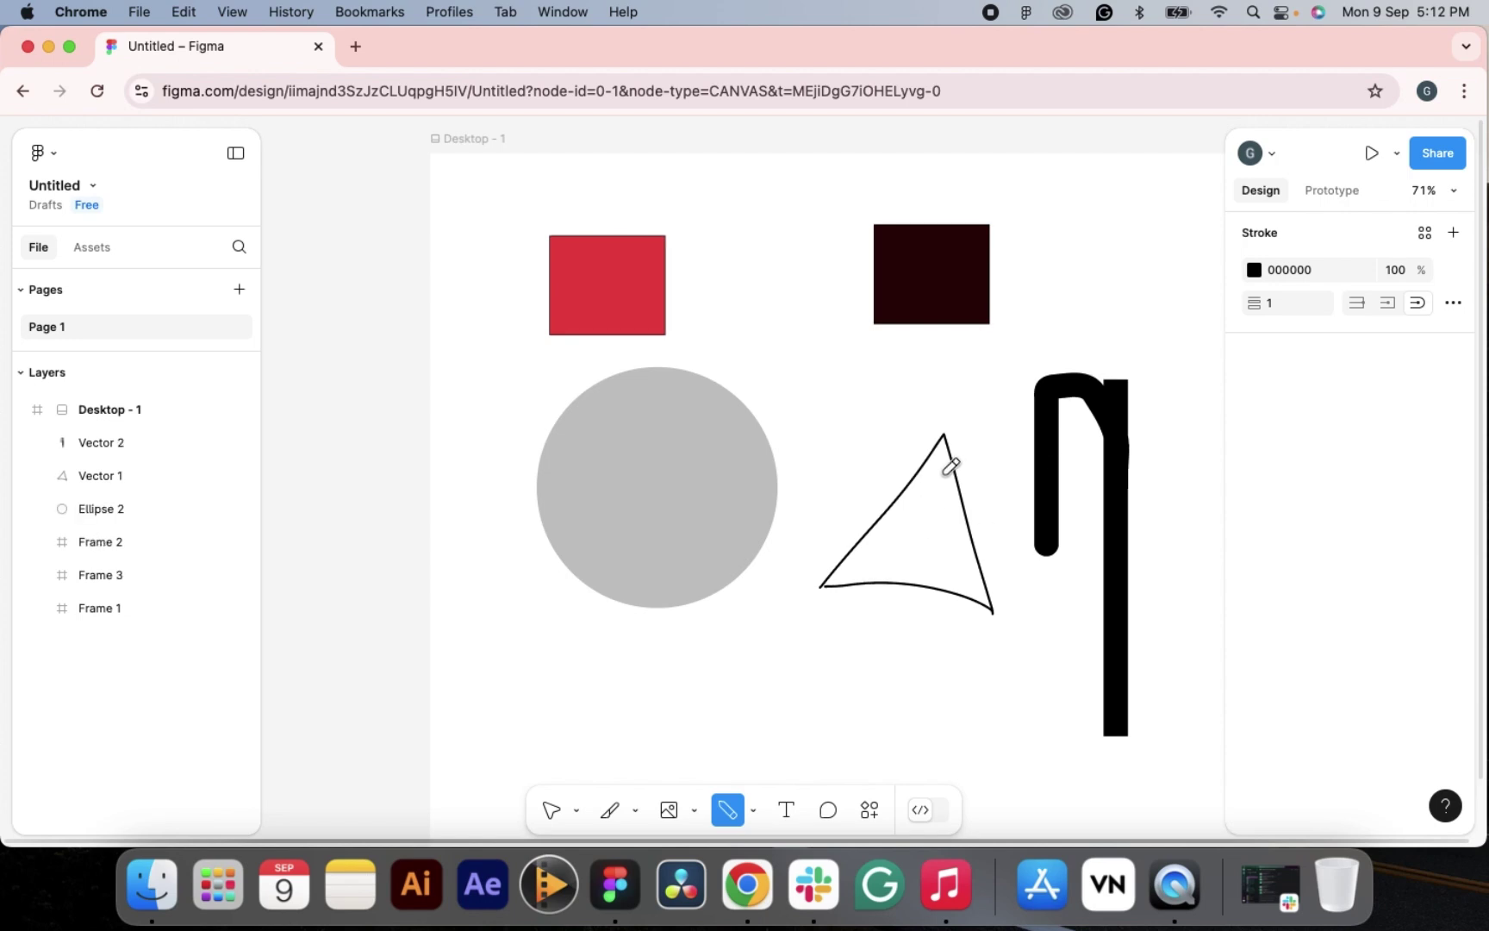
# - Draw a closed triangle about 193 × 177.5 to the right of the grey circle with the Pen tool
pyautogui.rightClick(741, 810)
pyautogui.click(721, 819)
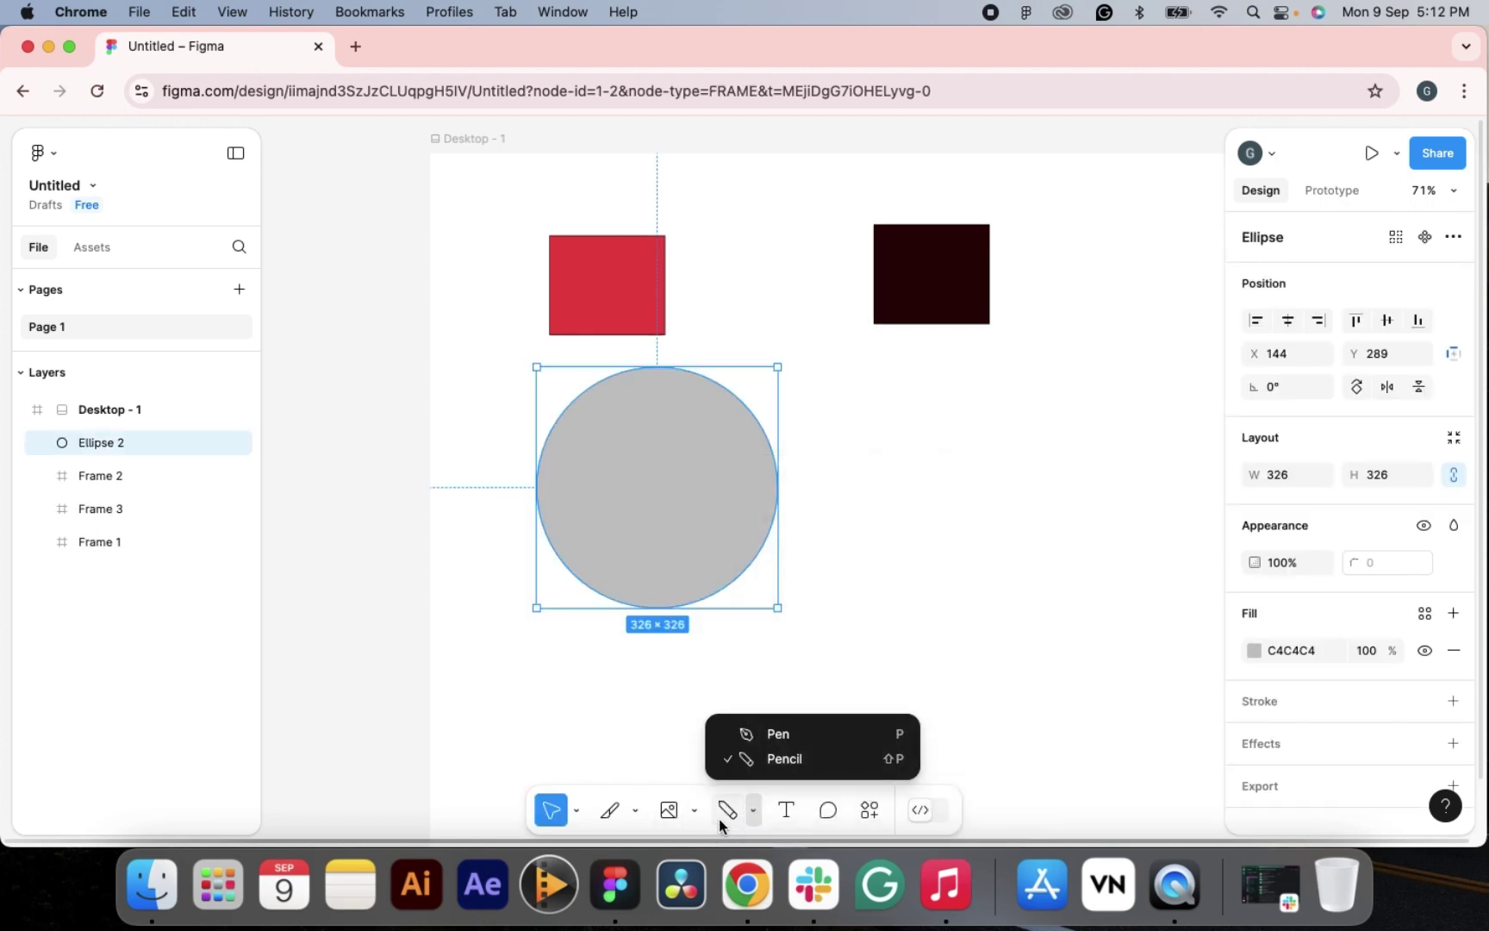
pyautogui.click(778, 734)
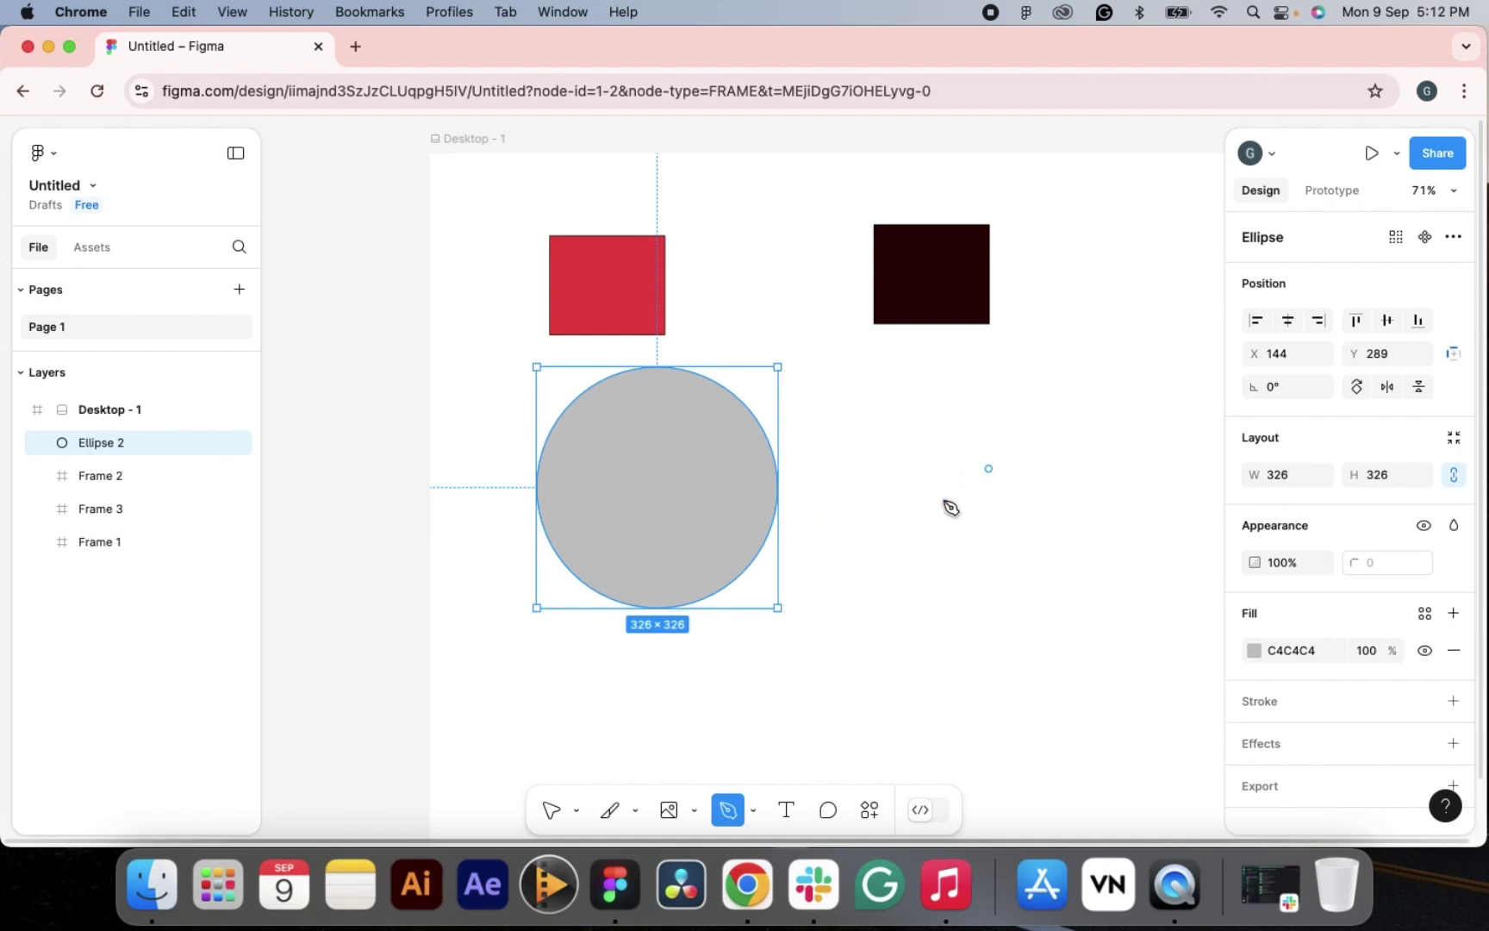
pyautogui.click(908, 536)
pyautogui.click(985, 405)
pyautogui.click(1051, 529)
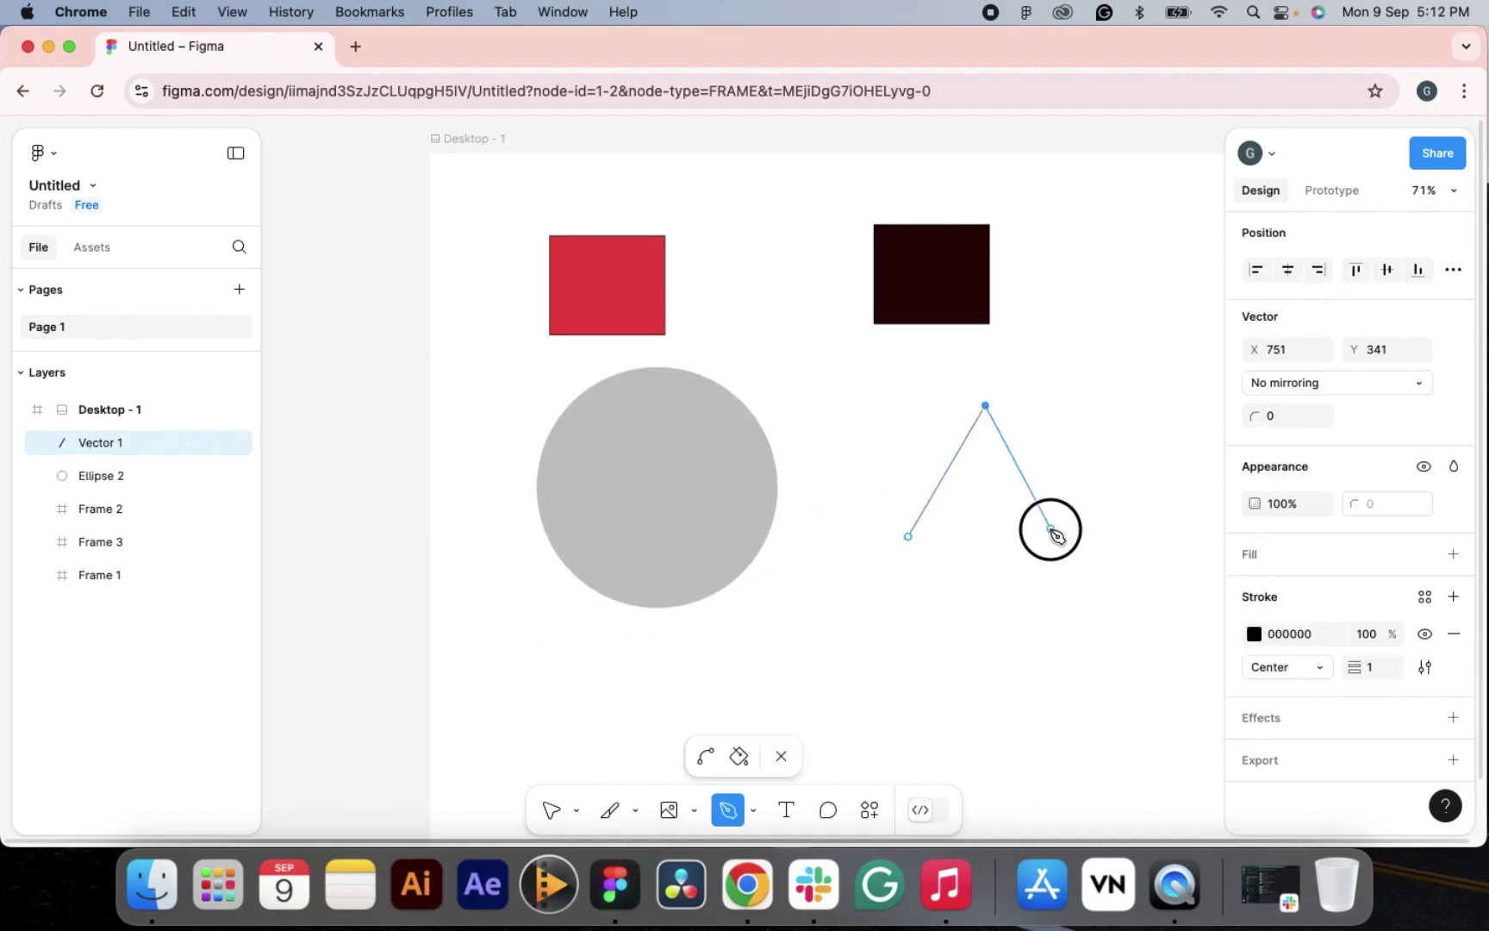
pyautogui.click(909, 537)
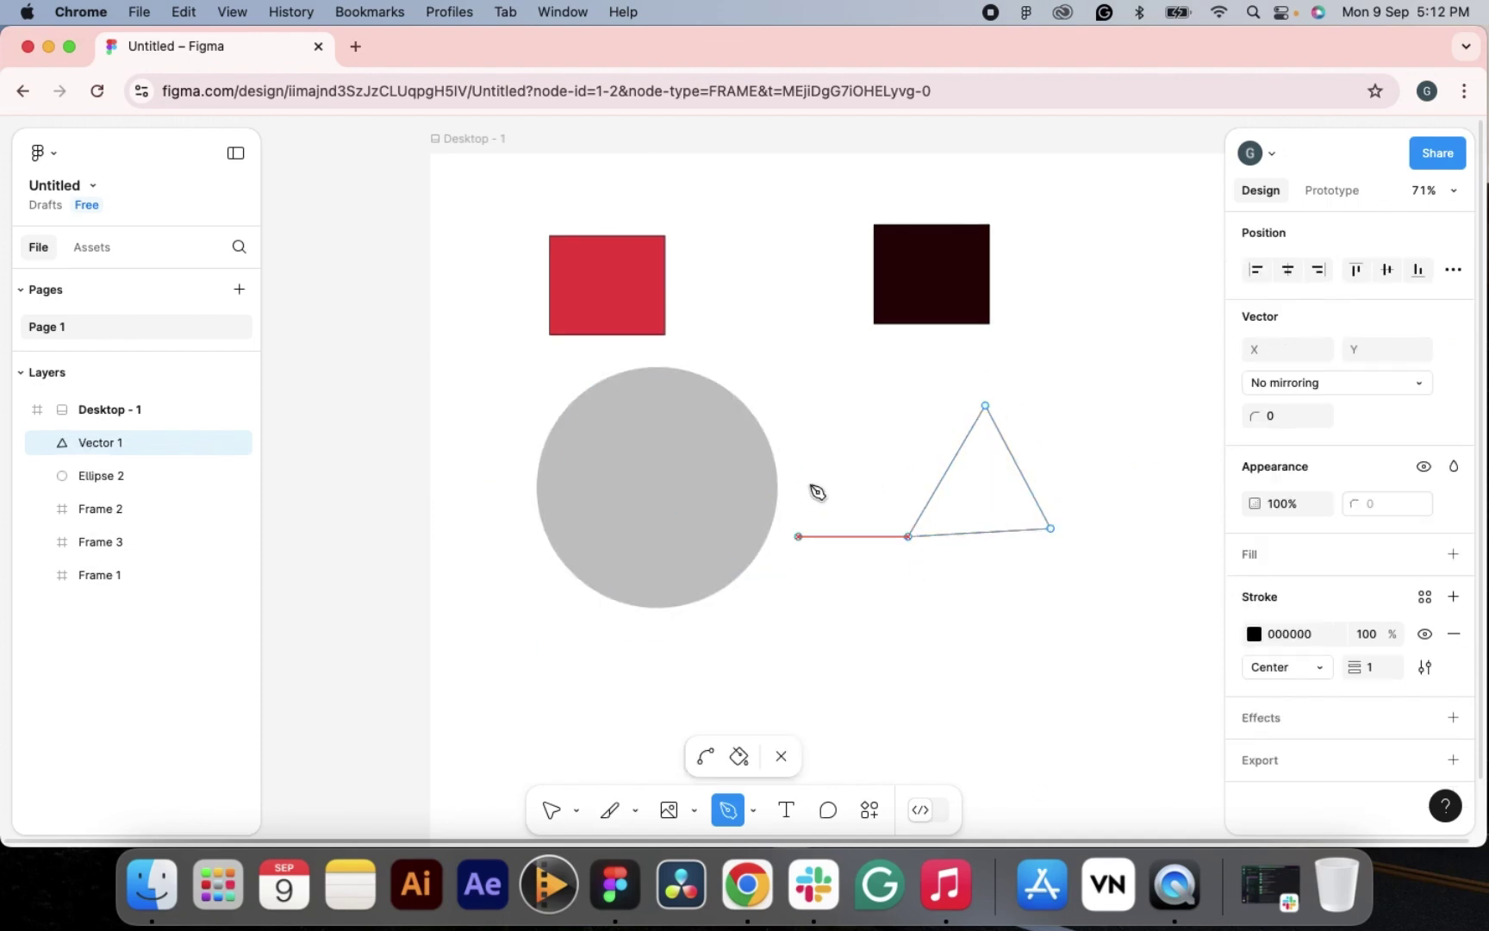
pyautogui.click(909, 537)
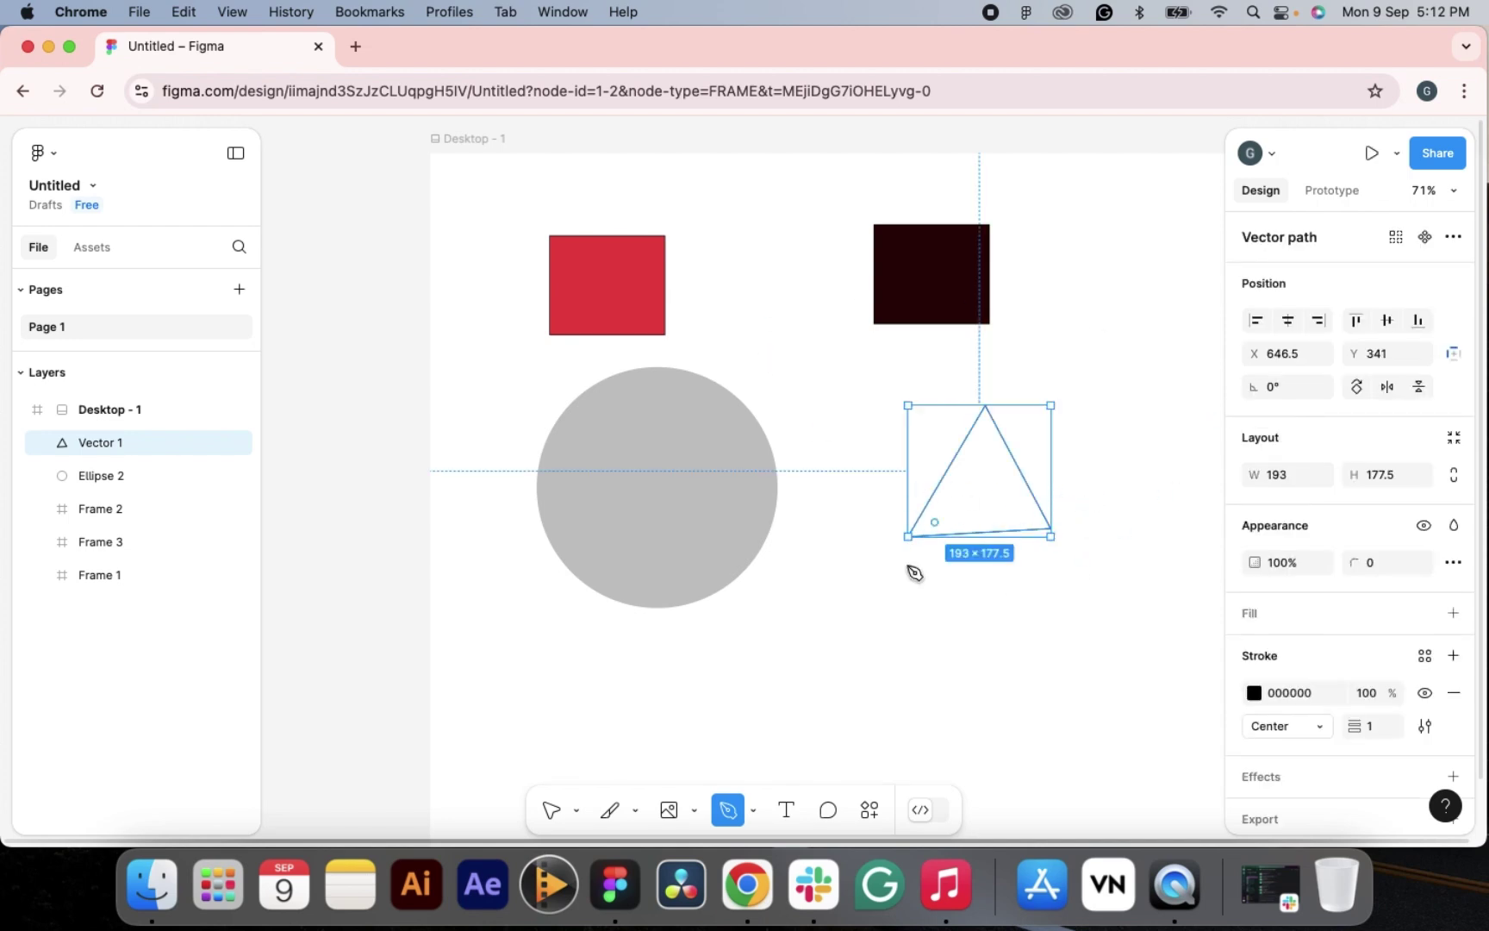
# - Add a solid red fill, CB2A2A, to the triangle
pyautogui.click(549, 810)
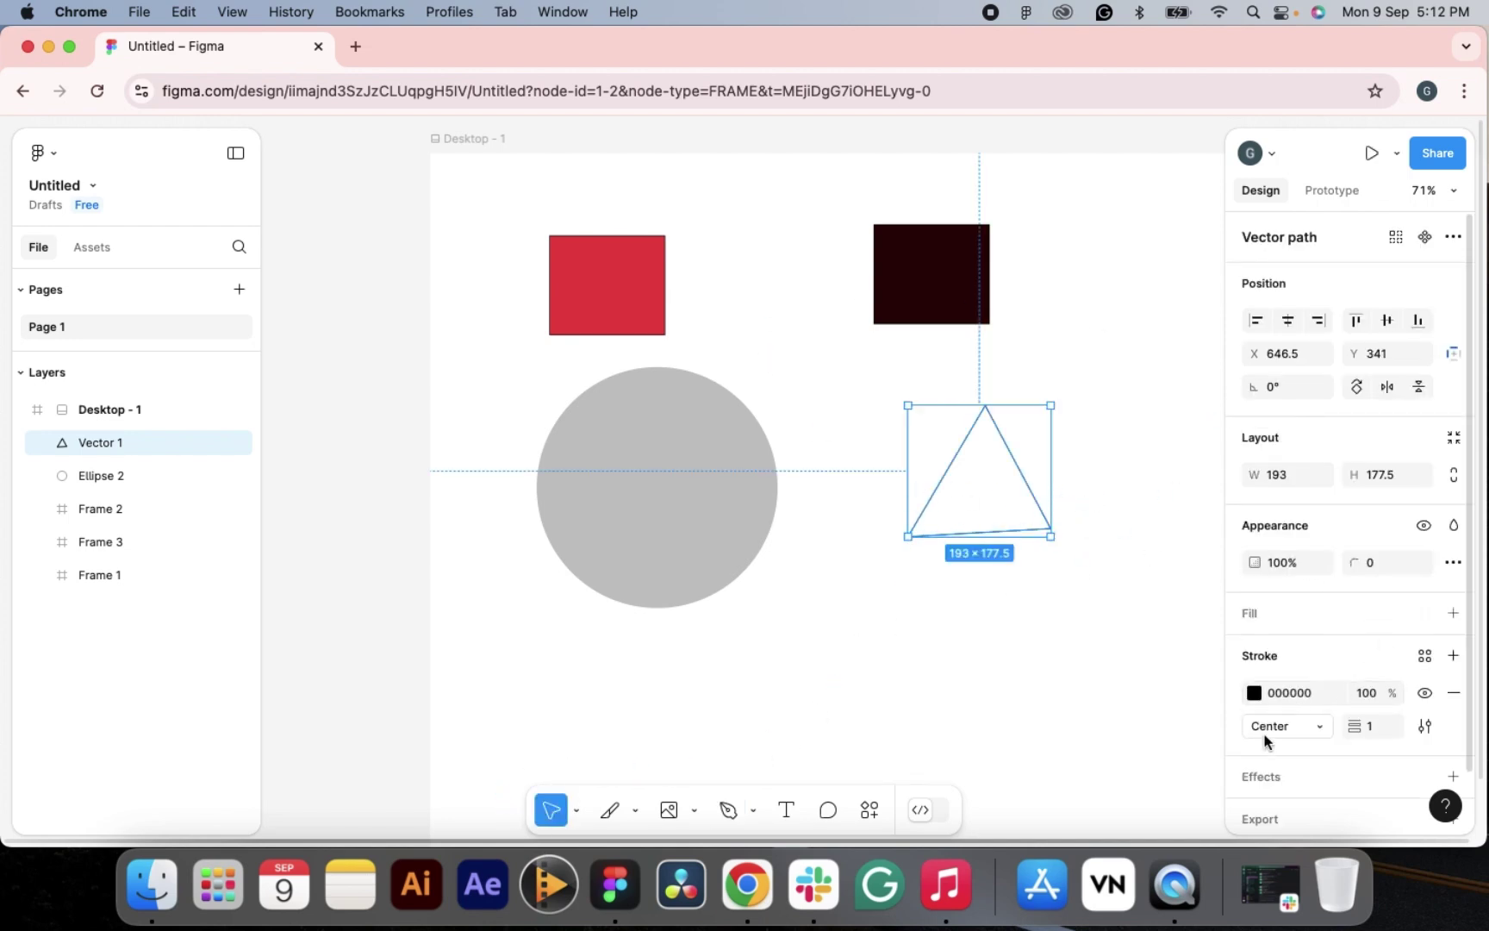
pyautogui.click(1453, 612)
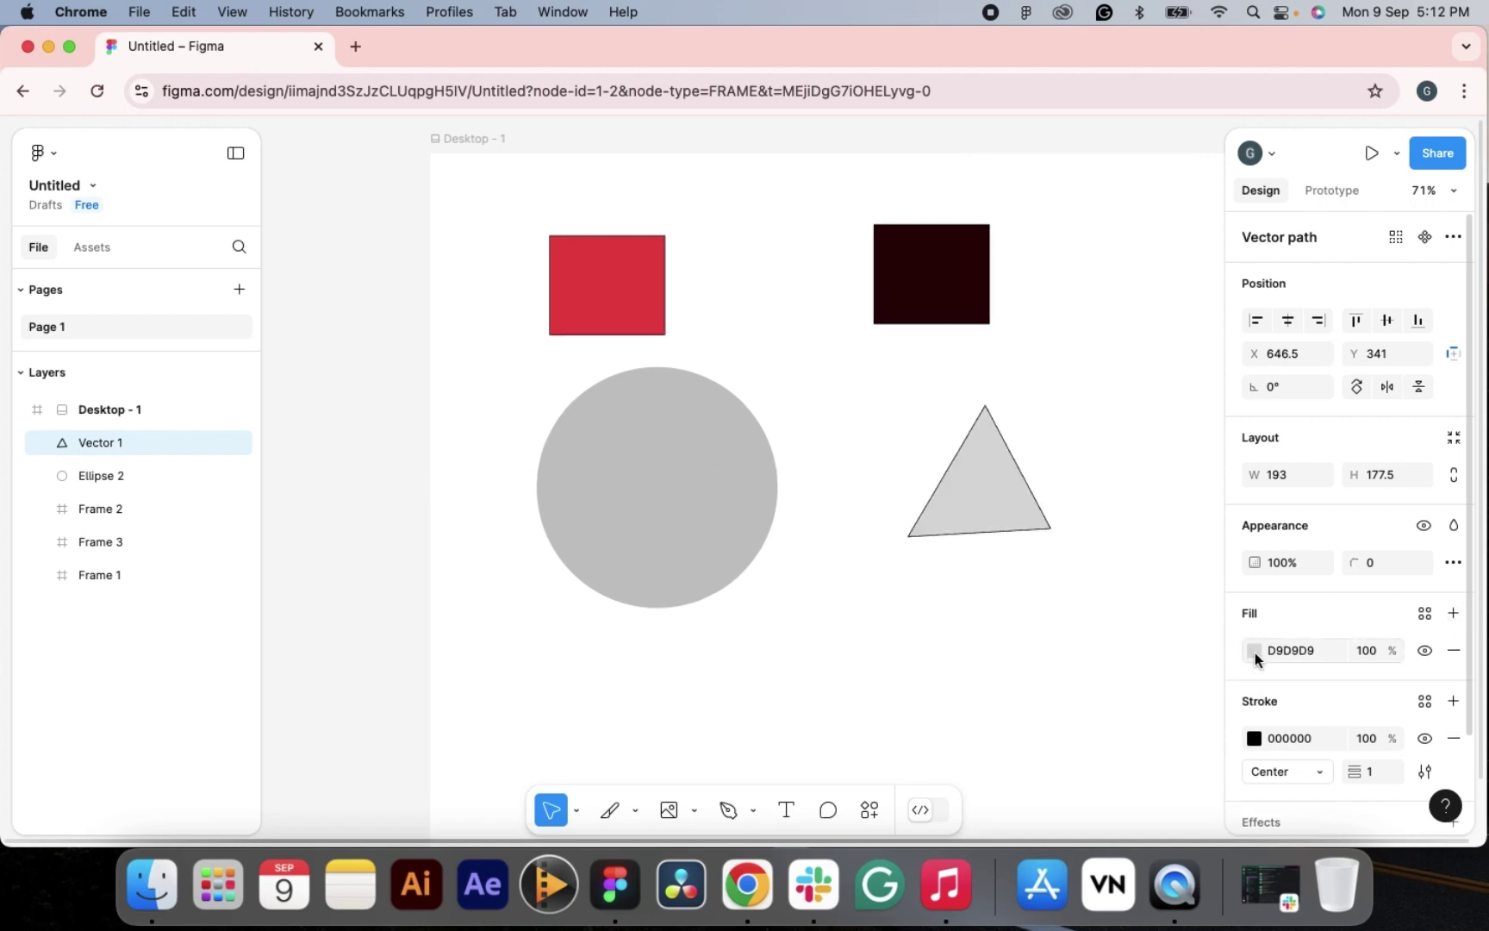
pyautogui.click(1255, 651)
pyautogui.click(1169, 382)
pyautogui.click(1206, 256)
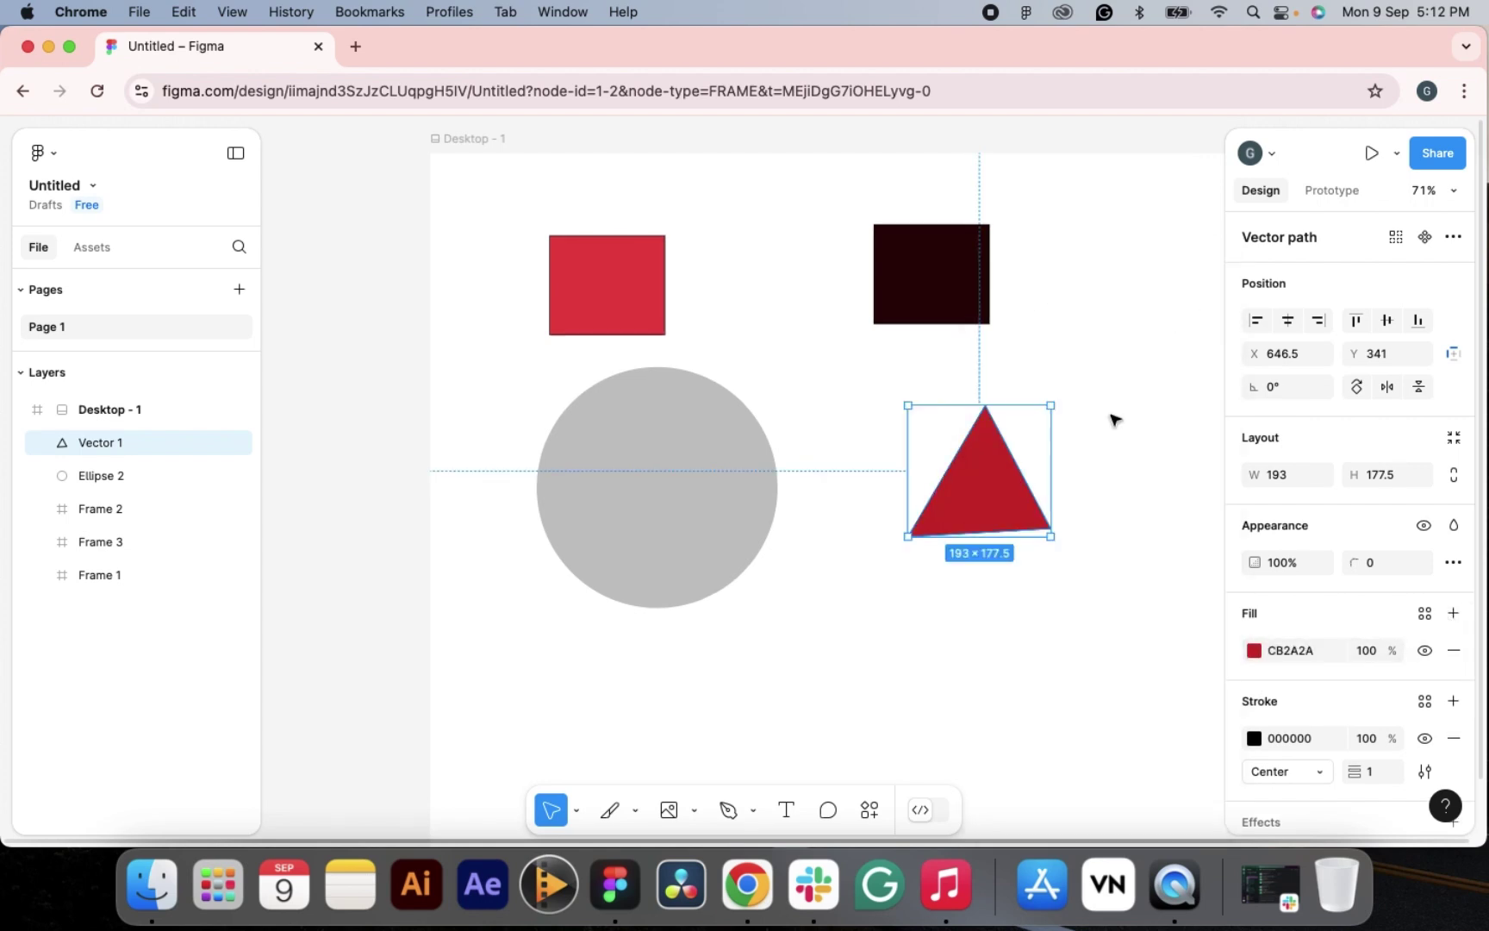
# - Round the triangle's lower-right corner and move its top vertex to about X 790.5, Y 323
pyautogui.doubleClick(1027, 517)
pyautogui.click(1050, 527)
pyautogui.moveTo(1249, 417); pyautogui.dragTo(1386, 435)
pyautogui.click(986, 406)
pyautogui.moveTo(988, 409)
pyautogui.mouseDown()
pyautogui.moveTo(970, 485)
pyautogui.moveTo(1027, 400)
pyautogui.moveTo(1018, 422)
pyautogui.moveTo(946, 431)
pyautogui.moveTo(1007, 442)
pyautogui.moveTo(1002, 409)
pyautogui.moveTo(915, 407)
pyautogui.moveTo(1014, 392)
pyautogui.mouseUp()
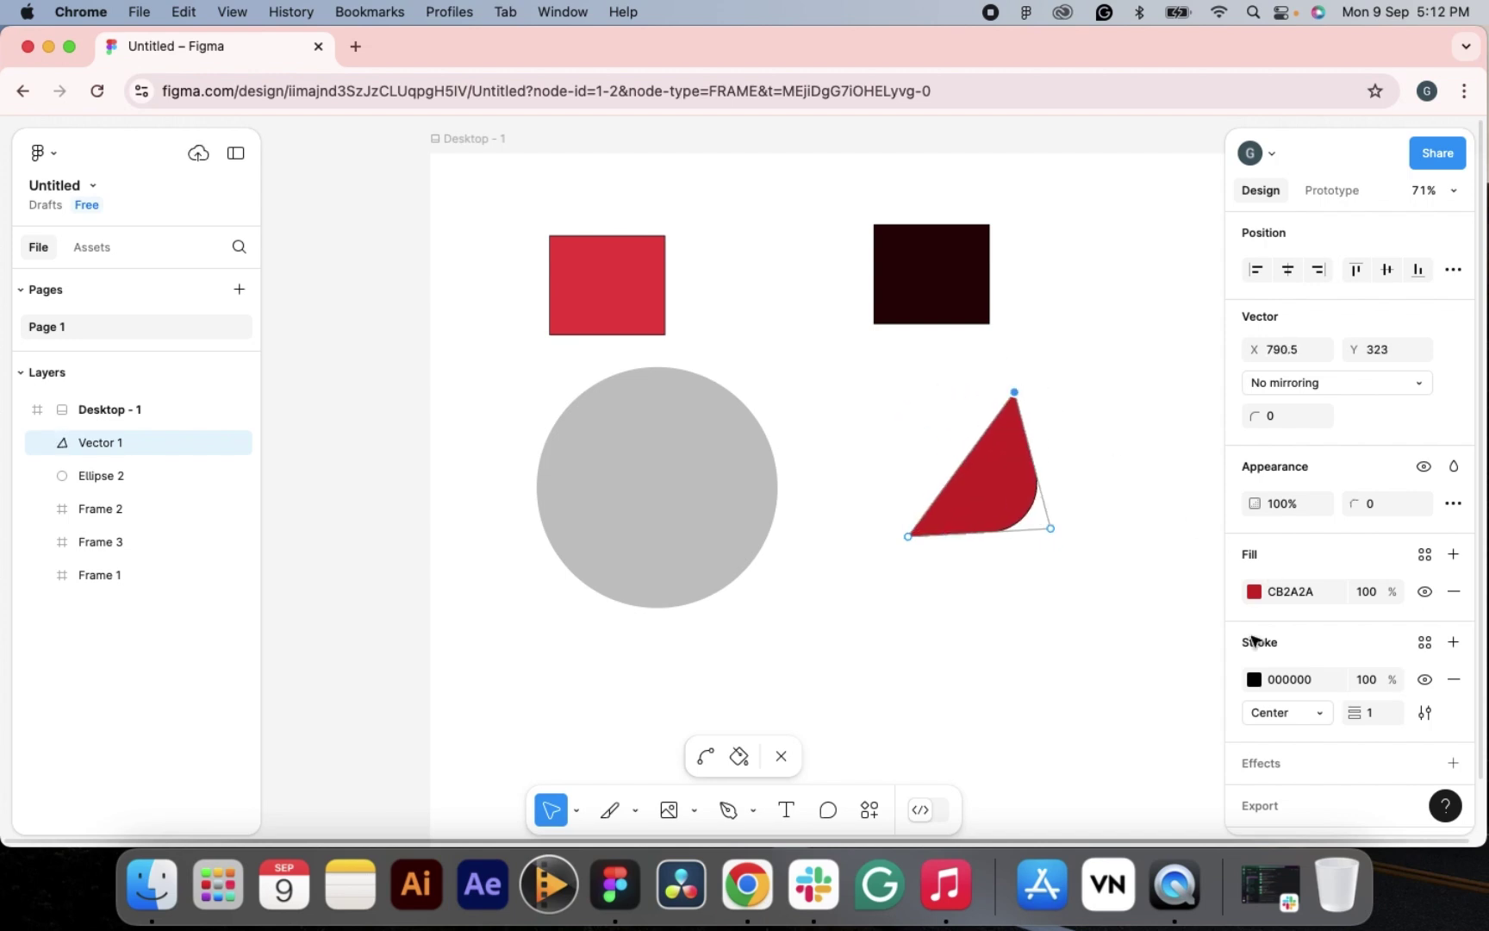
# - Set the red triangle's stroke weight to 0 and finish editing its vector points
pyautogui.moveTo(1351, 716)
pyautogui.mouseDown()
pyautogui.moveTo(1387, 716)
pyautogui.moveTo(1349, 718)
pyautogui.mouseUp()
pyautogui.click(983, 472)
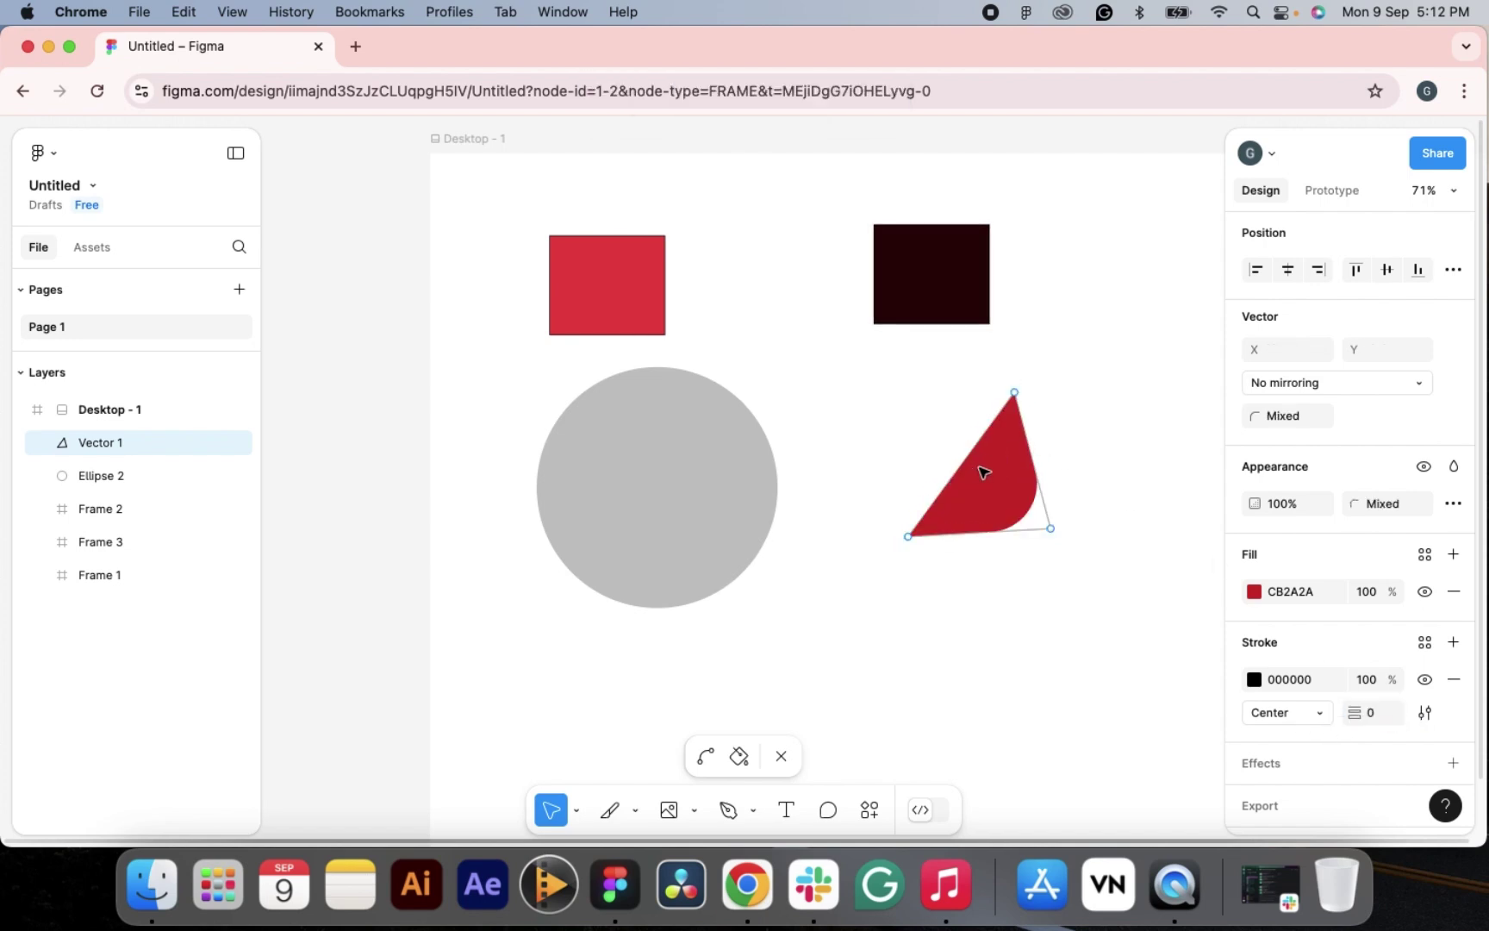
pyautogui.click(1016, 390)
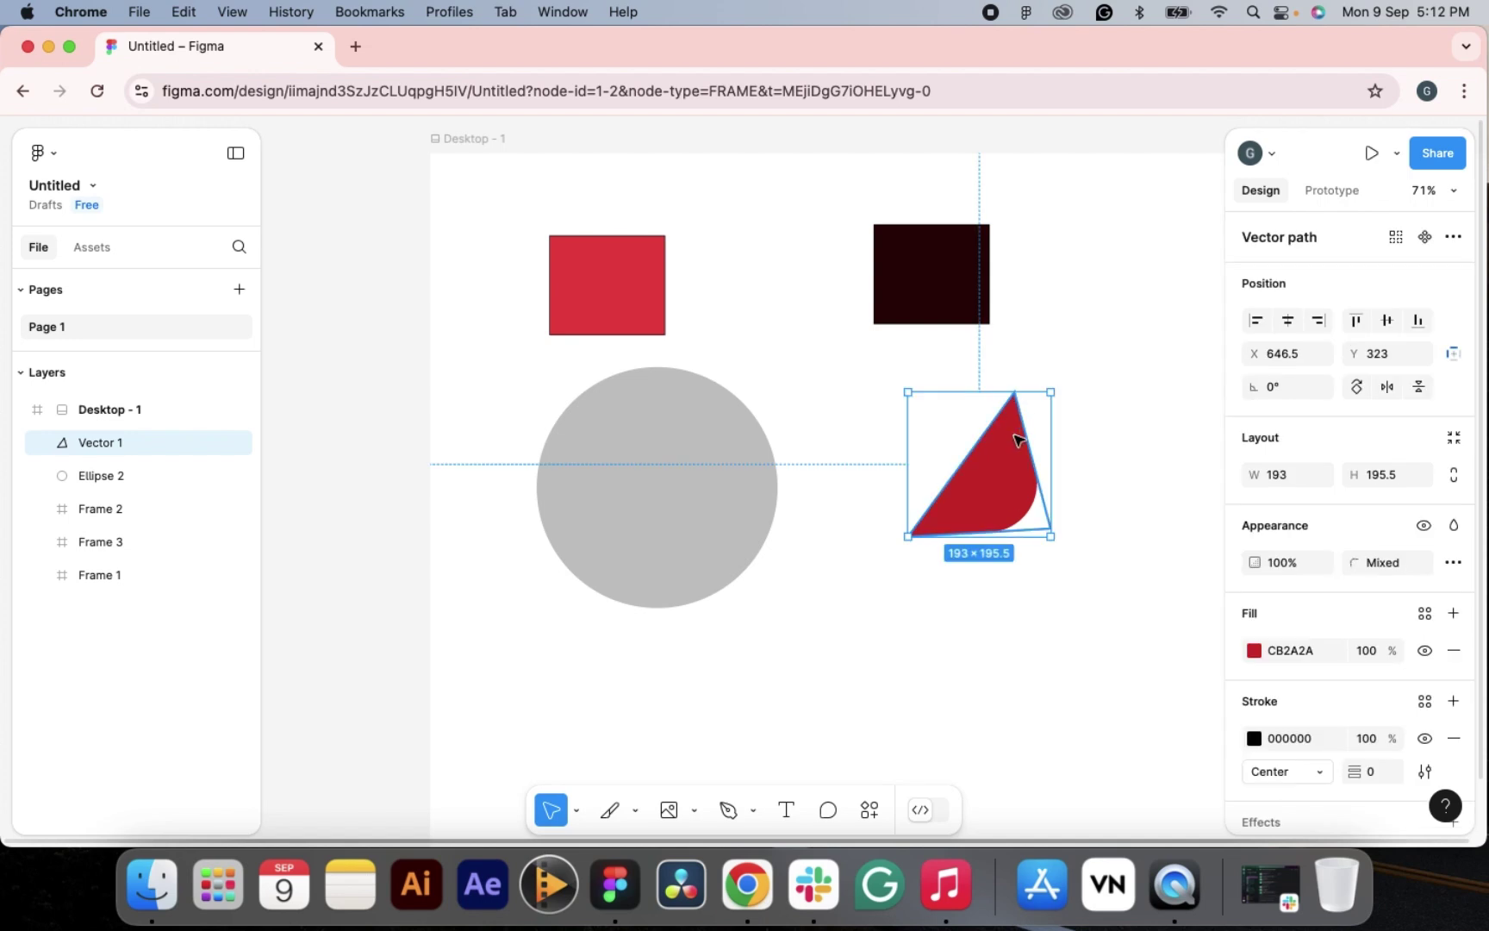
pyautogui.click(1015, 393)
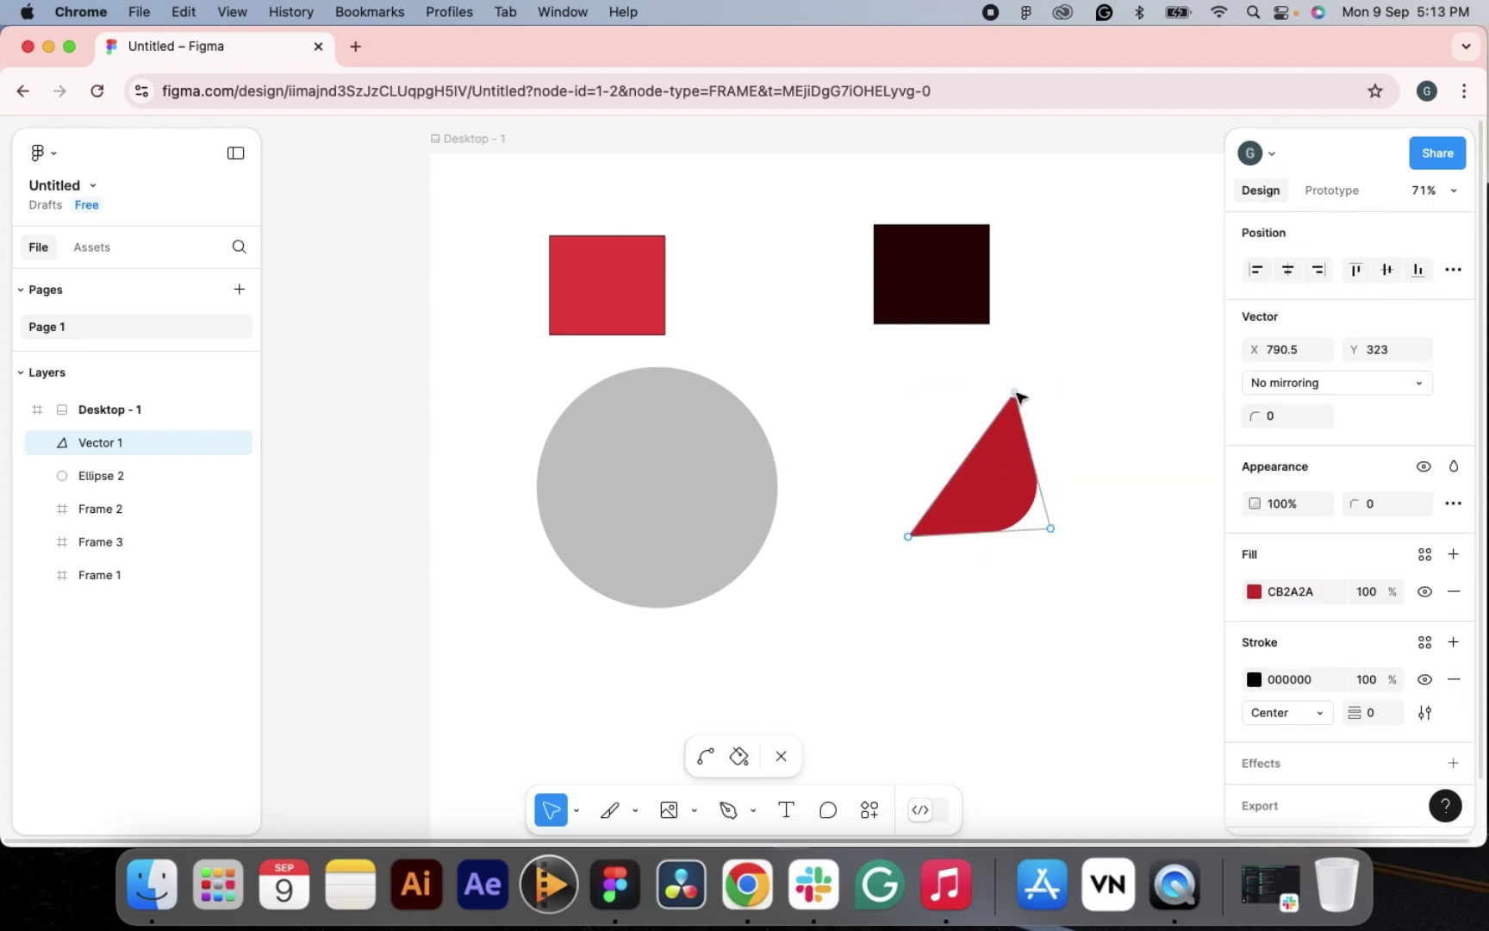
pyautogui.click(781, 760)
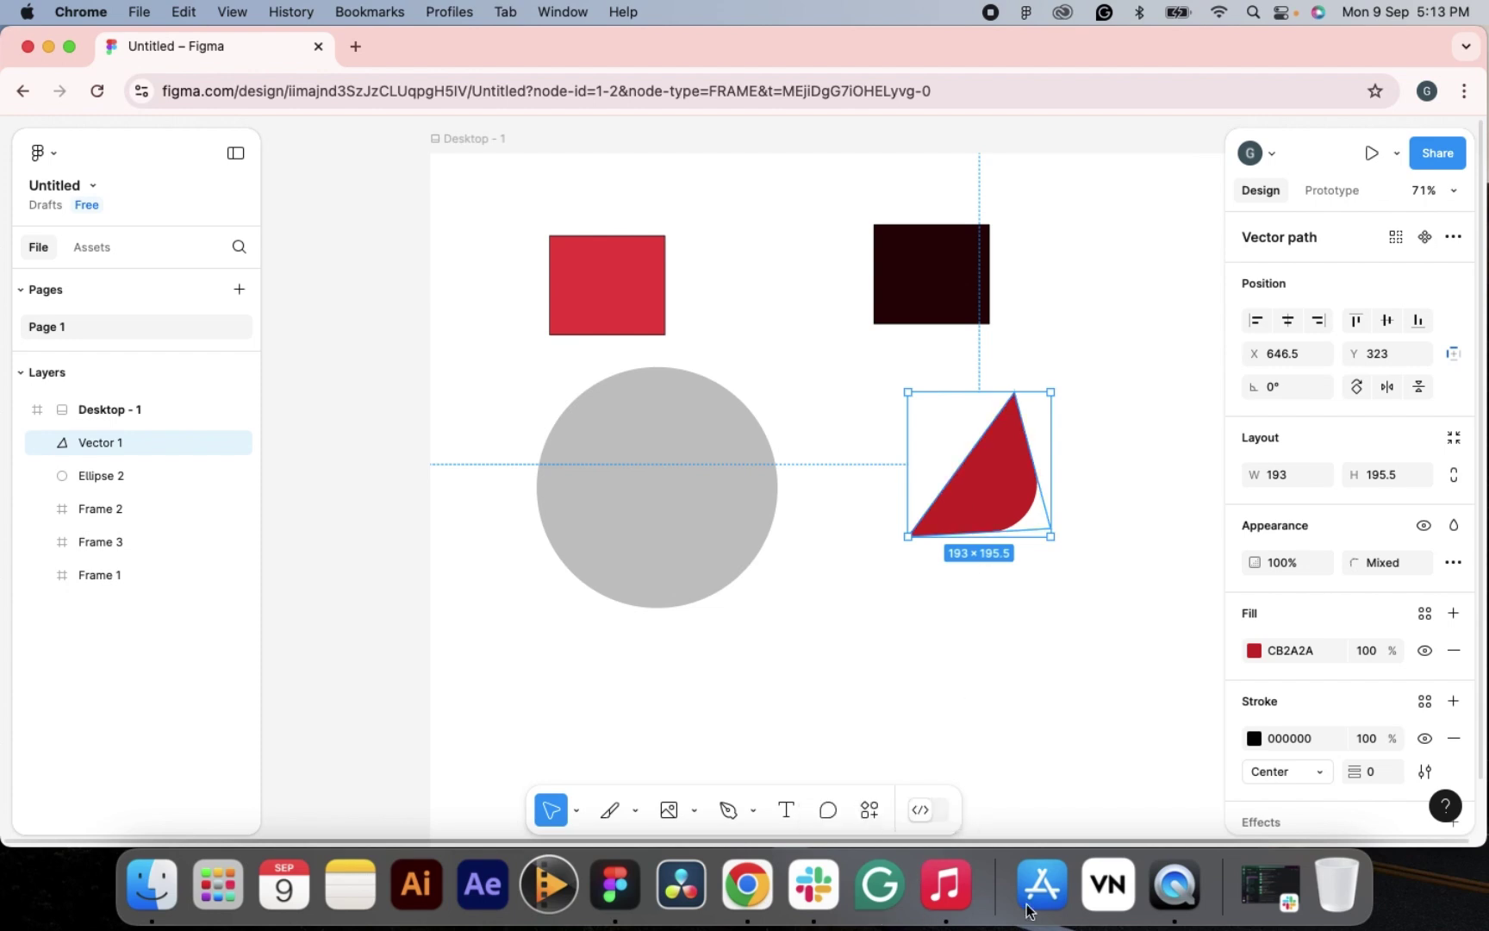
pyautogui.click(1189, 905)
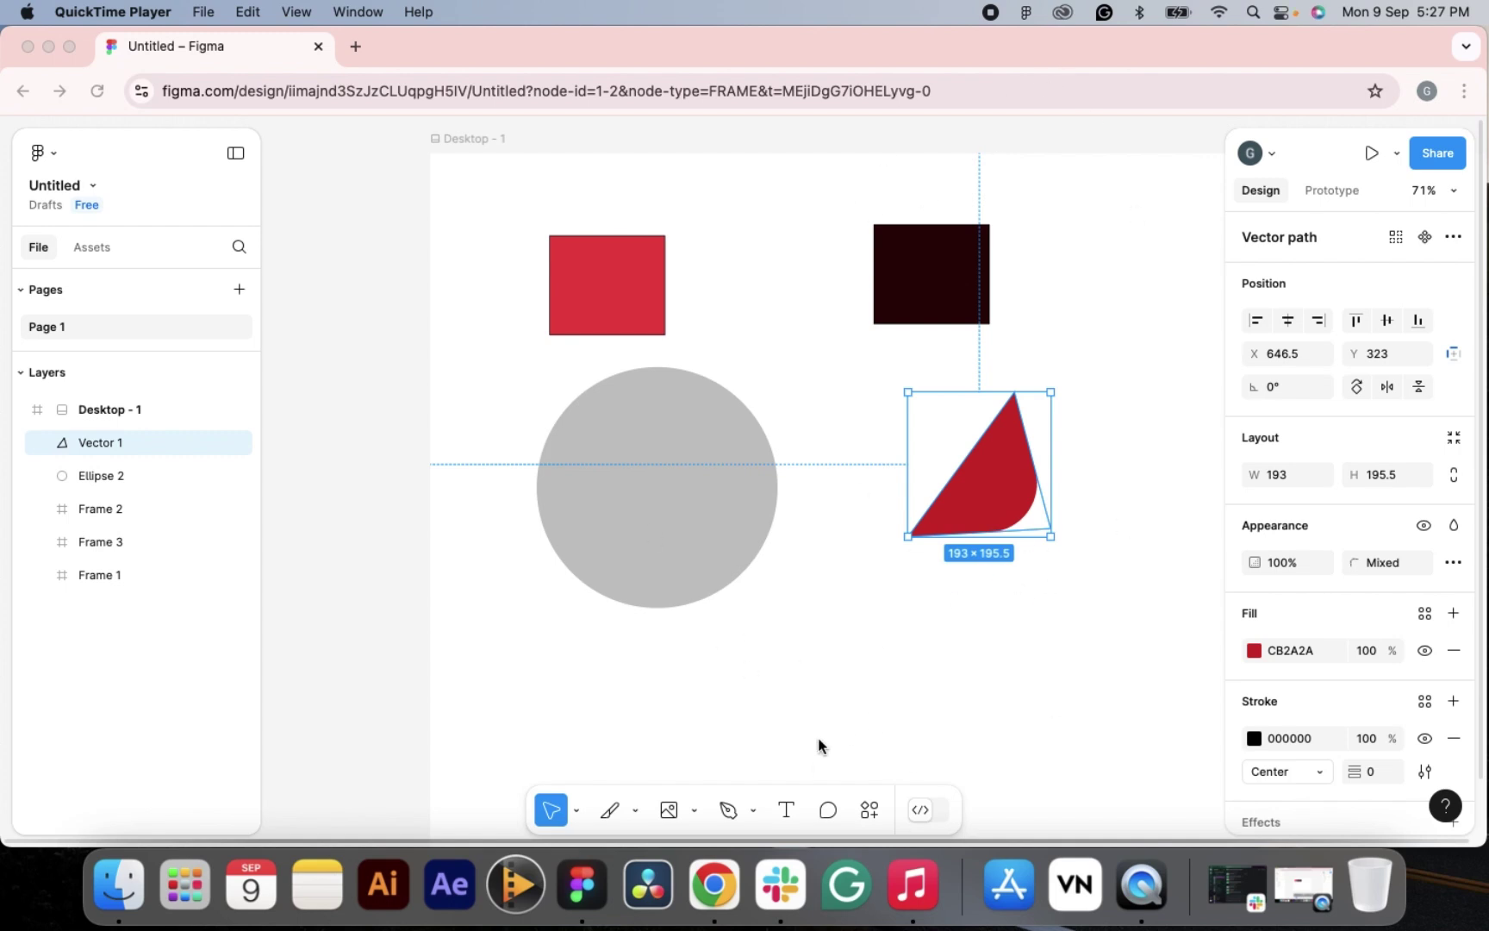
pyautogui.click(961, 515)
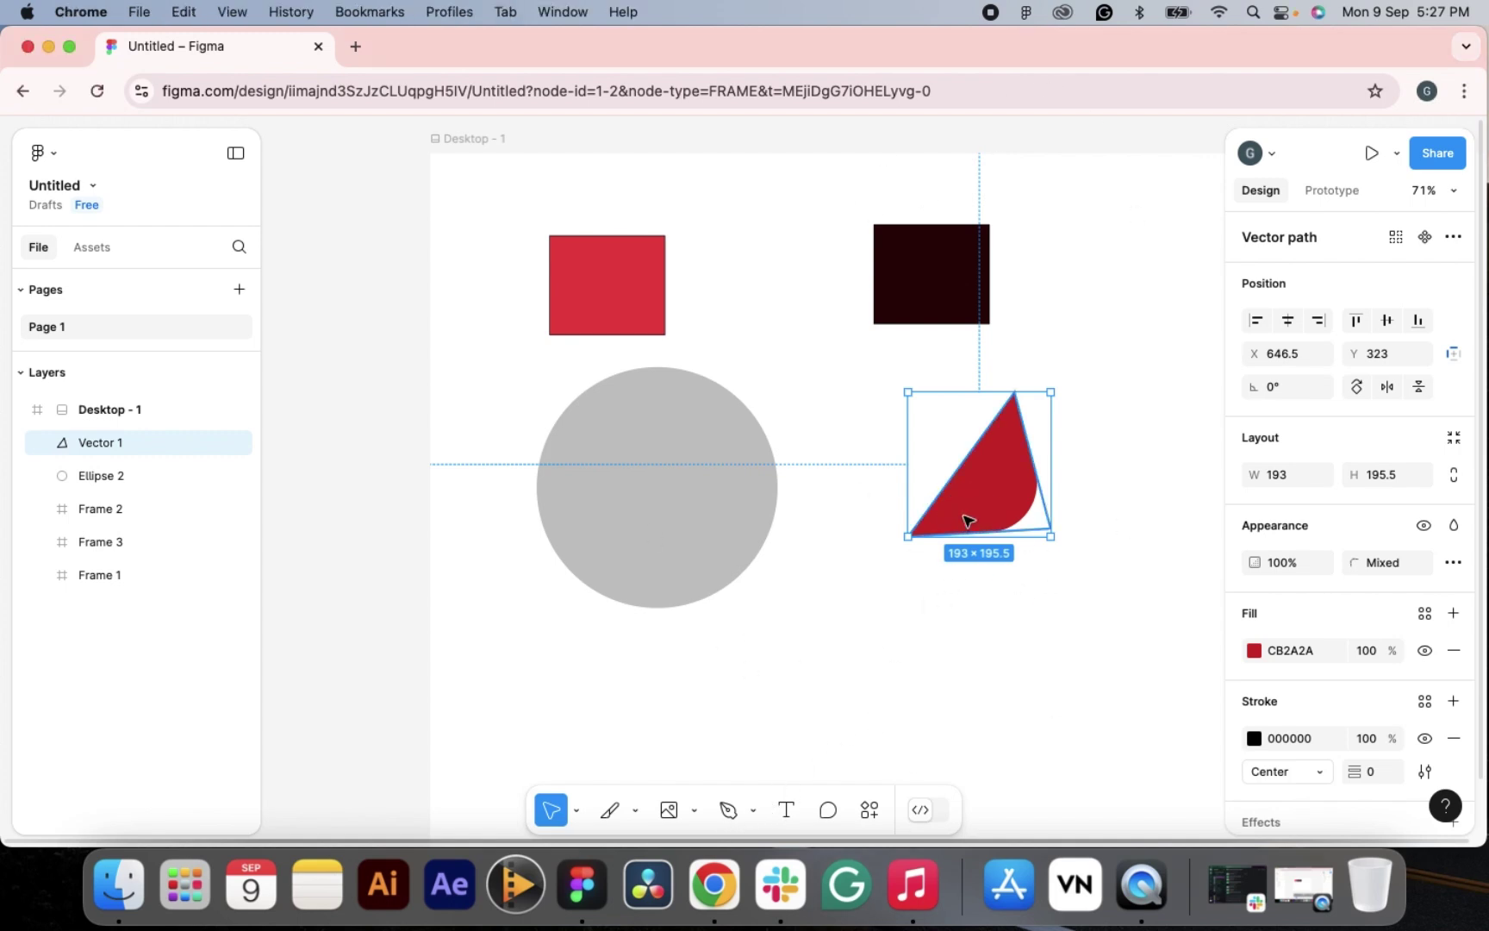
# - Pull the midpoint of the red triangle's left edge out to X 646.5, Y 337 as a fourth corner and finish editing
pyautogui.doubleClick(973, 508)
pyautogui.click(1014, 394)
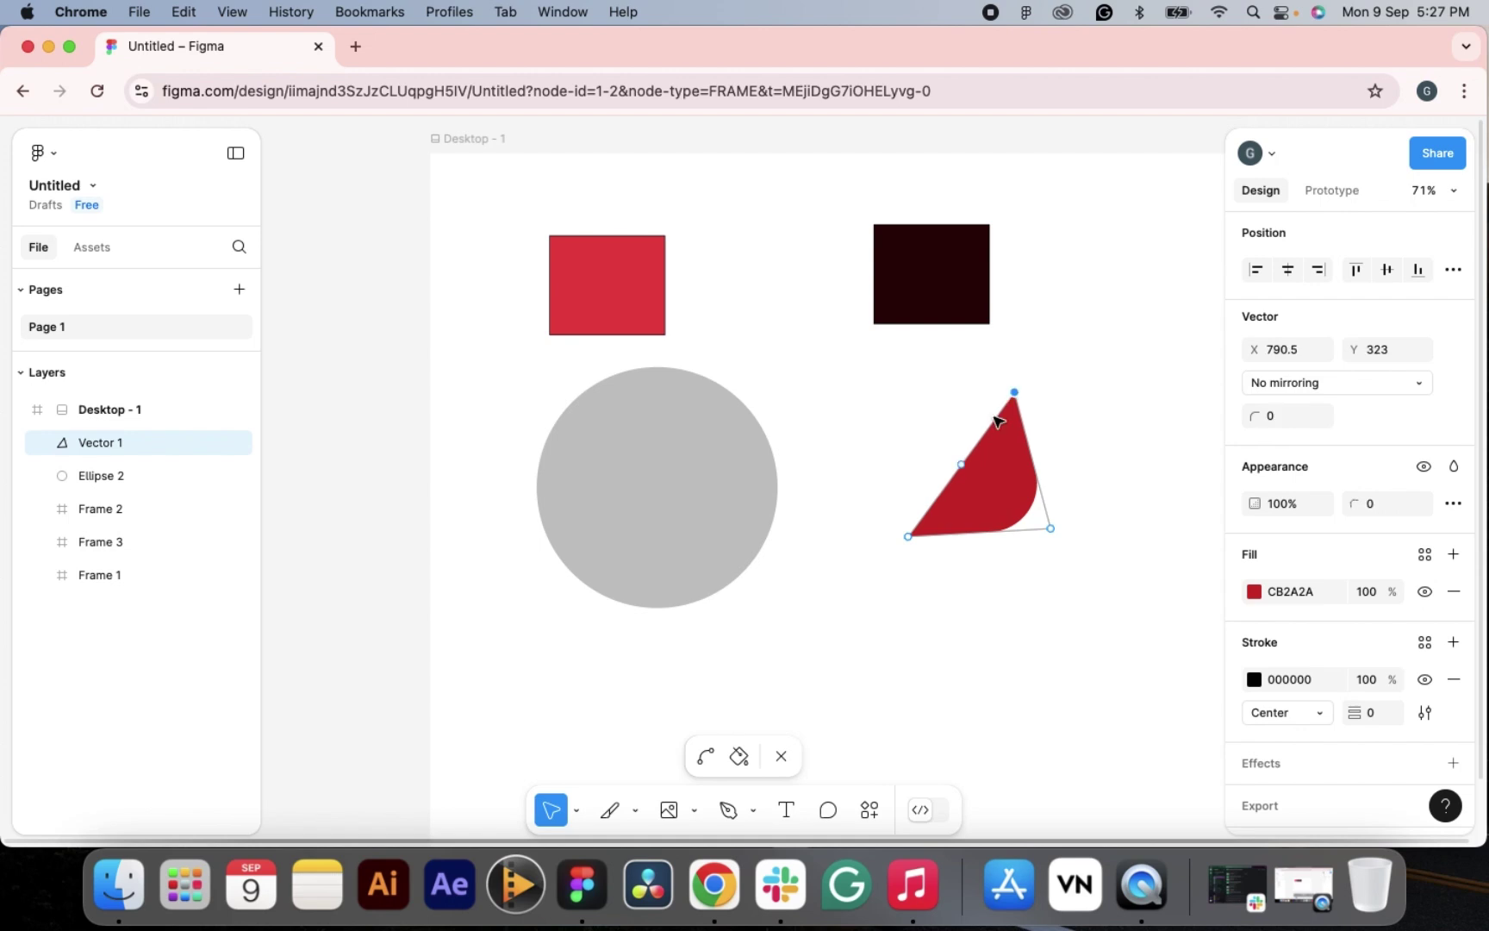
pyautogui.click(968, 473)
pyautogui.moveTo(969, 473); pyautogui.dragTo(909, 402)
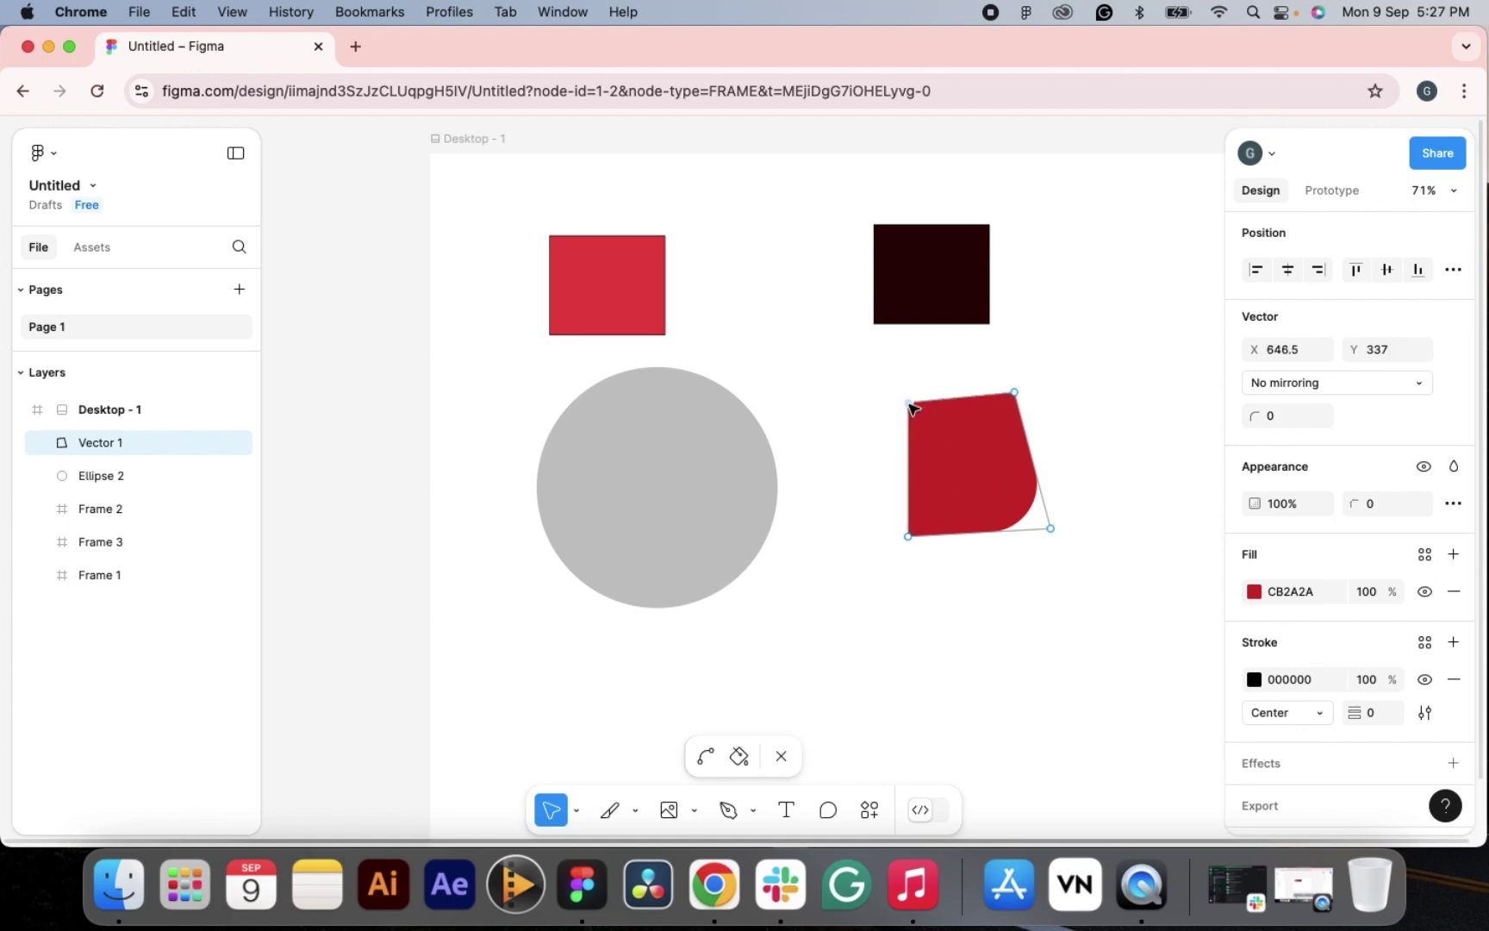
pyautogui.press('Escape')
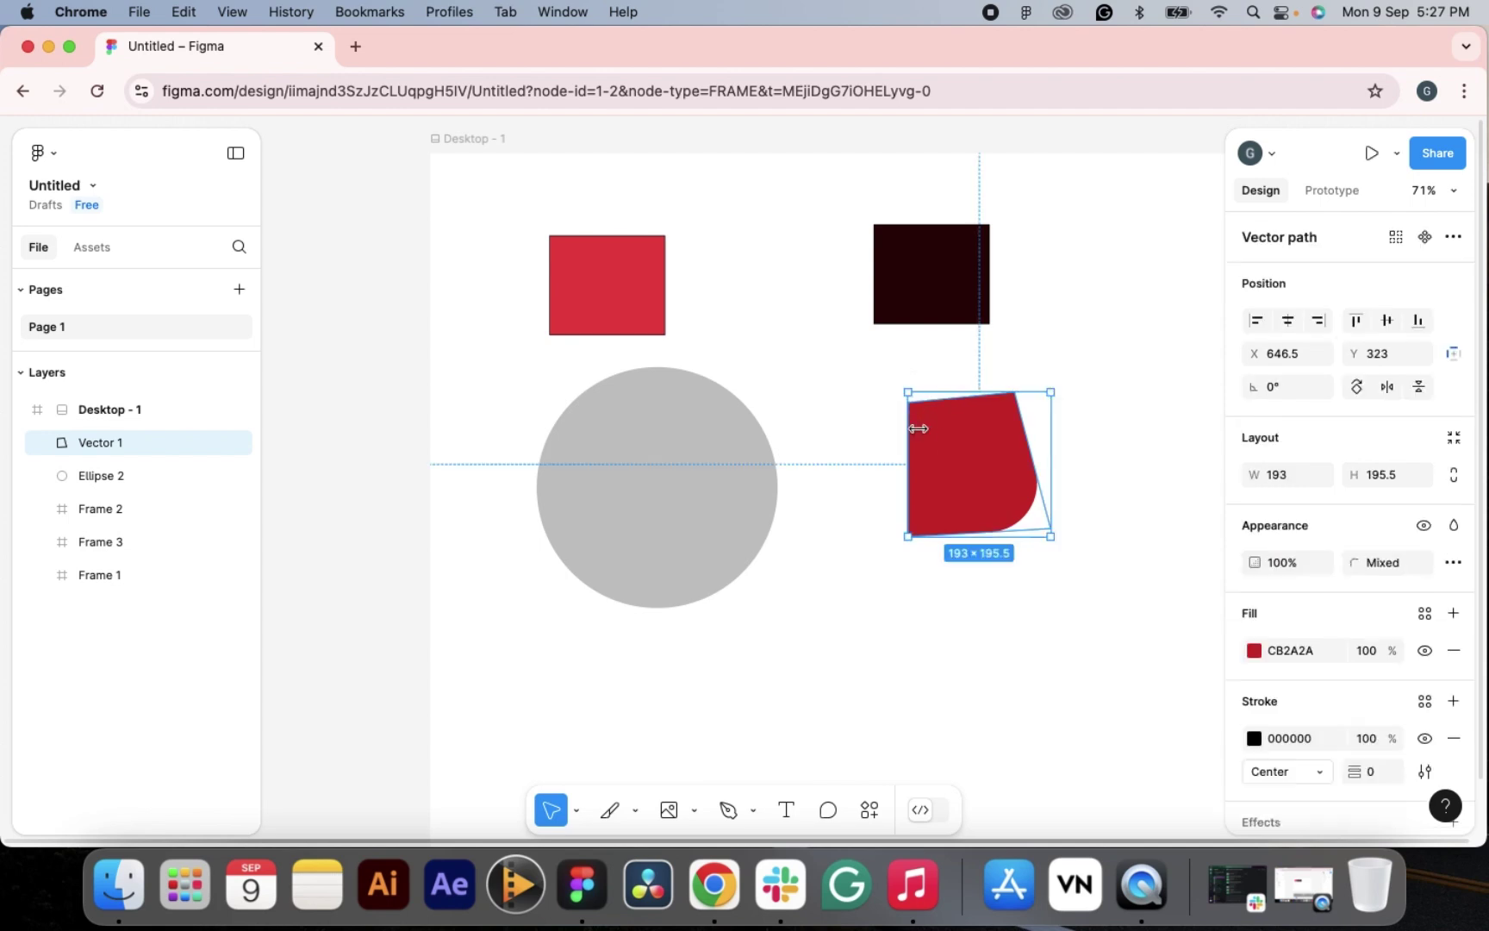
# - Edit the red shape's vector and apply the Paint bucket to its interior
pyautogui.doubleClick(927, 442)
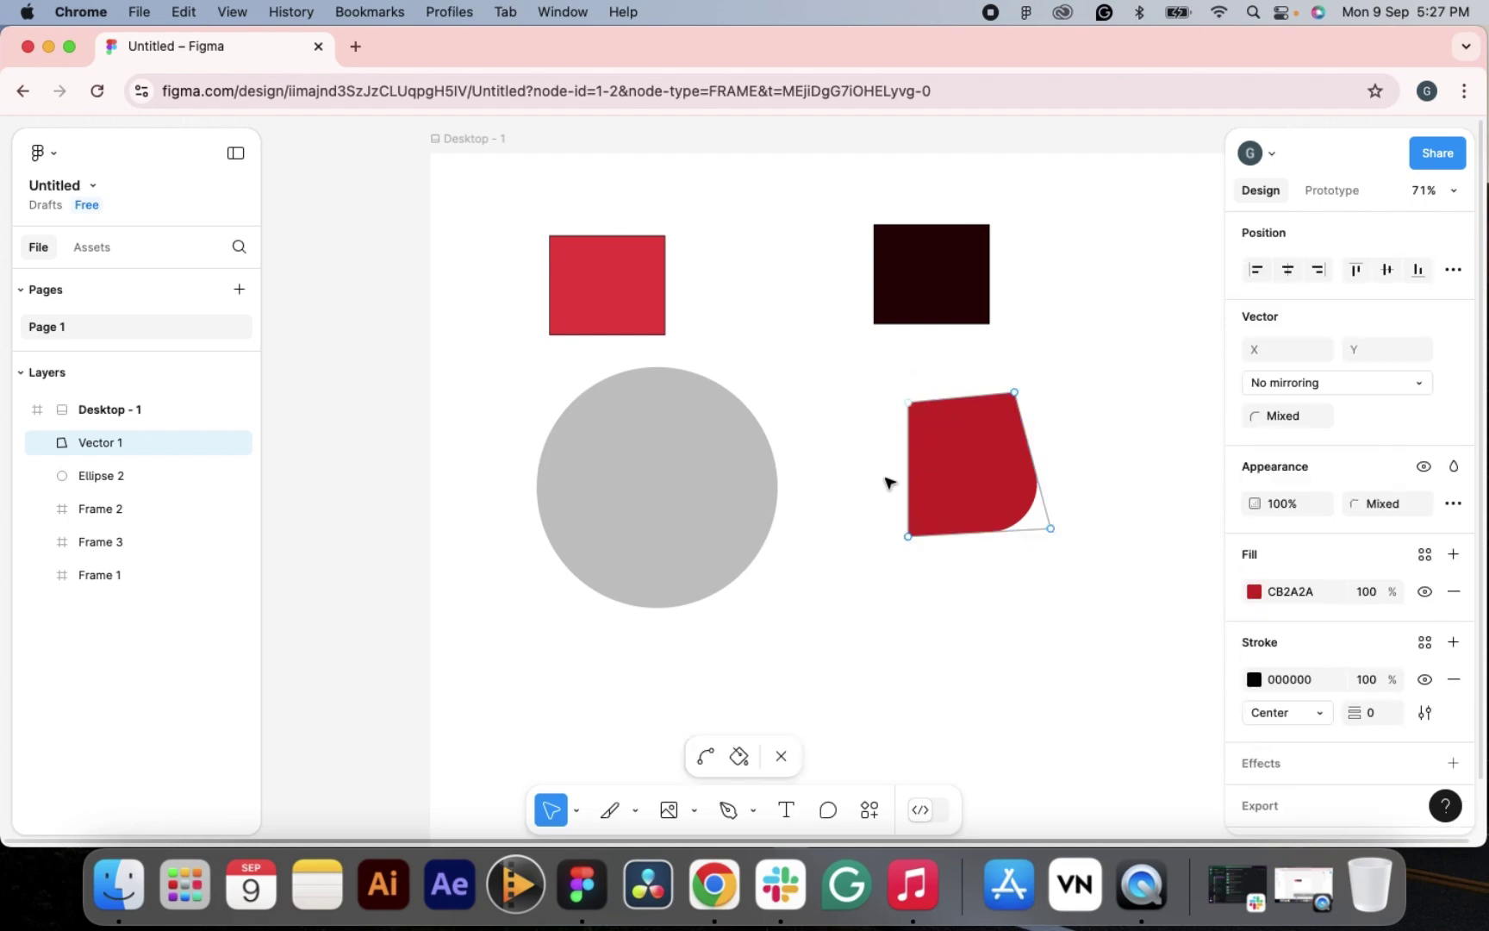
pyautogui.click(738, 757)
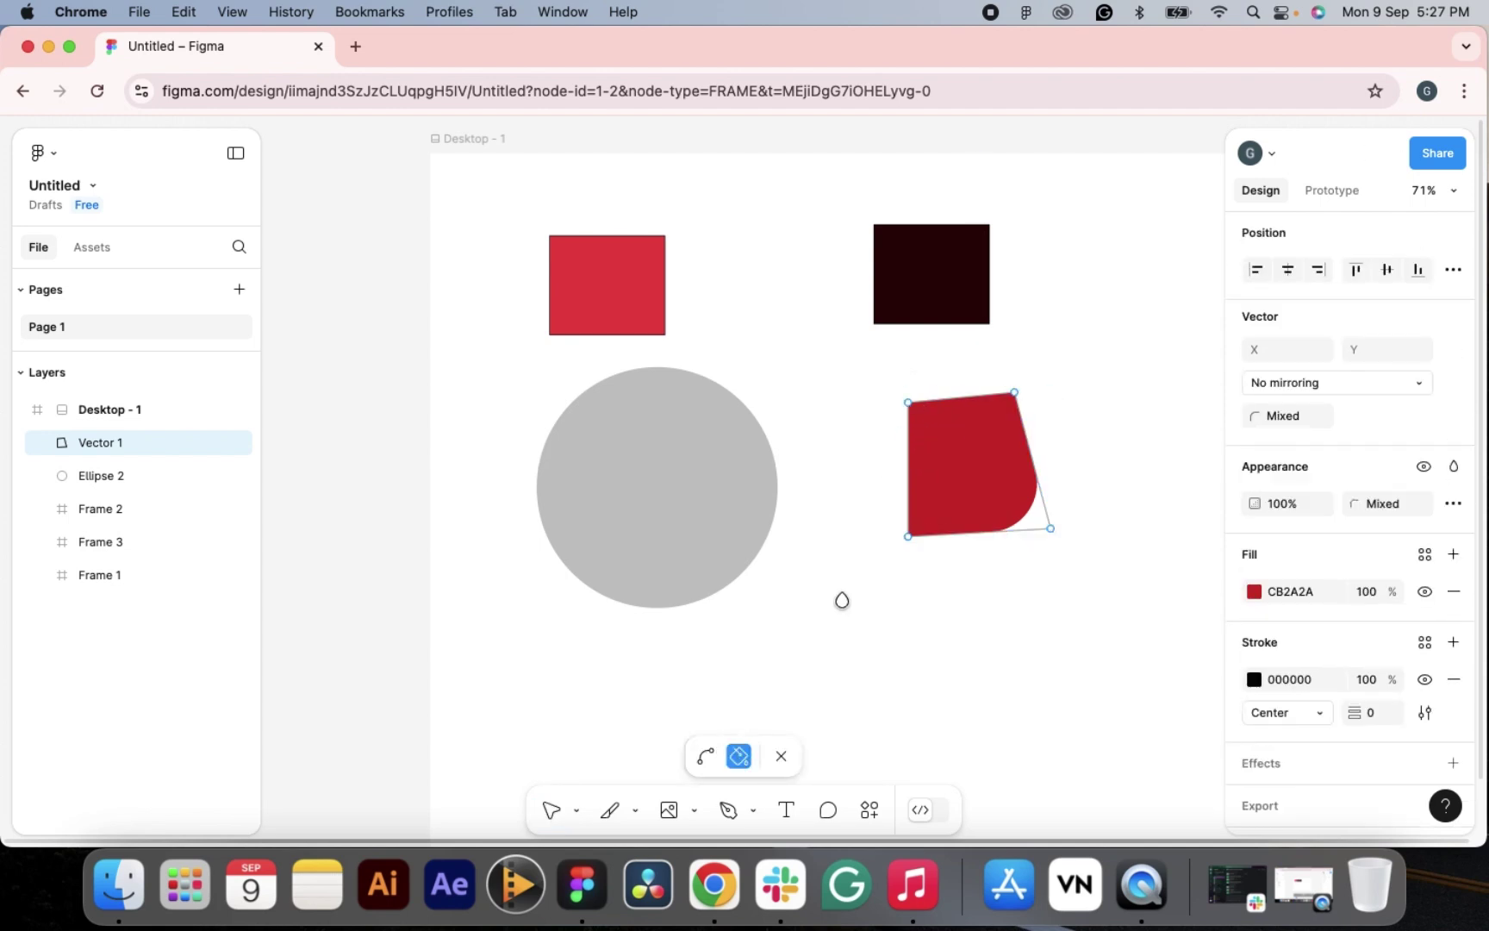
pyautogui.click(914, 416)
pyautogui.click(950, 457)
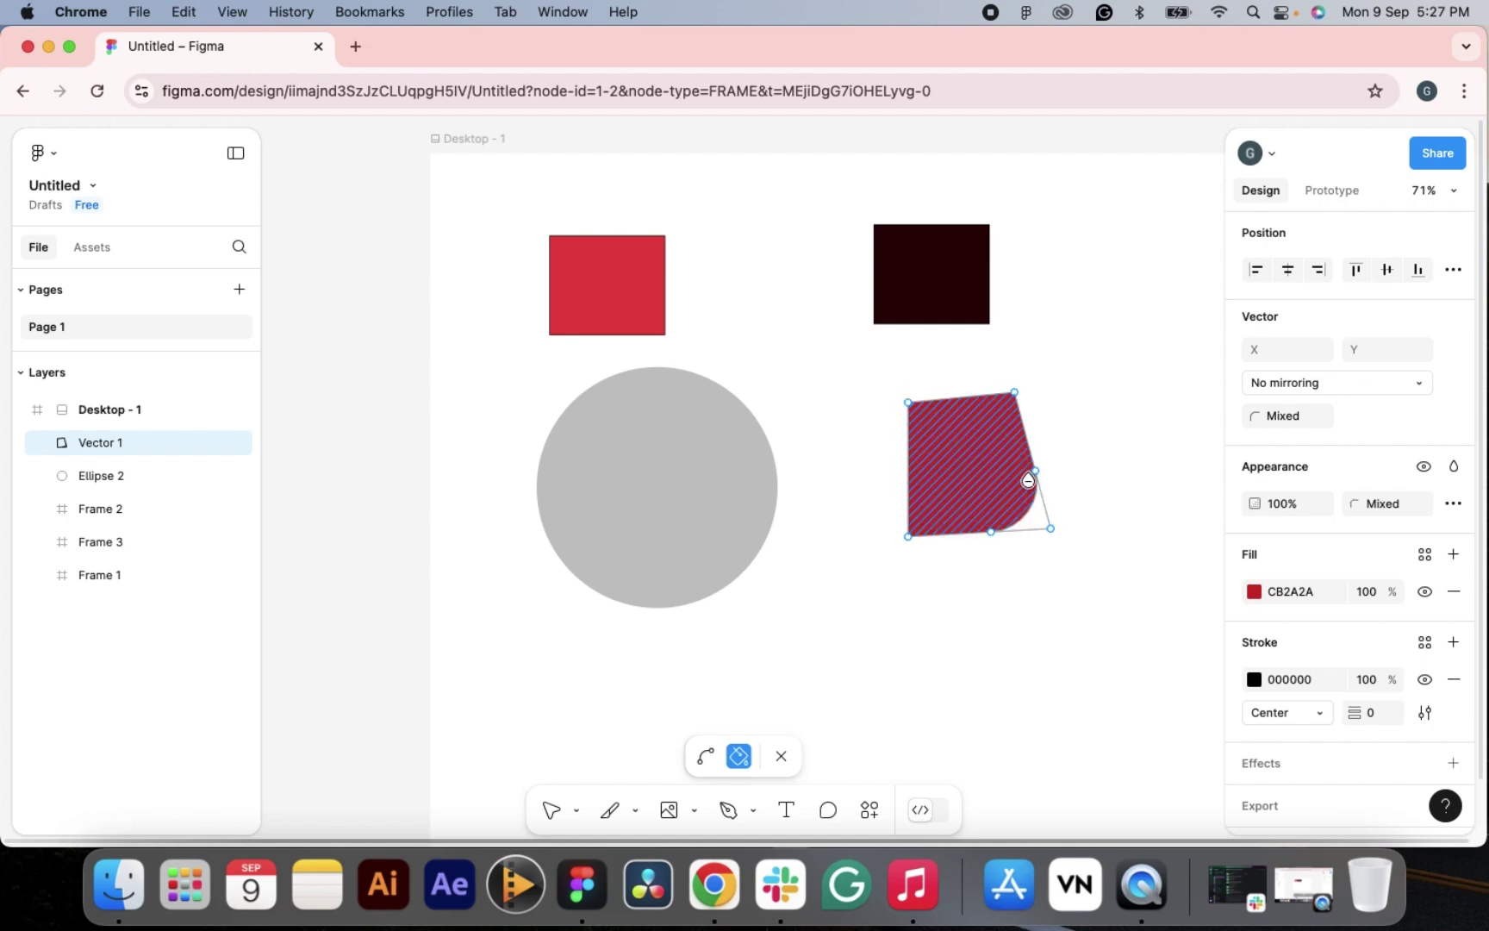
# - Curve the red shape's upper-left and lower-right corners outward with the Bend tool
pyautogui.click(705, 757)
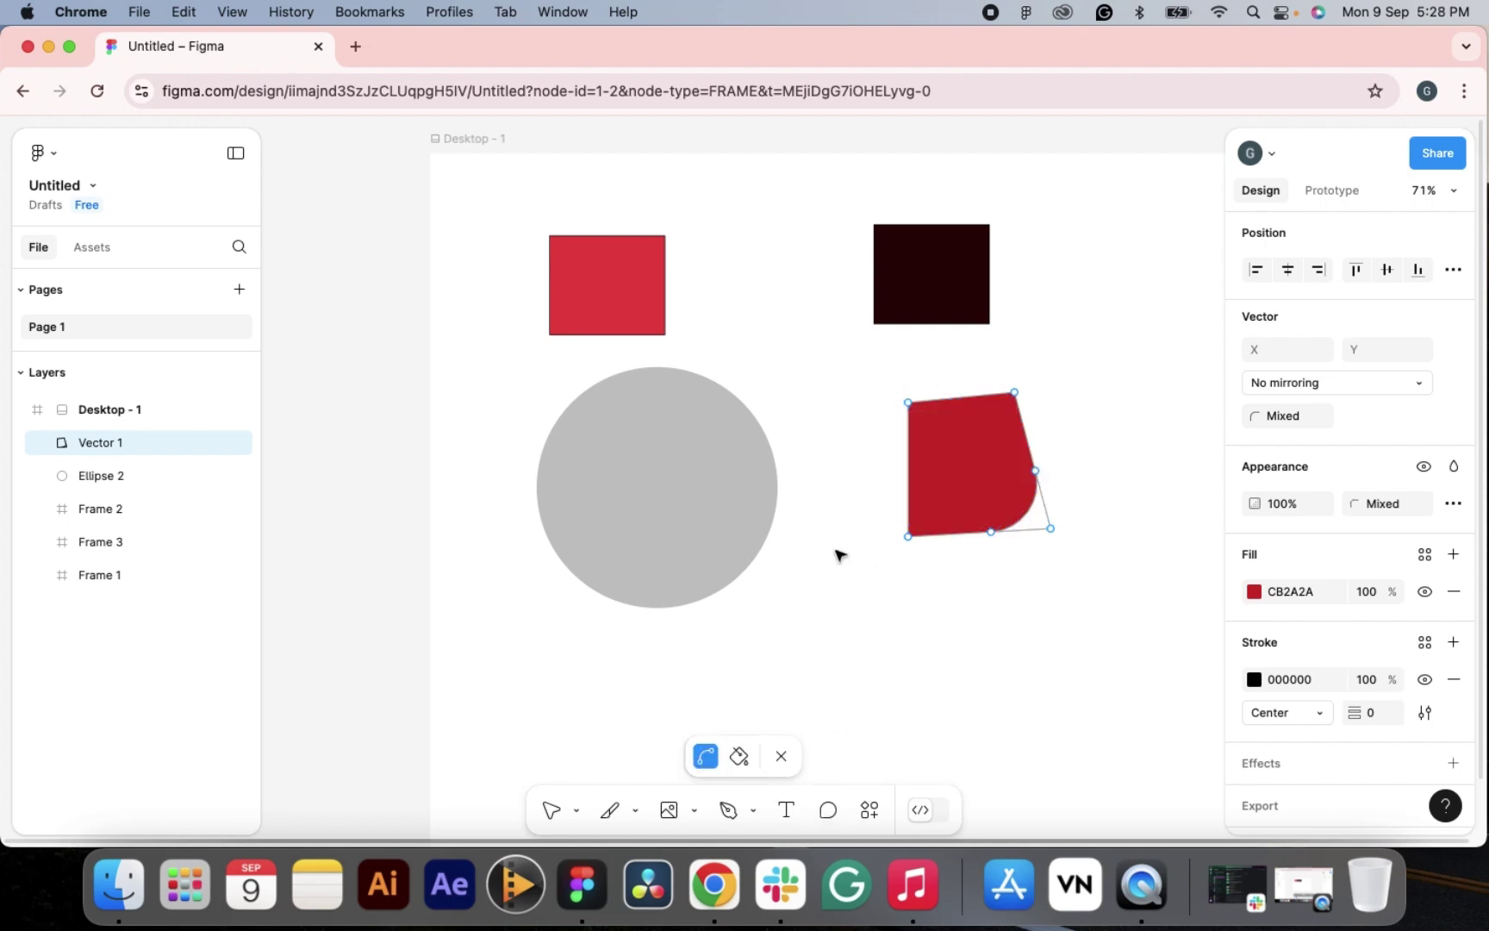
pyautogui.click(907, 402)
pyautogui.moveTo(910, 403); pyautogui.dragTo(866, 436)
pyautogui.click(1022, 617)
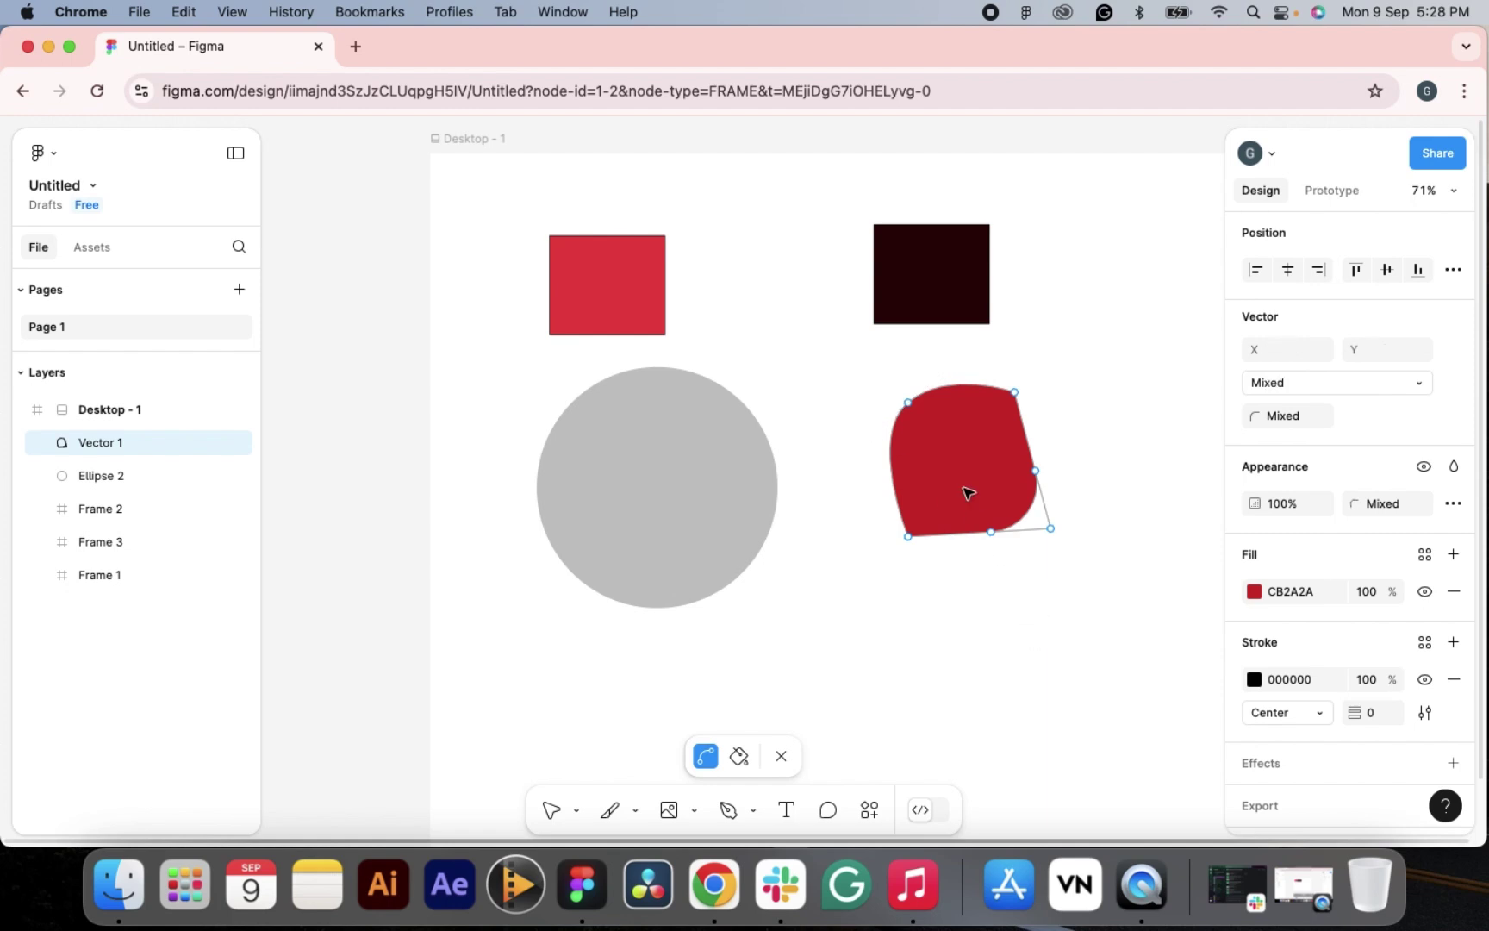
pyautogui.click(1049, 532)
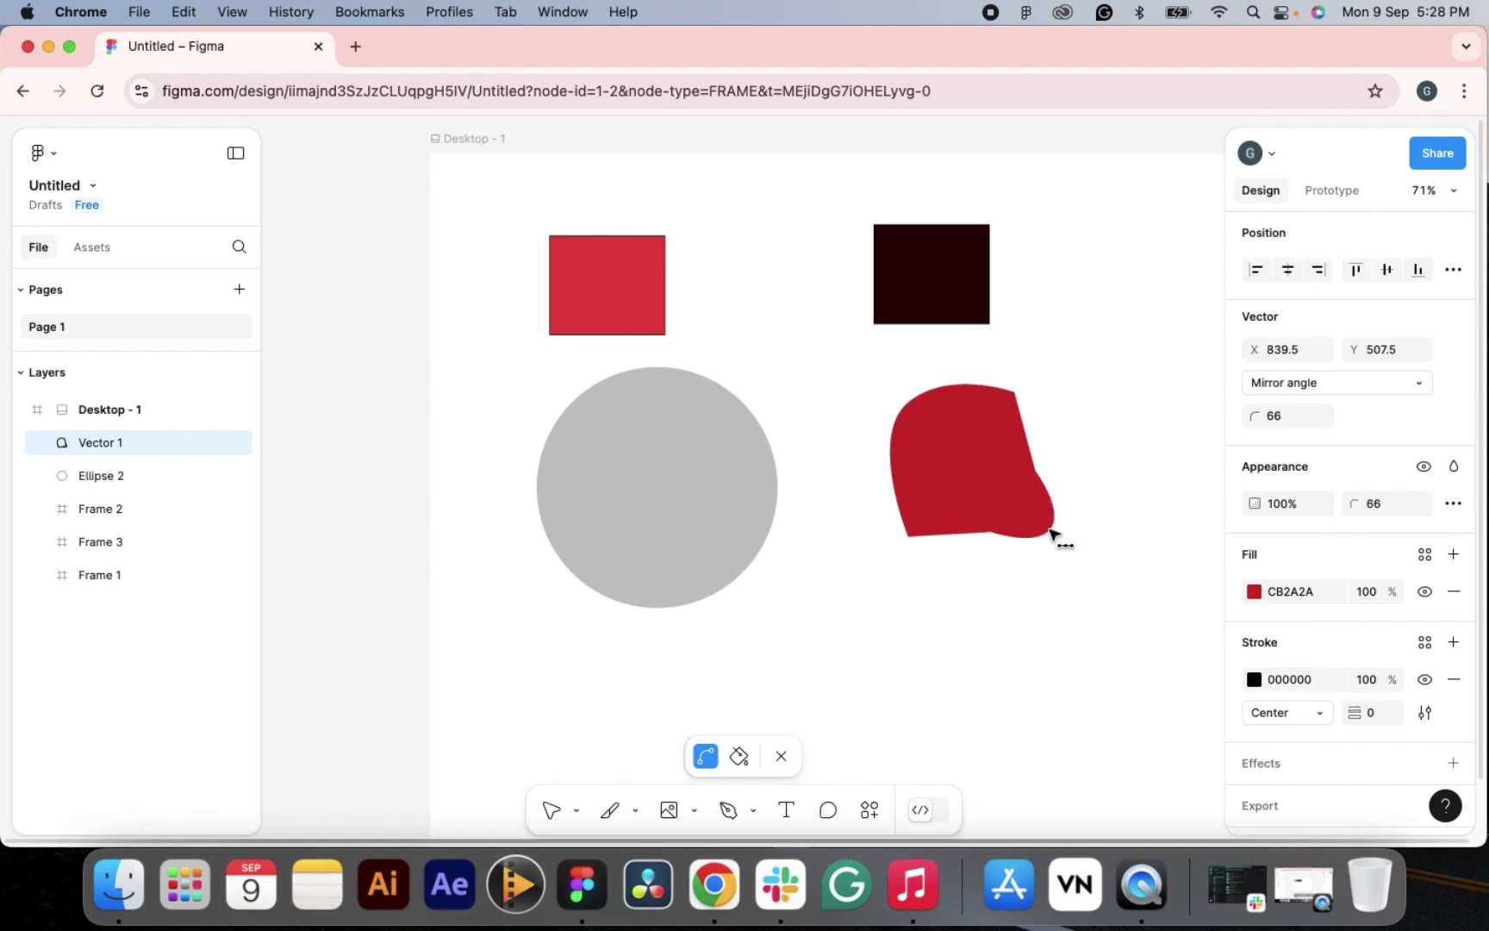
pyautogui.moveTo(1049, 532); pyautogui.dragTo(1071, 462)
pyautogui.click(1058, 576)
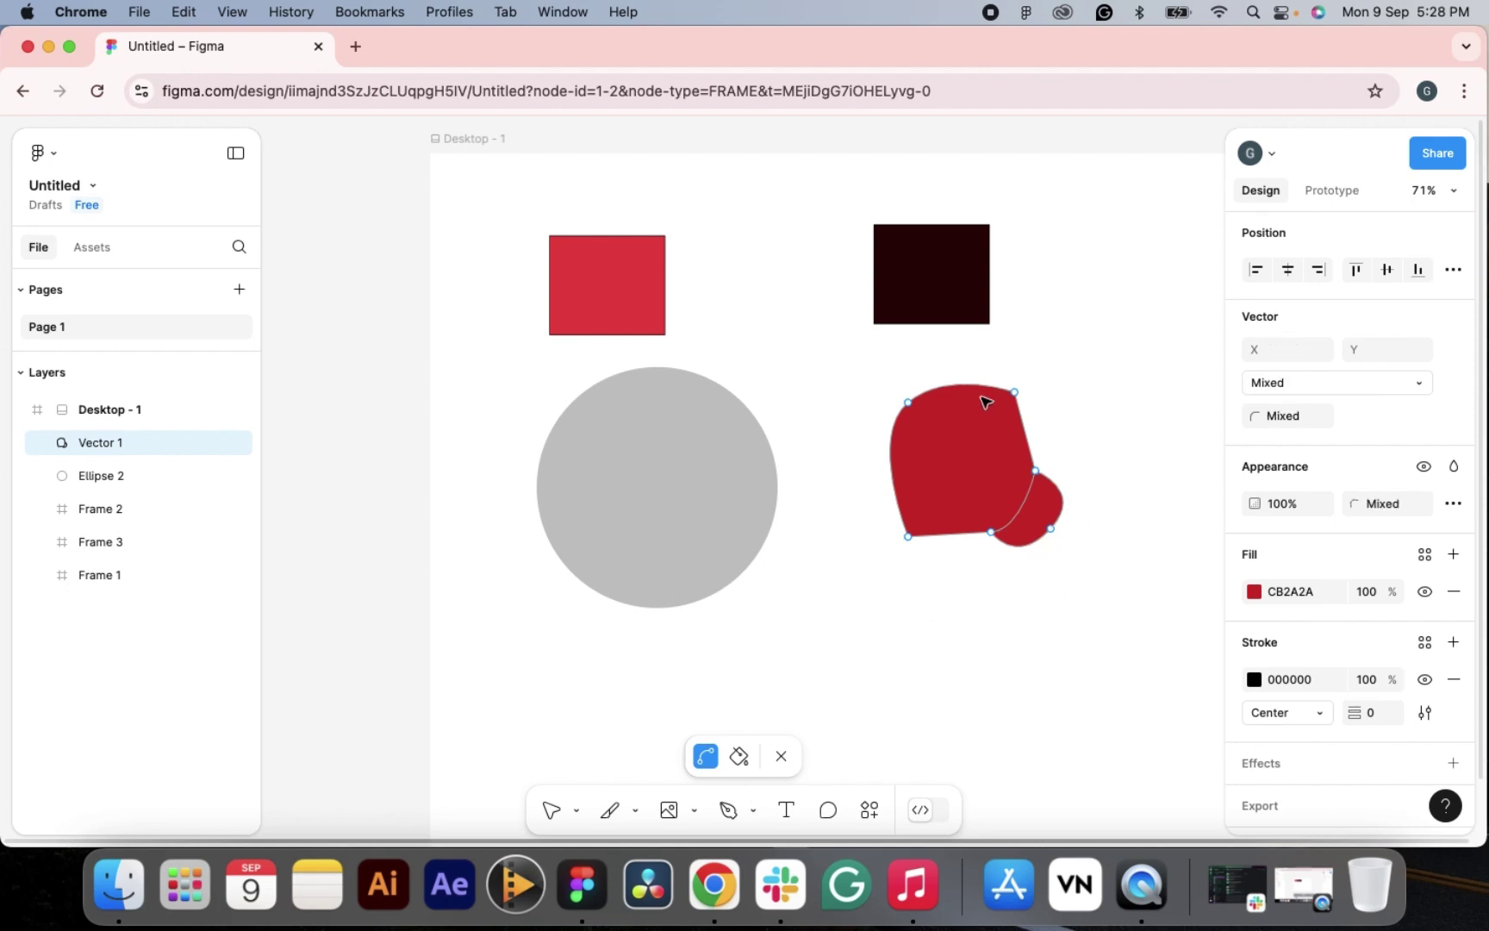
# - Remove the curves from the red shape's upper-left and right-hand points with the Bend tool and finish vector editing
pyautogui.click(910, 405)
pyautogui.click(911, 407)
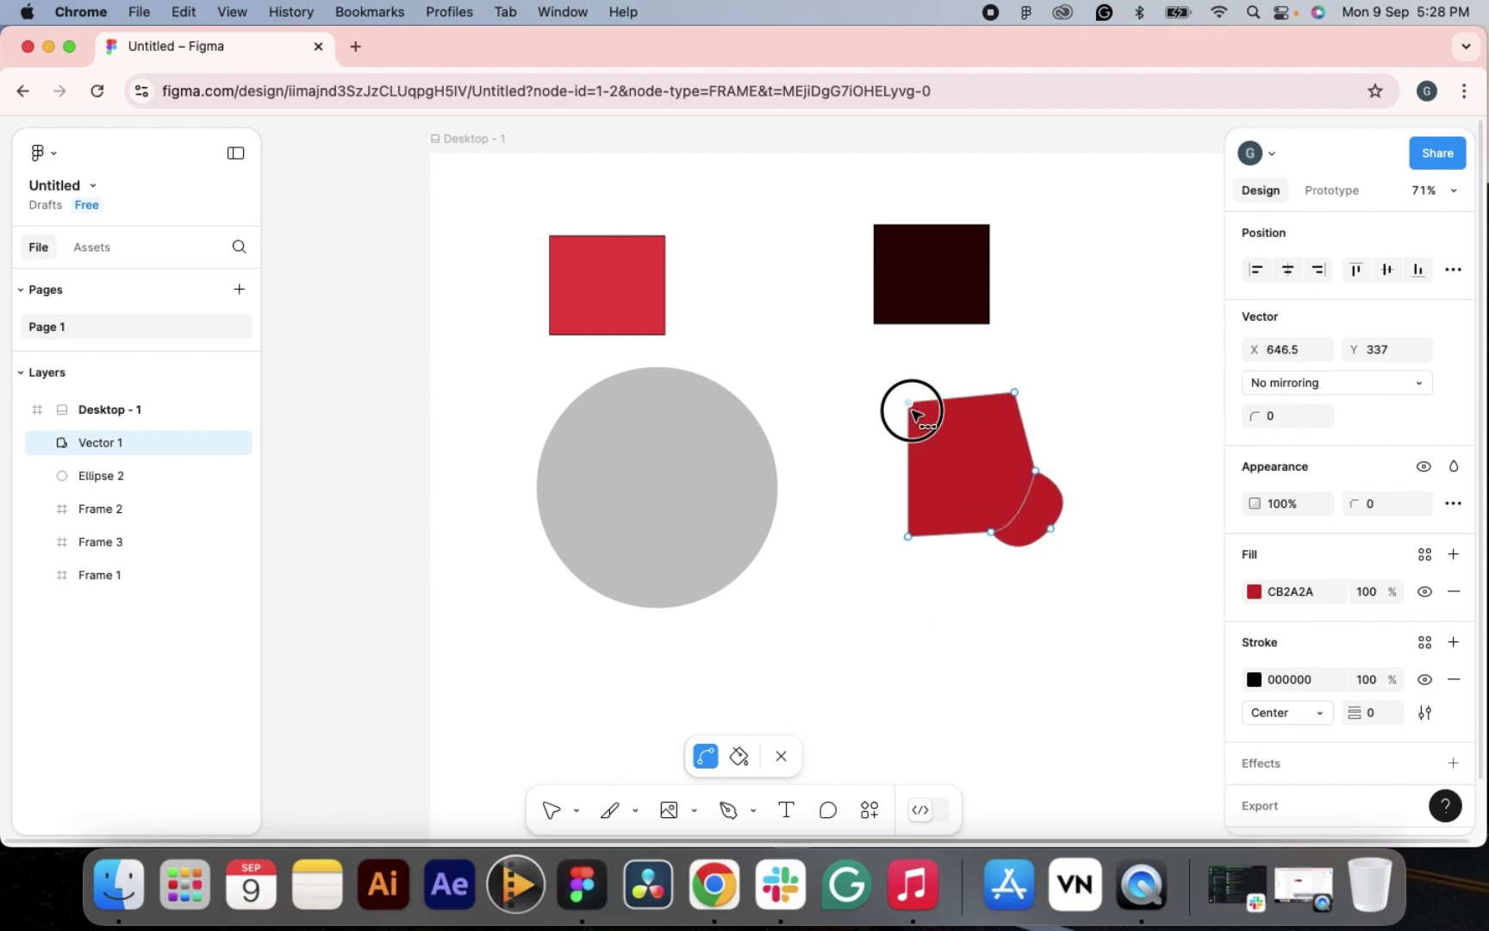
pyautogui.click(911, 406)
pyautogui.click(1030, 469)
pyautogui.click(1050, 525)
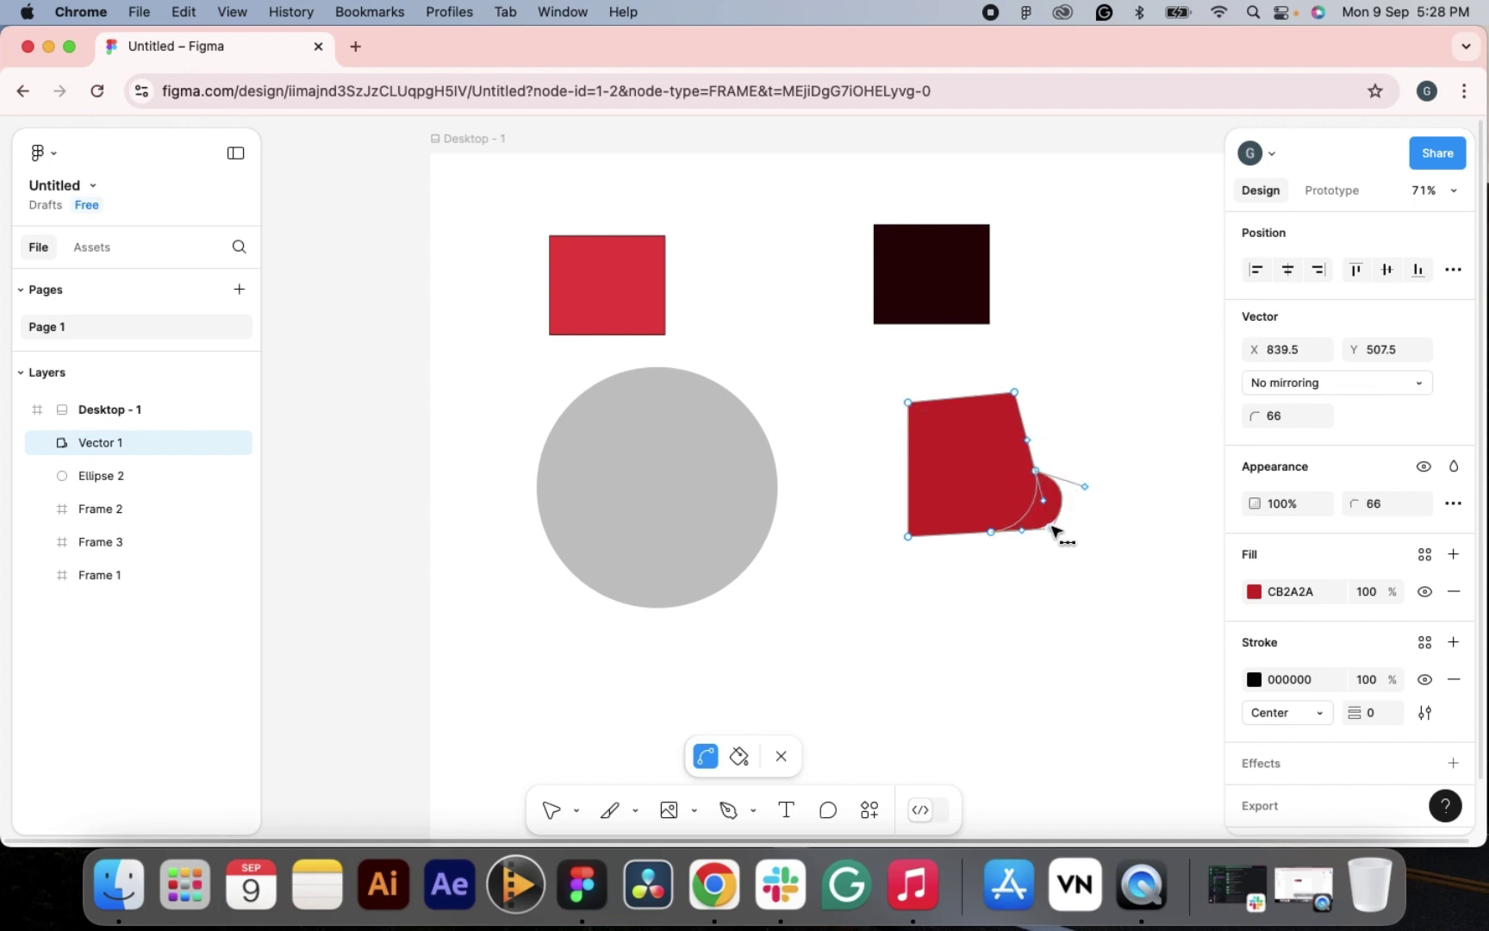
pyautogui.click(1050, 524)
pyautogui.click(1050, 525)
pyautogui.click(1037, 473)
pyautogui.press('Escape')
pyautogui.press('Escape')
pyautogui.doubleClick(1019, 462)
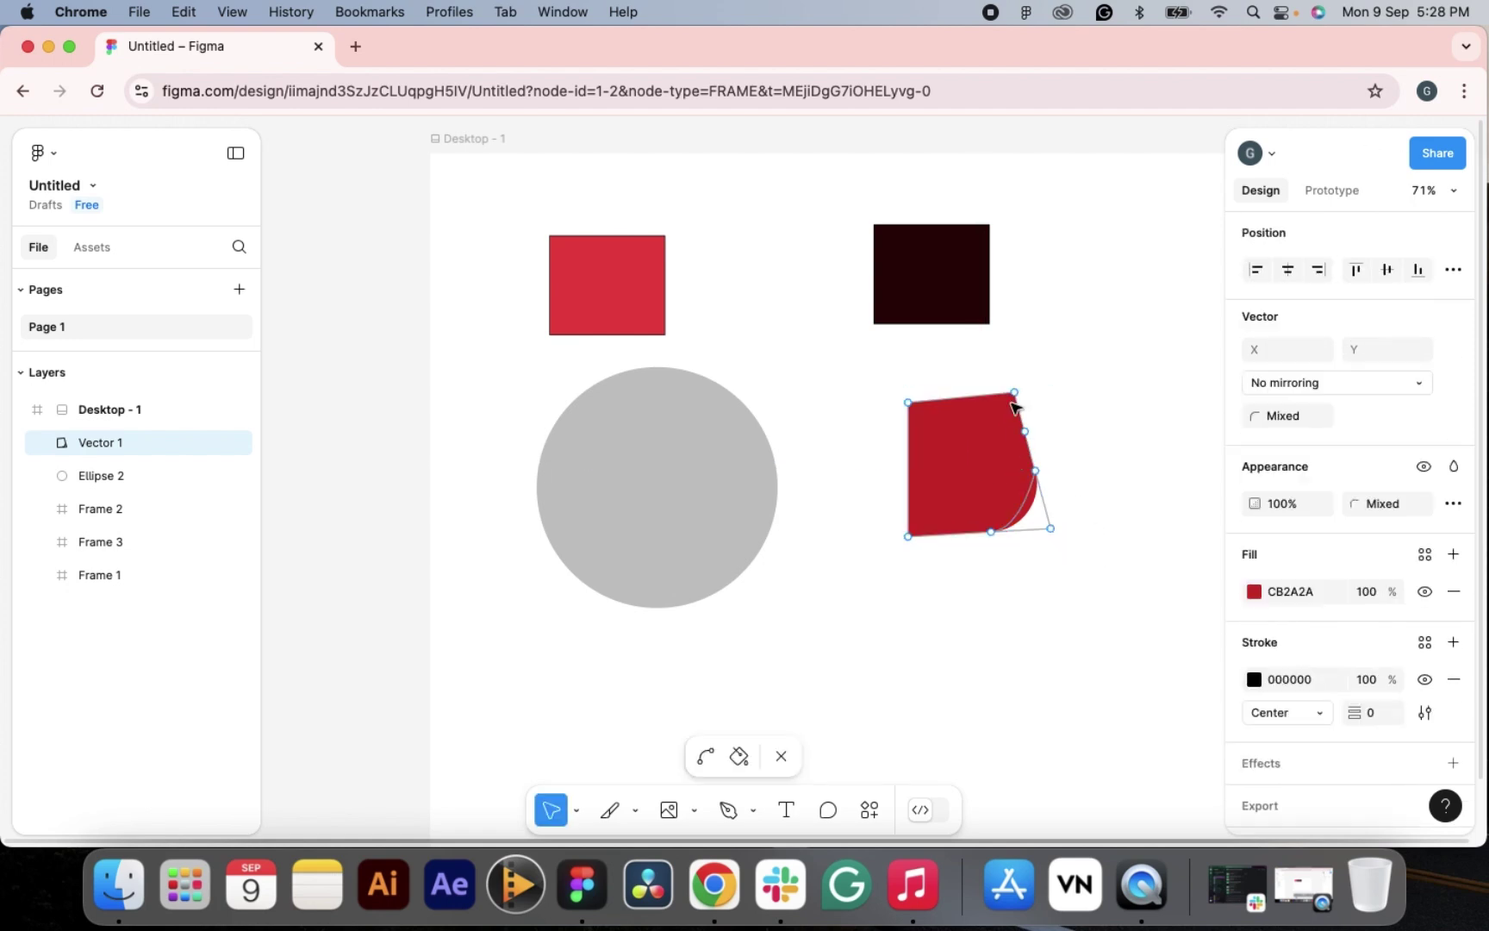
pyautogui.click(1015, 396)
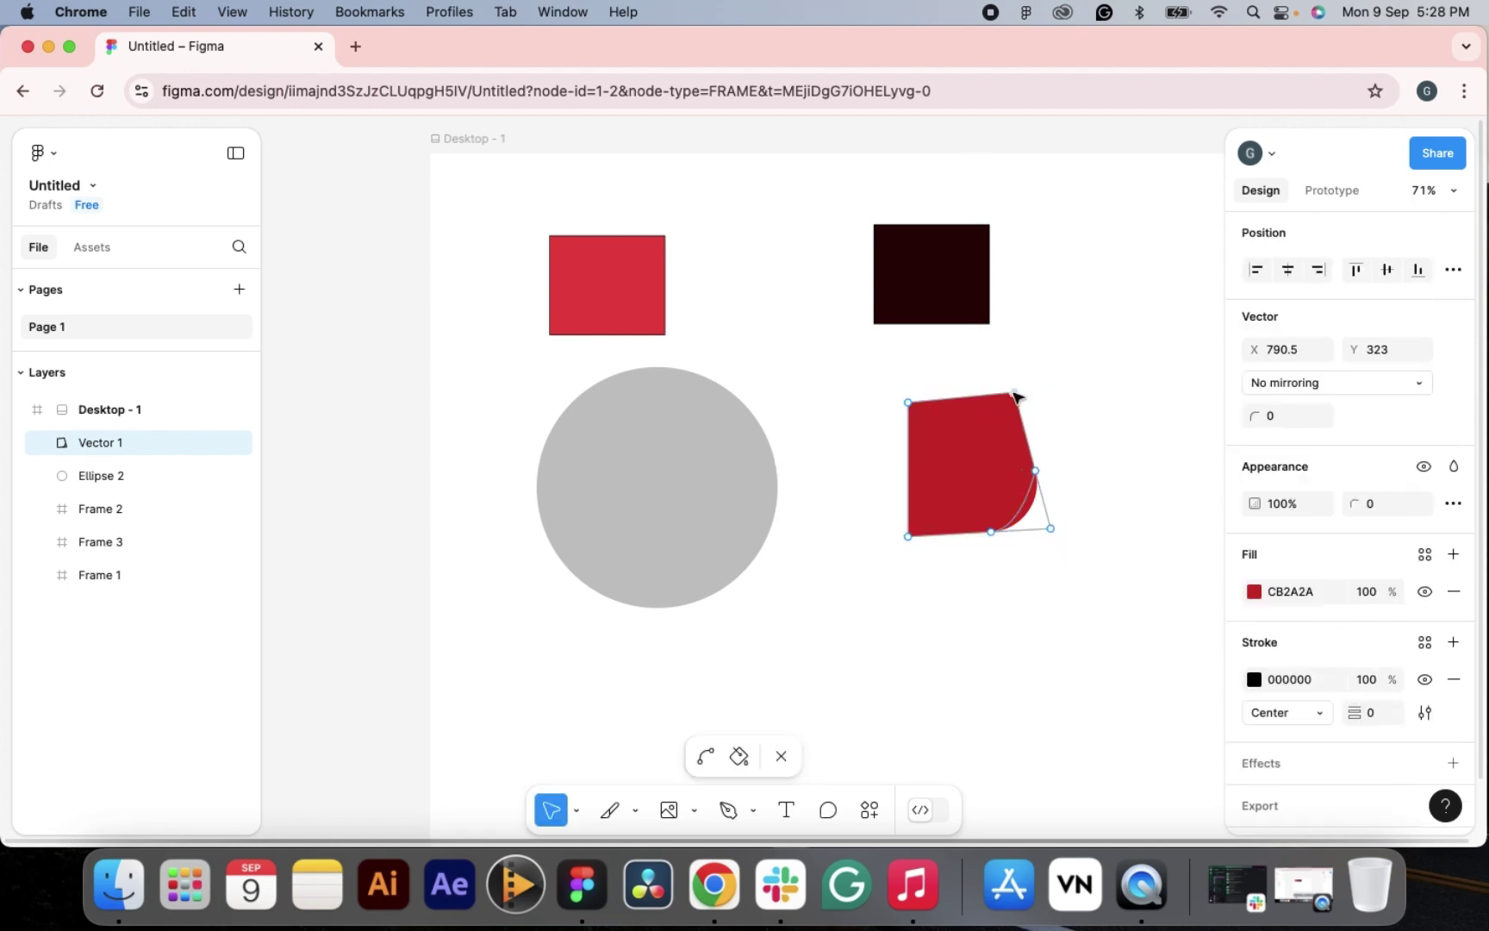
pyautogui.click(784, 758)
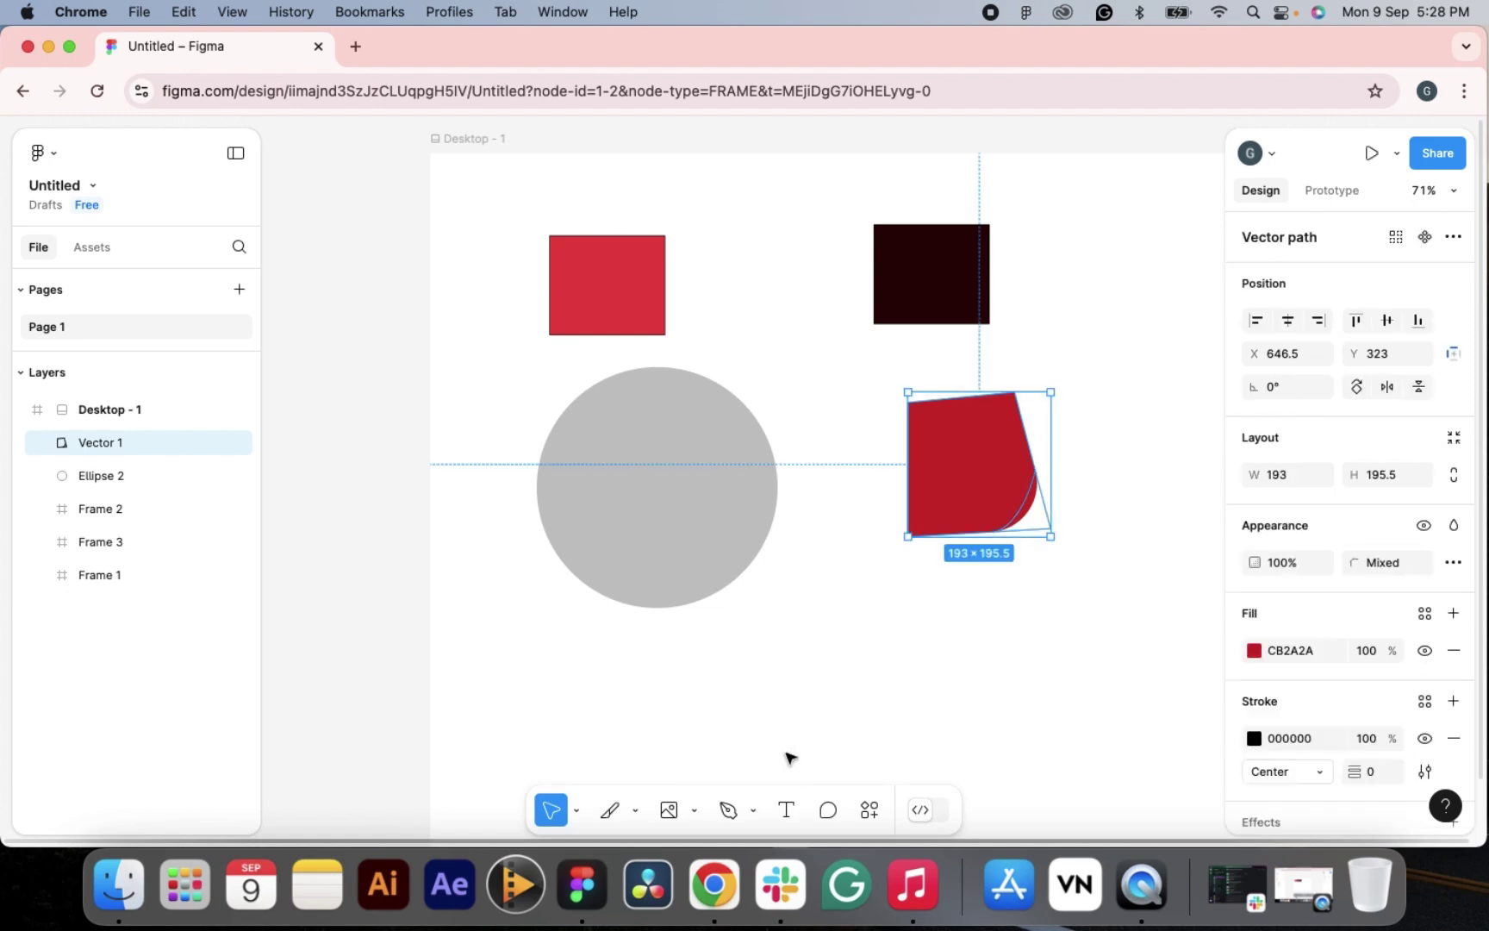
# - Try to delete the red shape's lower-left vertex and redraw it with the Pen tool
pyautogui.doubleClick(954, 500)
pyautogui.click(892, 530)
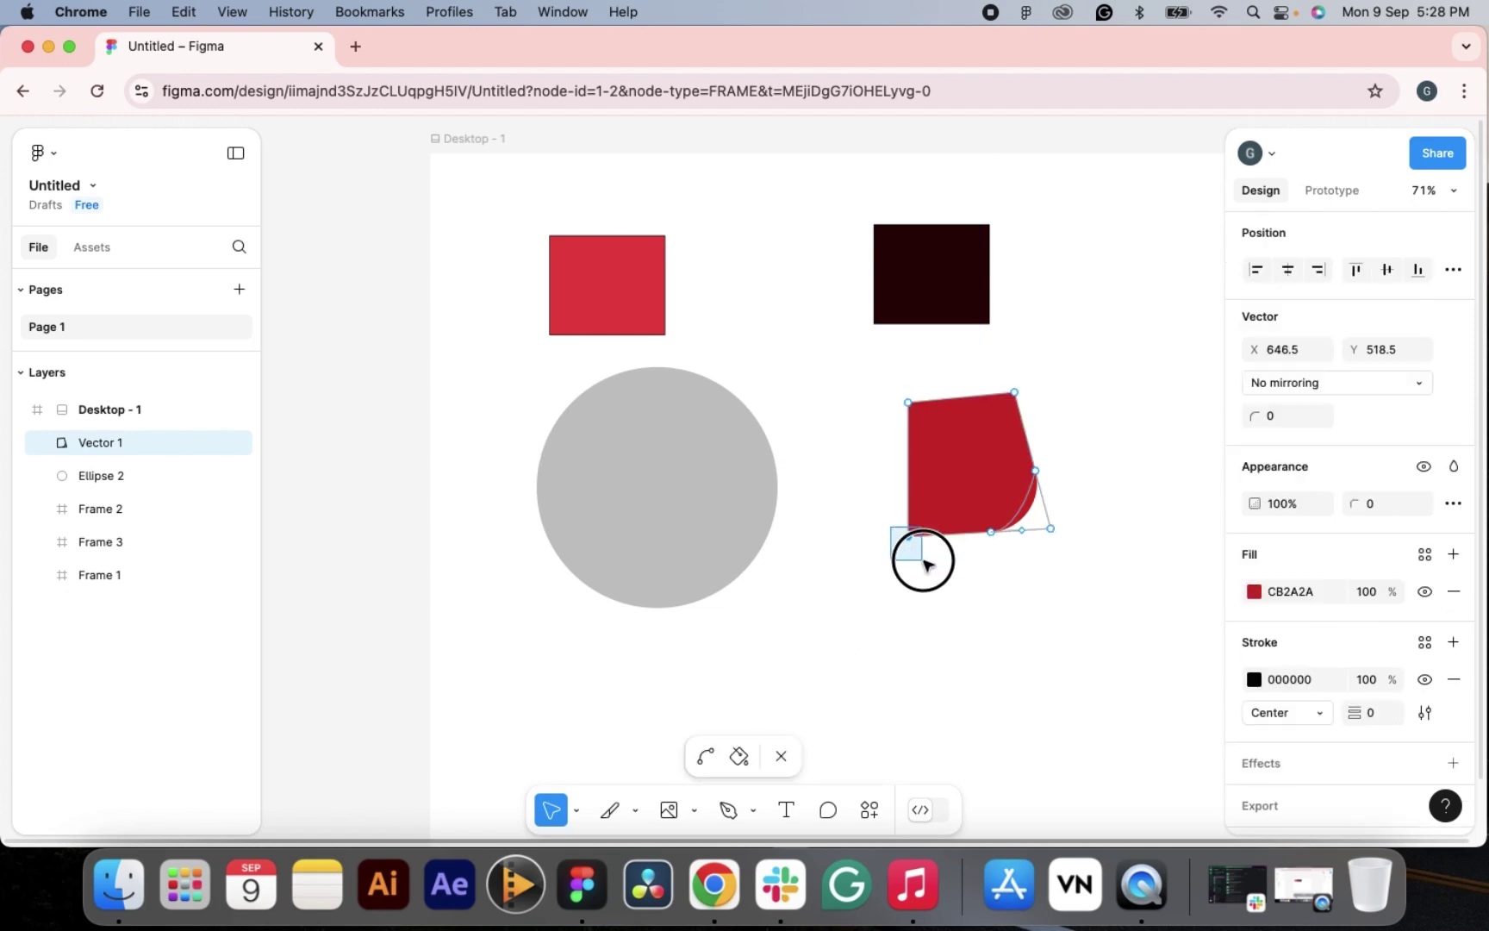
pyautogui.press('BackSpace')
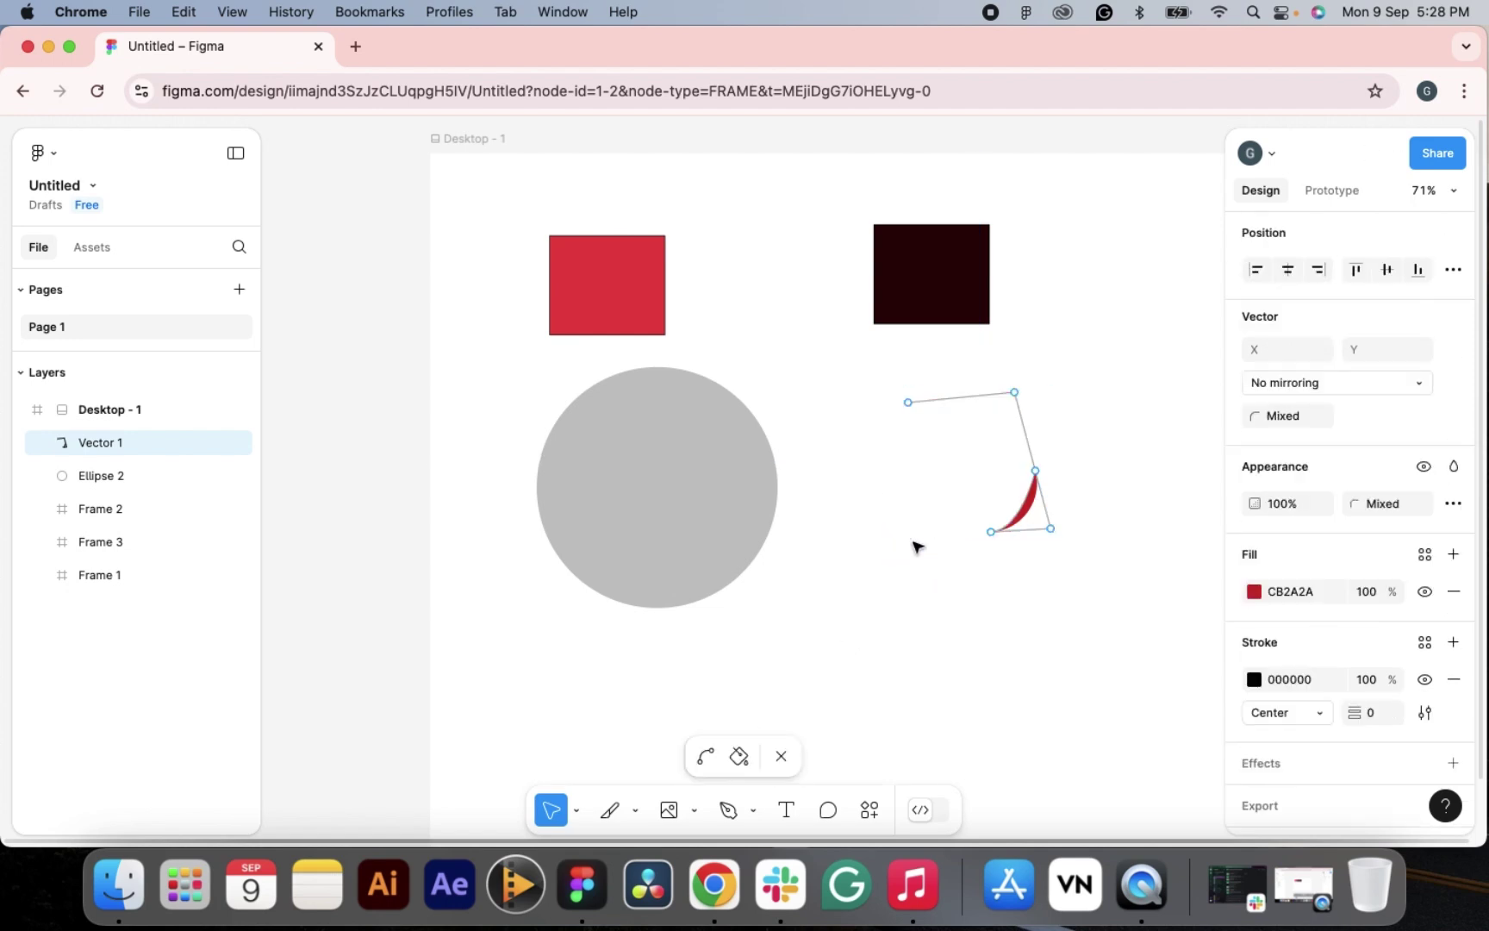
pyautogui.press('p')
pyautogui.click(910, 537)
pyautogui.press('Escape')
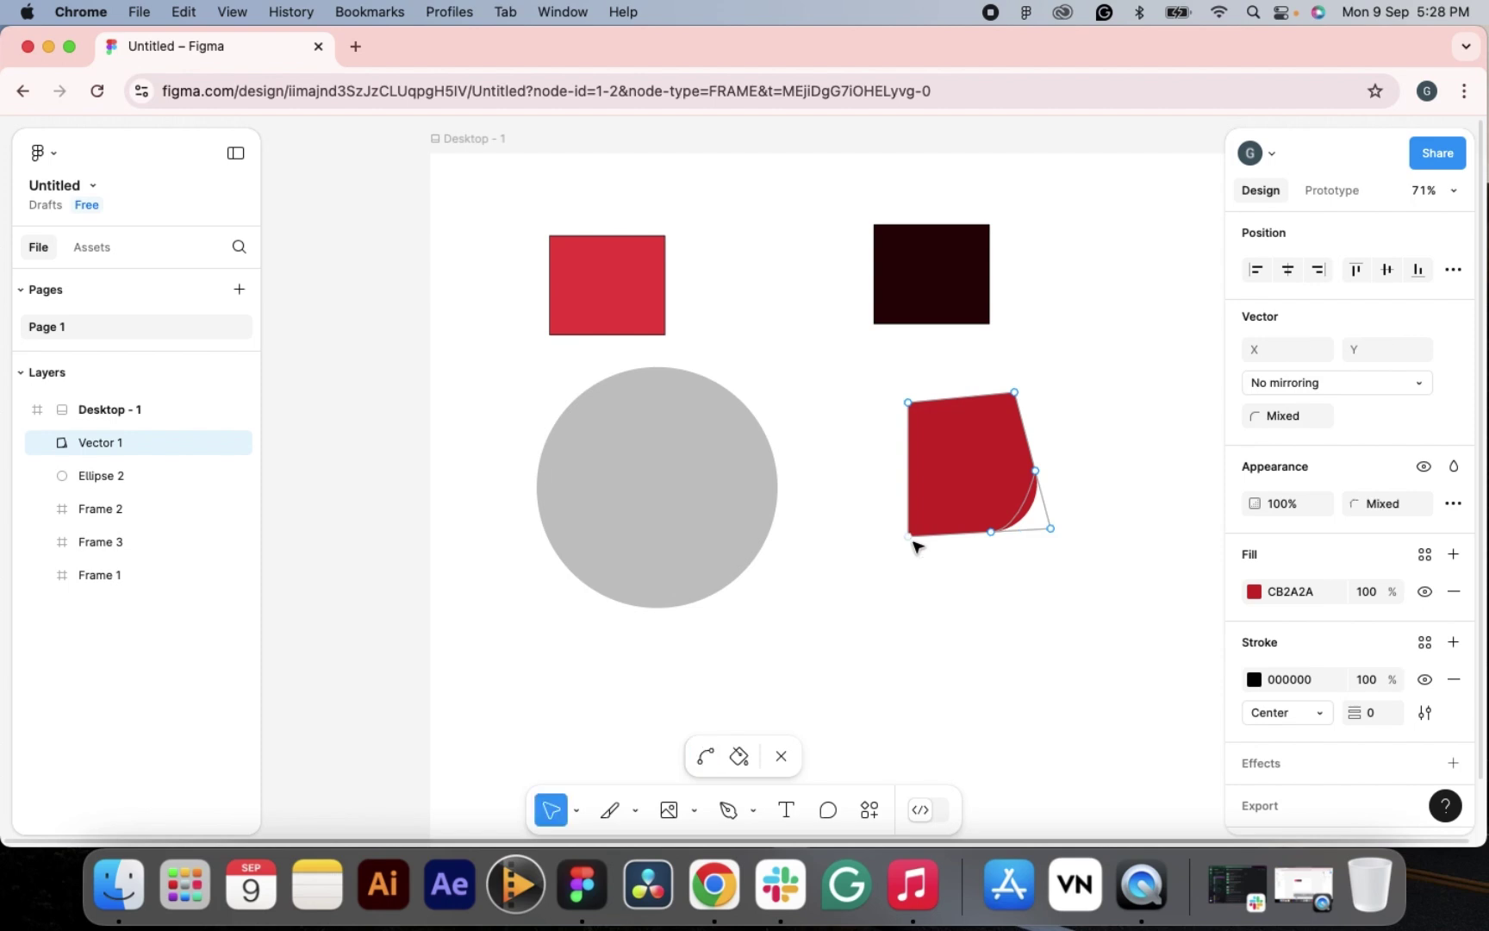
# - Finish editing the vector and move the red shape to X 623, Y 354
pyautogui.click(760, 763)
pyautogui.press('Escape')
pyautogui.moveTo(984, 531); pyautogui.dragTo(952, 493)
# - Add the text "hello" below the grey circle at Y 708 and centre it horizontally in the Desktop - 1 frame
pyautogui.click(788, 809)
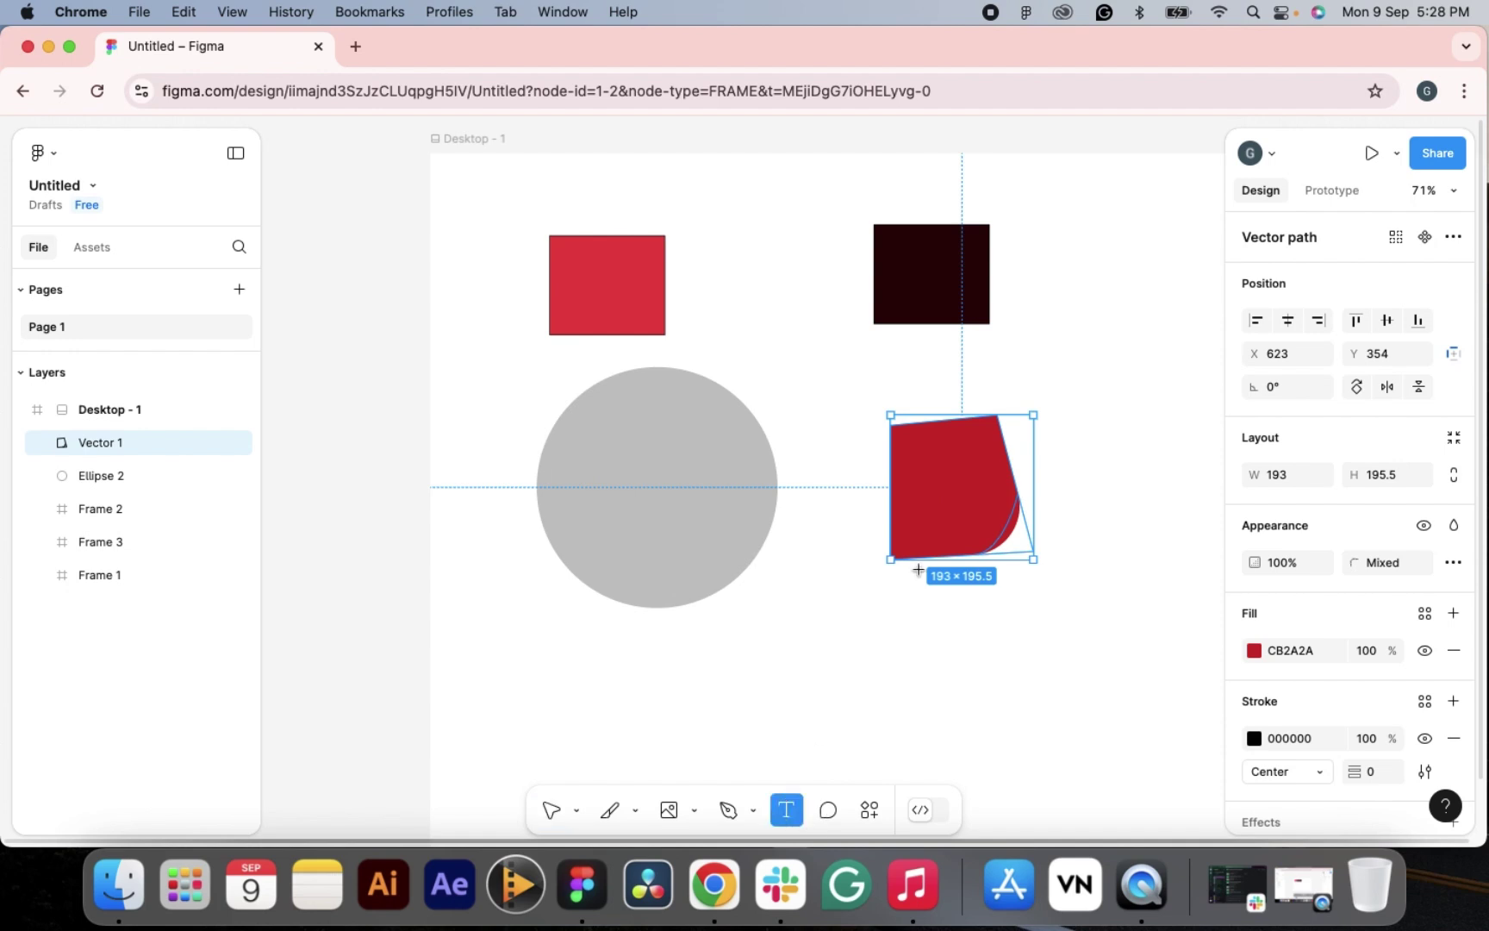
pyautogui.click(703, 676)
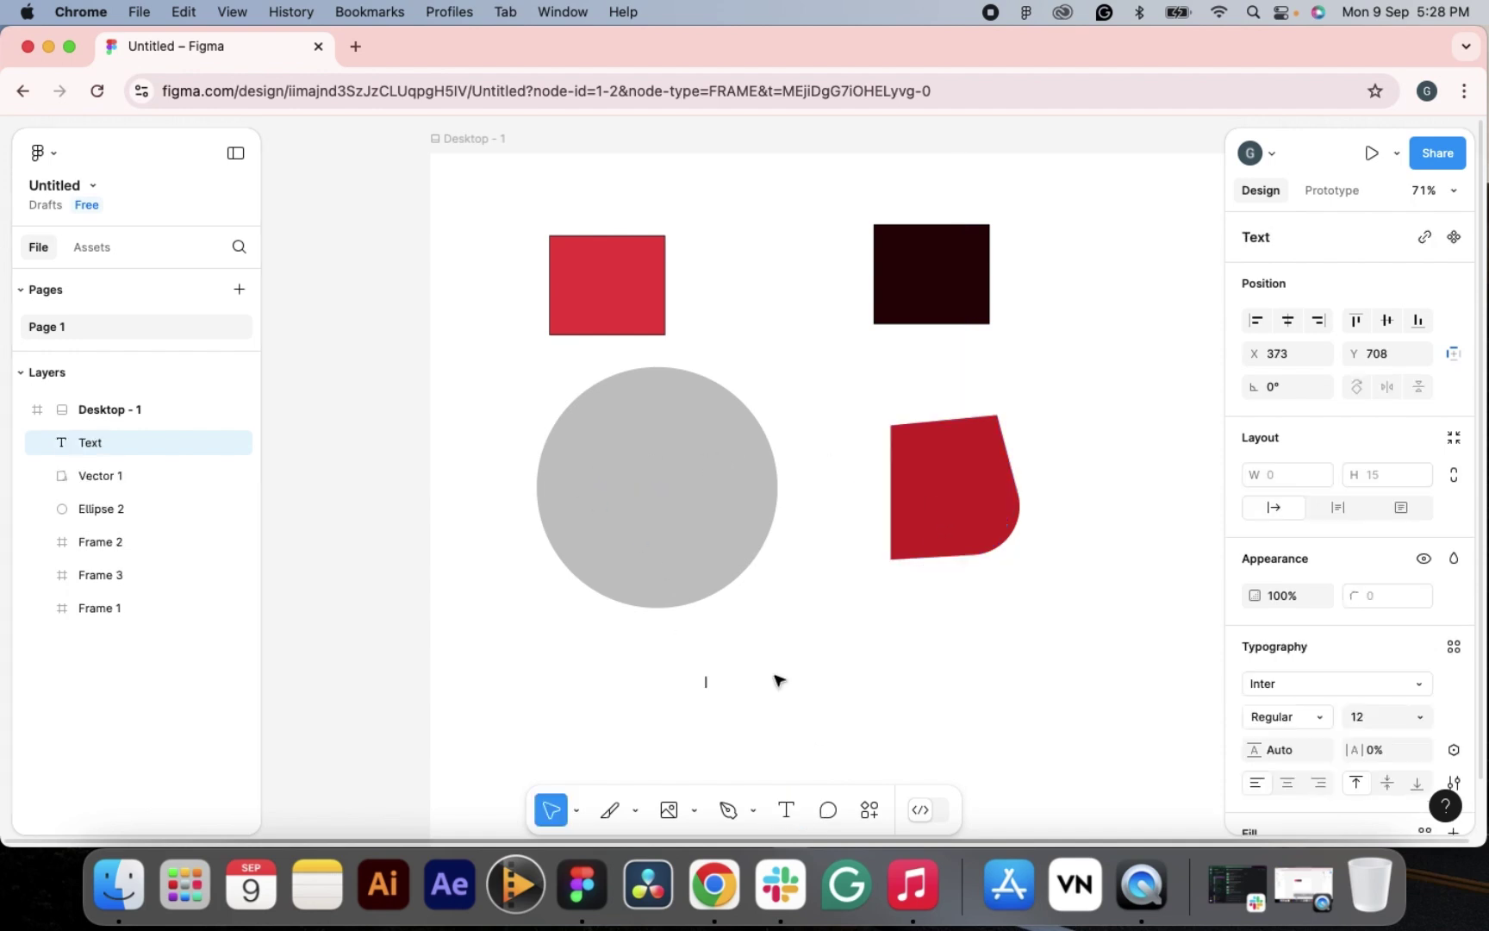
pyautogui.write('hello')
pyautogui.press('Escape')
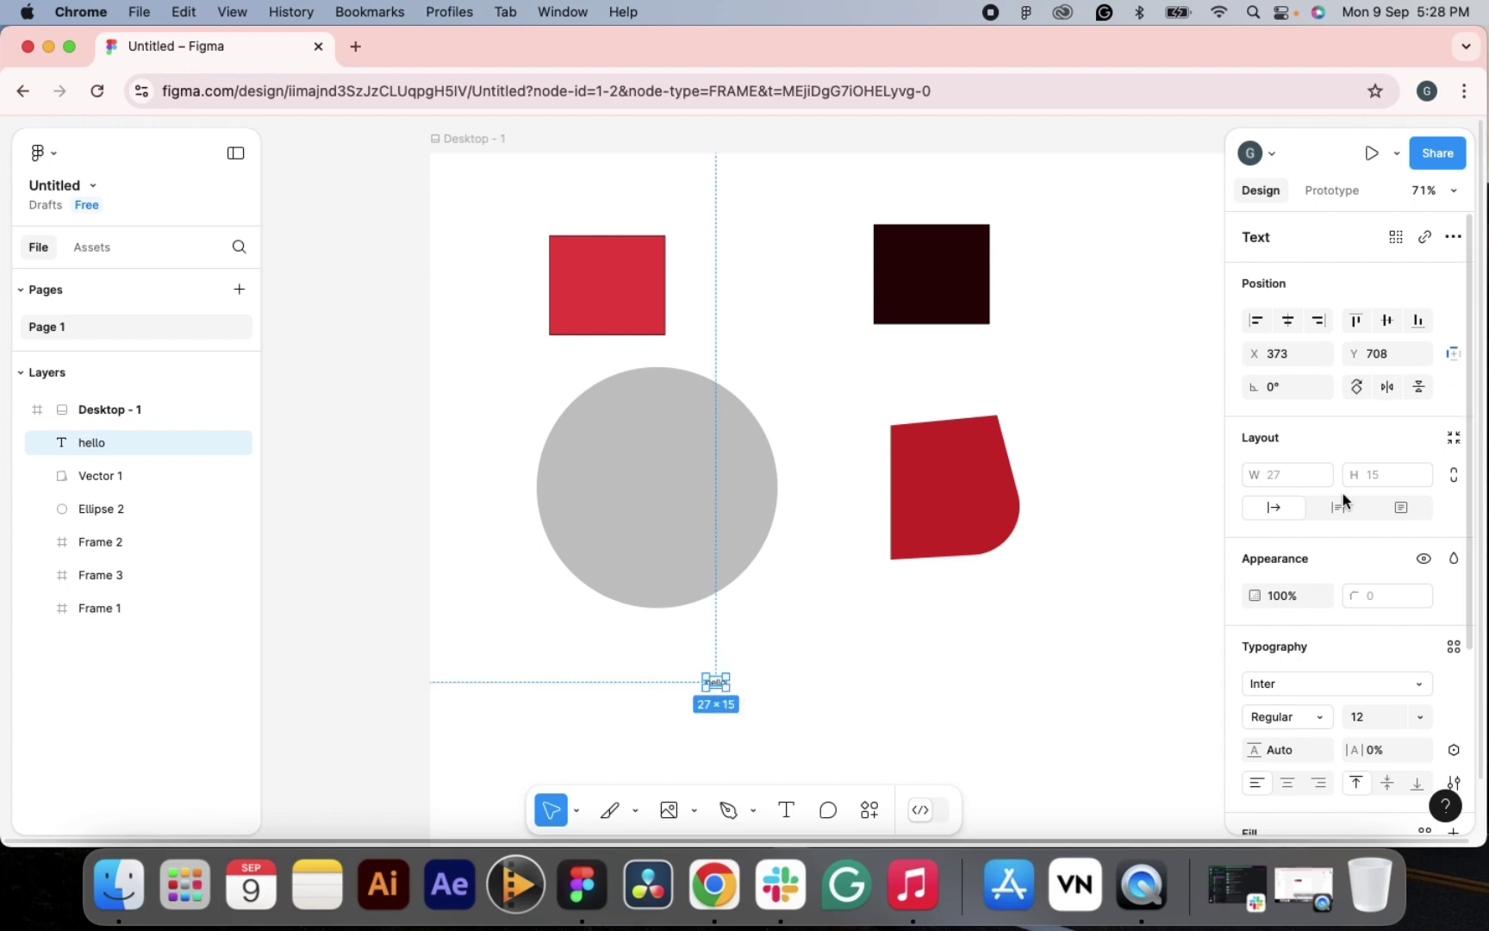
pyautogui.click(1290, 321)
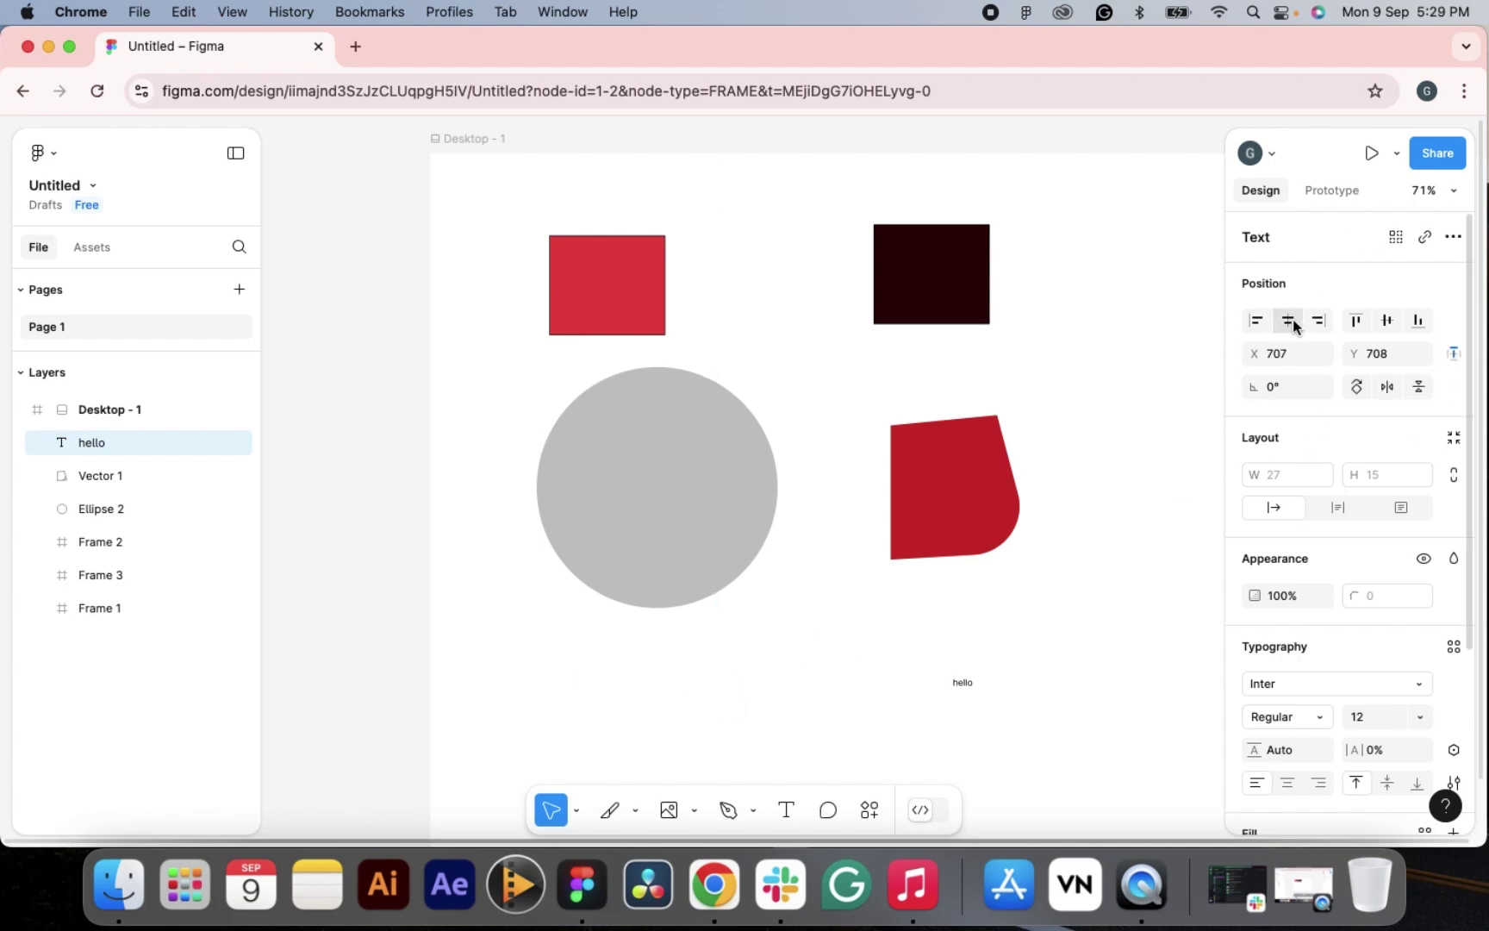
# - Set the font size of the "hello" text to 36 and deselect it
pyautogui.scroll(-5, 1060, 623)
pyautogui.scroll(5, 1060, 622)
pyautogui.moveTo(1105, 594); pyautogui.dragTo(974, 419)
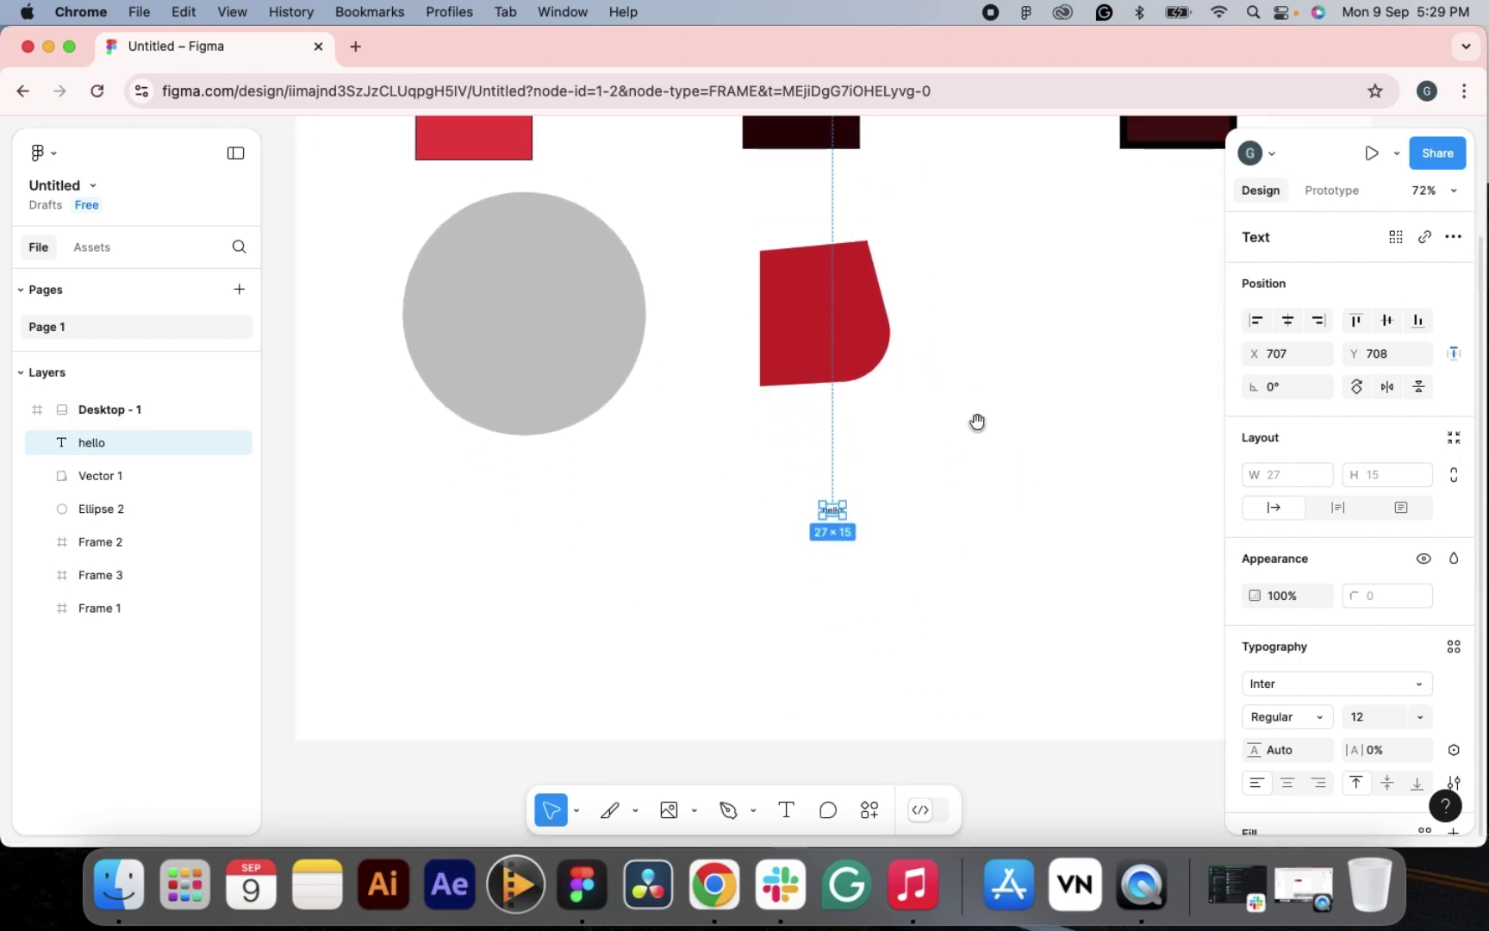
pyautogui.click(1412, 712)
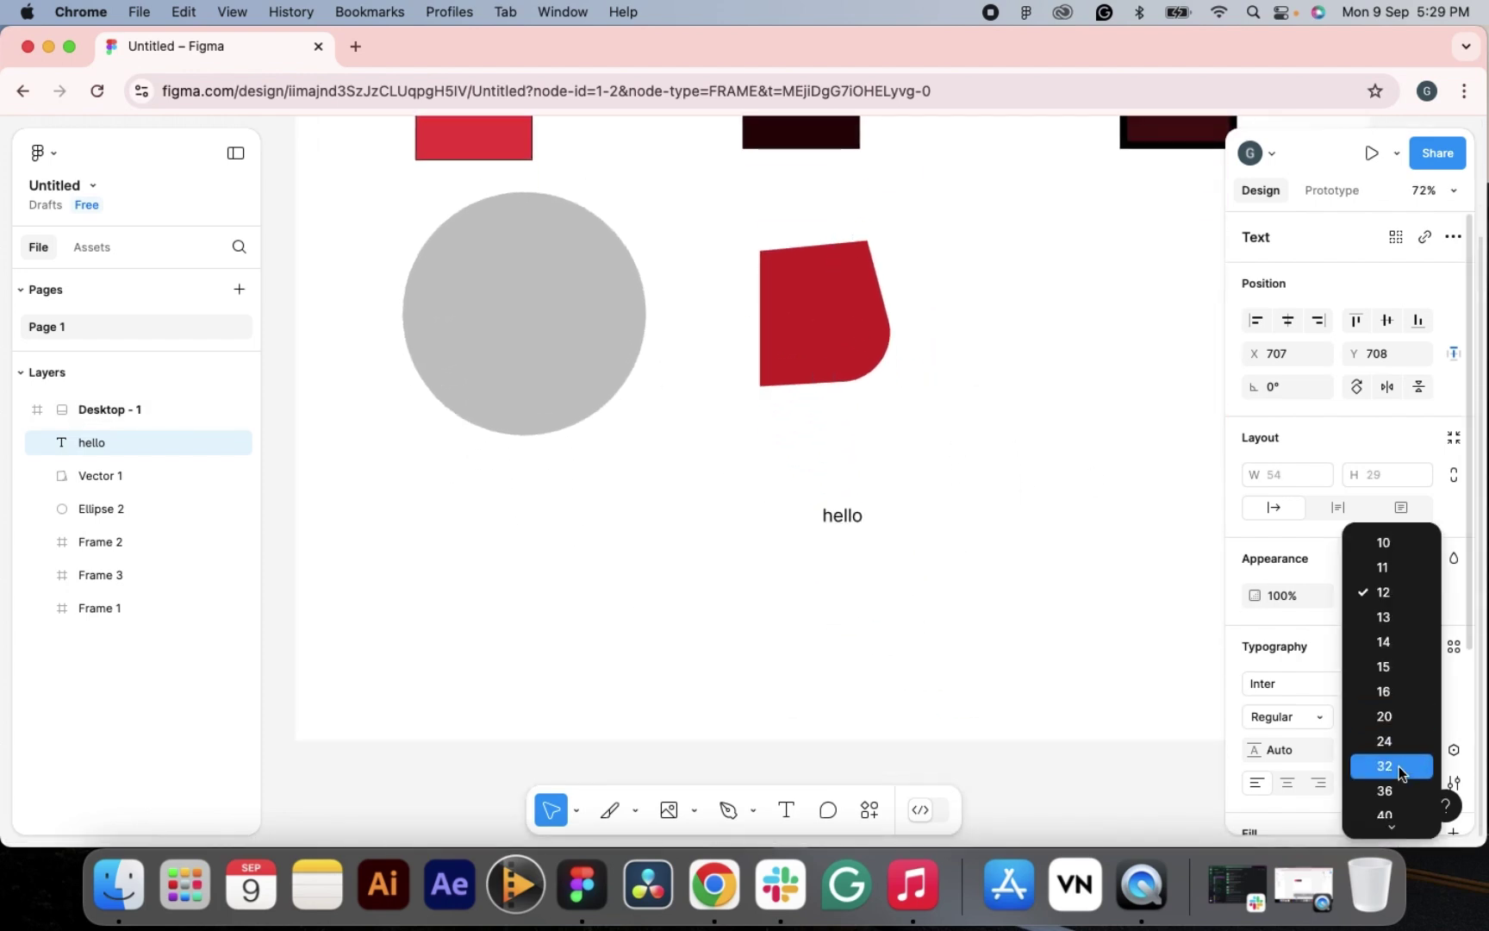
pyautogui.click(1389, 790)
pyautogui.click(950, 609)
# - Change the font of the "hello" text to Instrument Sans
pyautogui.scroll(-3, 951, 609)
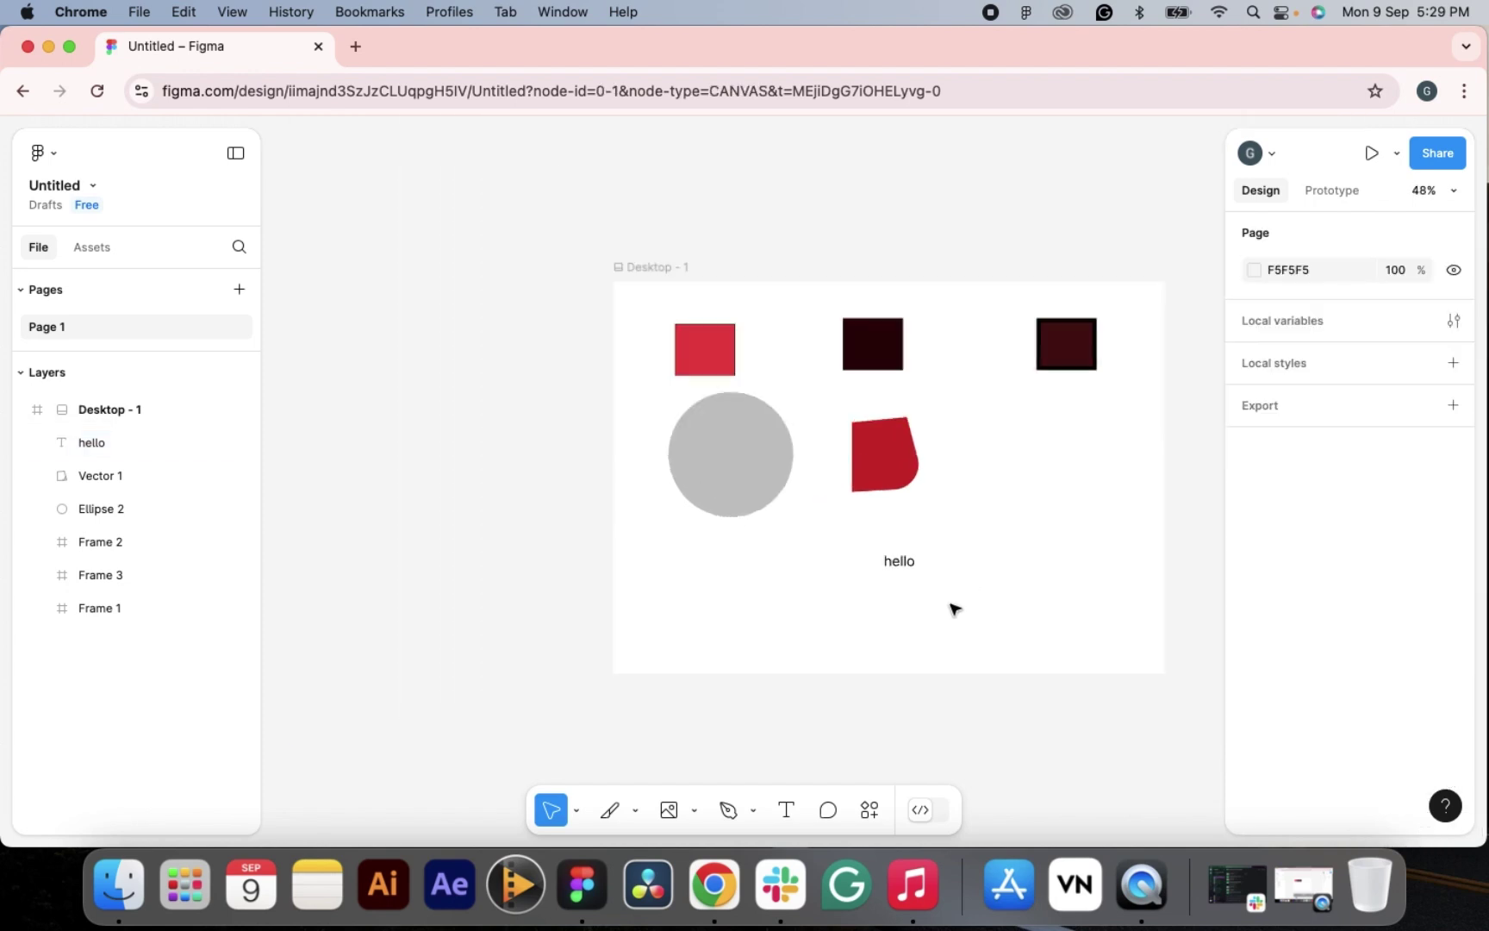
pyautogui.scroll(3, 951, 608)
pyautogui.click(885, 535)
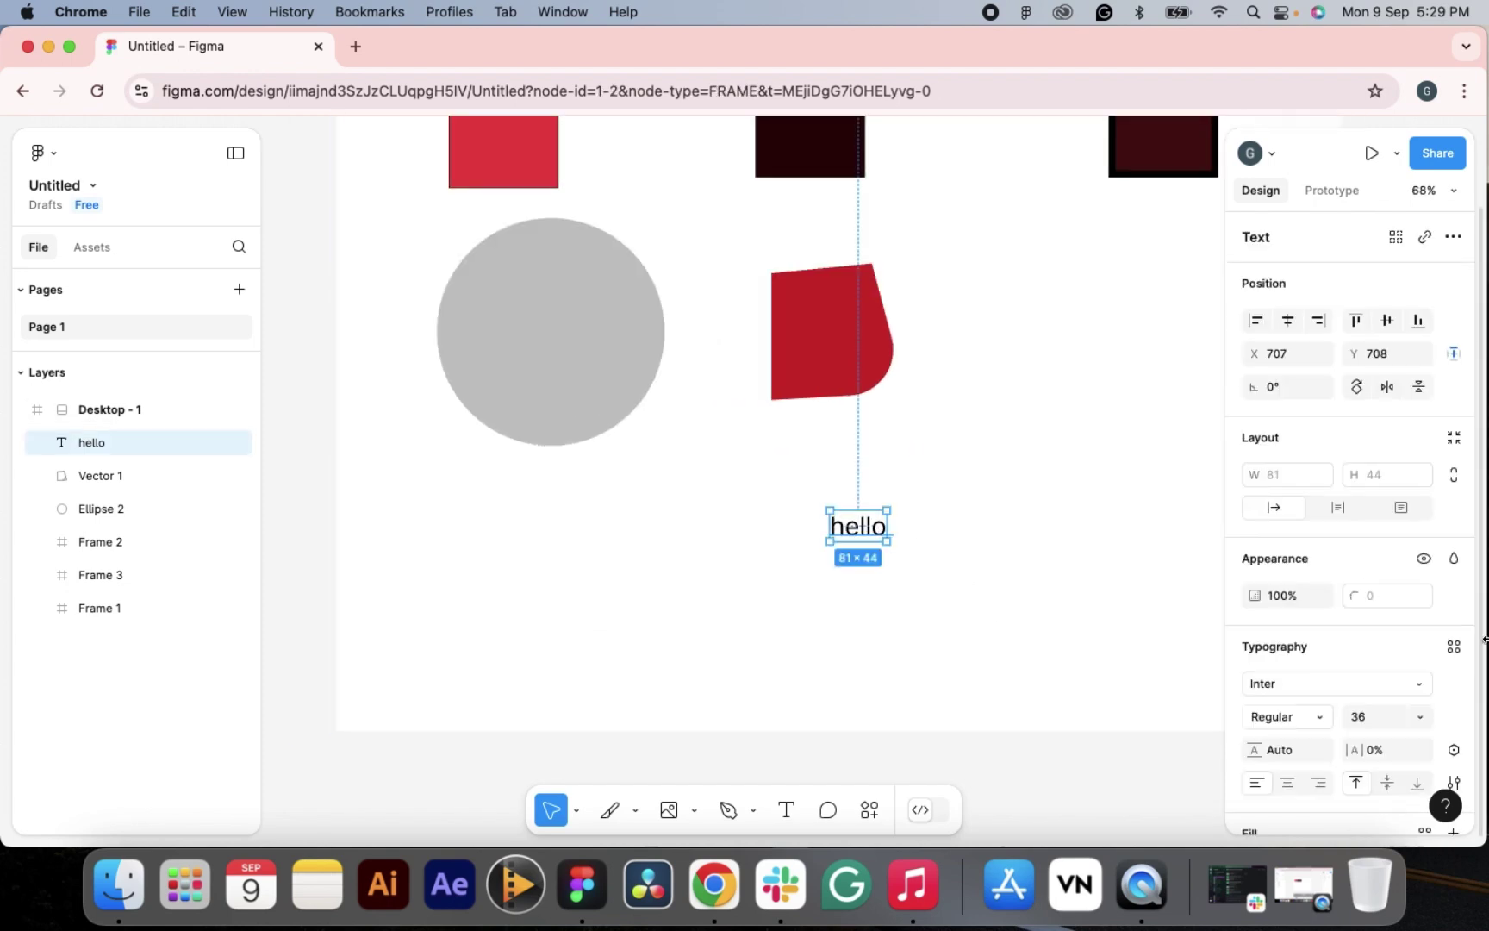
pyautogui.click(1302, 686)
pyautogui.click(1078, 552)
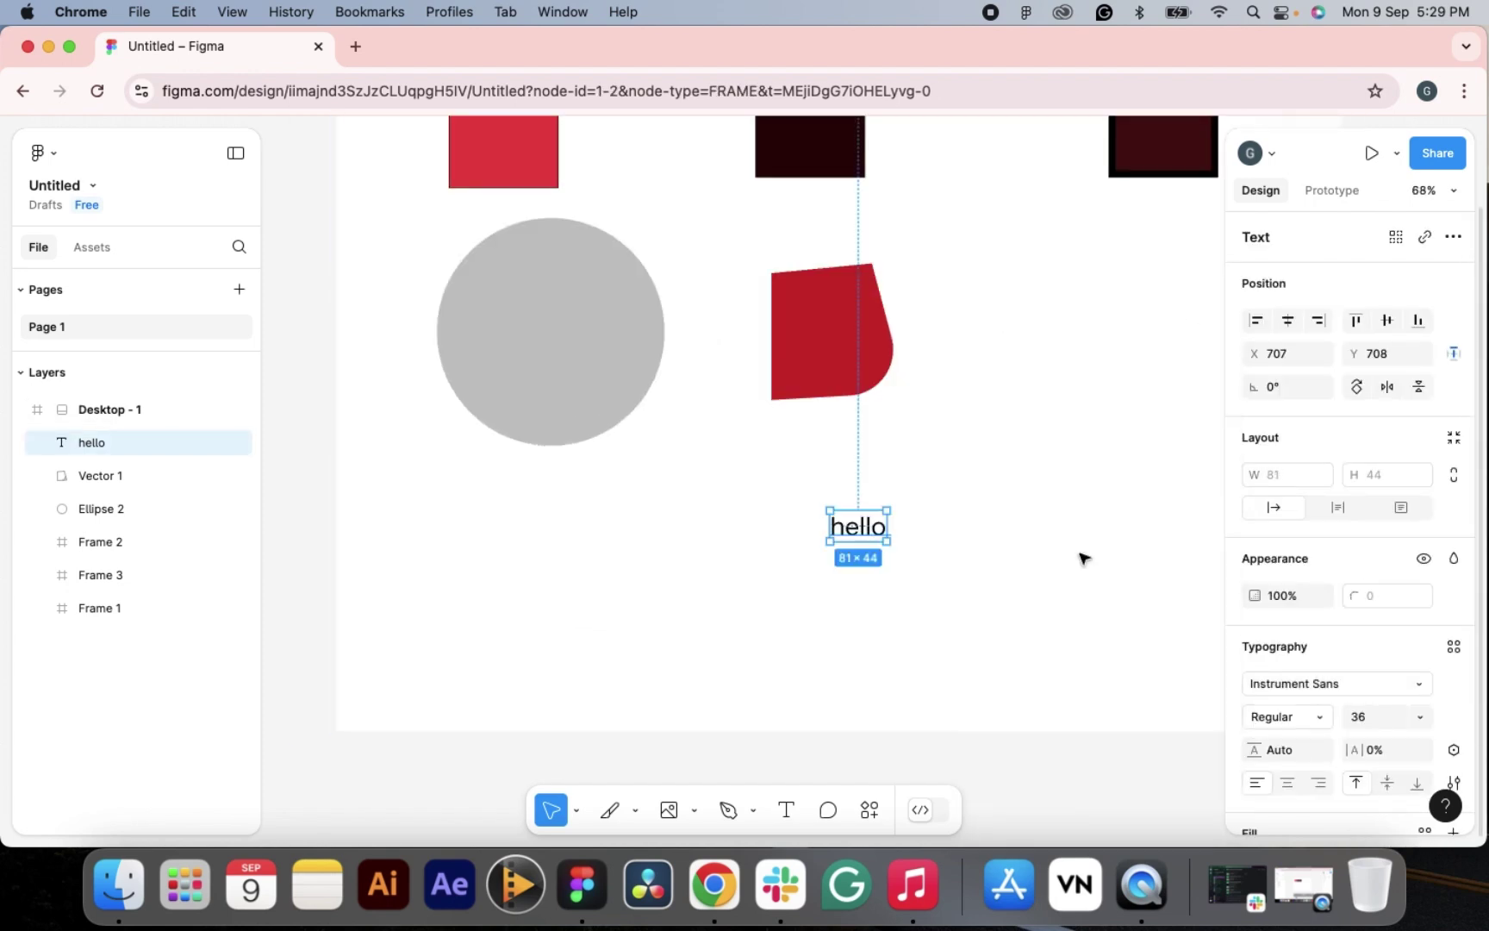
# - Try the Medium, Bold, Italic and Bold Italic styles on the "hello" text and return it to Regular
pyautogui.click(1291, 717)
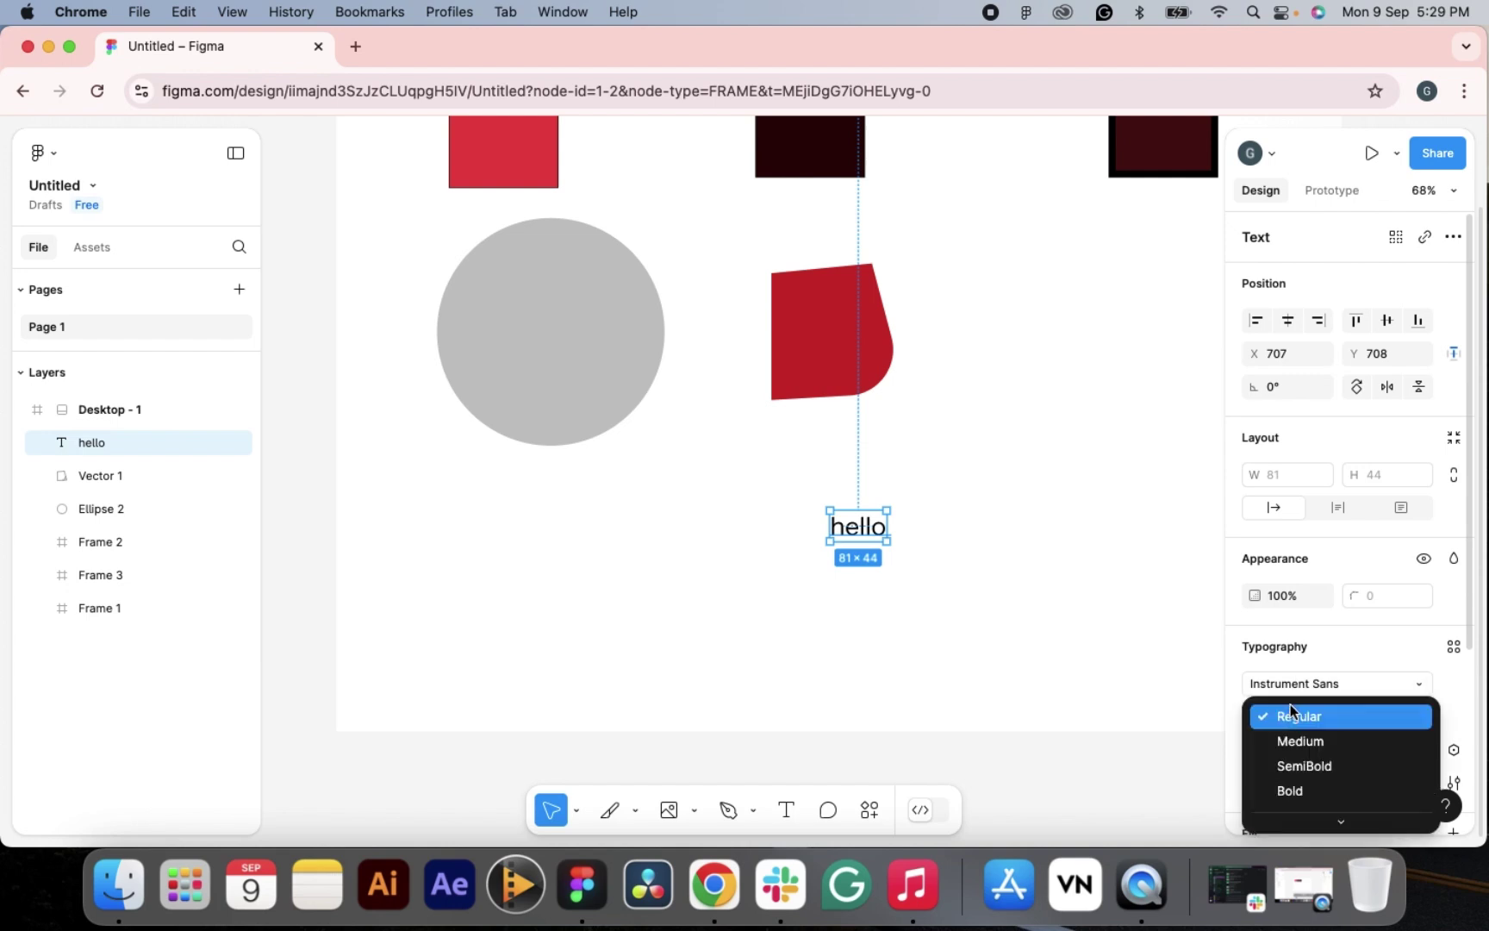
pyautogui.click(1297, 738)
pyautogui.click(1299, 715)
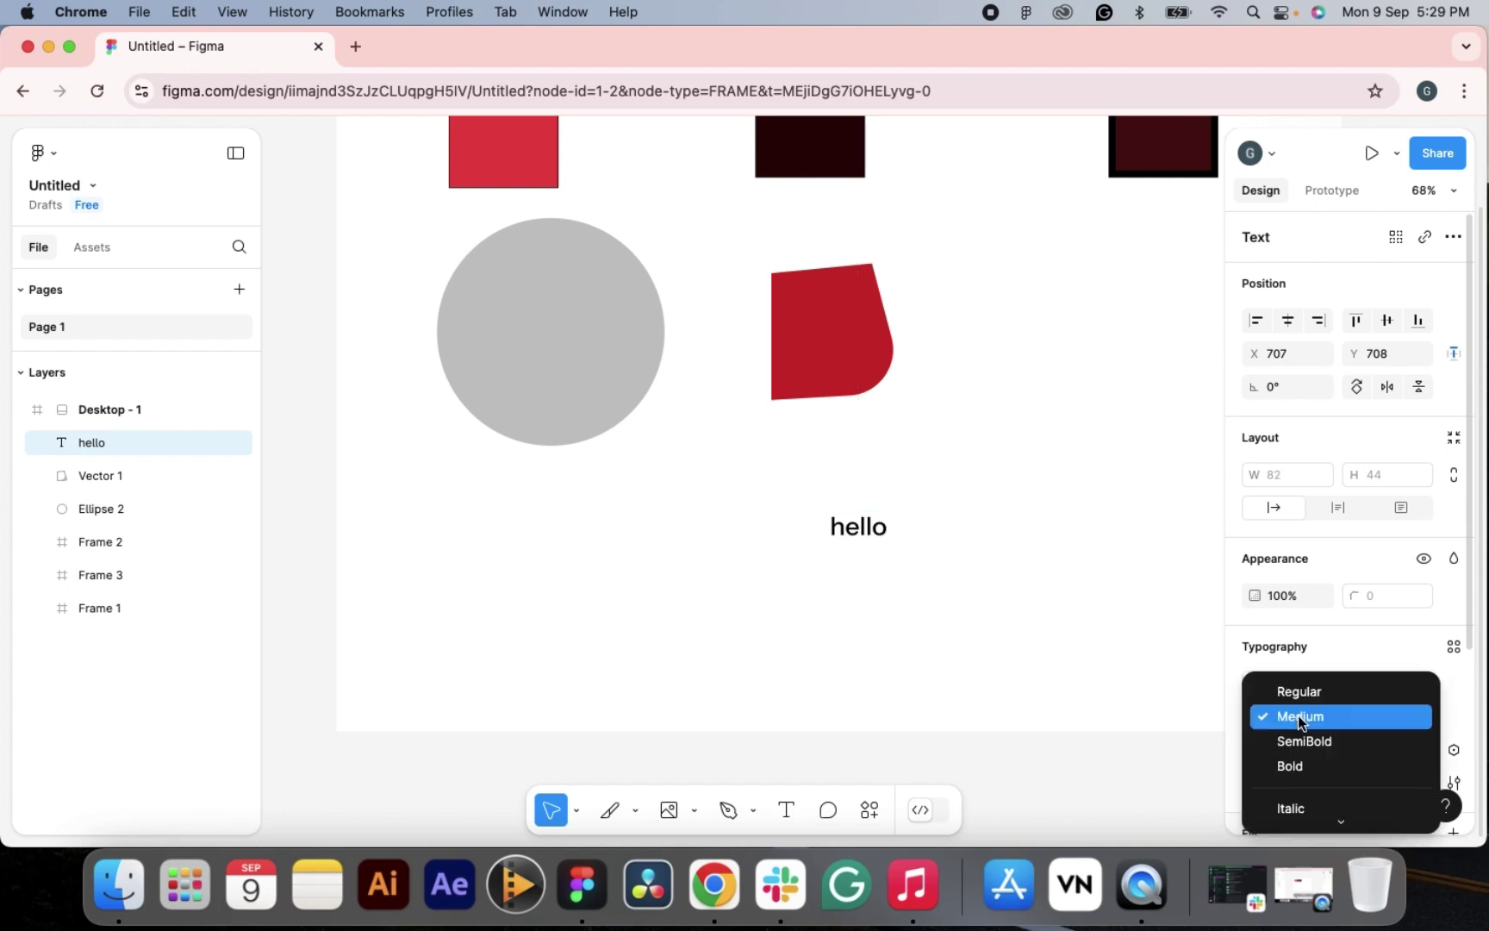
pyautogui.click(1300, 767)
pyautogui.click(1285, 717)
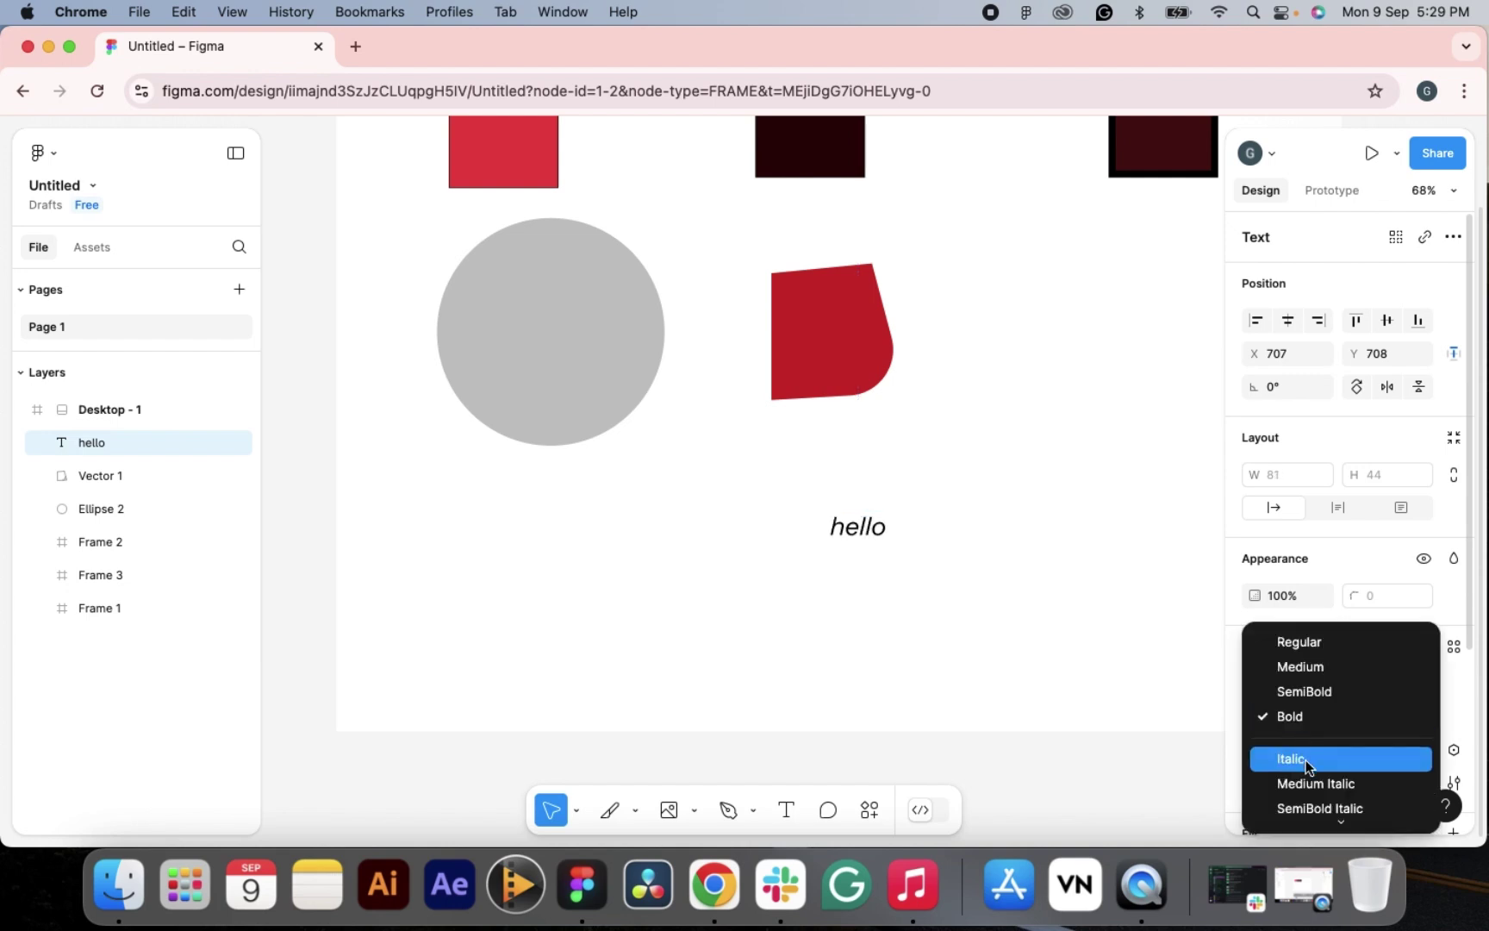
pyautogui.click(1306, 760)
pyautogui.click(1298, 722)
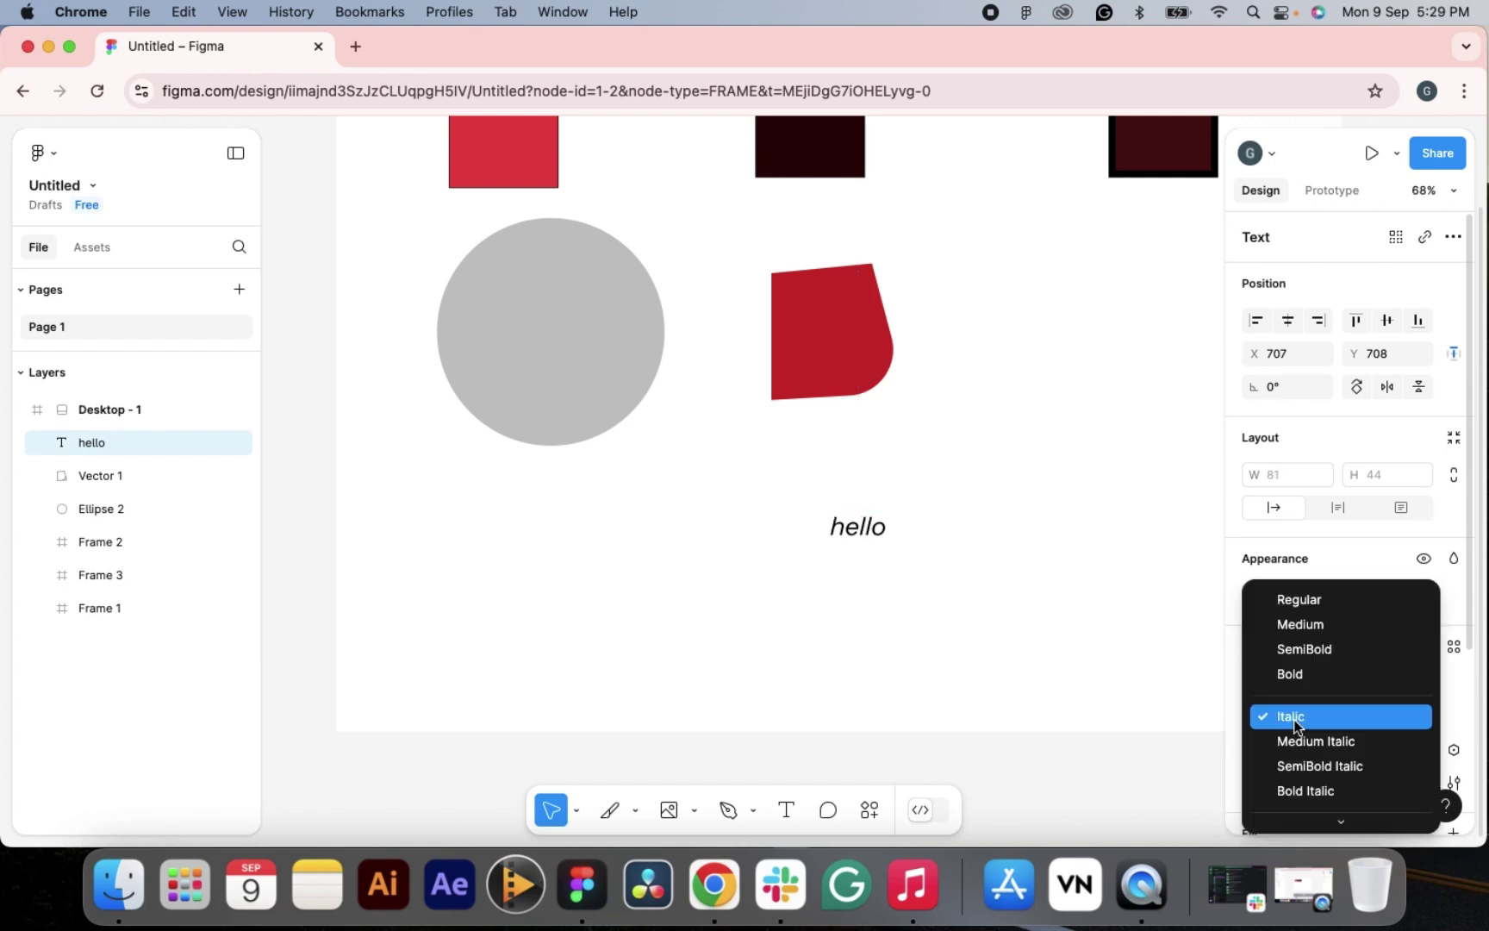
pyautogui.click(1307, 792)
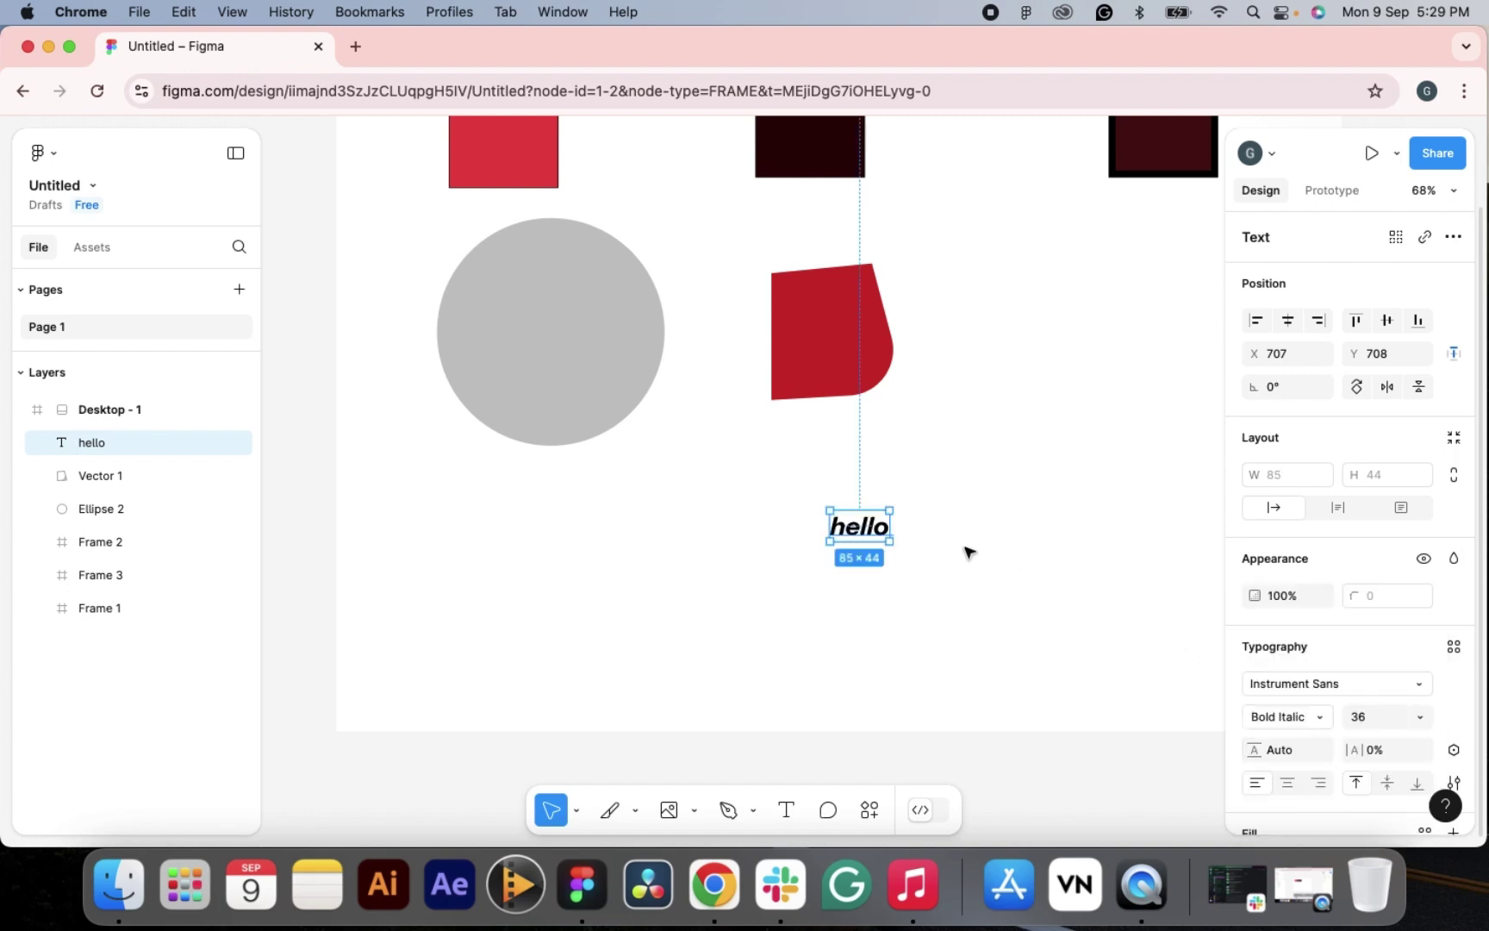
pyautogui.click(1318, 721)
pyautogui.click(1290, 533)
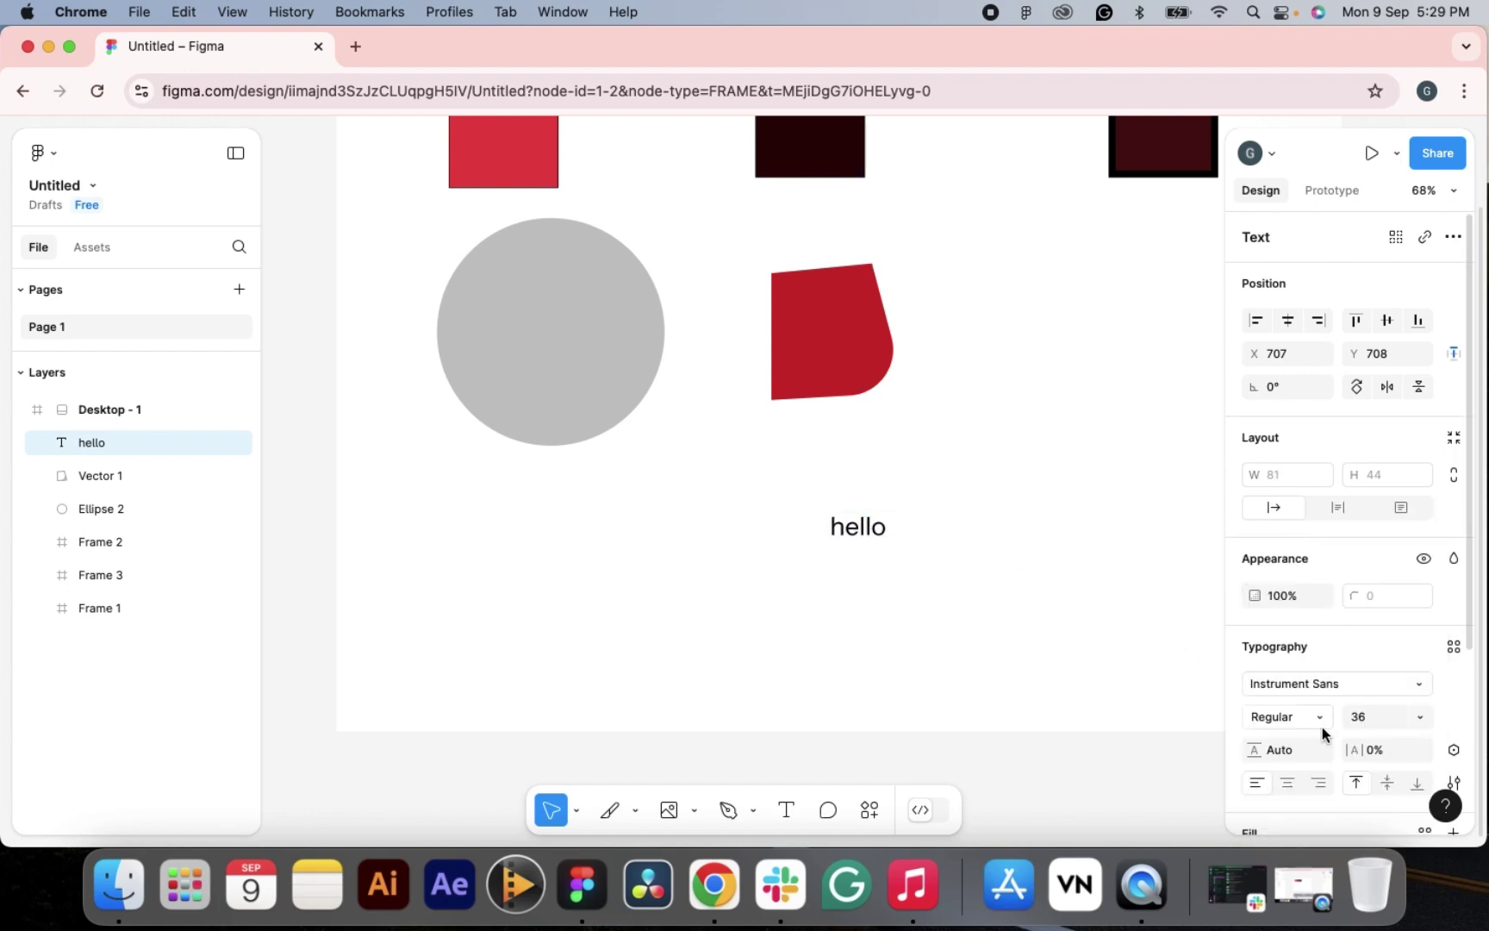
# - Set the horizontal alignment of the "hello" text to centre
pyautogui.scroll(-5, 1322, 726)
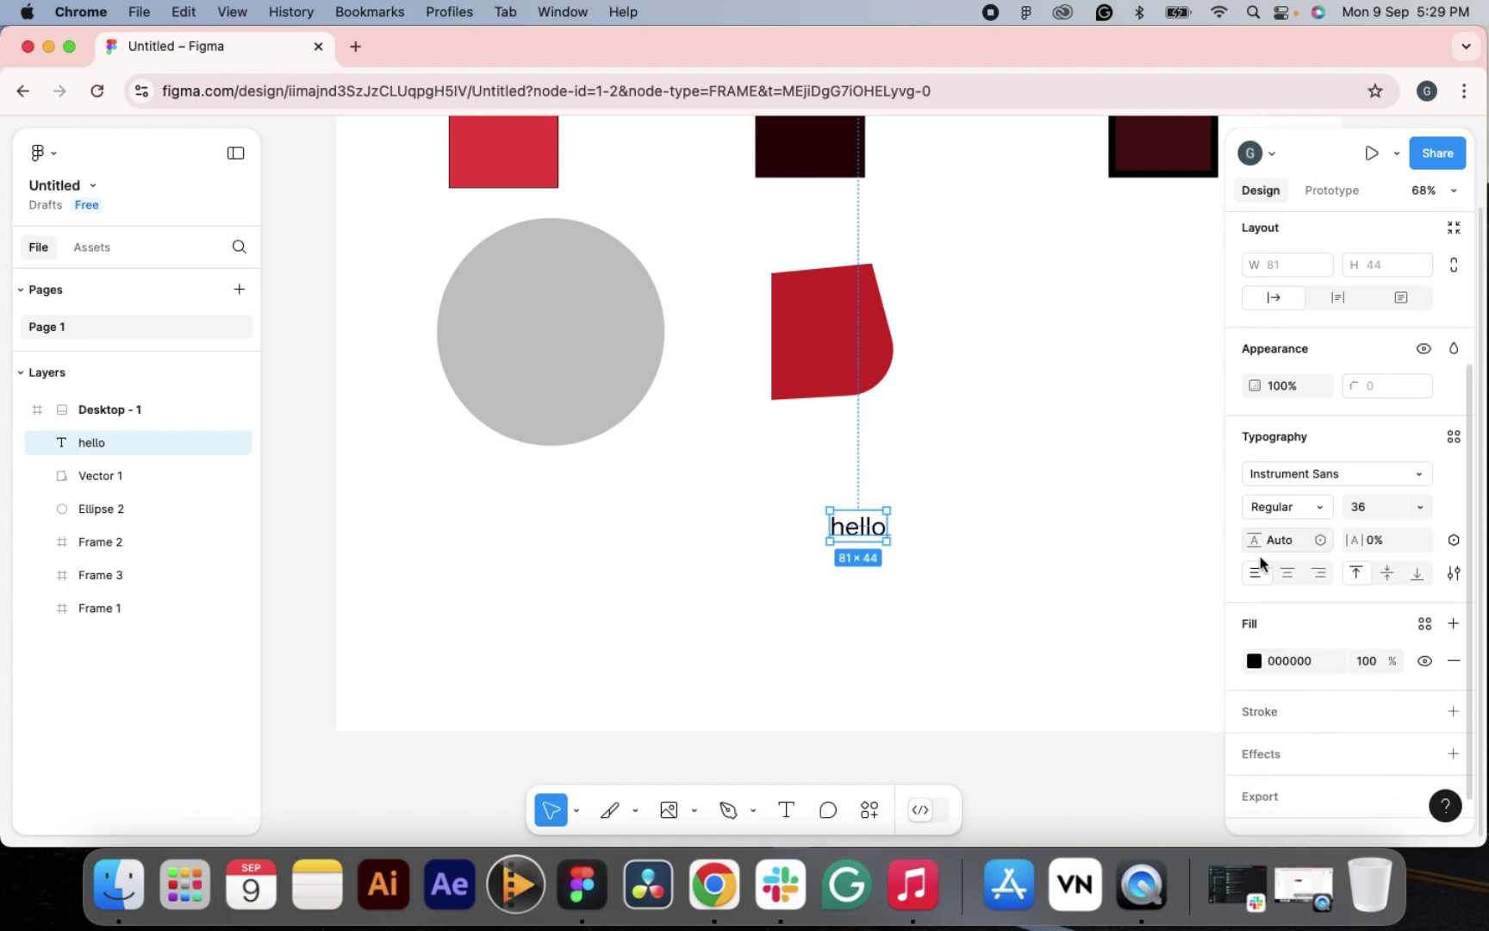
pyautogui.click(1287, 573)
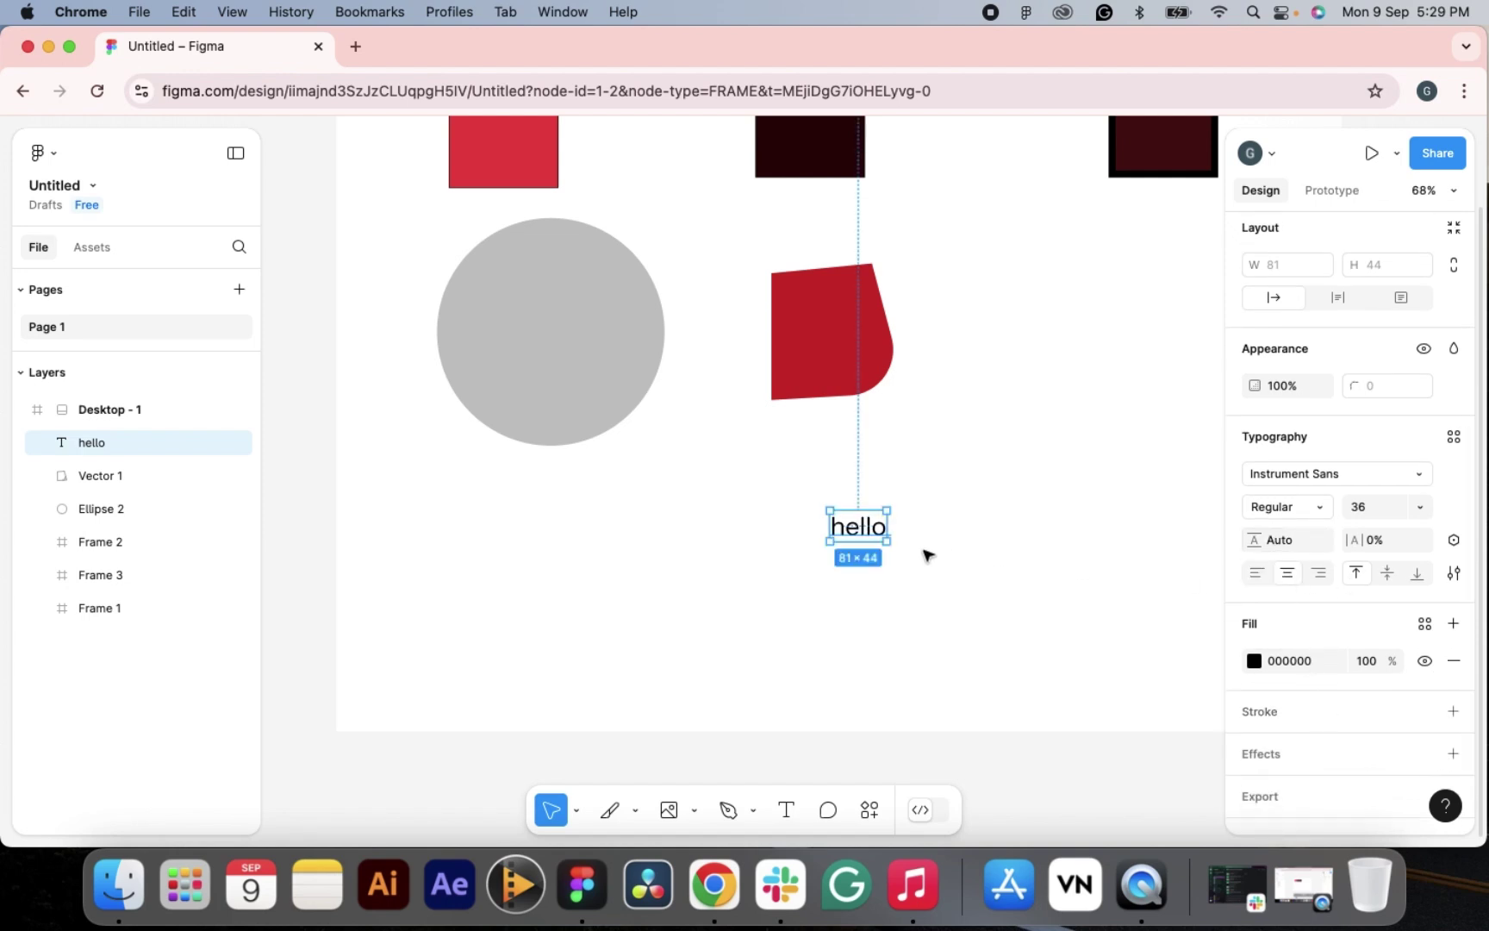
# - Fill the centred "hello" text with red EE3434 and set its font style to Bold
pyautogui.click(1311, 573)
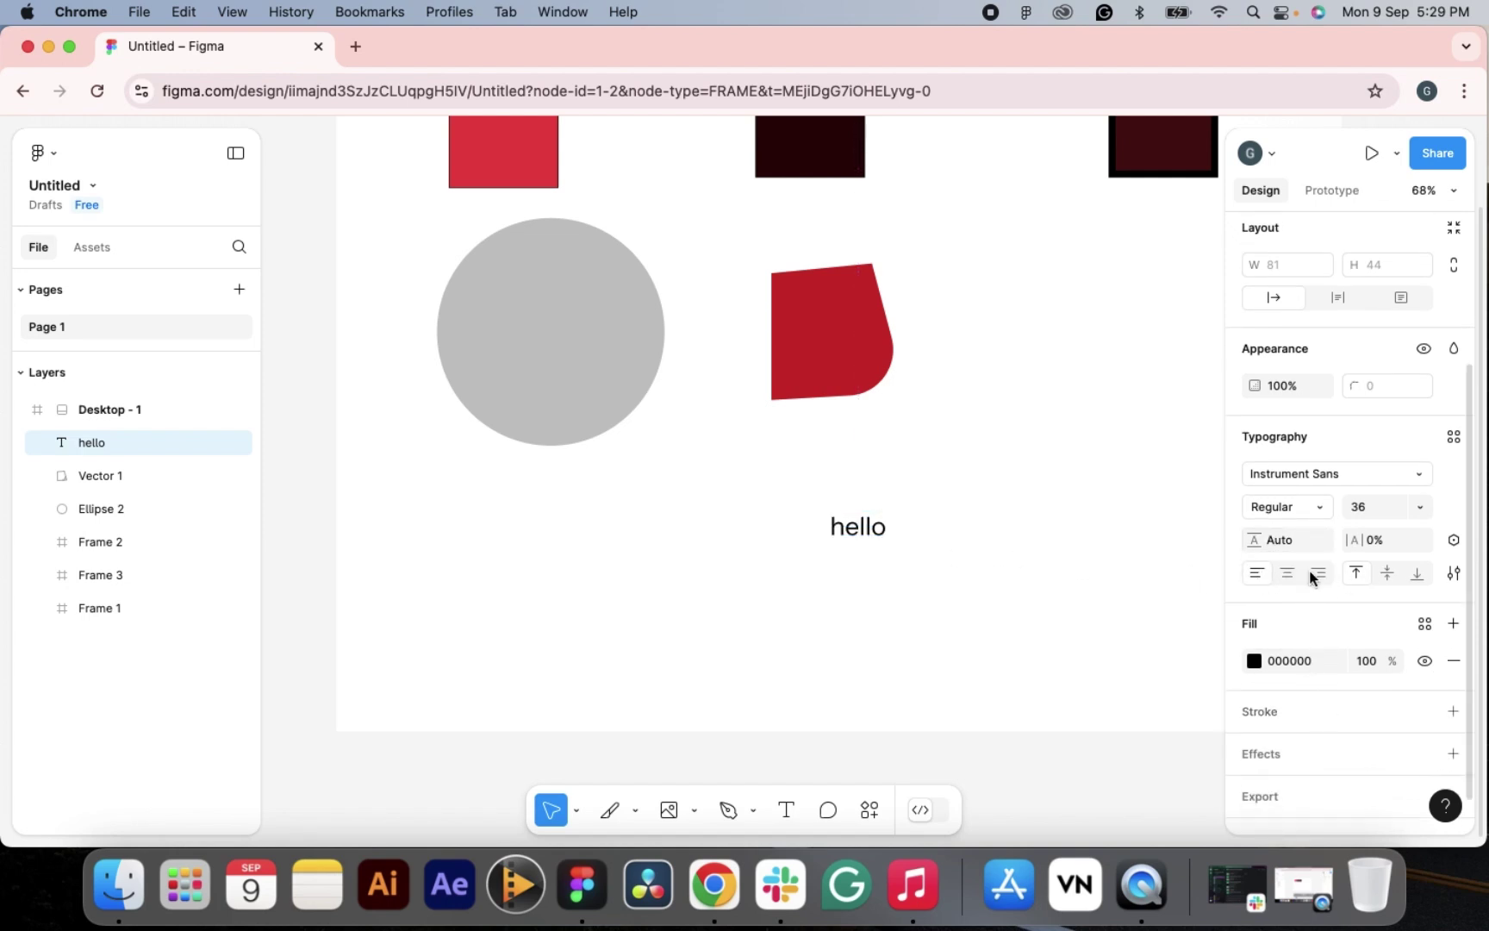
pyautogui.click(1287, 575)
pyautogui.click(1254, 660)
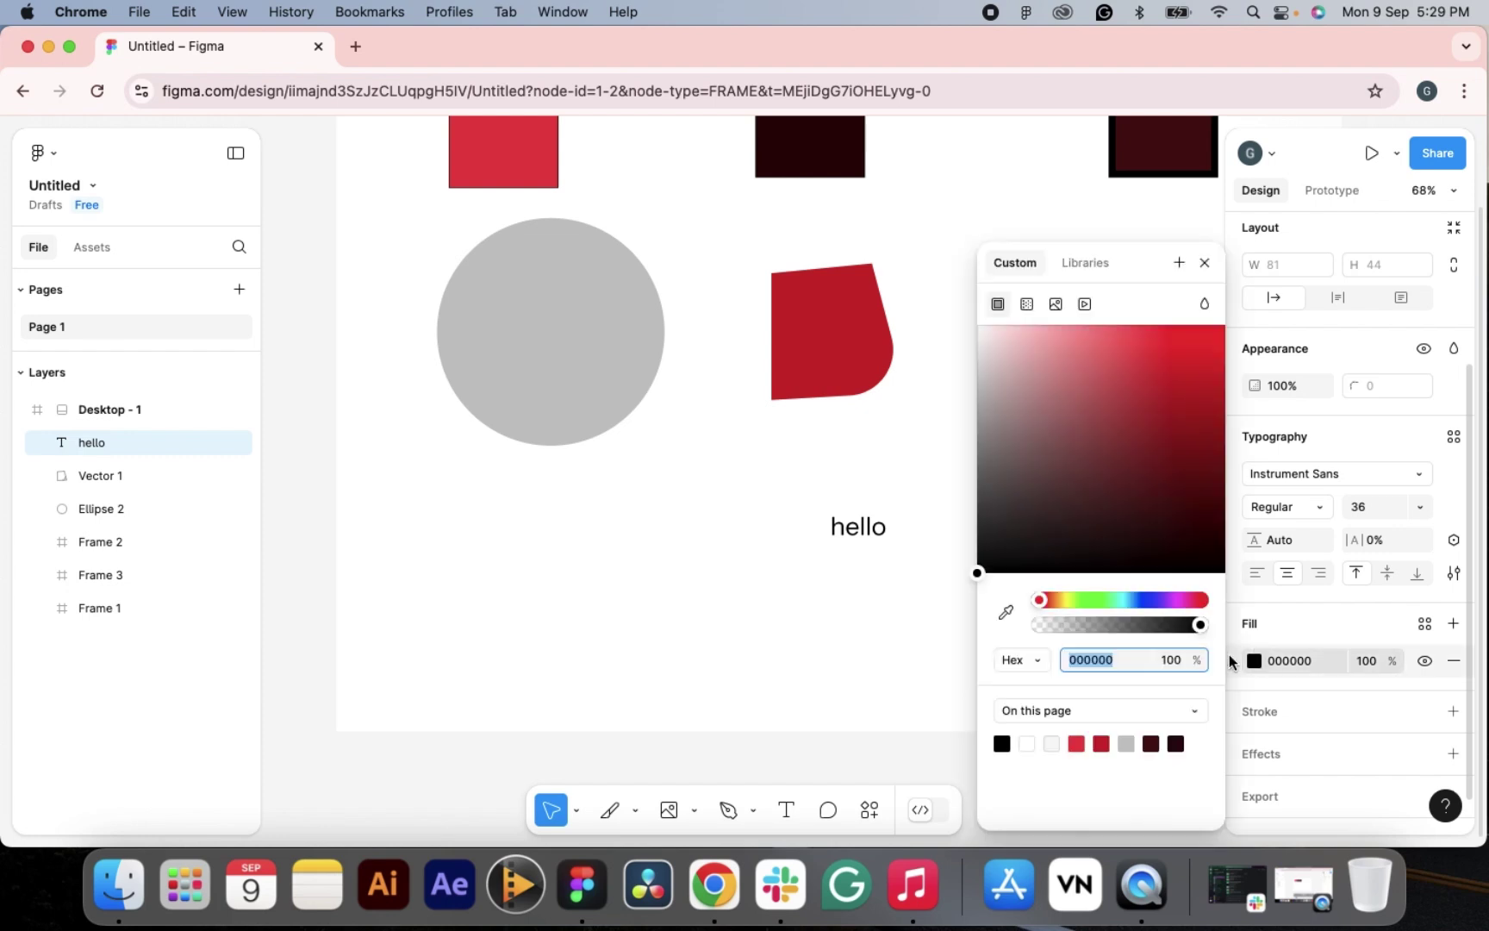
pyautogui.moveTo(1146, 379); pyautogui.dragTo(1169, 354)
pyautogui.click(1205, 263)
pyautogui.click(1290, 507)
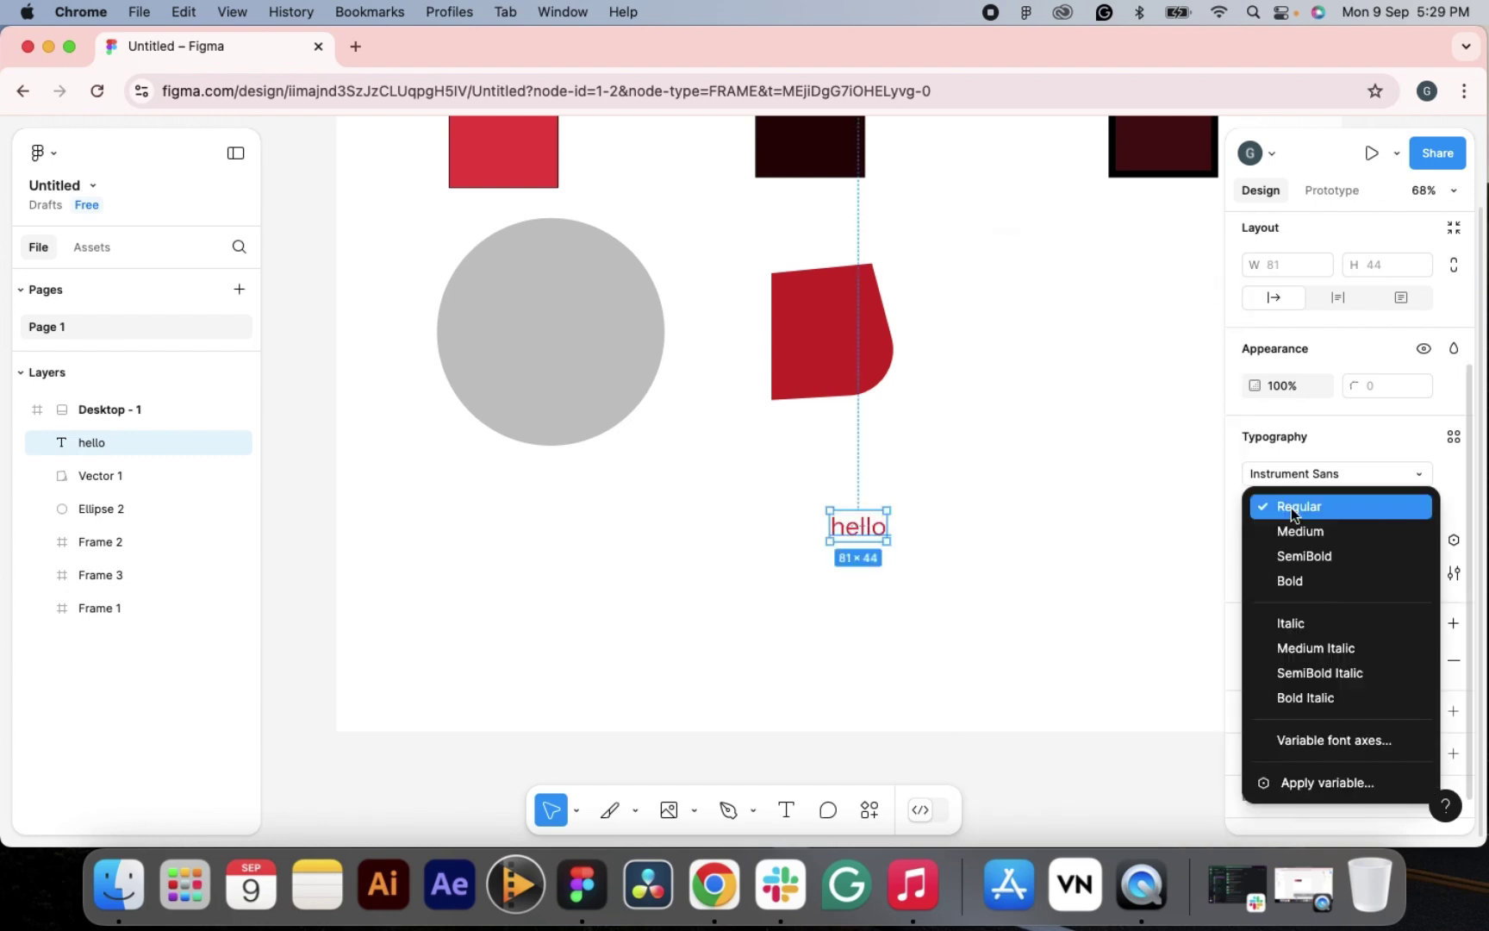
pyautogui.click(1292, 578)
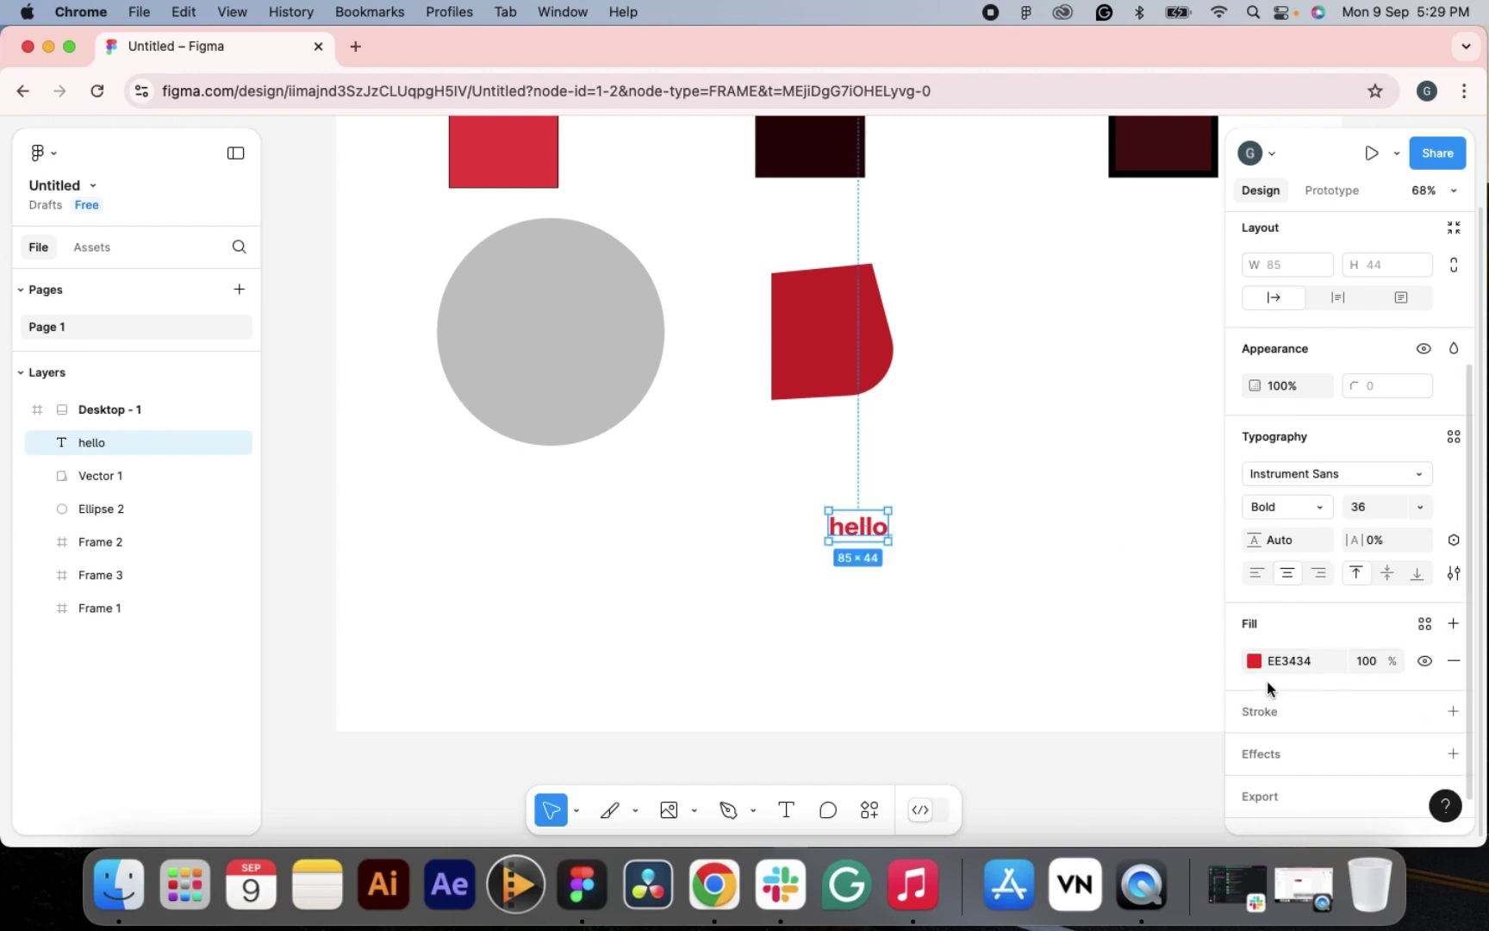
# - Change the "hello" text's fill to an image, using the 914371d4-759c-4dbe JPG from Downloads
pyautogui.click(1254, 661)
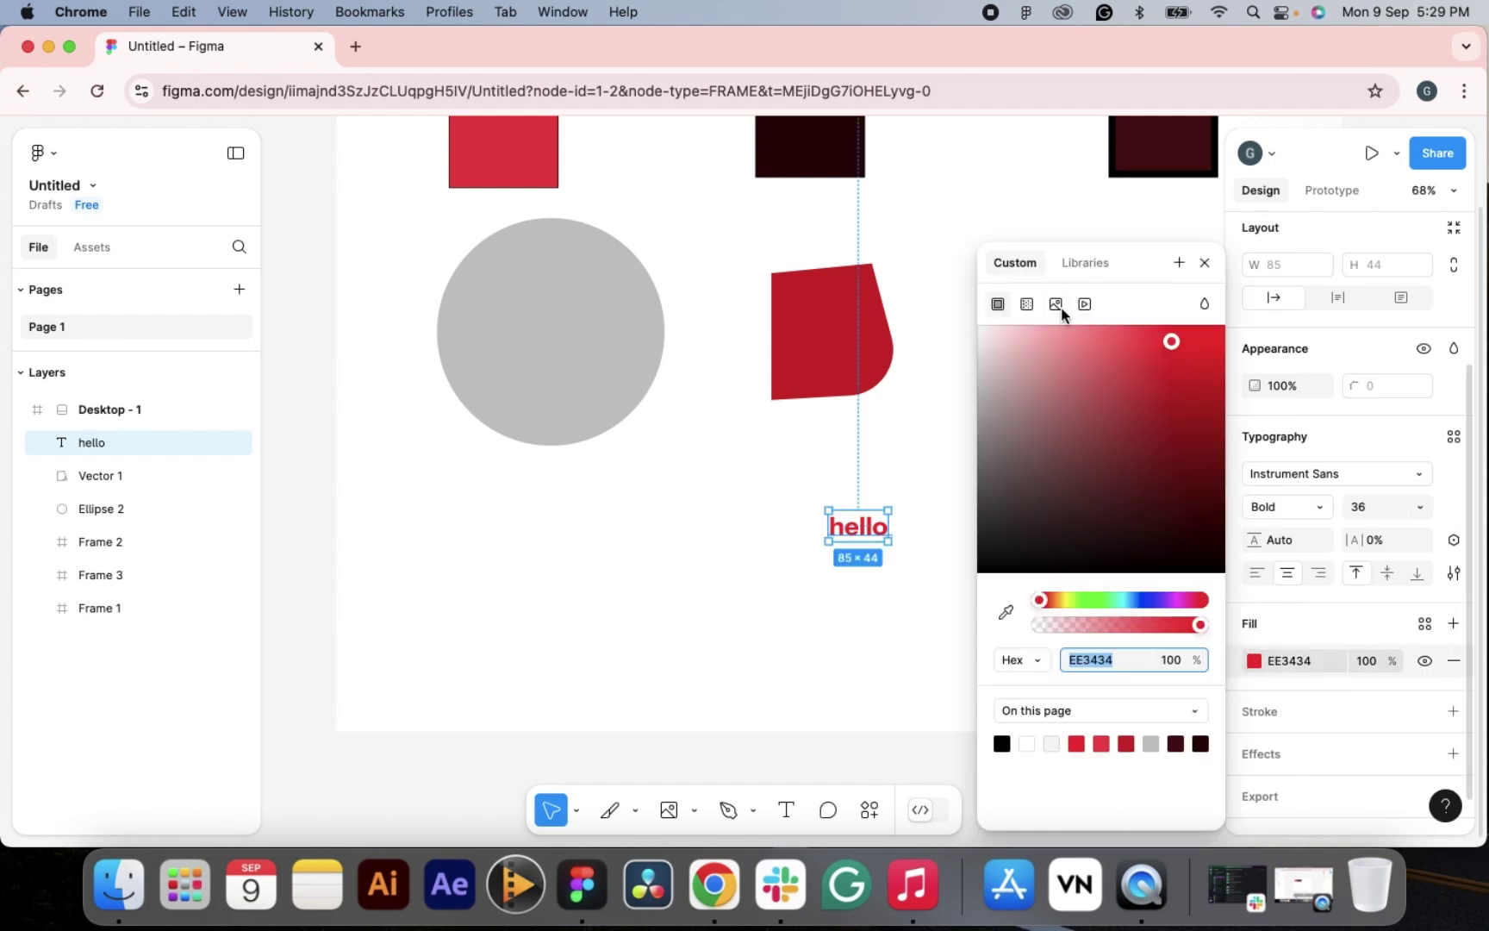
pyautogui.click(1056, 304)
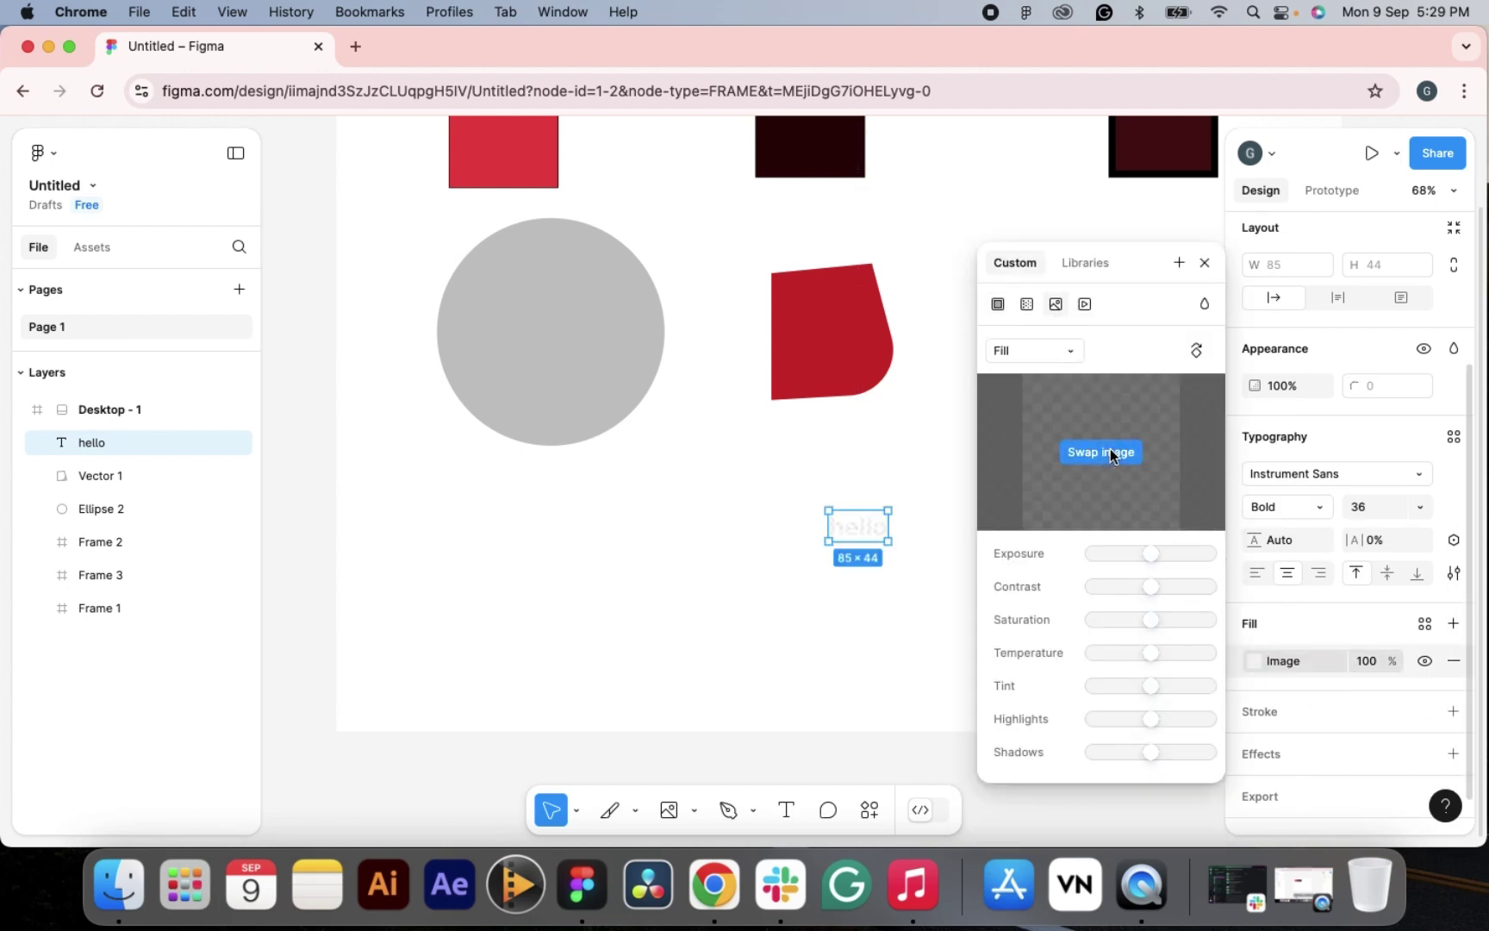
pyautogui.click(1110, 456)
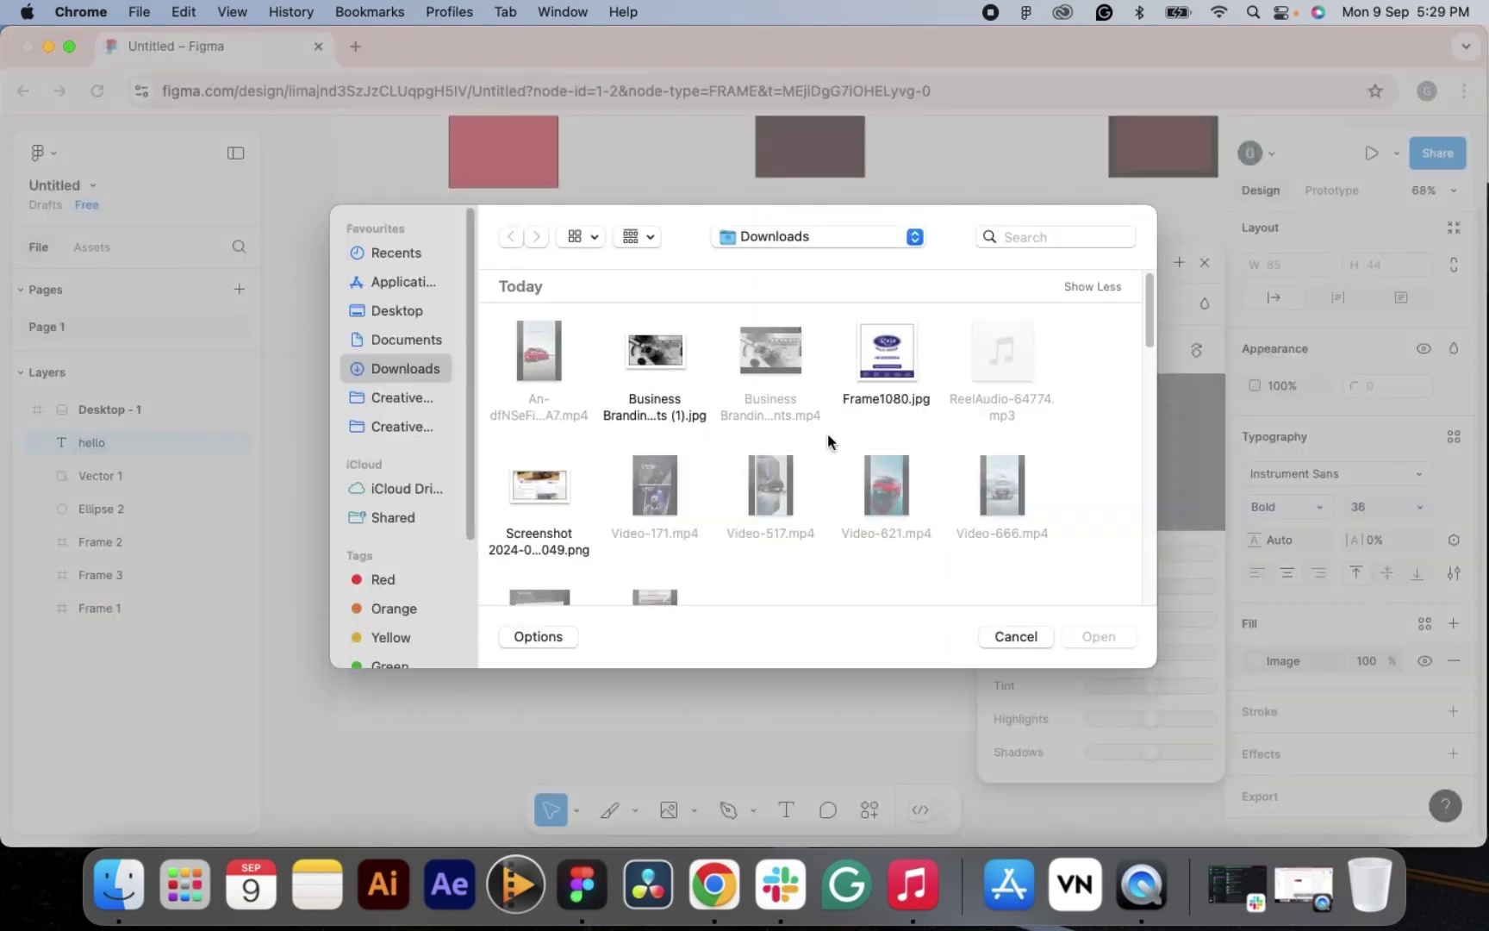
pyautogui.click(653, 469)
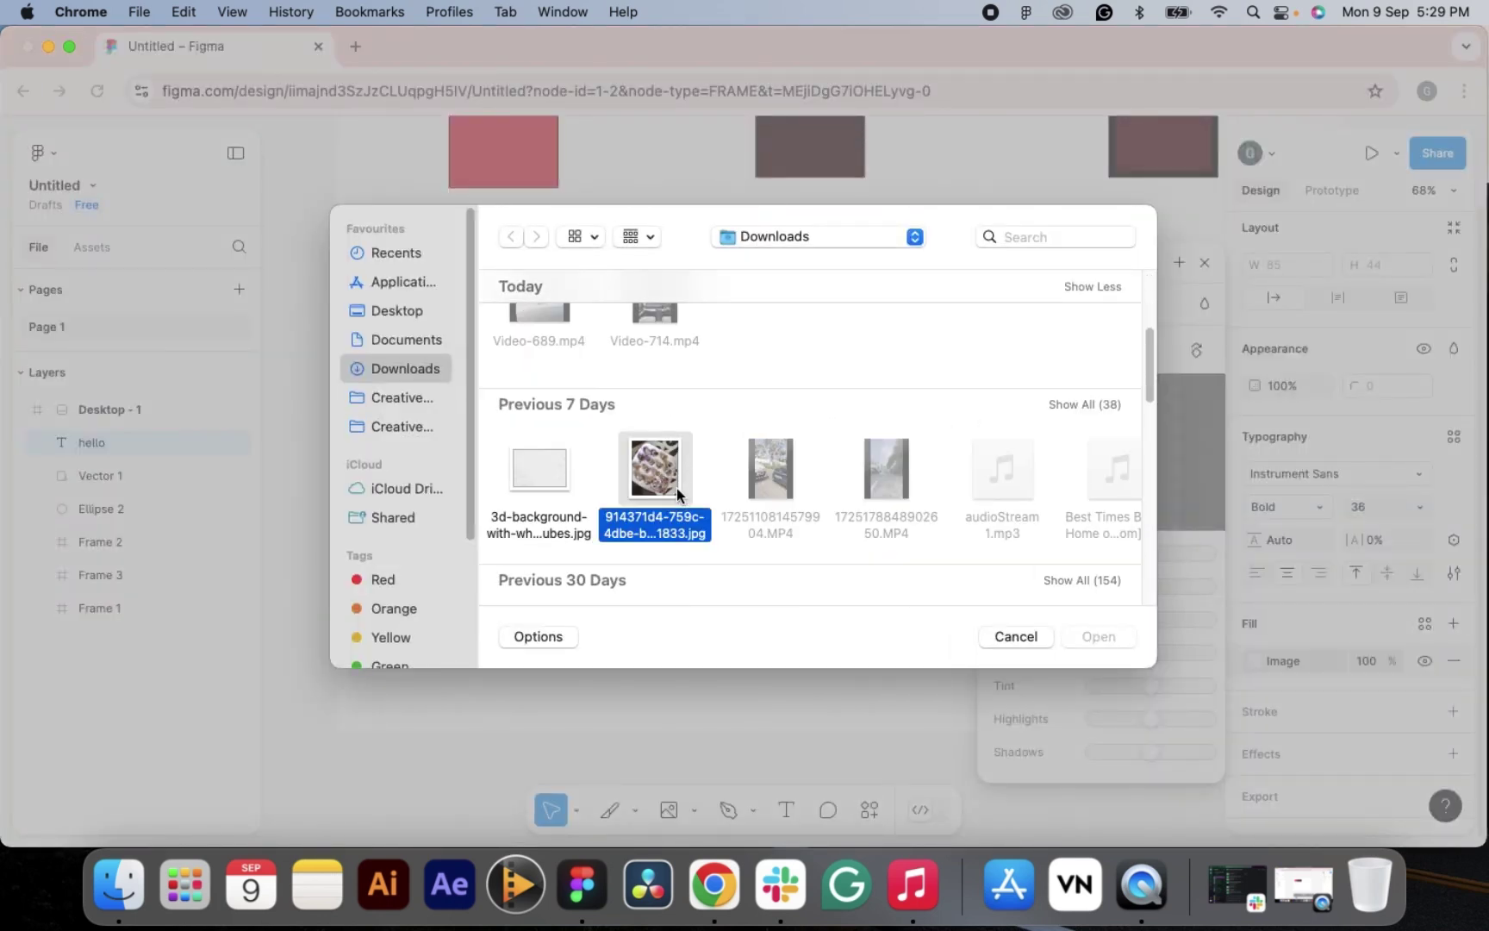
pyautogui.click(1098, 636)
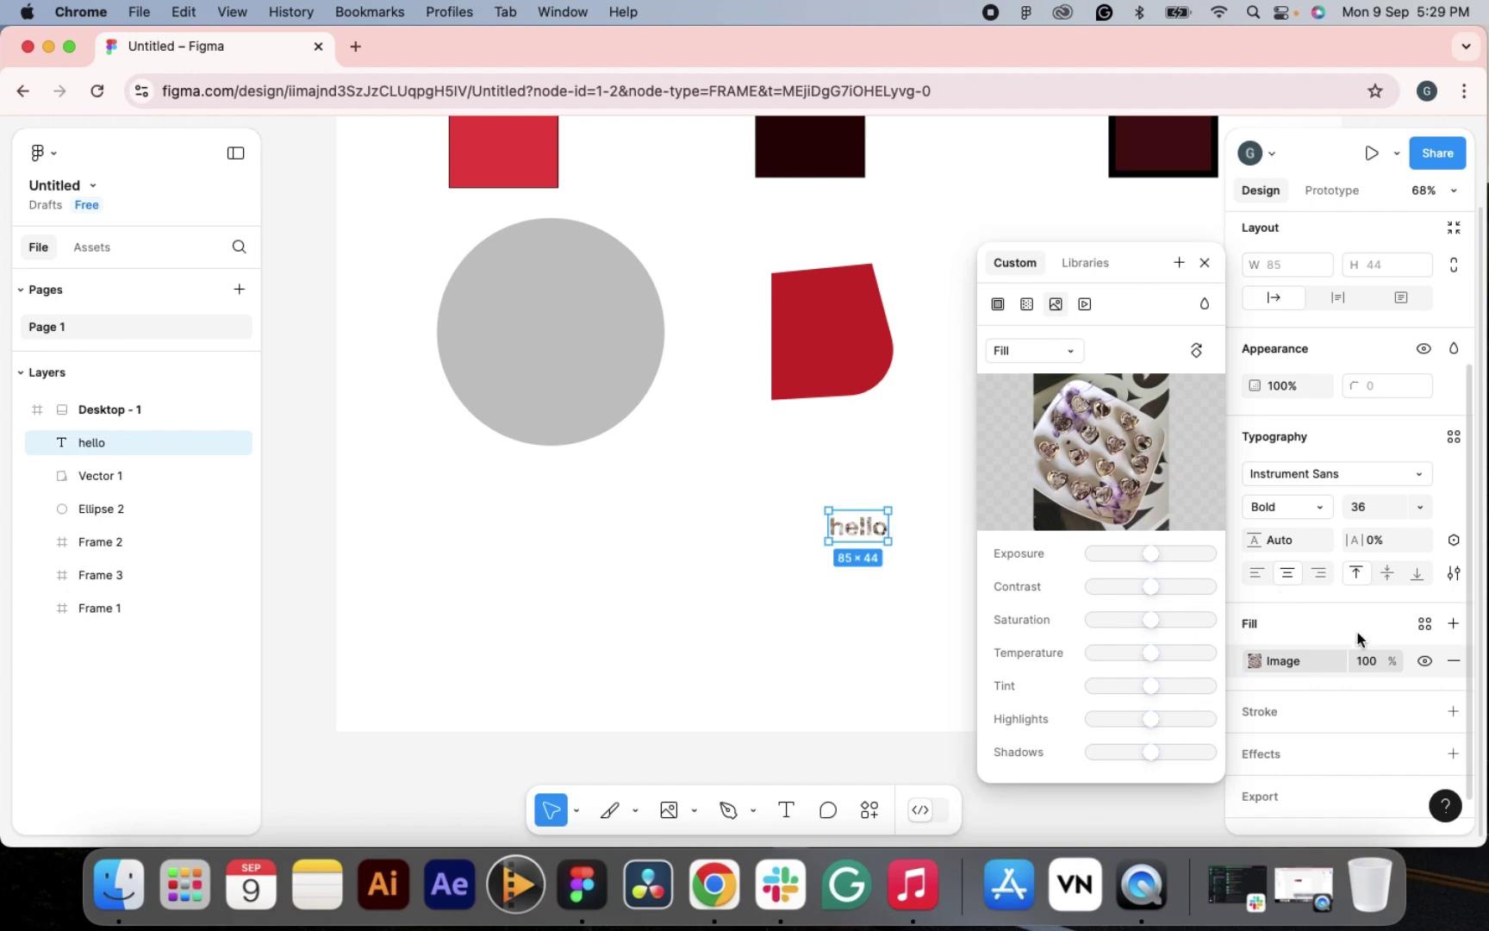
# - Set the font size of the "hello" text to 128 and move it to about X 517, Y 647
pyautogui.click(1419, 508)
pyautogui.click(1395, 621)
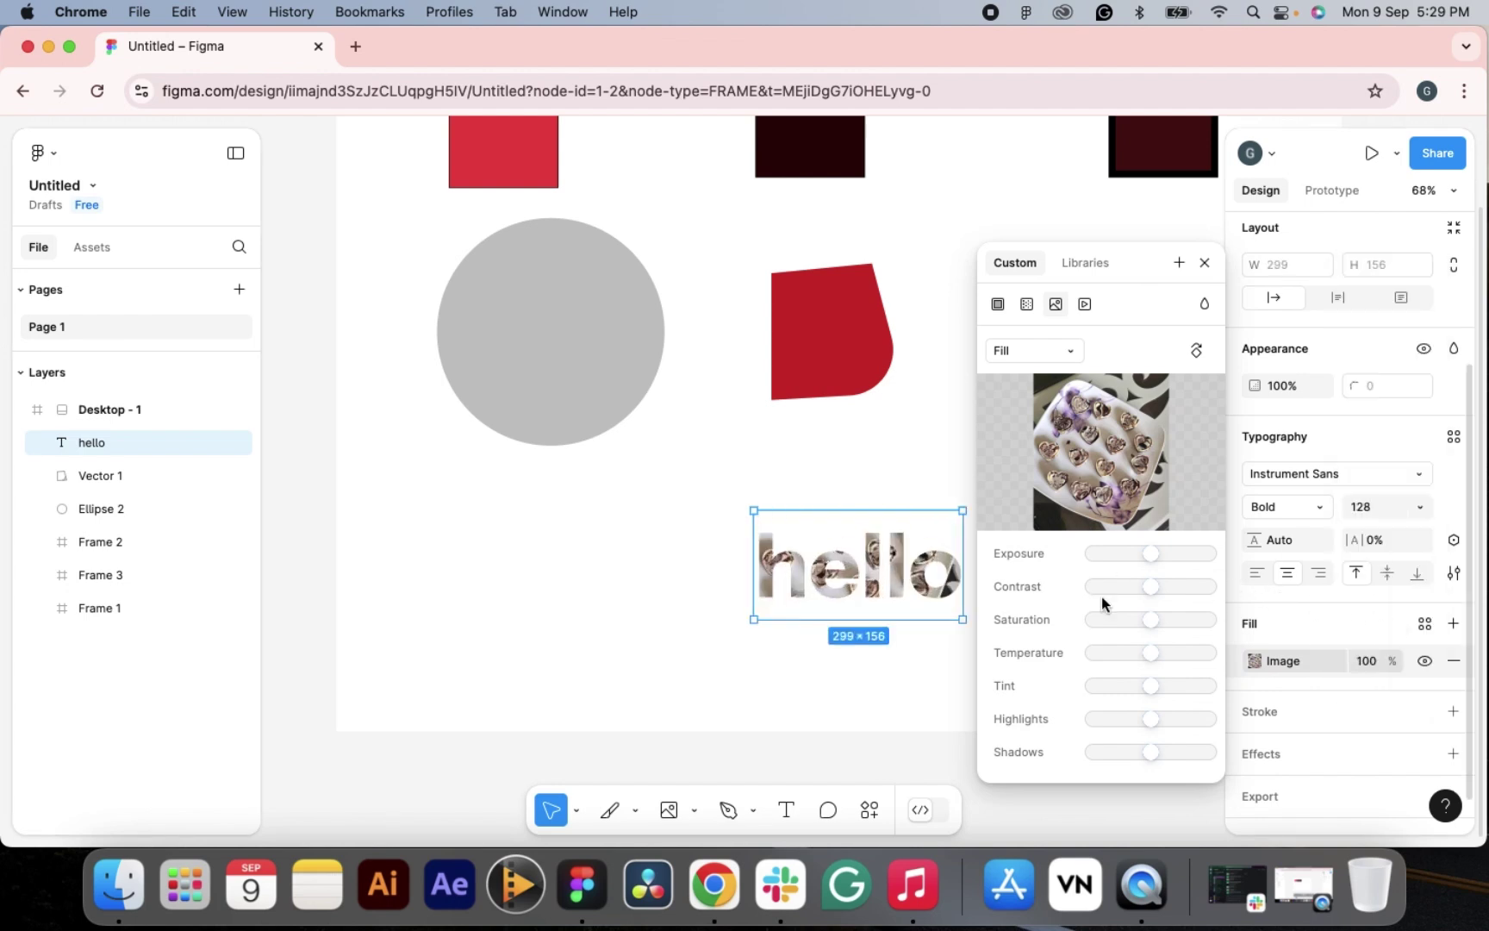
pyautogui.moveTo(853, 566); pyautogui.dragTo(795, 523)
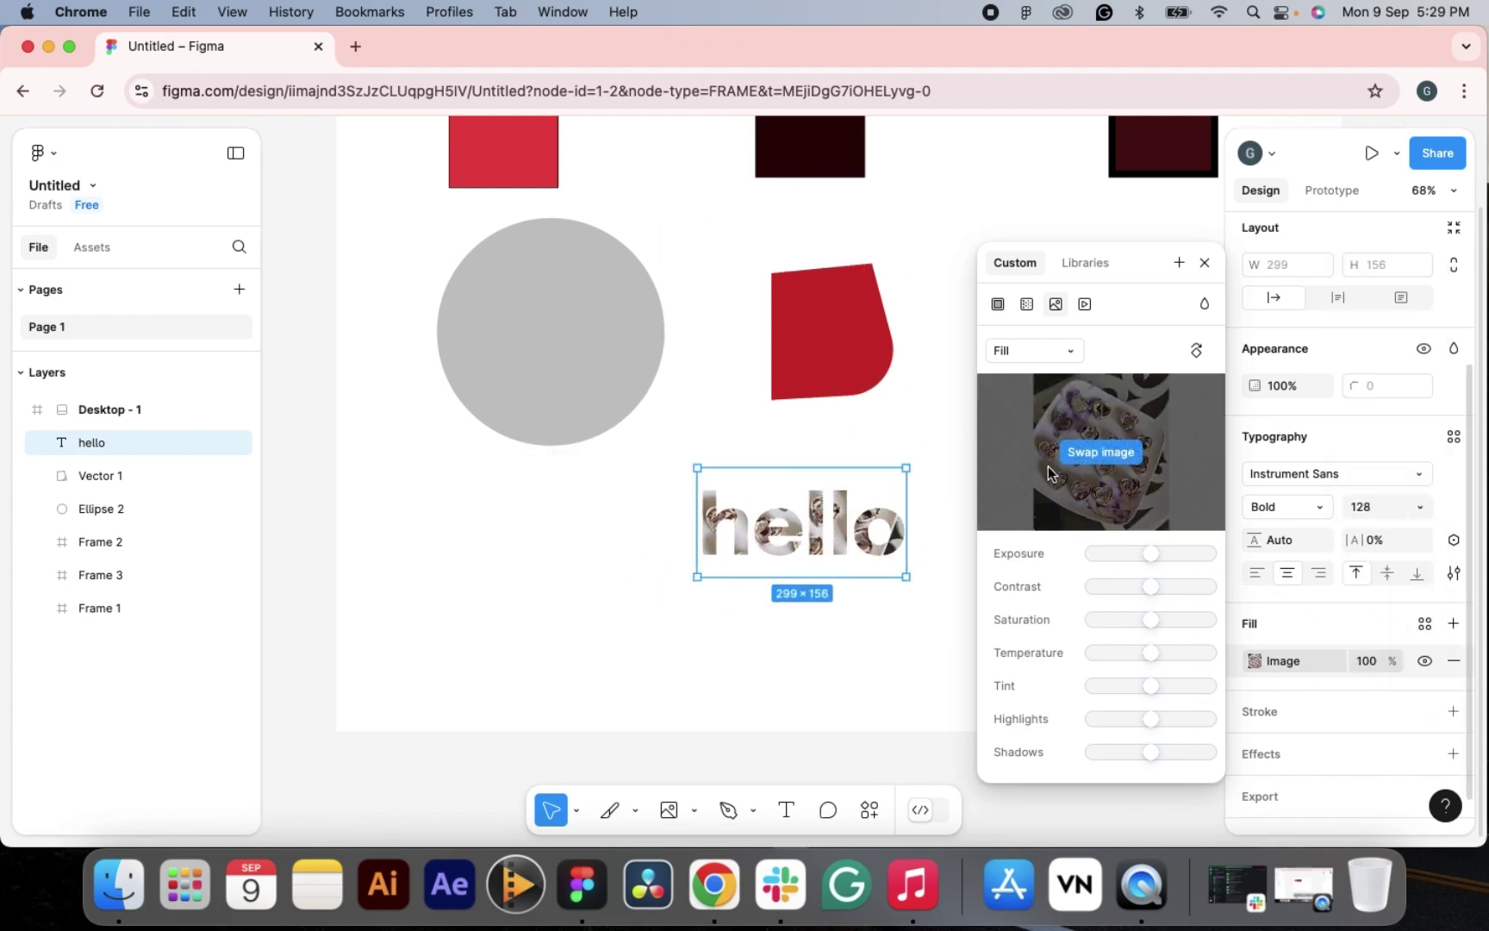
# - Apply a linear gradient from EE3434 to 881D1D, run it horizontally across the "hello" text, and add a middle stop at 35%
pyautogui.click(1025, 305)
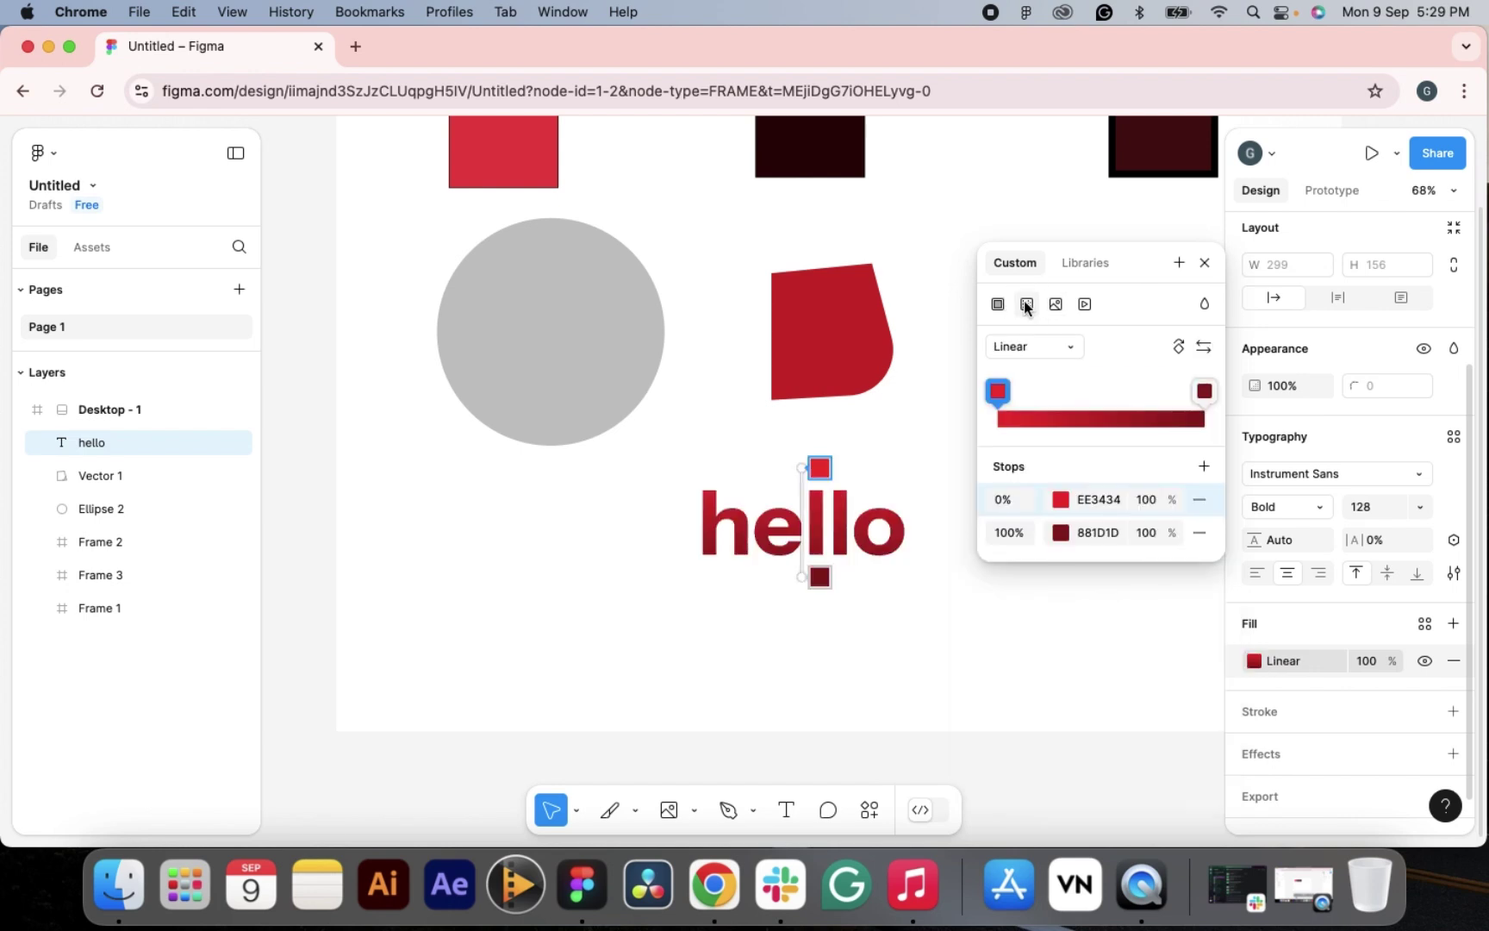
pyautogui.moveTo(818, 577); pyautogui.dragTo(697, 541)
pyautogui.moveTo(811, 477); pyautogui.dragTo(891, 522)
pyautogui.moveTo(708, 552)
pyautogui.mouseDown()
pyautogui.moveTo(703, 530)
pyautogui.moveTo(743, 528)
pyautogui.moveTo(703, 527)
pyautogui.mouseUp()
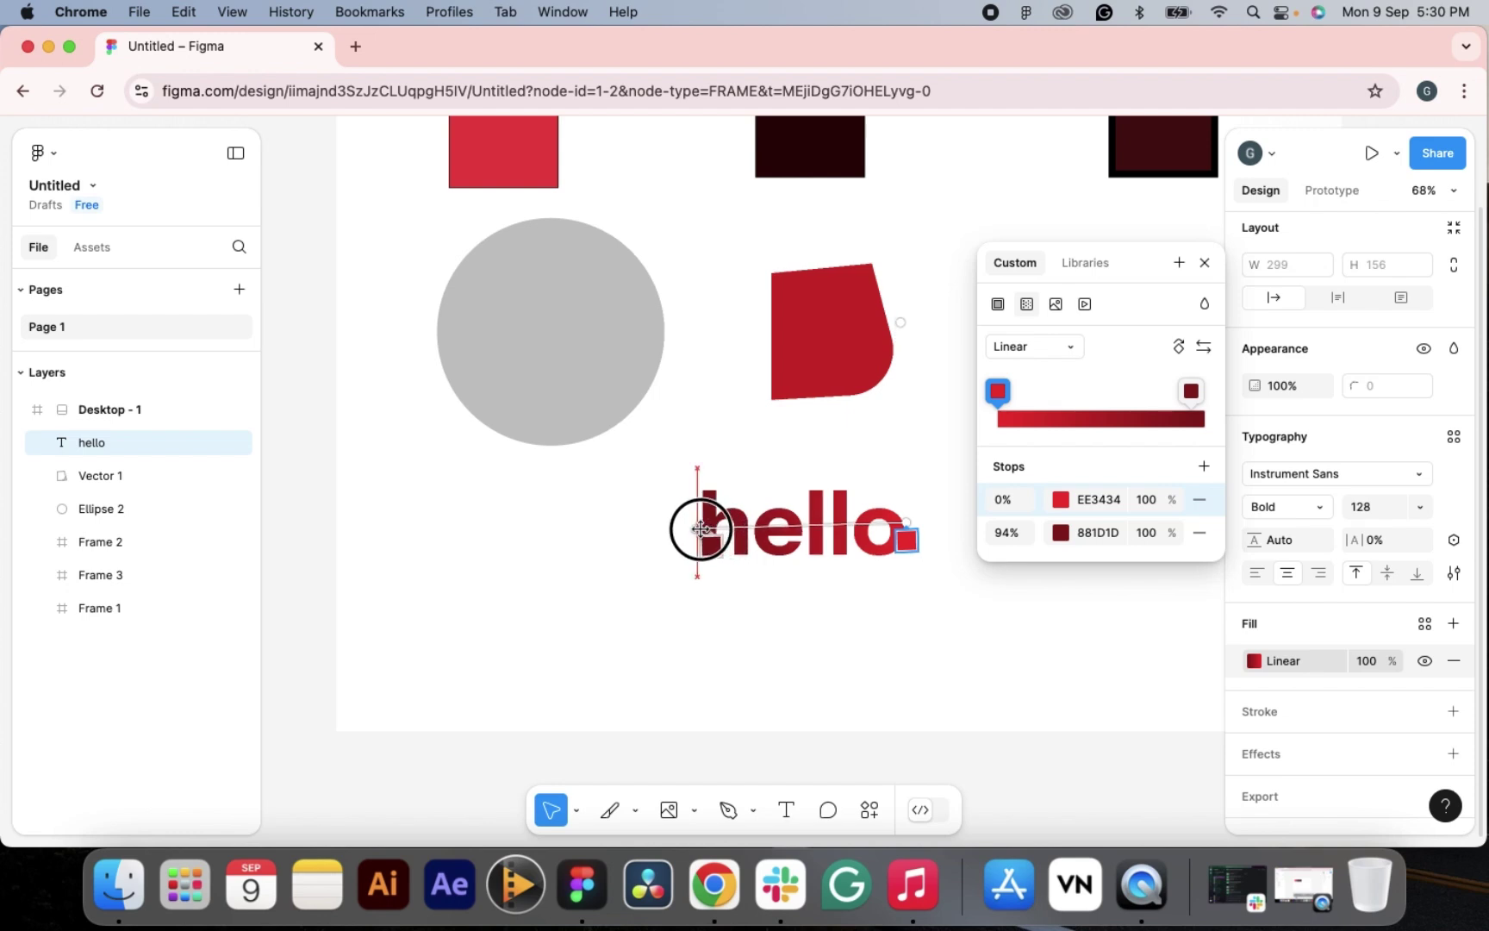
pyautogui.click(807, 528)
pyautogui.moveTo(816, 535)
pyautogui.mouseDown()
pyautogui.moveTo(853, 531)
pyautogui.moveTo(834, 540)
pyautogui.mouseUp()
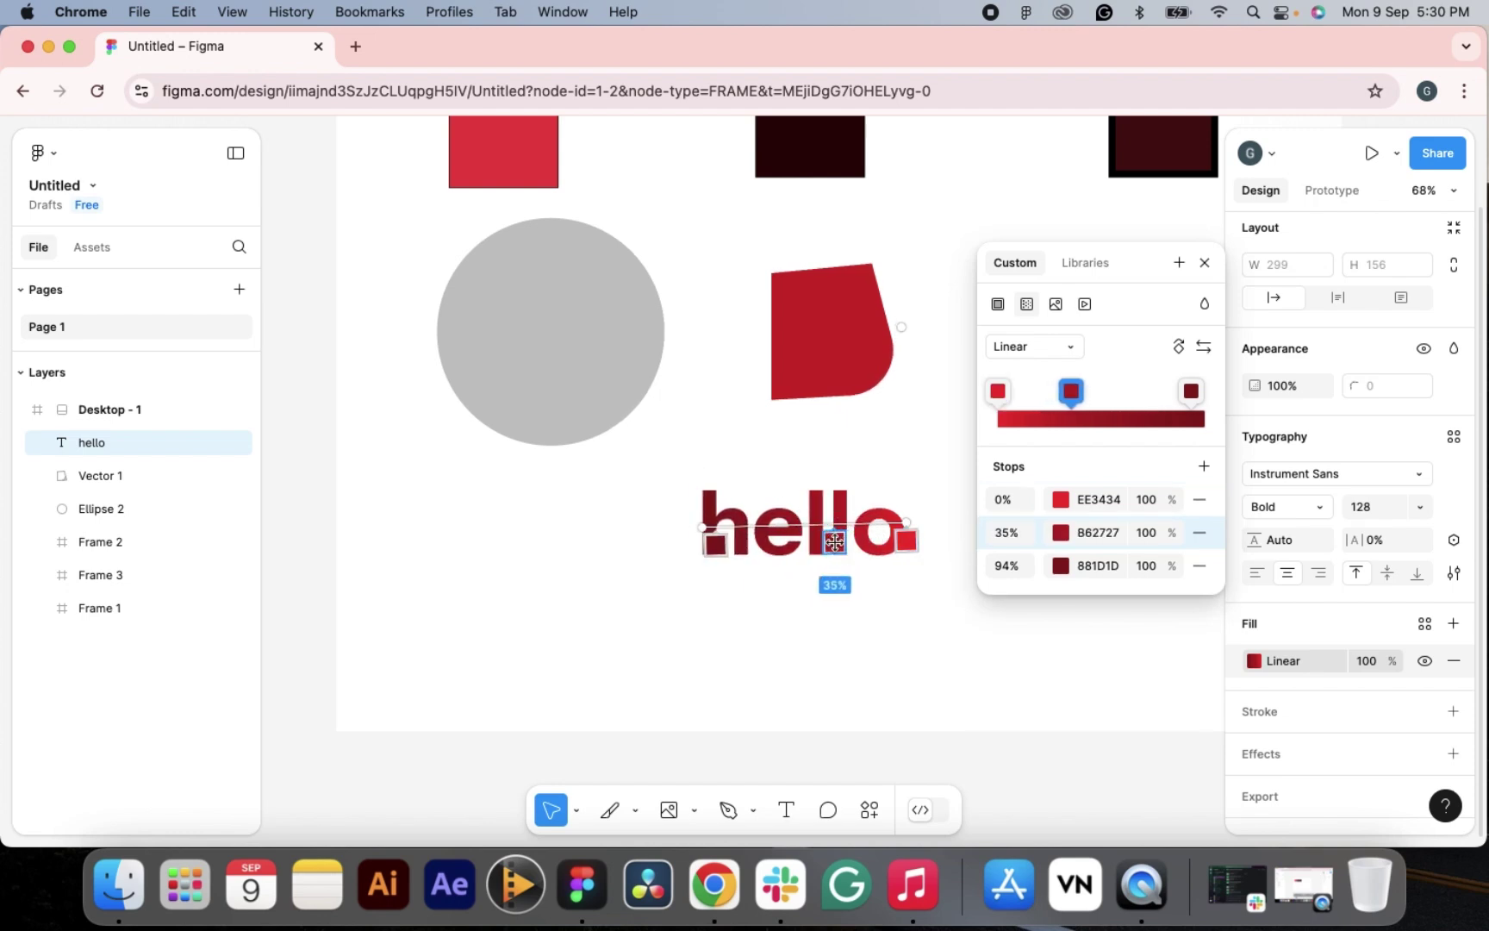
pyautogui.press('Escape')
pyautogui.click(891, 652)
# - Capitalise the first letter so the text reads "Hello" and move it to about X 550, Y 694
pyautogui.click(858, 546)
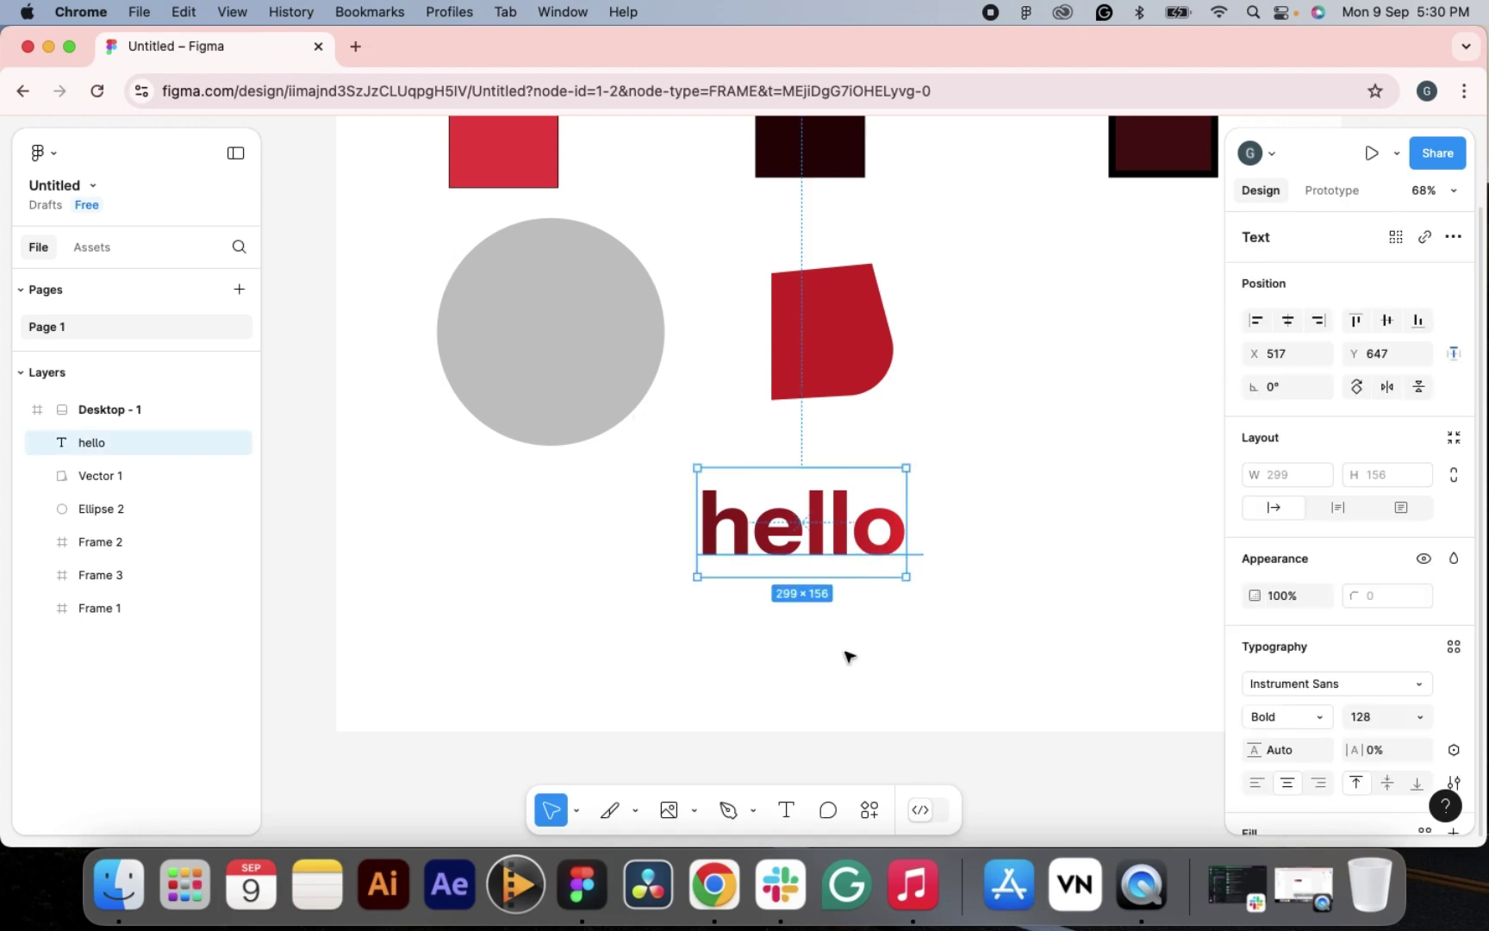
pyautogui.doubleClick(787, 551)
pyautogui.click(758, 547)
pyautogui.press('BackSpace')
pyautogui.write('H')
pyautogui.moveTo(791, 545); pyautogui.dragTo(819, 560)
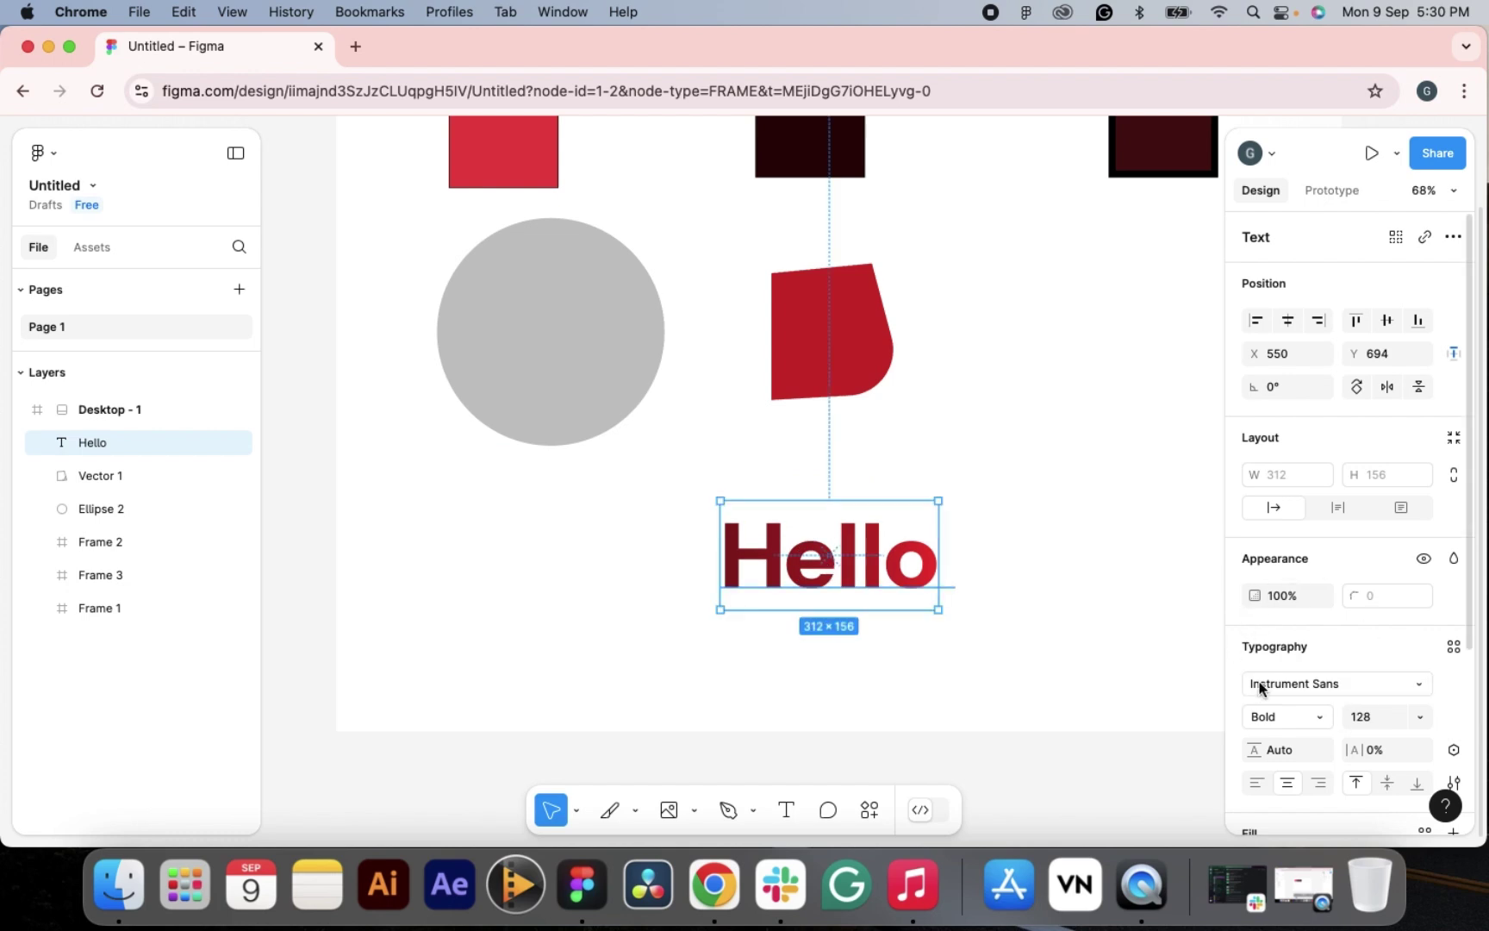
# - Switch the fill of the "Hello" text to solid red EE3434 and deselect the text
pyautogui.moveTo(1260, 597); pyautogui.dragTo(1375, 616)
pyautogui.scroll(-3, 1267, 664)
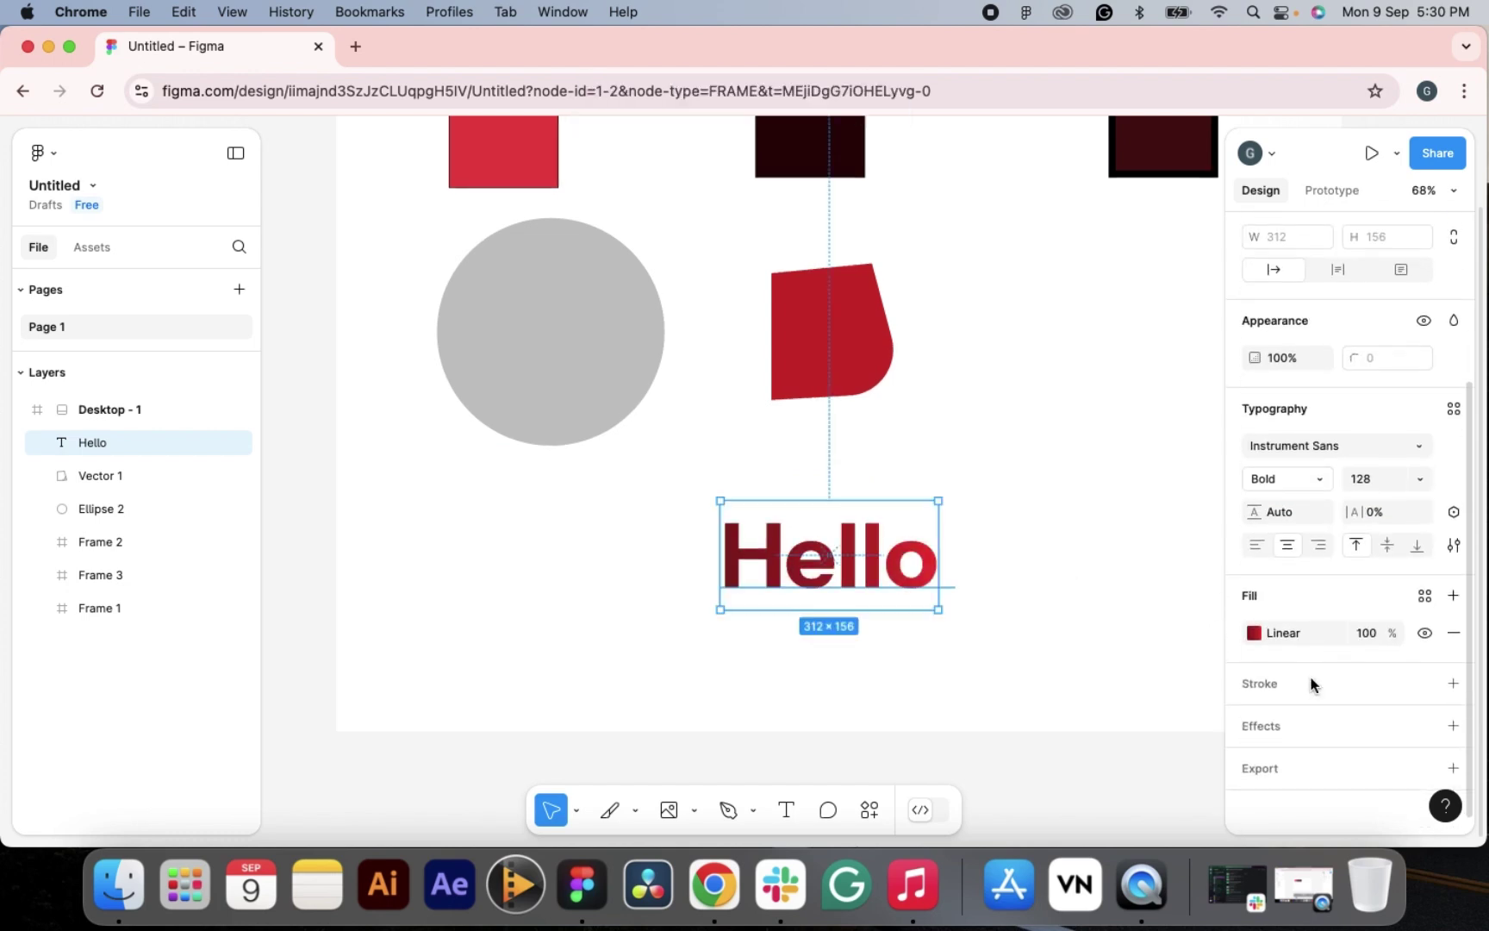
pyautogui.click(1254, 631)
pyautogui.click(997, 540)
pyautogui.click(826, 648)
# - Move the "Hello" text to about X 384, Y 707, below the grey circle and the red vector shape
pyautogui.click(896, 575)
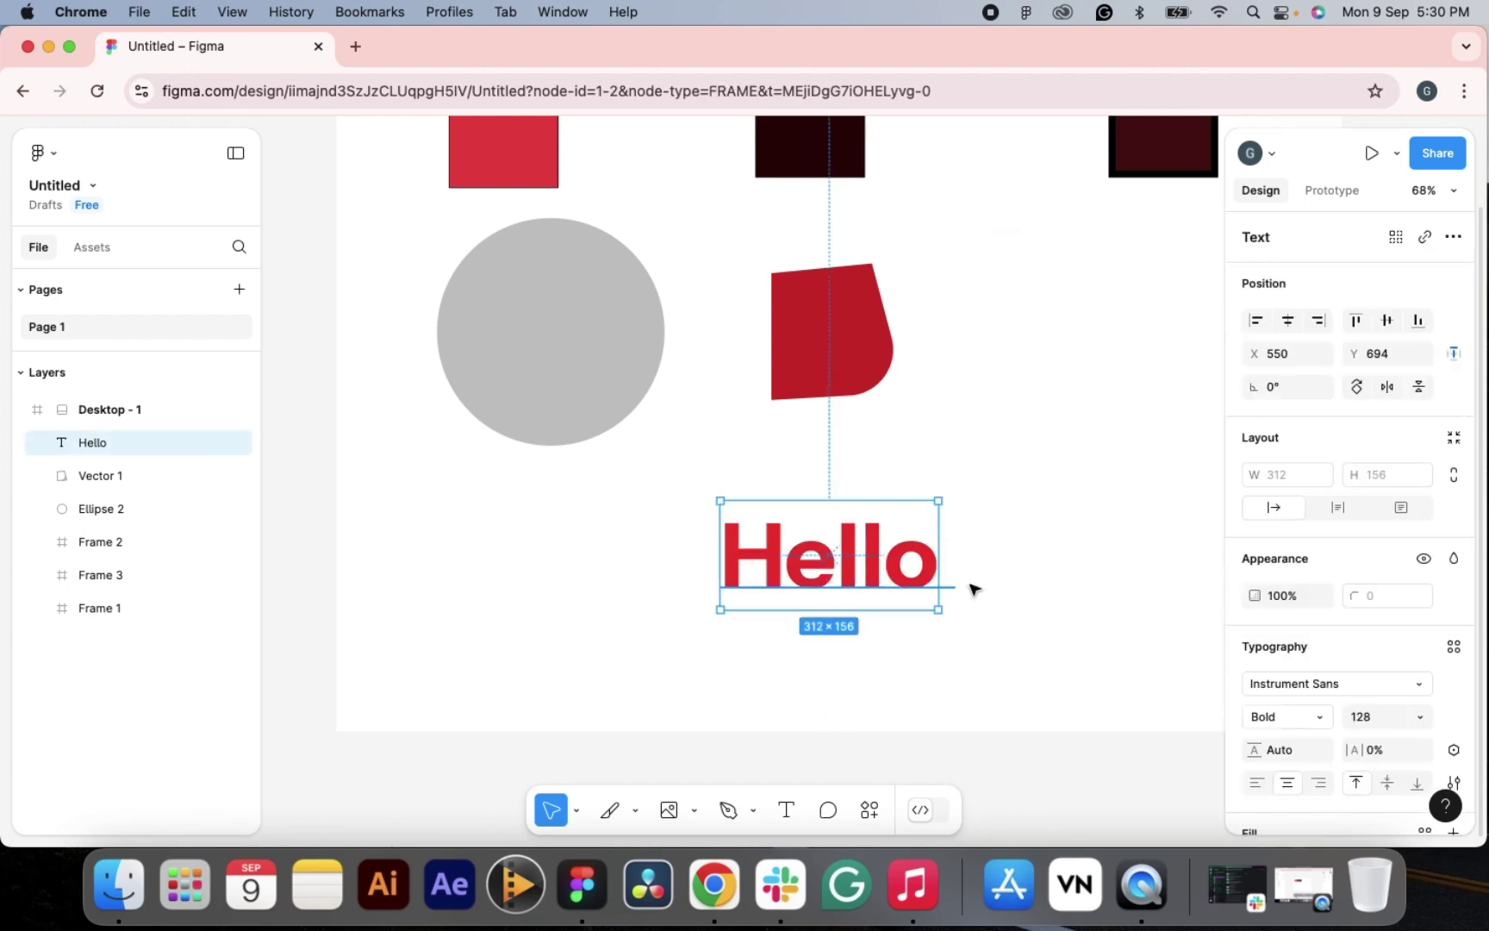
pyautogui.scroll(-5, 1305, 721)
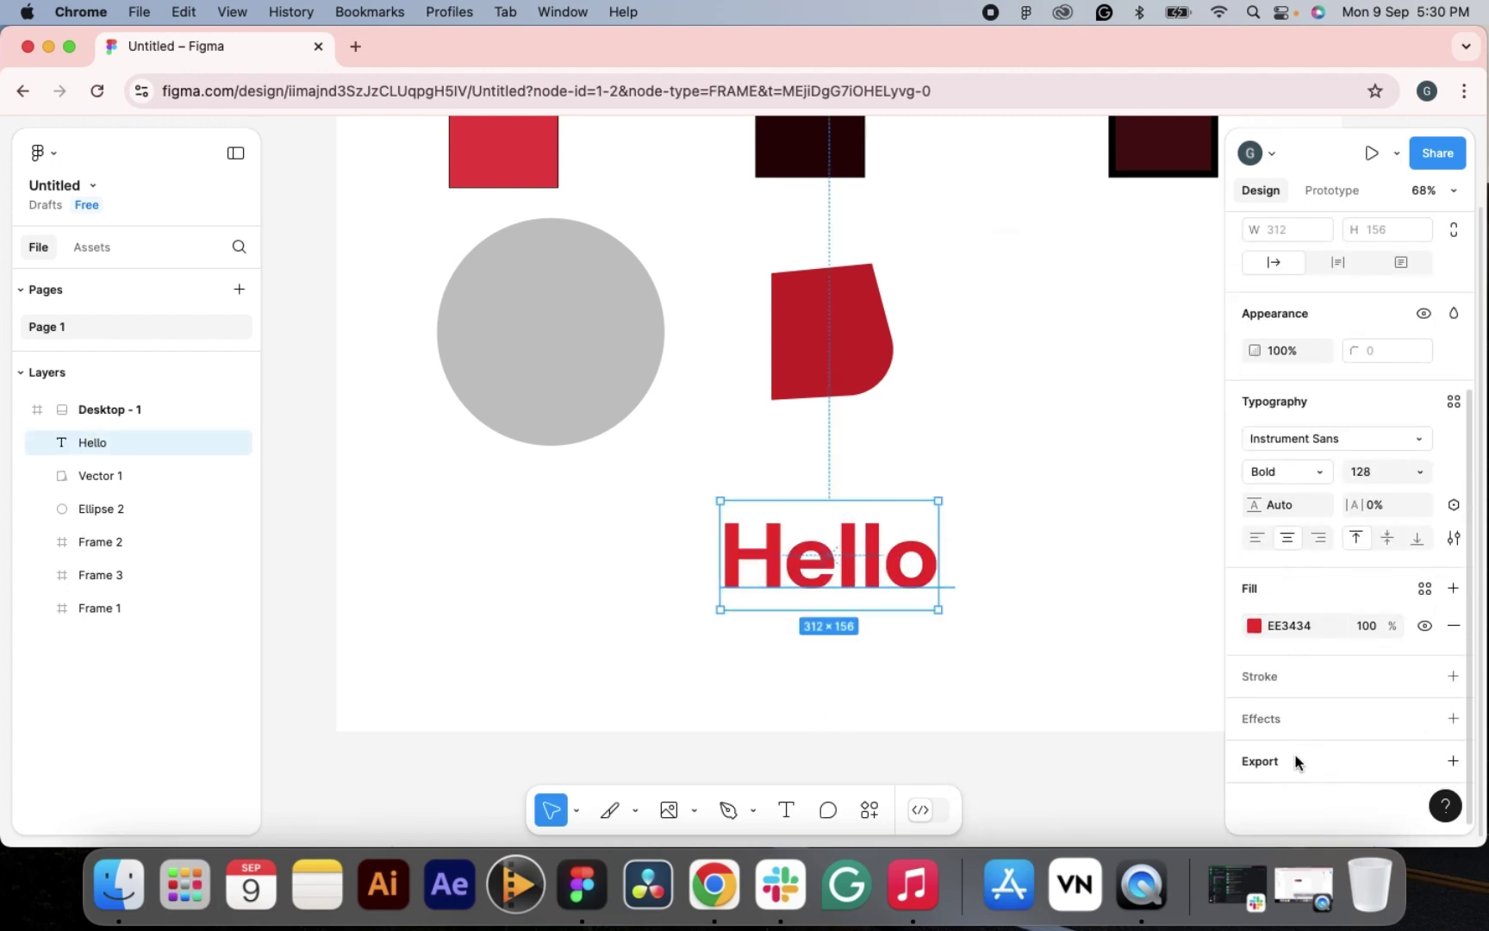
pyautogui.moveTo(874, 573); pyautogui.dragTo(759, 583)
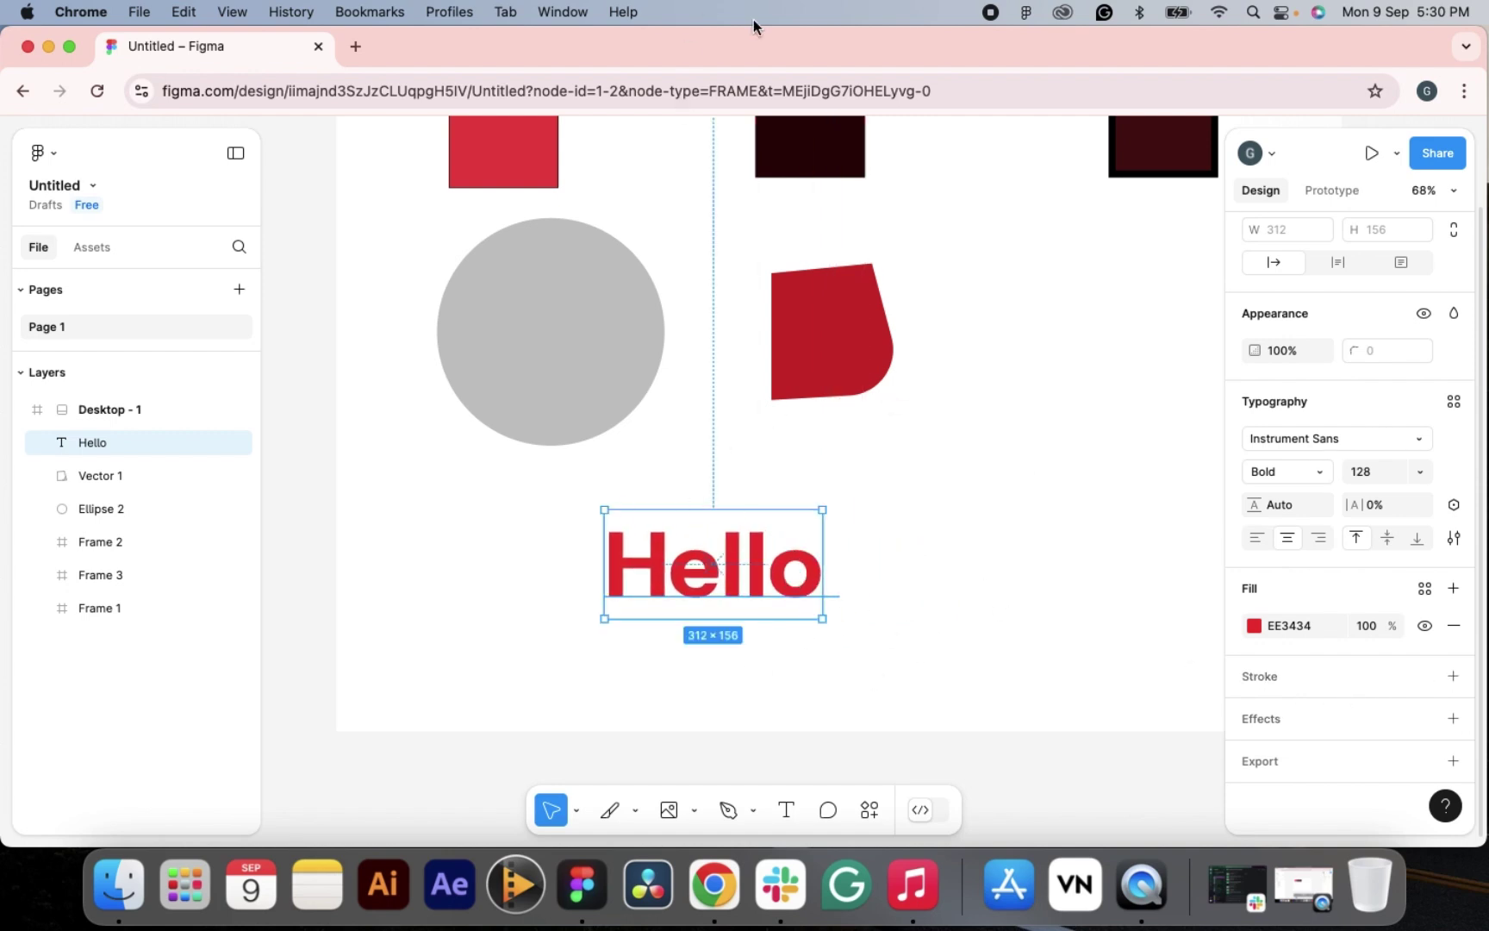
# - Post the comment "increase the size" on the bright red rectangle and dismiss the mobile app promotion
pyautogui.click(818, 812)
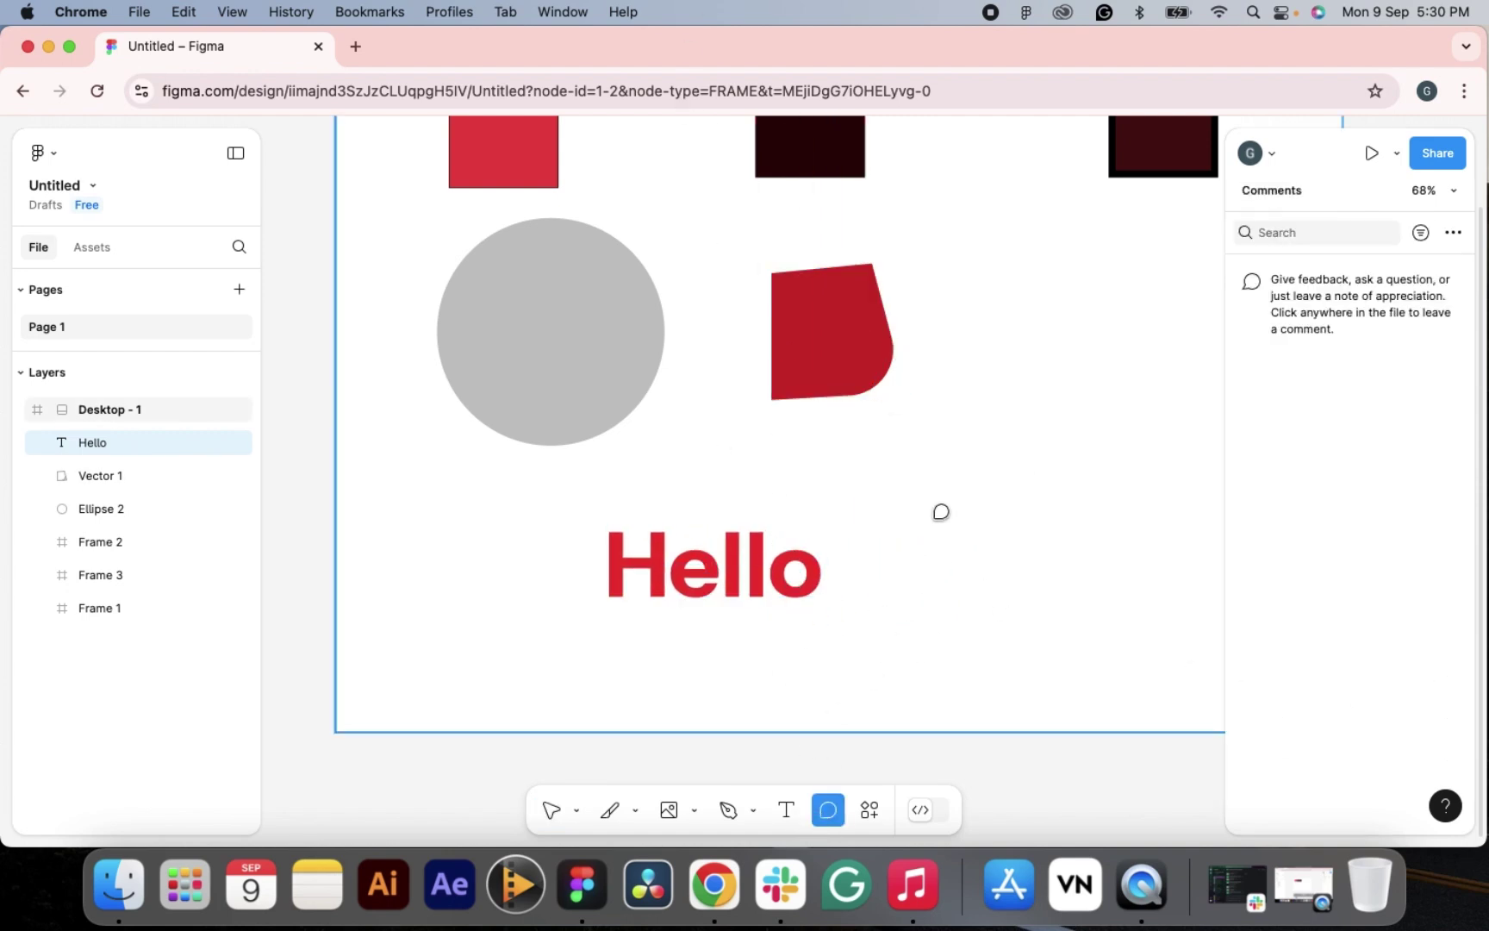
pyautogui.scroll(5, 756, 425)
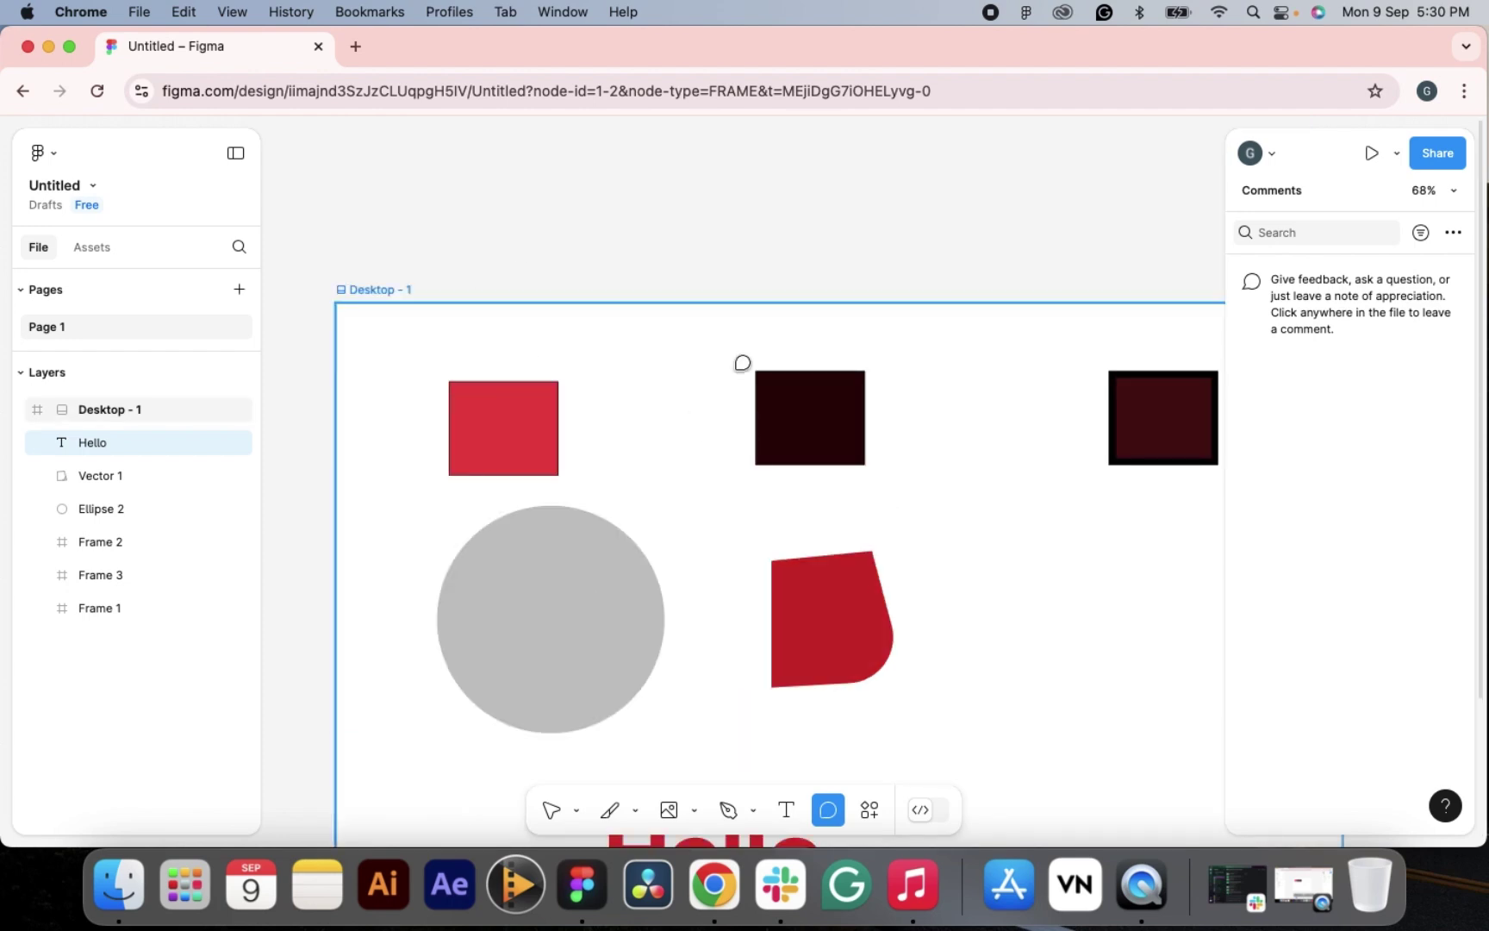
pyautogui.click(546, 422)
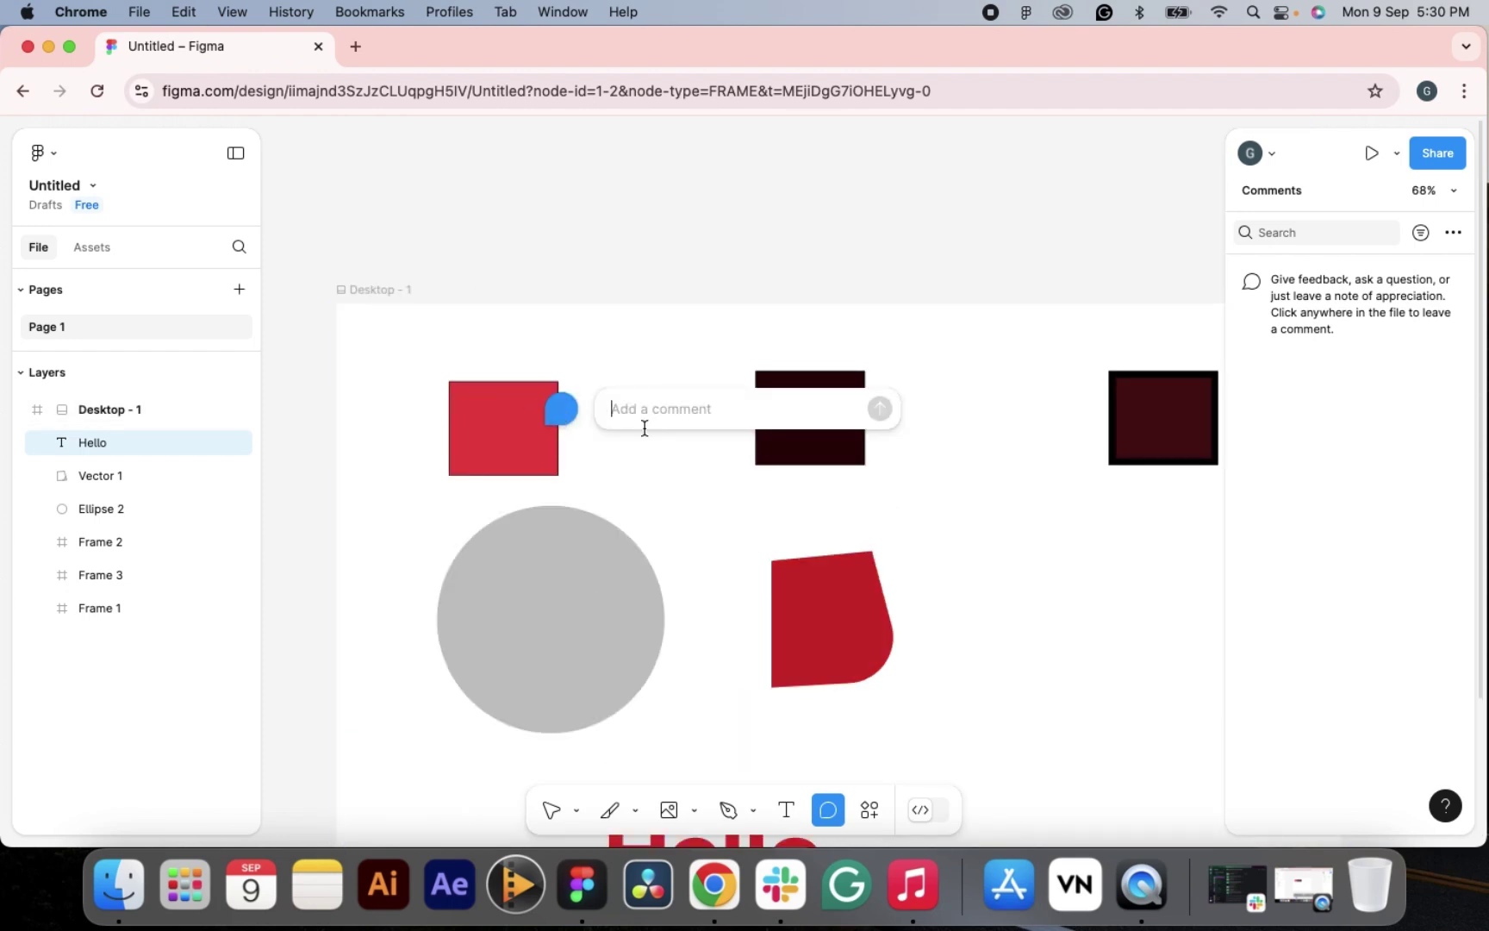
pyautogui.write('increase the size')
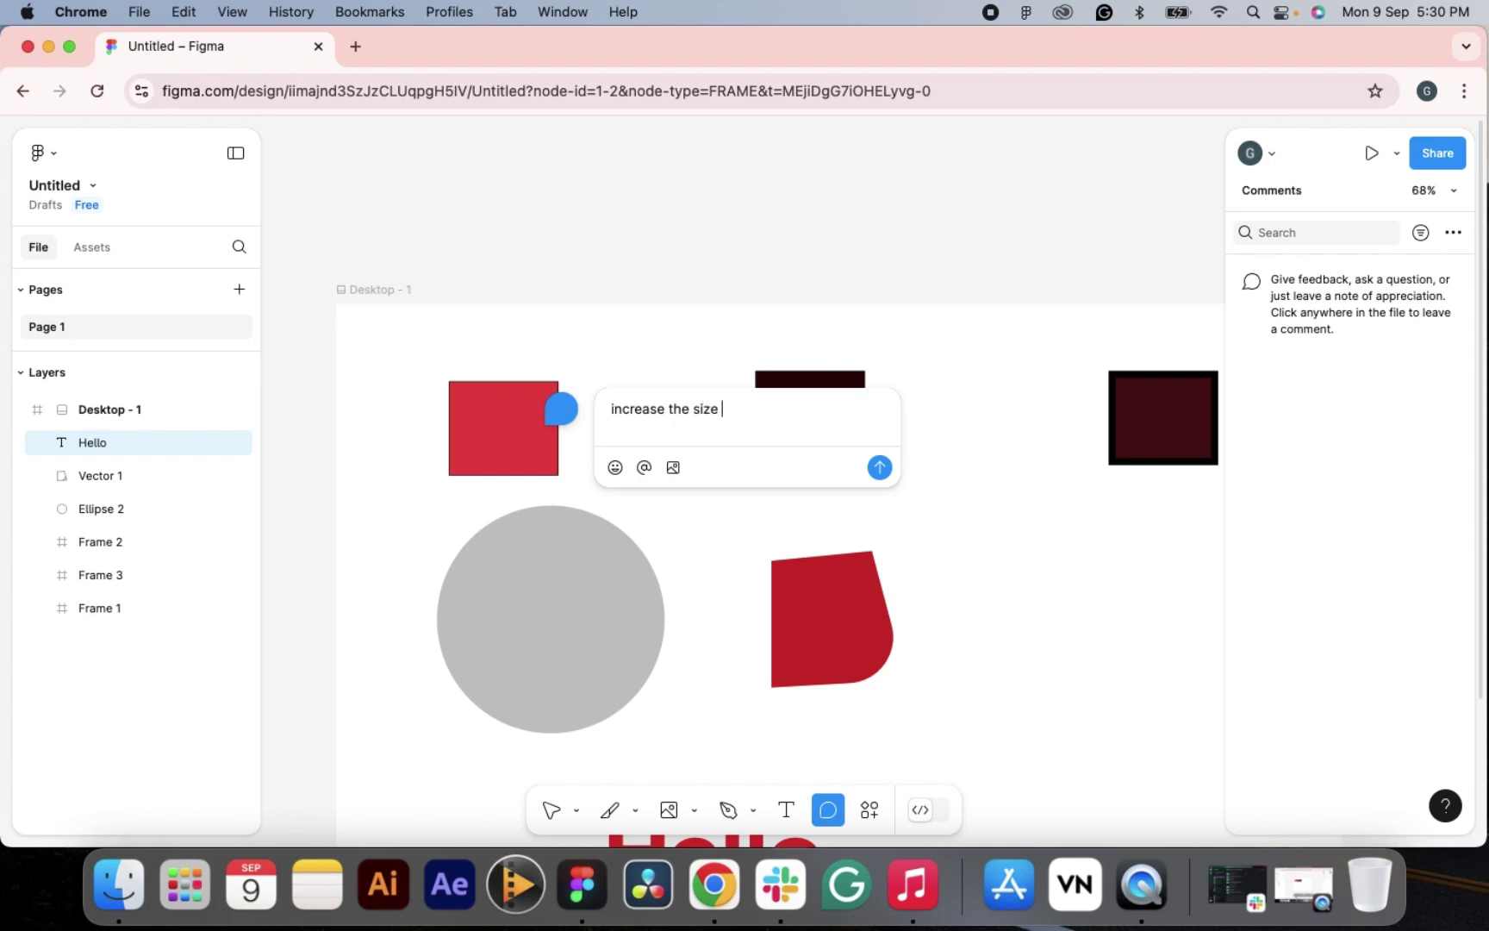
pyautogui.click(879, 467)
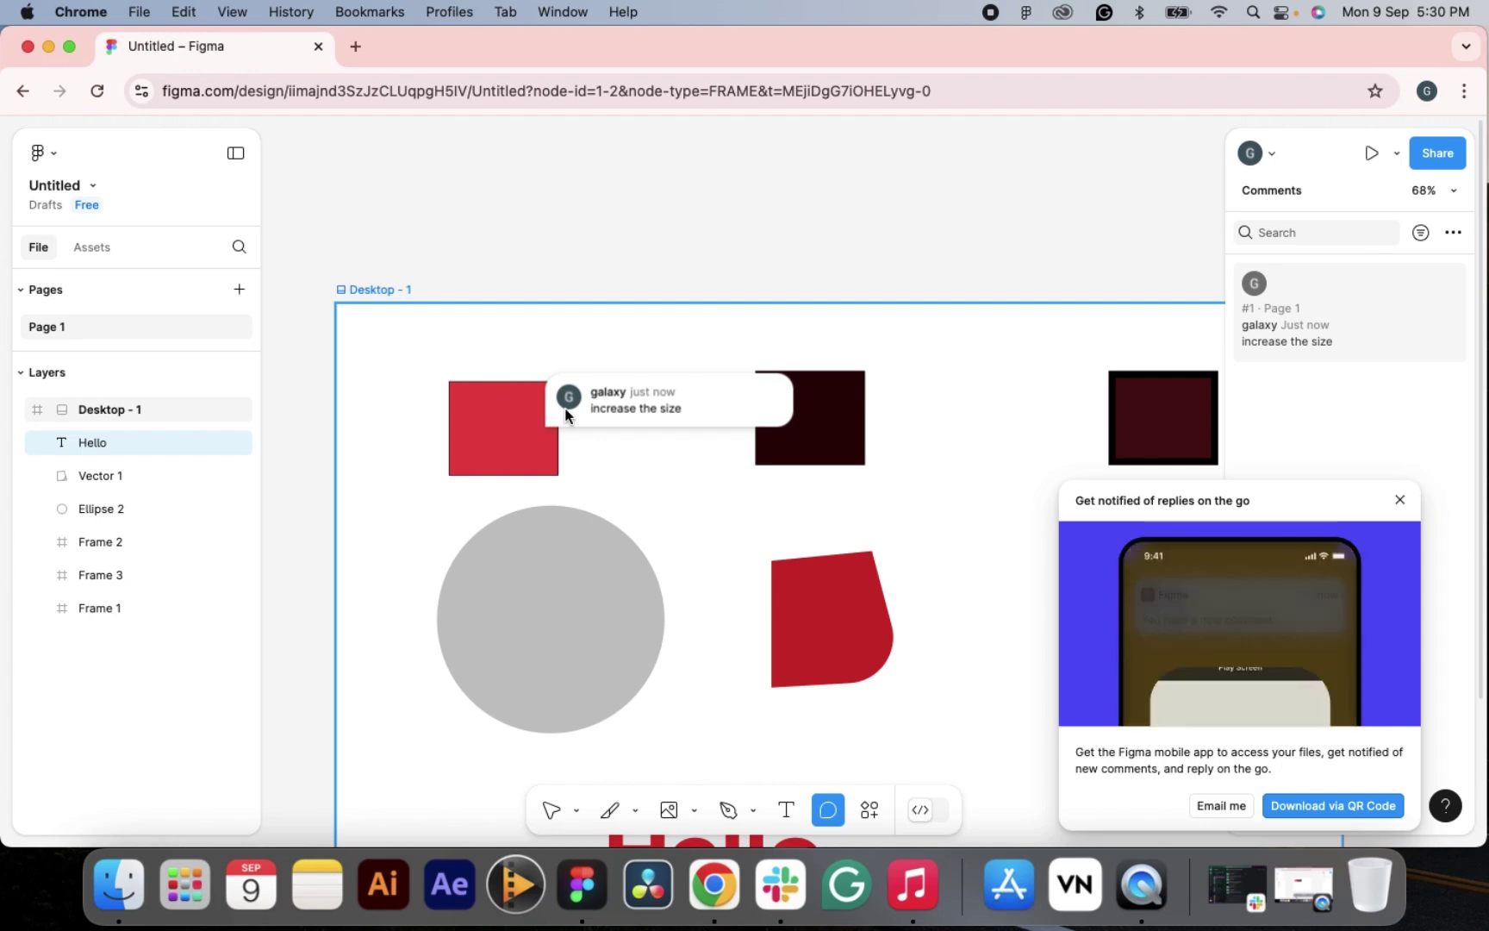
pyautogui.click(1398, 502)
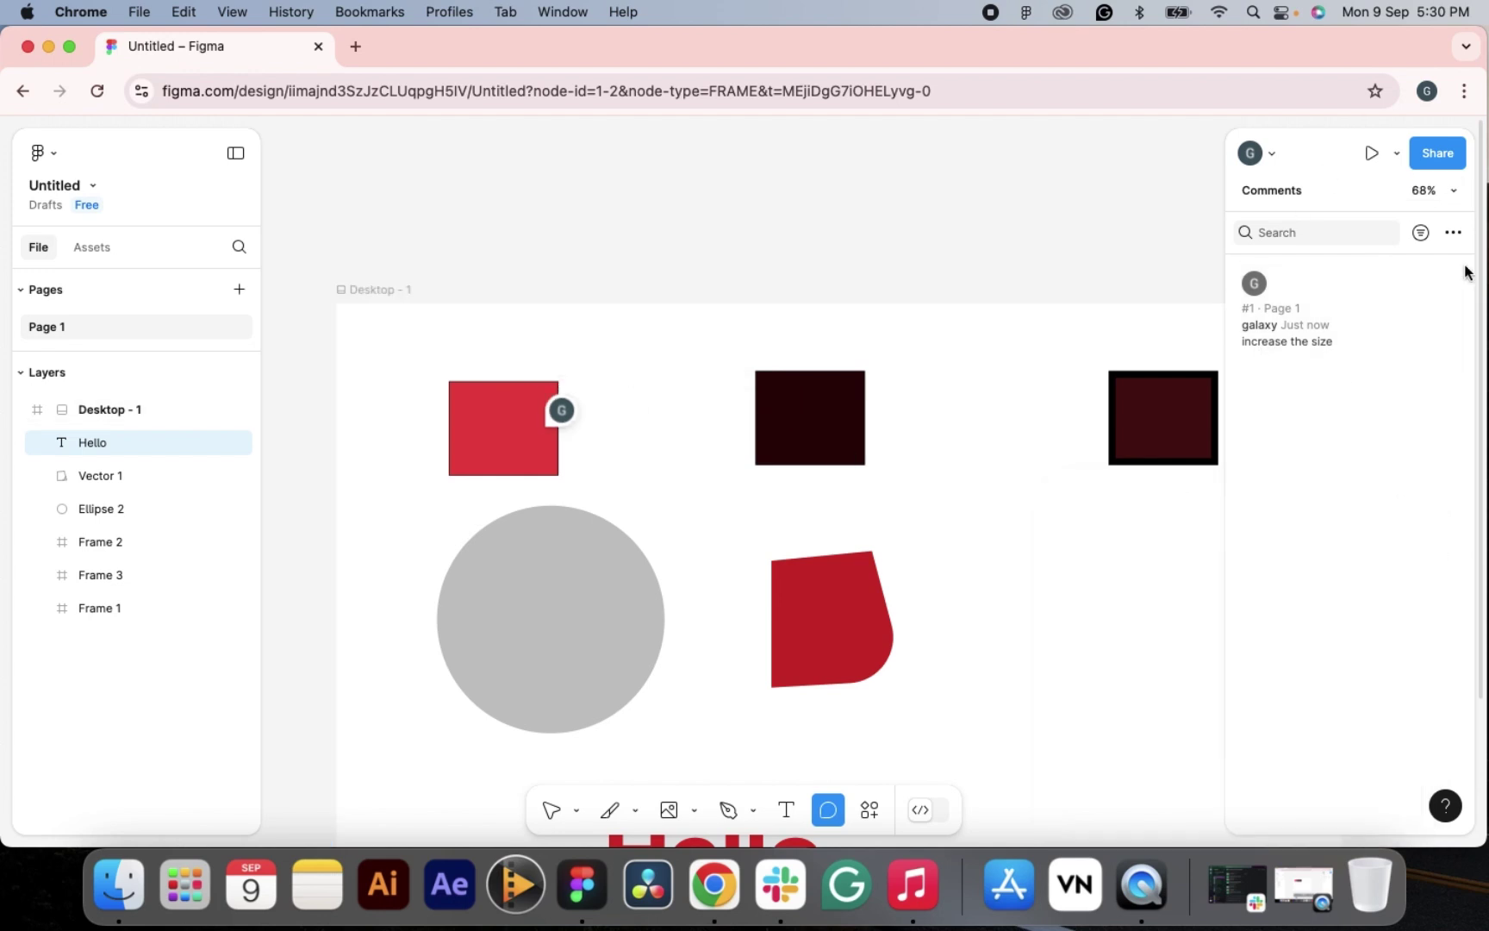
# - Examine the All, Assets and Plugins & widgets categories of the Actions search, then close it
pyautogui.scroll(-5, 841, 526)
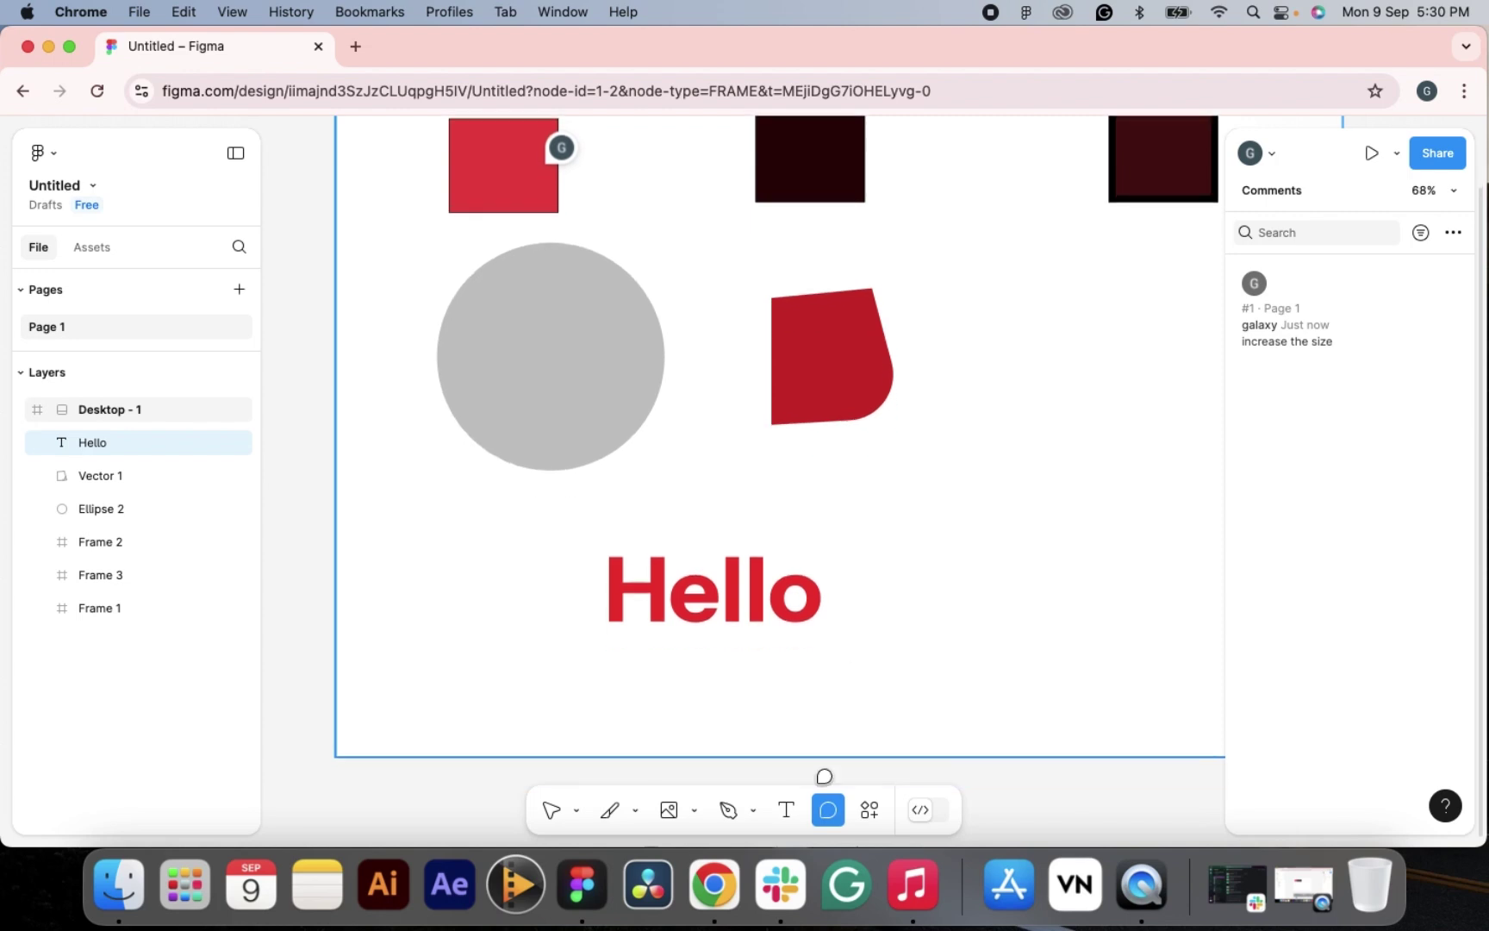
pyautogui.click(869, 810)
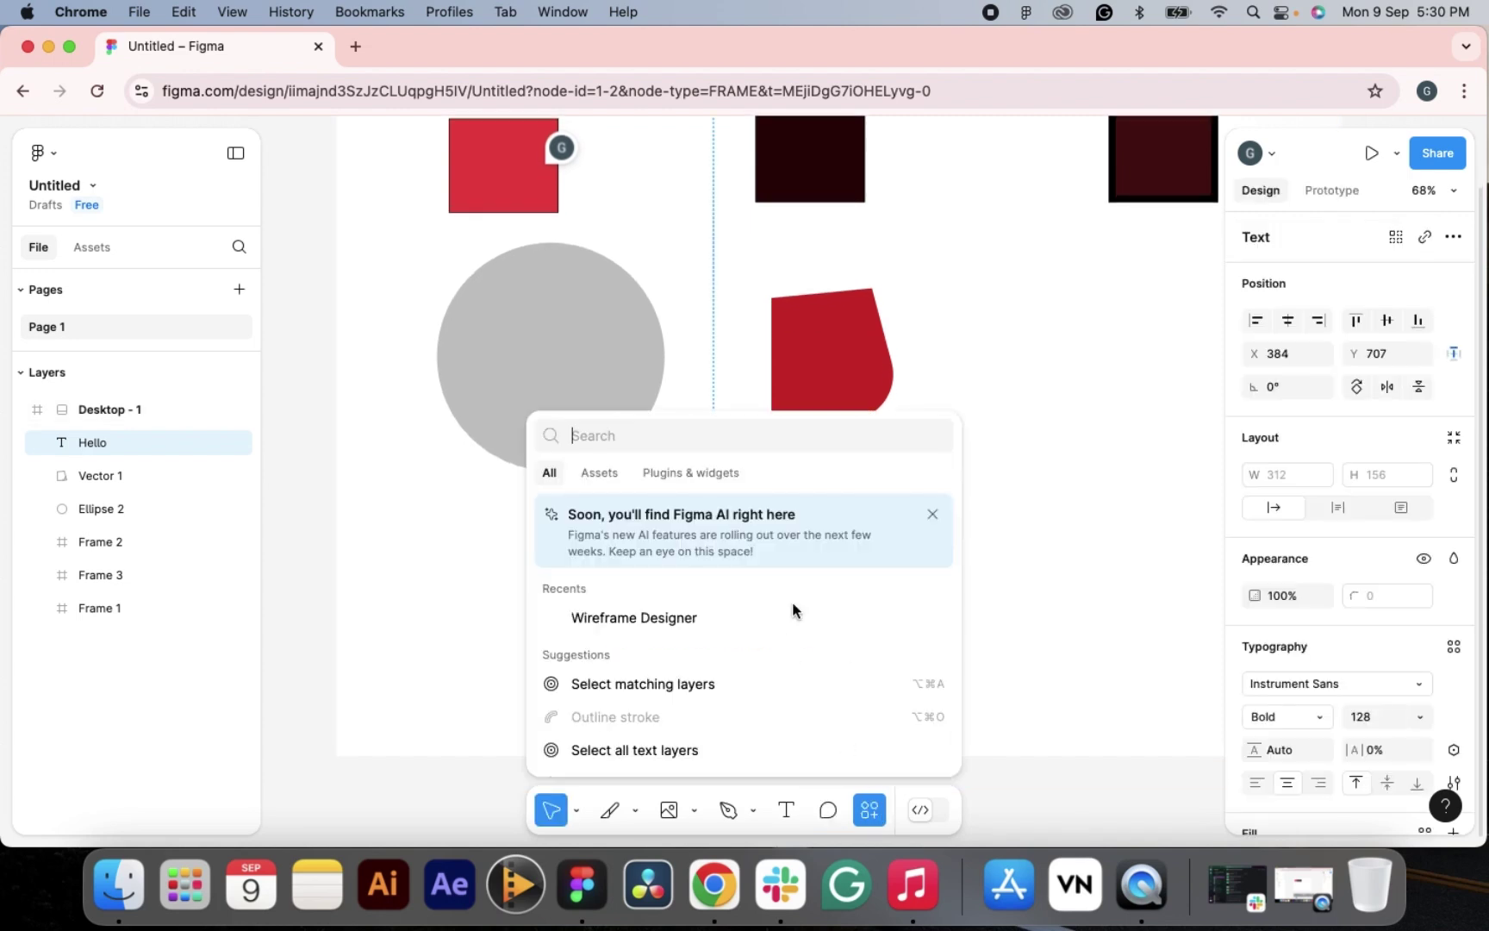
pyautogui.click(594, 472)
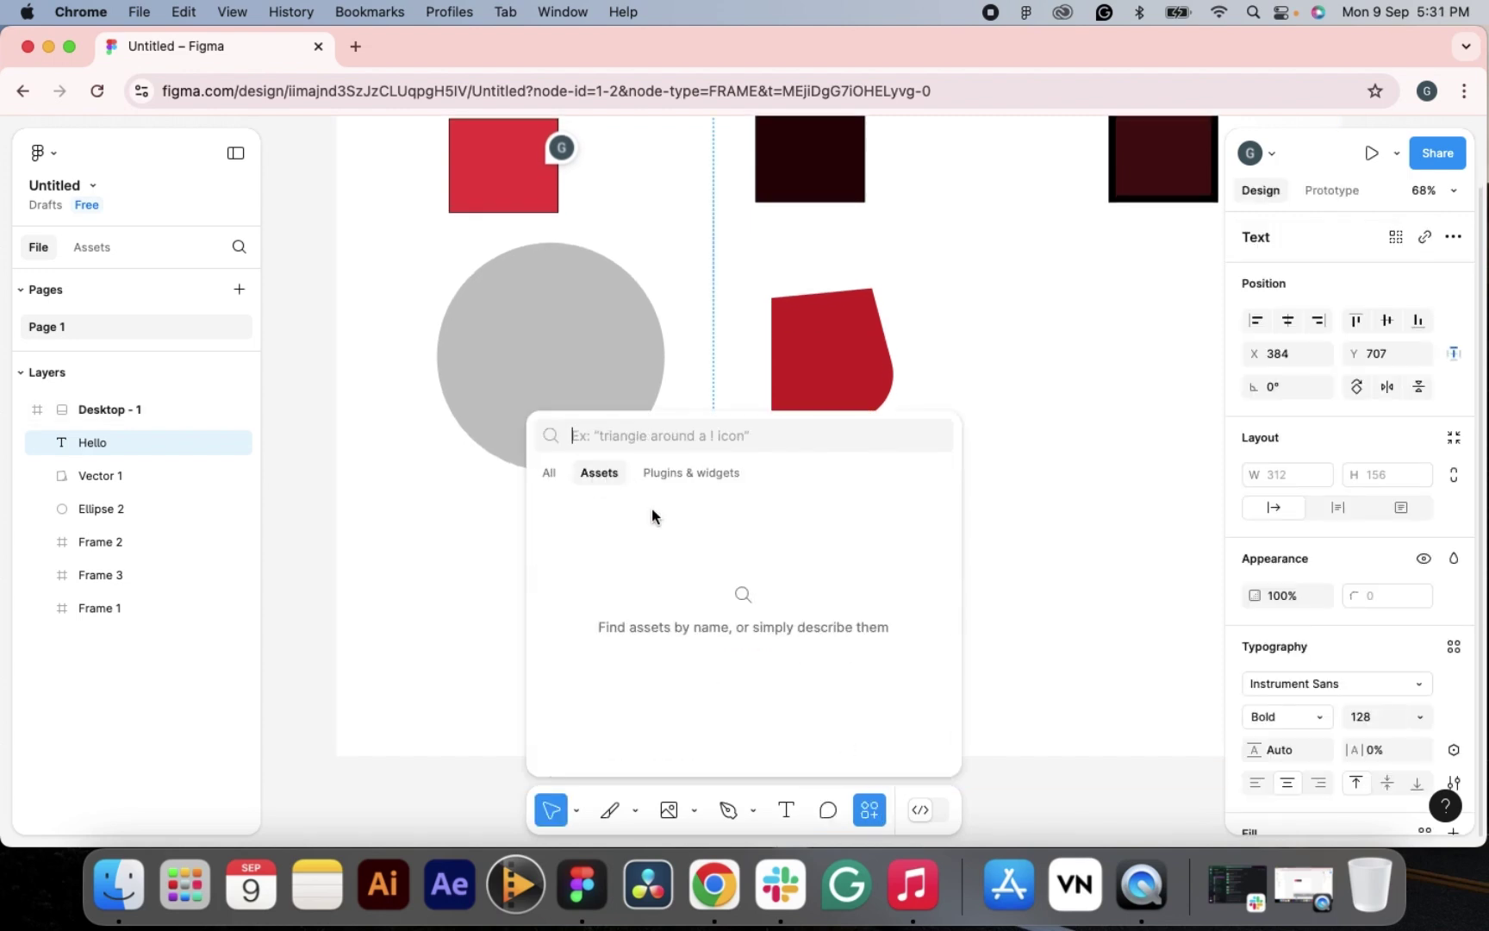
pyautogui.click(697, 473)
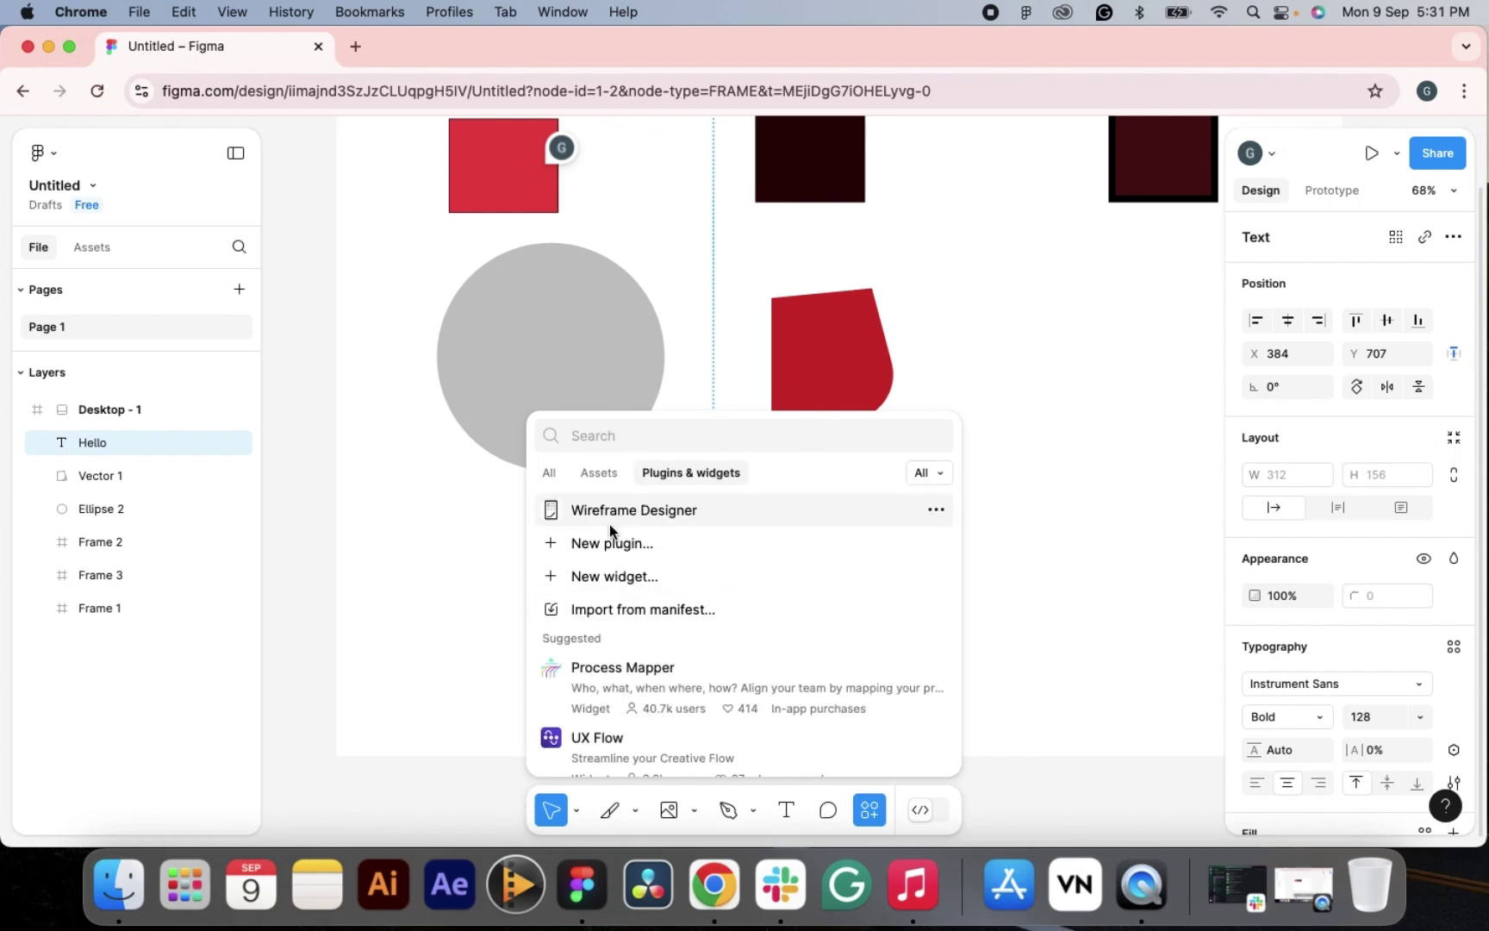
pyautogui.click(548, 476)
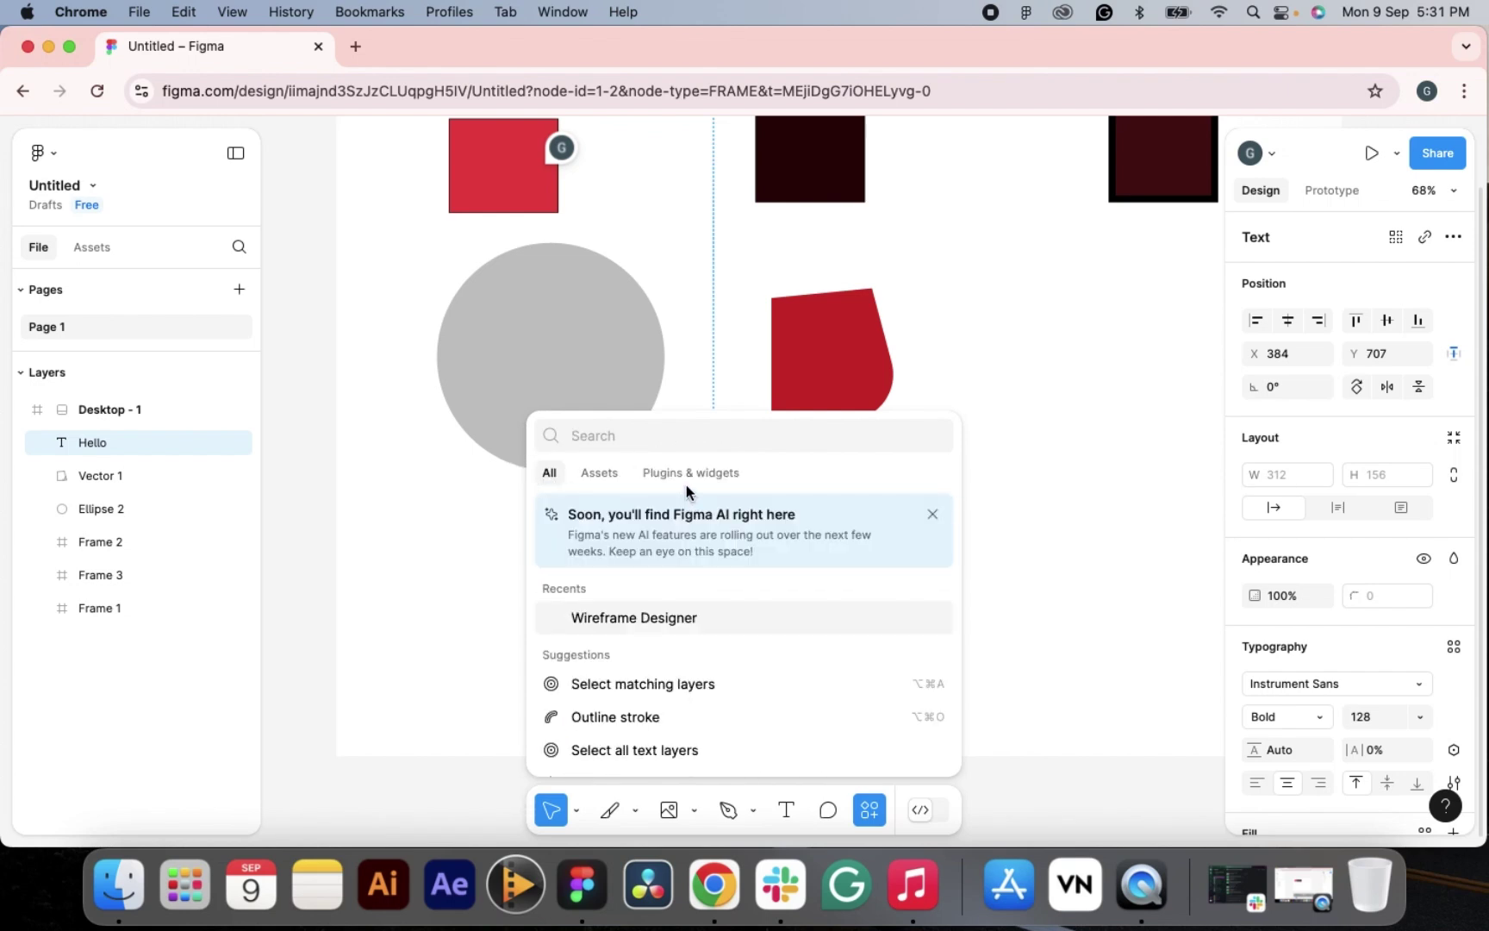
pyautogui.click(691, 473)
pyautogui.click(604, 473)
pyautogui.click(551, 473)
pyautogui.click(691, 473)
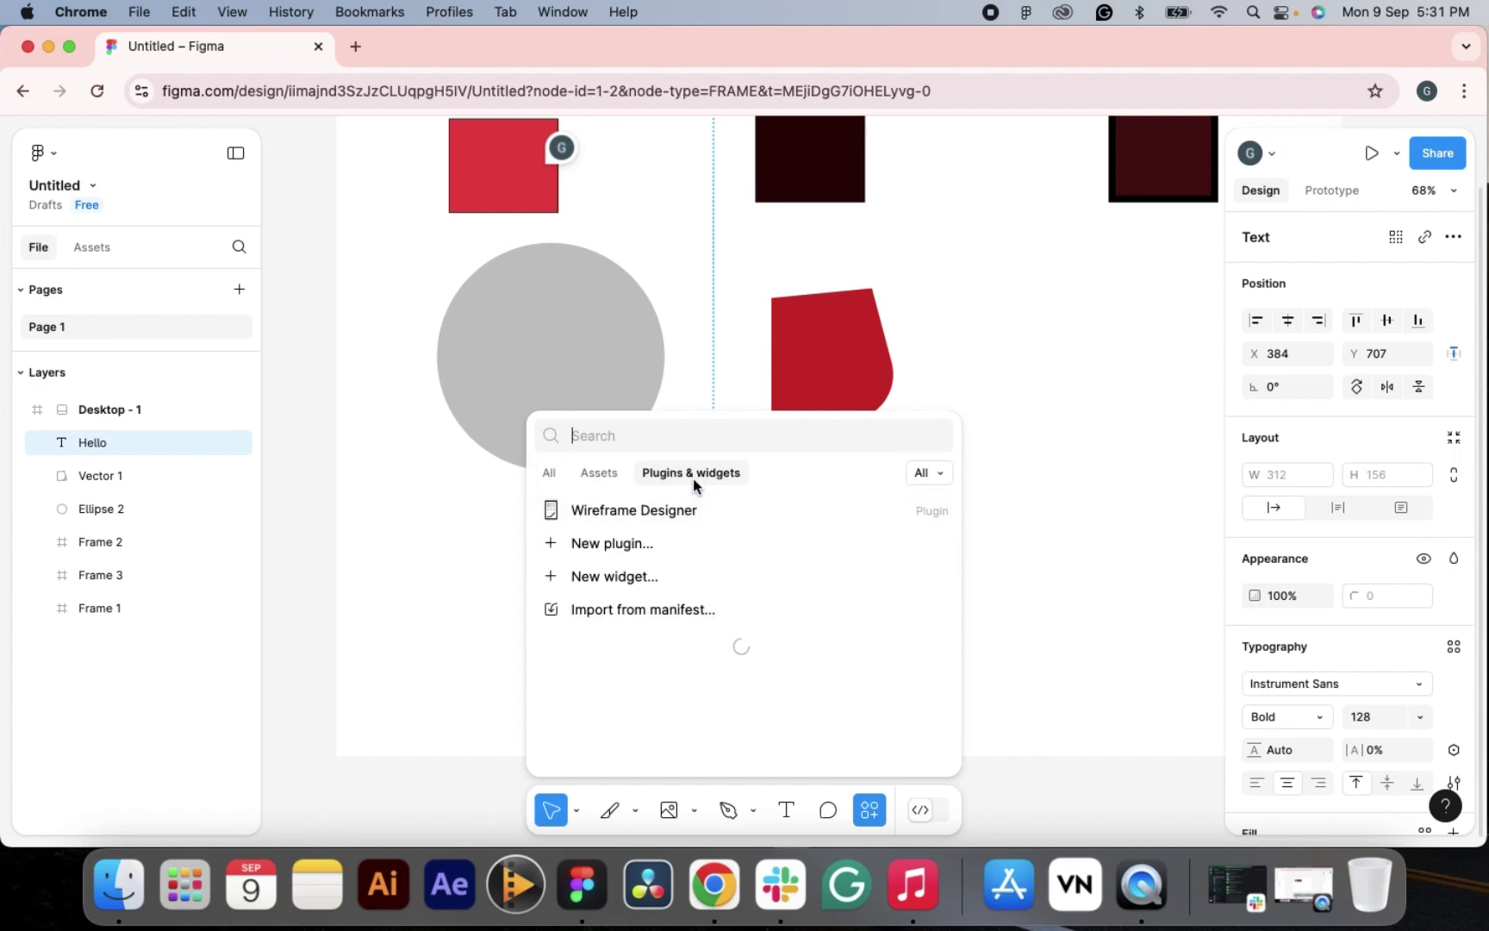
pyautogui.click(599, 473)
pyautogui.click(549, 473)
pyautogui.click(1123, 587)
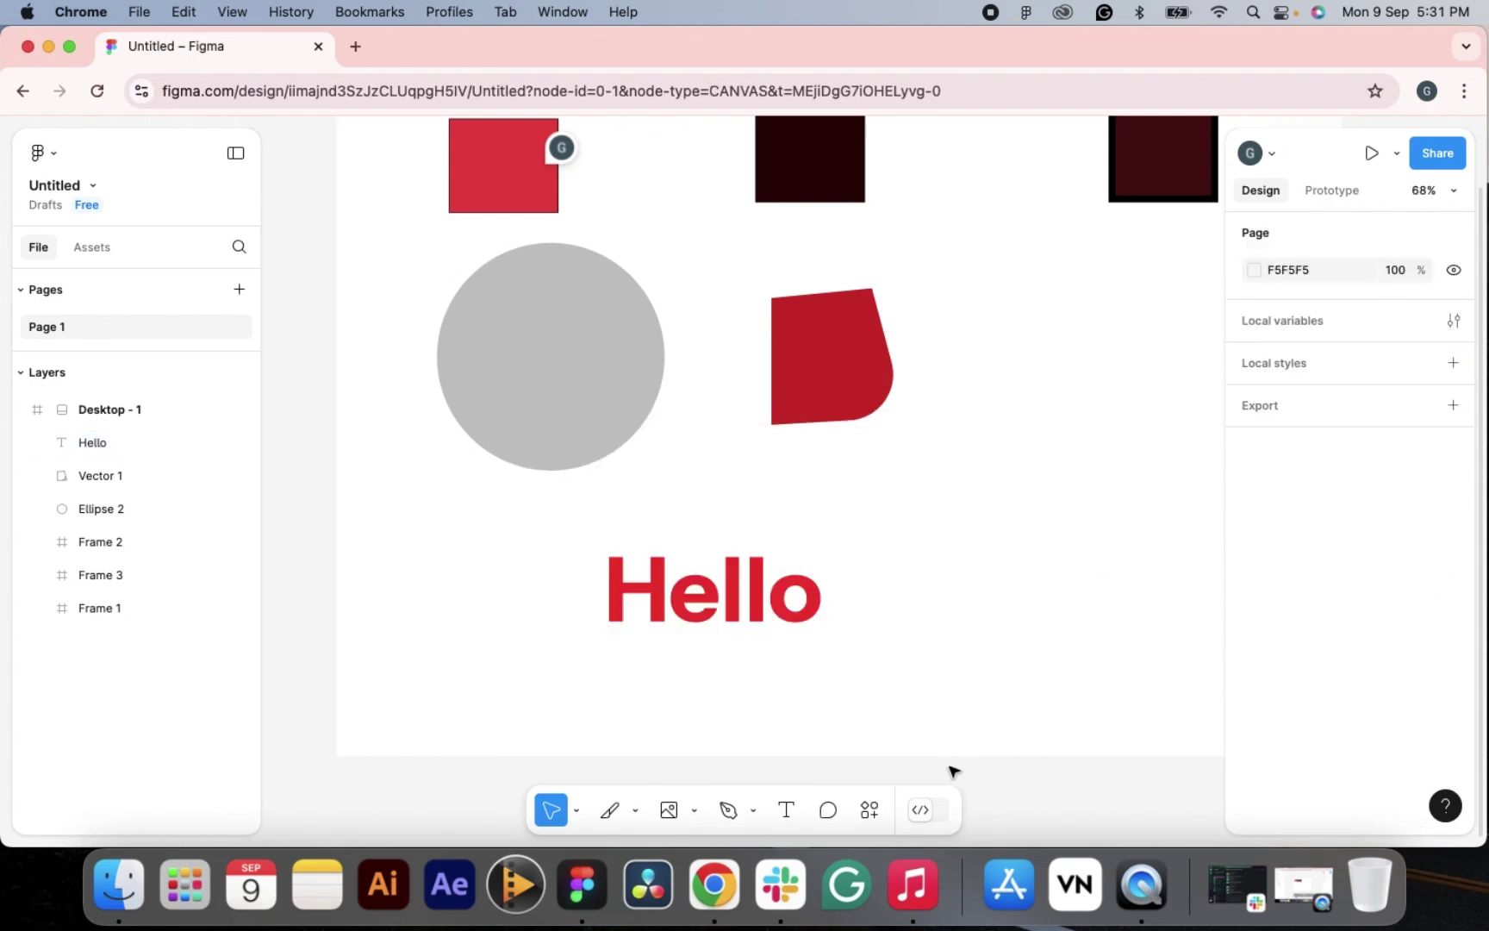
# - Switch to Dev Mode to view its upgrade offer and return to Design Mode
pyautogui.click(927, 813)
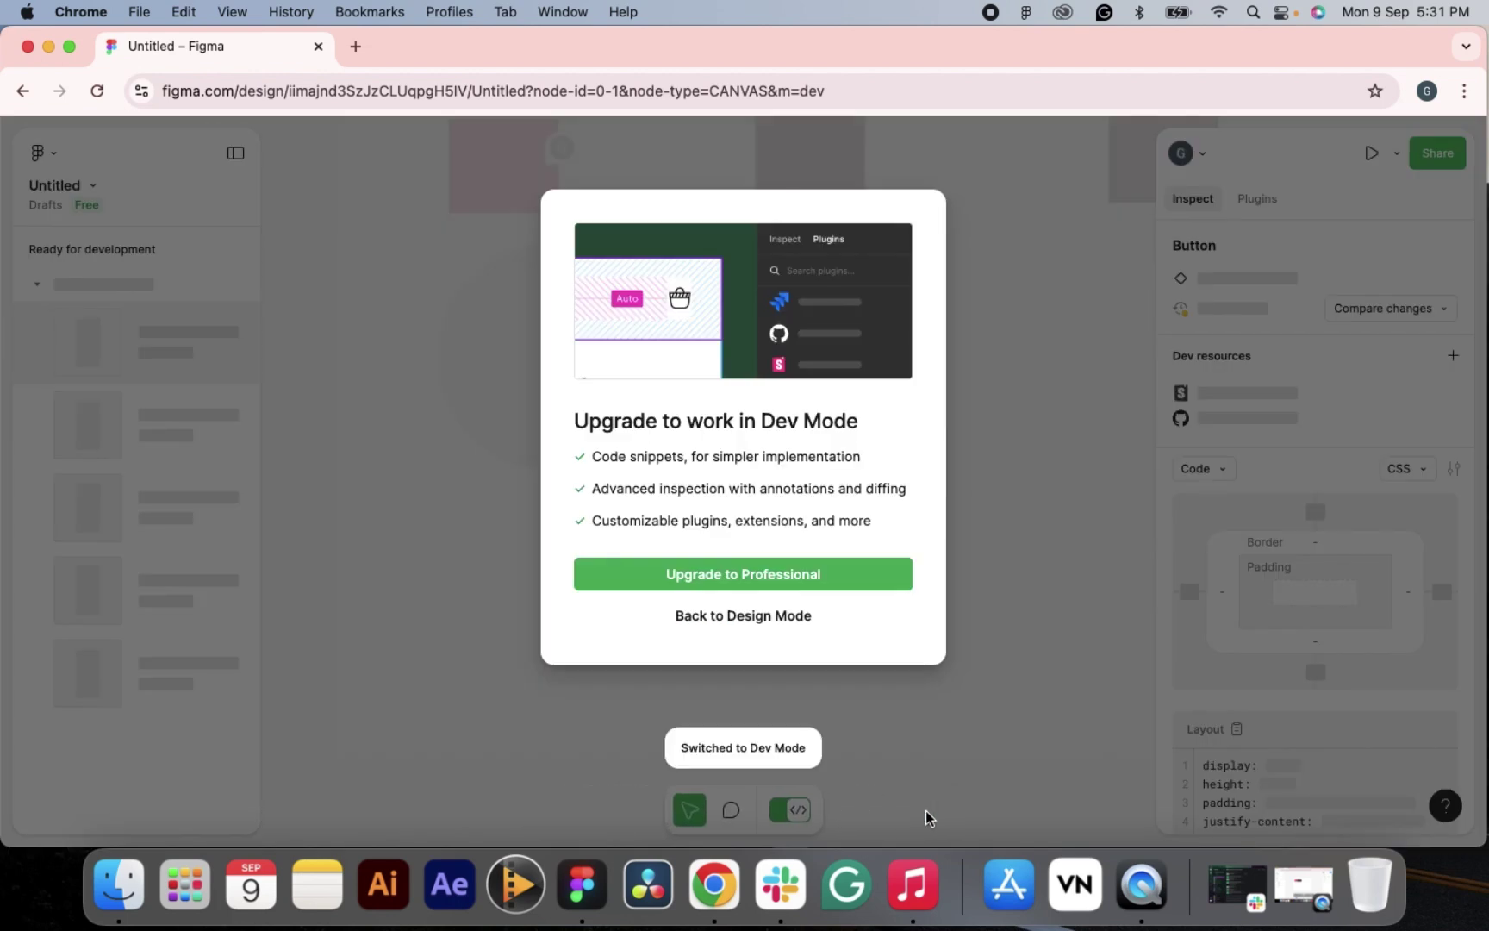
pyautogui.click(737, 615)
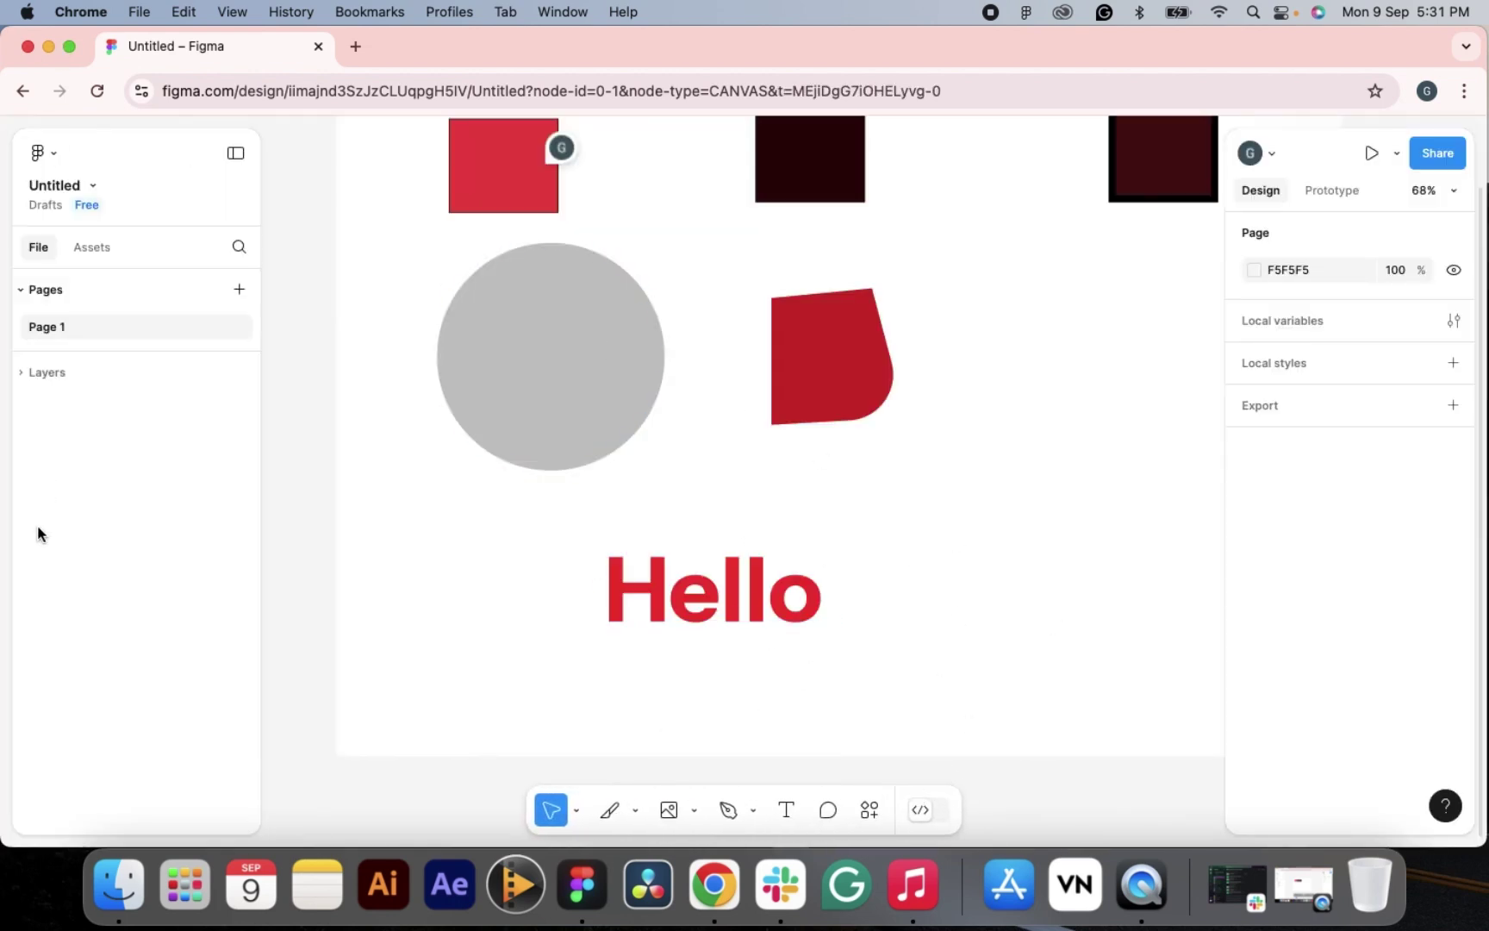
# - Examine the available asset libraries, the file's layer list, and the properties of the grey circle and the "Hello" text
pyautogui.click(101, 249)
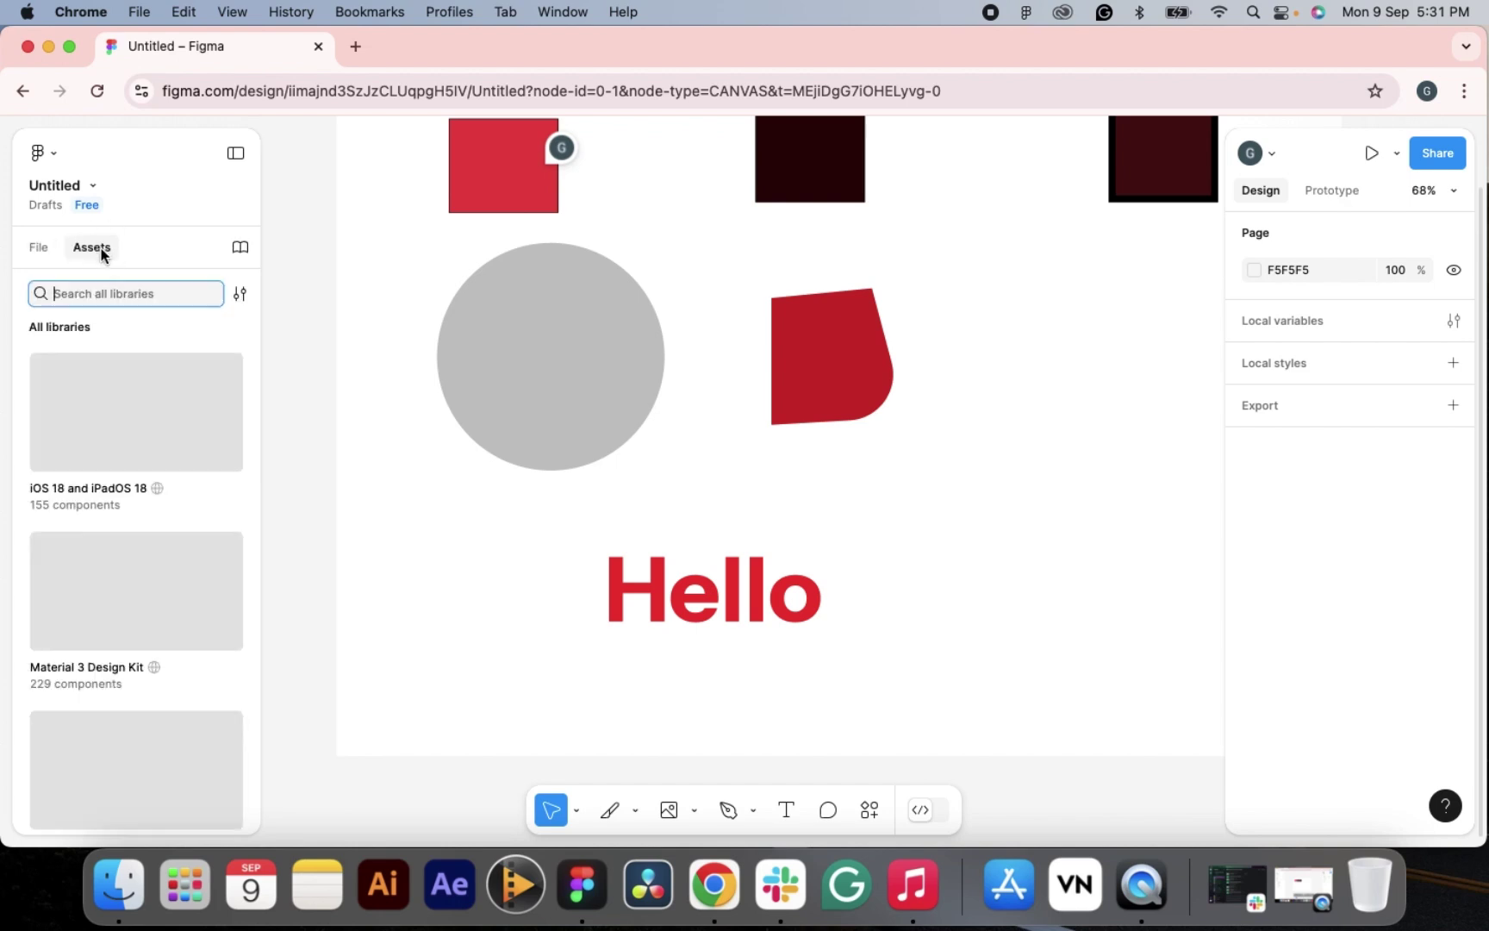
pyautogui.click(487, 369)
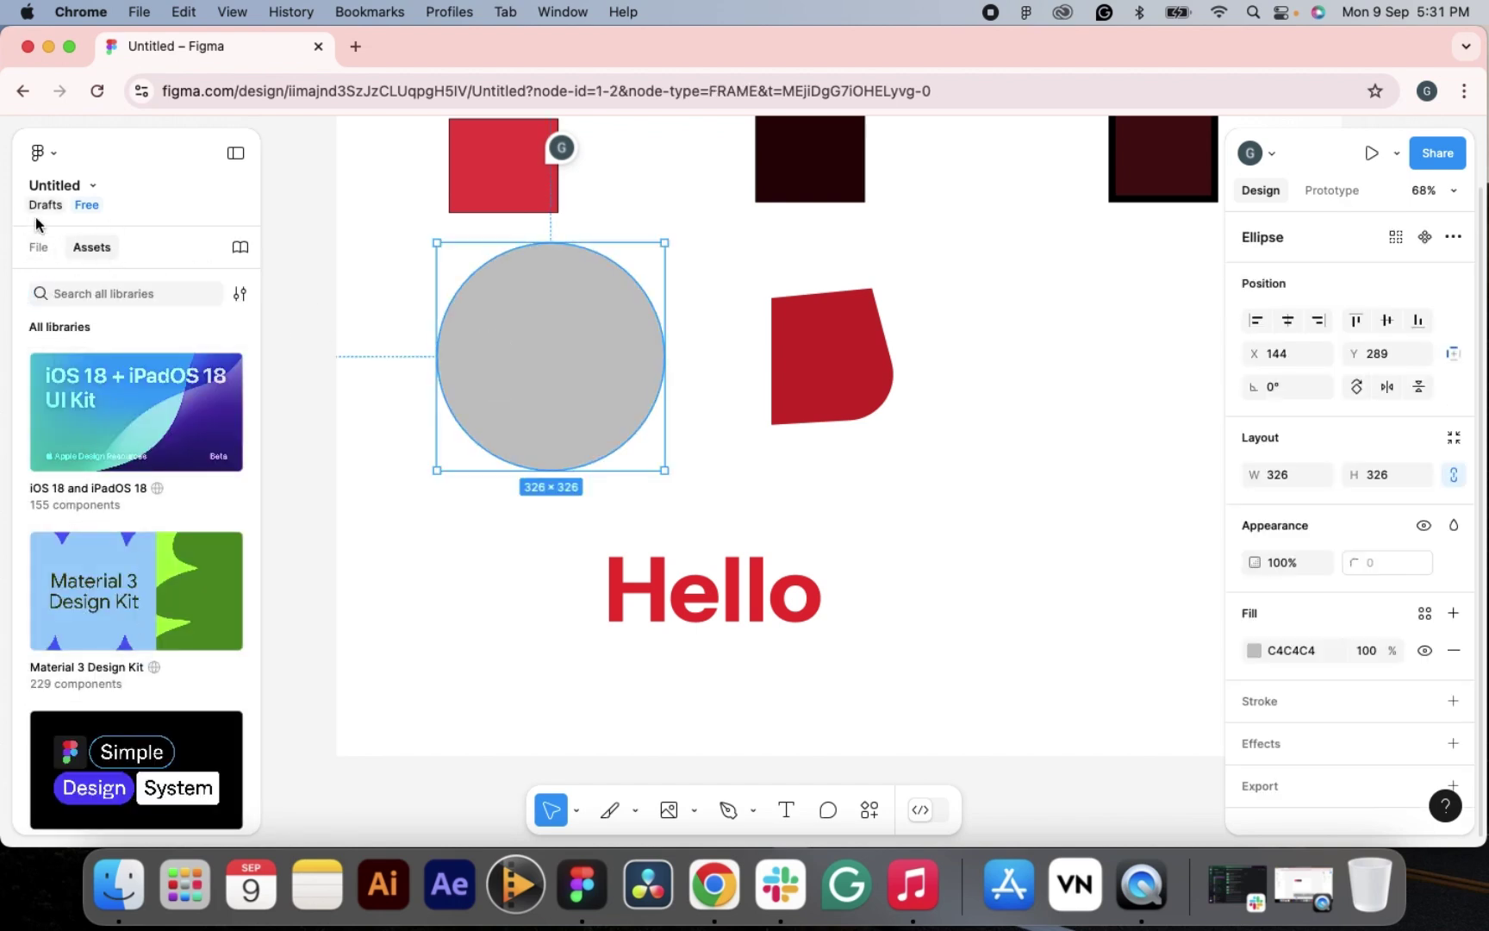
pyautogui.click(43, 247)
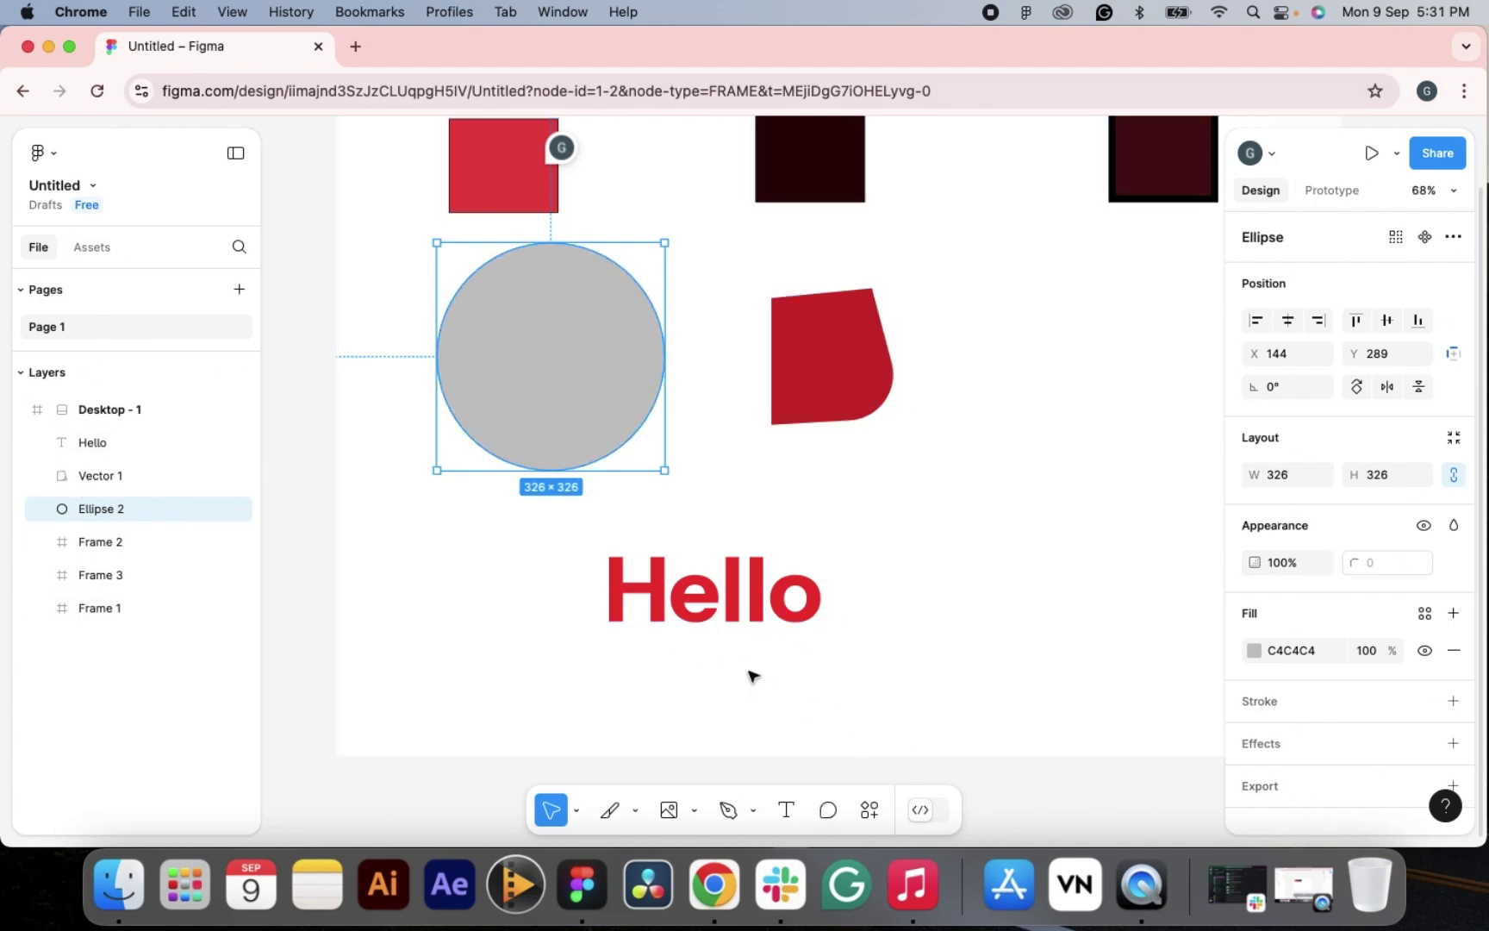
pyautogui.click(1091, 606)
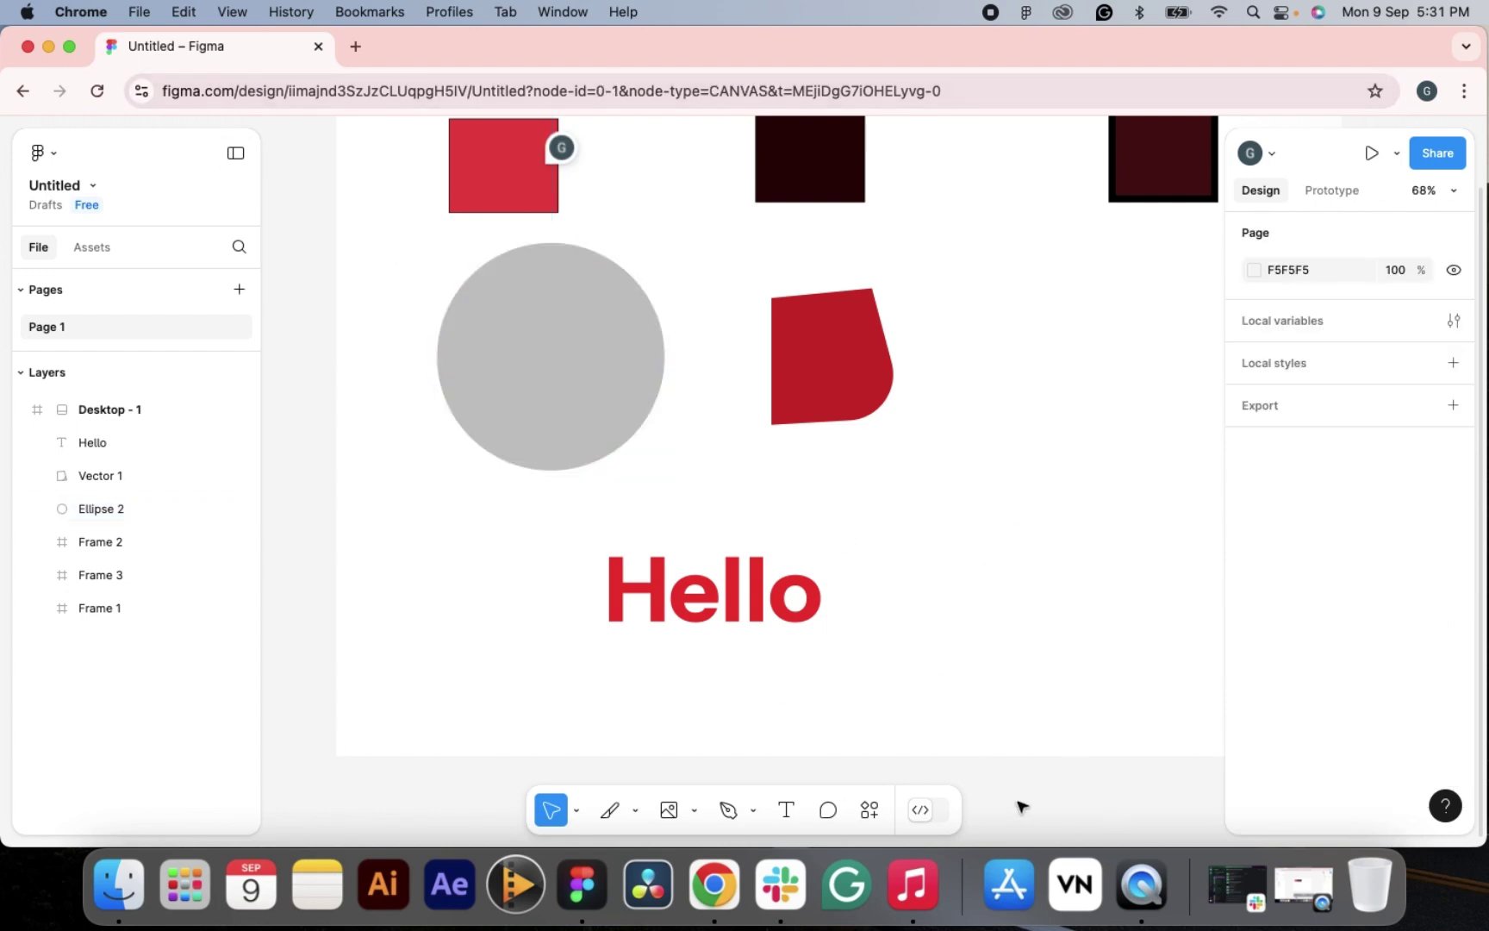
pyautogui.click(736, 623)
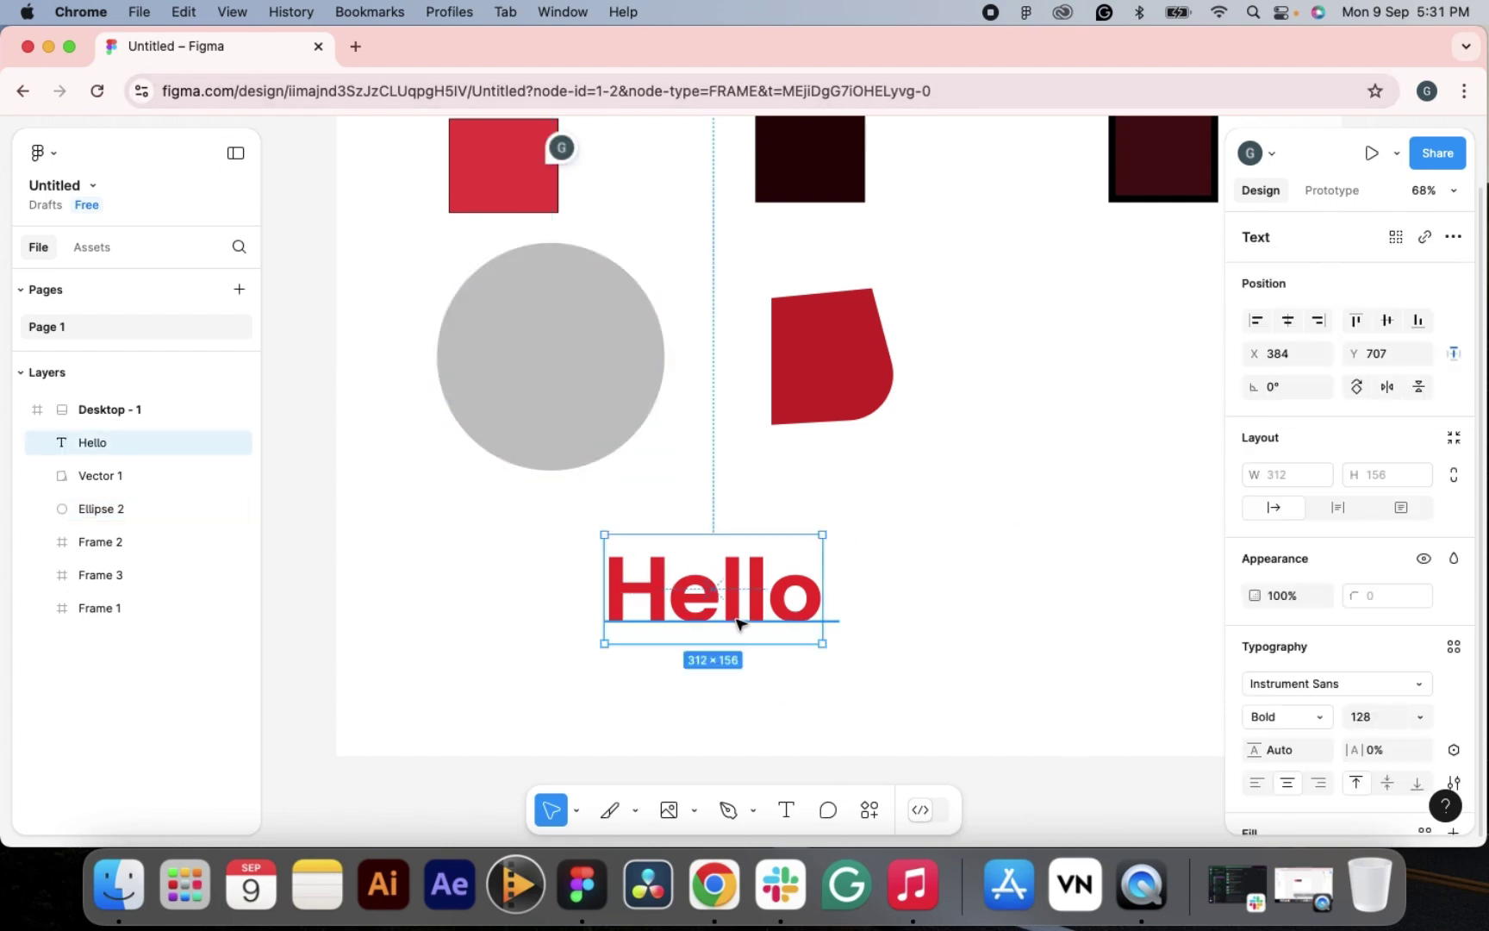
pyautogui.scroll(-2, 734, 621)
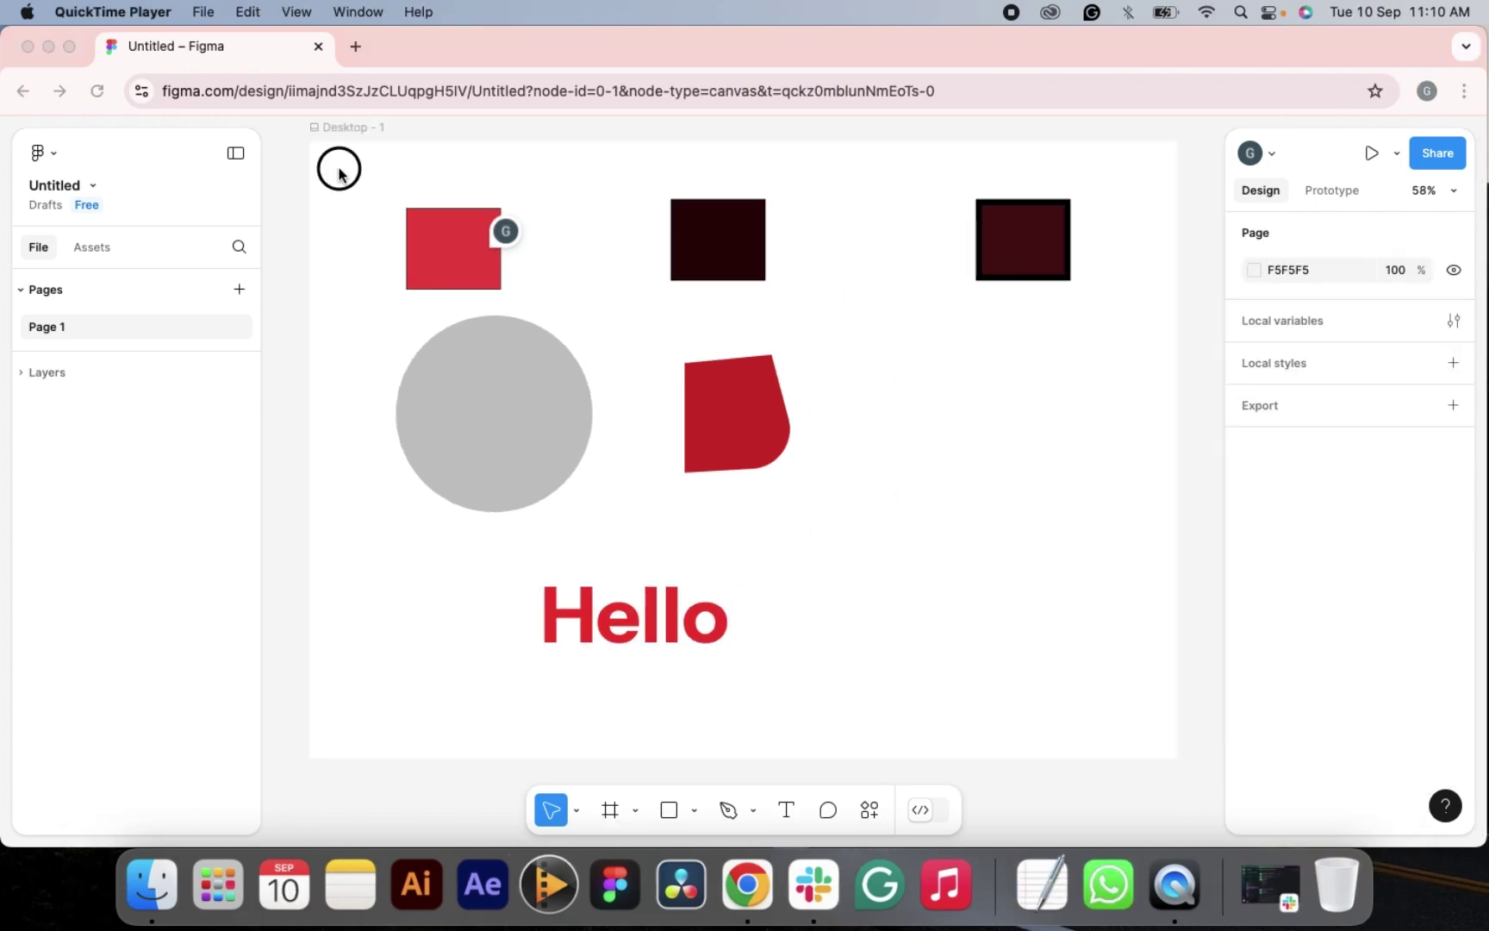
# - Delete the three rectangles, the grey circle and the red vector shape from the frame, and resolve the "increase the size" comment
pyautogui.click(336, 166)
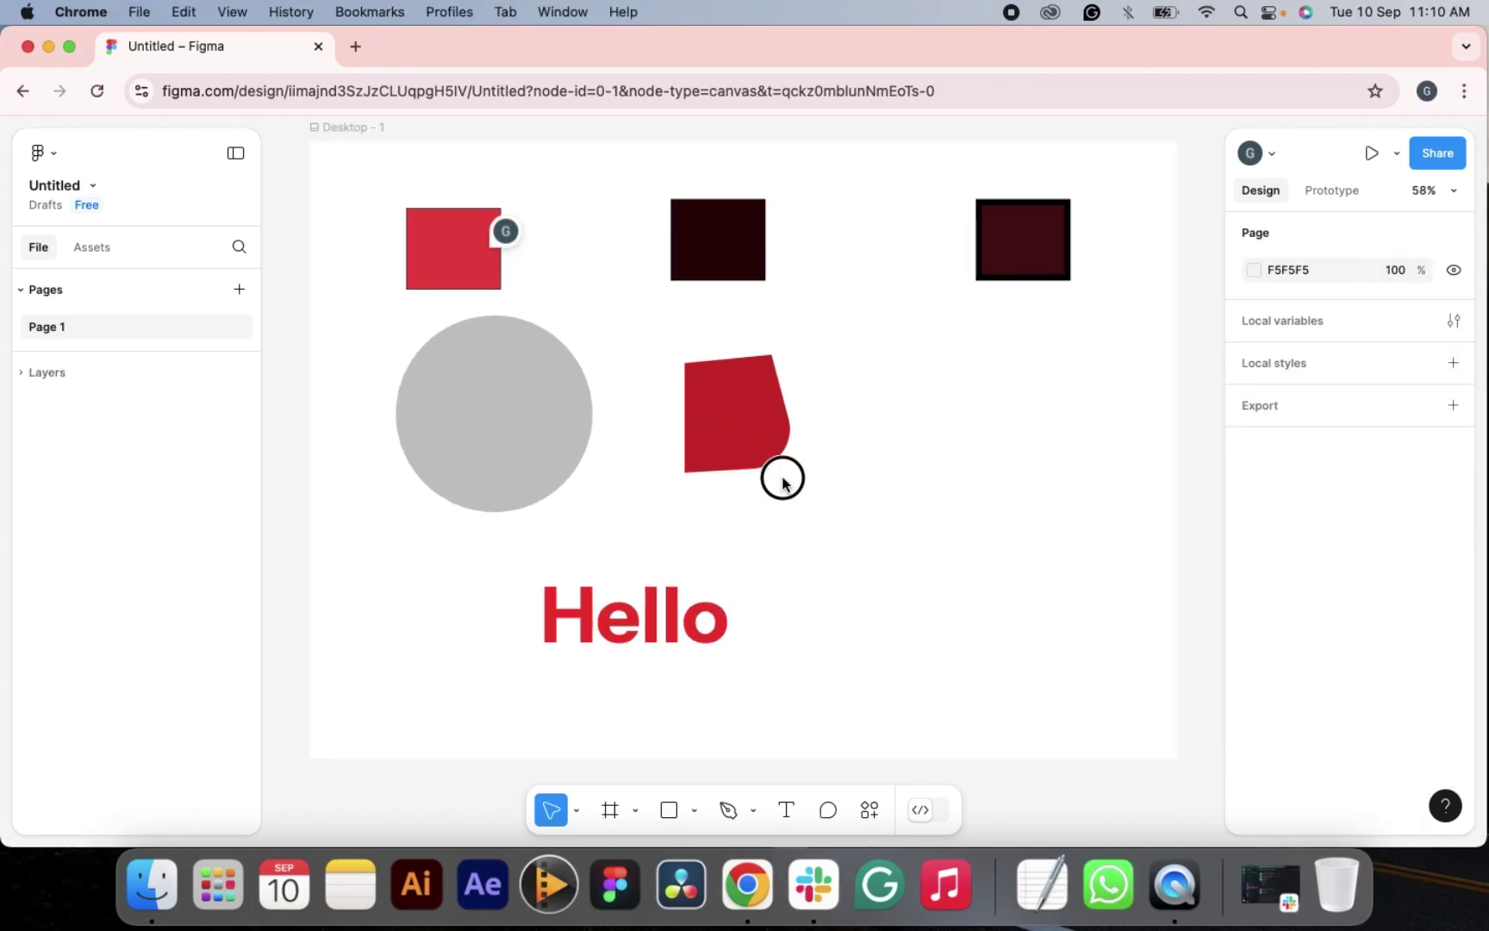
pyautogui.click(755, 429)
pyautogui.click(379, 186)
pyautogui.moveTo(342, 163); pyautogui.dragTo(1082, 574)
pyautogui.press('Delete')
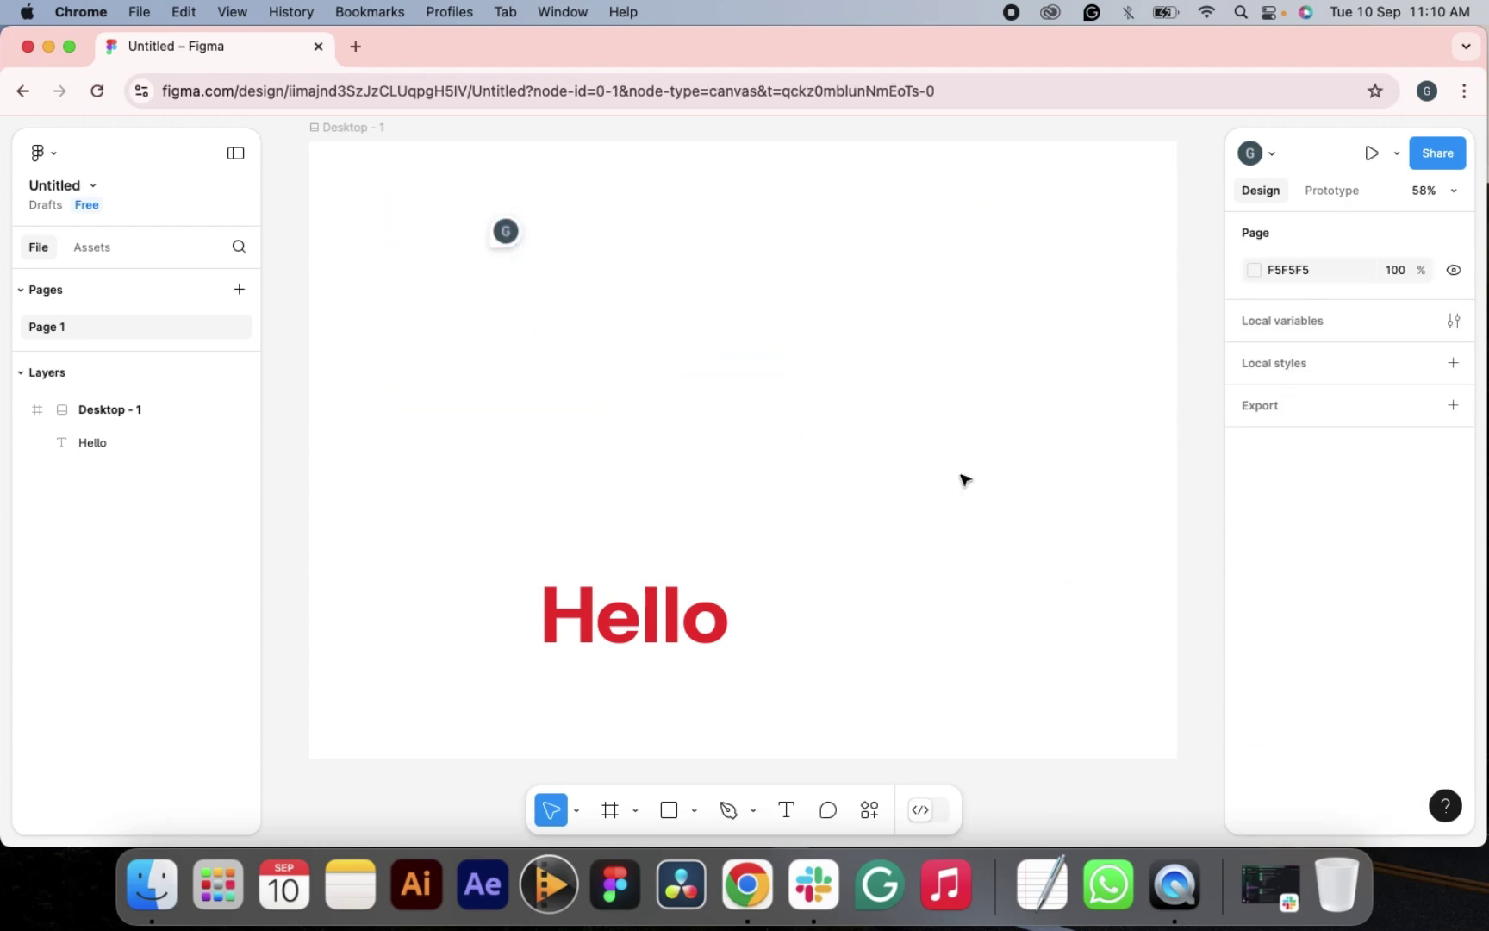
pyautogui.click(514, 233)
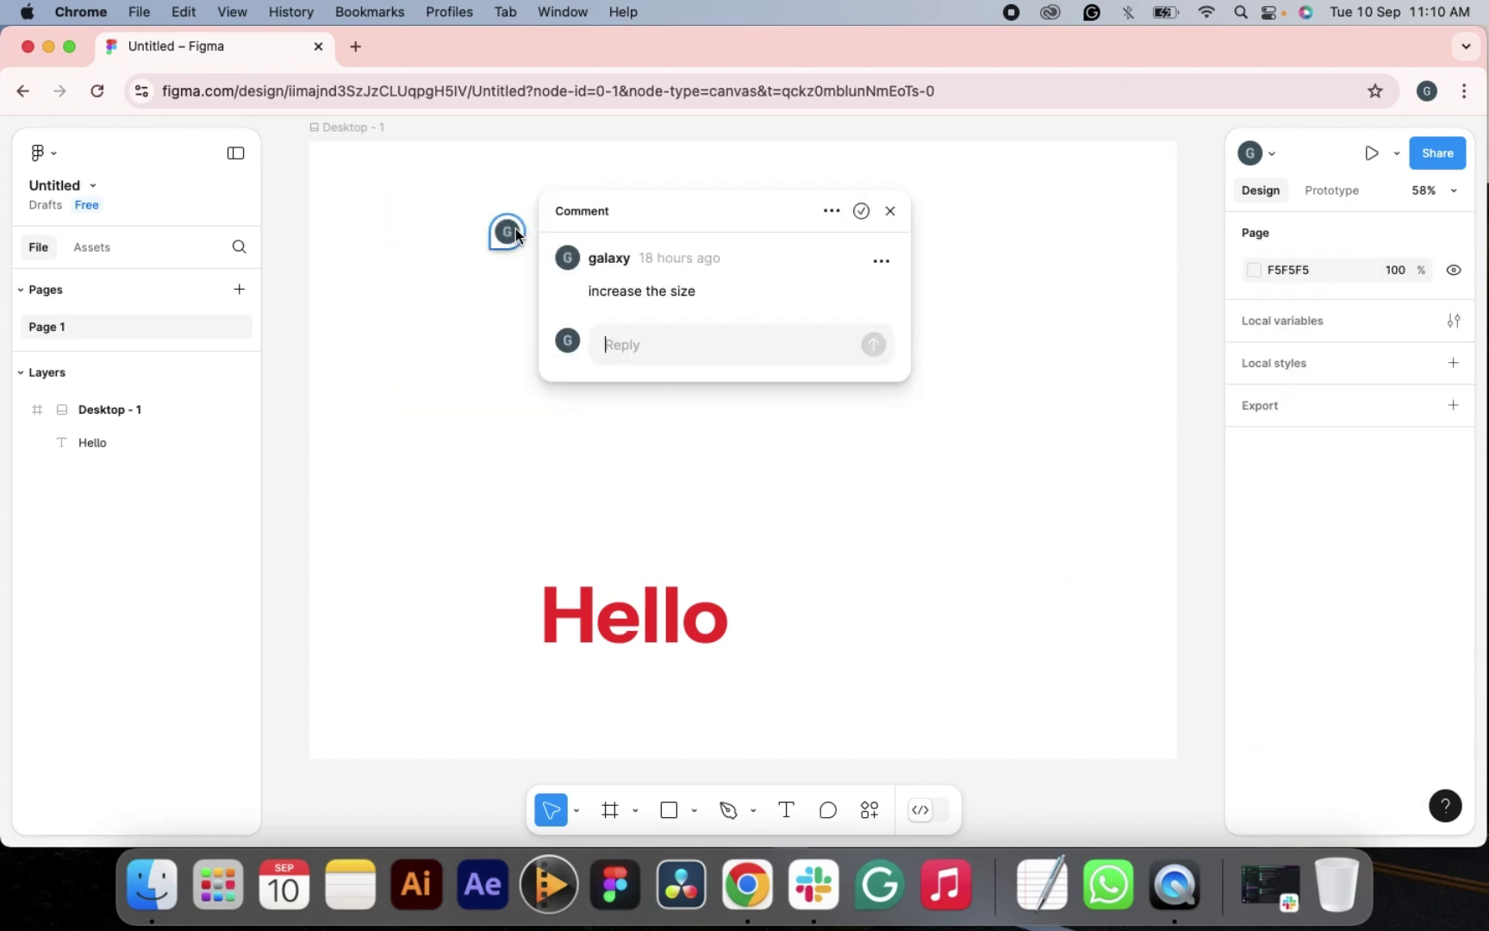
pyautogui.click(859, 216)
# - Move the "Hello" text to the frame's upper-left area at about X 81, Y 28, and resize its text box to about 331 × 145
pyautogui.click(621, 620)
pyautogui.moveTo(621, 619); pyautogui.dragTo(450, 223)
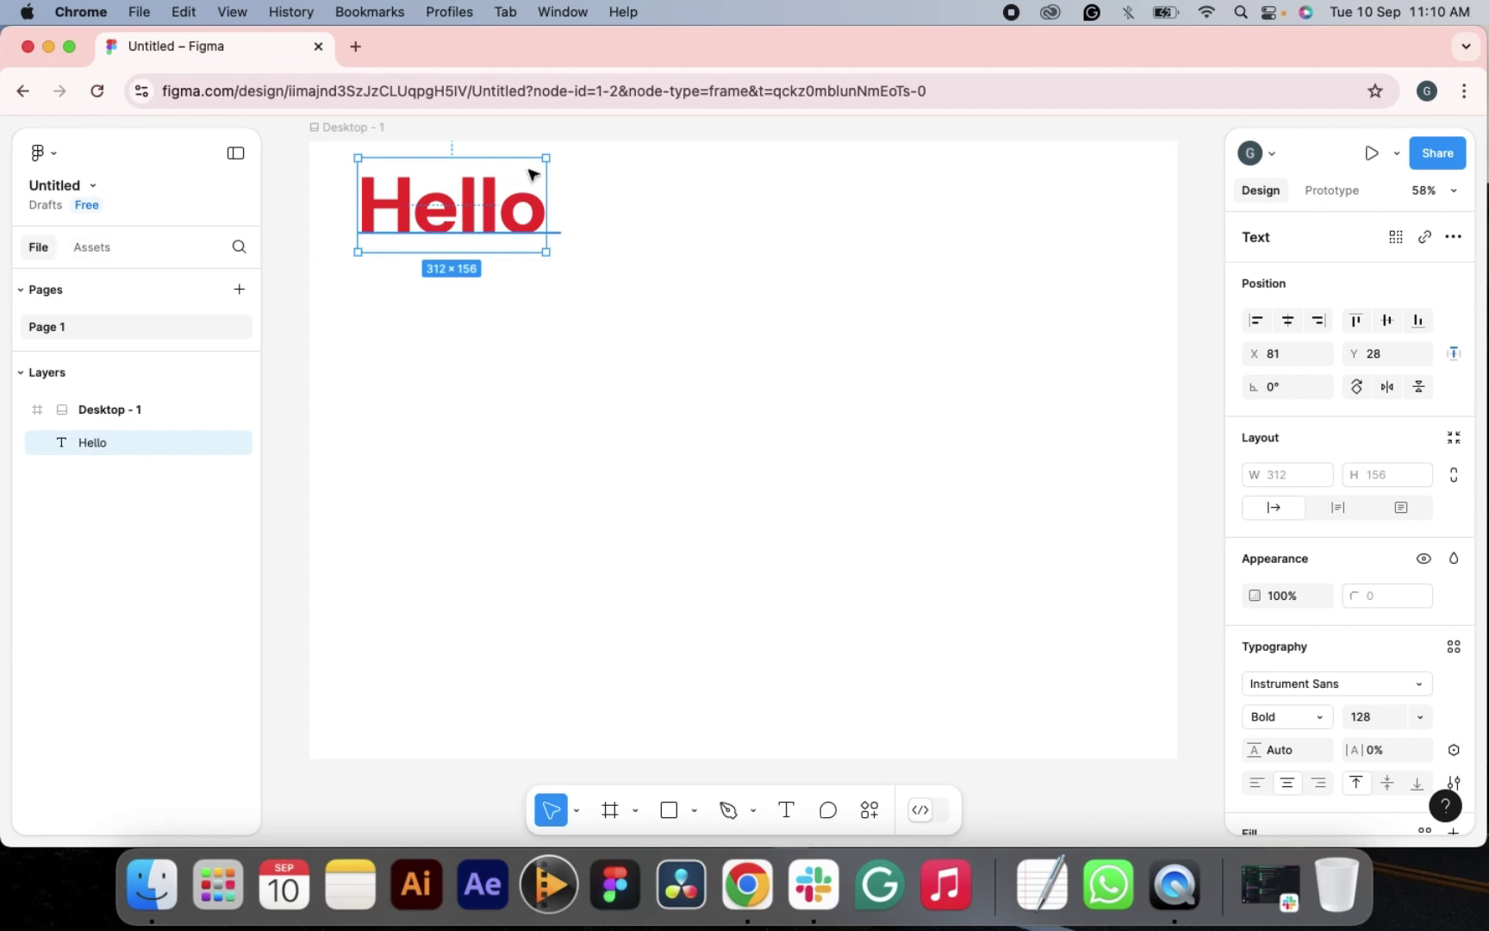
pyautogui.moveTo(547, 161)
pyautogui.mouseDown()
pyautogui.moveTo(515, 172)
pyautogui.moveTo(557, 164)
pyautogui.mouseUp()
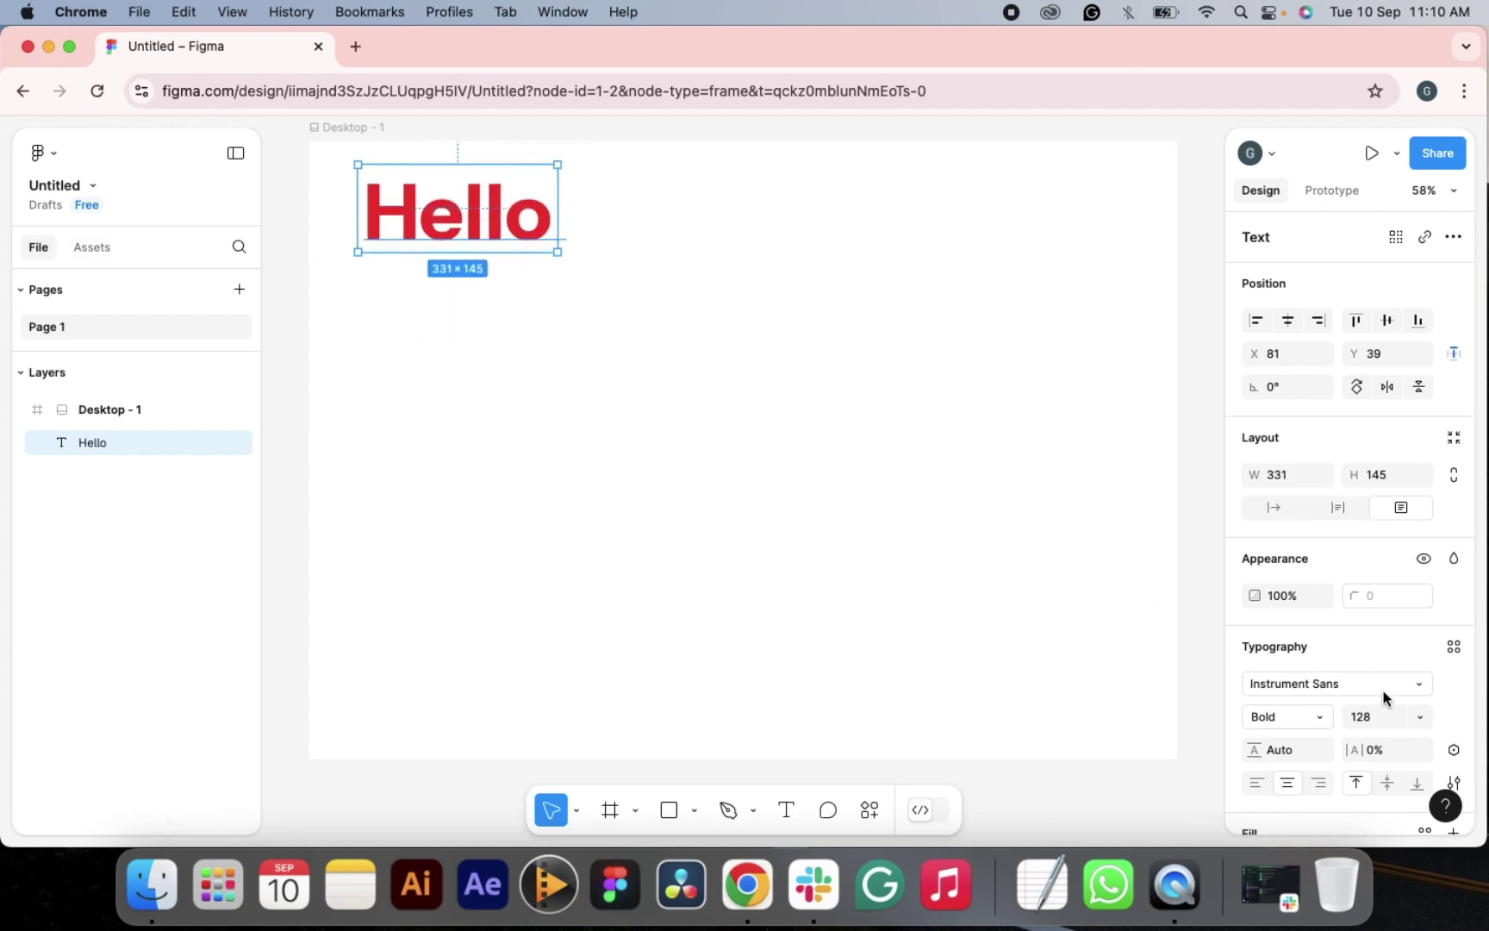
# - Set the "Hello" text's font size to 32 and switch its box sizing to auto width
pyautogui.click(1420, 718)
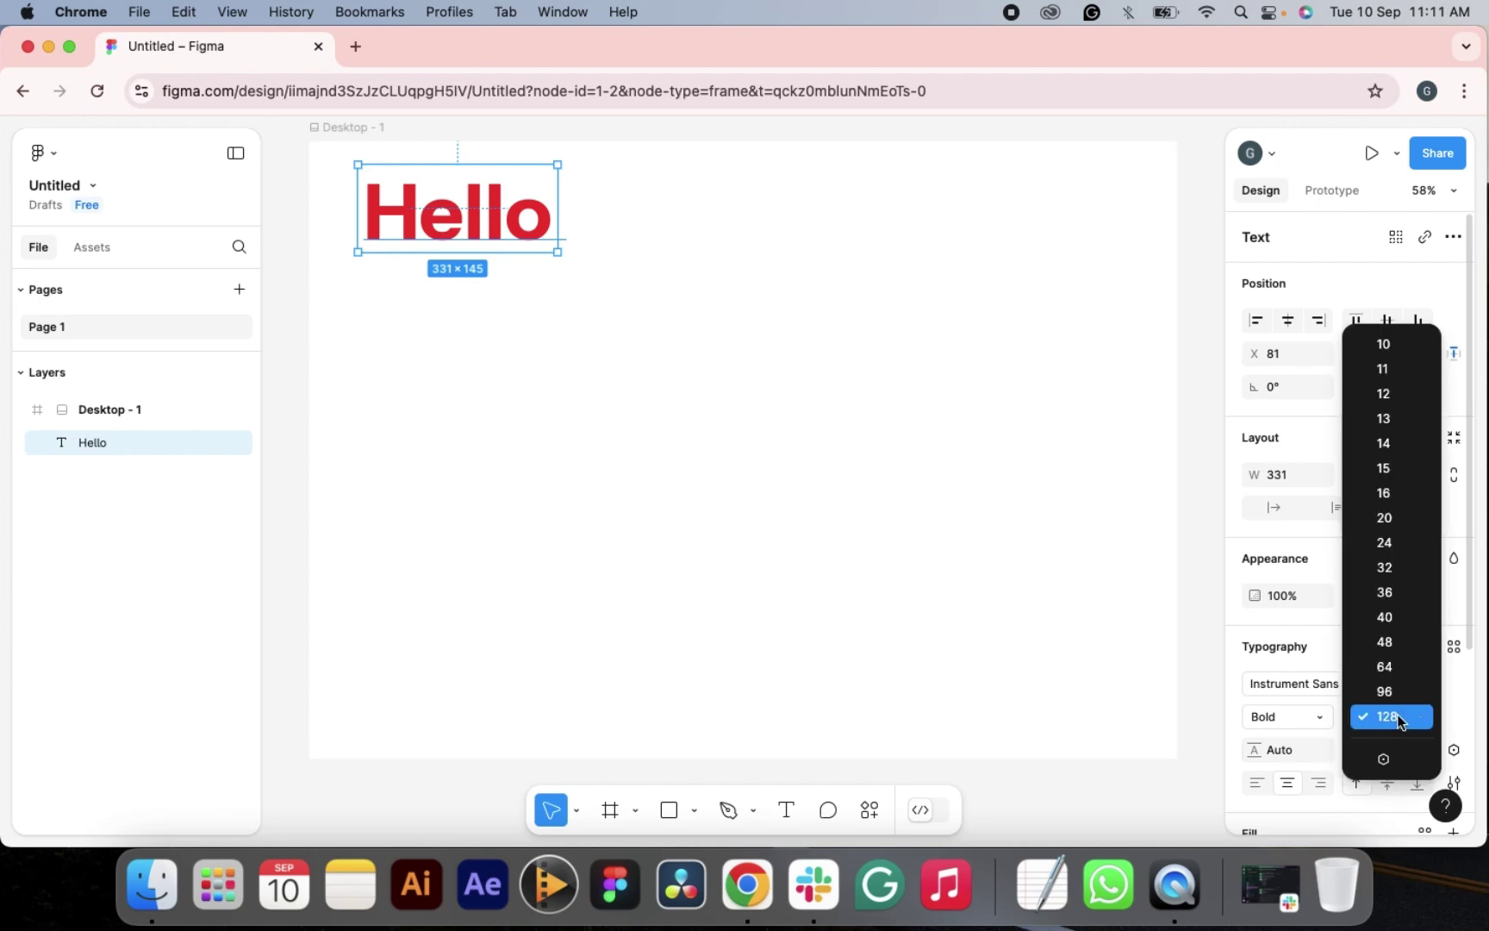
pyautogui.click(1388, 566)
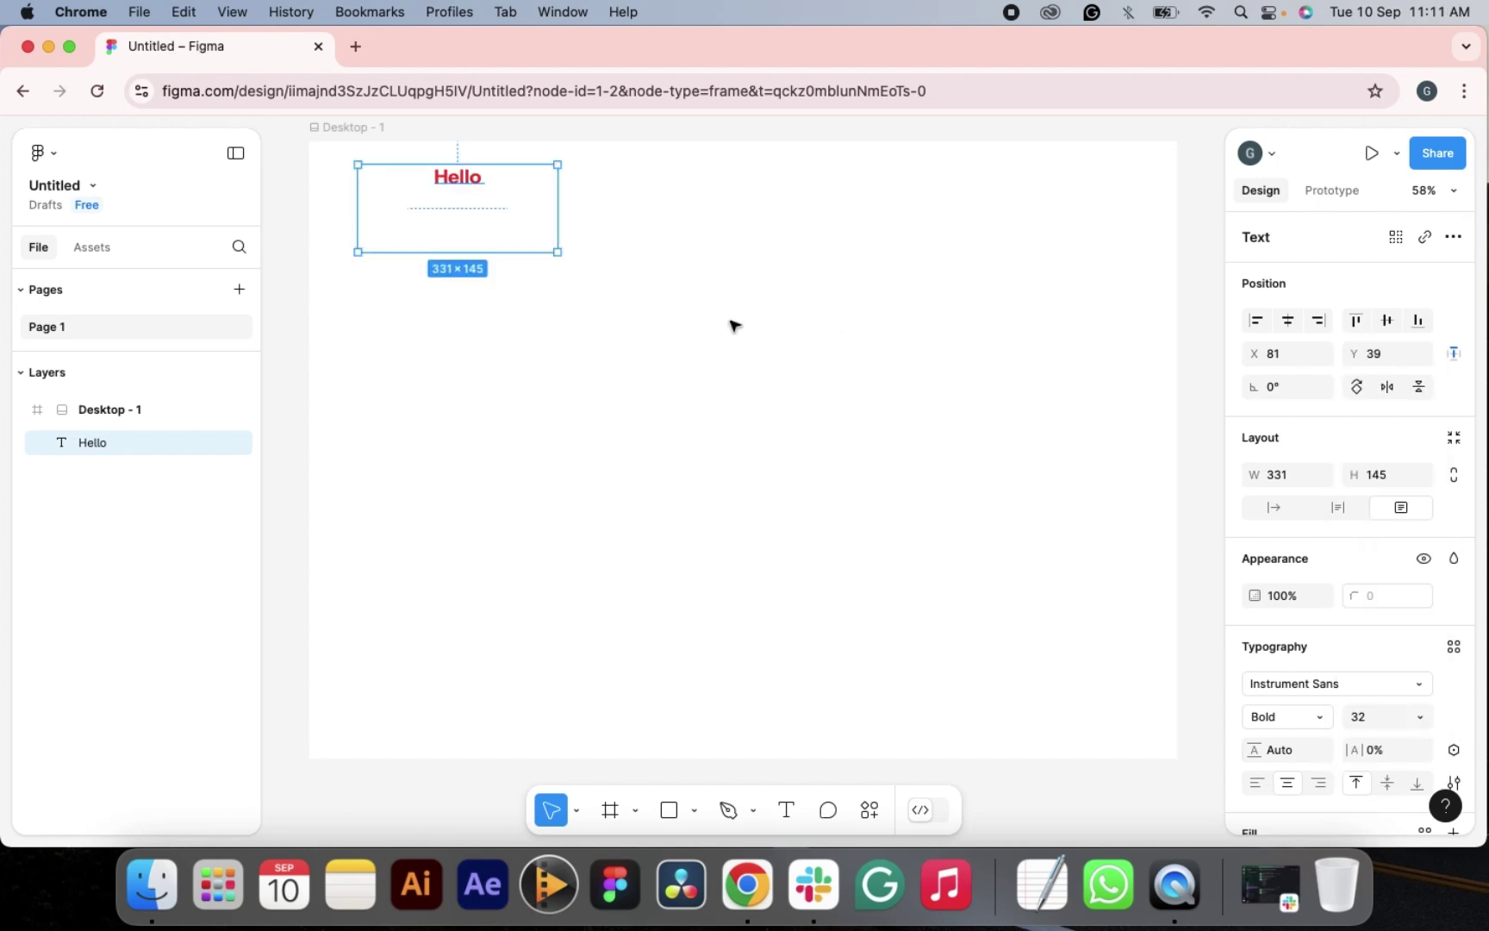
pyautogui.click(525, 213)
pyautogui.click(465, 177)
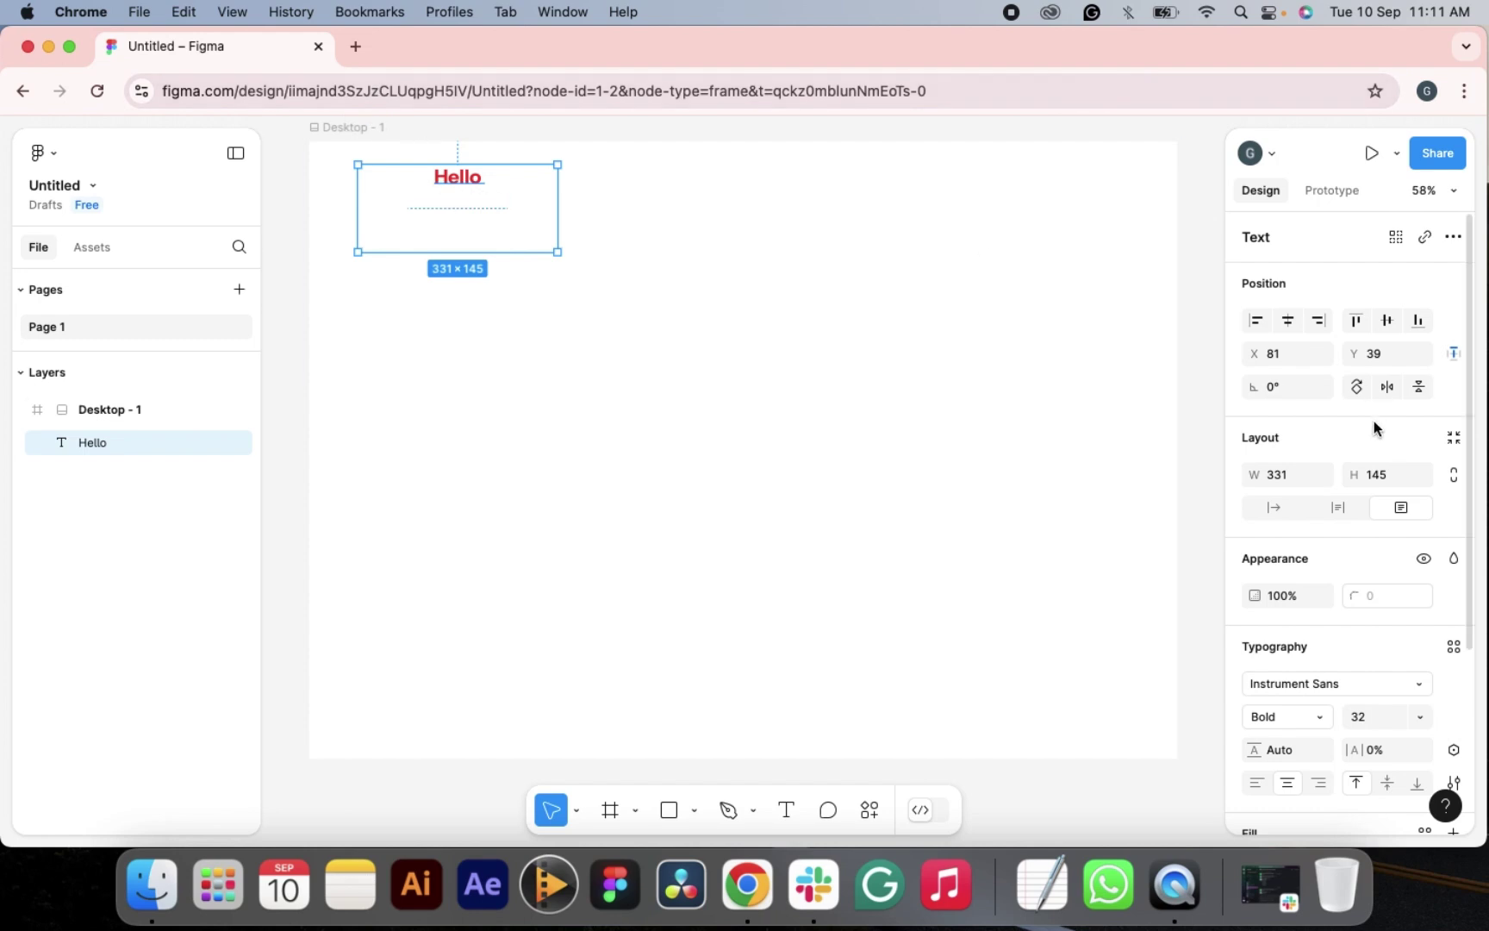
pyautogui.click(1330, 513)
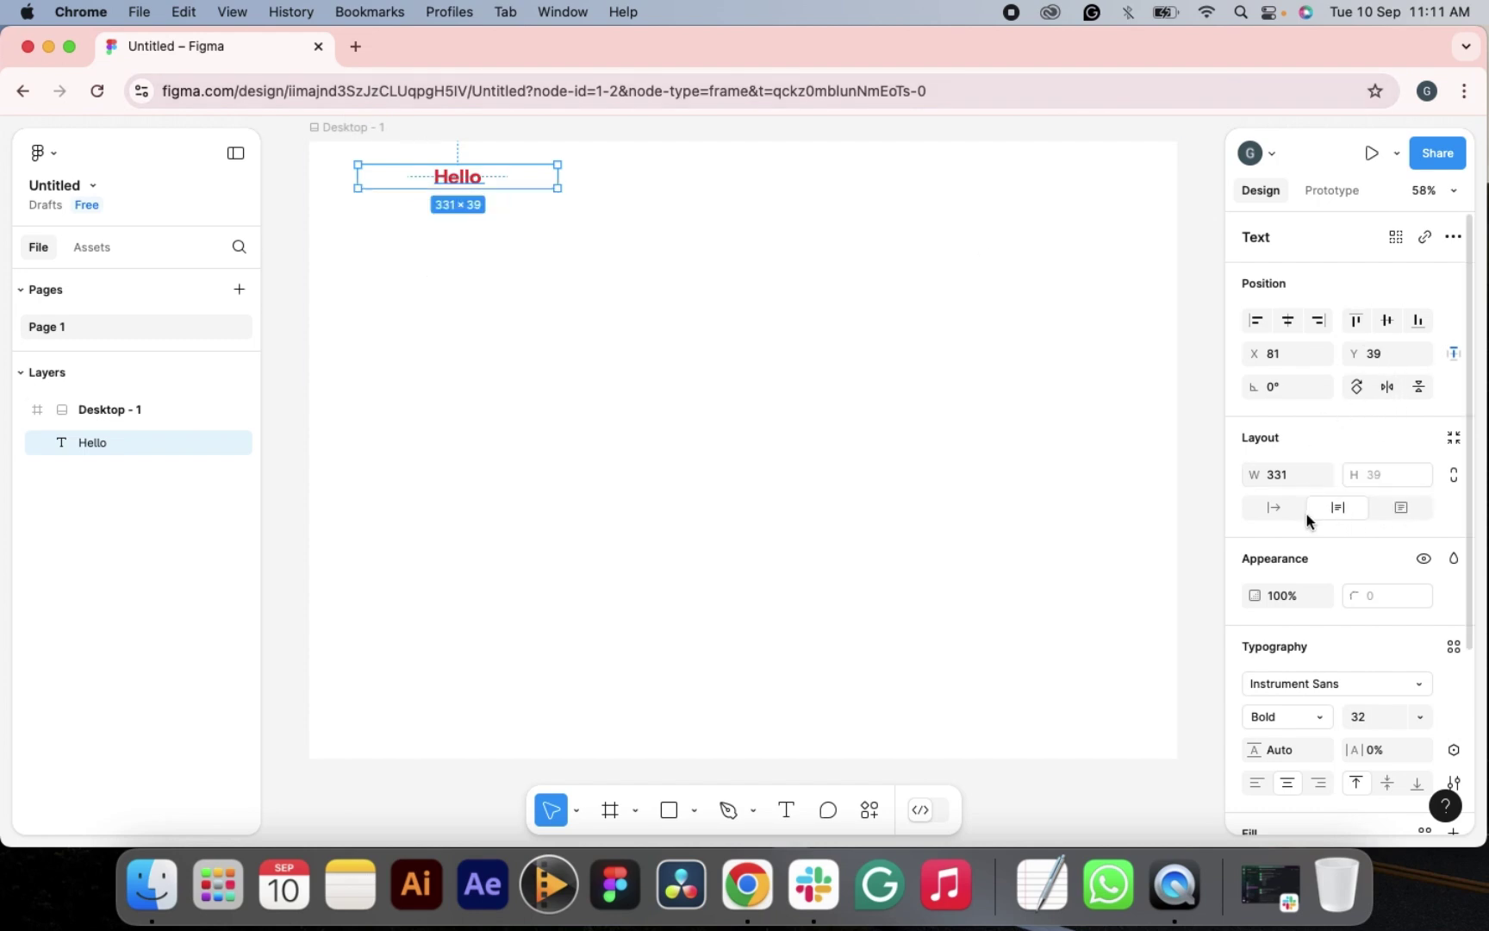
pyautogui.click(1283, 513)
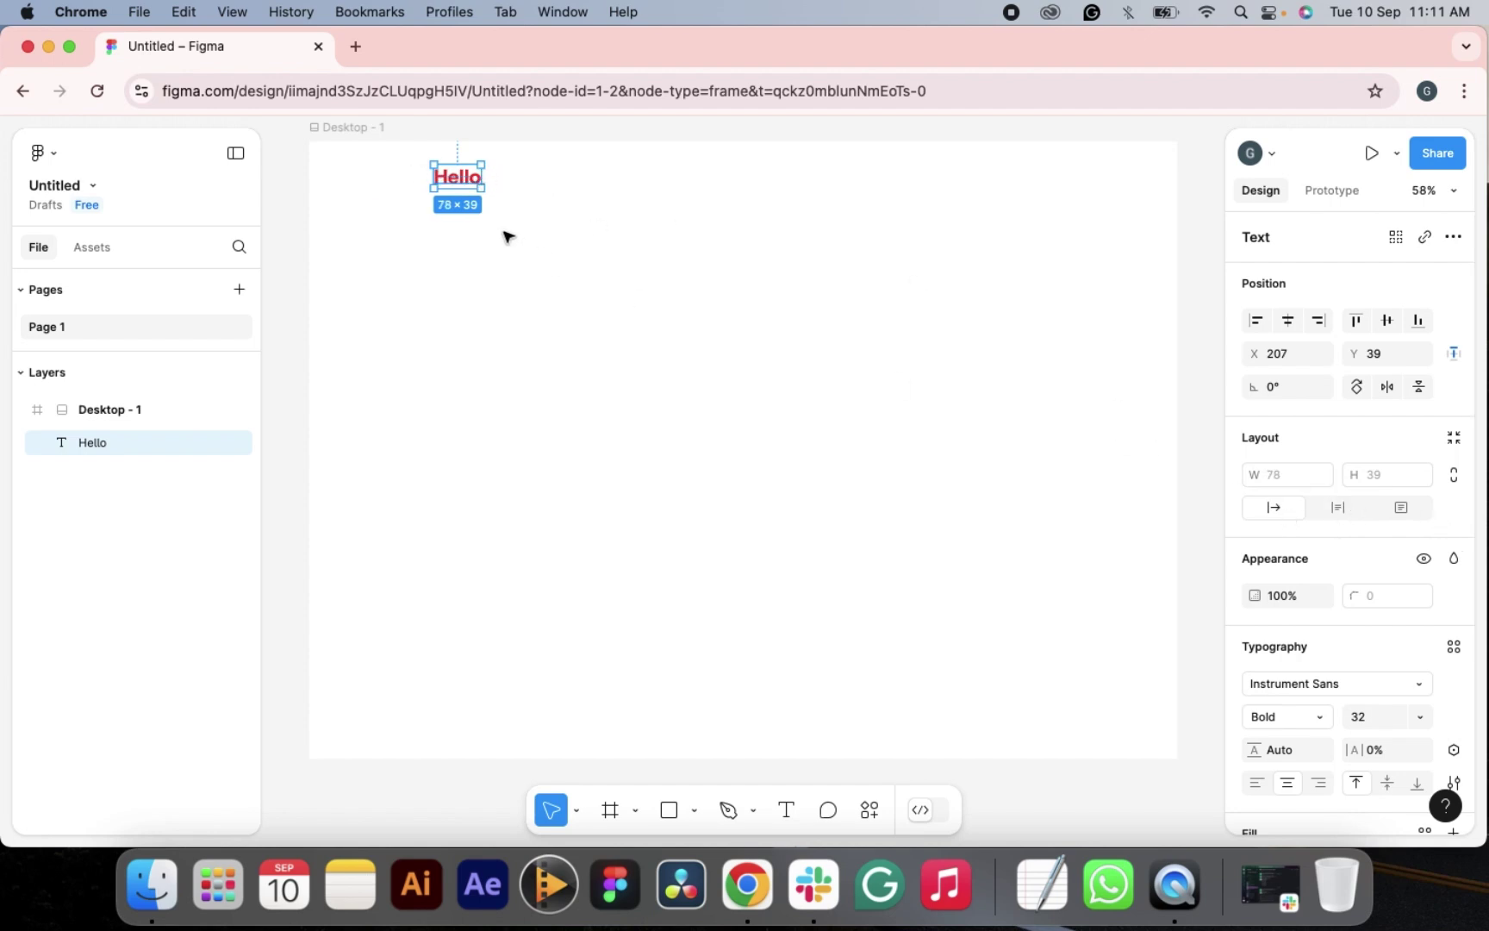
# - Place the "Hello" text near the frame's upper middle at about X 585, Y 110, with a font size of 96
pyautogui.moveTo(469, 180); pyautogui.dragTo(729, 254)
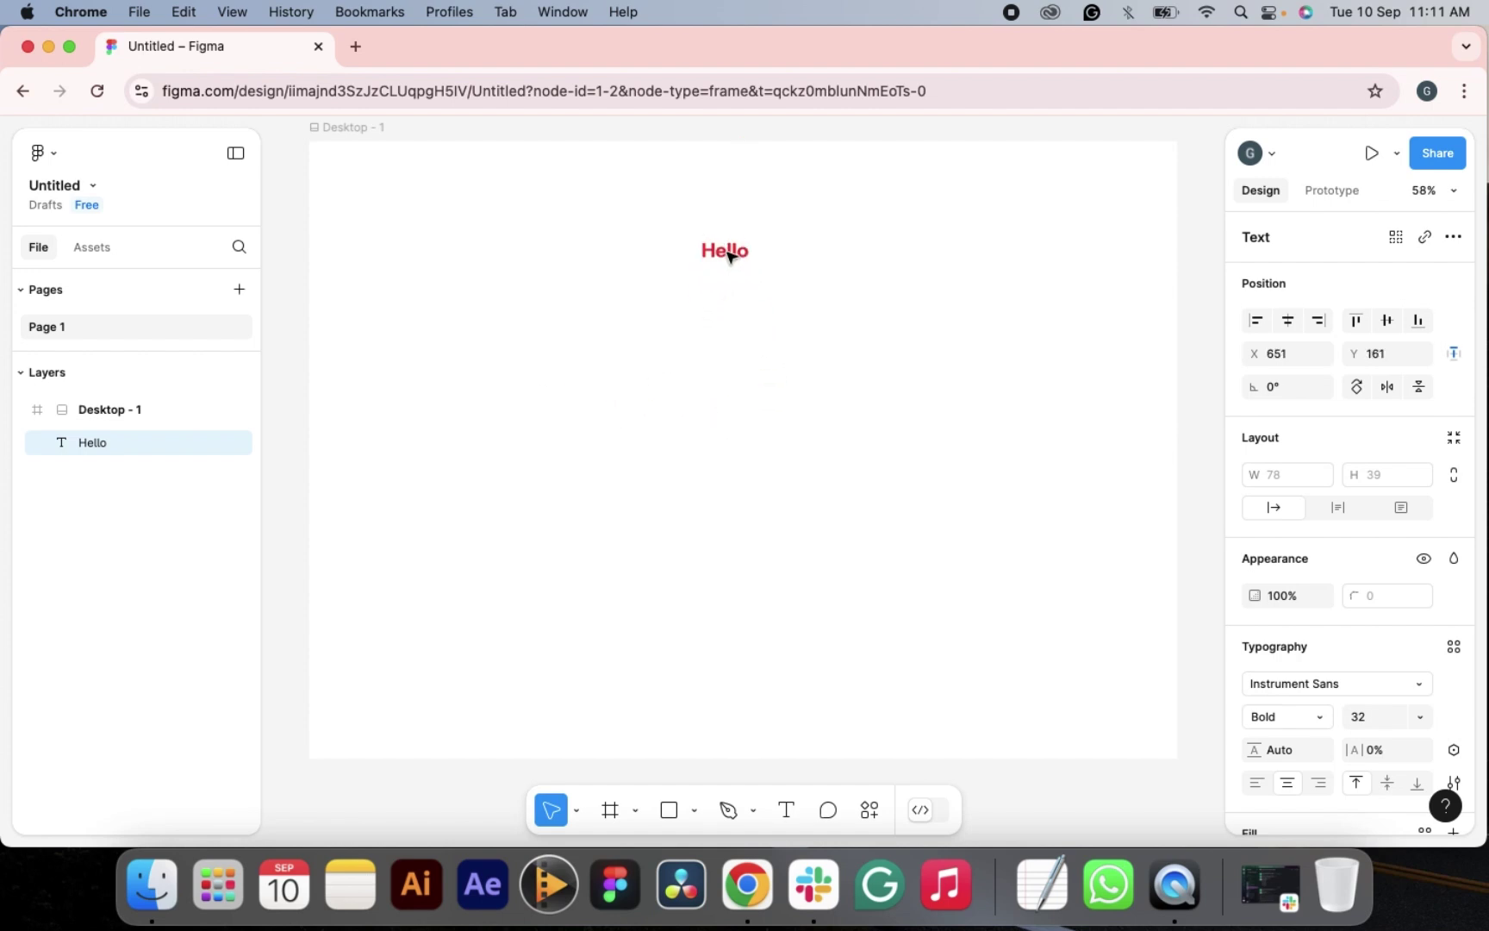
pyautogui.click(1416, 716)
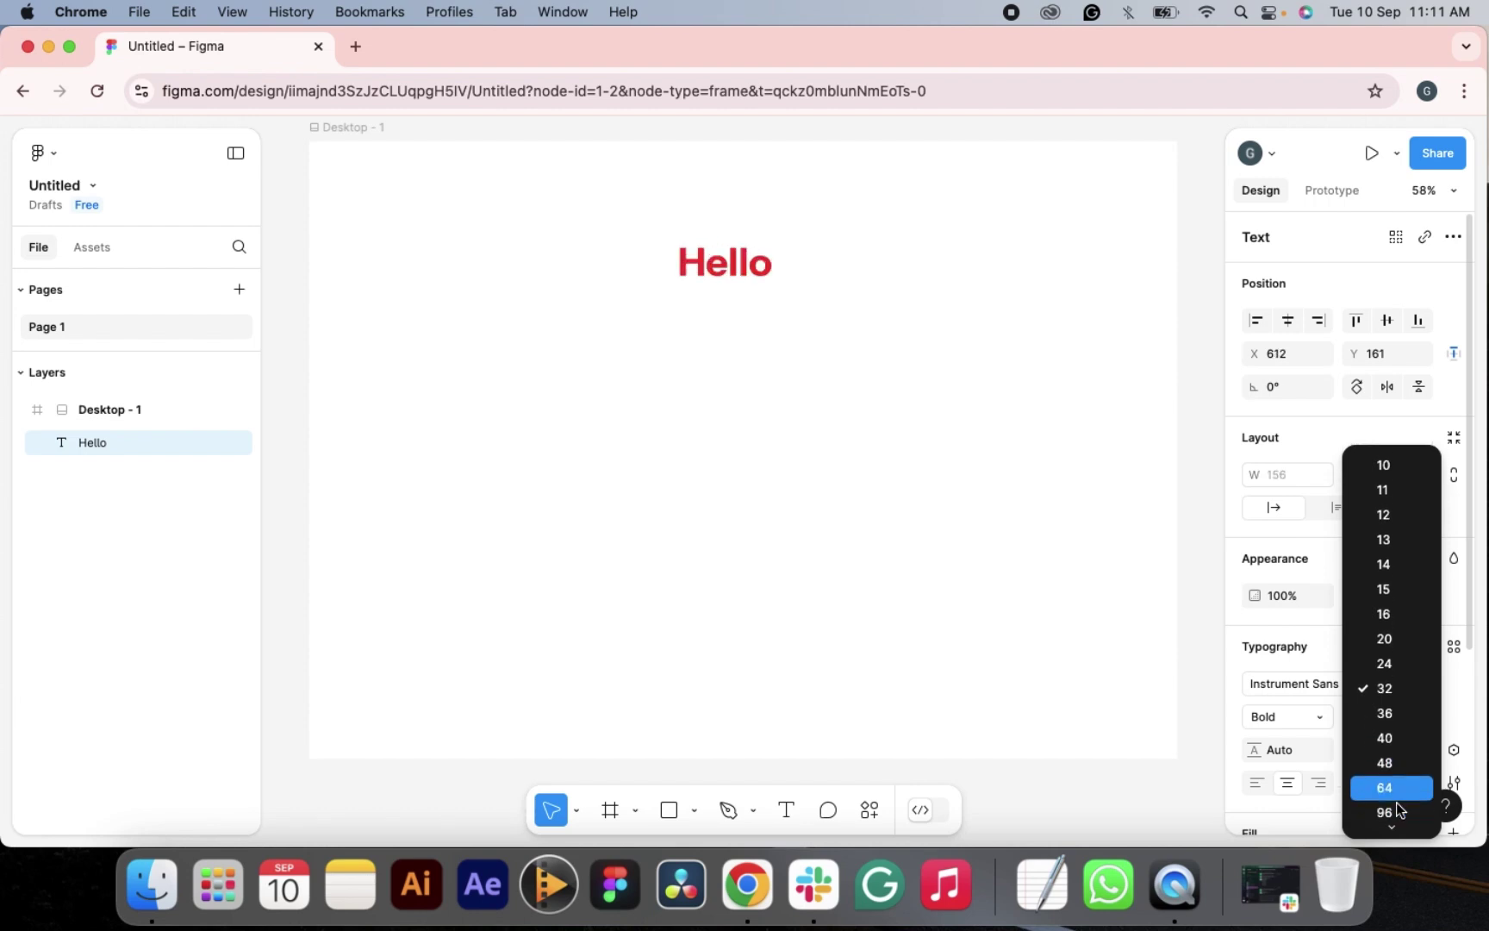
pyautogui.click(1410, 749)
pyautogui.moveTo(739, 269); pyautogui.dragTo(742, 245)
# - Draw a rectangle about 1259 × 528 below the "Hello" text, at about X 108, Y 286
pyautogui.click(359, 230)
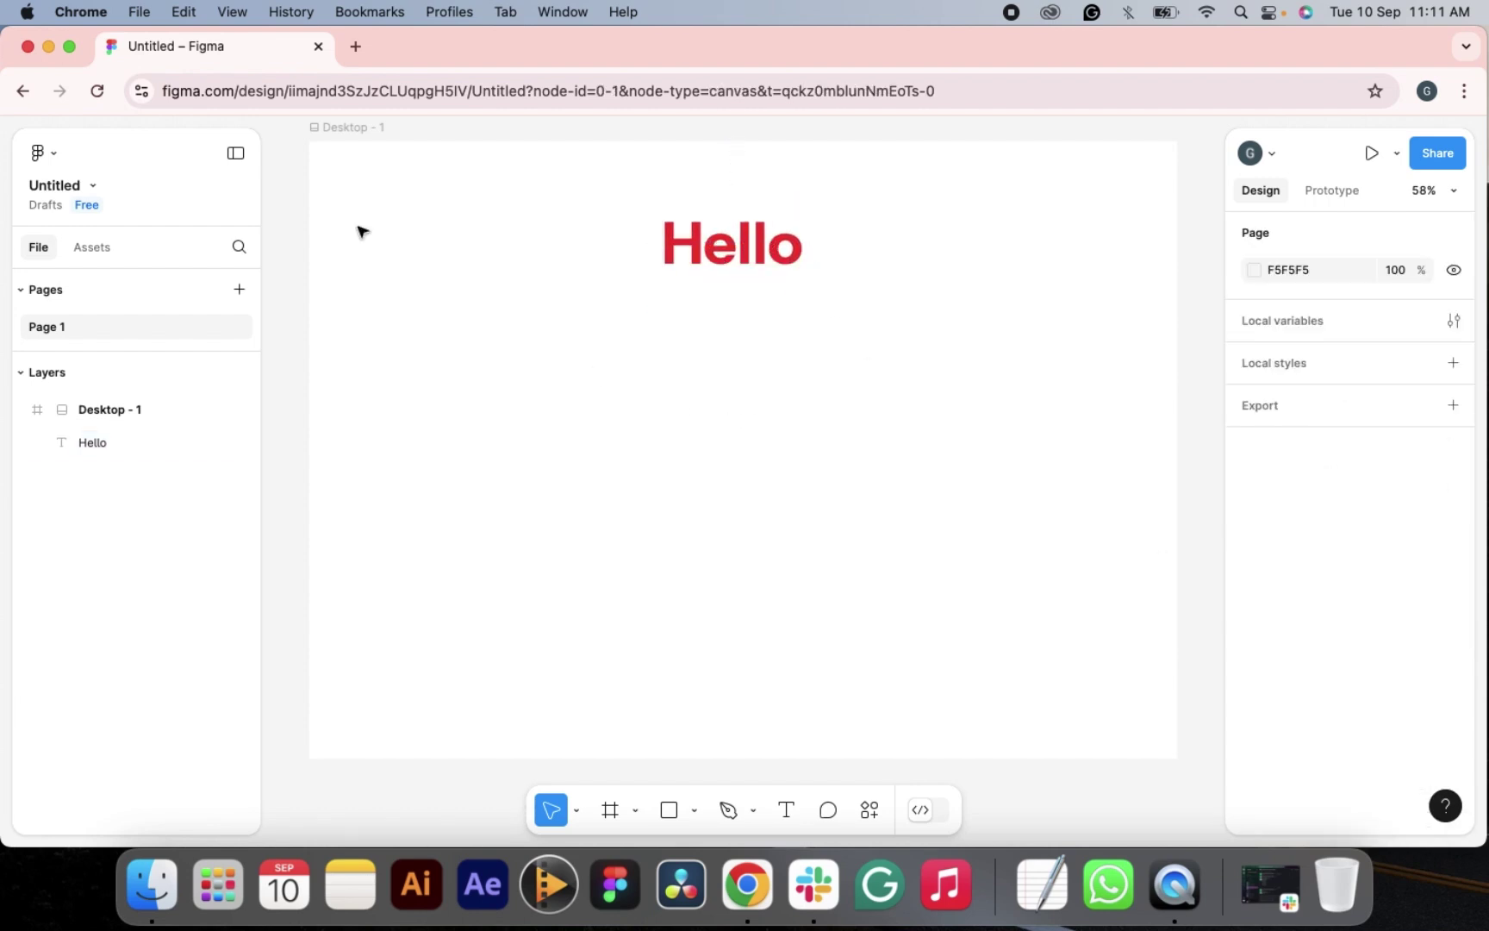
pyautogui.click(670, 811)
pyautogui.moveTo(375, 319); pyautogui.dragTo(1133, 632)
# - Align the "Hello" text to the horizontal centre of the frame
pyautogui.click(778, 242)
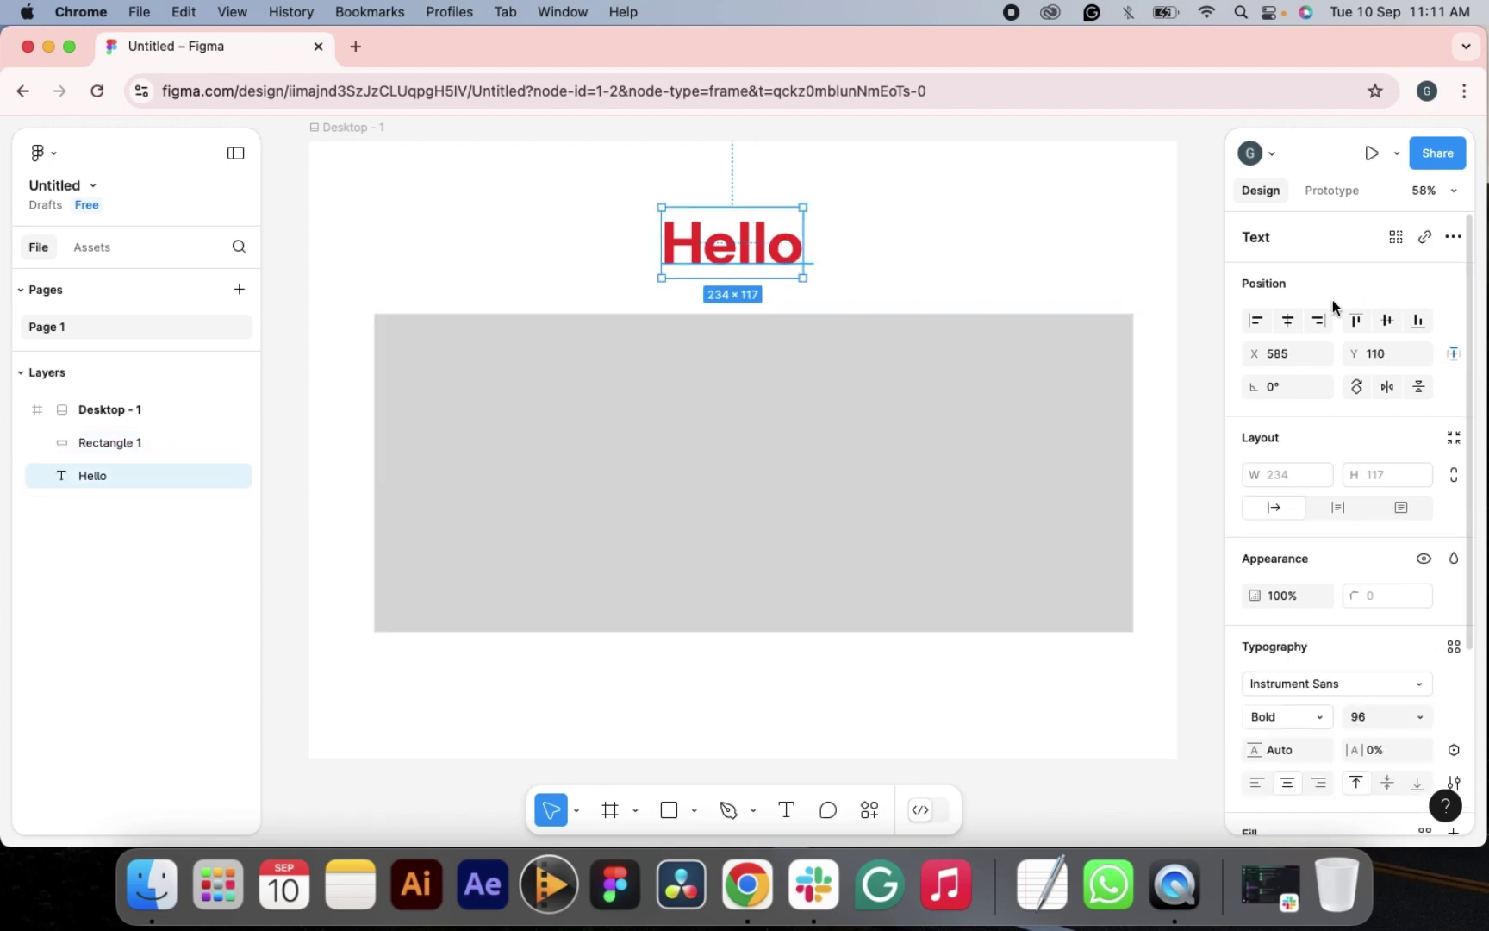
pyautogui.click(1288, 321)
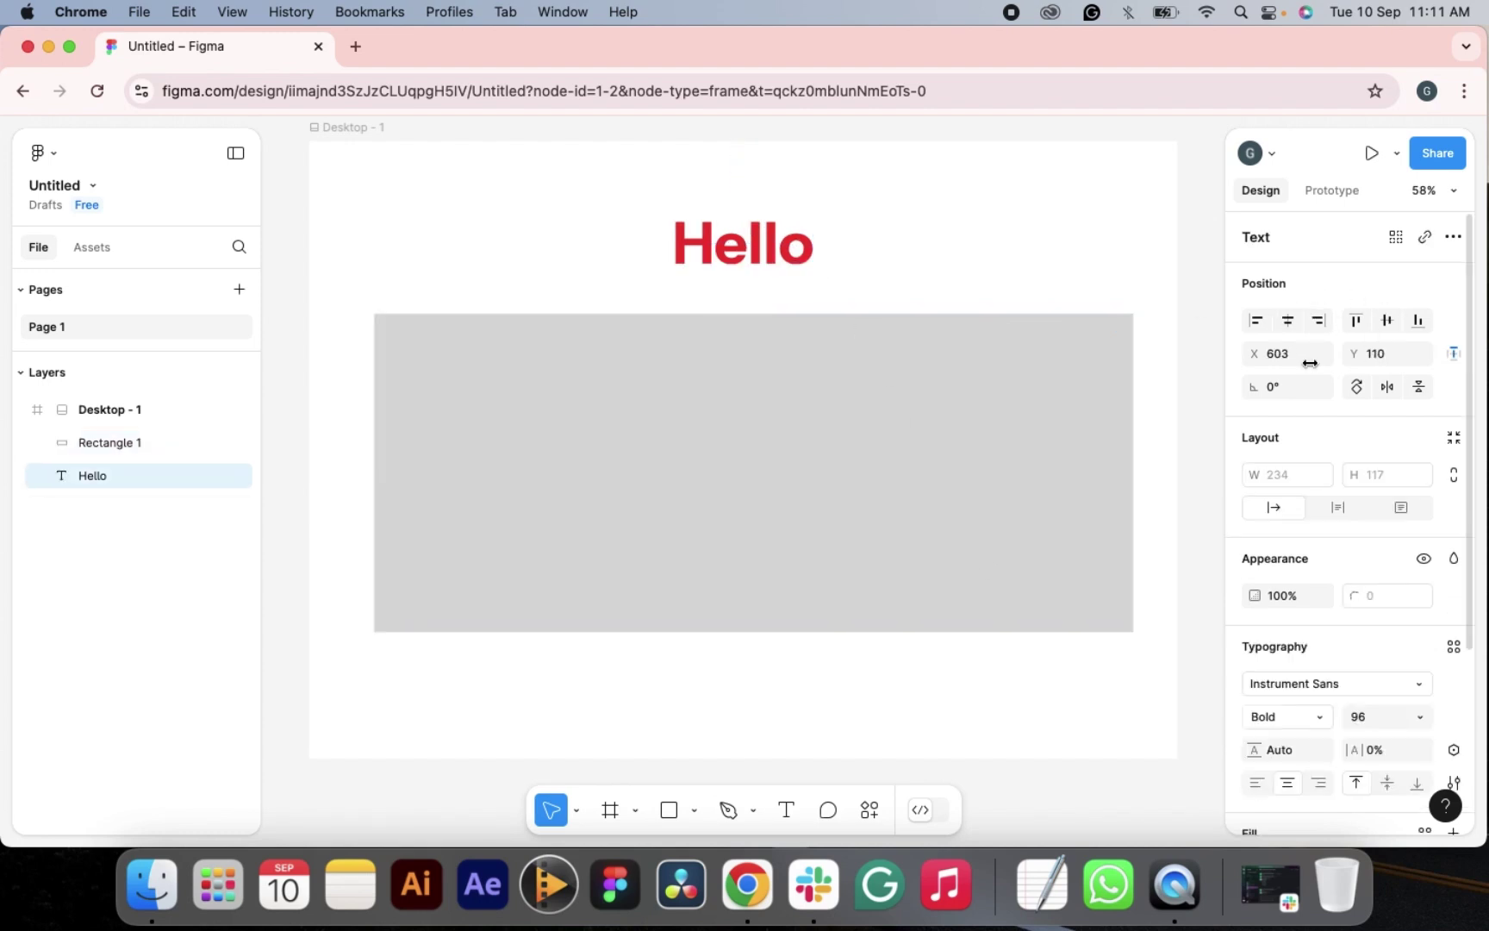
pyautogui.click(1257, 321)
pyautogui.click(1288, 321)
# - Replace the rectangle's solid fill with the image 2.jpg from the Downloads folder
pyautogui.click(837, 409)
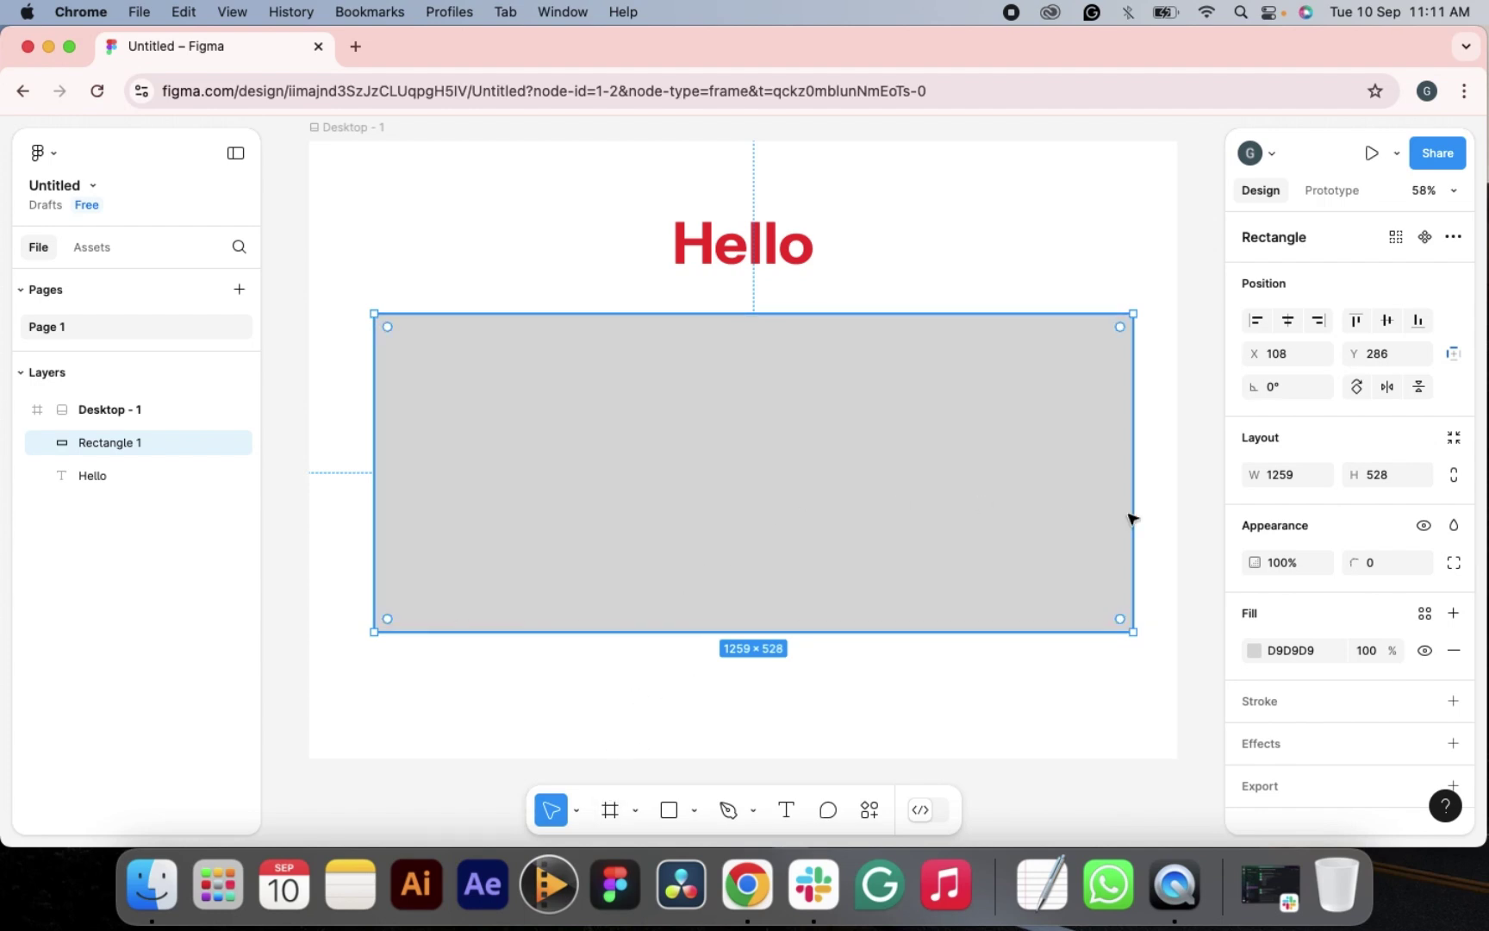
pyautogui.click(1252, 650)
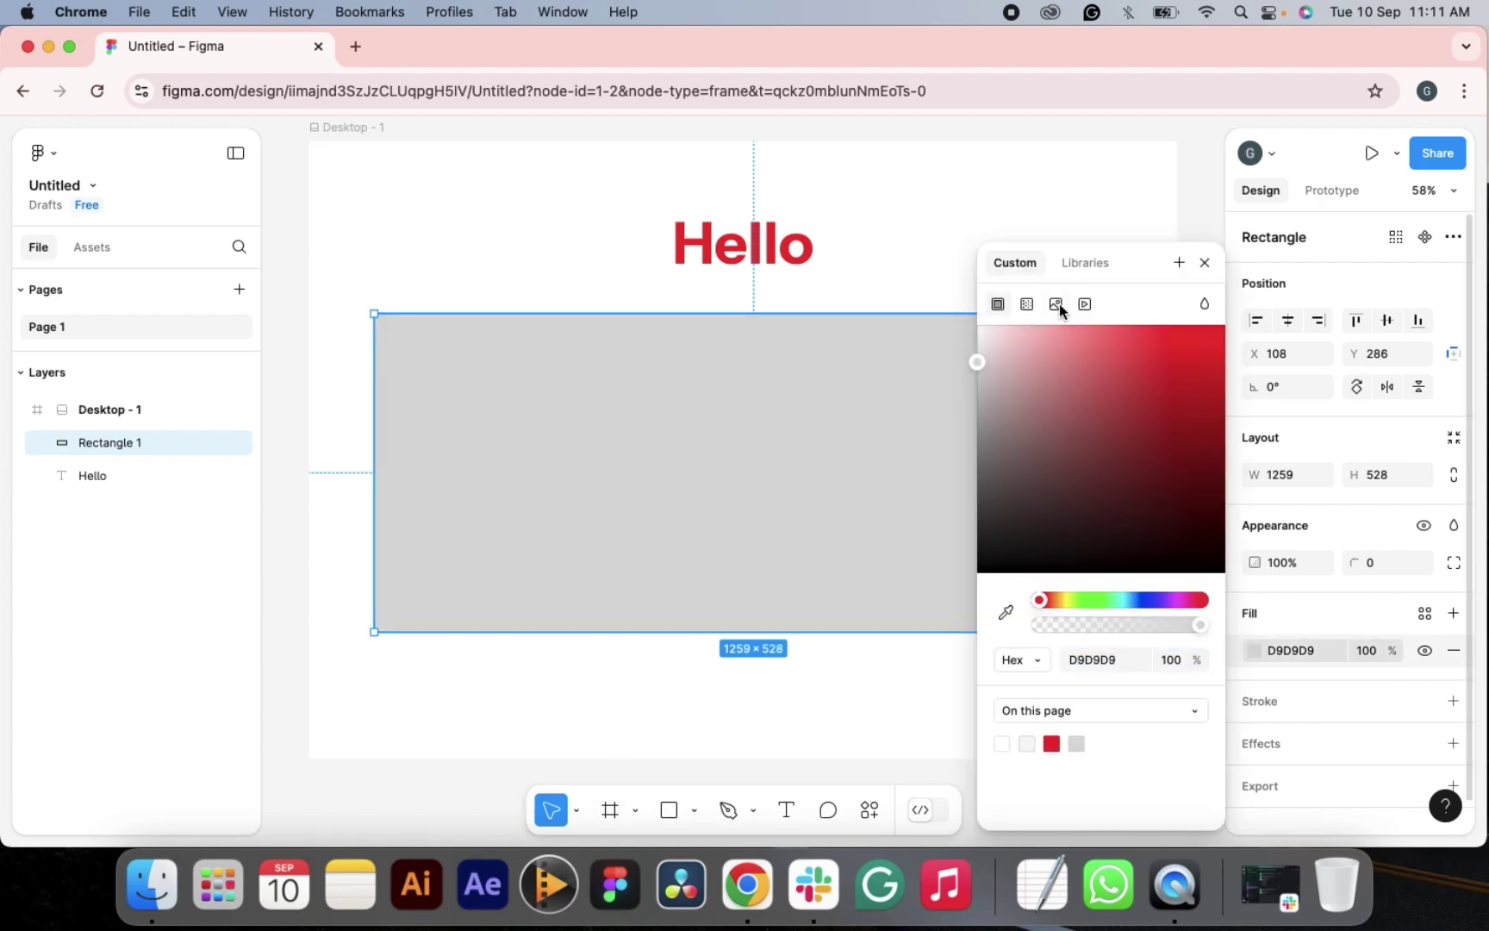
pyautogui.click(1056, 303)
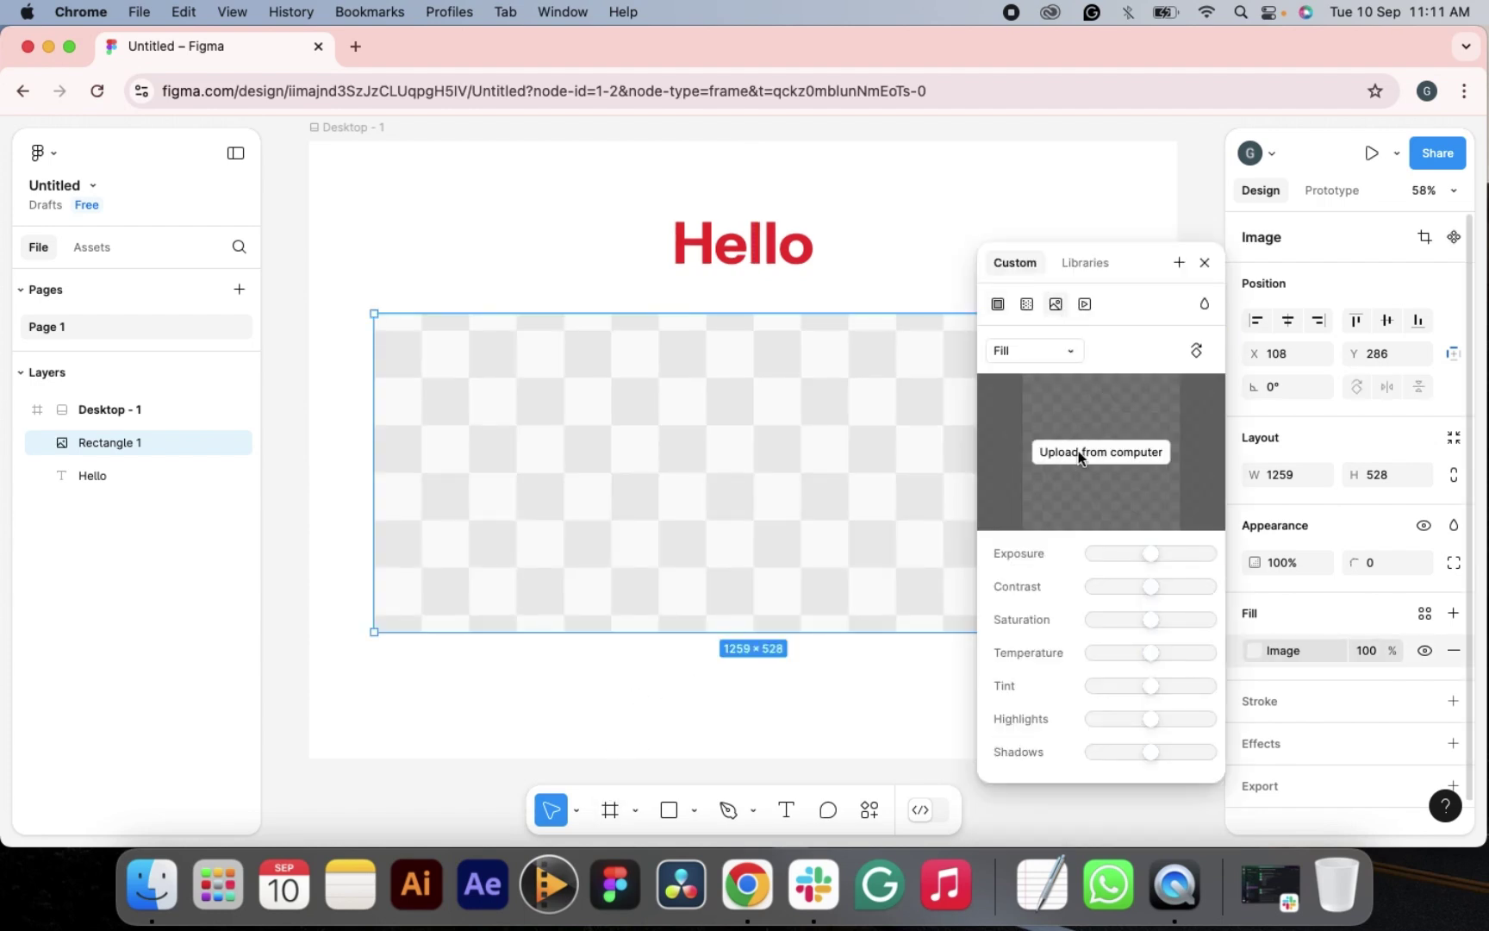
pyautogui.click(1078, 452)
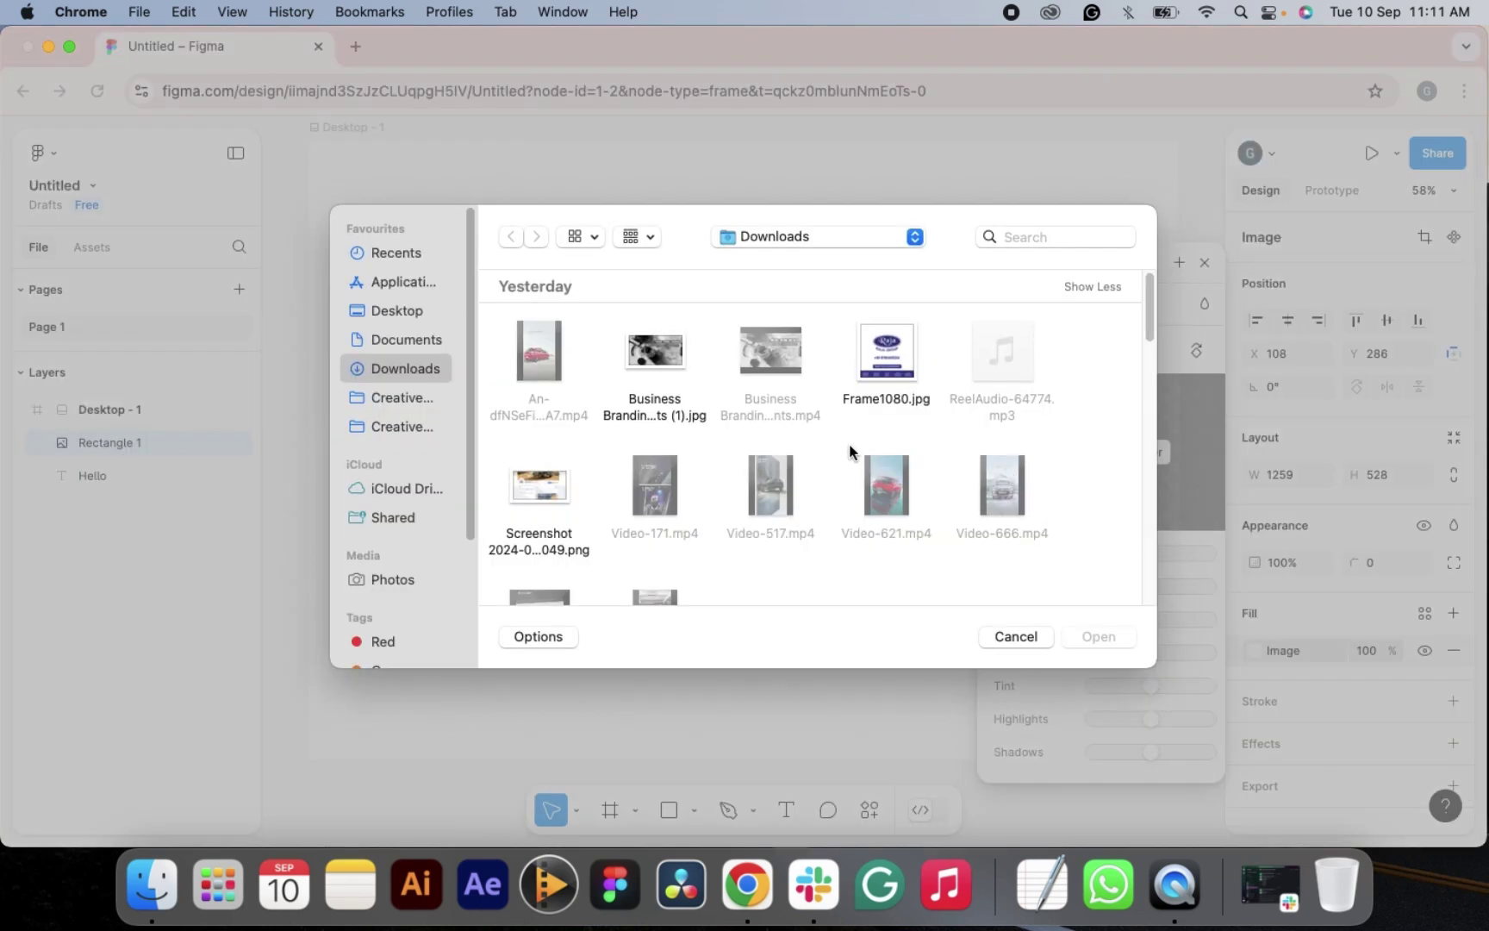
pyautogui.scroll(-5, 849, 431)
pyautogui.scroll(-6, 850, 450)
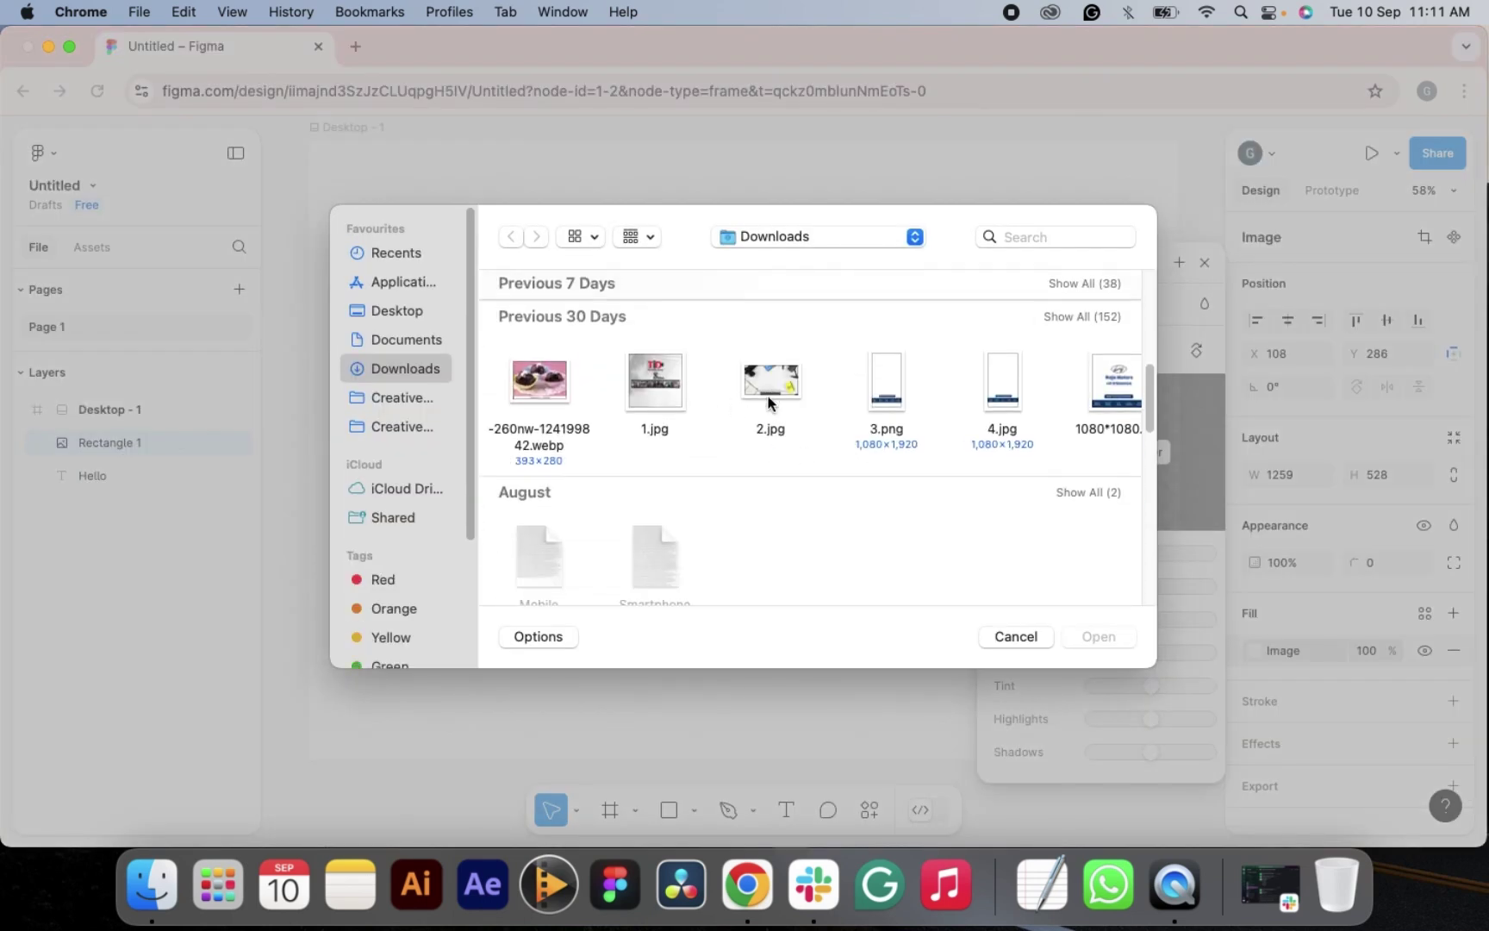
pyautogui.click(770, 392)
pyautogui.click(1091, 626)
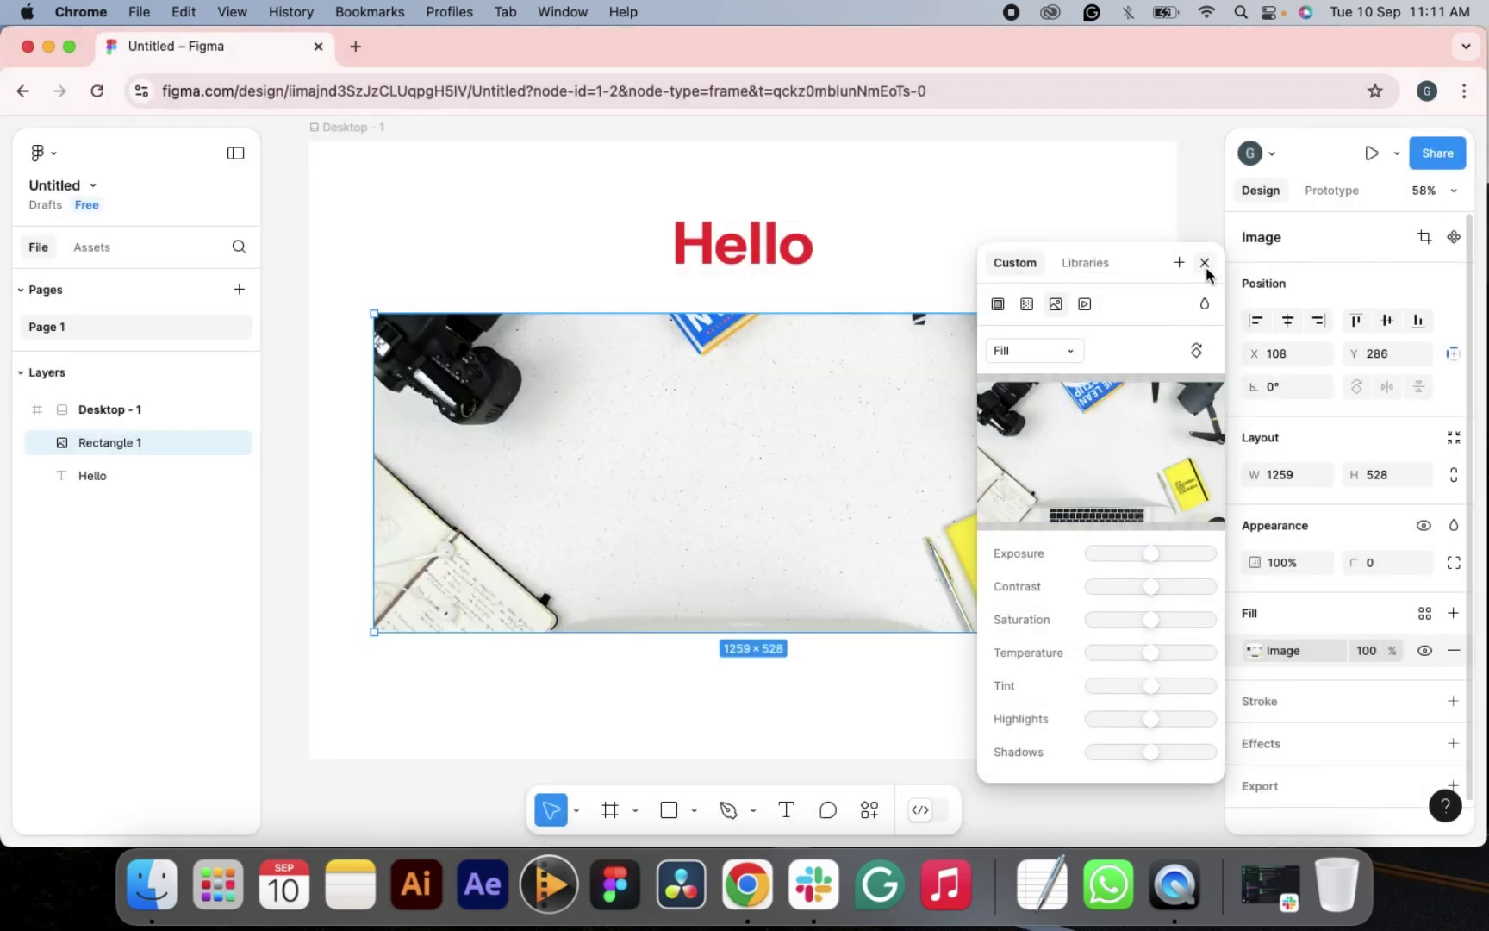
pyautogui.click(1205, 262)
# - Shift the "Hello" text slightly upward and move the image rectangle to about X 90, Y 248, centred in the frame
pyautogui.moveTo(746, 255); pyautogui.dragTo(738, 218)
pyautogui.moveTo(710, 515); pyautogui.dragTo(704, 472)
pyautogui.moveTo(731, 217); pyautogui.dragTo(732, 224)
pyautogui.moveTo(739, 419); pyautogui.dragTo(735, 435)
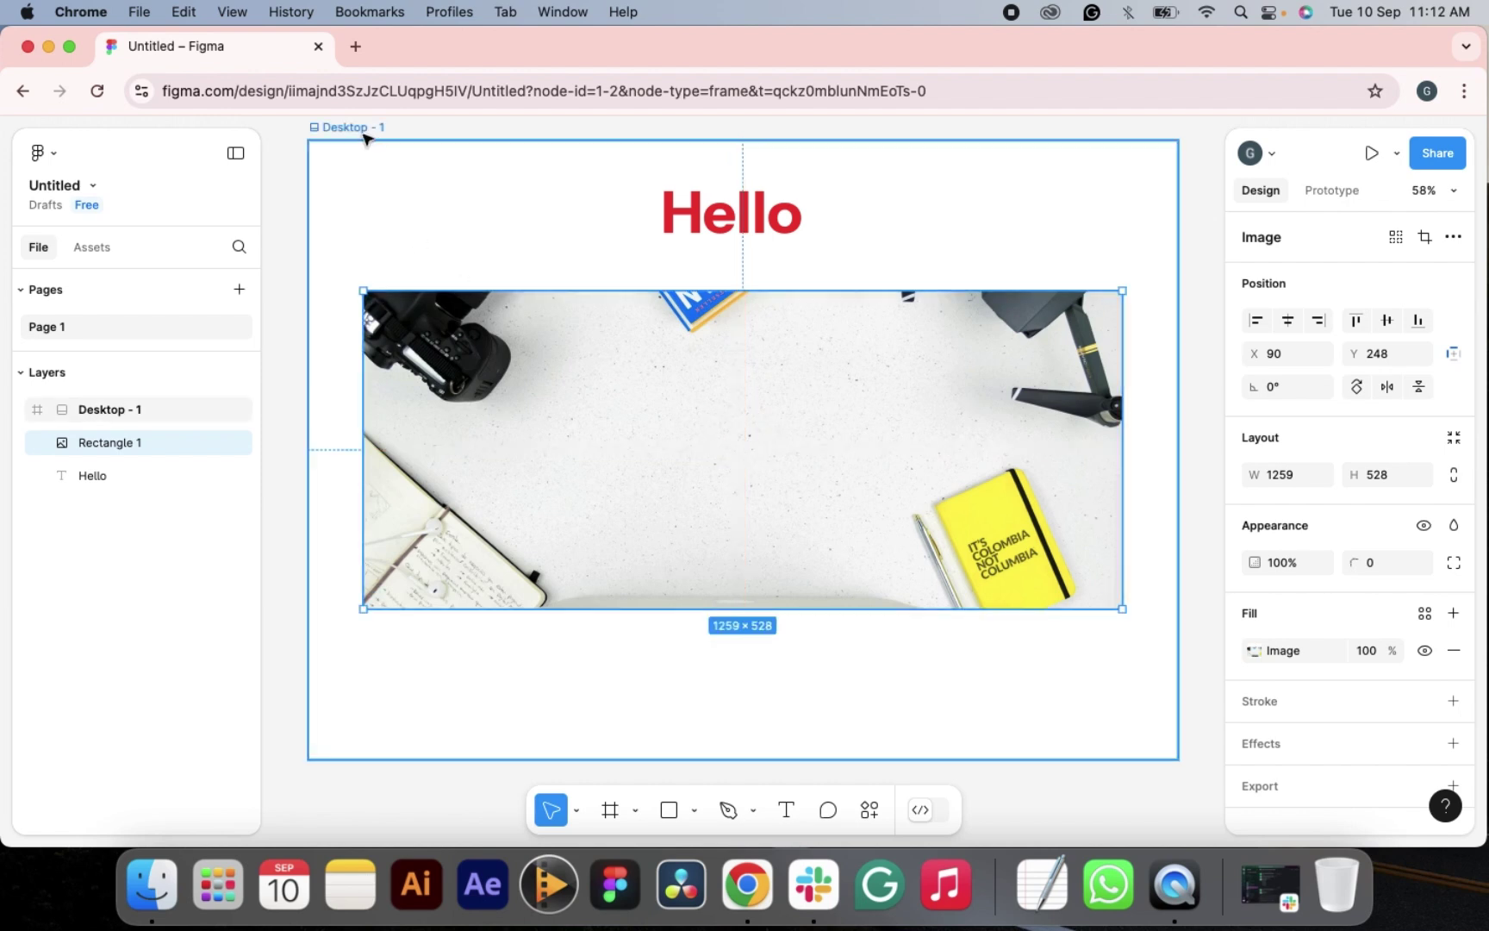
# - Check the Desktop - 1 frame's contents against its 12-column layout grid and hide the grid again
pyautogui.click(363, 131)
pyautogui.scroll(-5, 1352, 739)
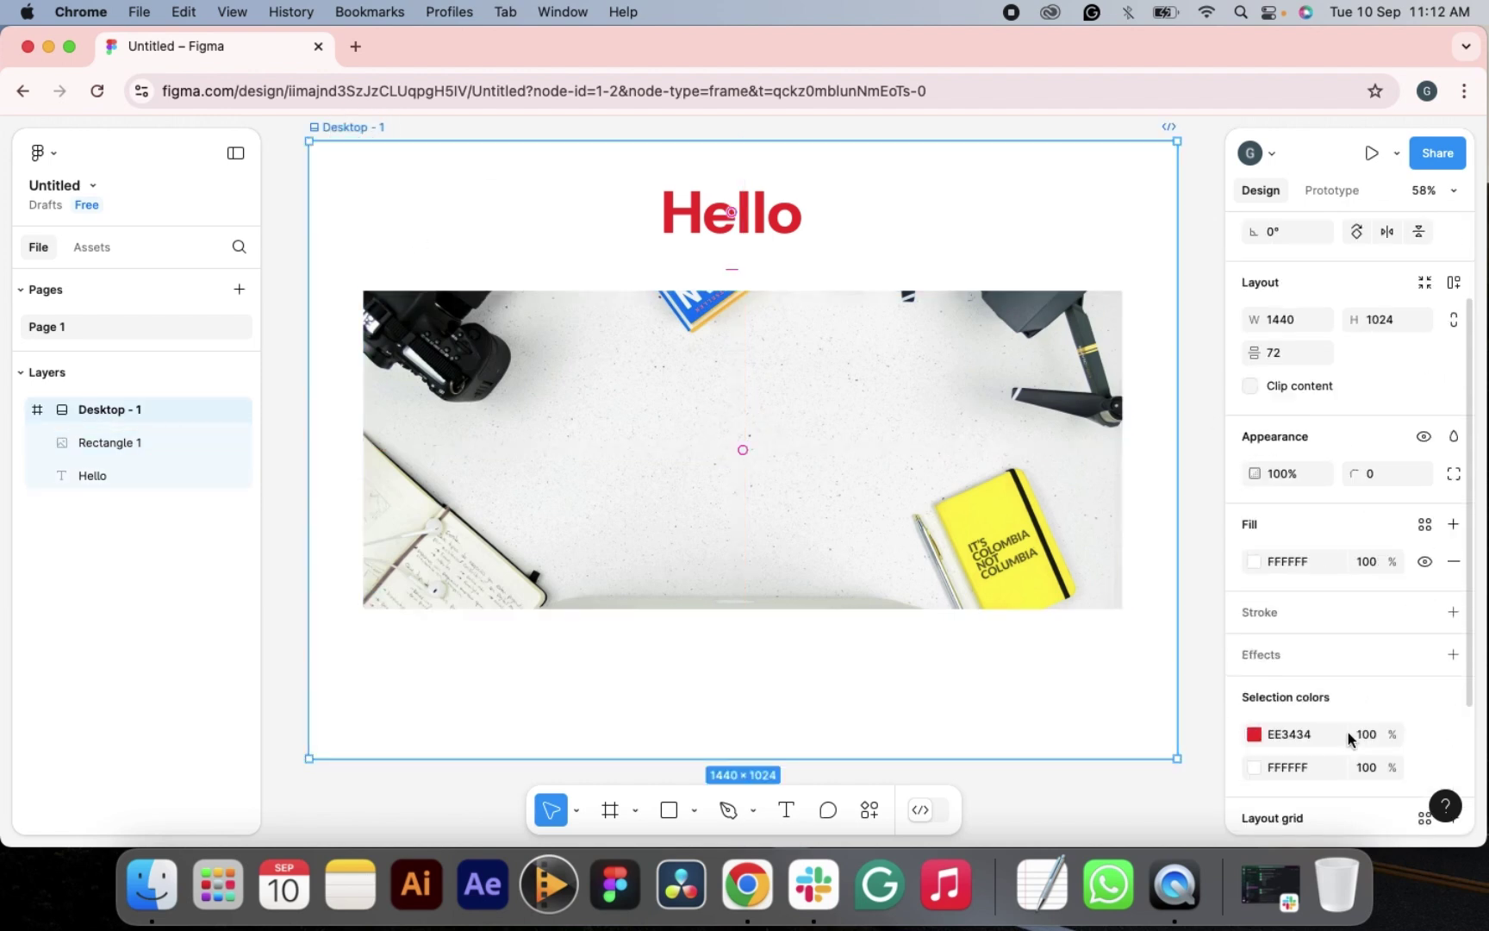
pyautogui.scroll(-1, 1307, 719)
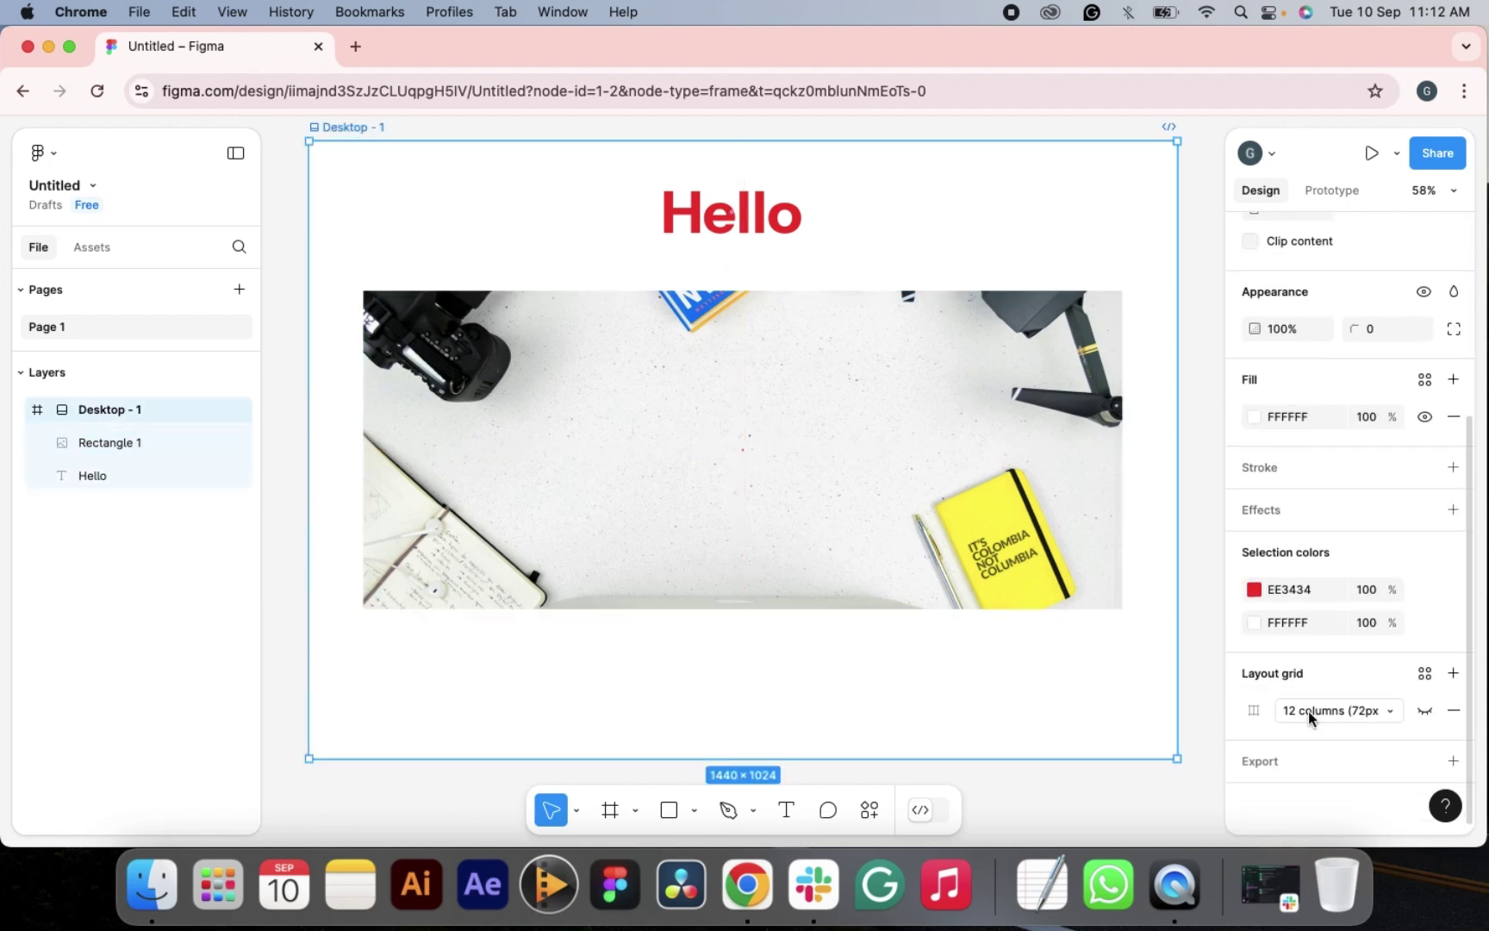
pyautogui.click(1425, 711)
pyautogui.click(1424, 711)
# - Add an export setting to the Desktop - 1 frame and choose JPG as its format
pyautogui.click(1452, 762)
pyautogui.scroll(-4, 1303, 728)
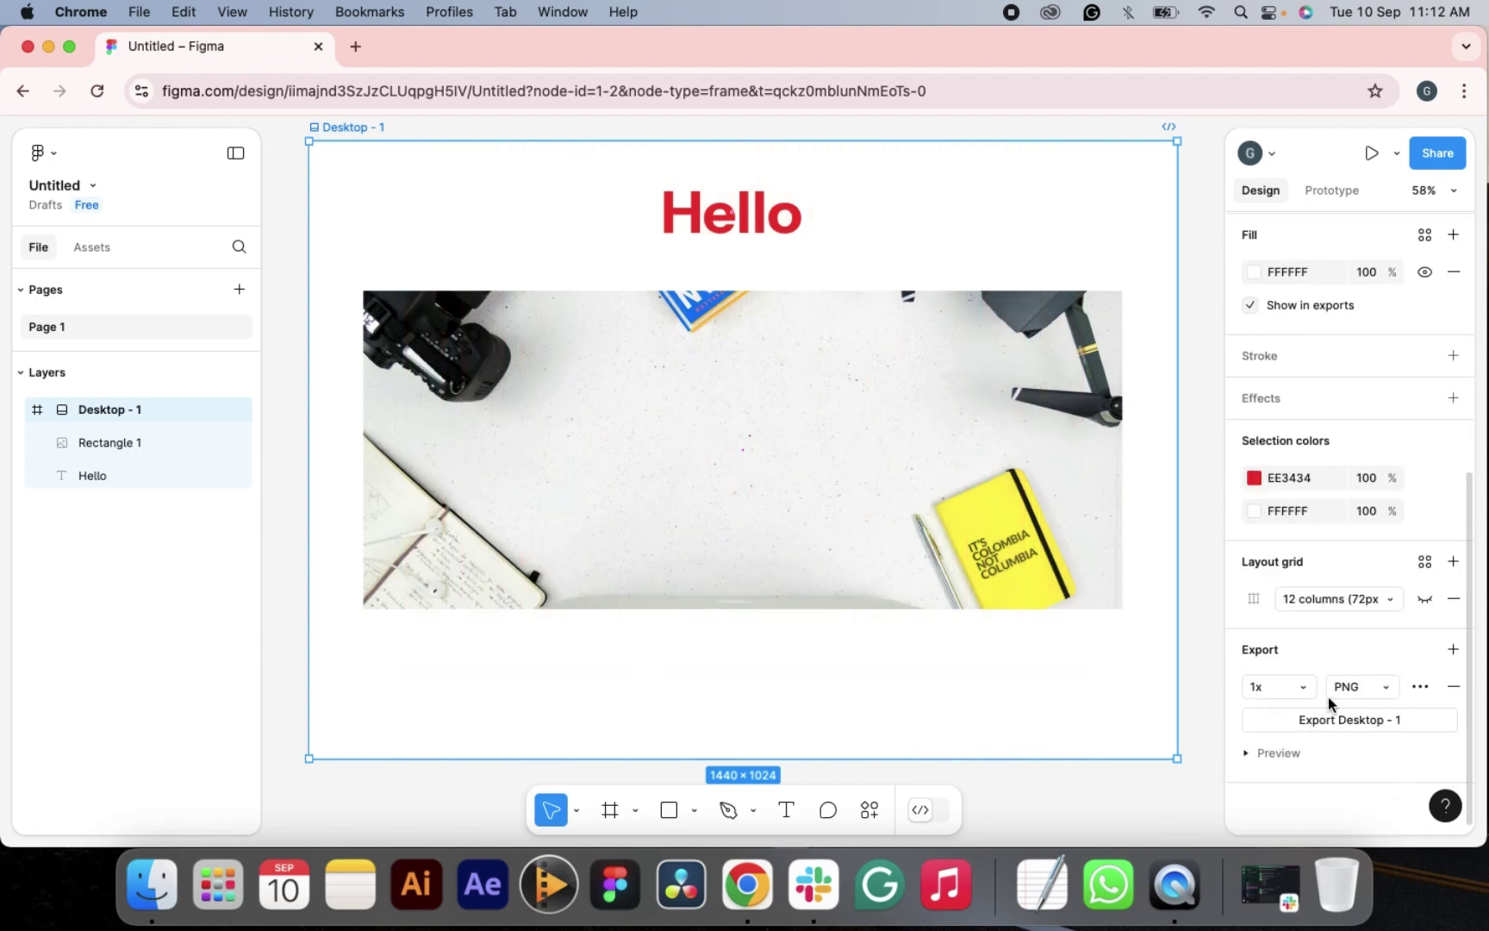
pyautogui.click(1365, 689)
pyautogui.click(1368, 710)
pyautogui.click(1365, 690)
pyautogui.click(1375, 737)
pyautogui.click(1373, 694)
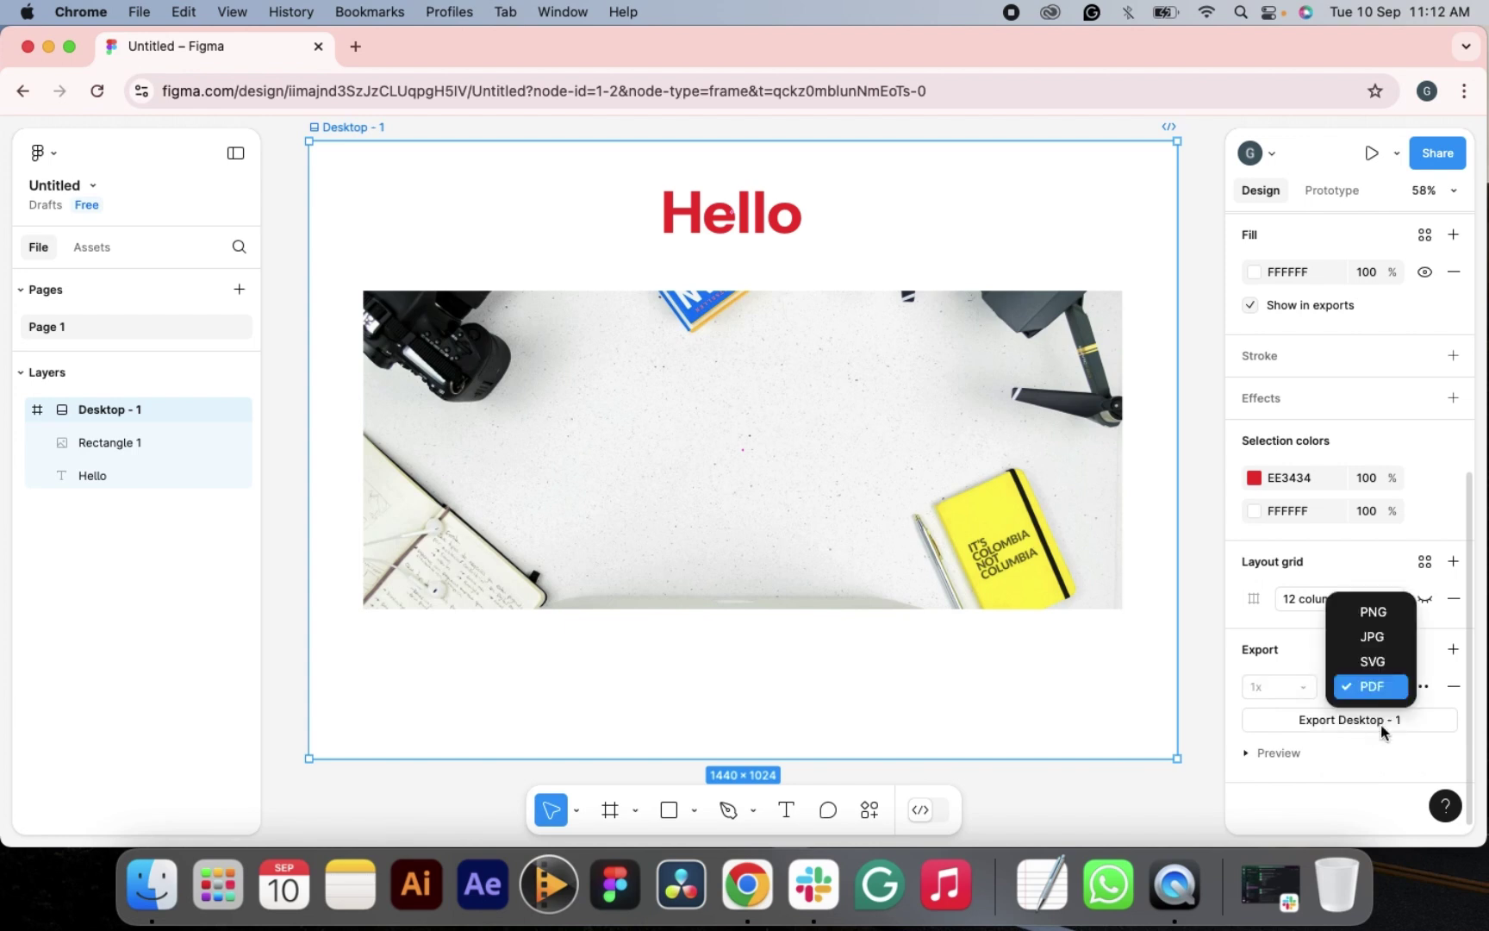
pyautogui.click(1368, 637)
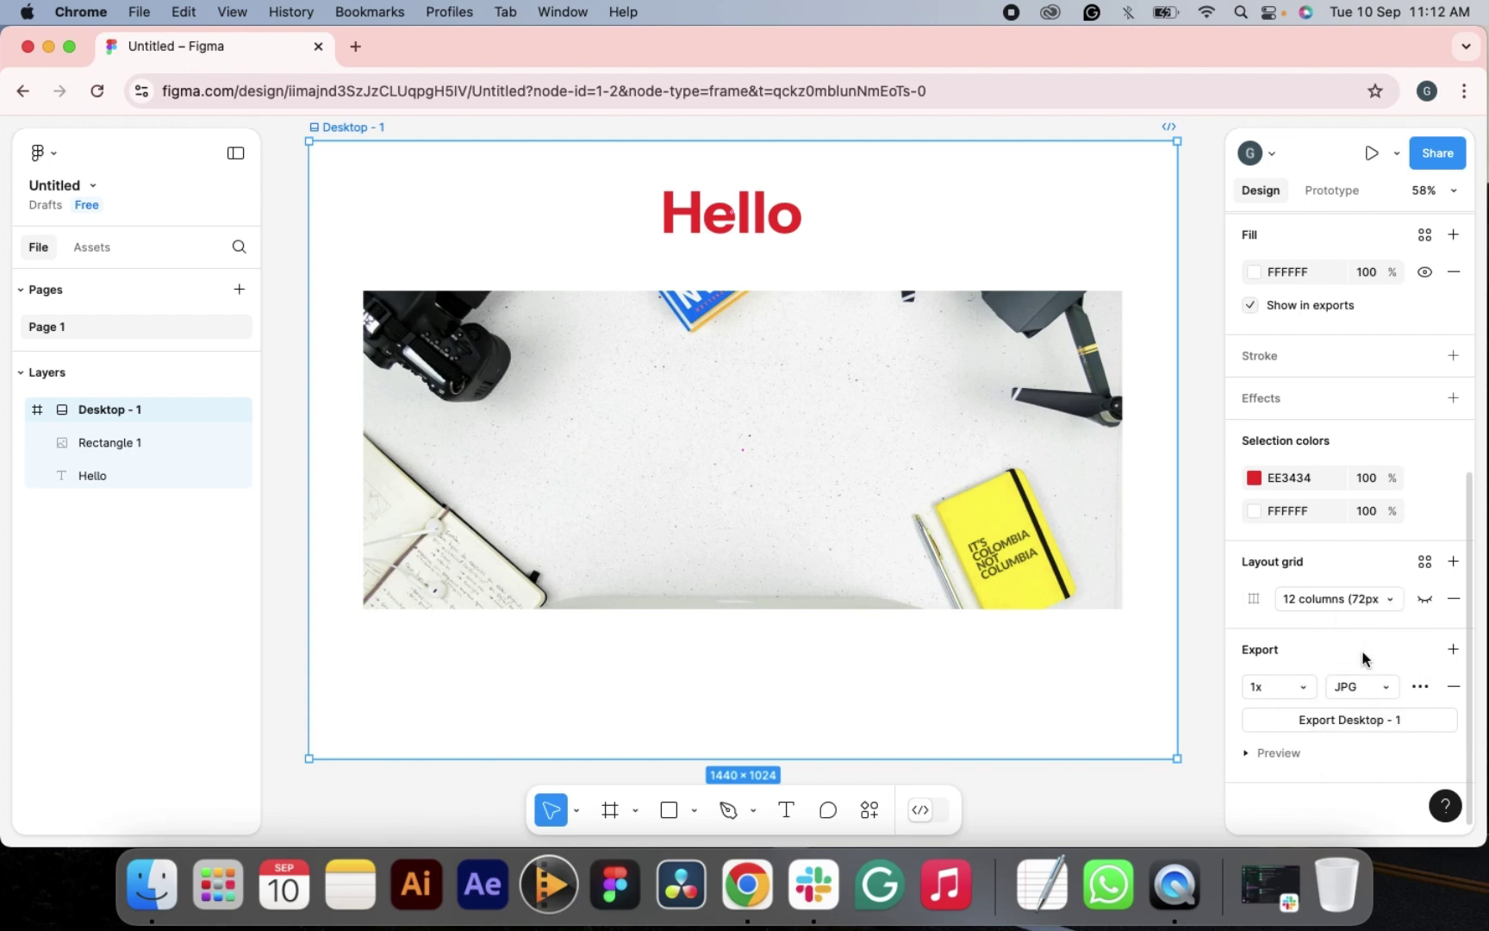
# - Preview the Desktop - 1 export and export the frame as a 1x JPG file
pyautogui.click(1256, 752)
pyautogui.scroll(-3, 1263, 731)
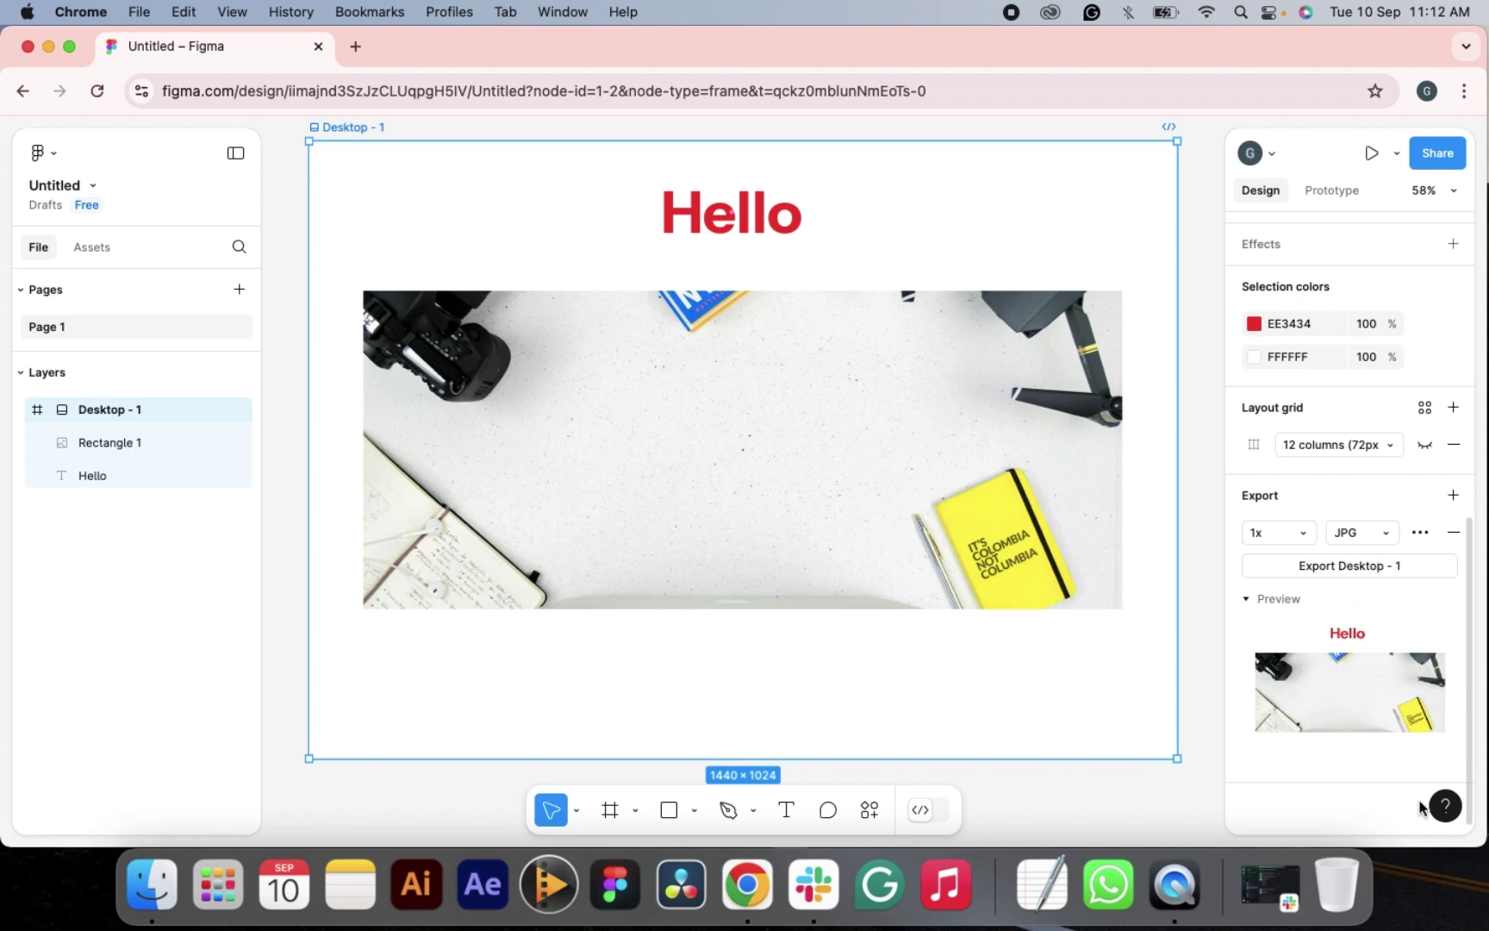
pyautogui.click(1361, 568)
pyautogui.moveTo(1249, 136)
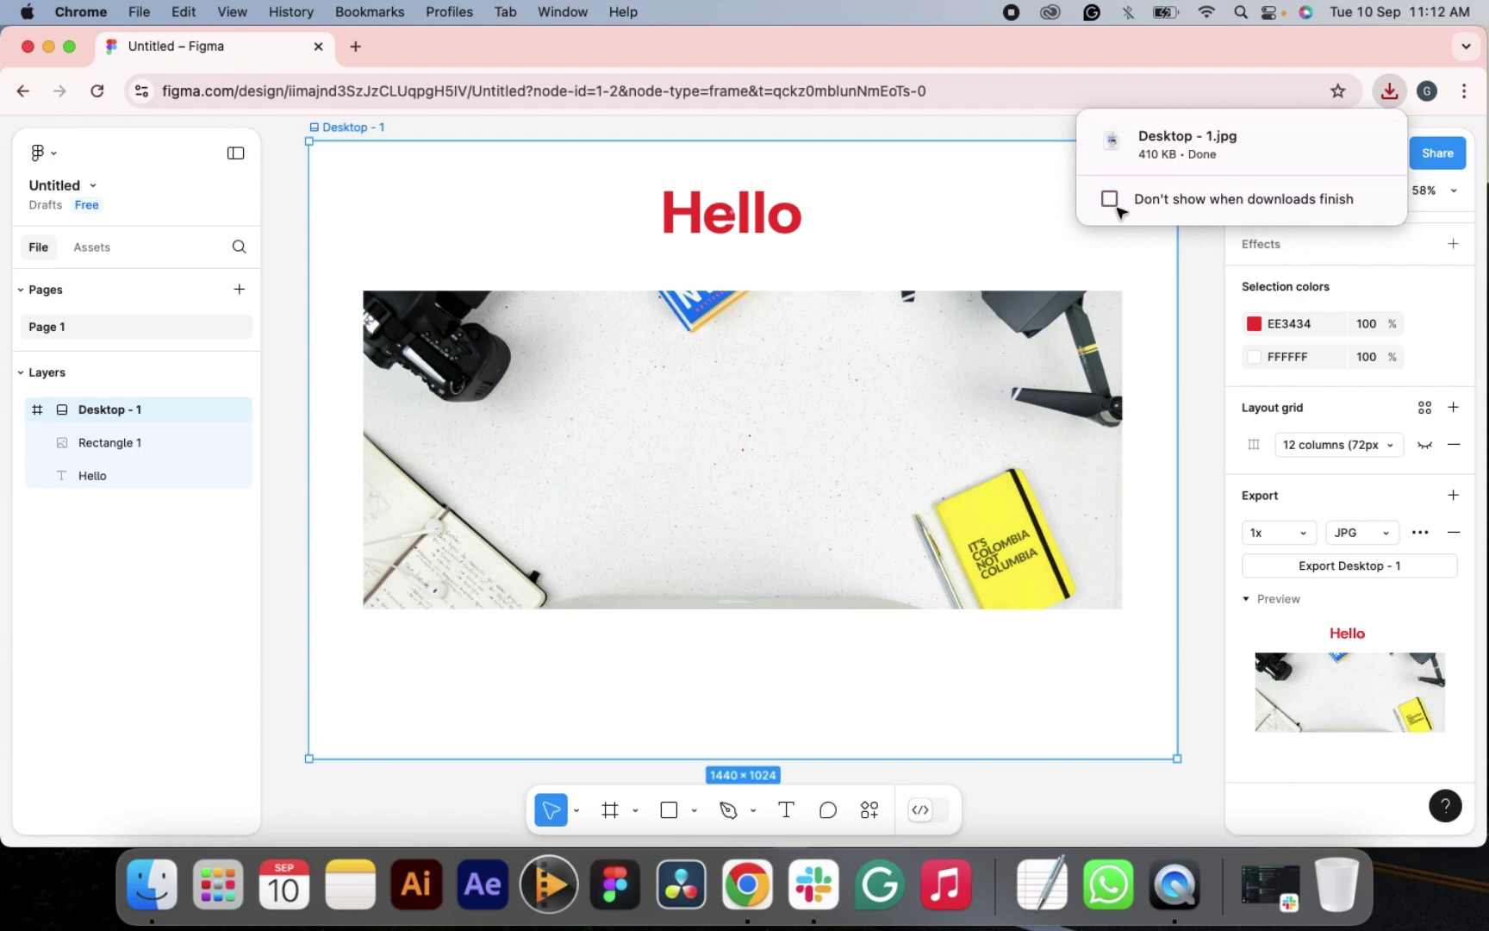
# - Deselect the frame and review the page's prototype settings and the zoom and view options
pyautogui.click(1220, 293)
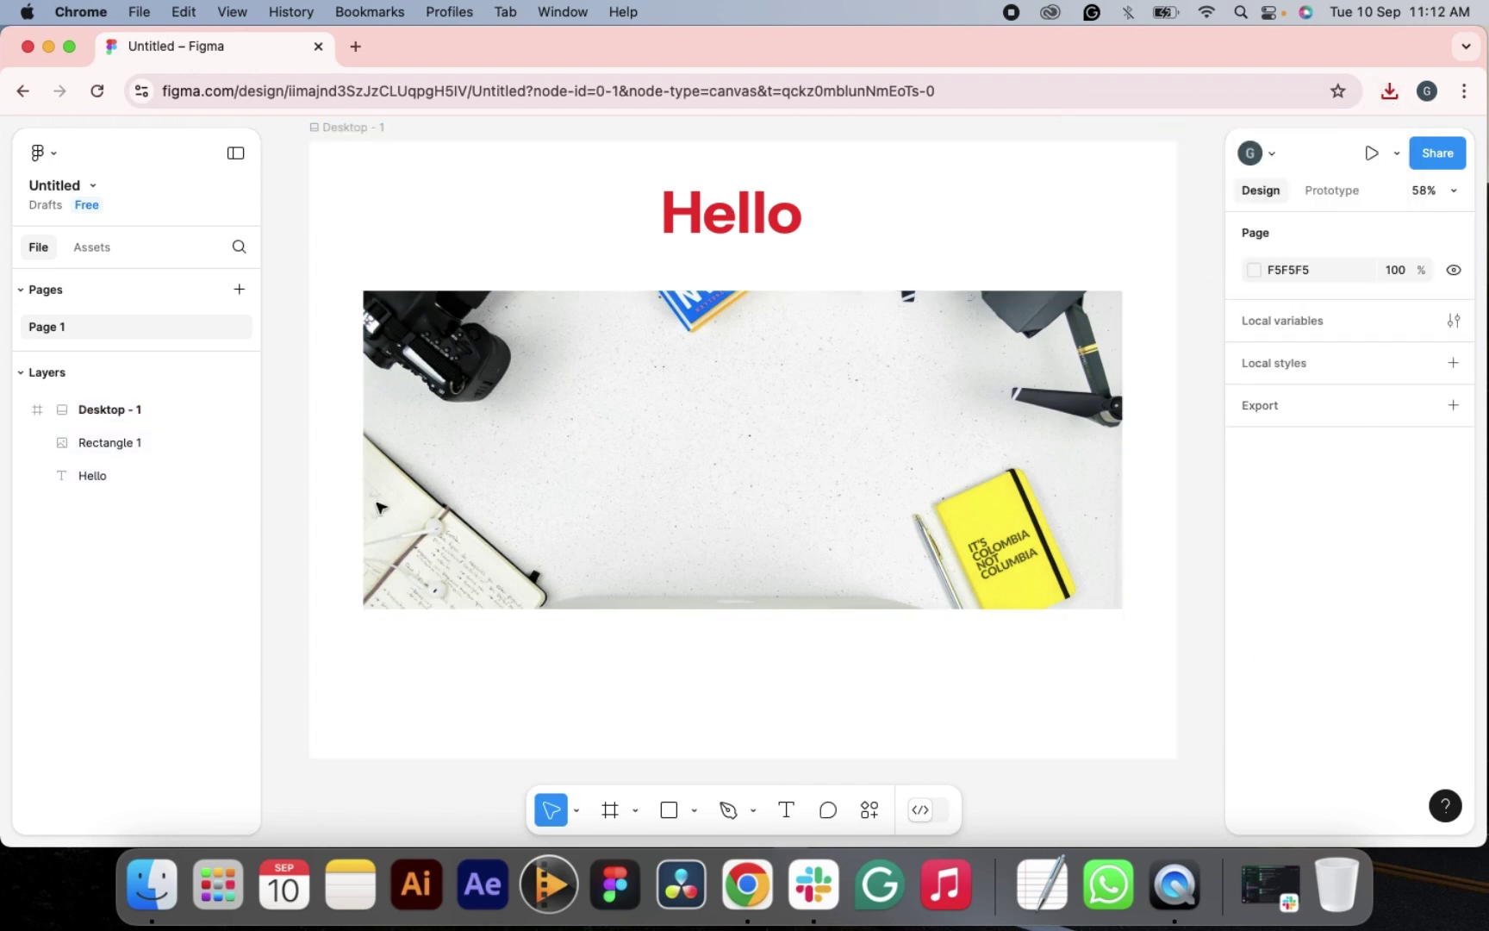
pyautogui.click(1355, 185)
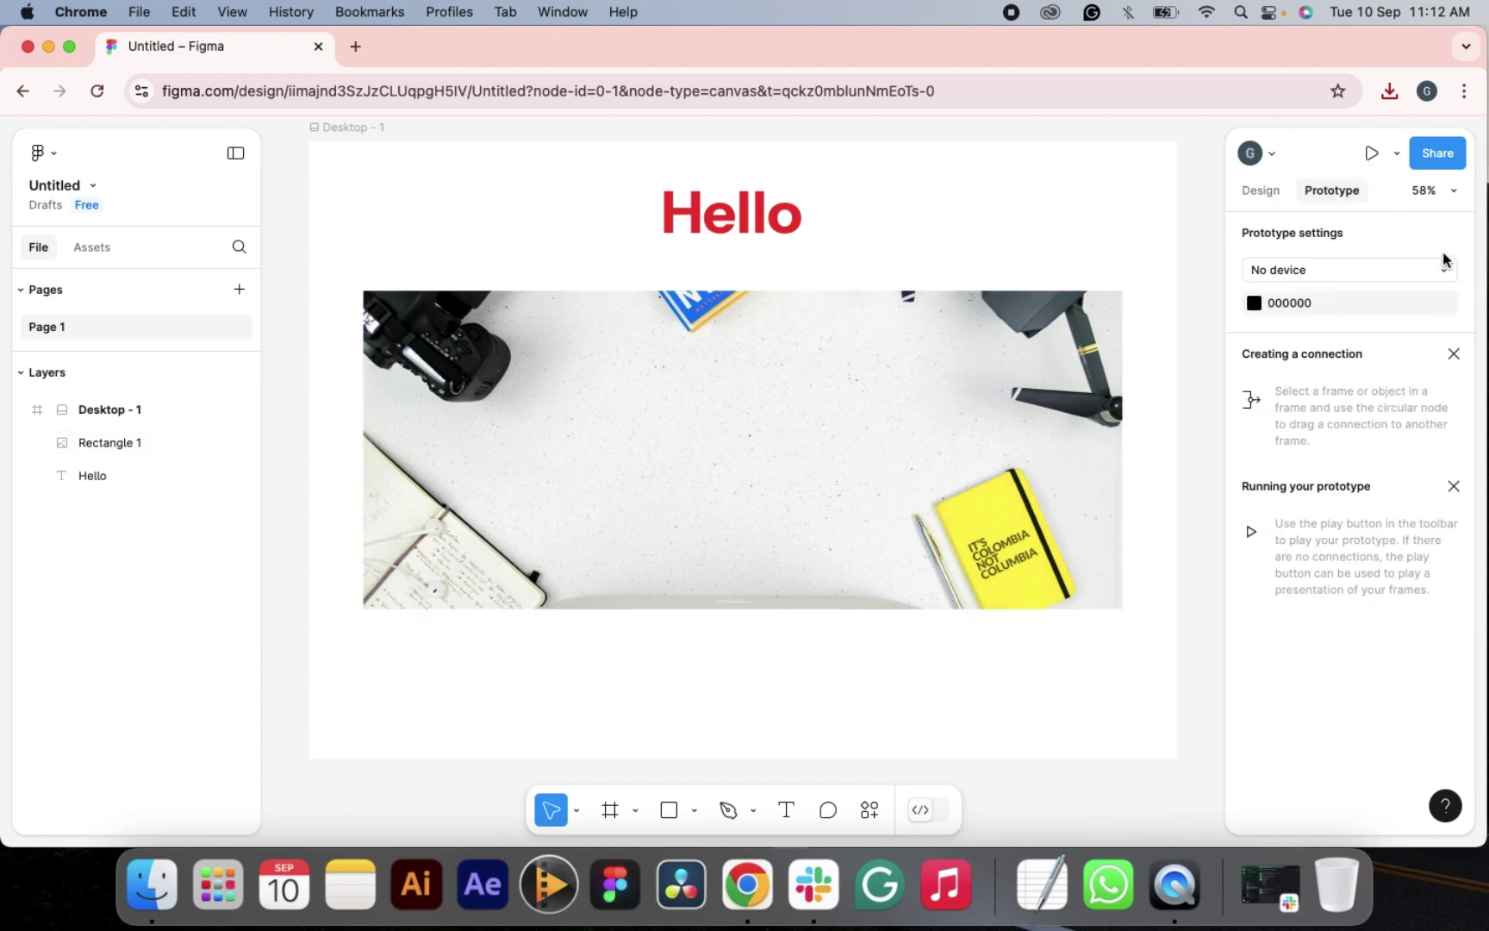
pyautogui.click(1424, 190)
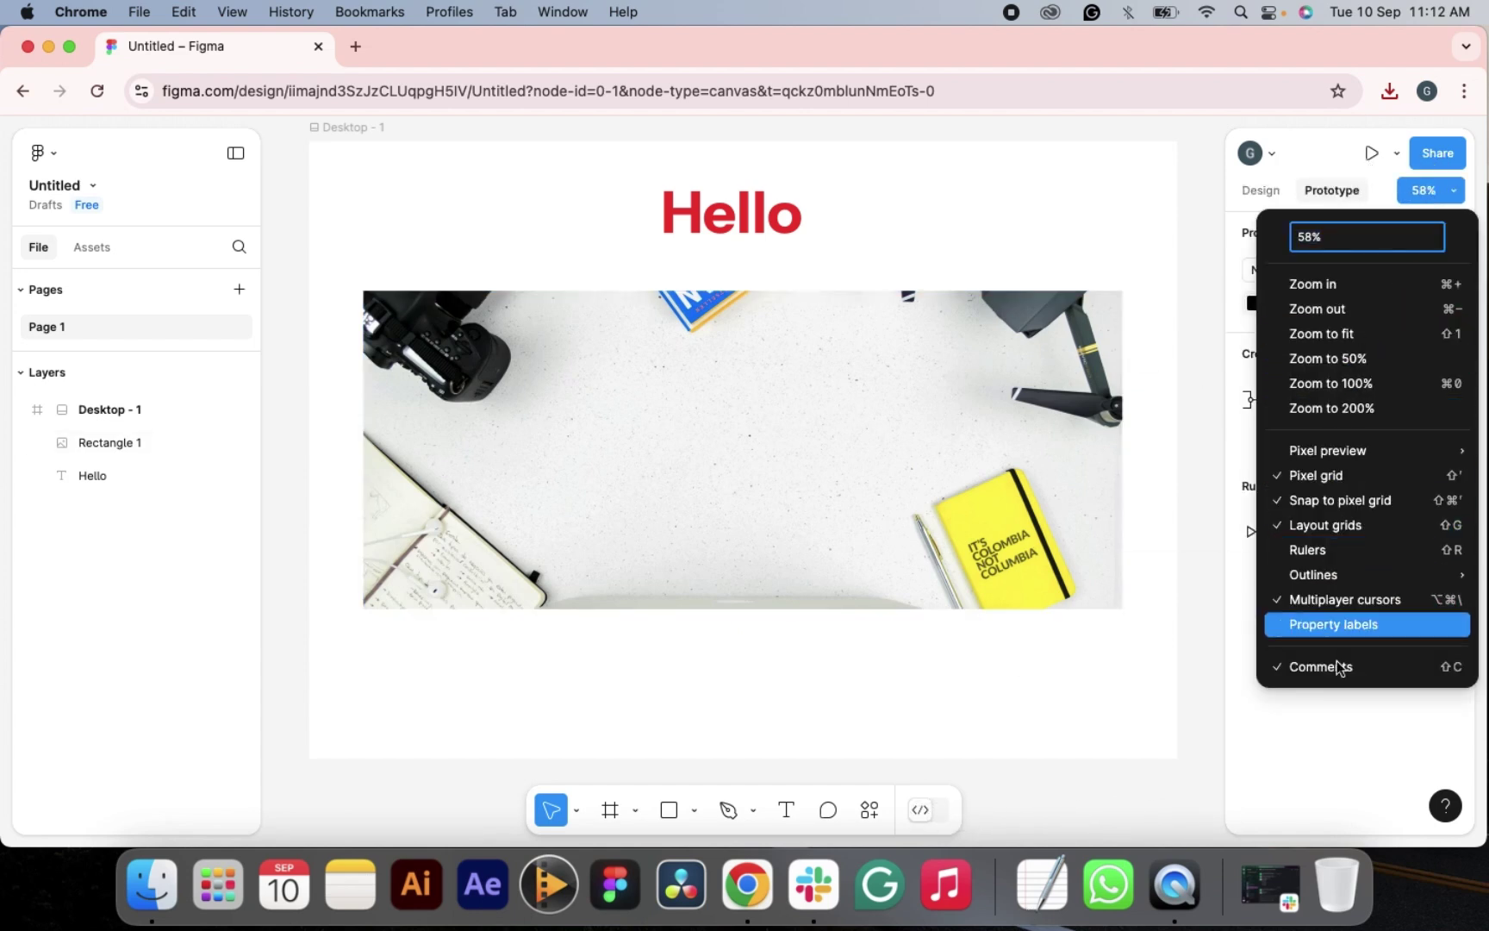
pyautogui.click(1159, 757)
# - Move the image rectangle slightly down within the frame, and select the "Hello" text to show its design properties
pyautogui.click(786, 517)
pyautogui.moveTo(786, 517); pyautogui.dragTo(786, 525)
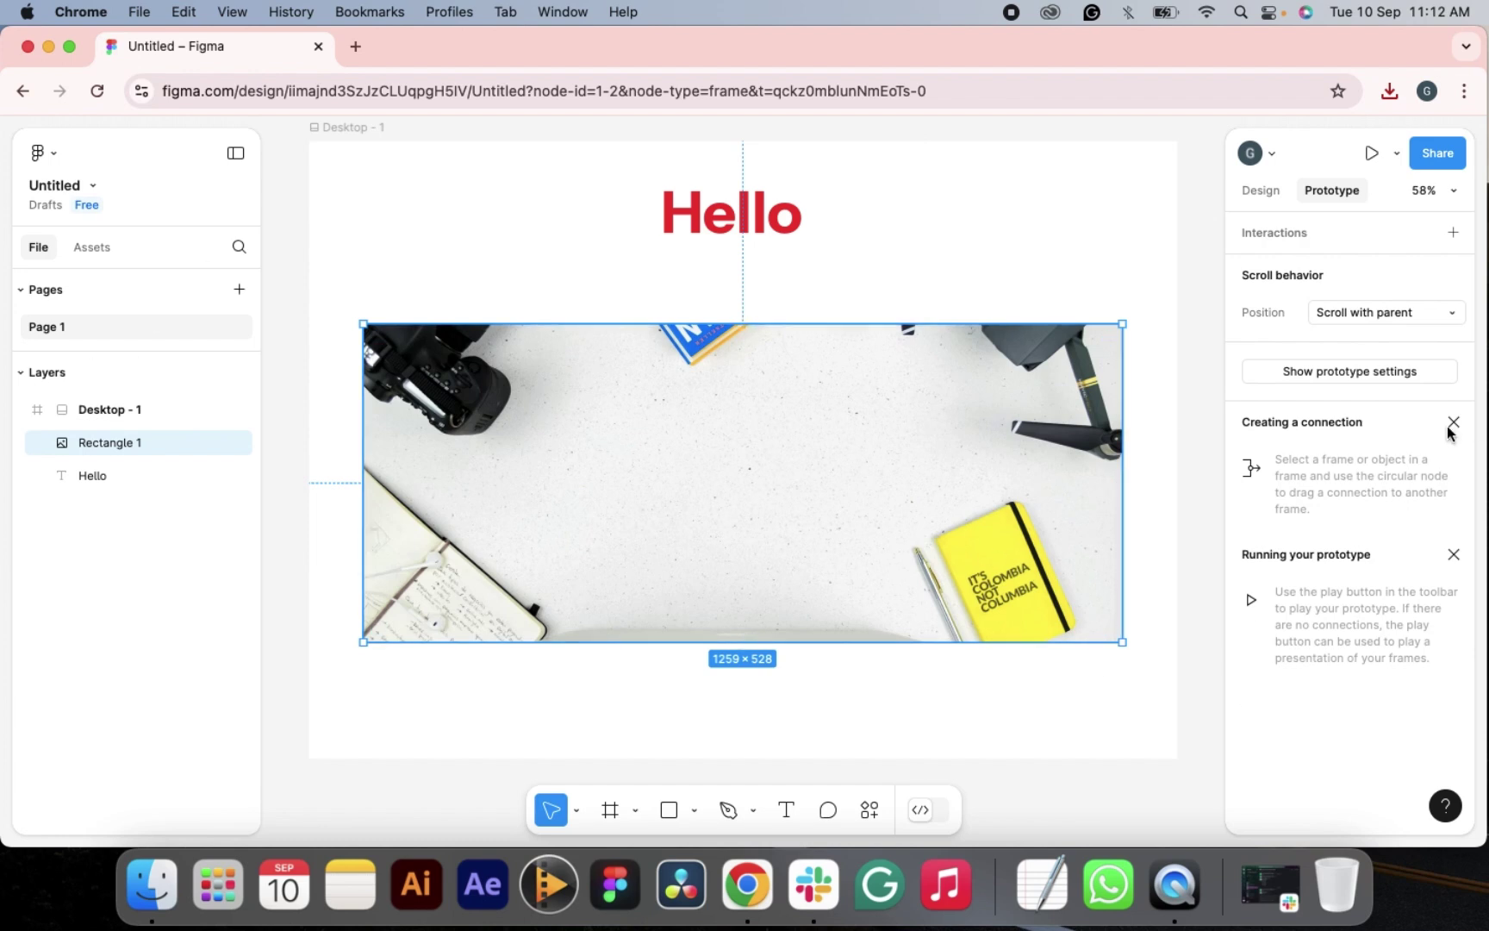
pyautogui.click(799, 216)
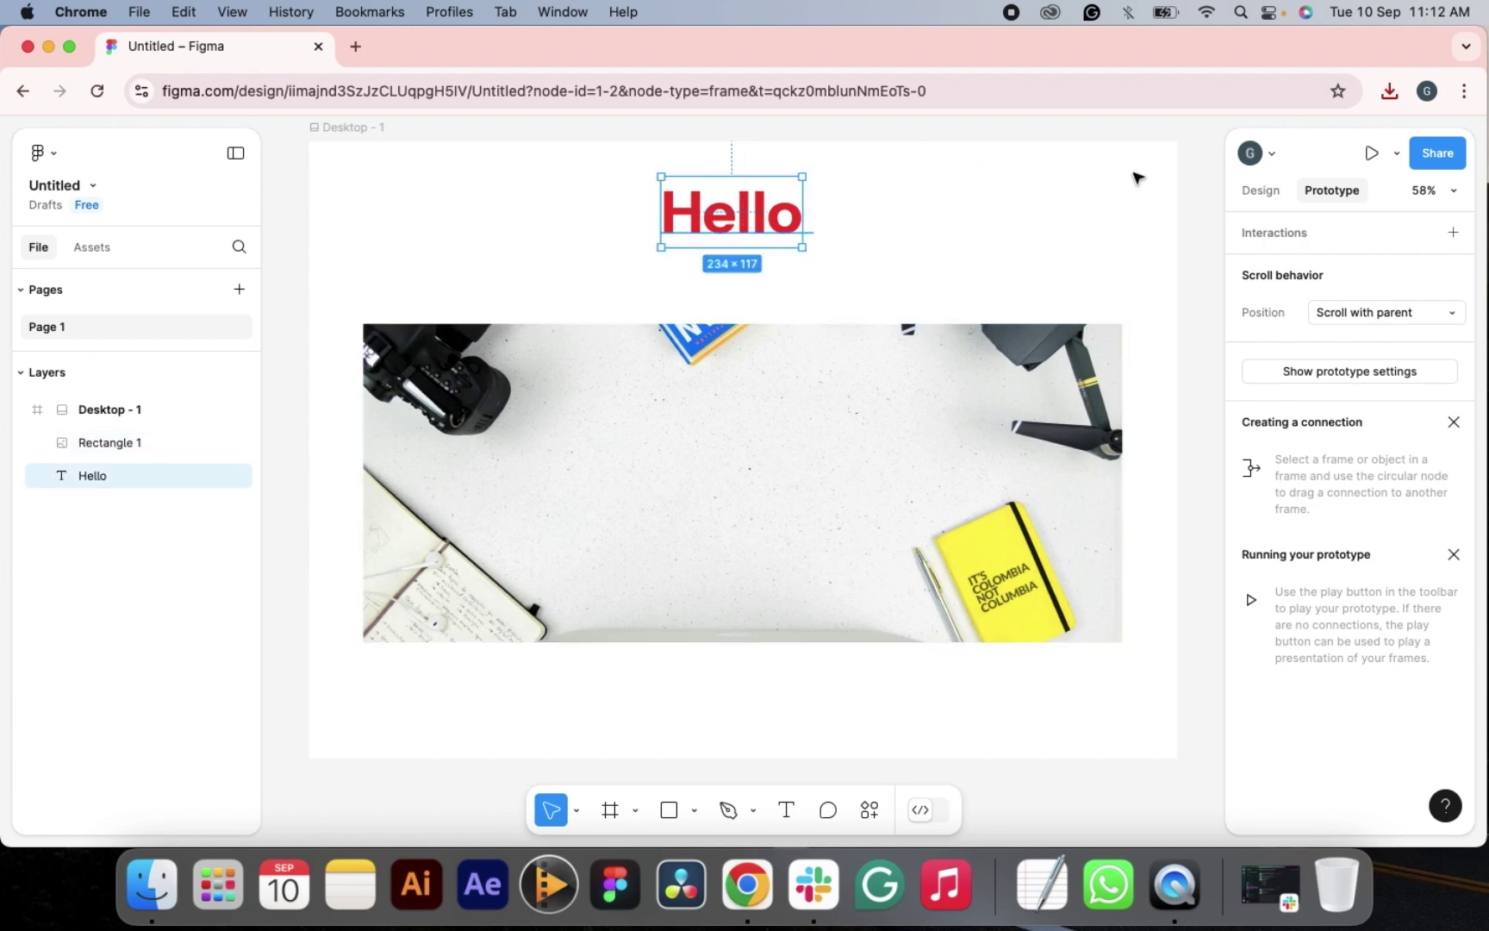
pyautogui.click(1262, 191)
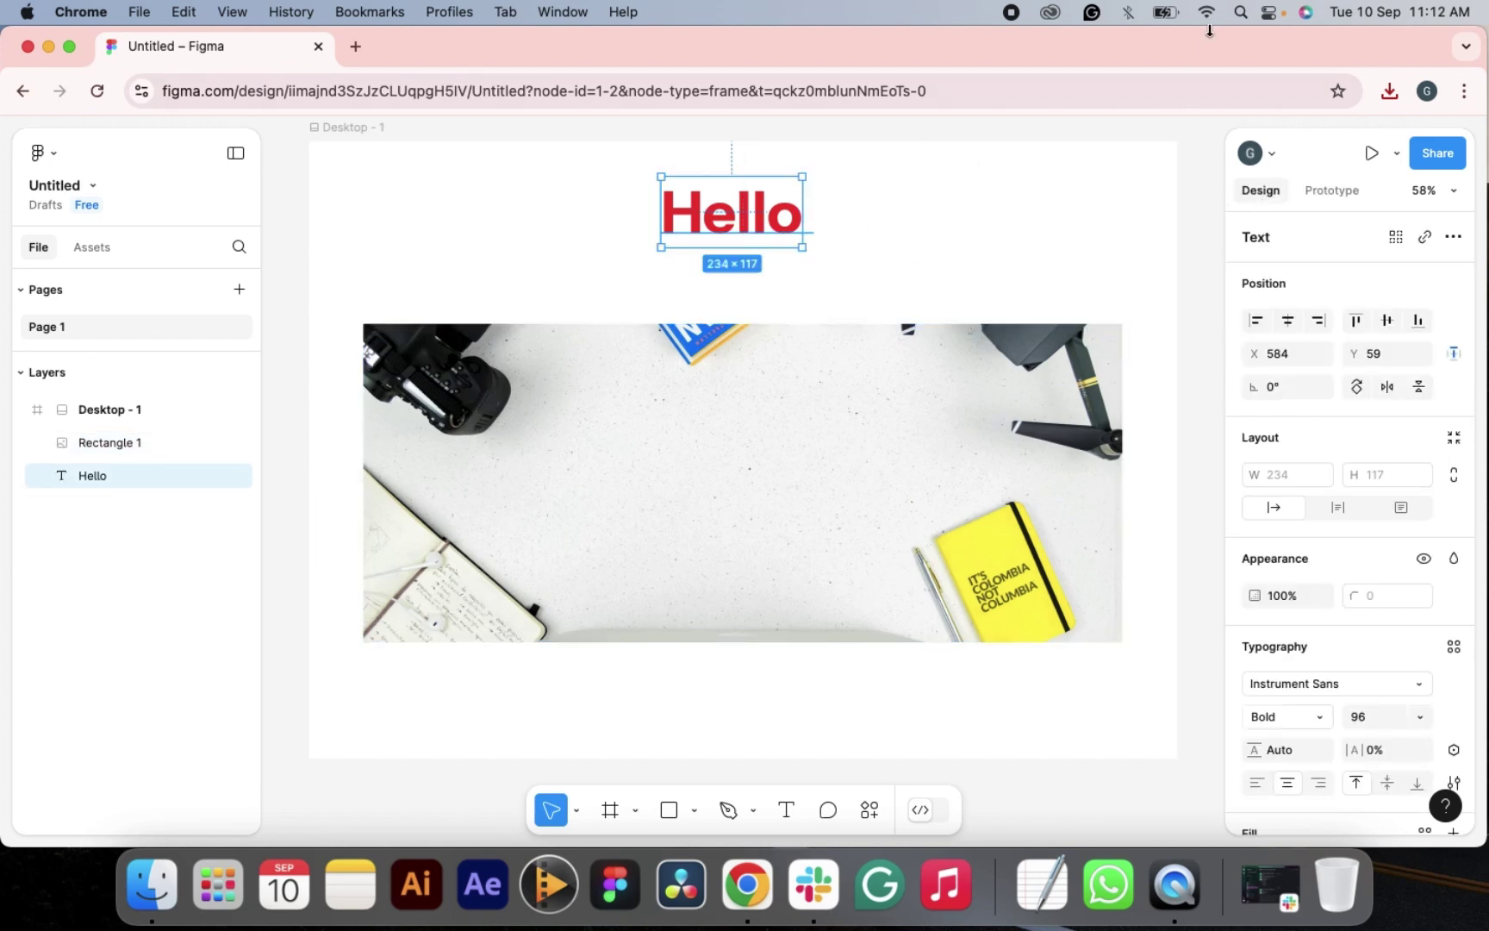